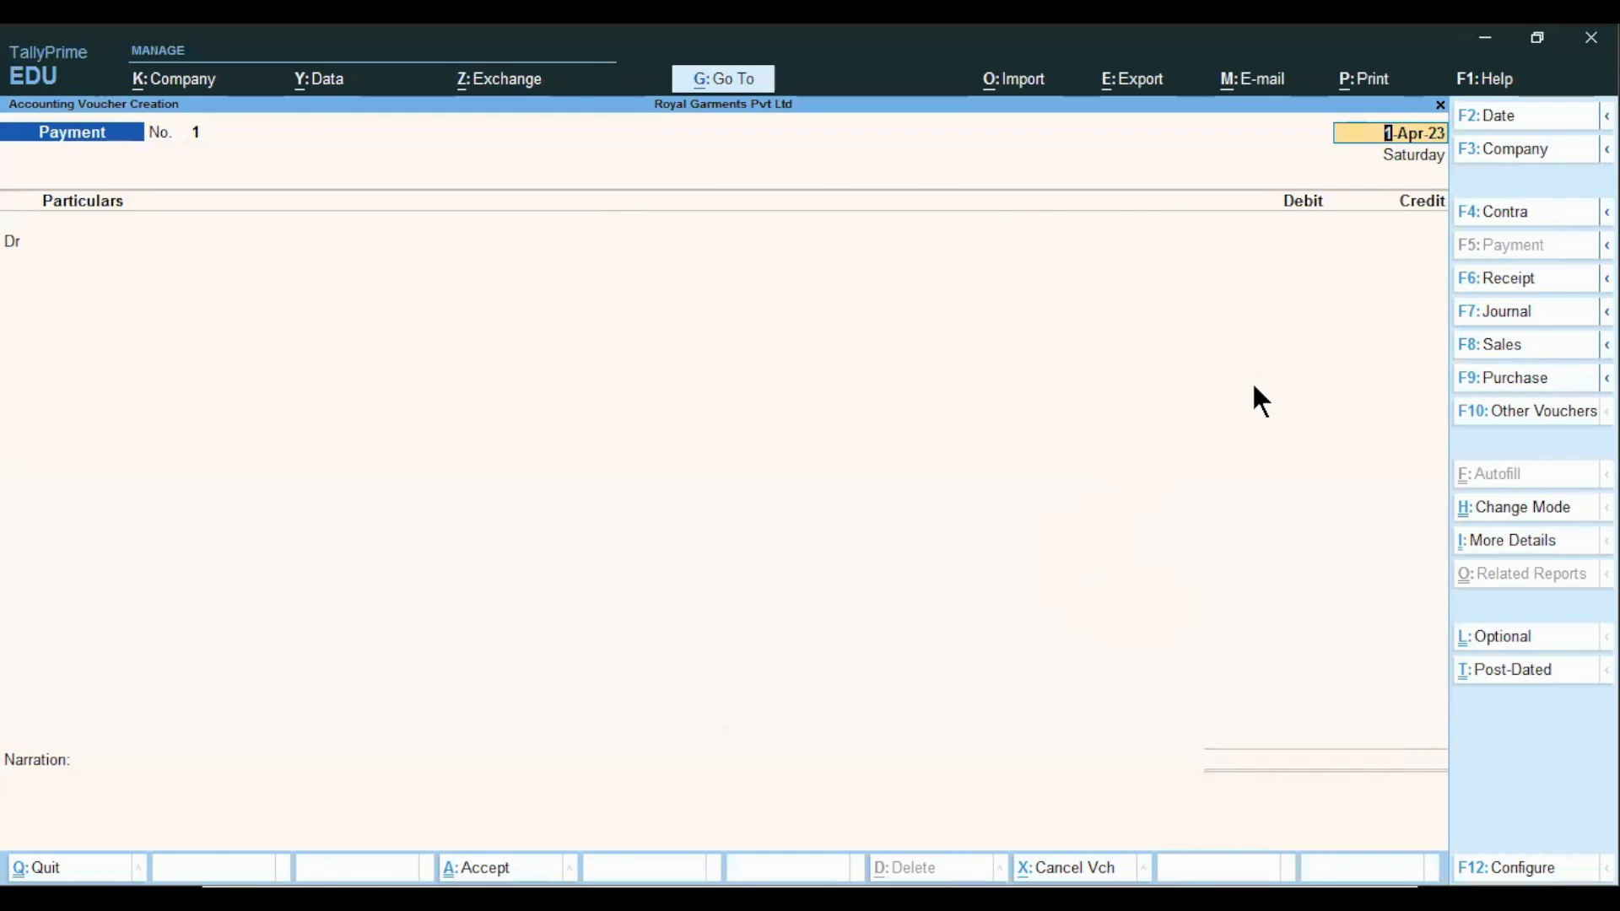
- Switch the voucher type to Contra and set the voucher date to 1.4.2023
key("F4")
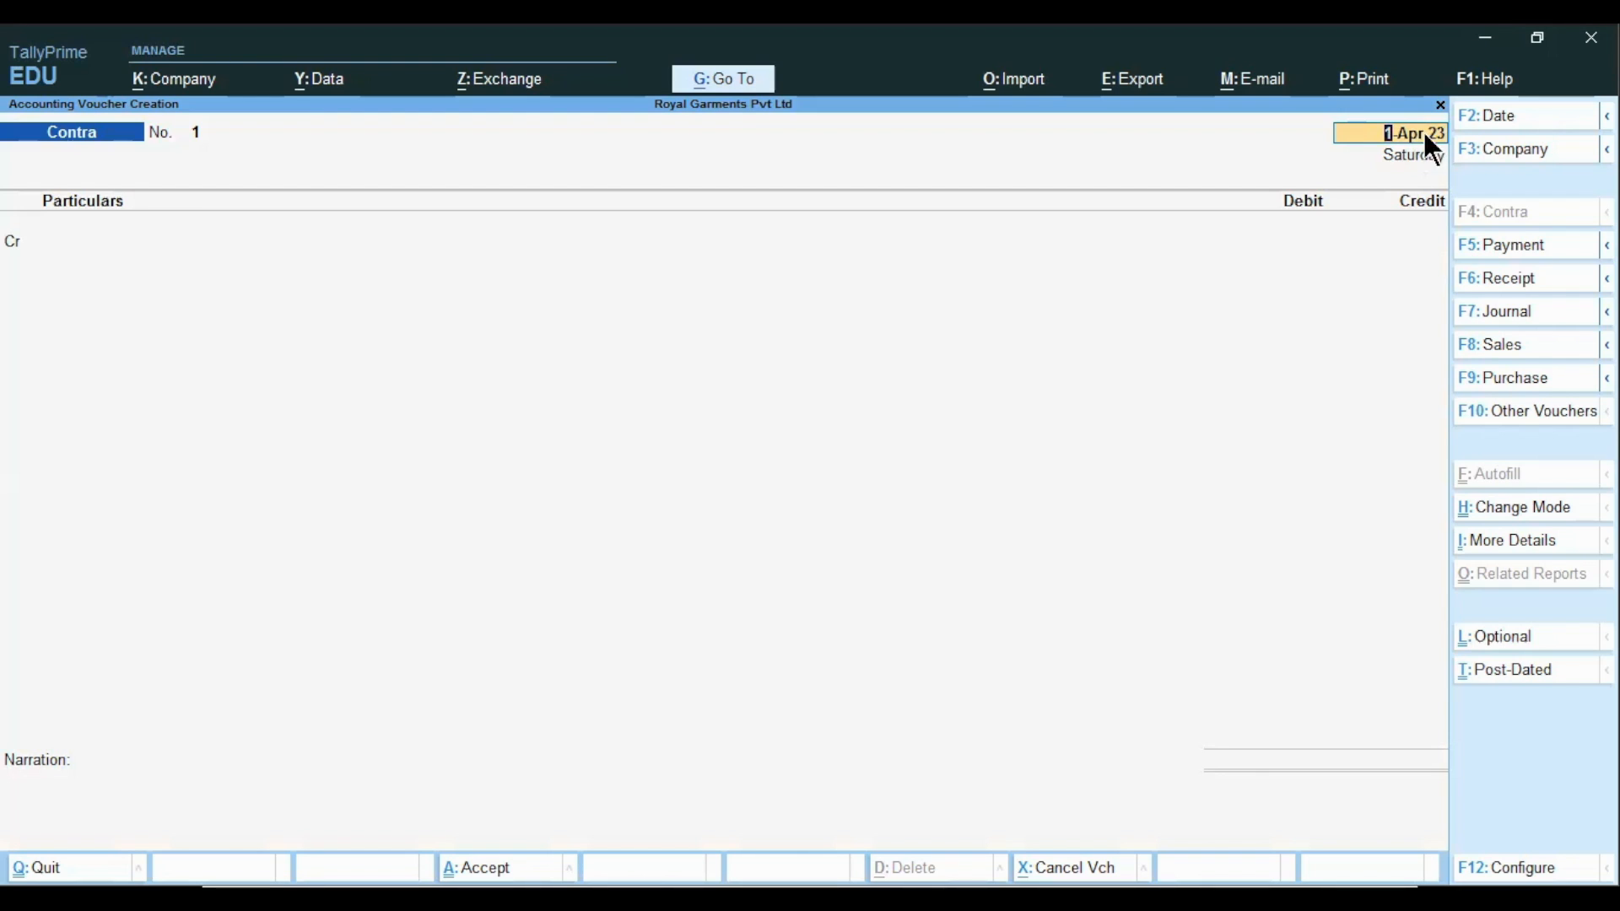
left_click(1493, 118)
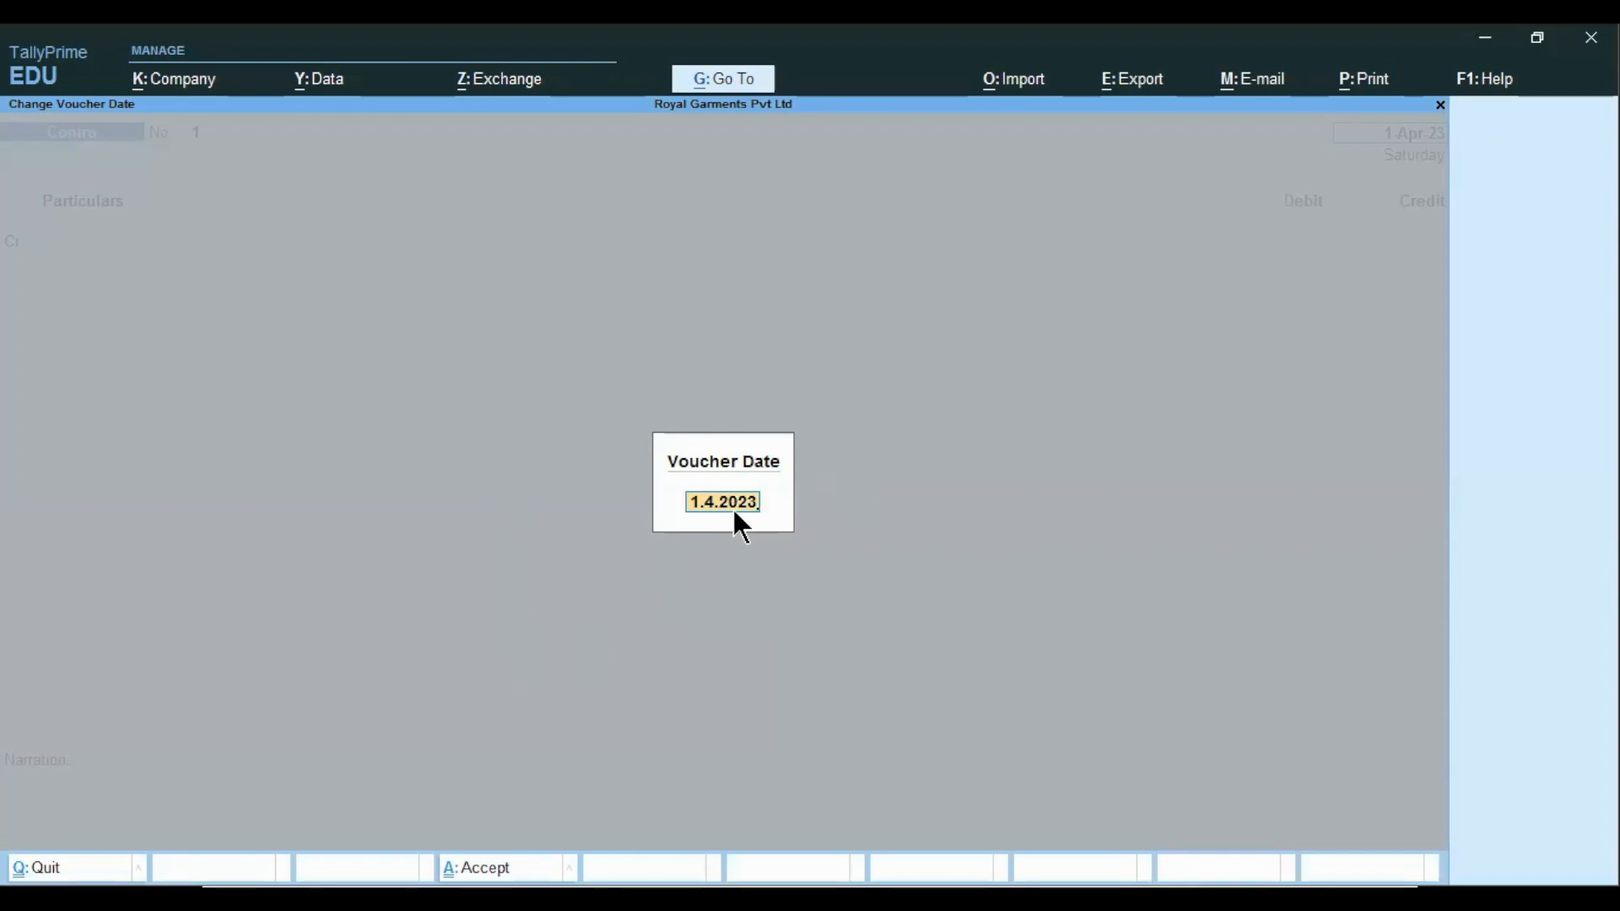
key("Return")
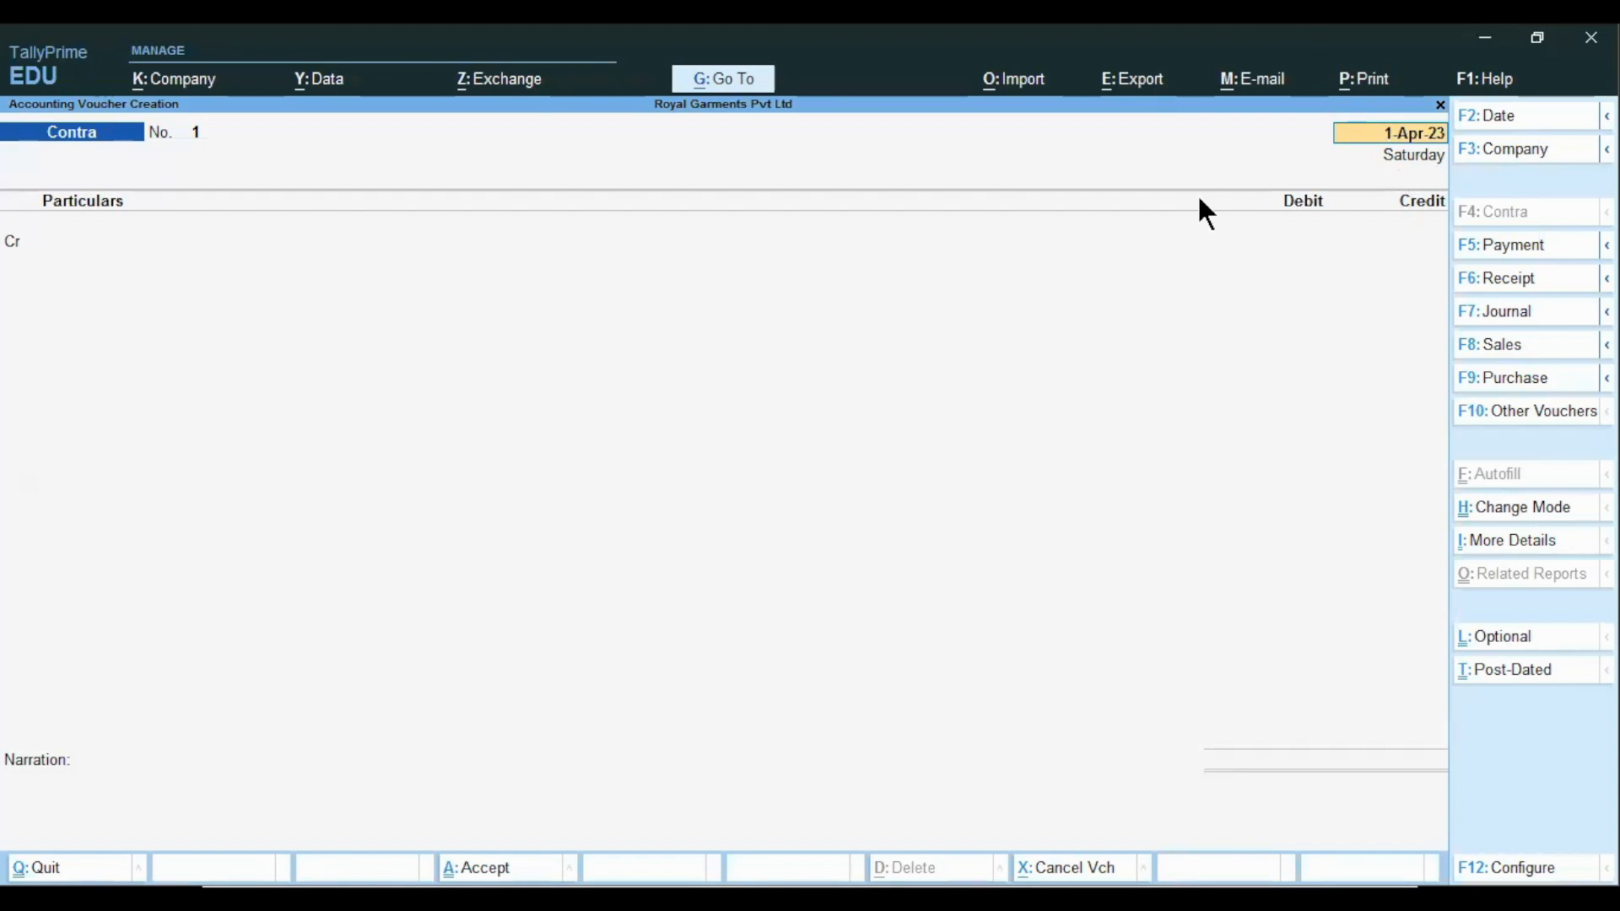
- Switch to the slideshow to view the journal entry example for the cash deposit into Axis Bank, and return to TallyPrime
key("alt")
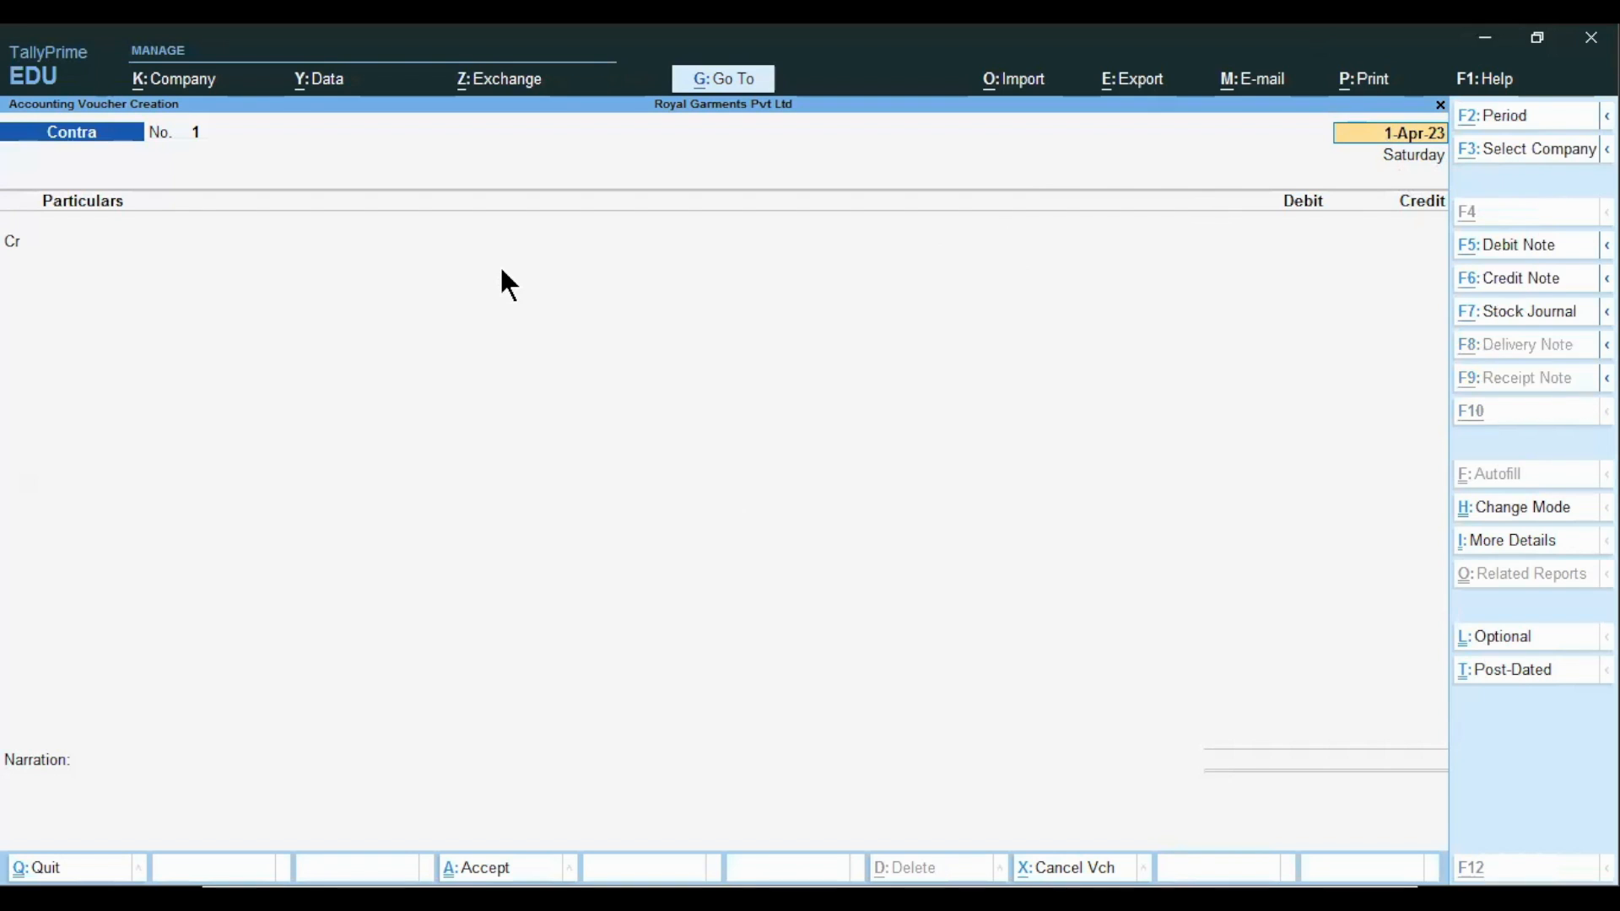
key("alt")
key("alt+Tab")
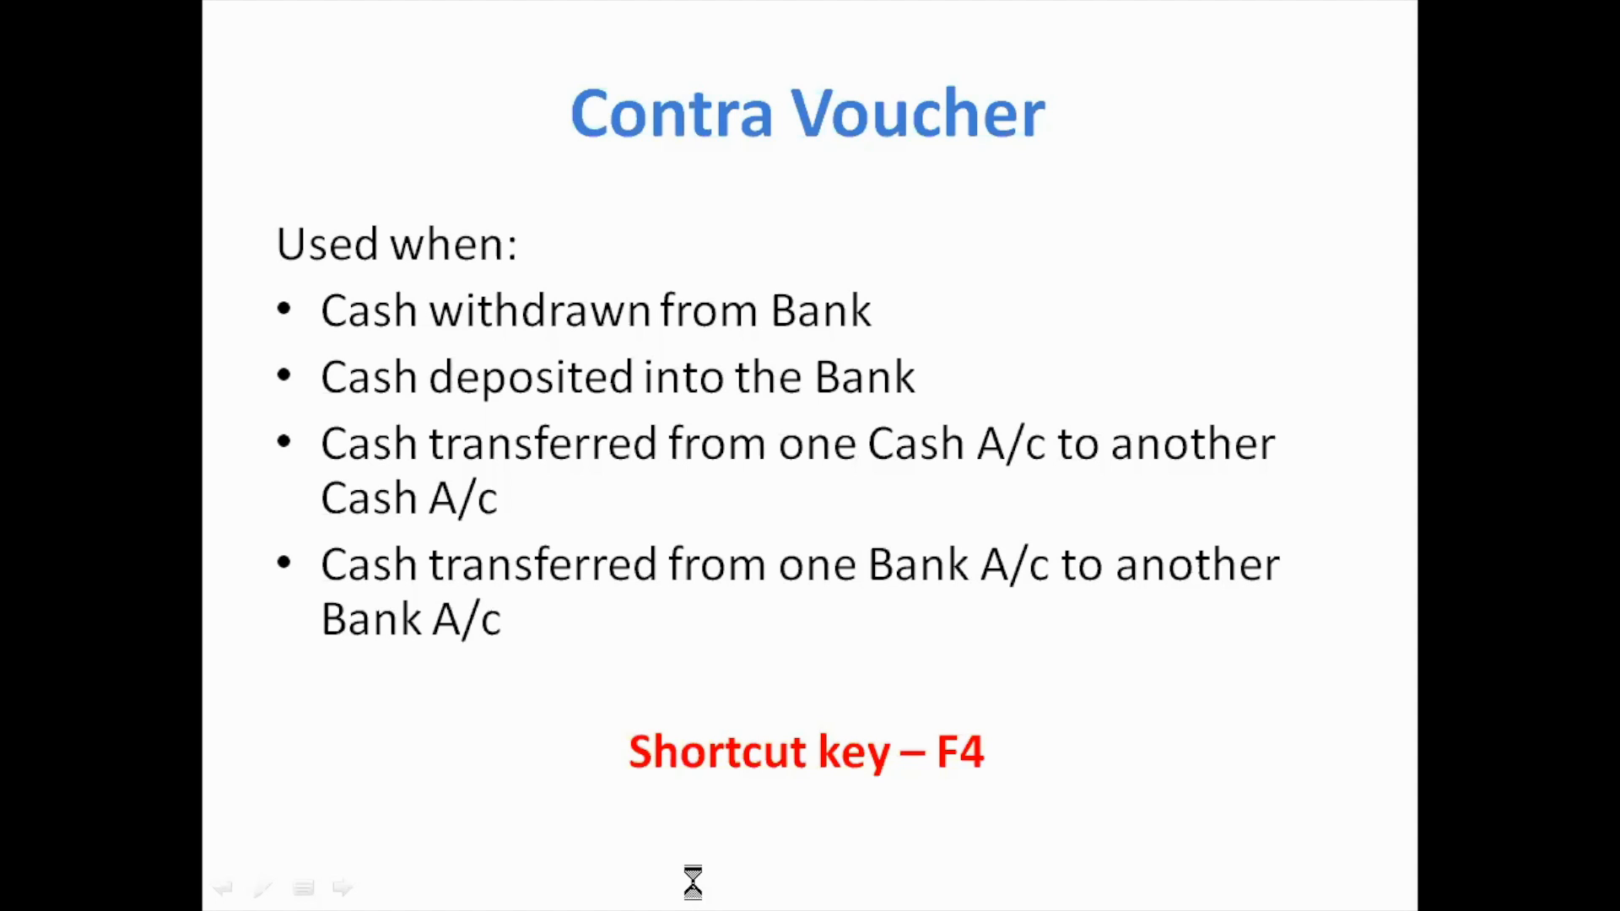
left_click(693, 878)
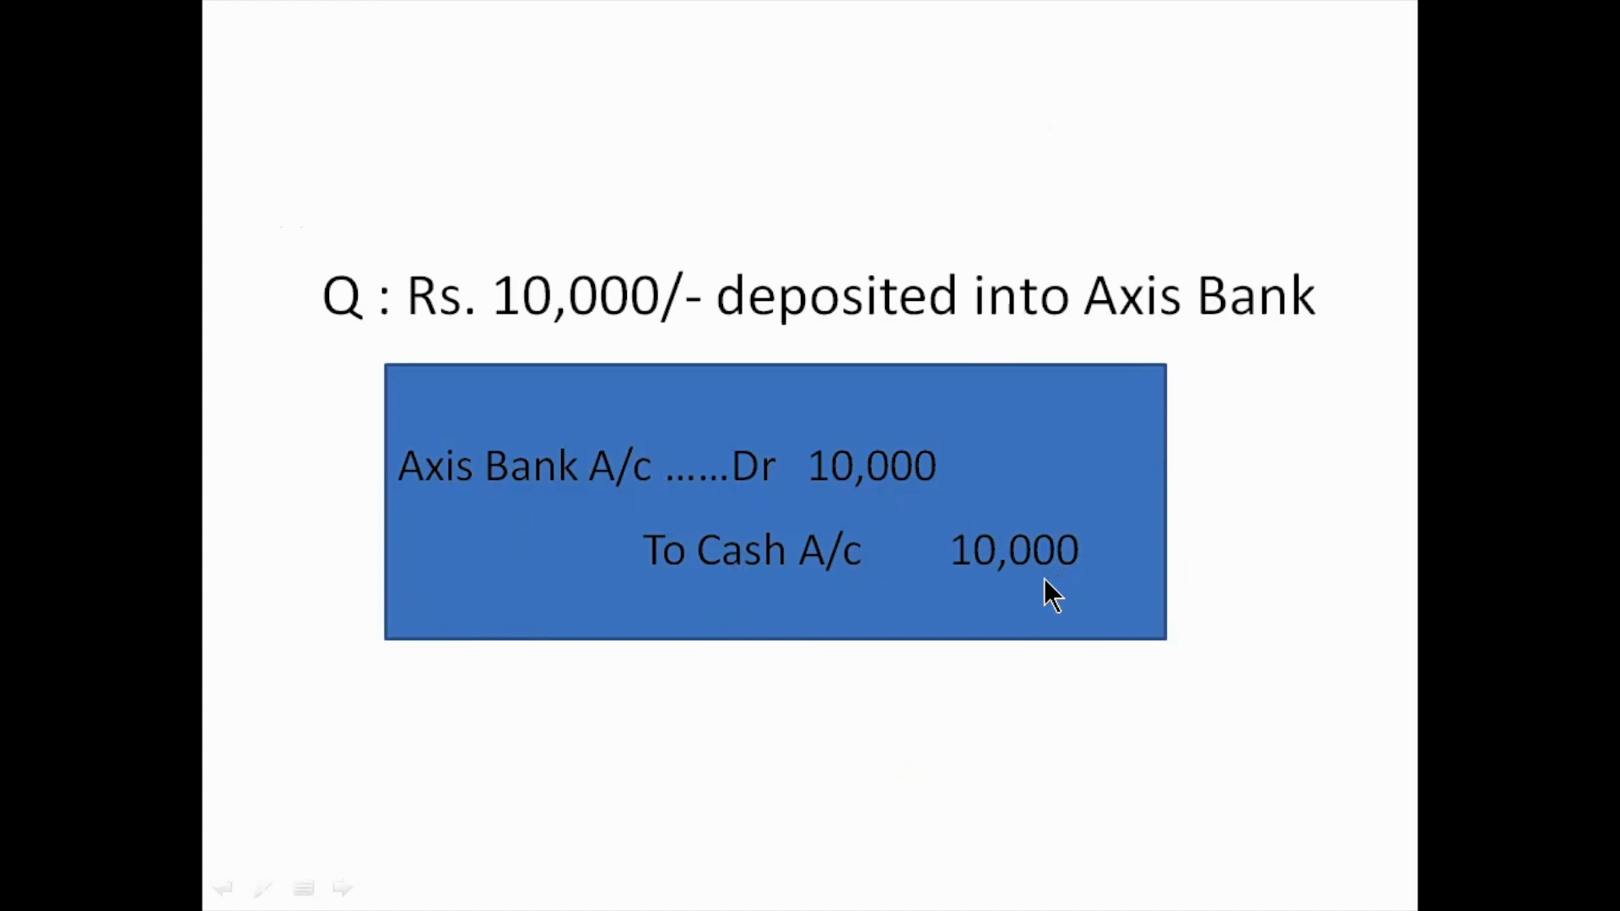
key("alt+Tab")
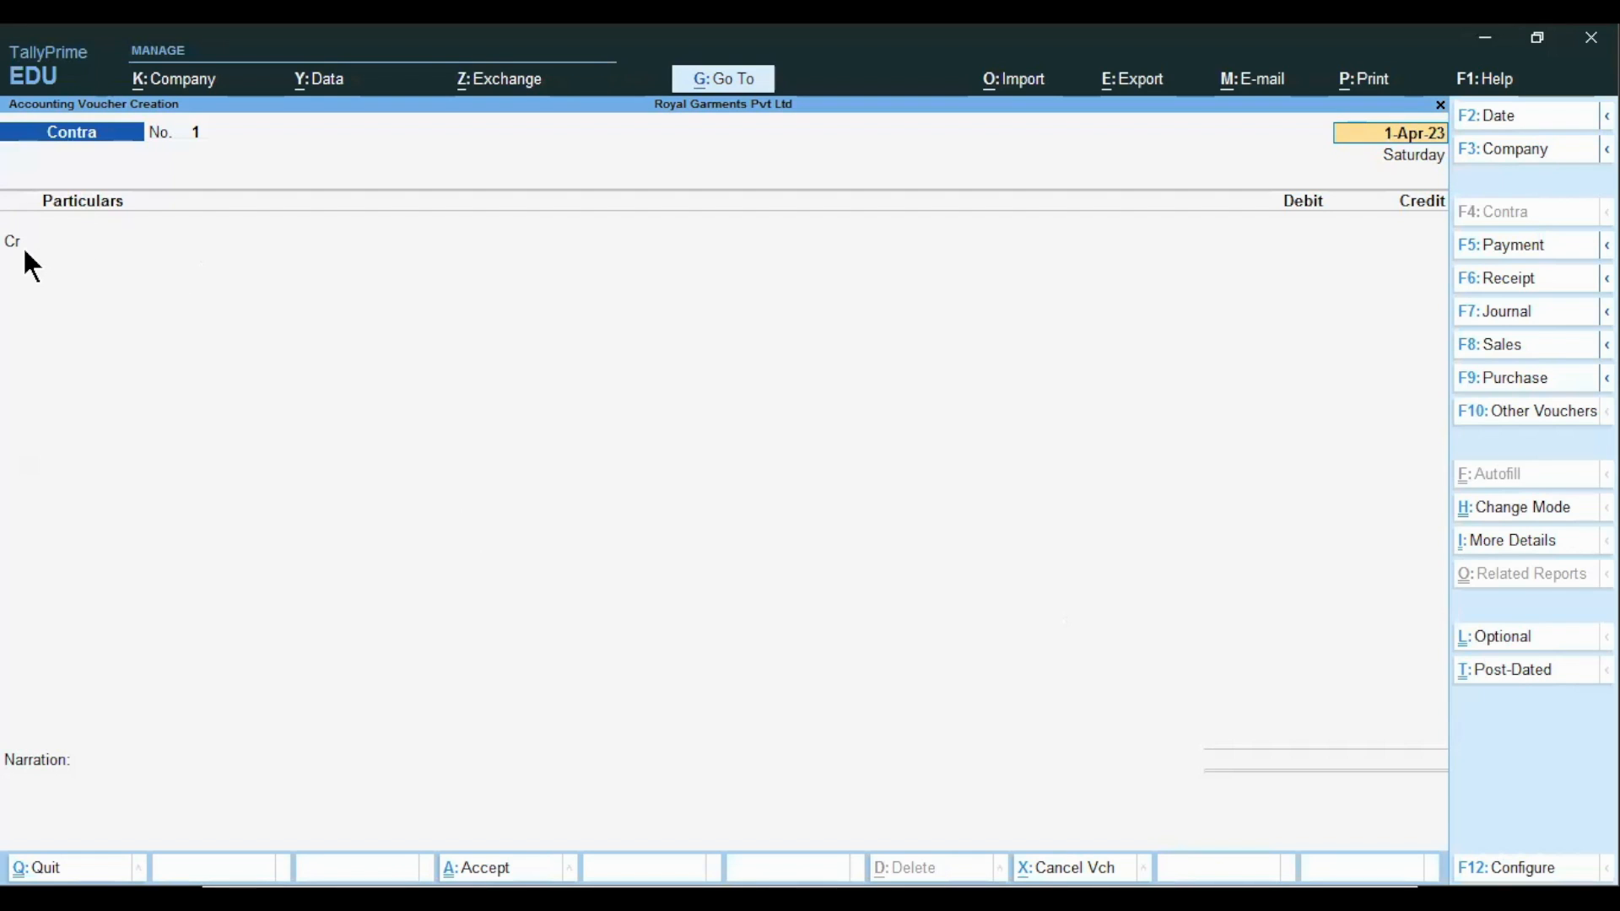
- Select Cash as the credit ledger in the contra voucher, checking it against the example on the slide
key("Return")
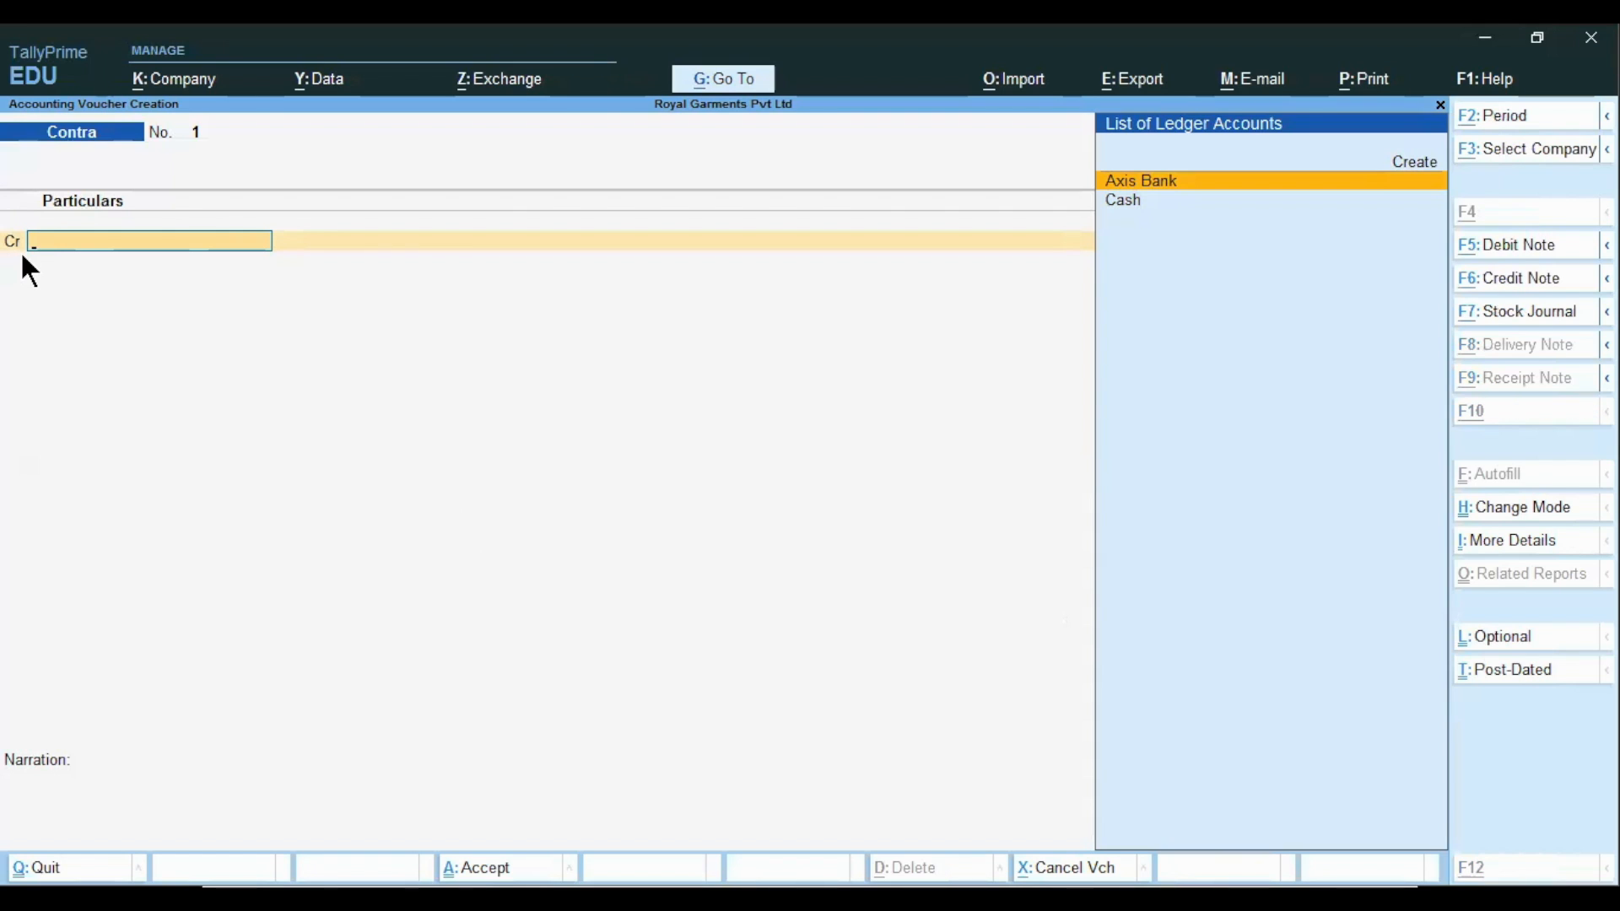
key("alt+Tab")
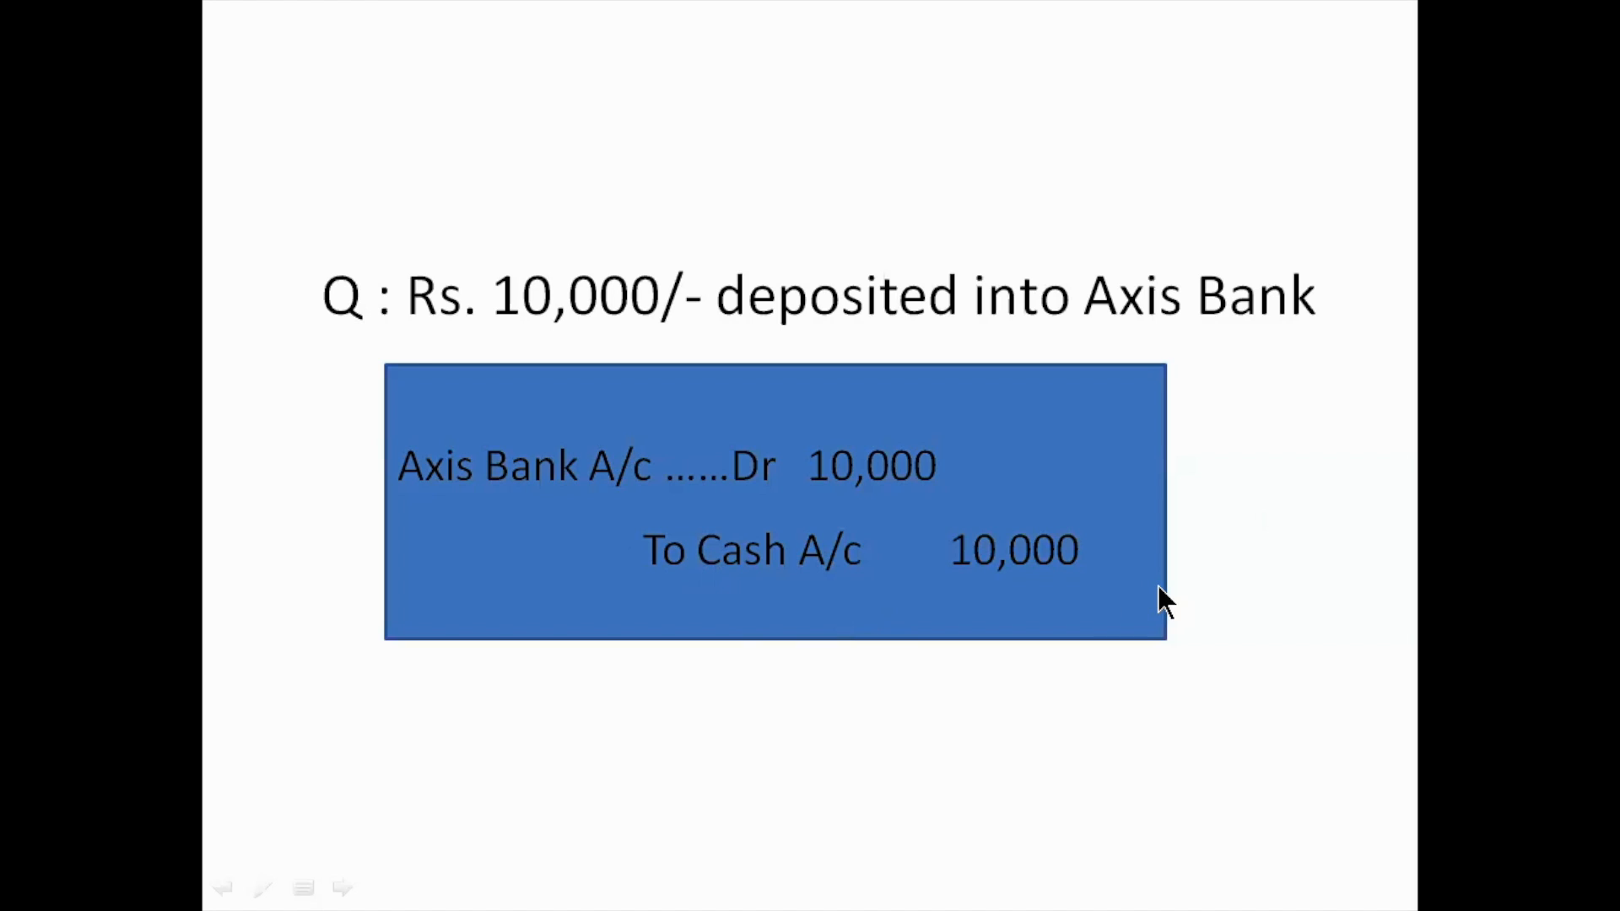
key("alt+Tab")
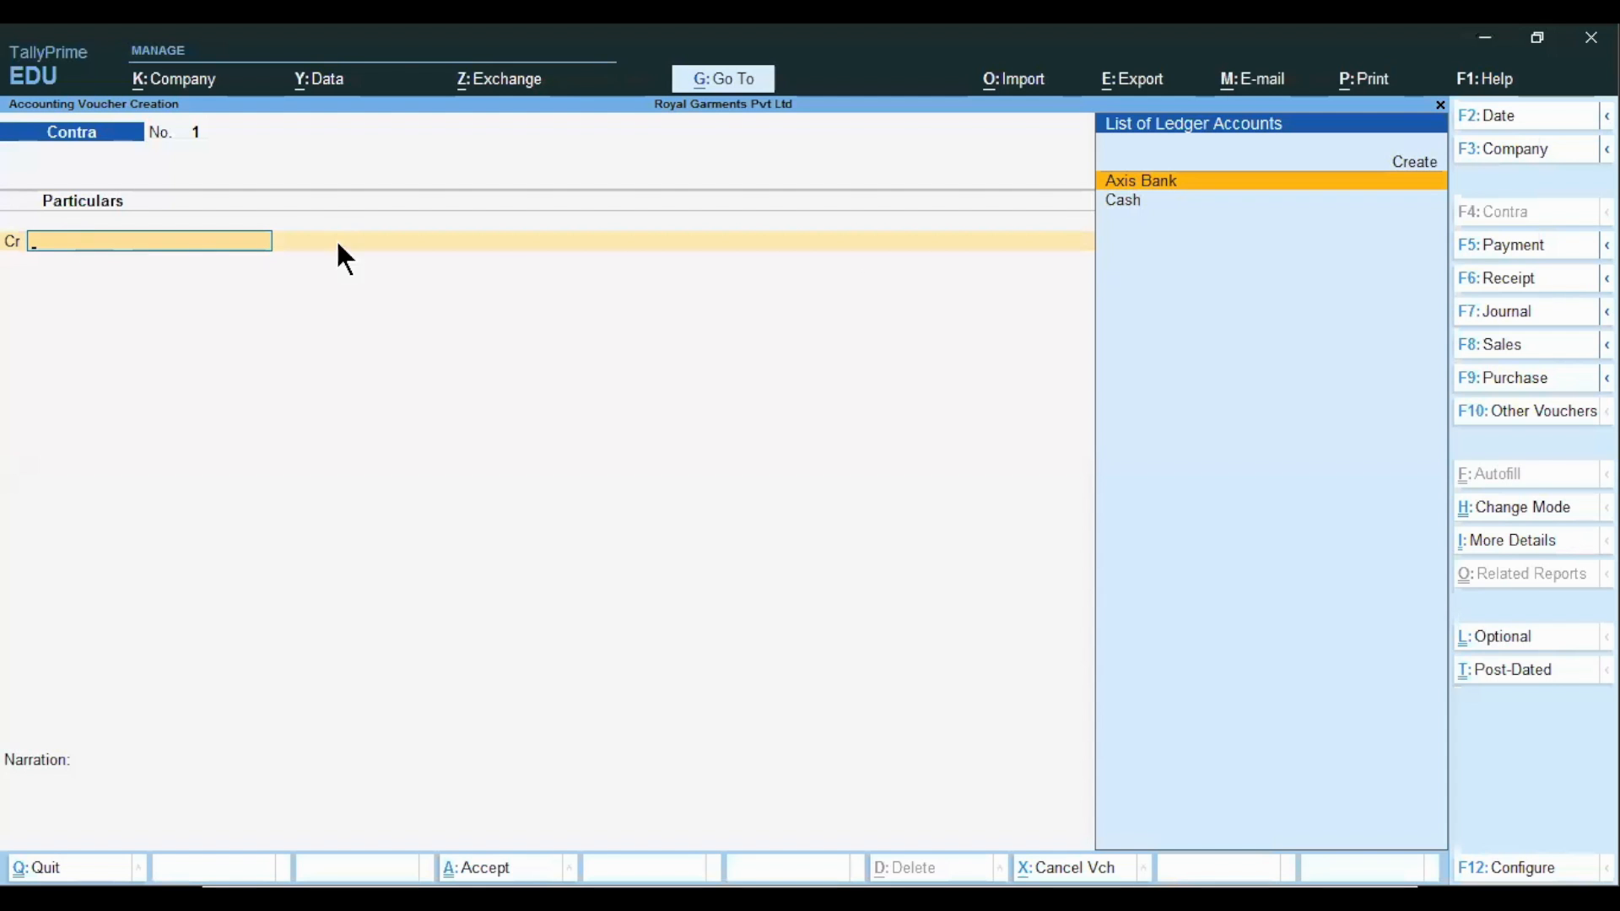
left_click(1130, 203)
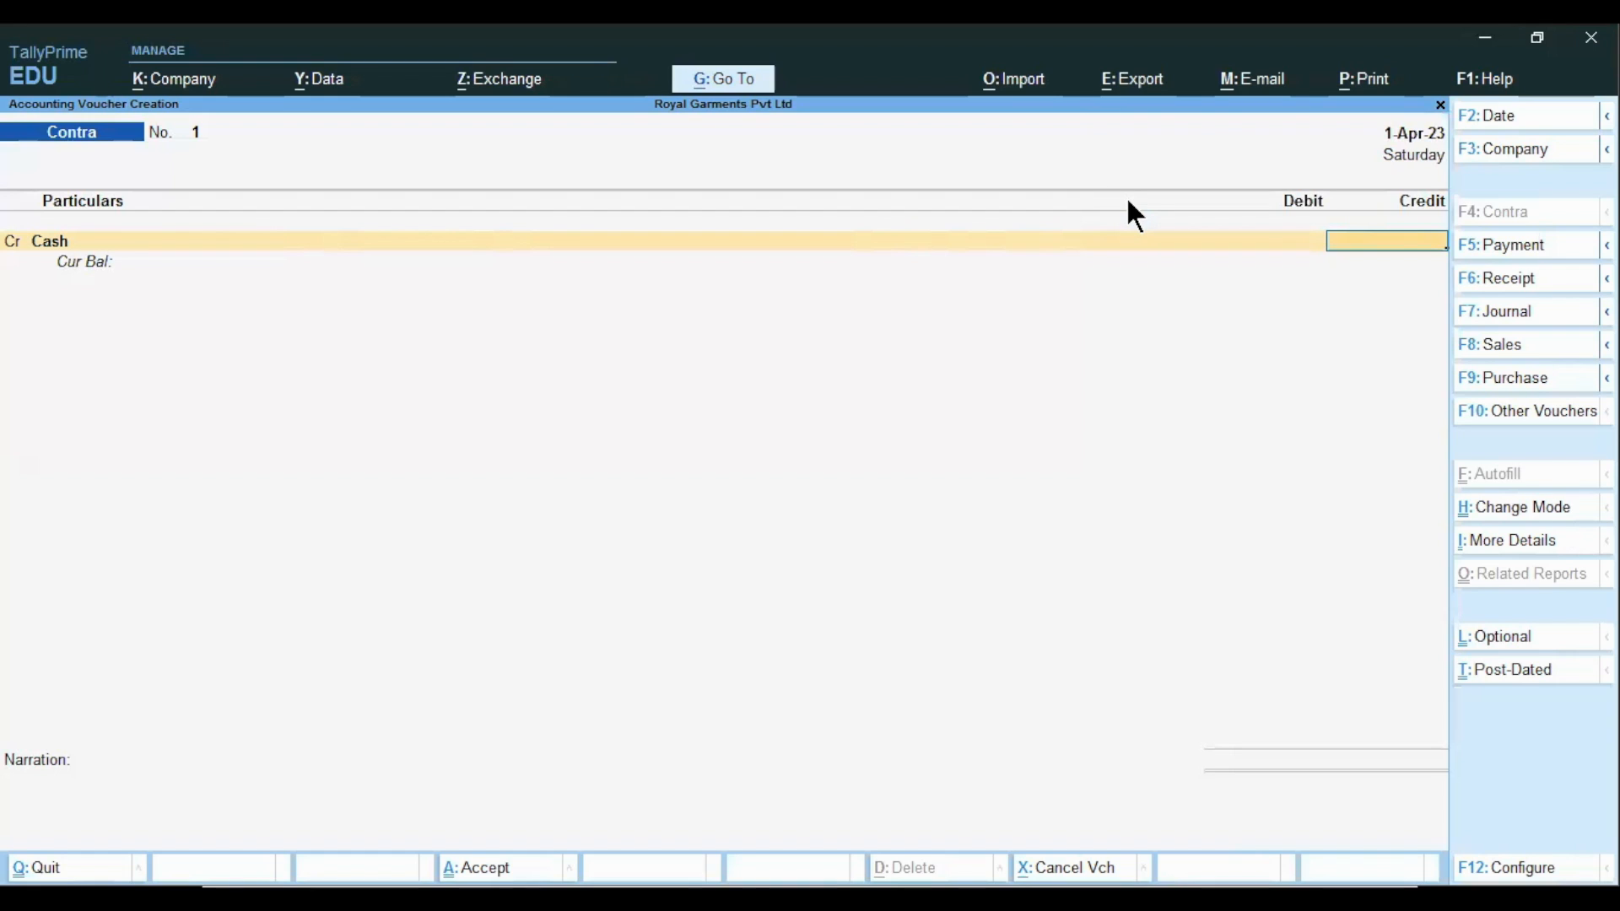
- Alter the Cash ledger from within the voucher, setting its opening balance to 75,000 Dr, and save it
key("BackSpace")
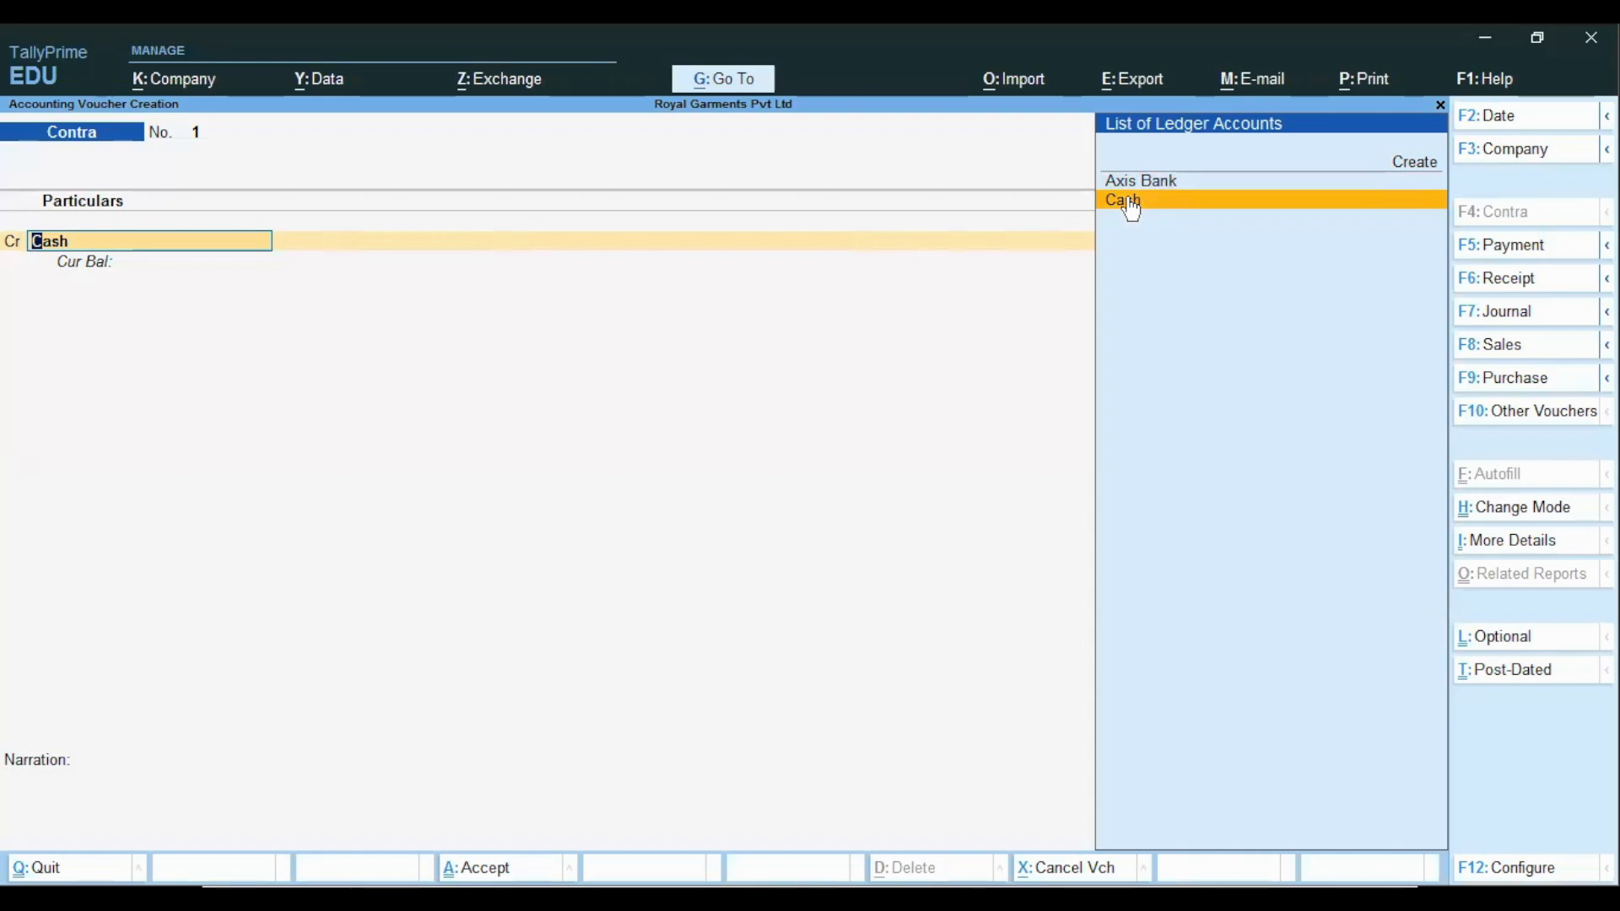
key("ctrl+Return")
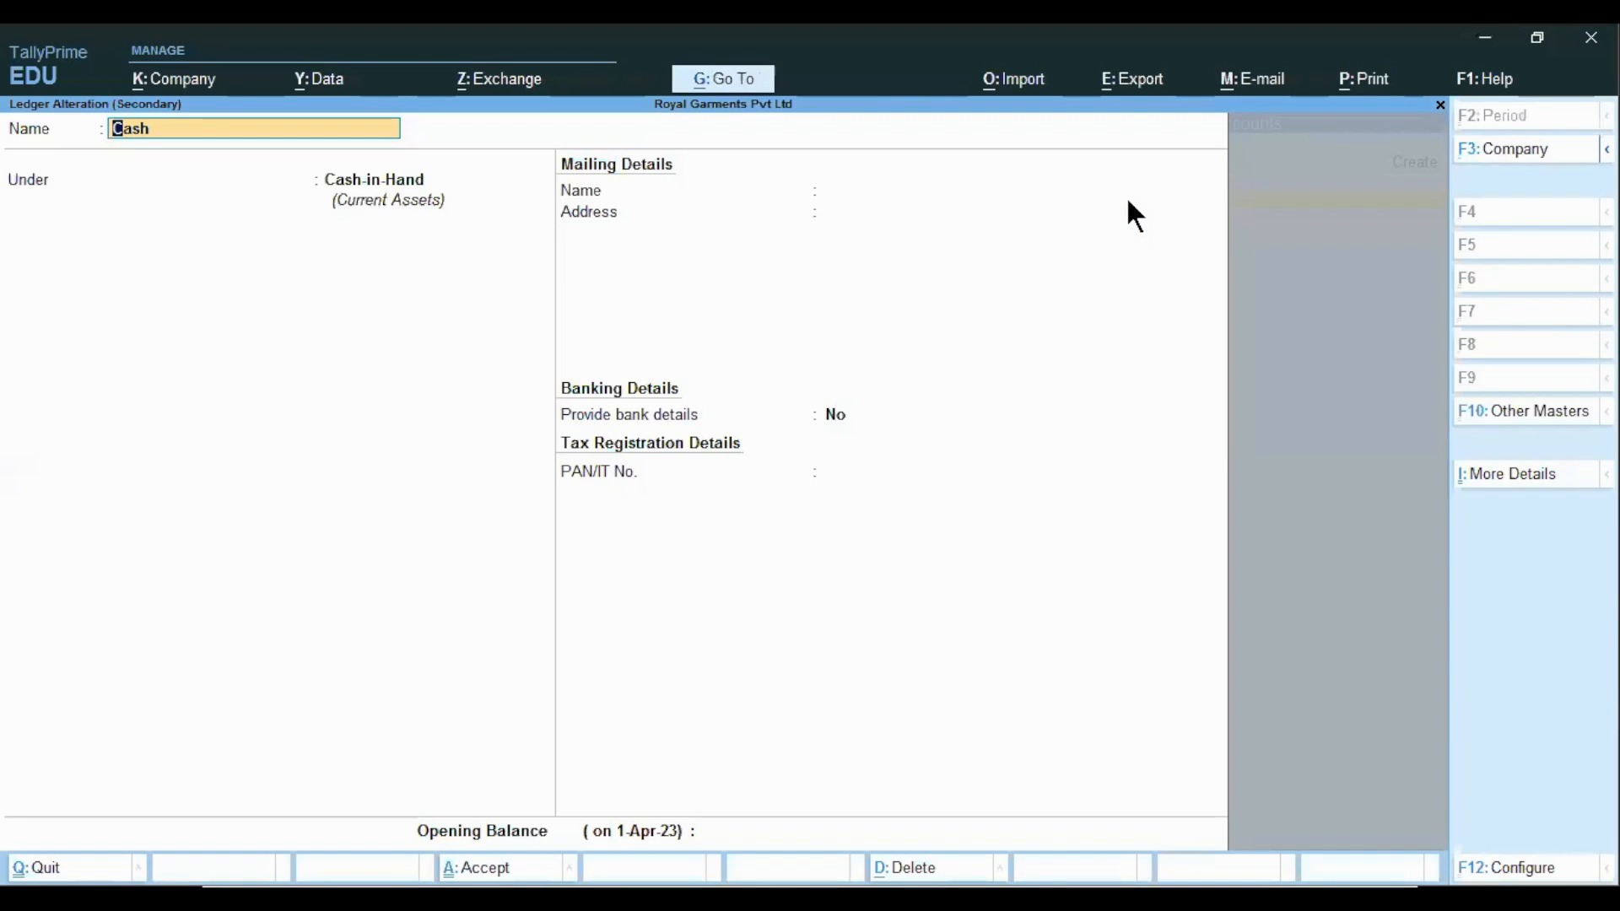
left_click(738, 834)
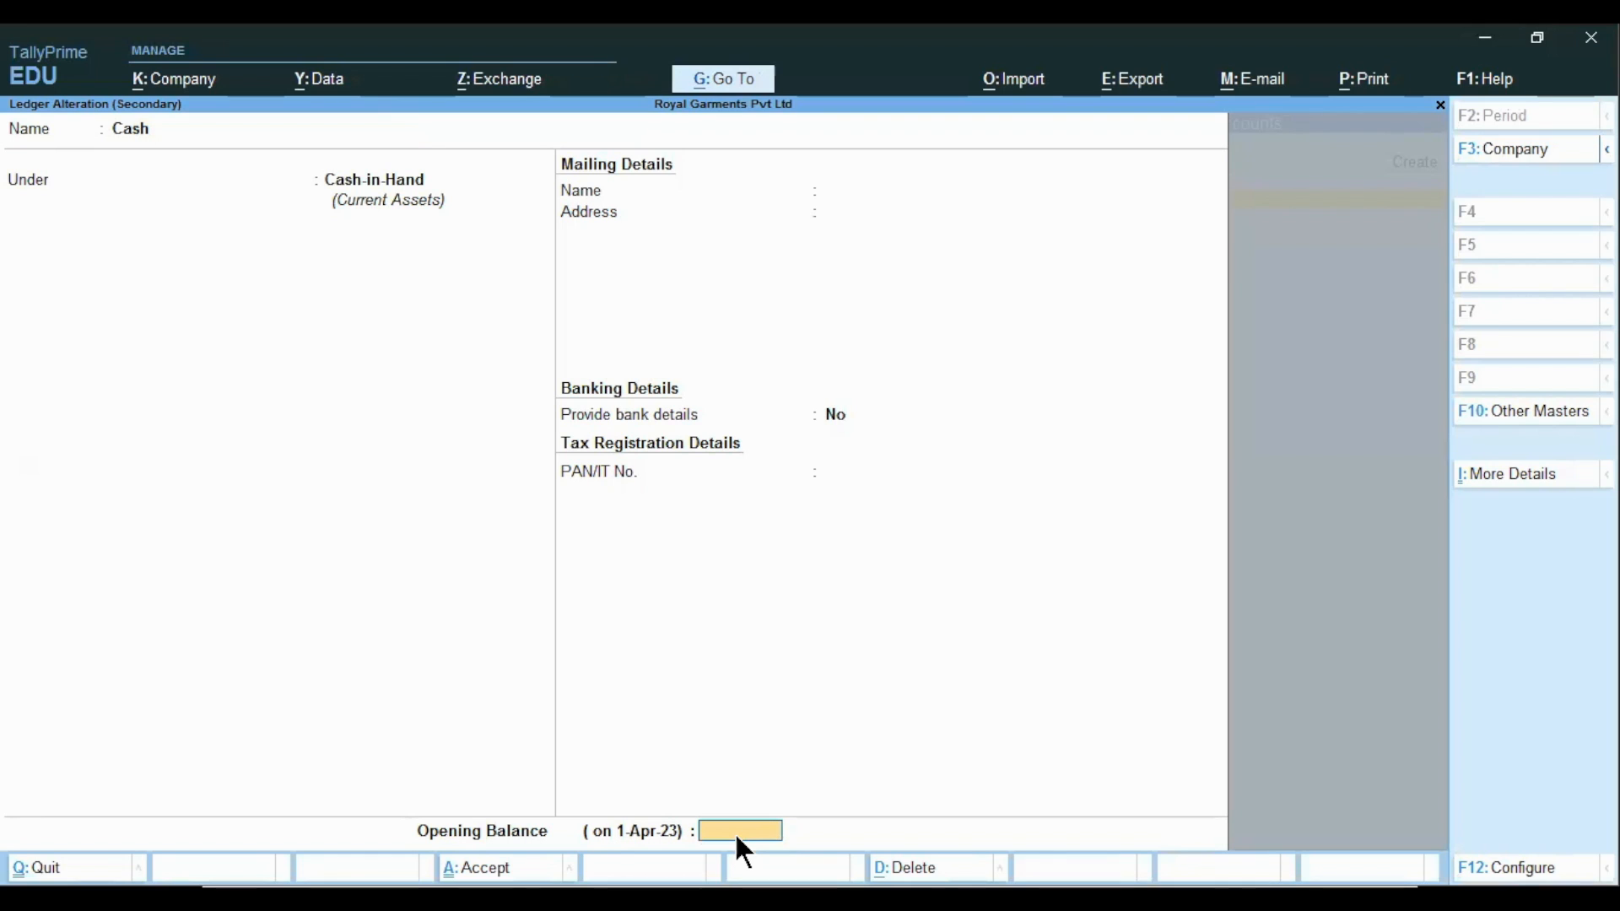
type("75000")
key("Return")
key("ctrl")
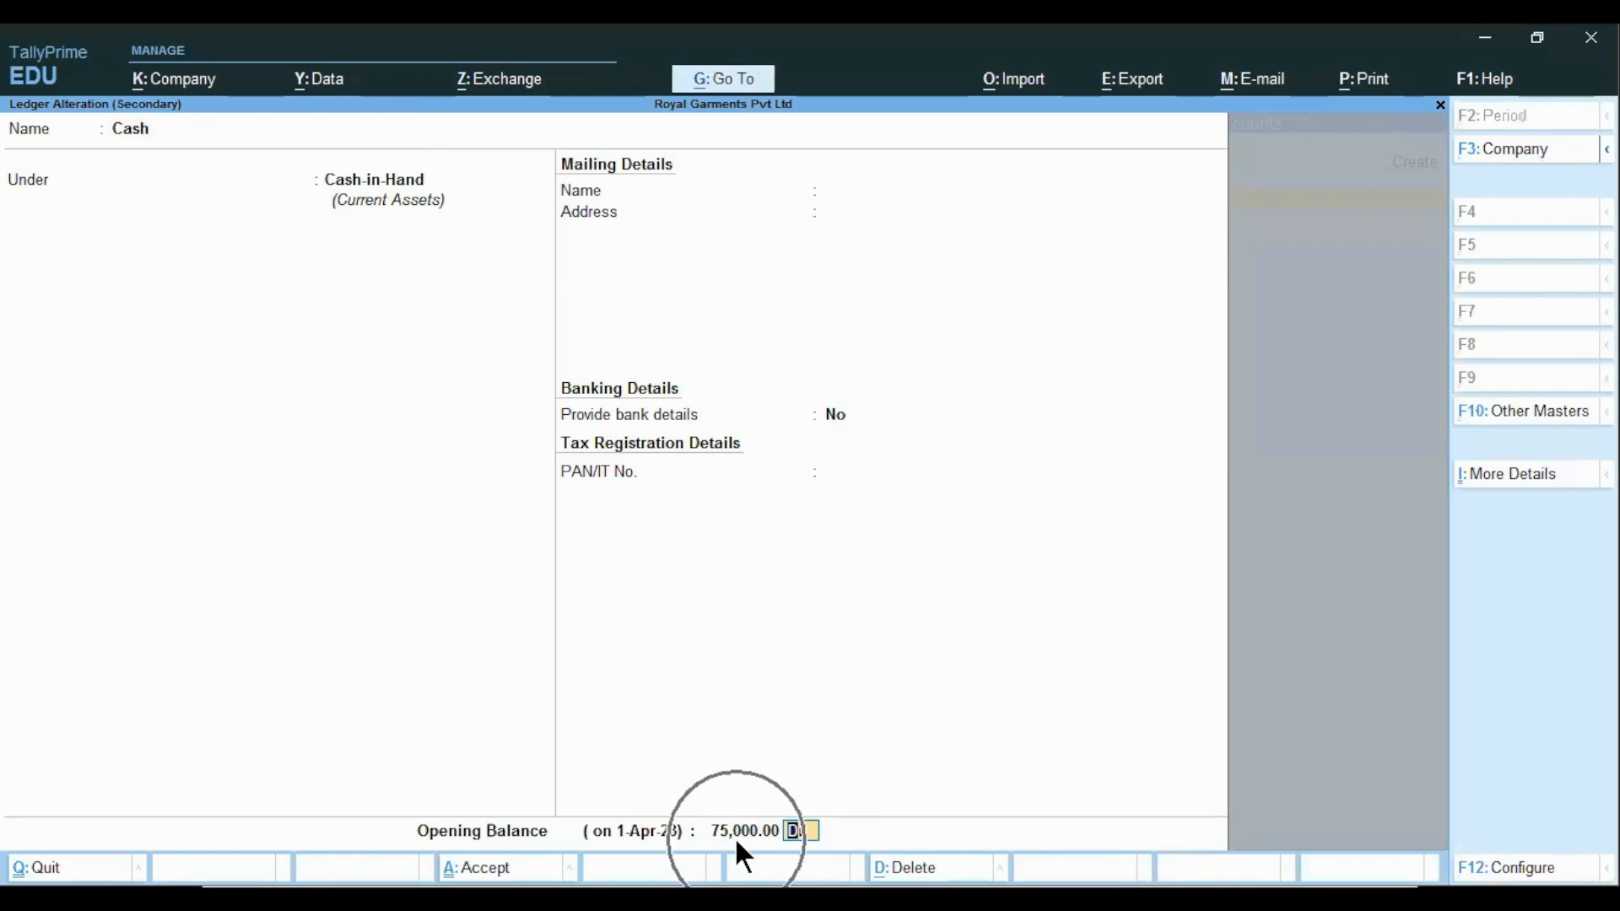
key("ctrl+a")
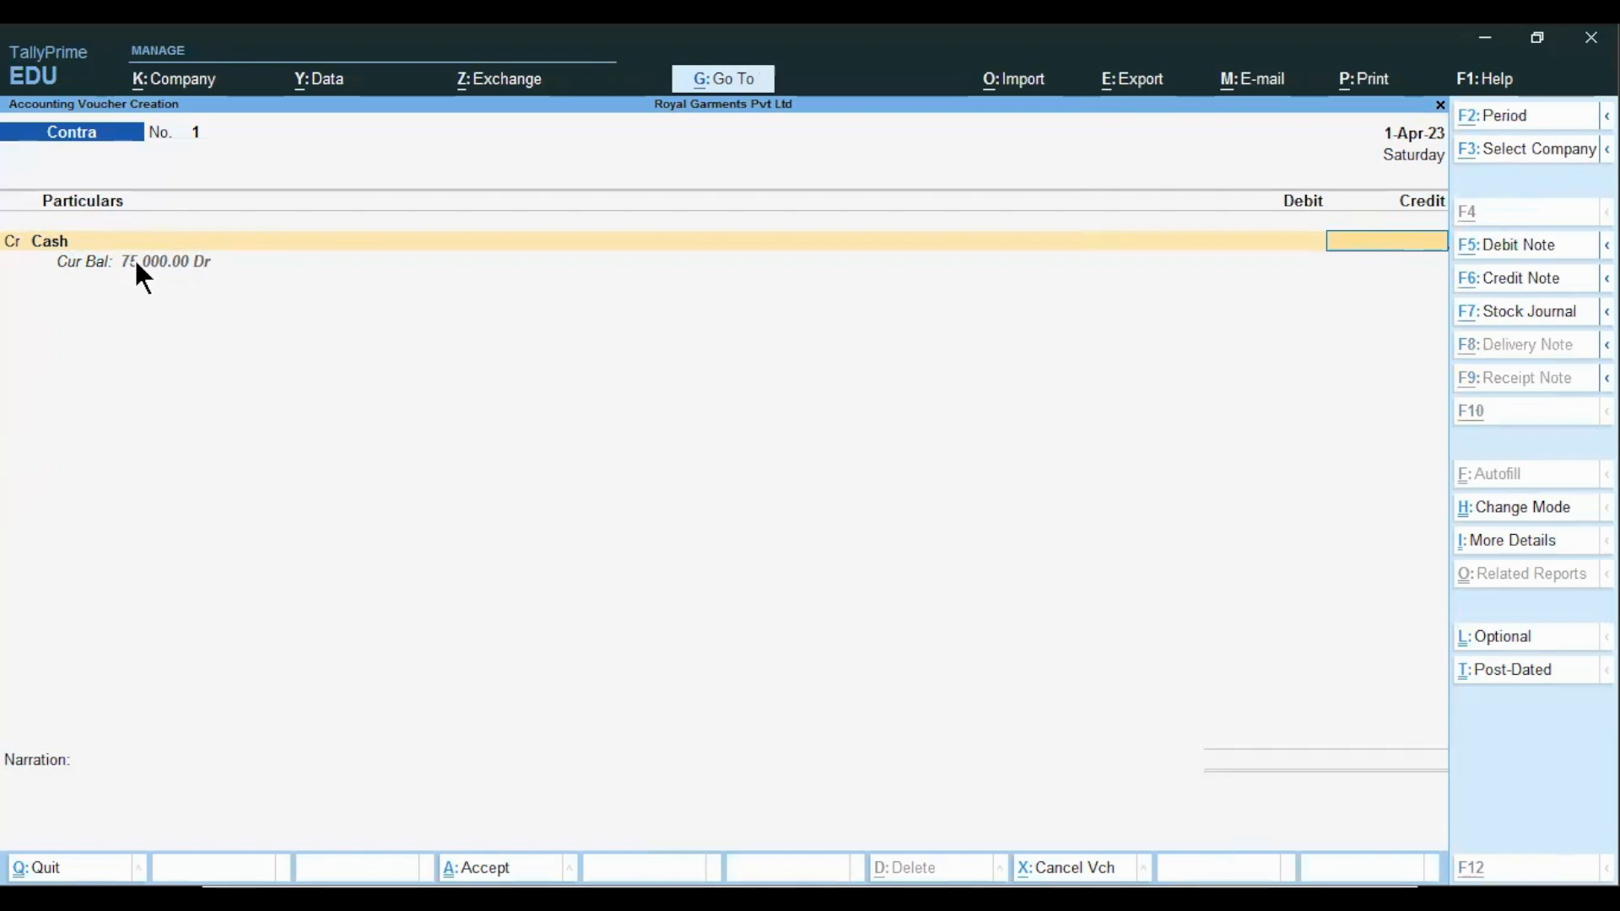
- Check the deposit example on the slide and enter 10,000 as the credit amount for Cash
key("alt+Tab")
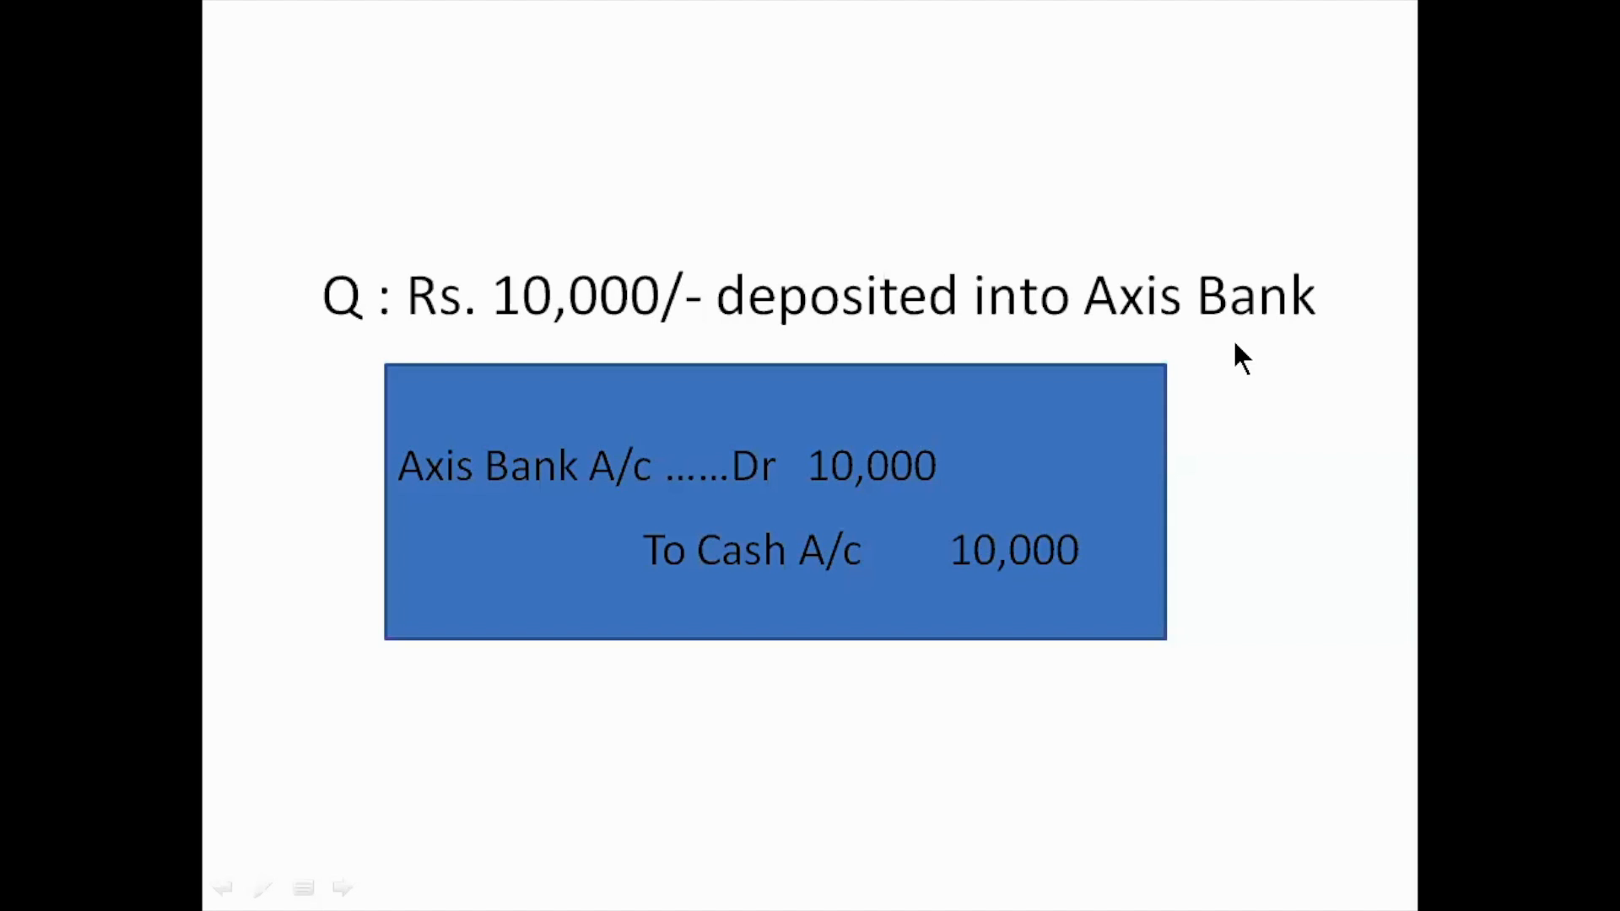
key("alt+Tab")
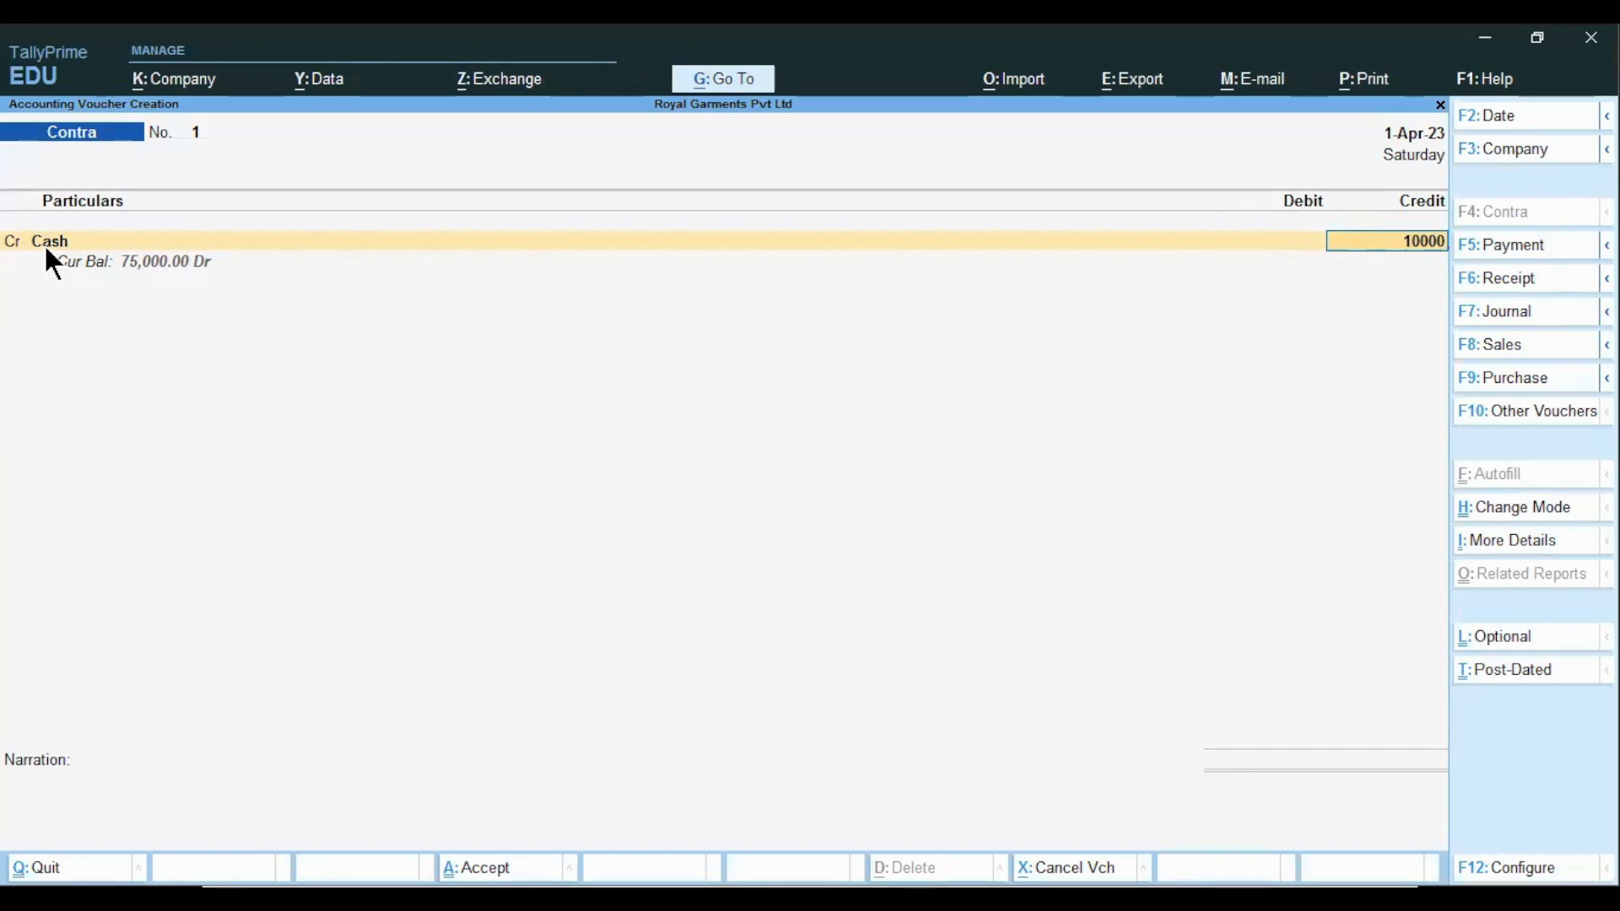
key("Return")
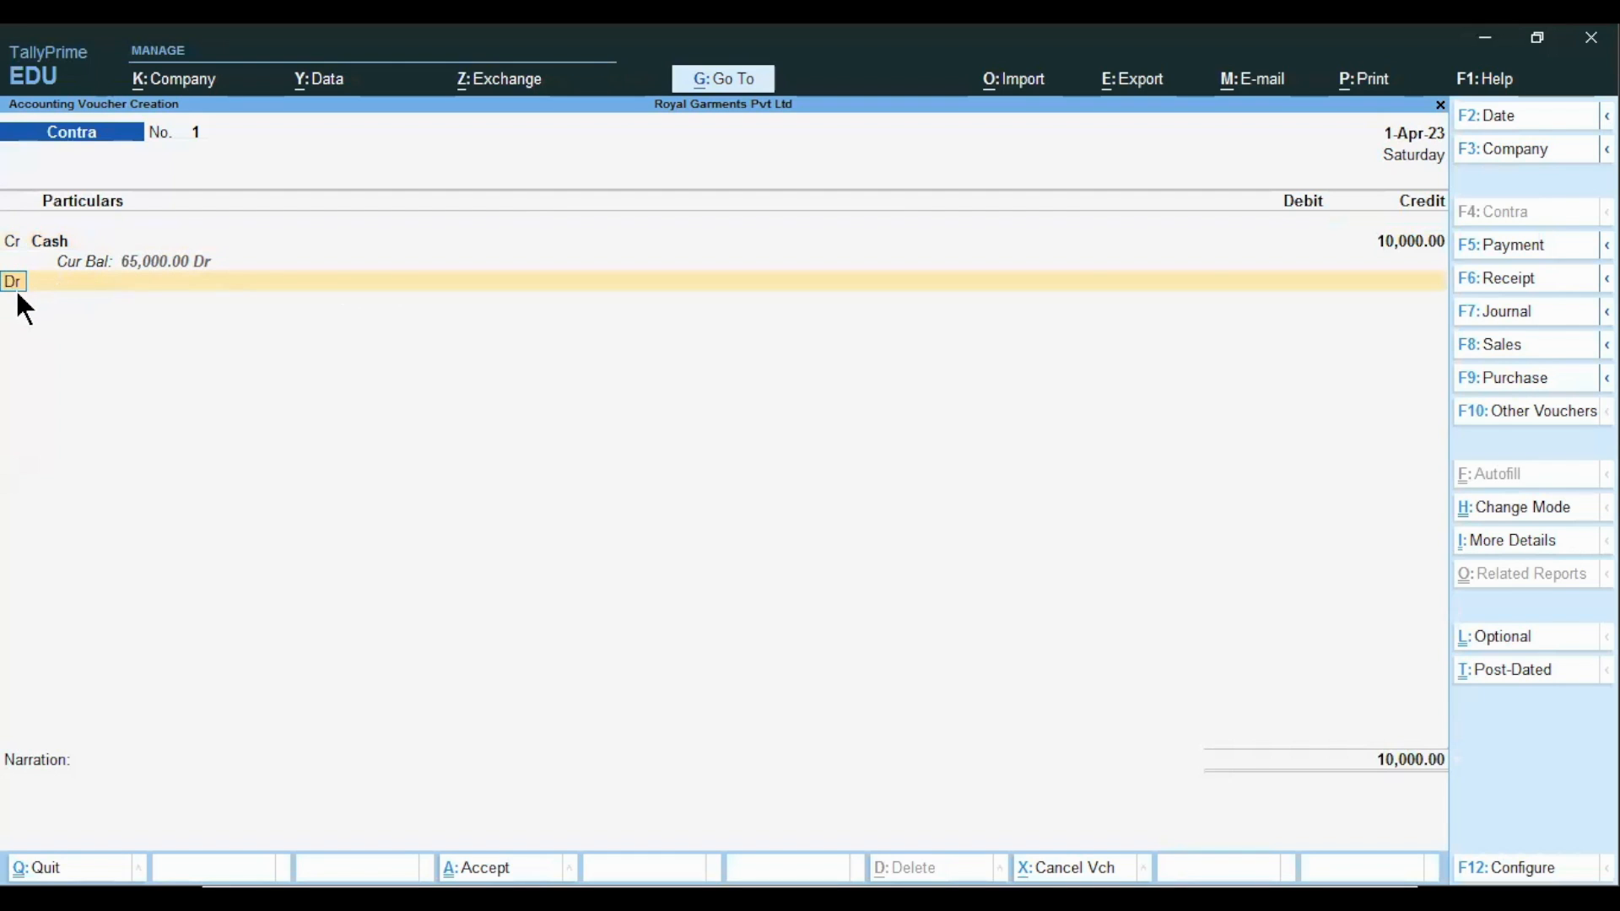
- Add Axis Bank as the debit ledger of the contra voucher with an amount of 10,000
key("Return")
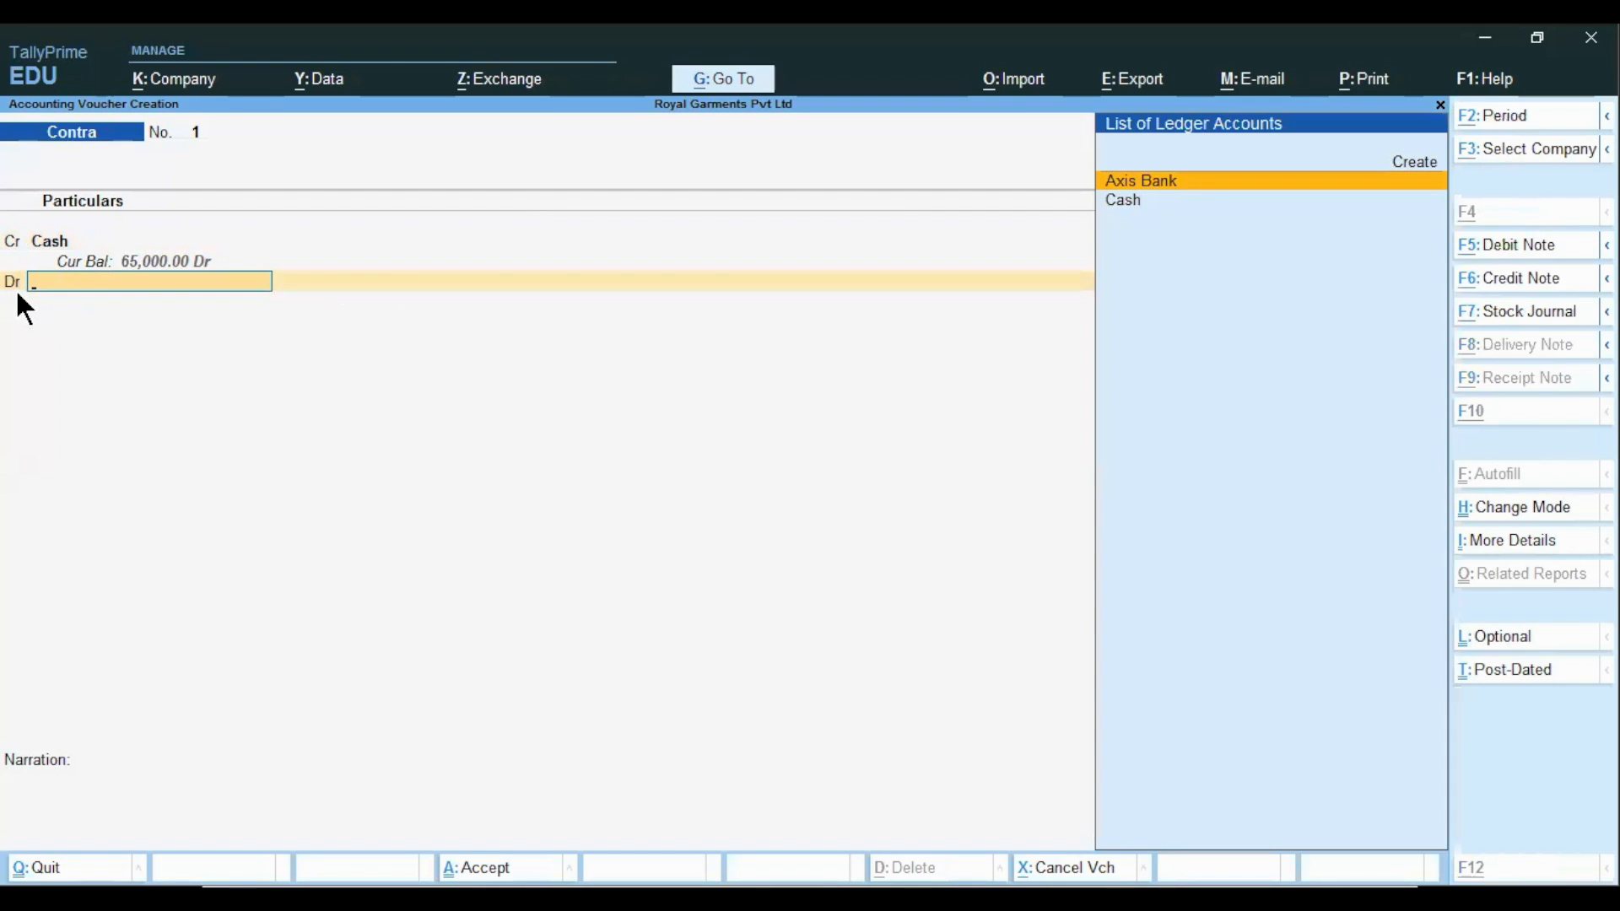
key("alt+c")
left_click(25, 292)
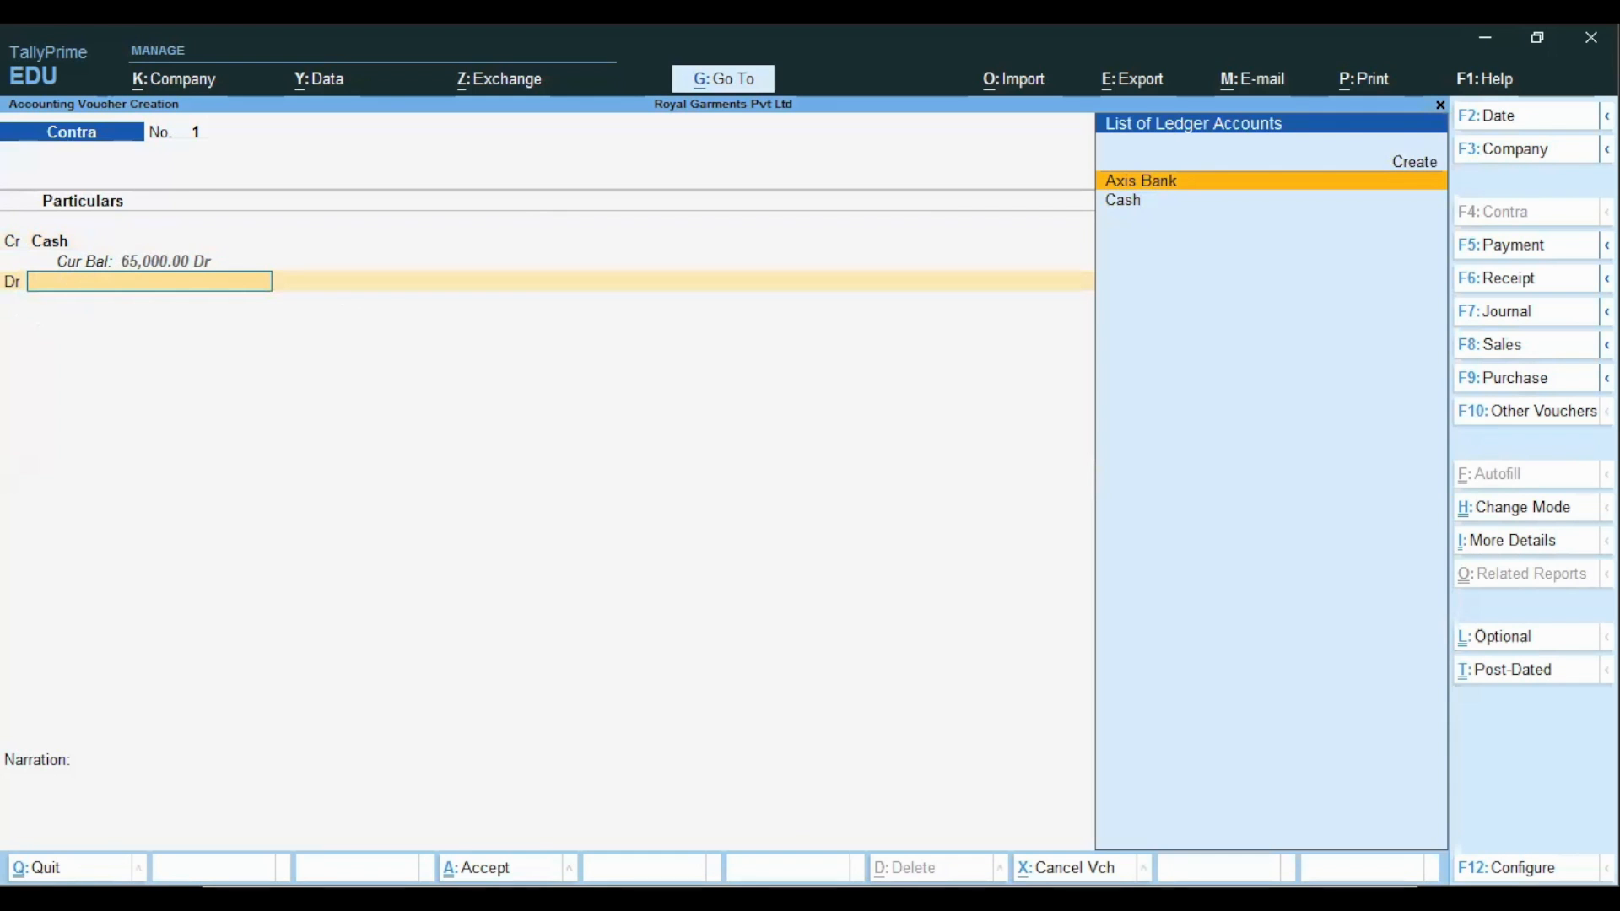
key("alt+Tab")
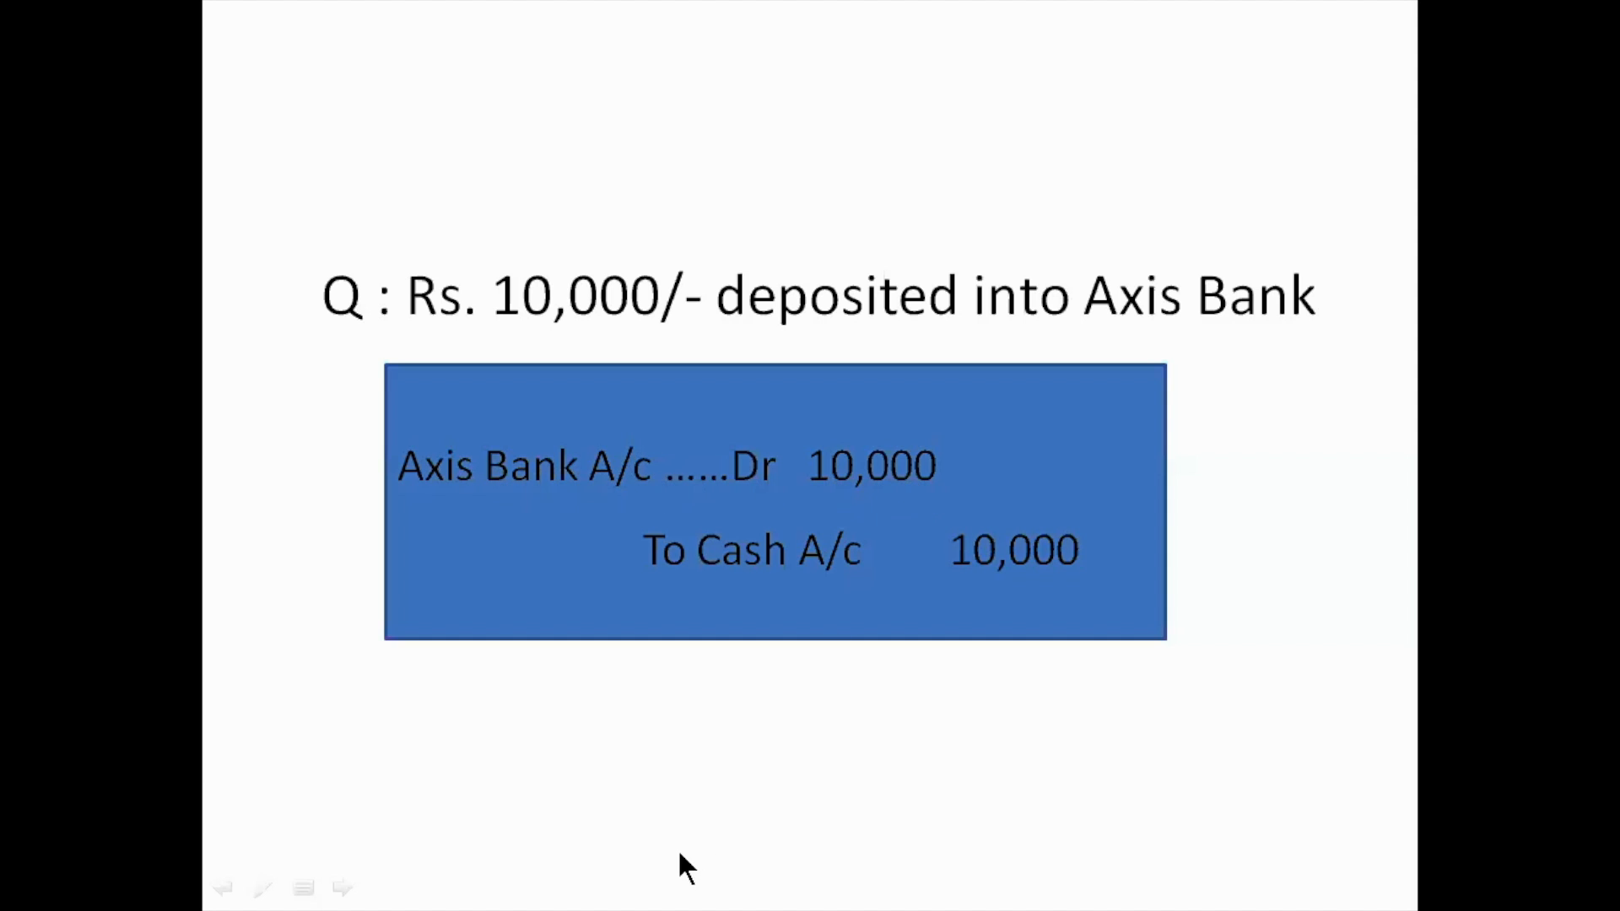
key("alt+Tab")
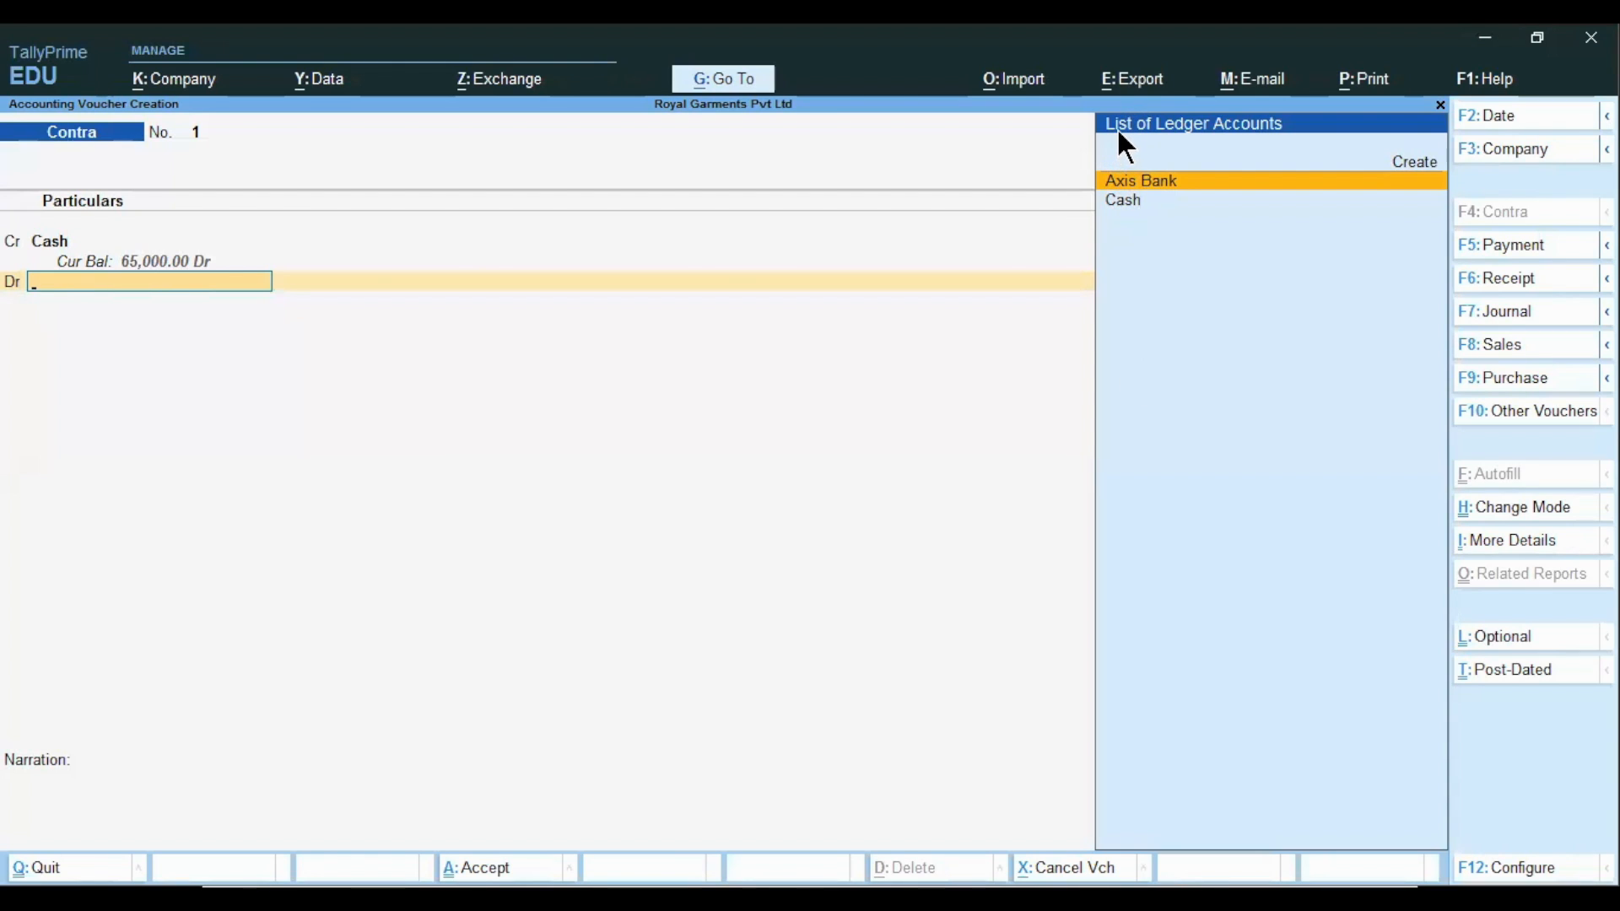
left_click(1201, 185)
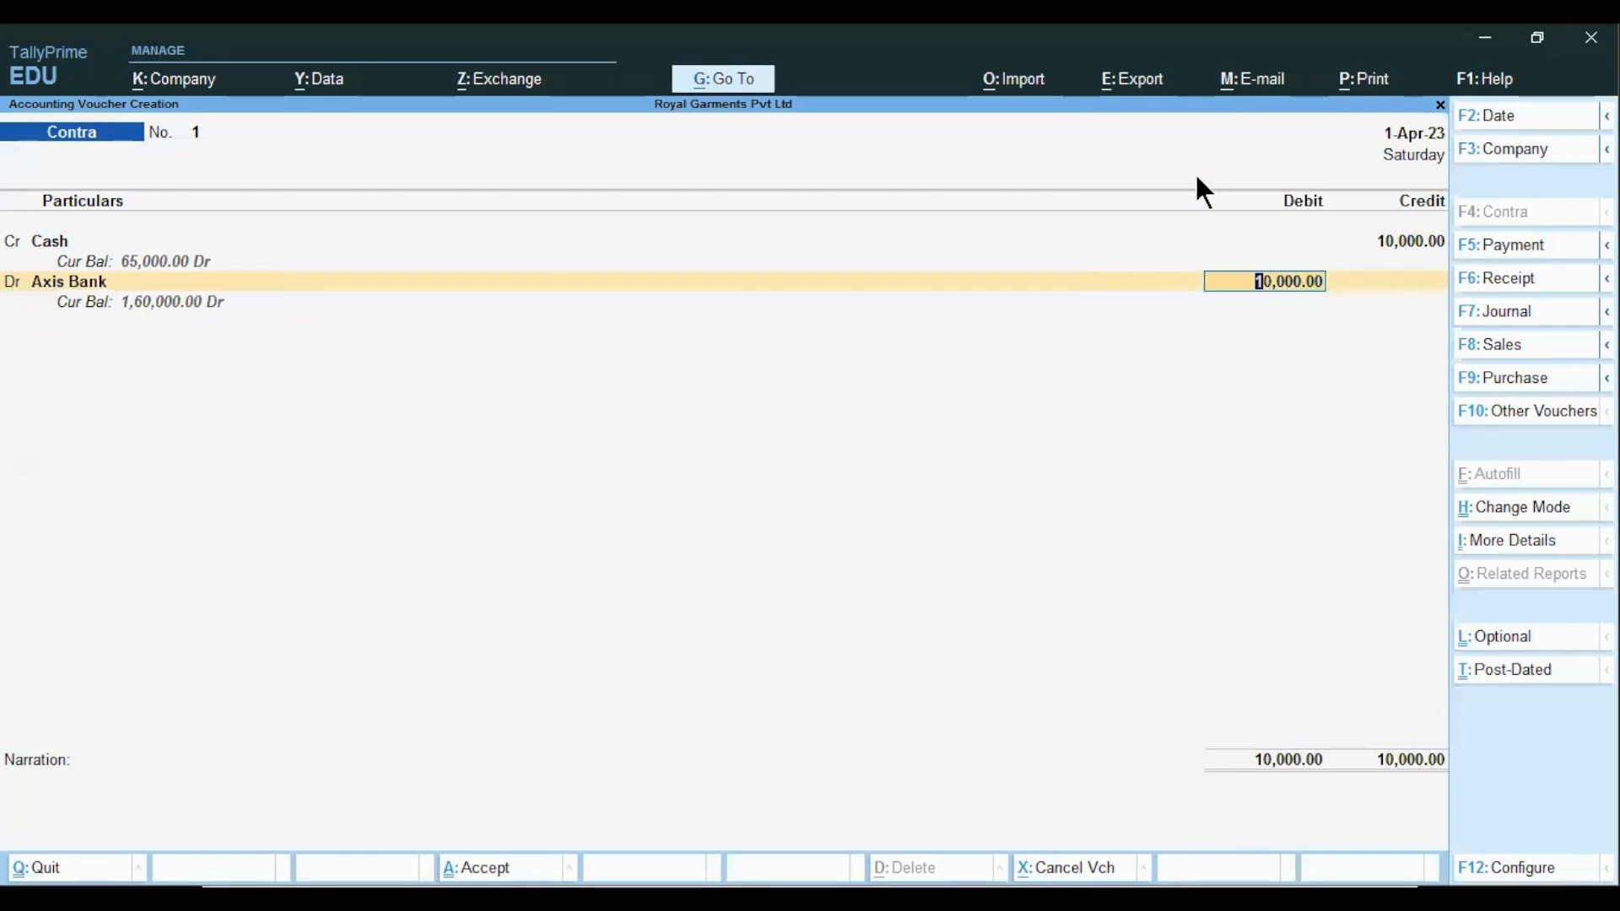
key("Return")
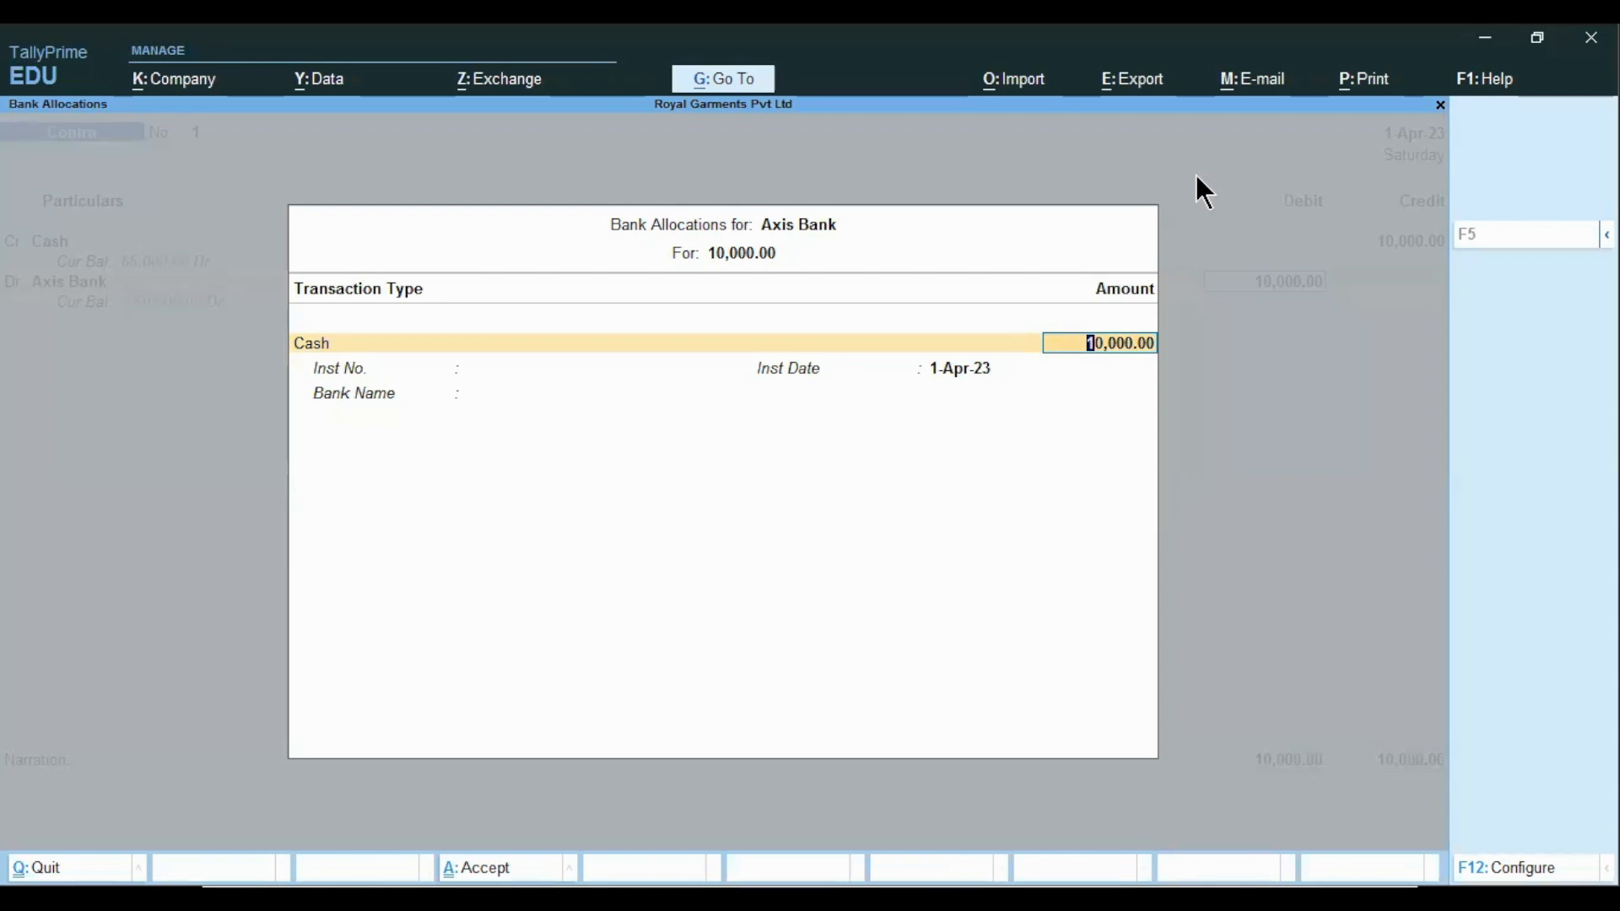
- Allocate the 10,000 Axis Bank cash deposit as 4 notes of 2000 and 2 notes of 1000, leaving the bank name blank
key("Return")
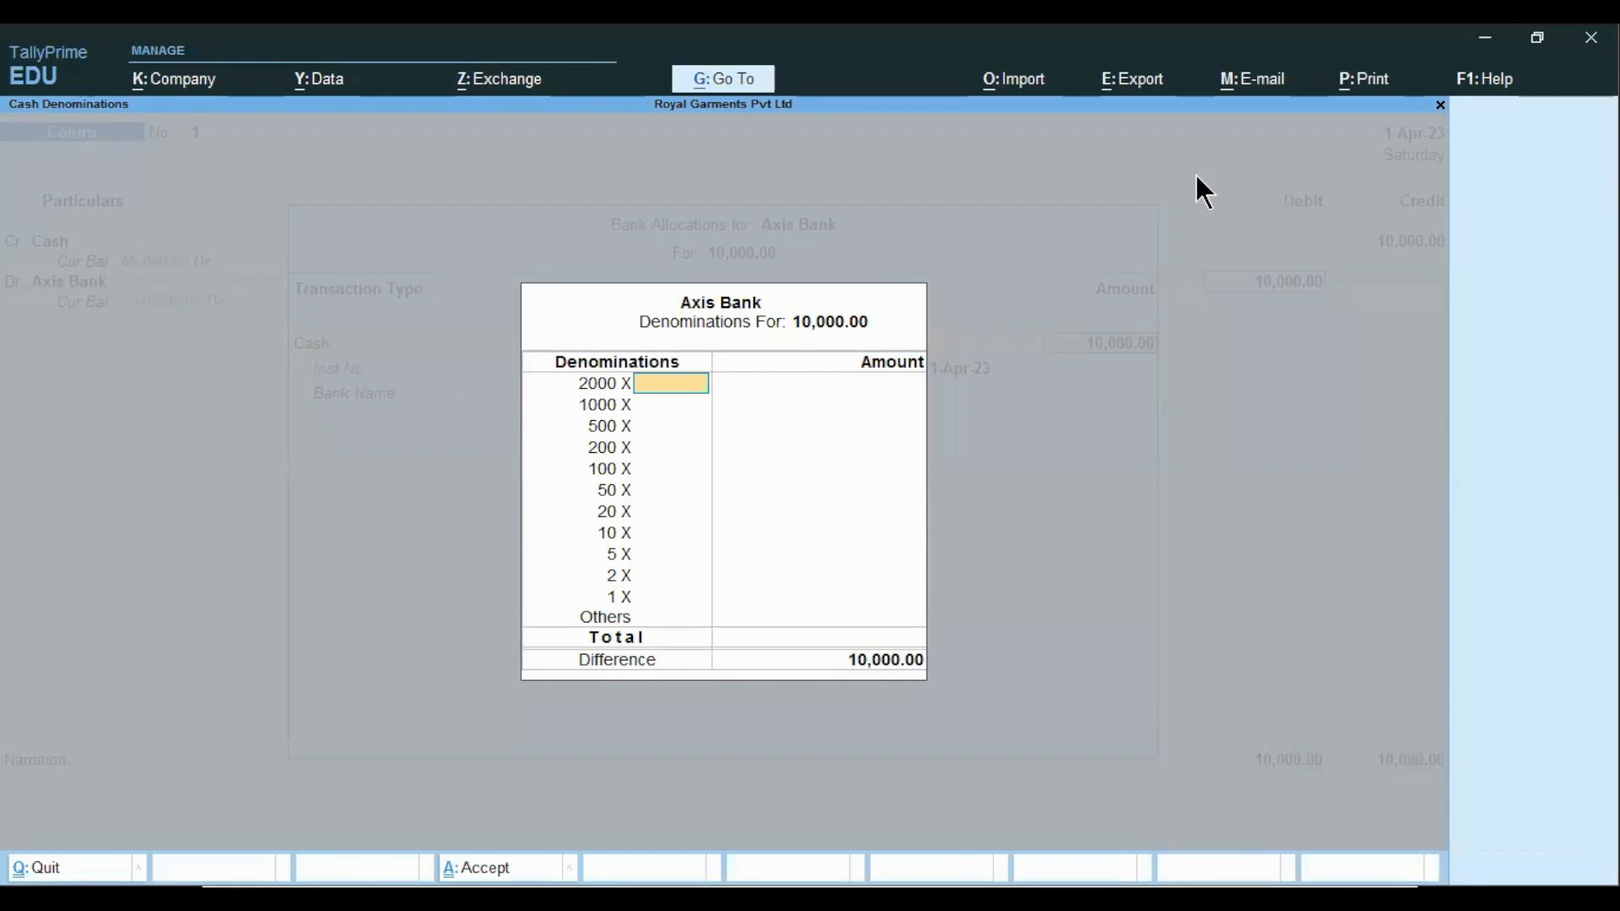
type("4")
key("Return")
type("2")
key("Return")
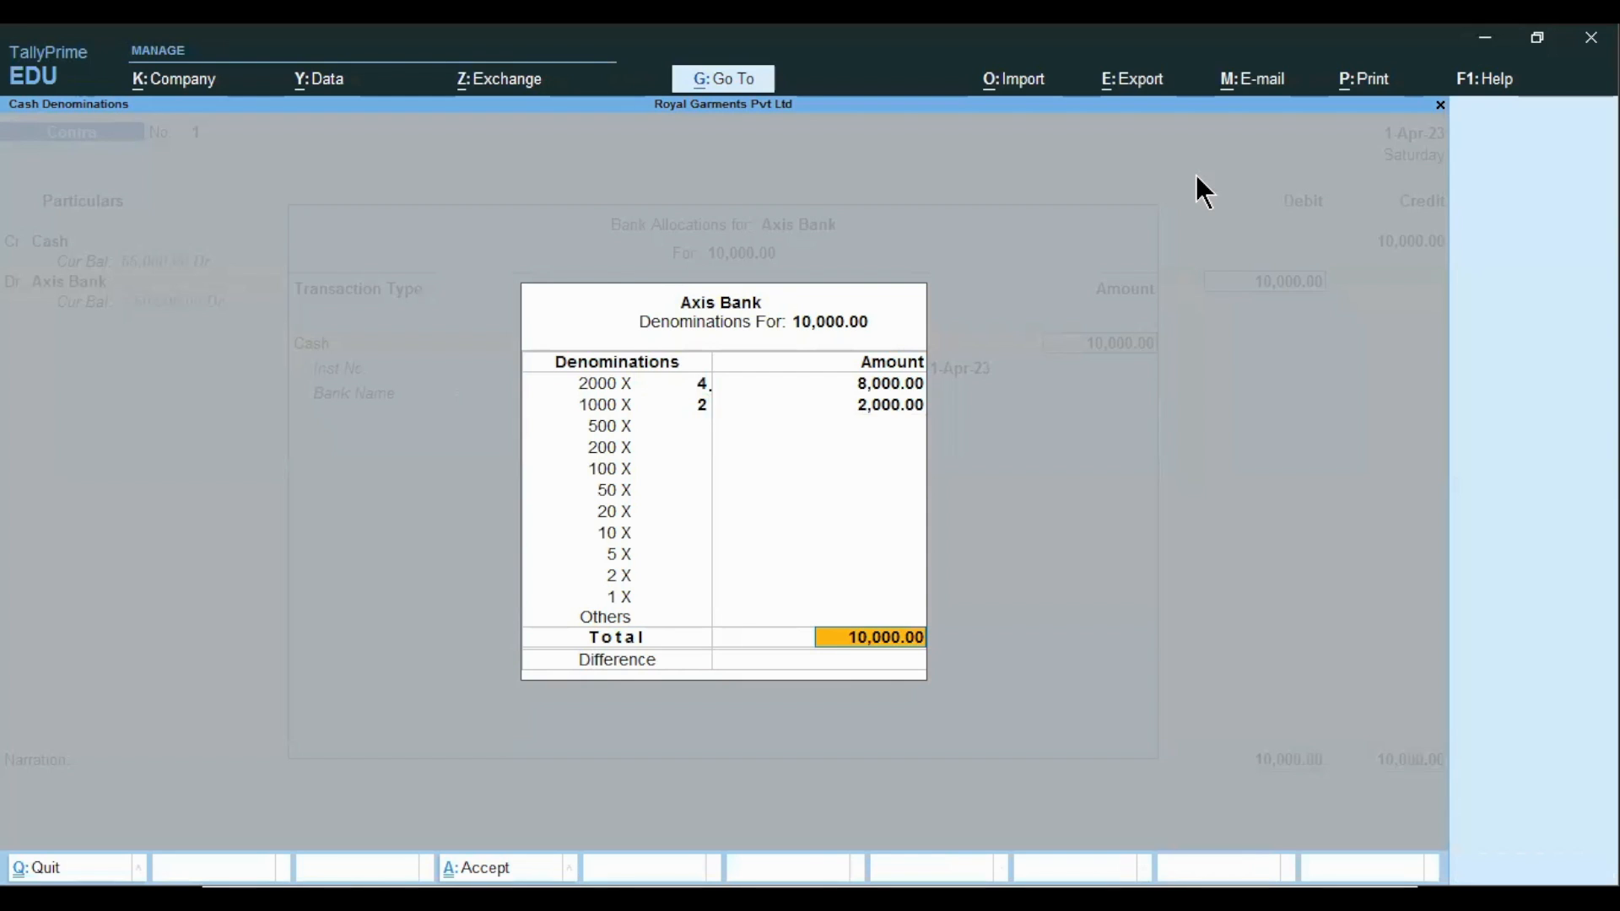
key("Return")
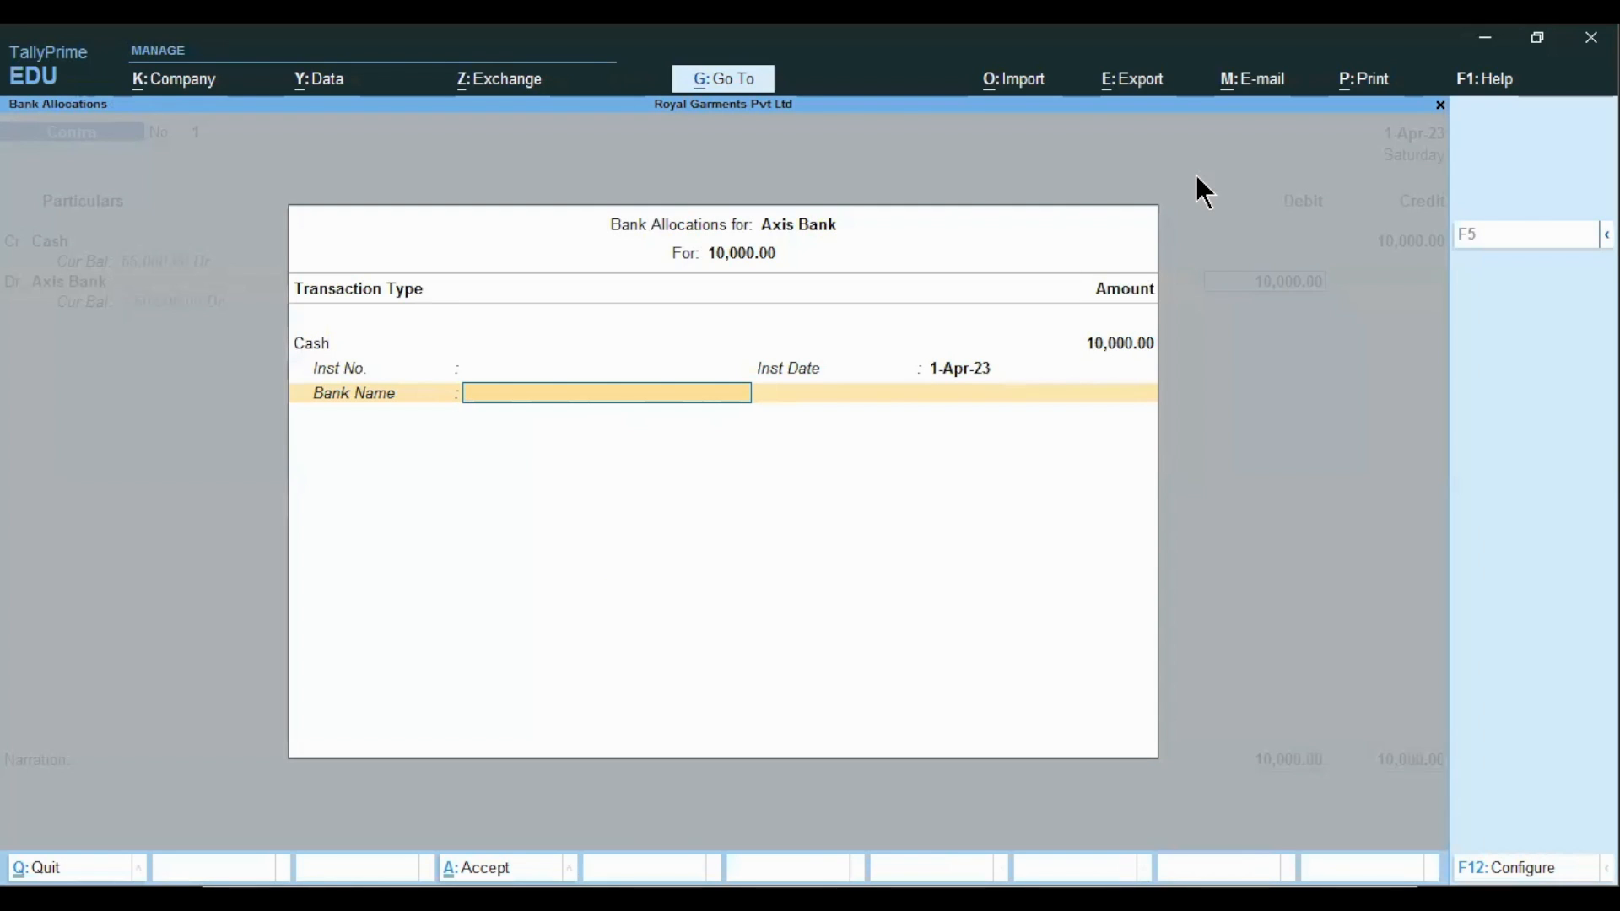
key("Return")
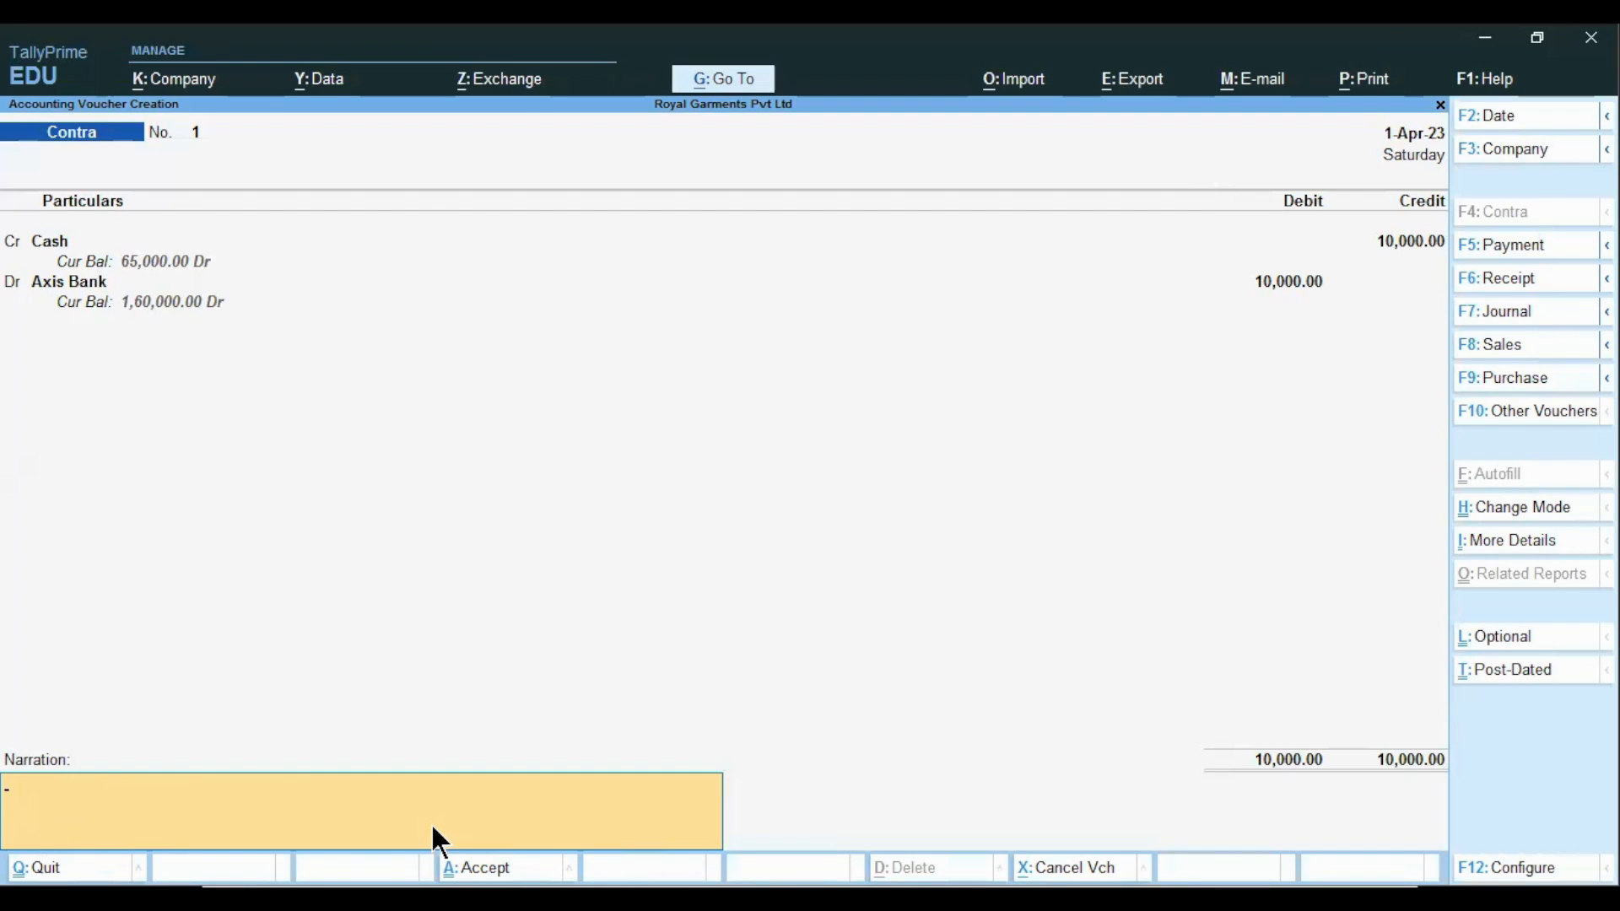
- Enter the narration "Being cash deposited into the bank" and save the contra voucher
type("Being cash deposited into")
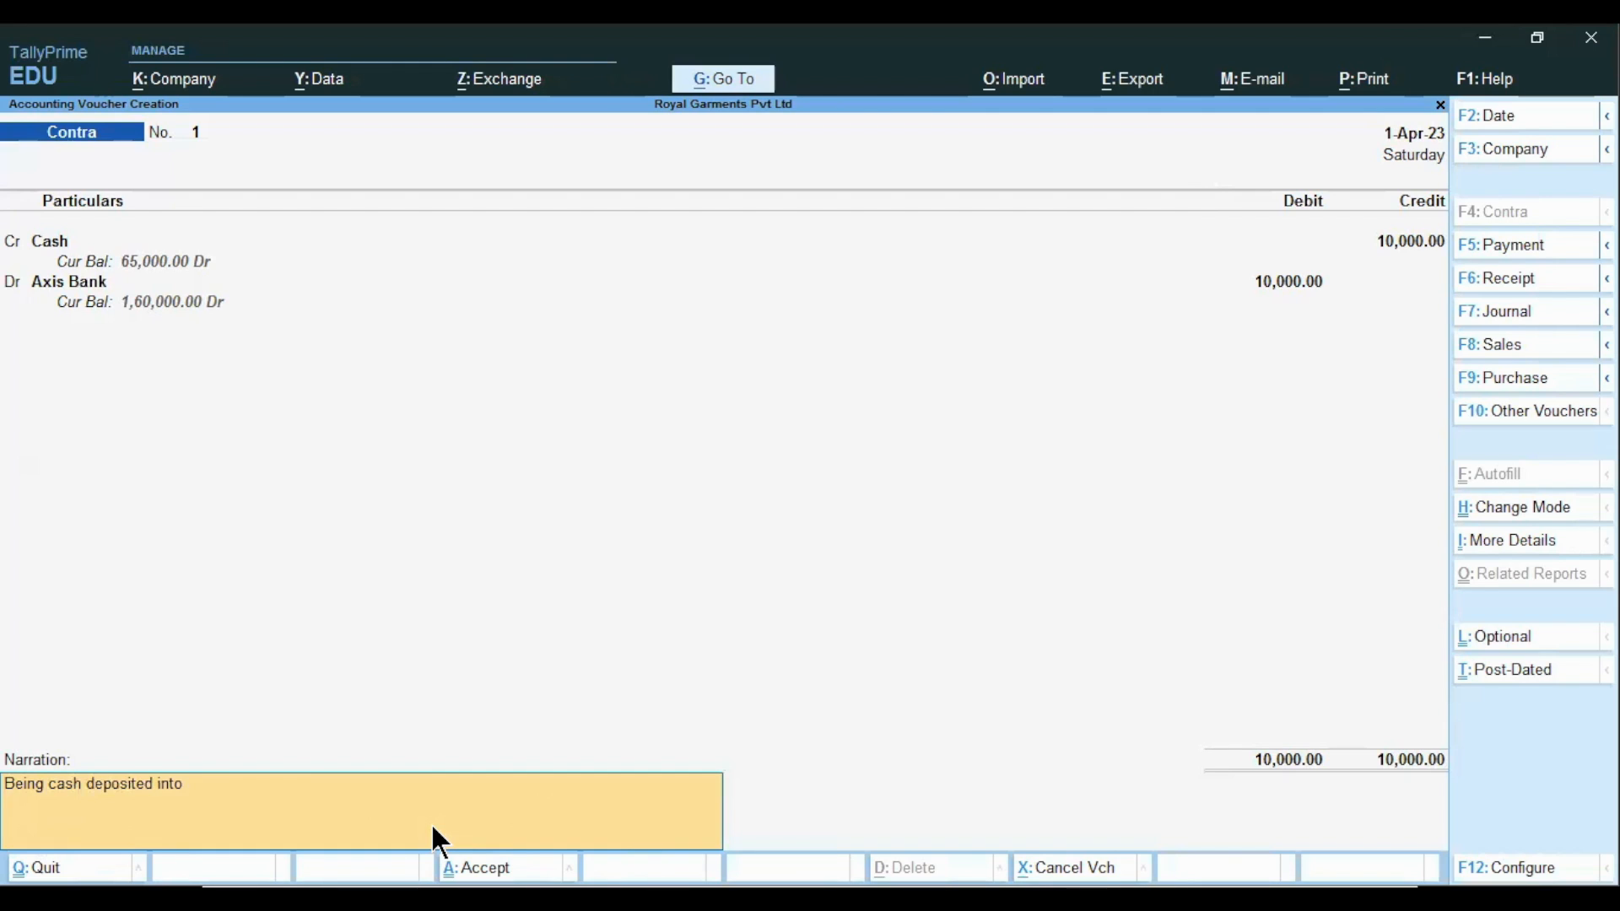
type(" the bank")
key("Return")
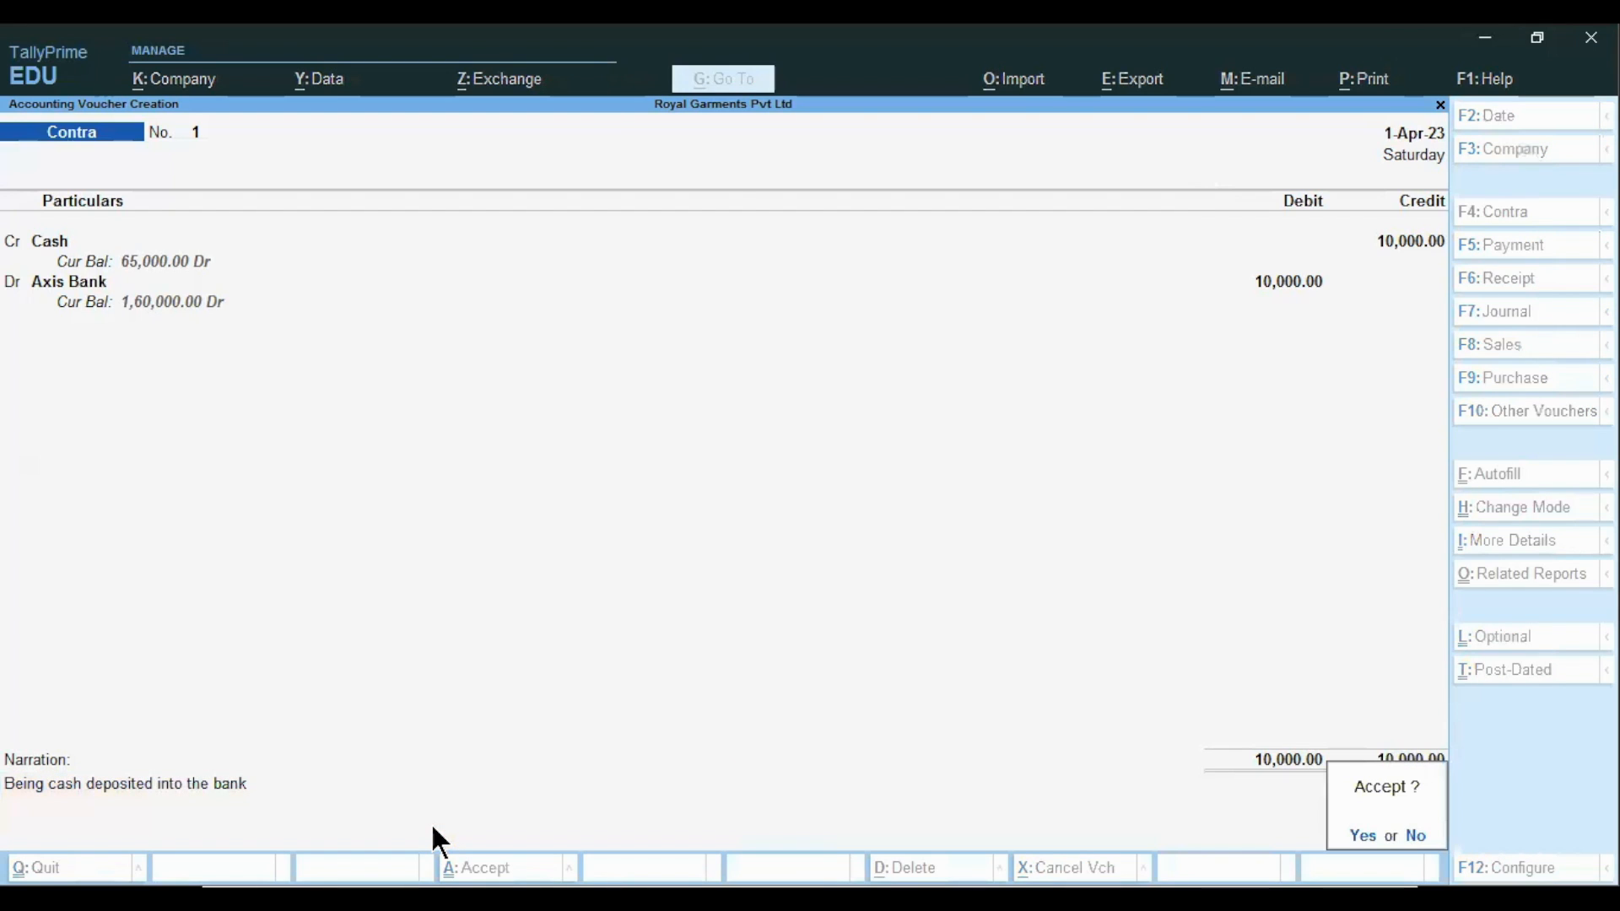
left_click(1373, 831)
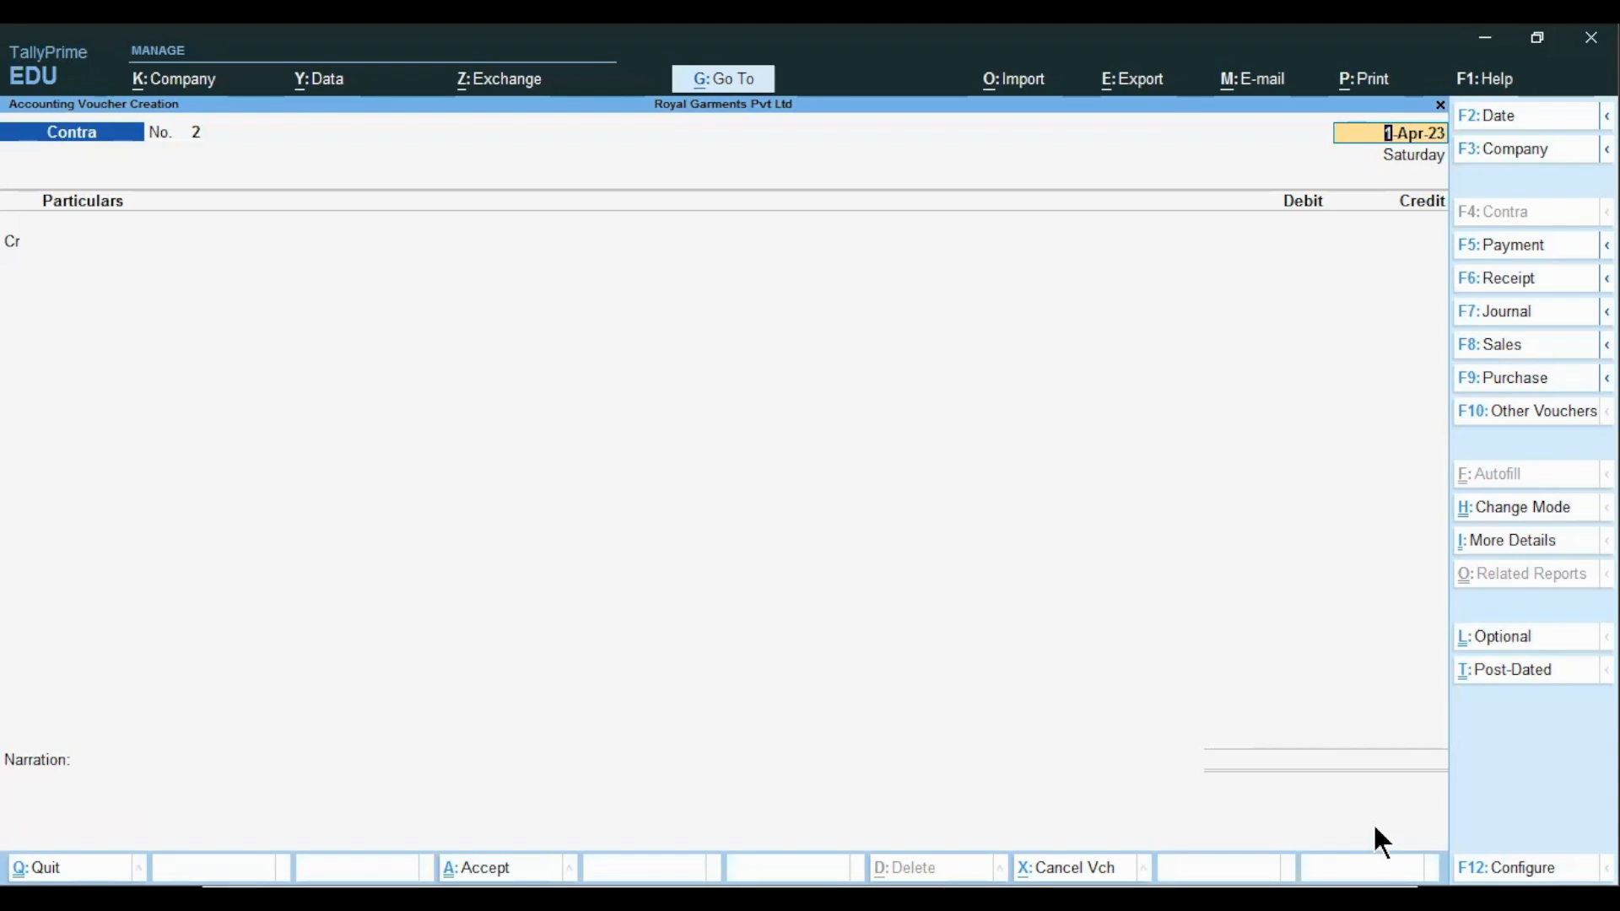
- Switch to the slideshow to review the slide on when a contra voucher is used, and return to TallyPrime
key("ctrl")
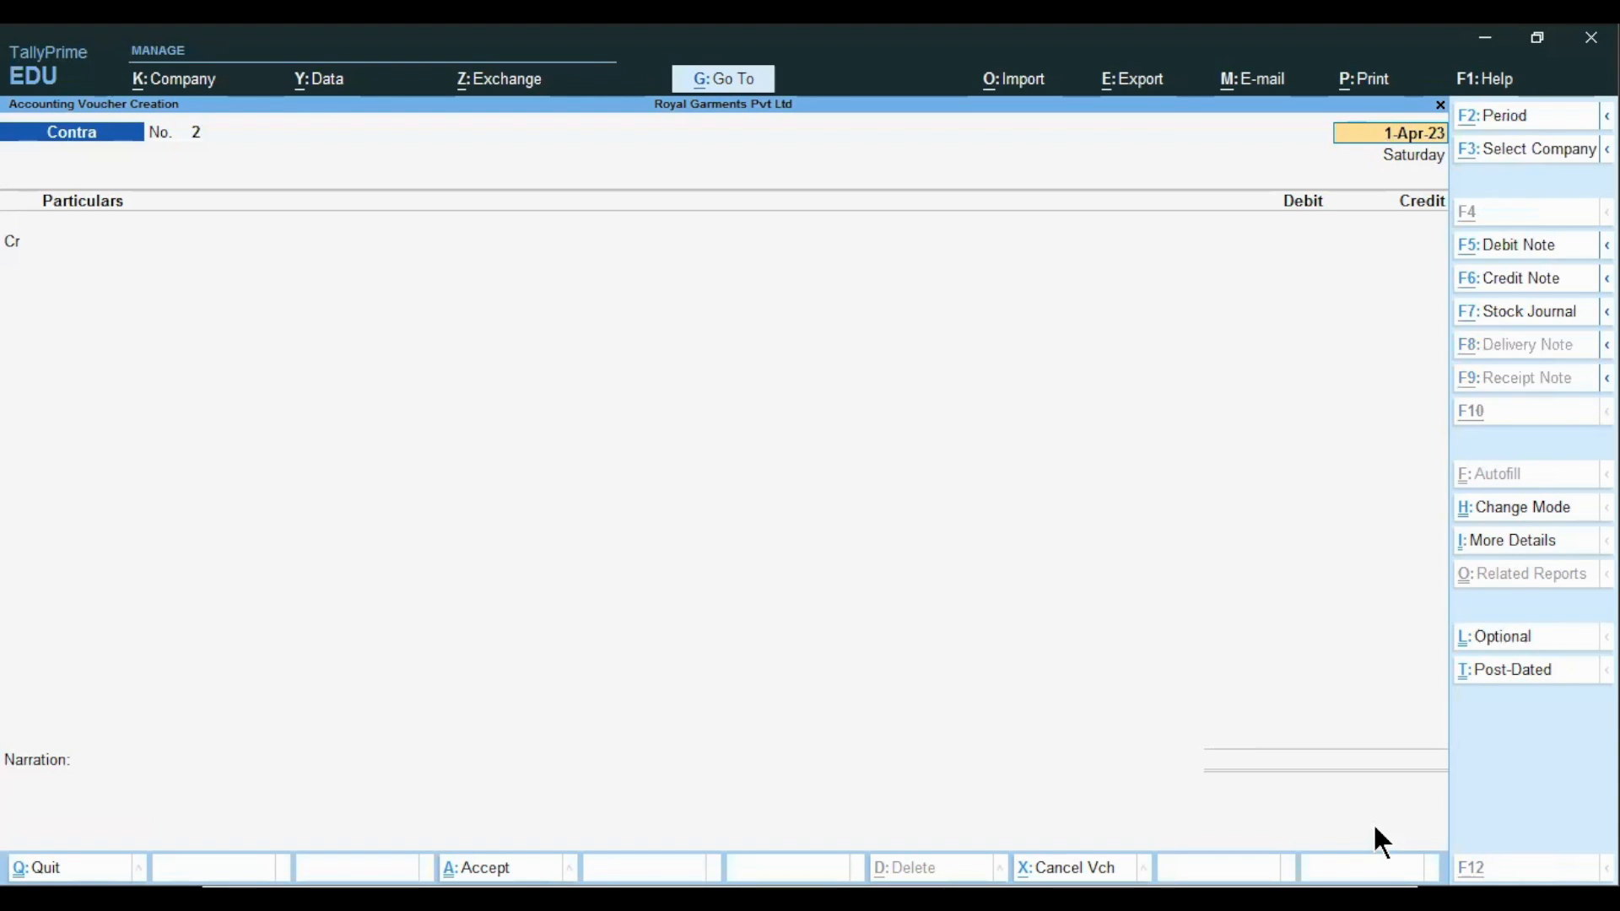
key("alt+Tab")
key("Left")
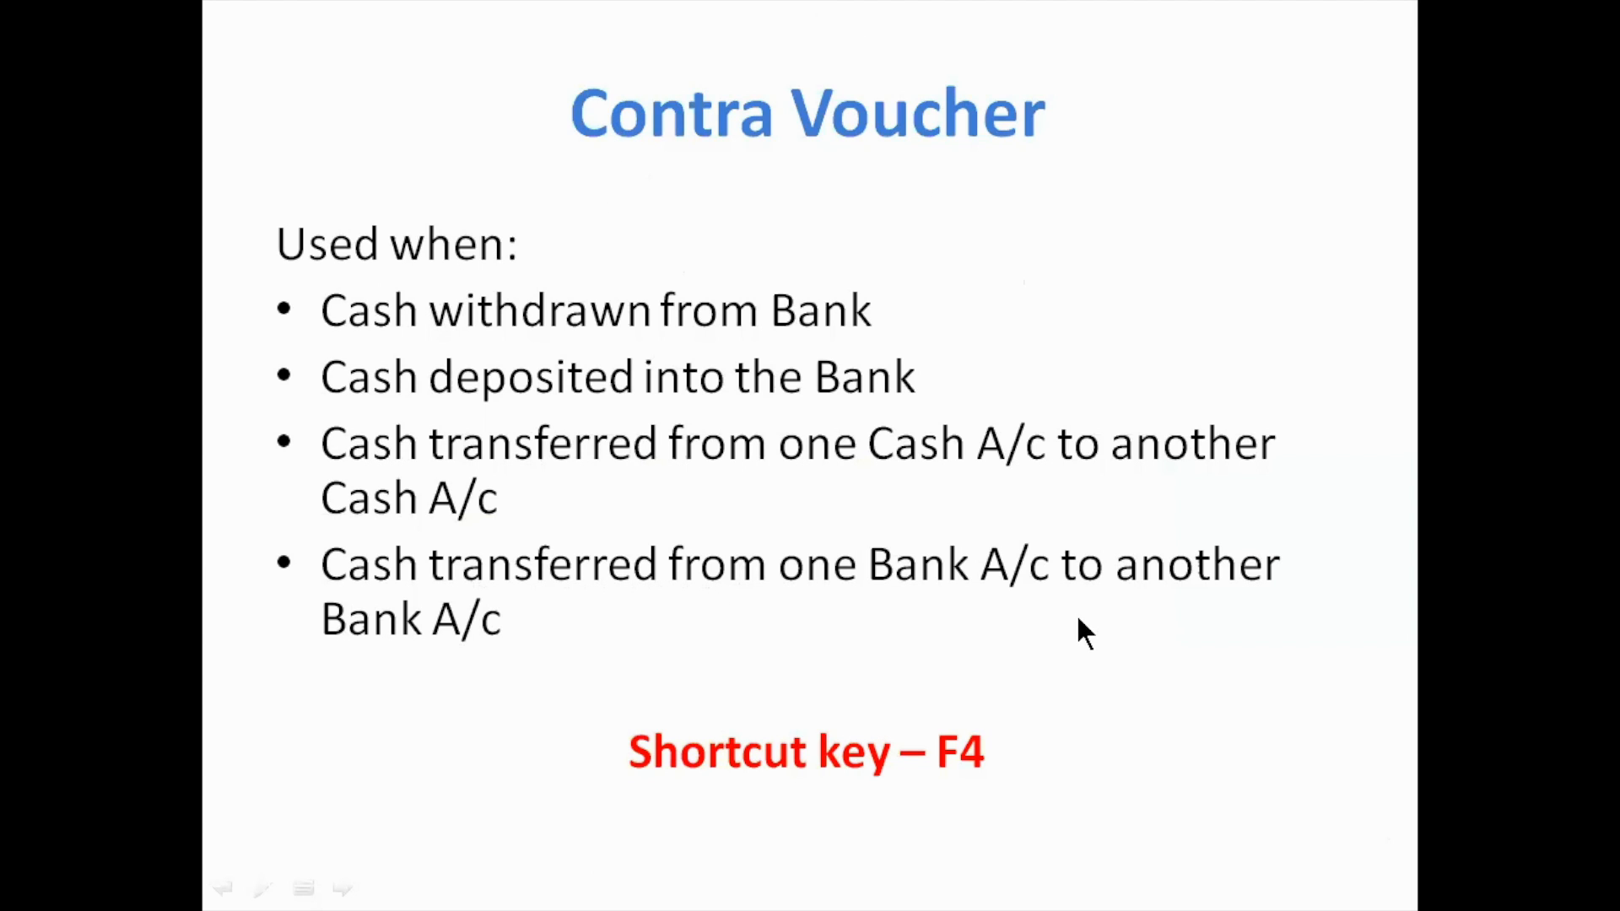
left_click(964, 788)
left_click(964, 788)
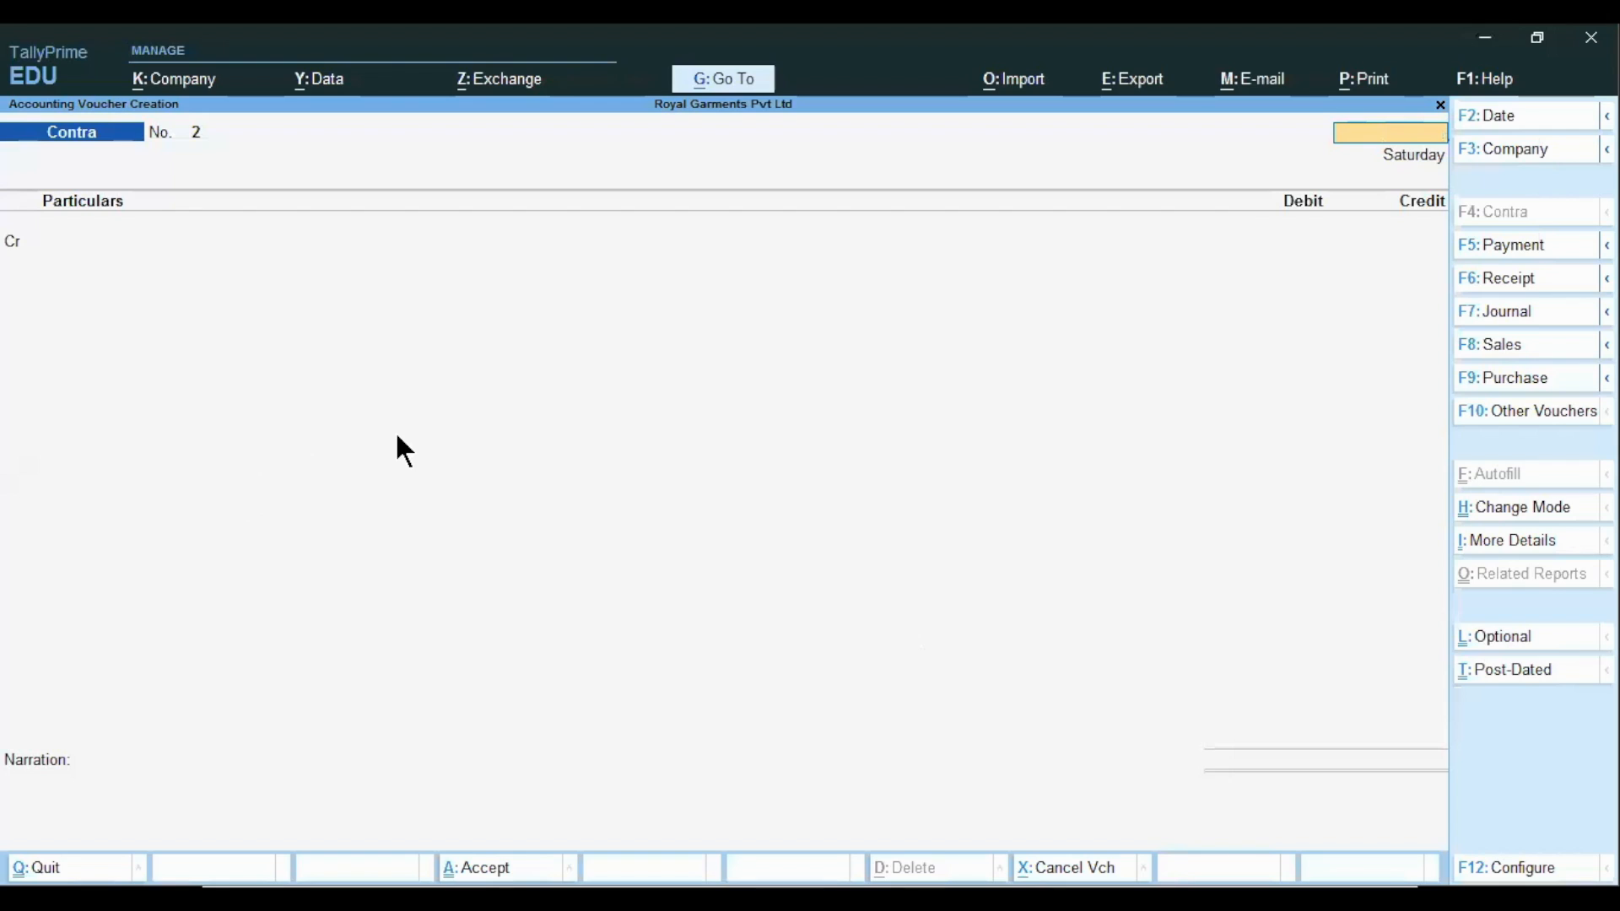
- Discard the blank contra voucher and open a new payment voucher
key("Escape")
key("y")
left_click(1484, 253)
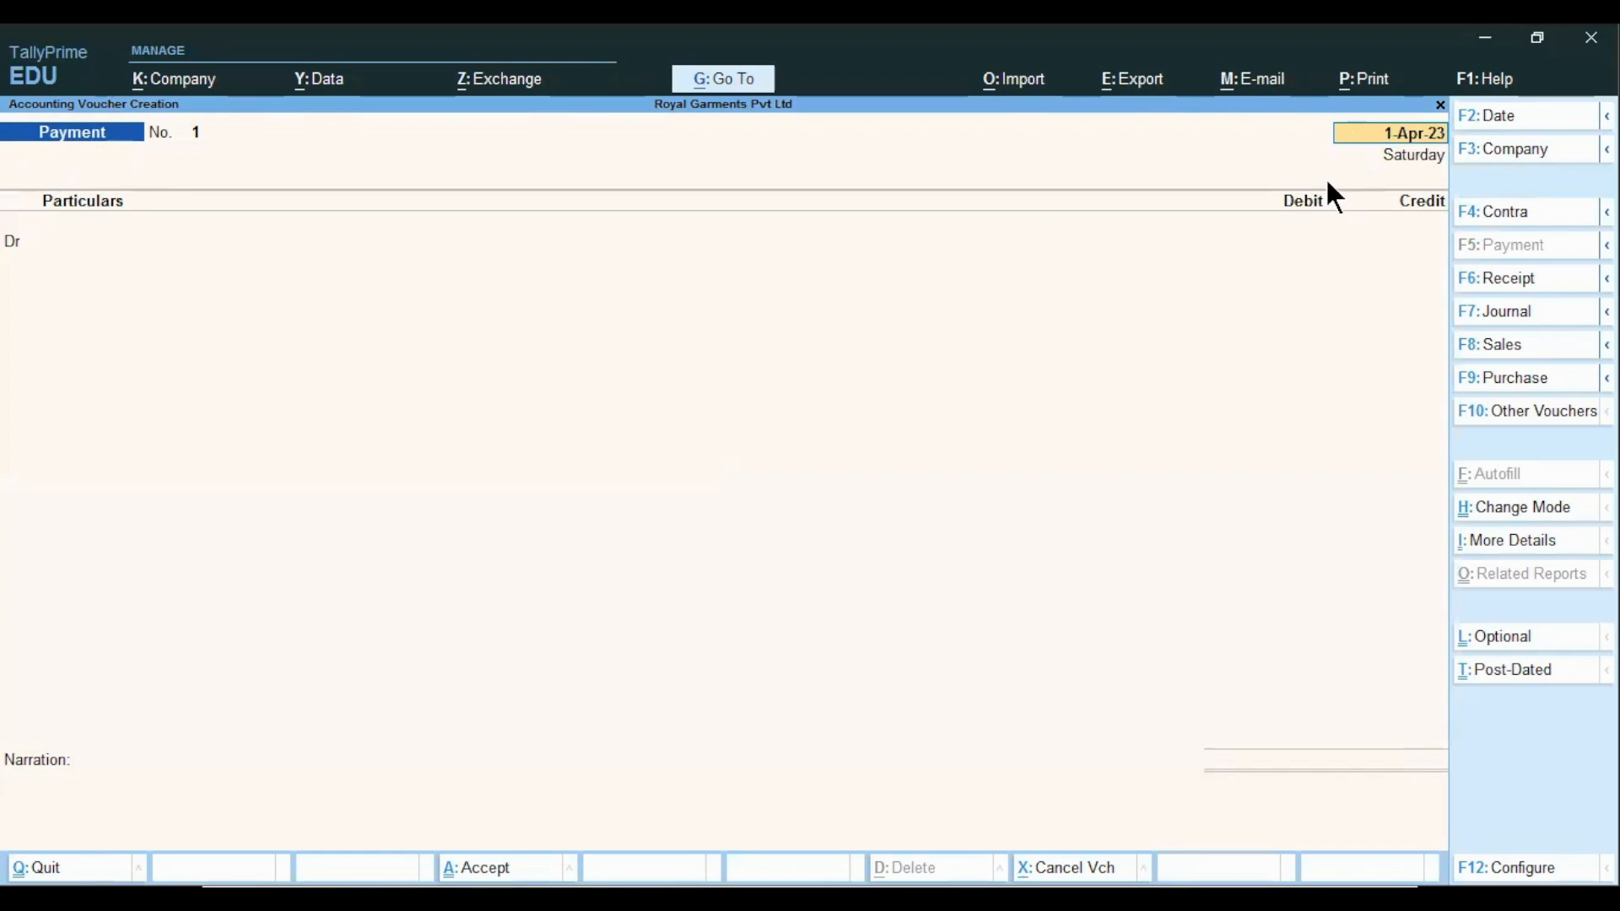
- Switch to the slideshow to review the slides on the payment voucher, and return to TallyPrime
key("ctrl")
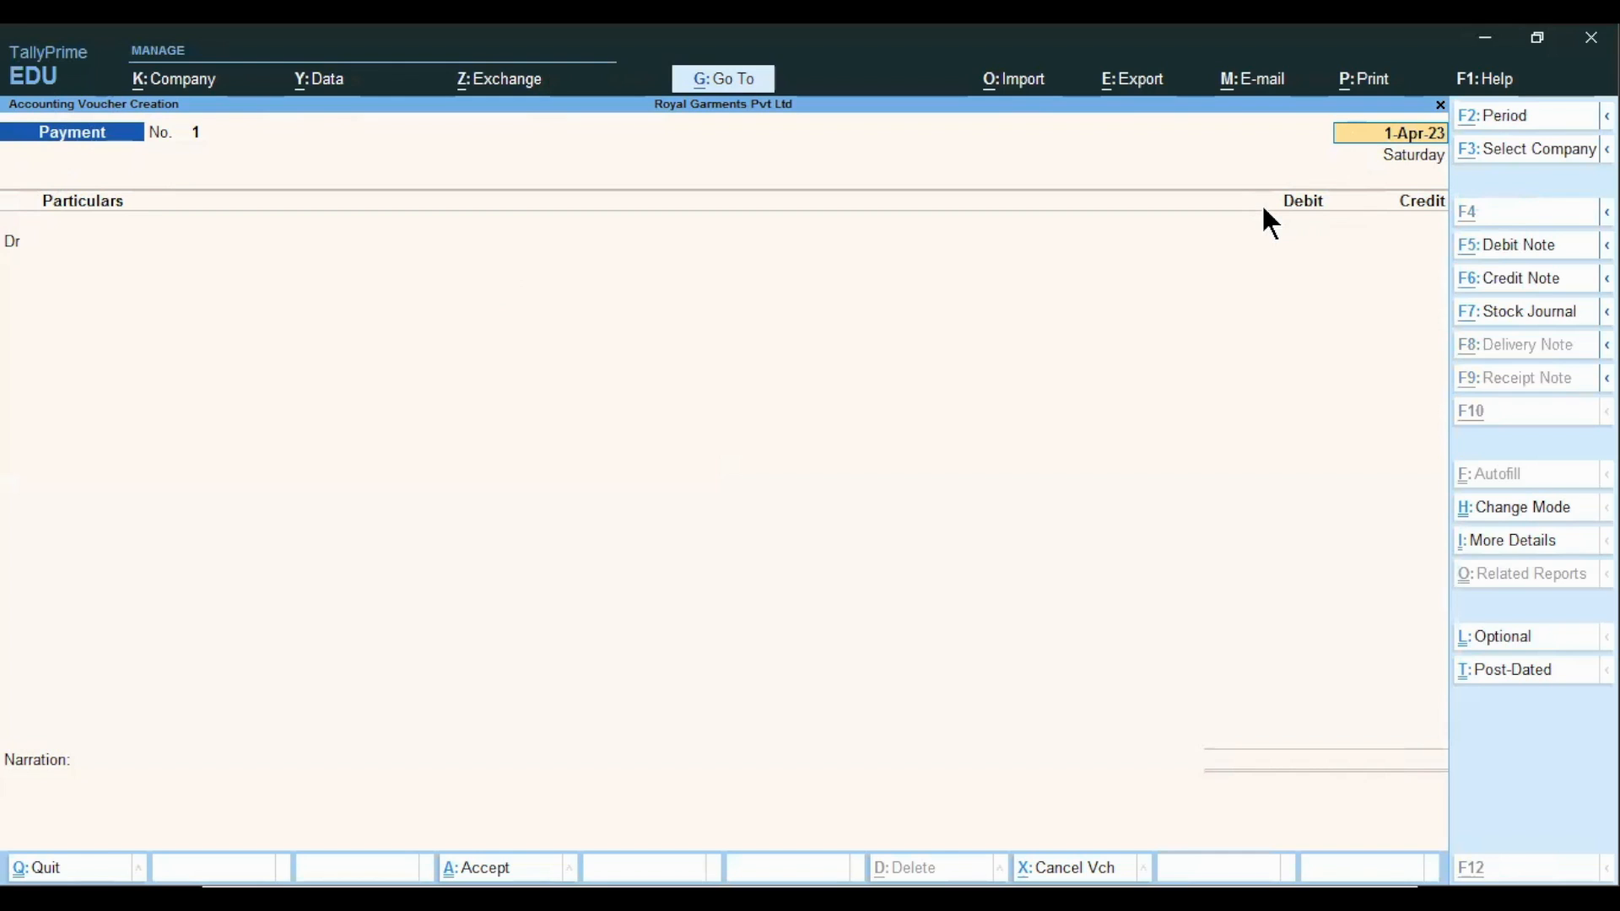
key("ctrl+2")
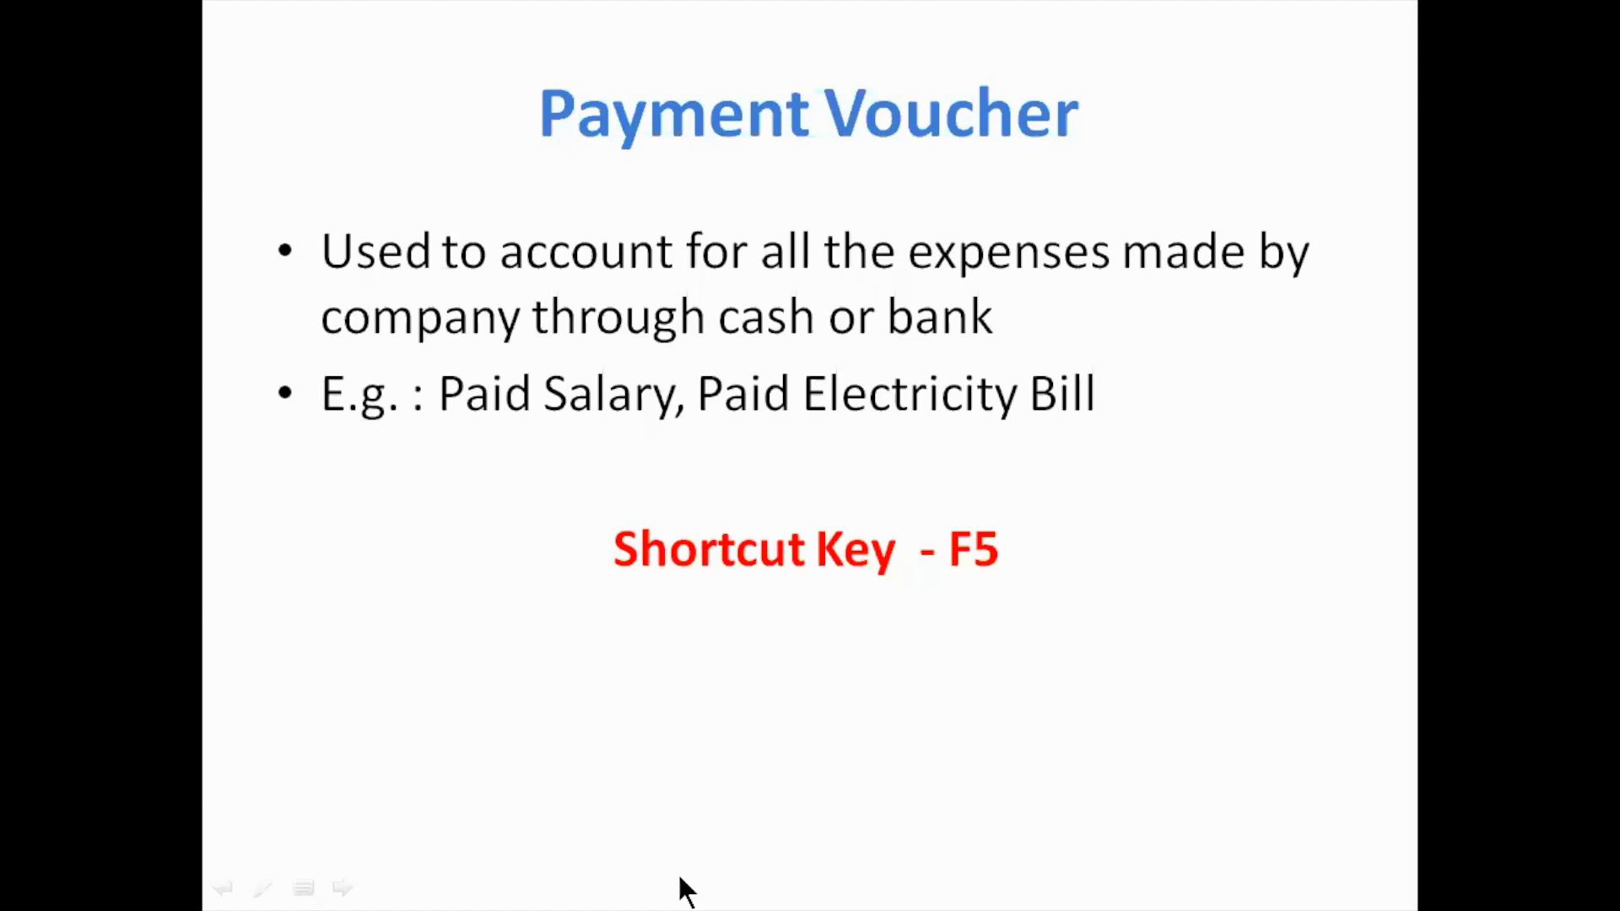
left_click(679, 888)
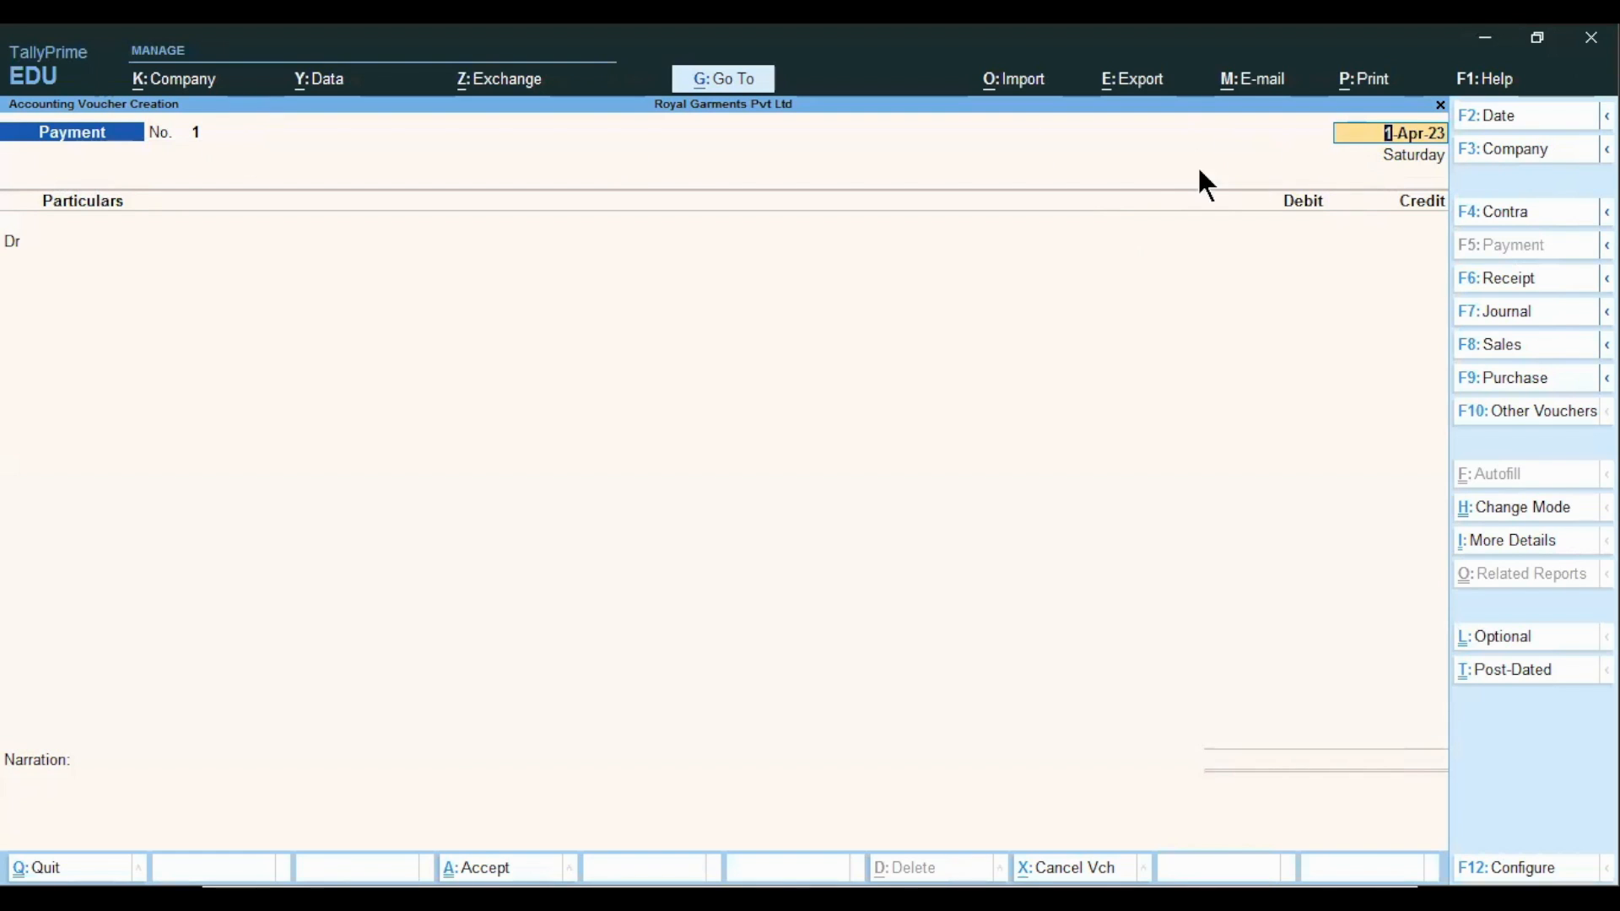
- Set the payment voucher's date to 2.4.2023 and continue to the debit ledger entry
key("BackSpace")
type("2.4.2023")
key("Return")
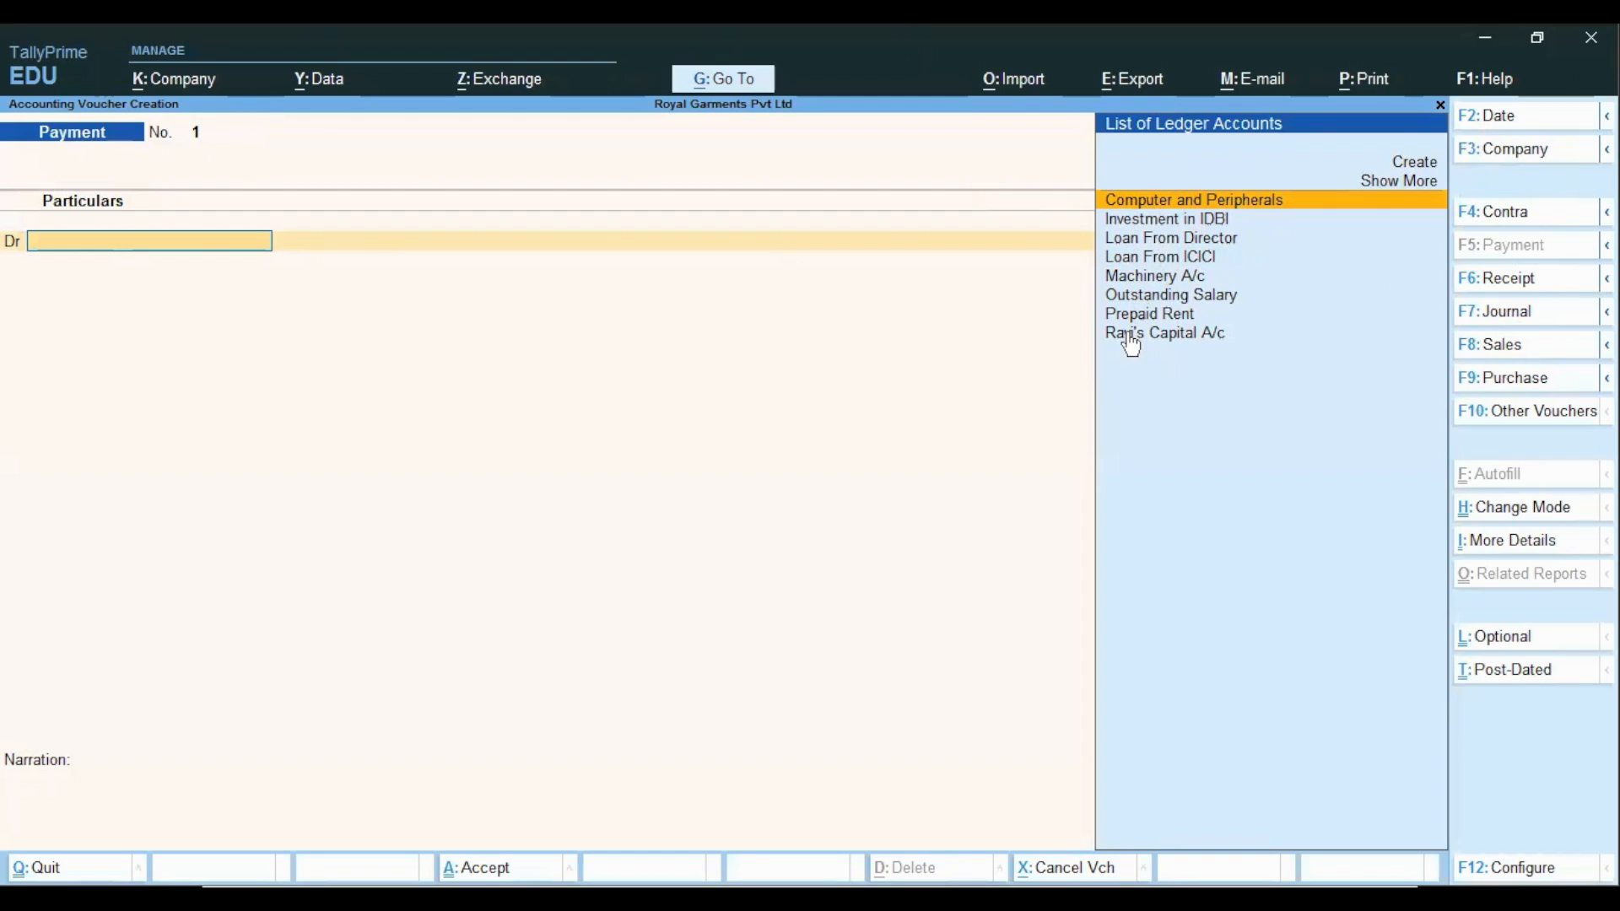
- Look through the list of ledger accounts for a suitable electricity expense ledger to debit
key("Down")
key("Down")
key("Down")
key("Down")
key("Down")
key("Down")
key("Down")
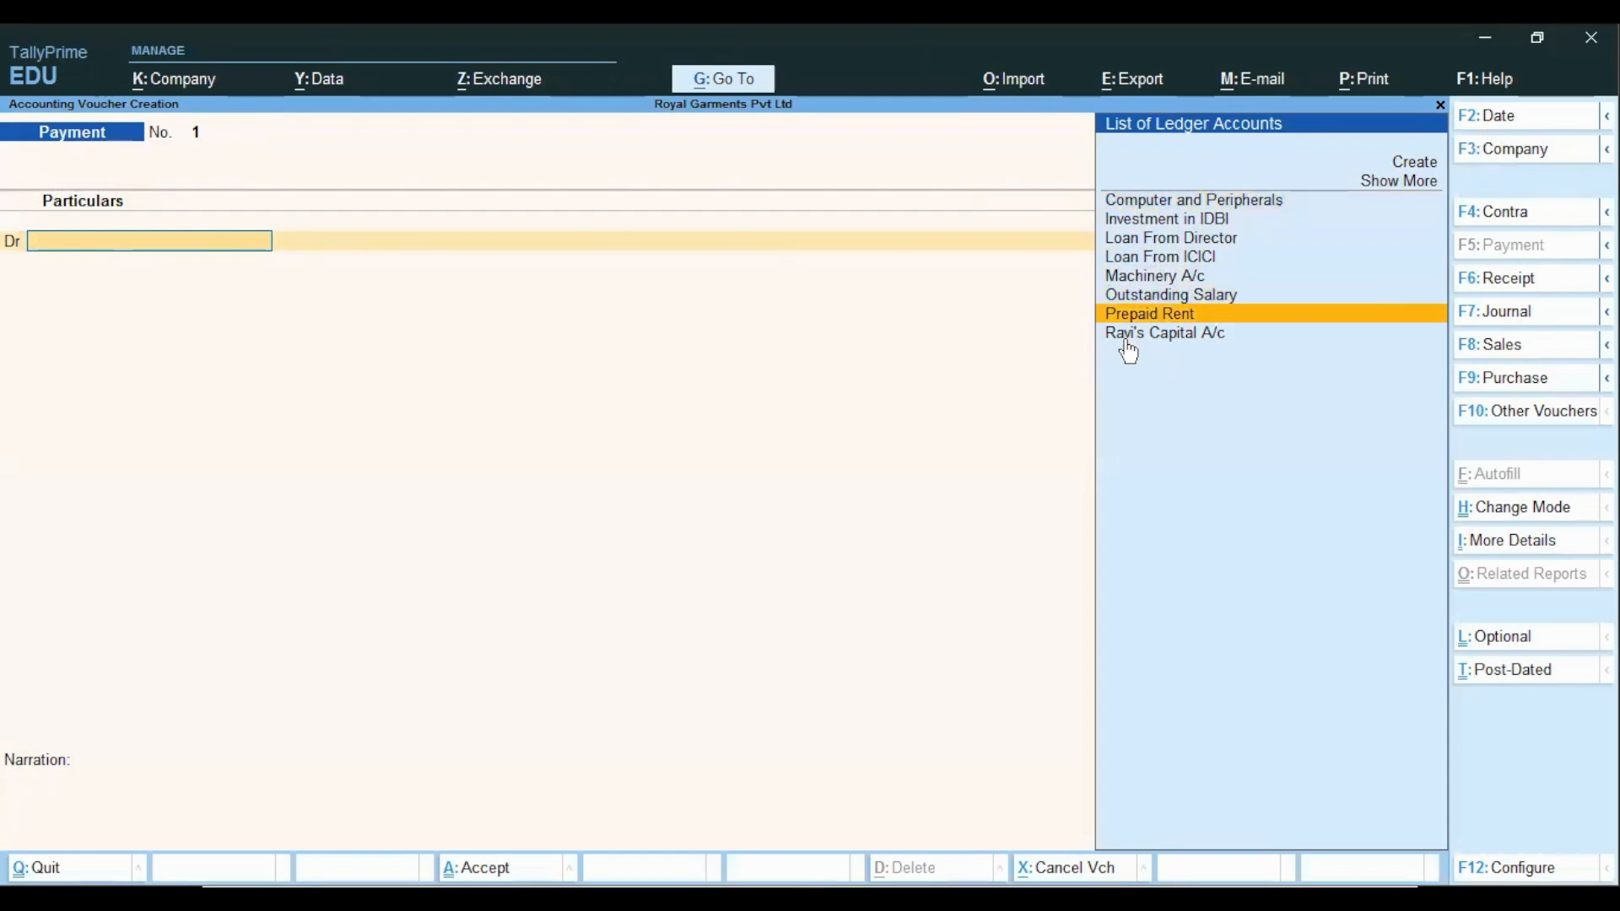
key("Up")
key("Up")
key("Up")
key("Up")
key("Up")
key("Up")
key("Up")
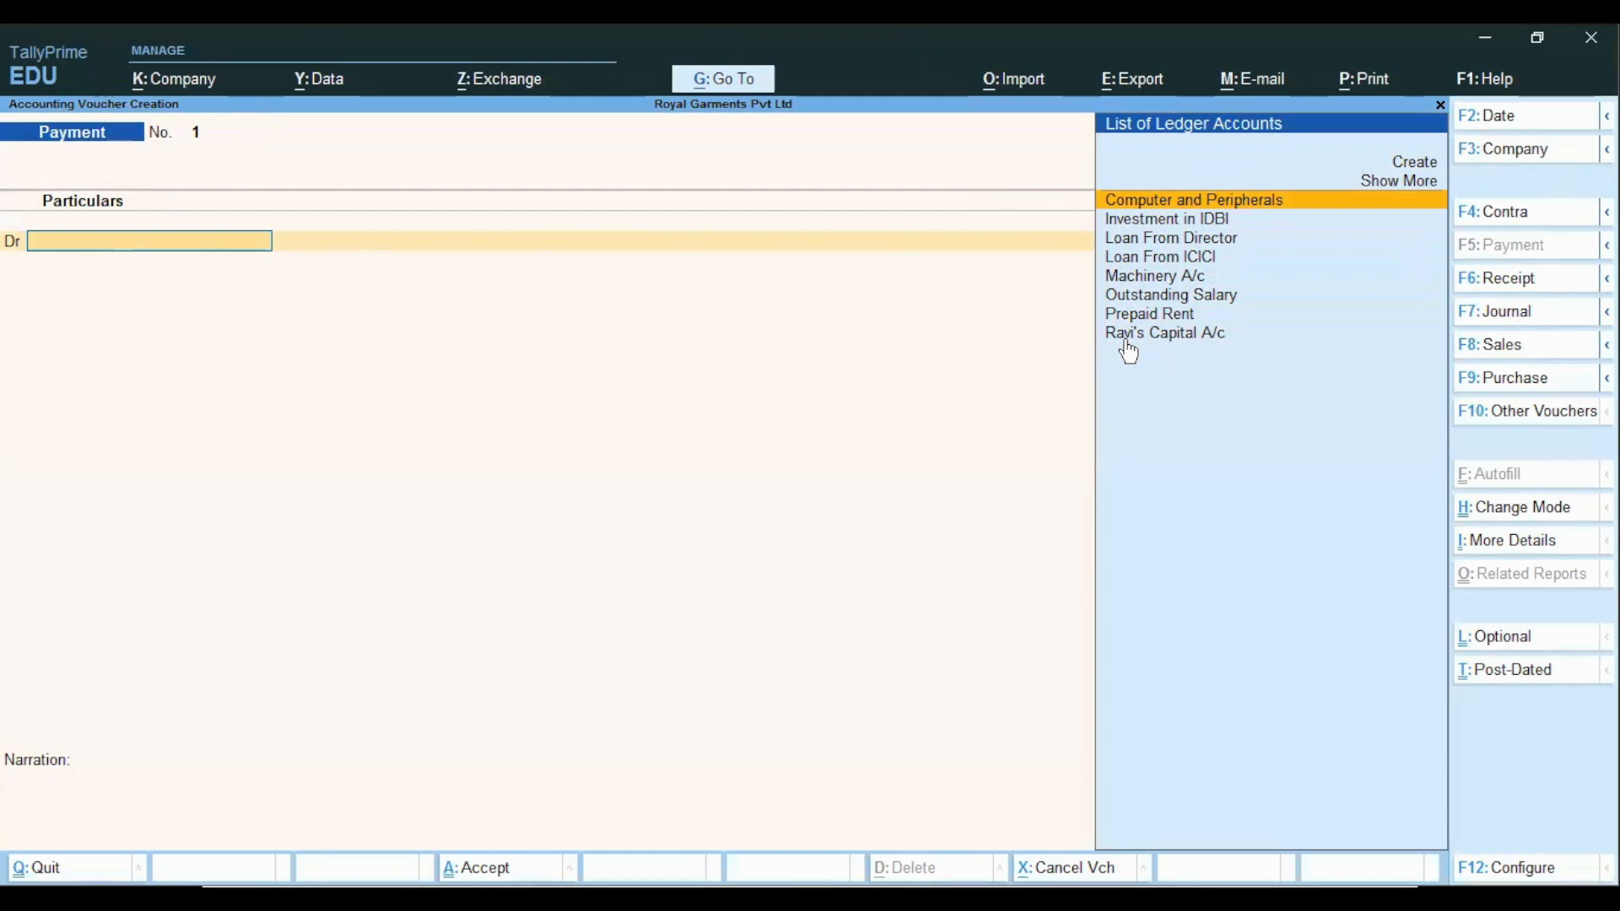
key("Up")
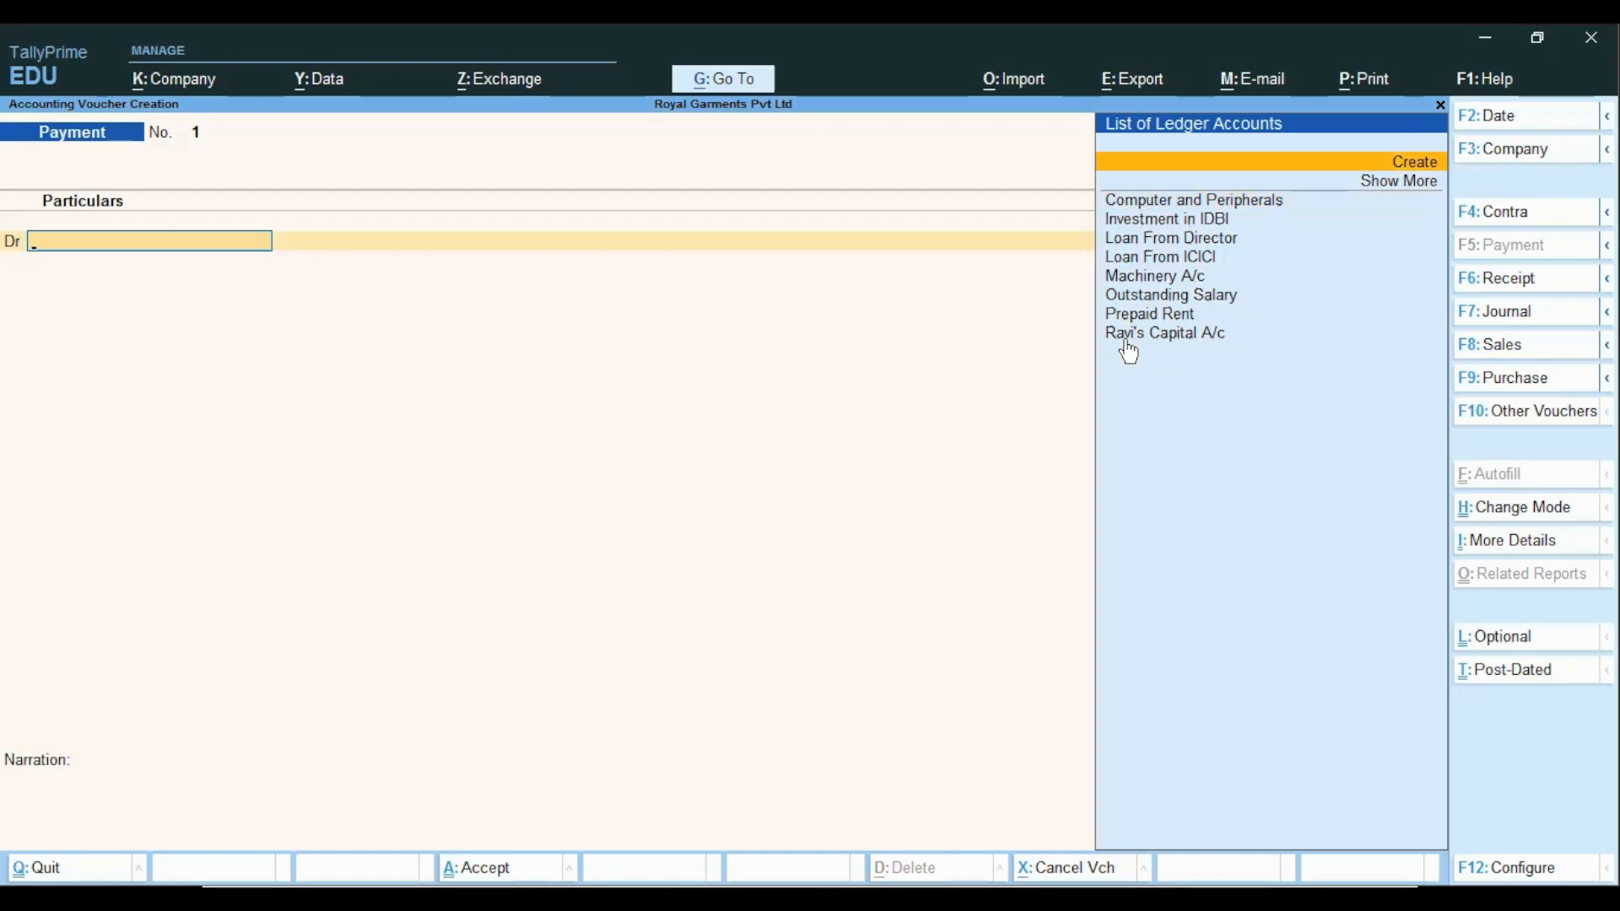
- Create the debit ledger "Electicity Exp A/c" under Indirect Expenses, keeping ledger type and appropriation method Not Applicable and bank details at No
key("alt")
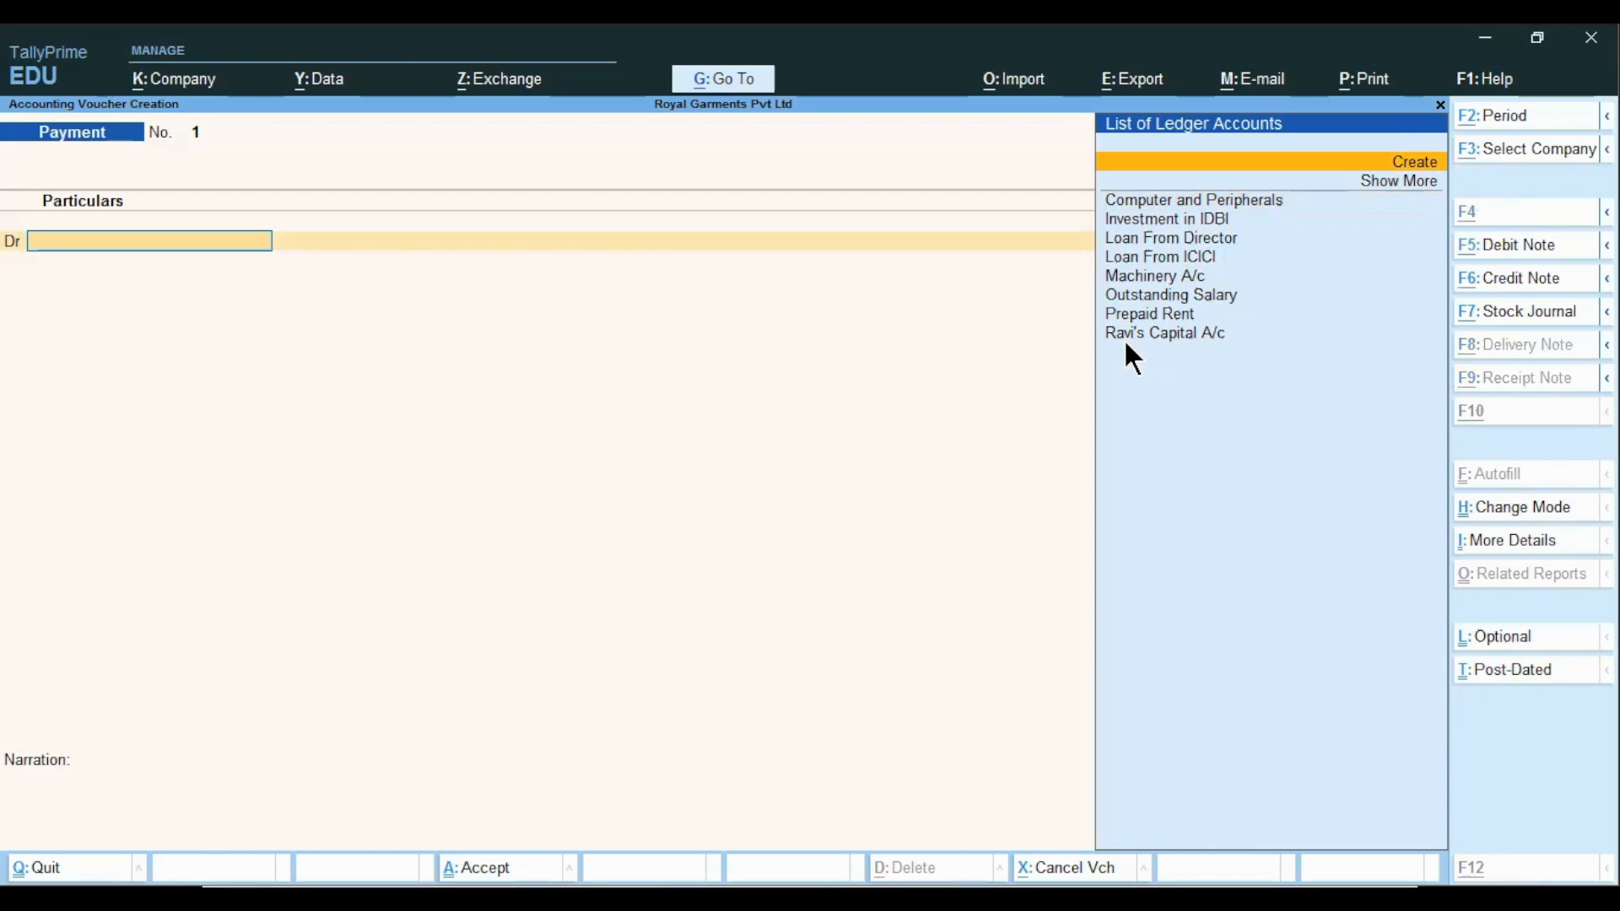
key("alt+c")
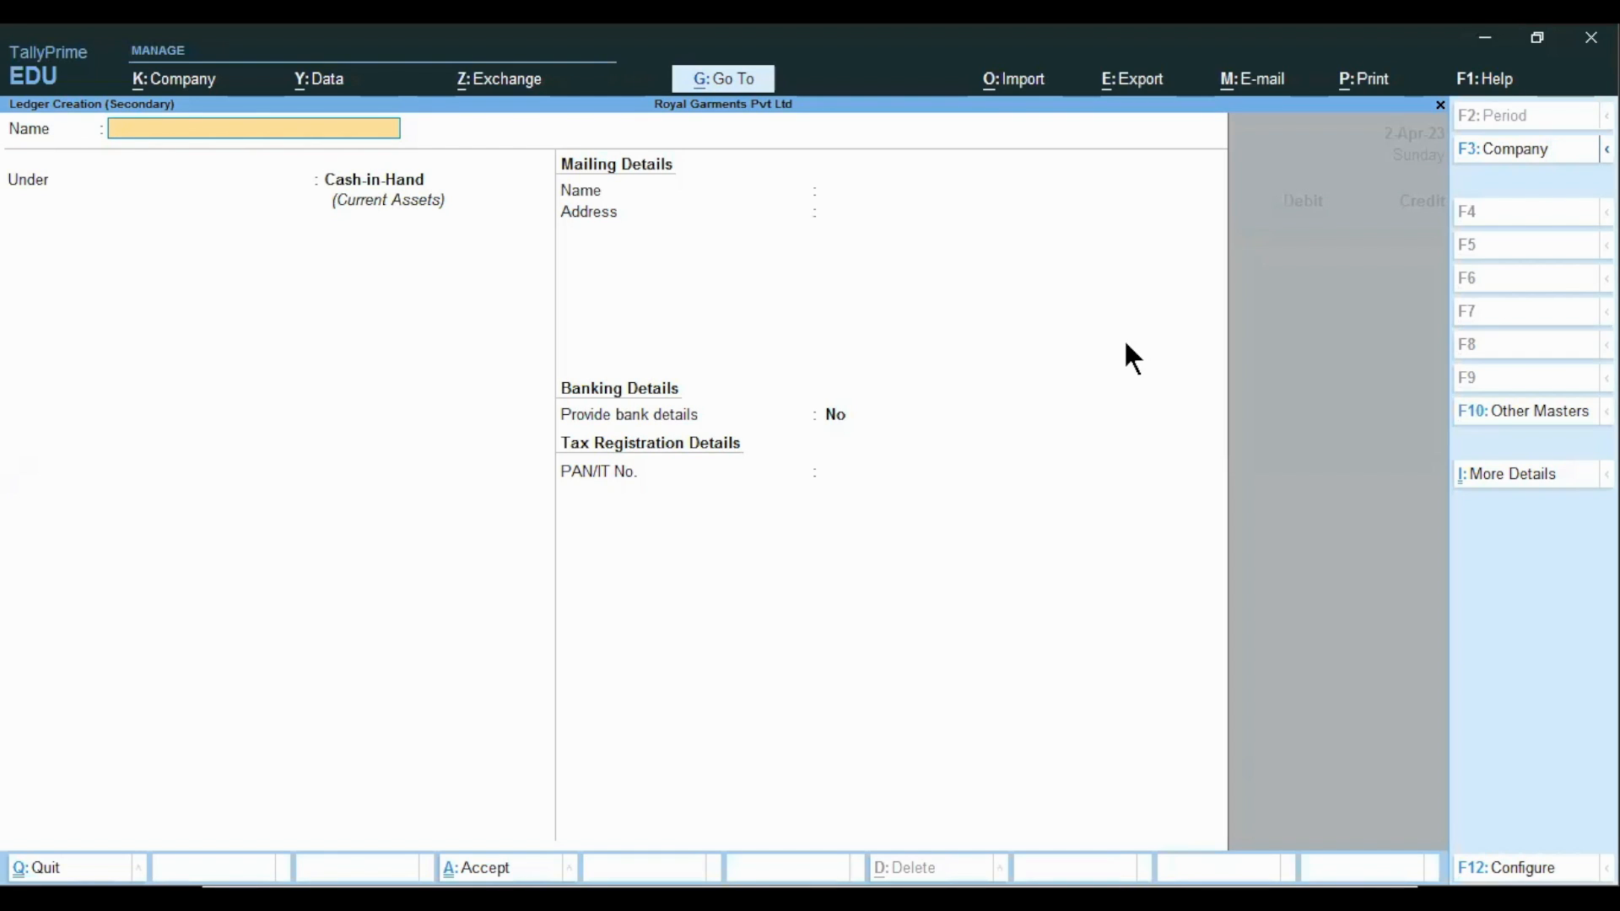
type("Electicity Exp A/c")
key("Return")
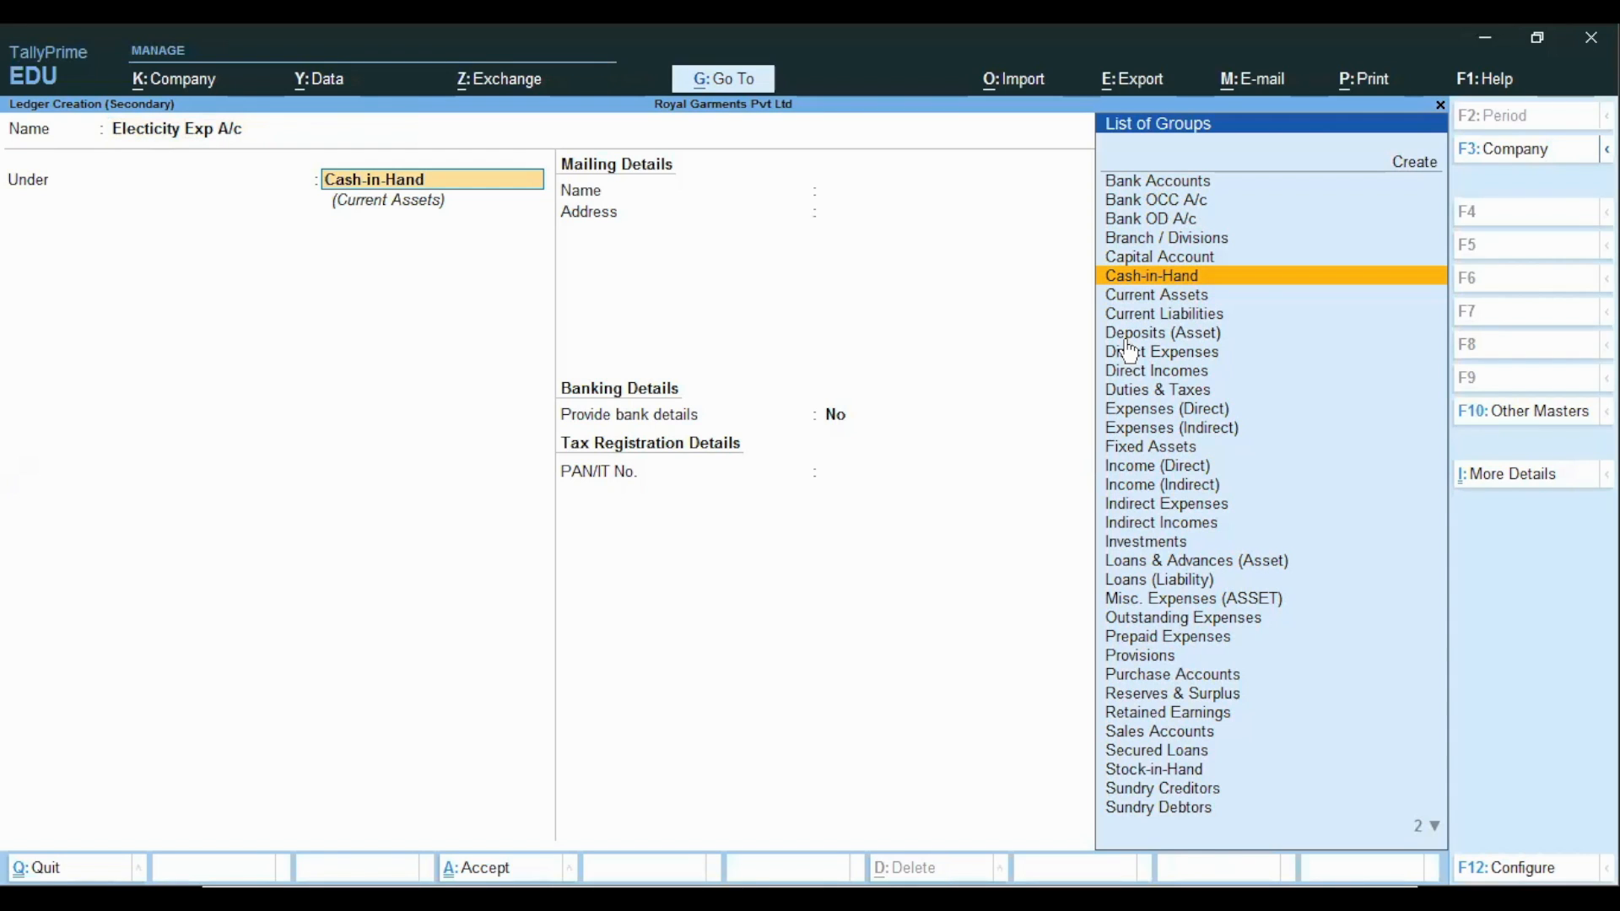
type("indi")
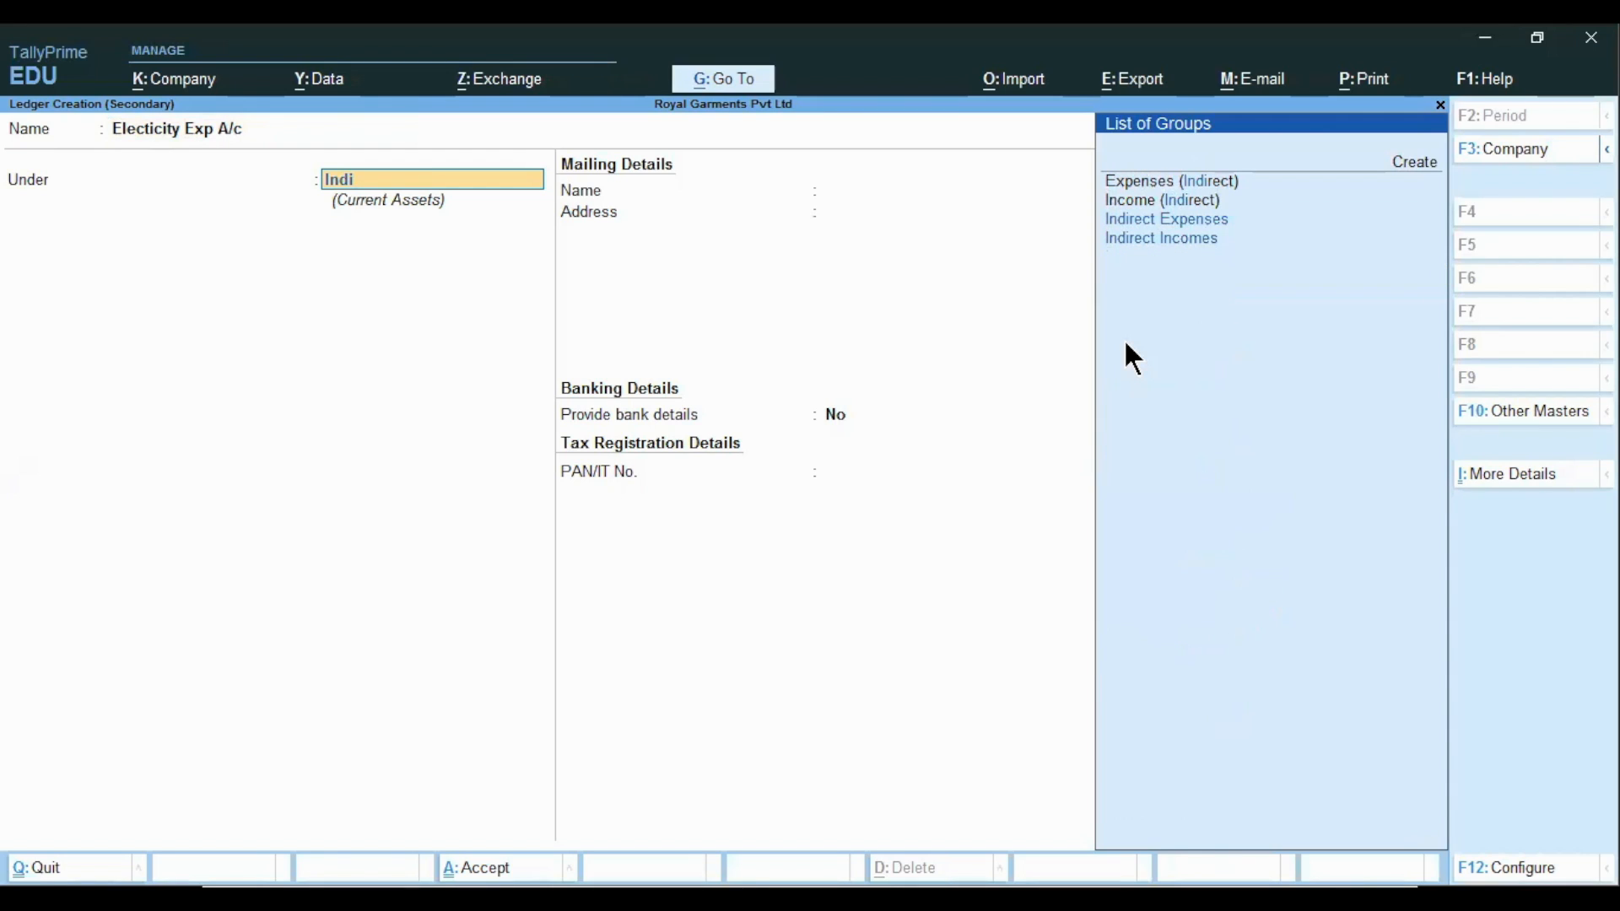
key("Return")
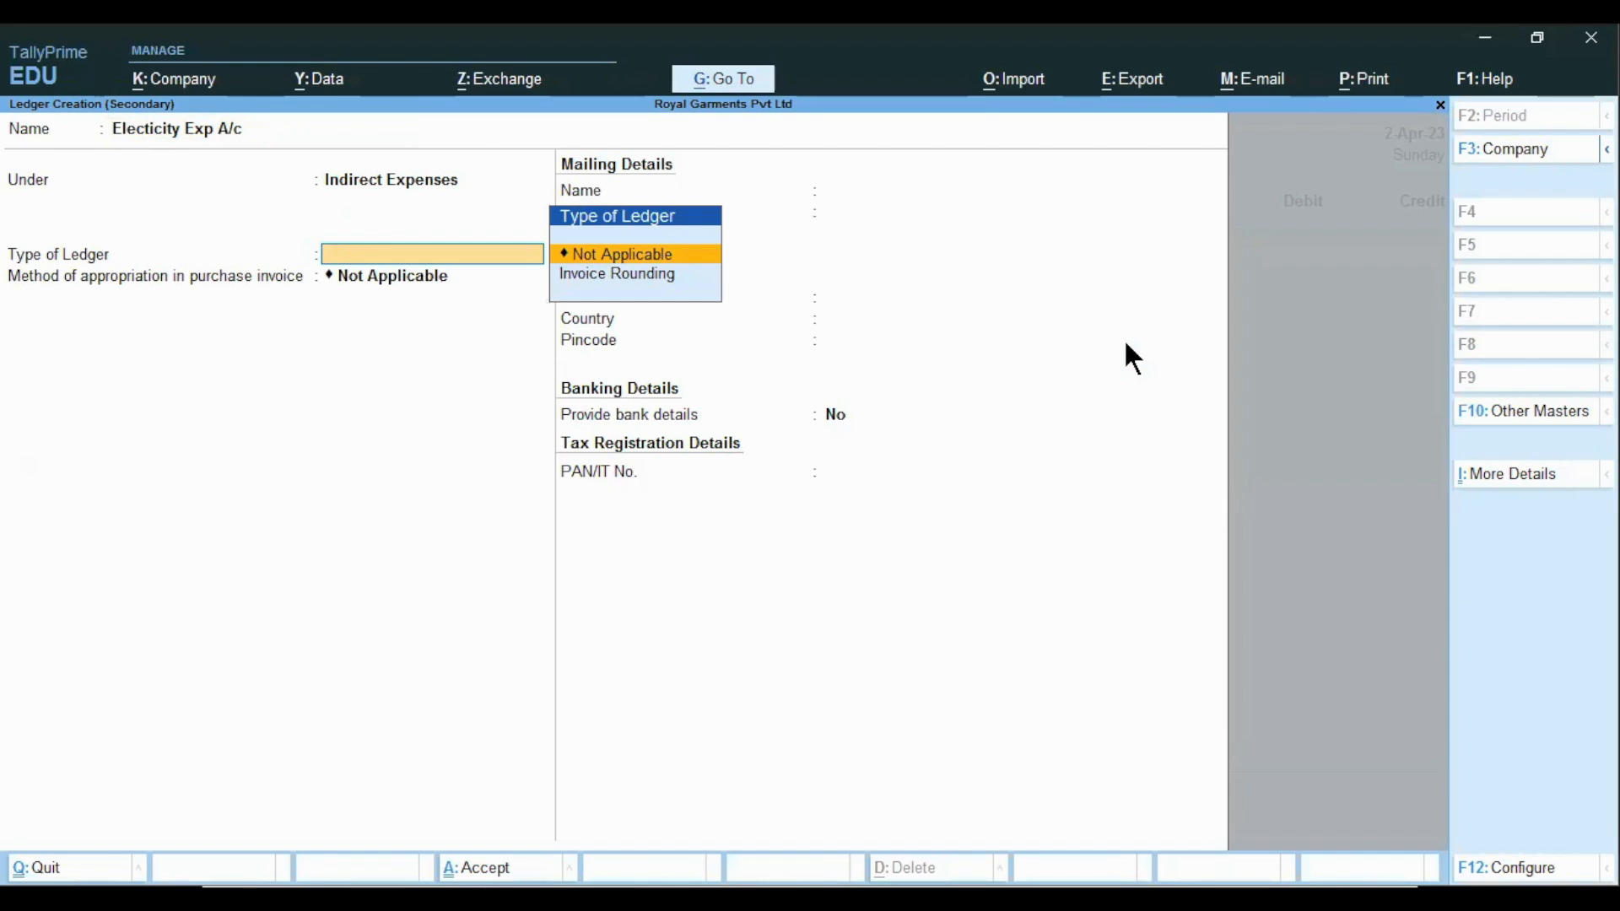
key("Return")
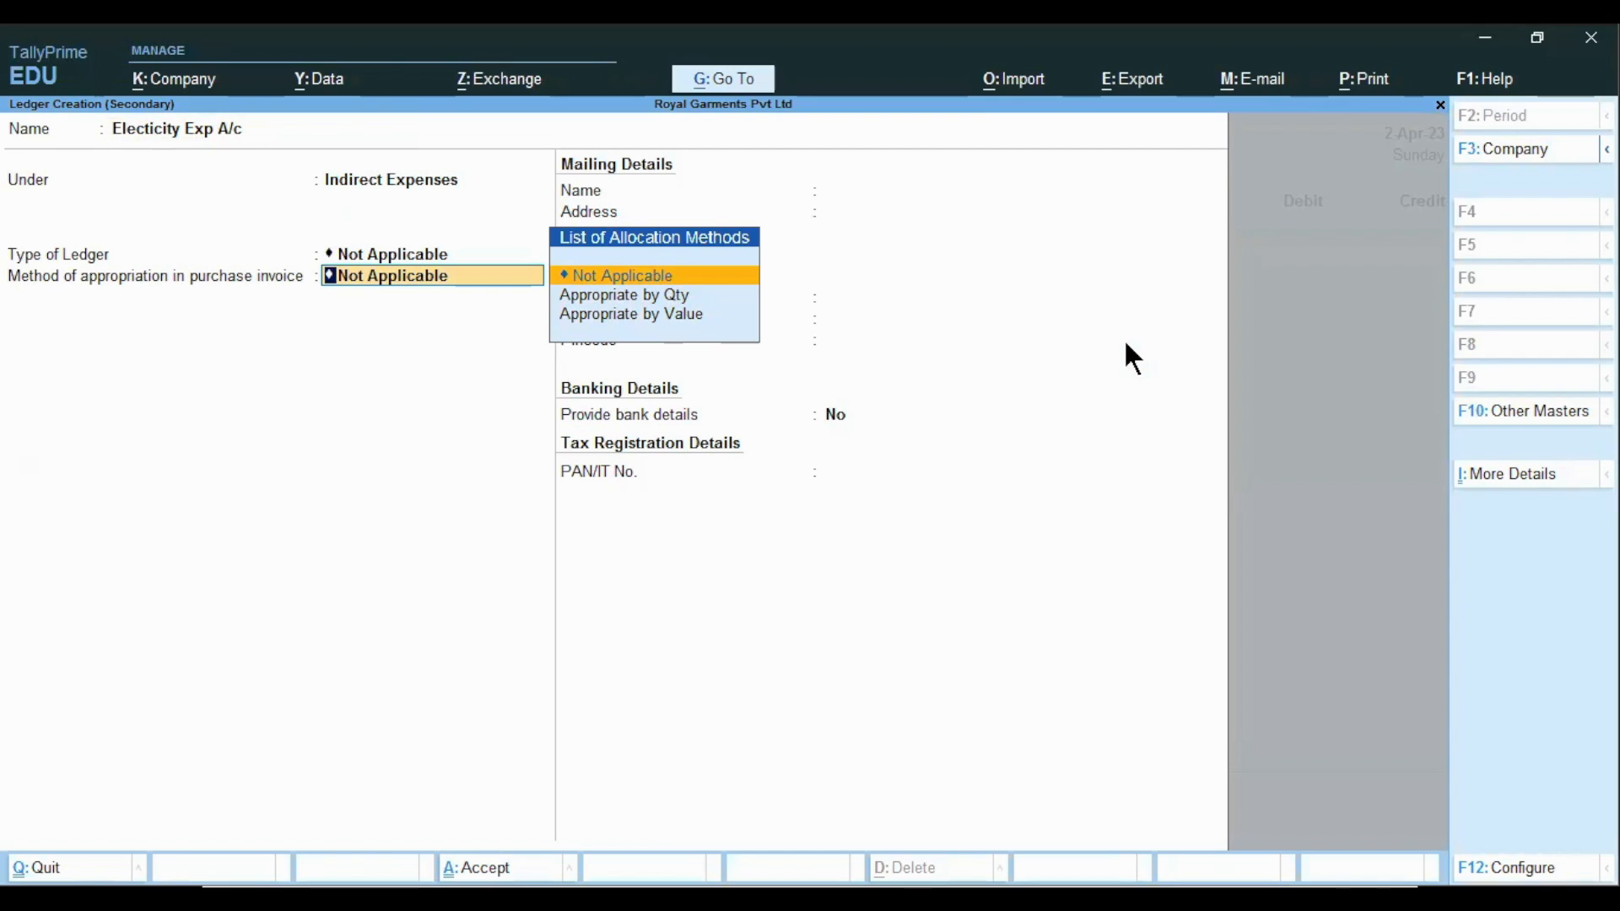
key("Return")
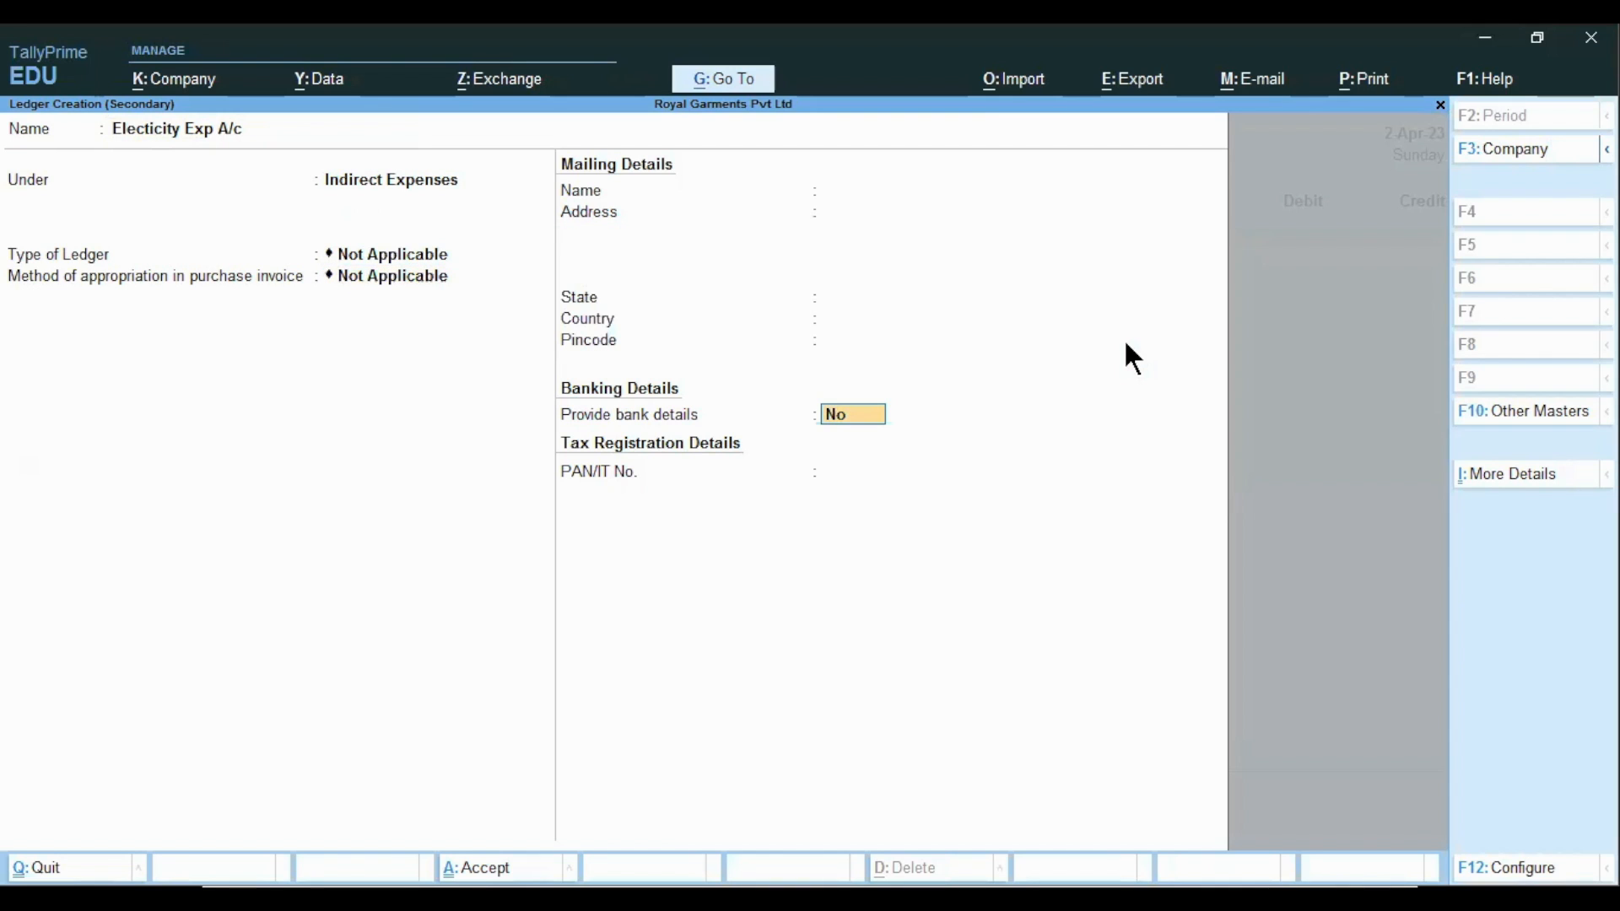
key("Return")
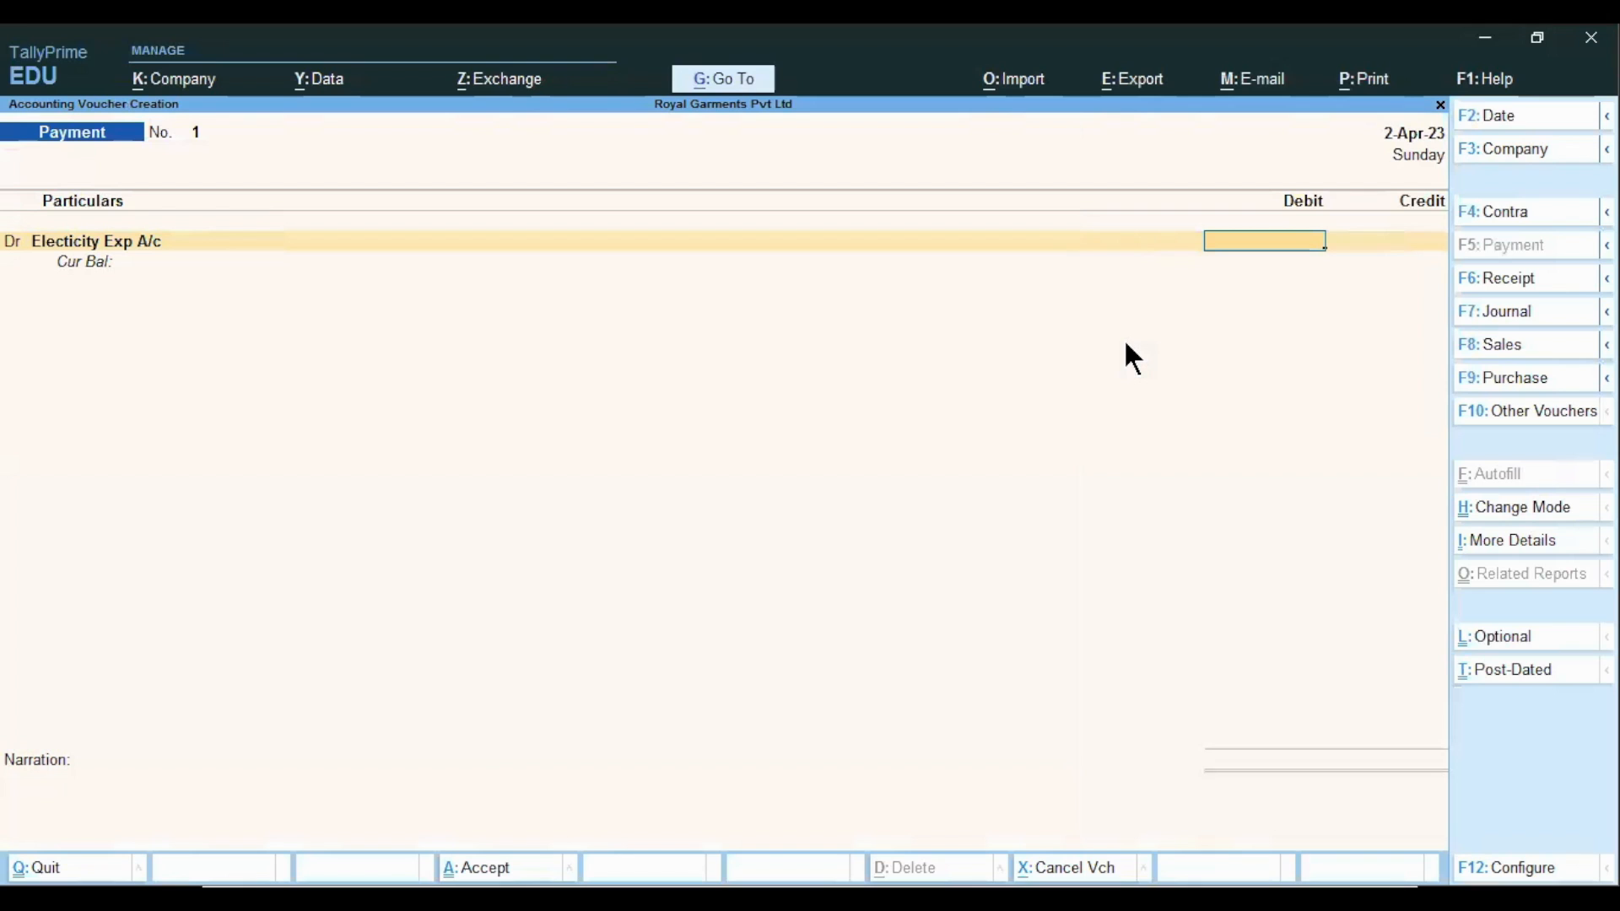
- Debit Electicity Exp A/c with 5000 and credit Cash with the same amount in the payment voucher
key("alt")
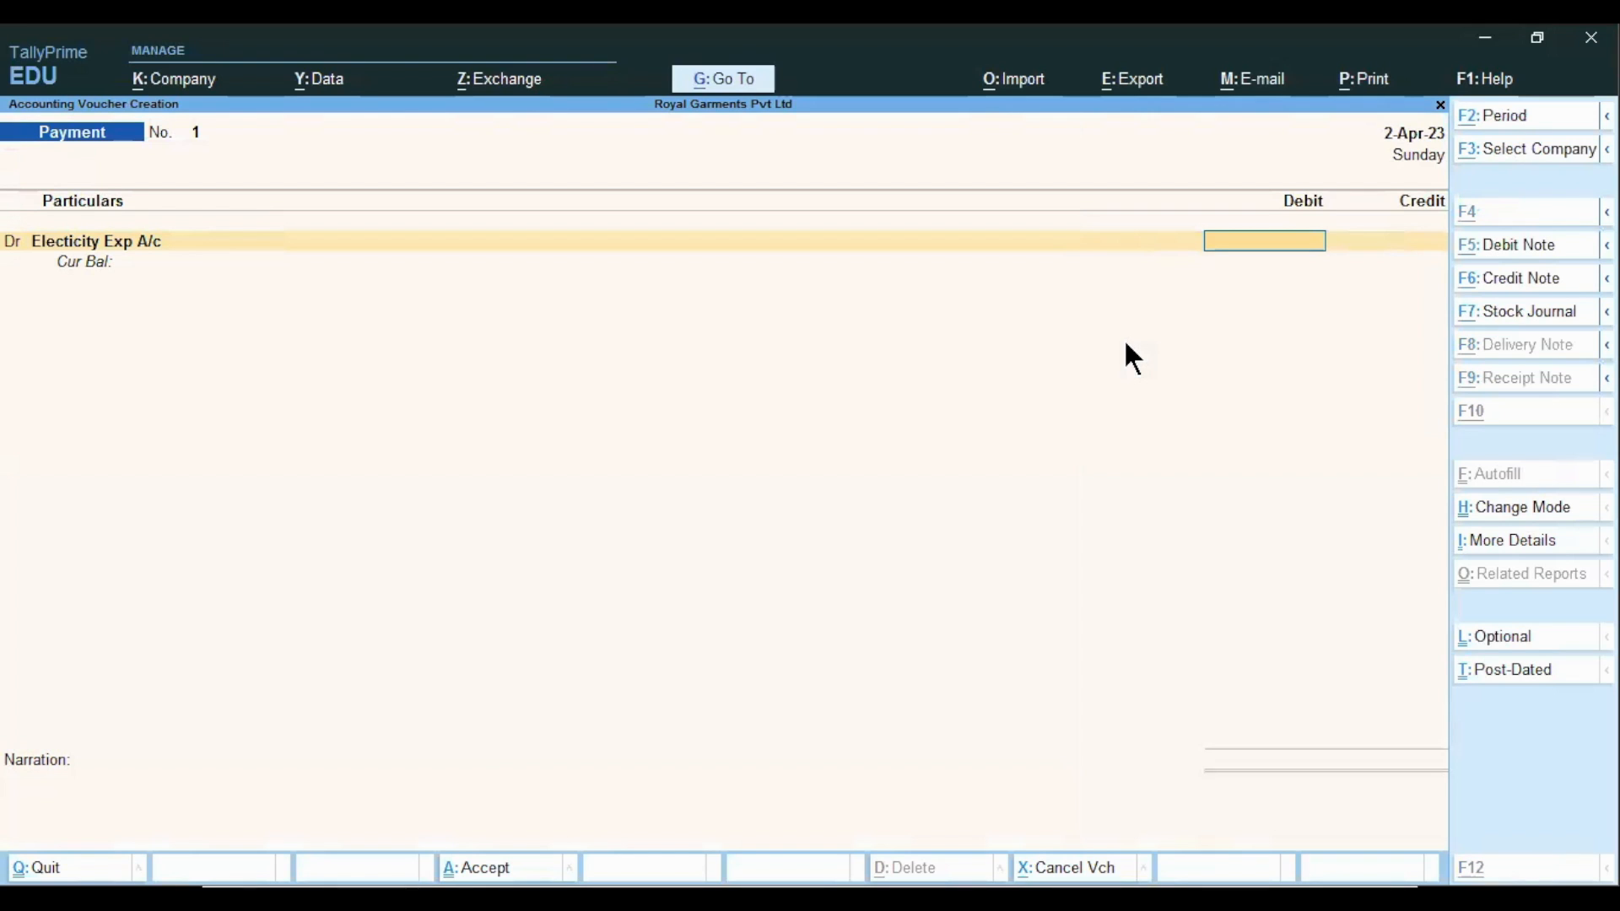
type("5000")
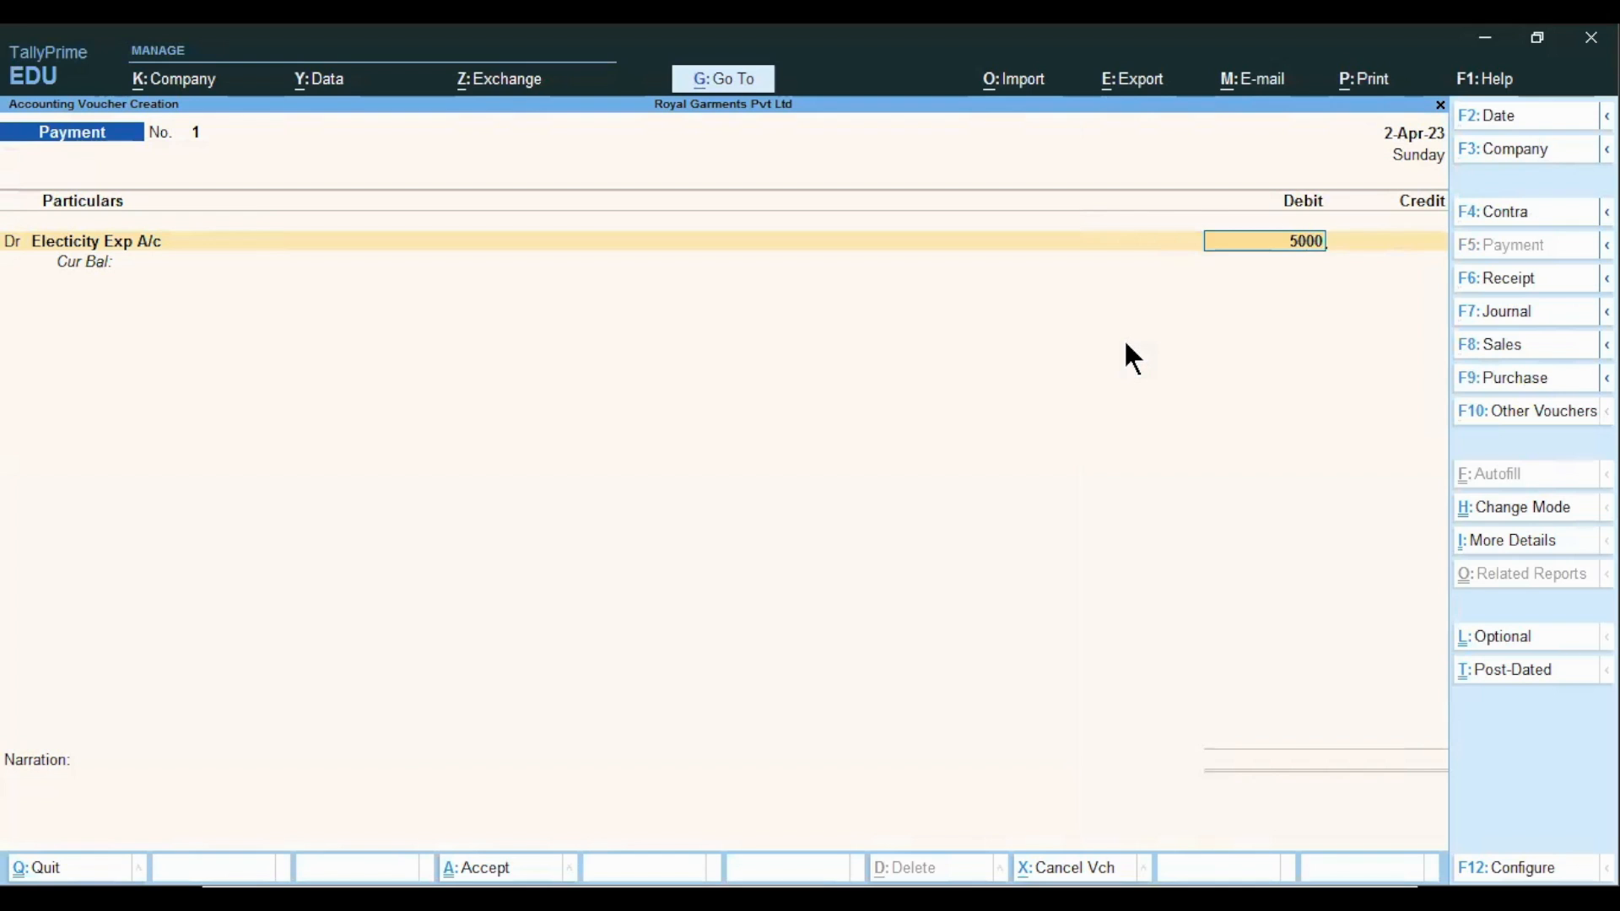
key("Return")
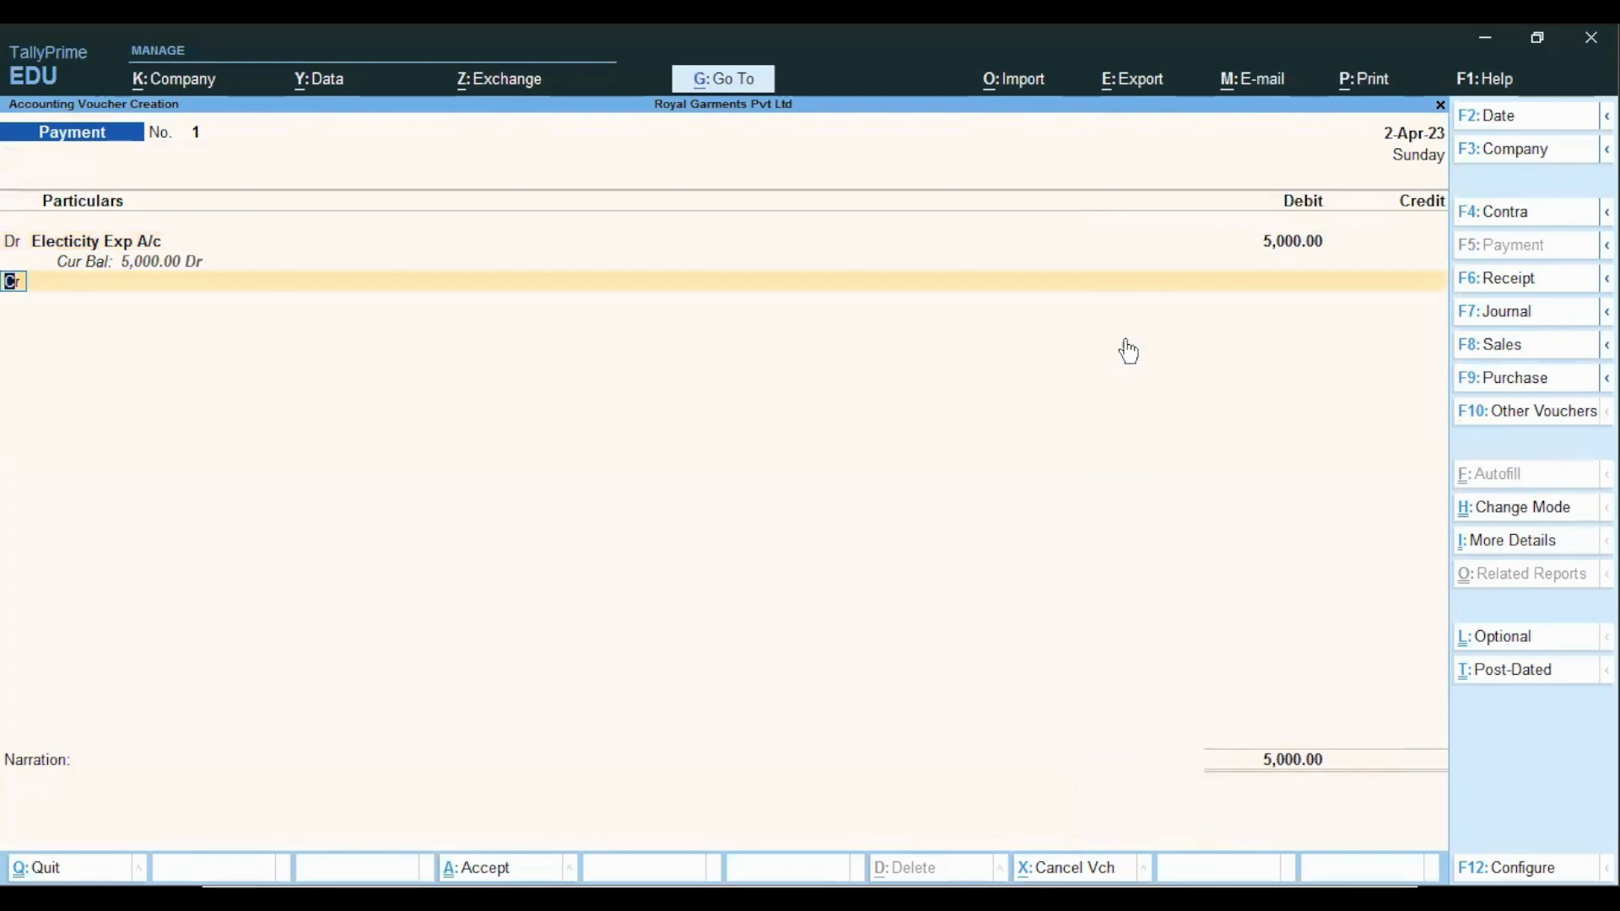
key("Return")
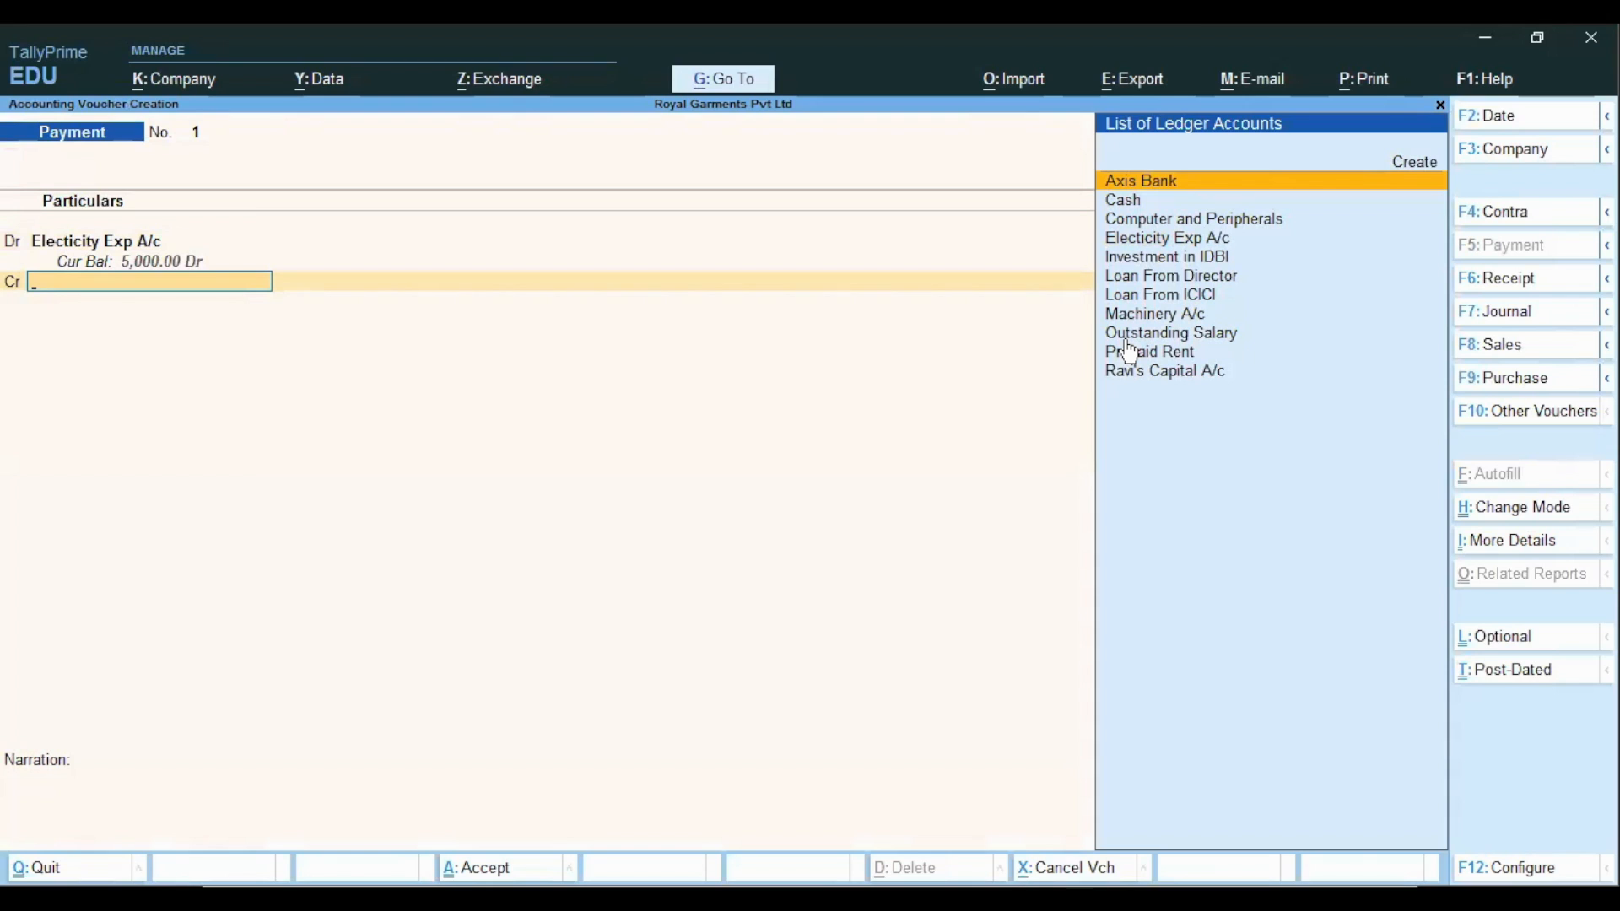
key("Down")
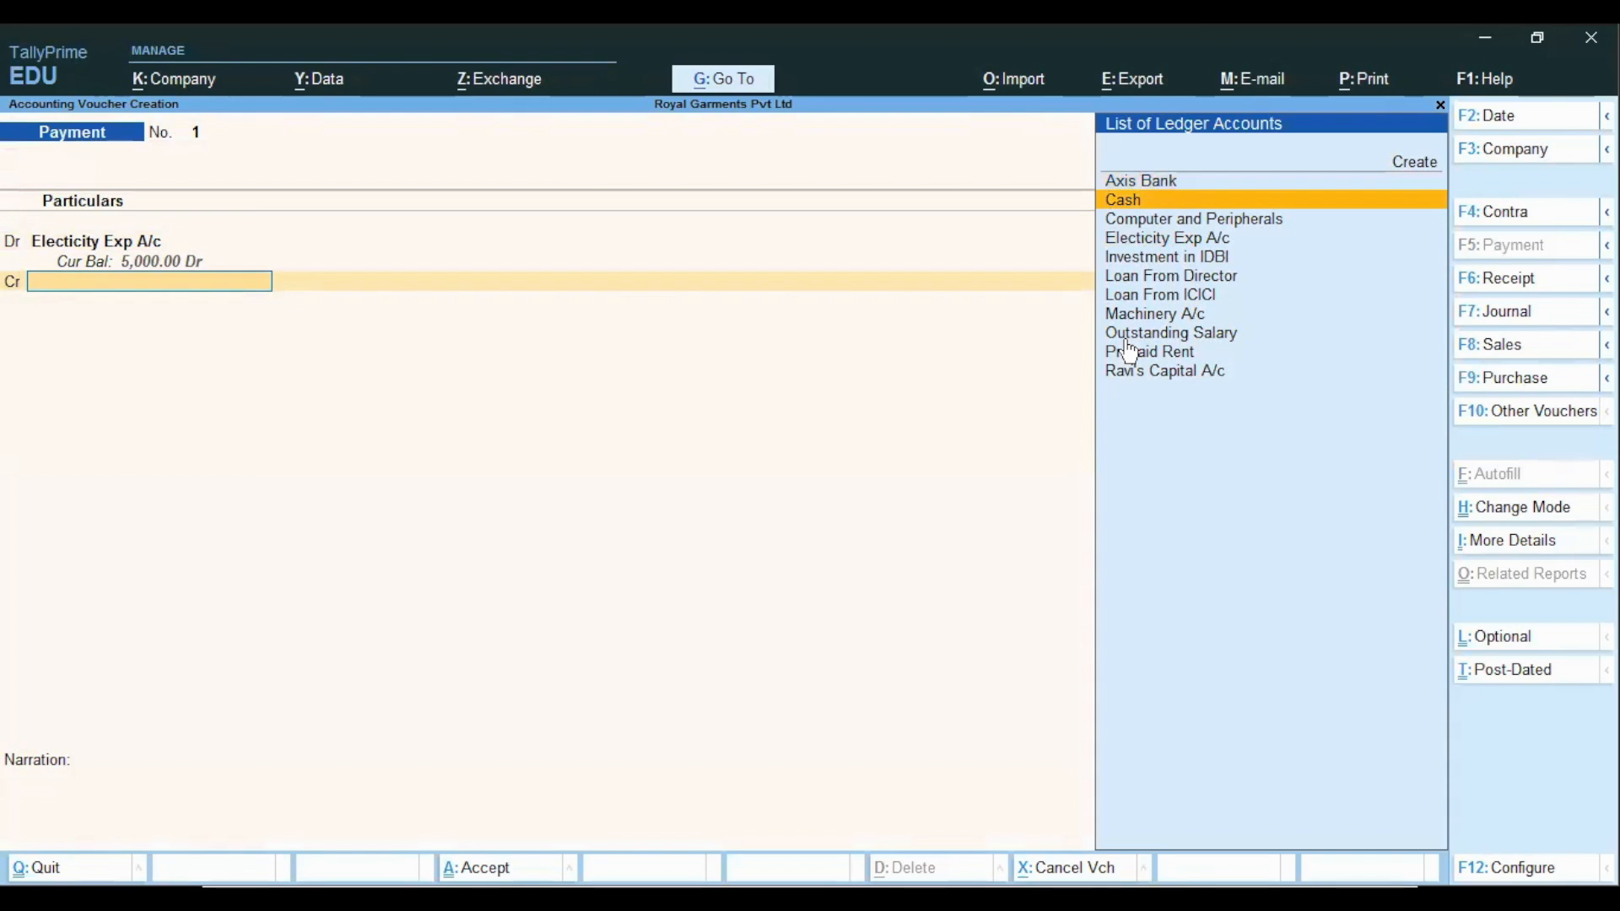
key("Return")
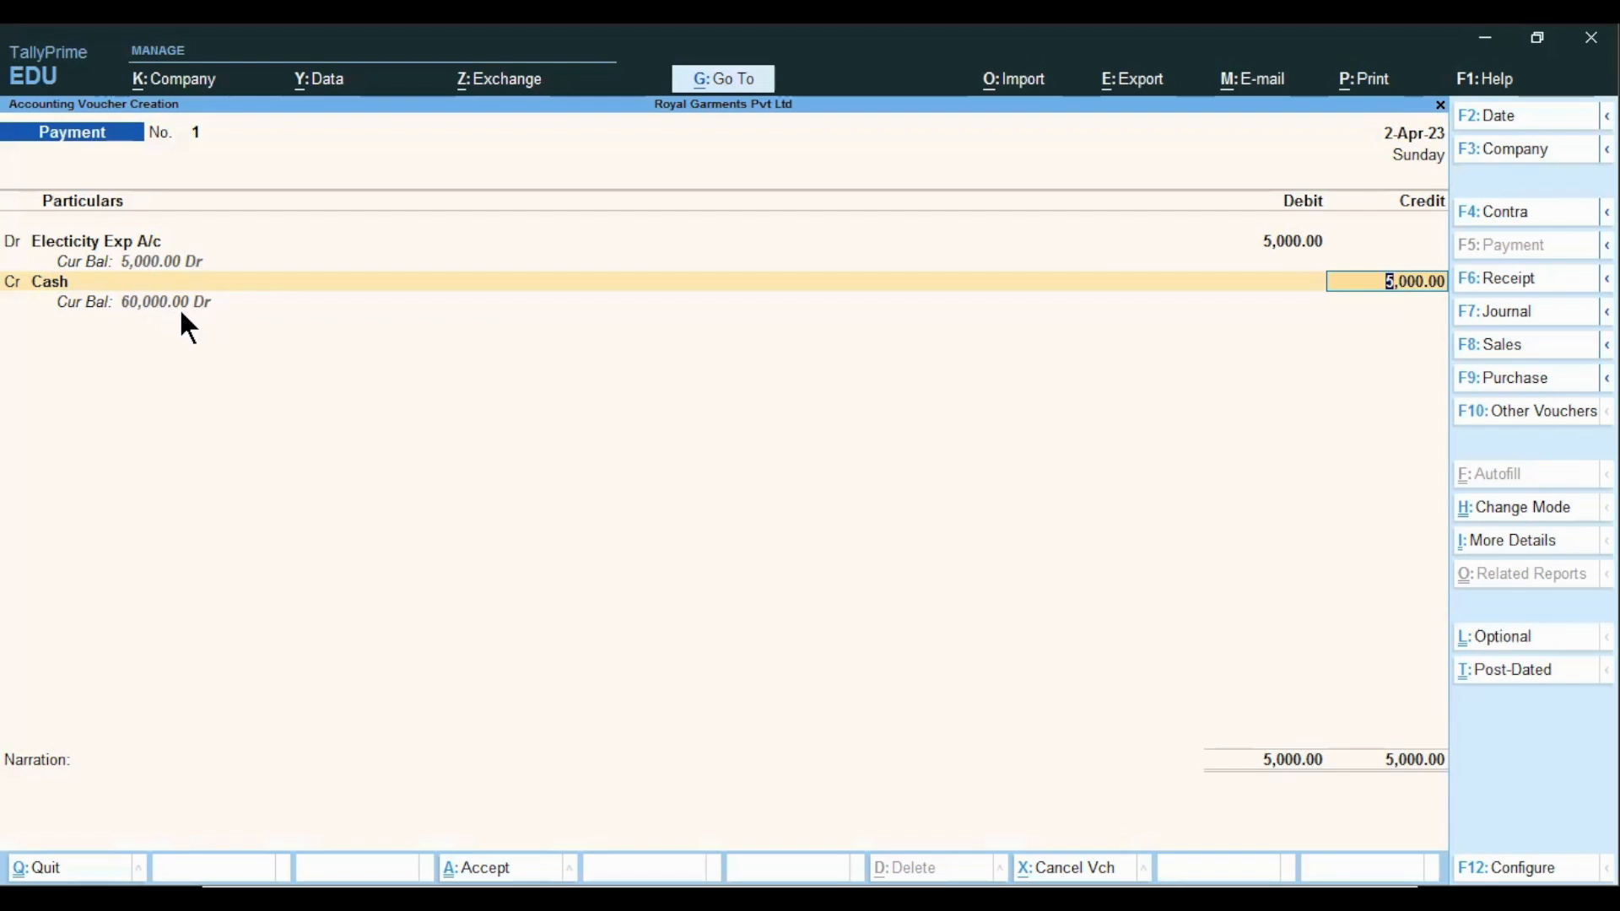
key("Return")
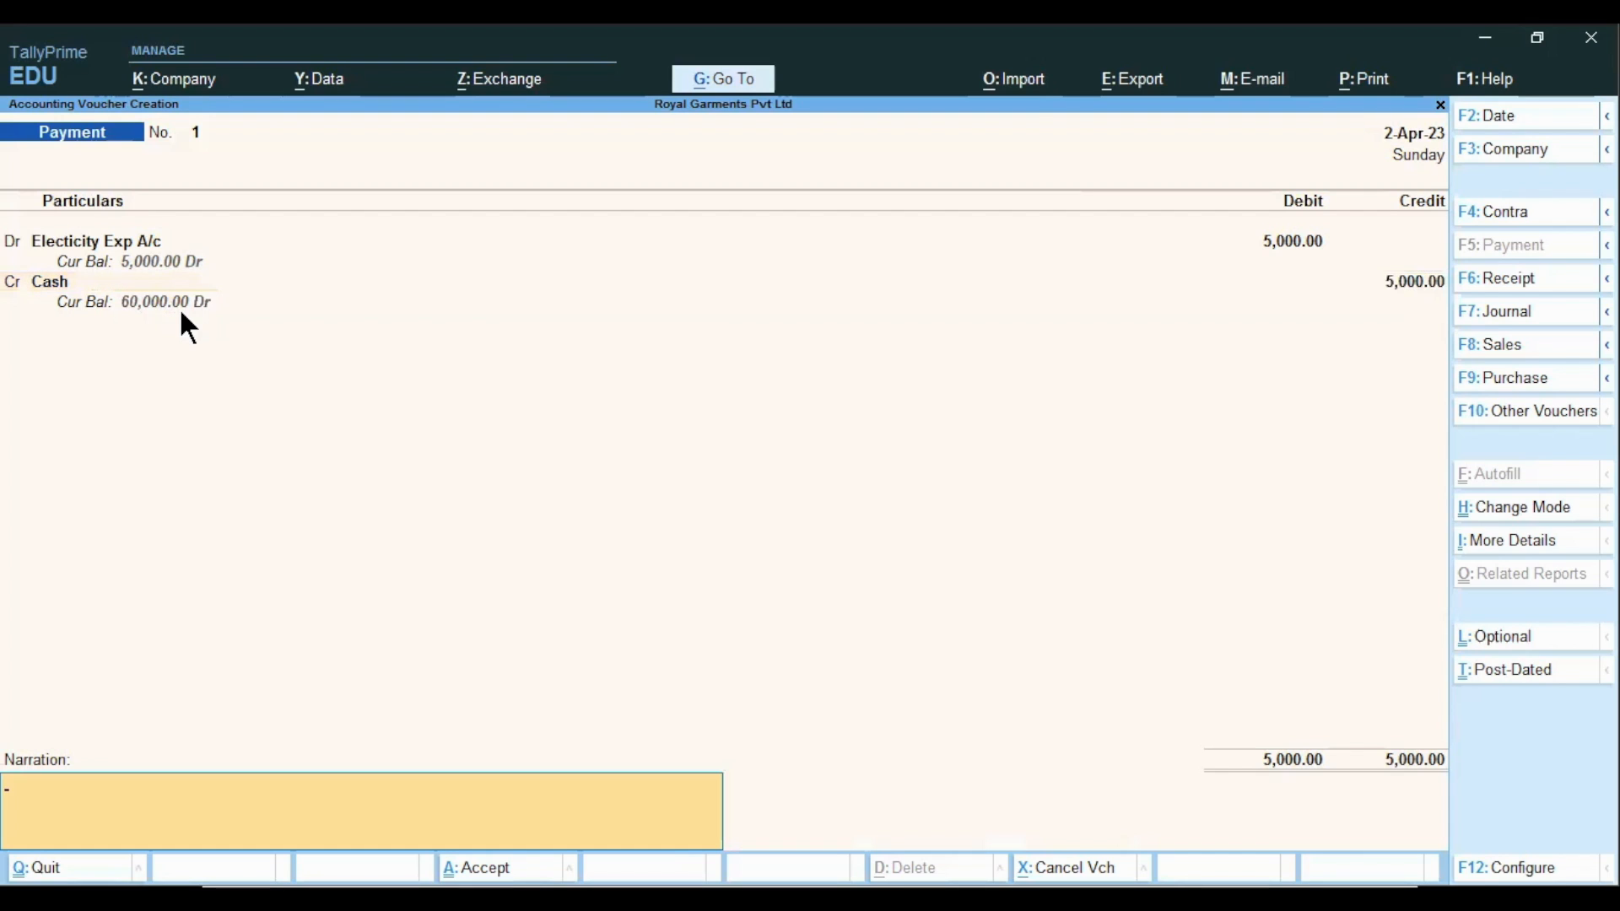
- Enter the narration "being electricity bill paid" and save the payment voucher
type("being electricity bill paid")
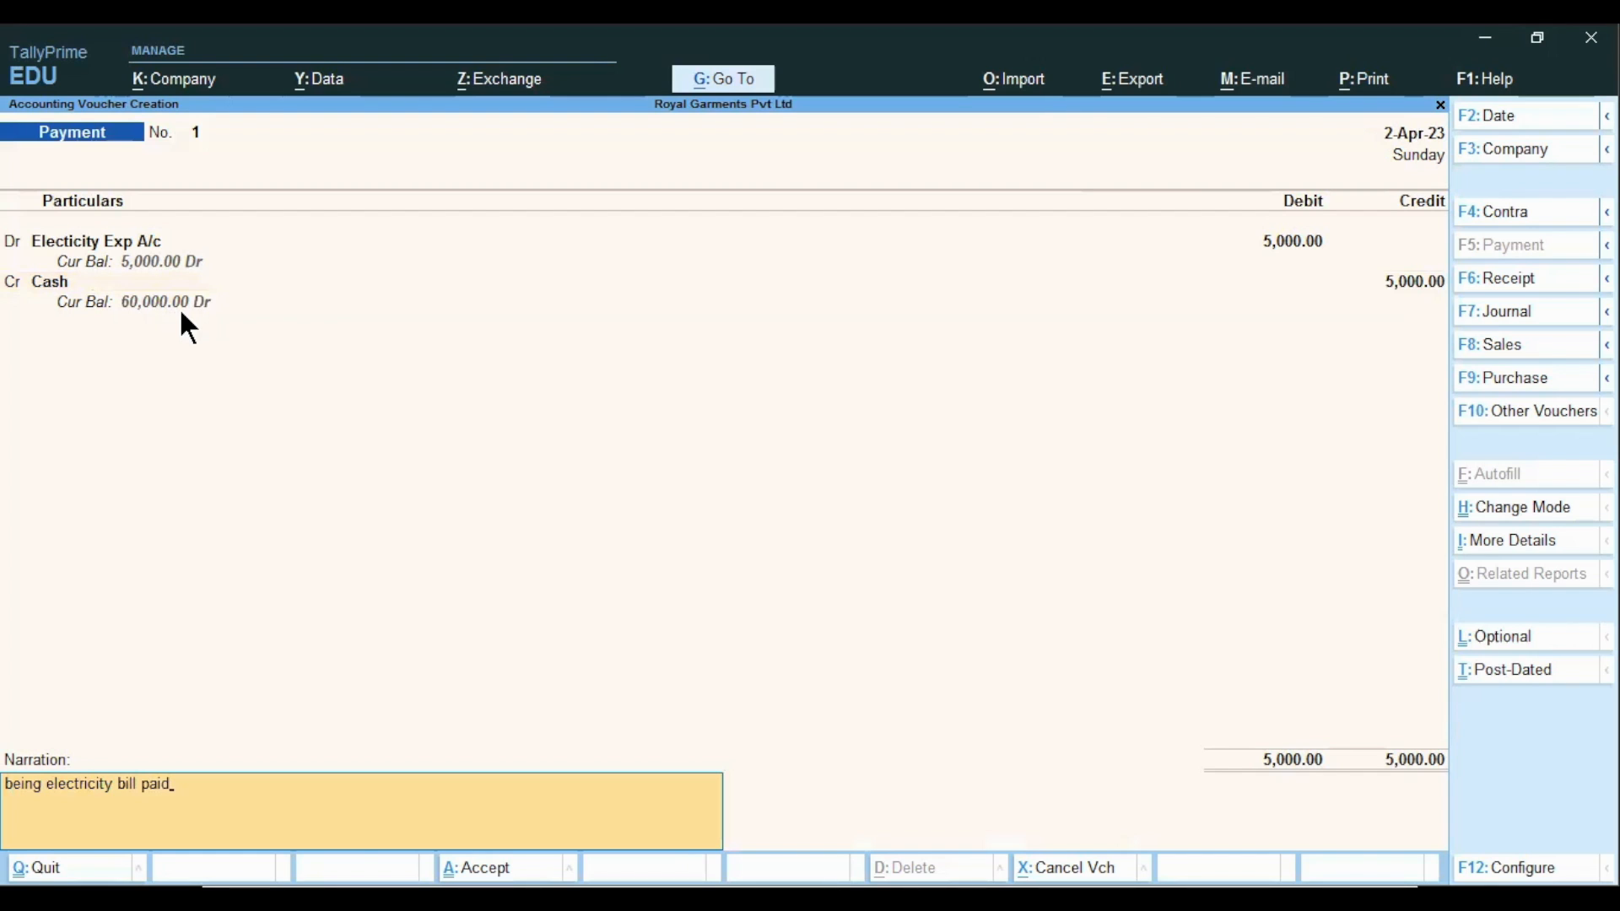
key("Return")
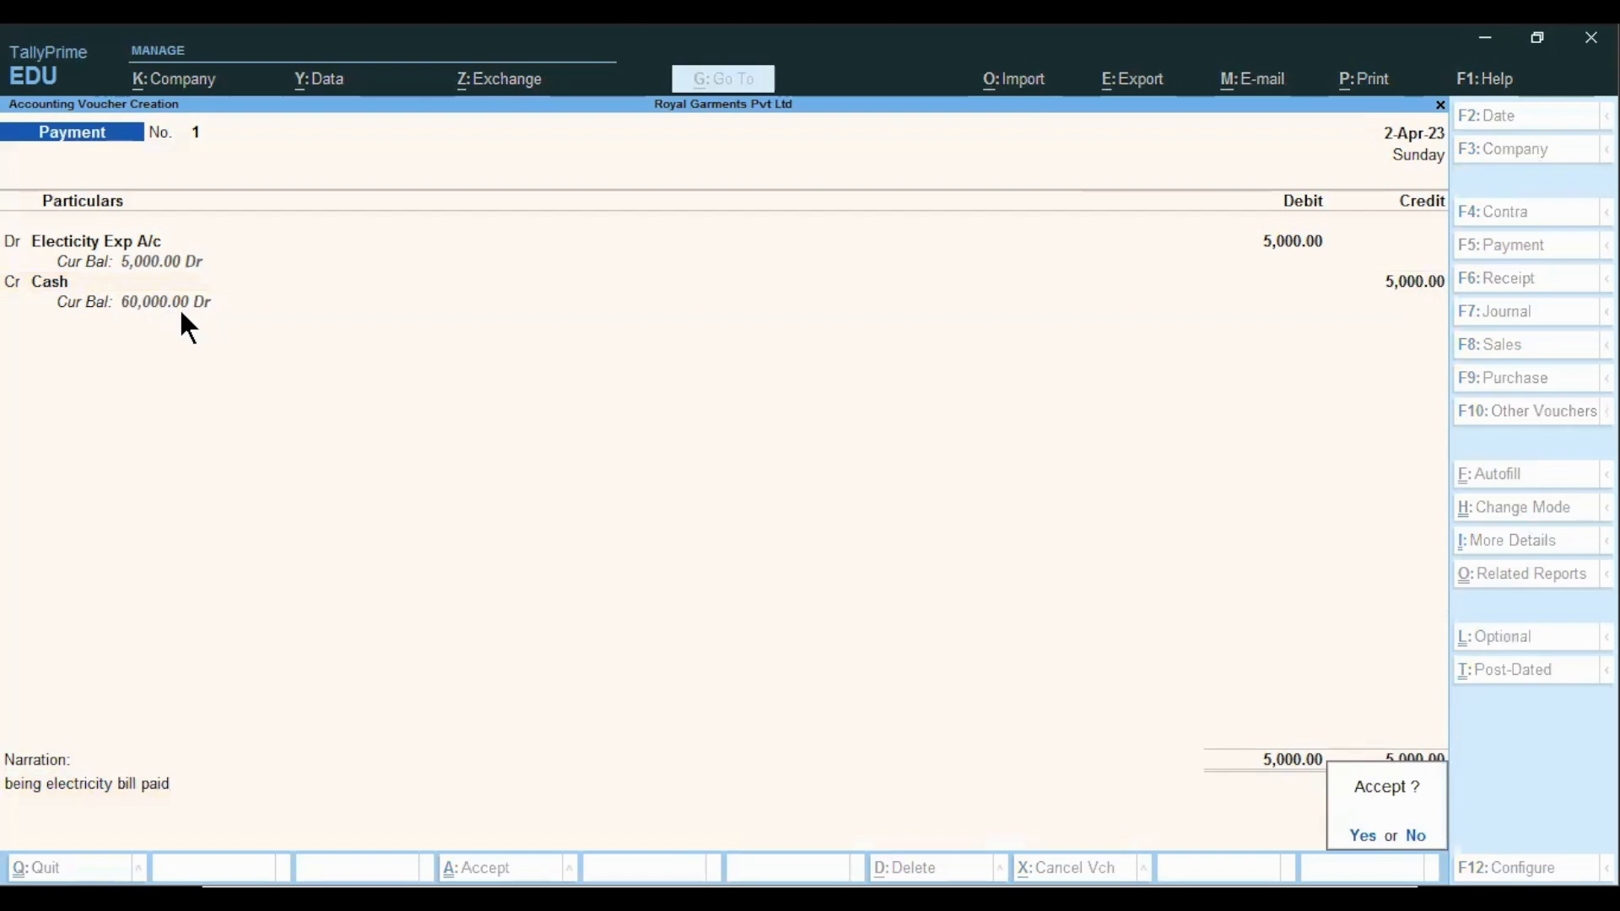
key("Return")
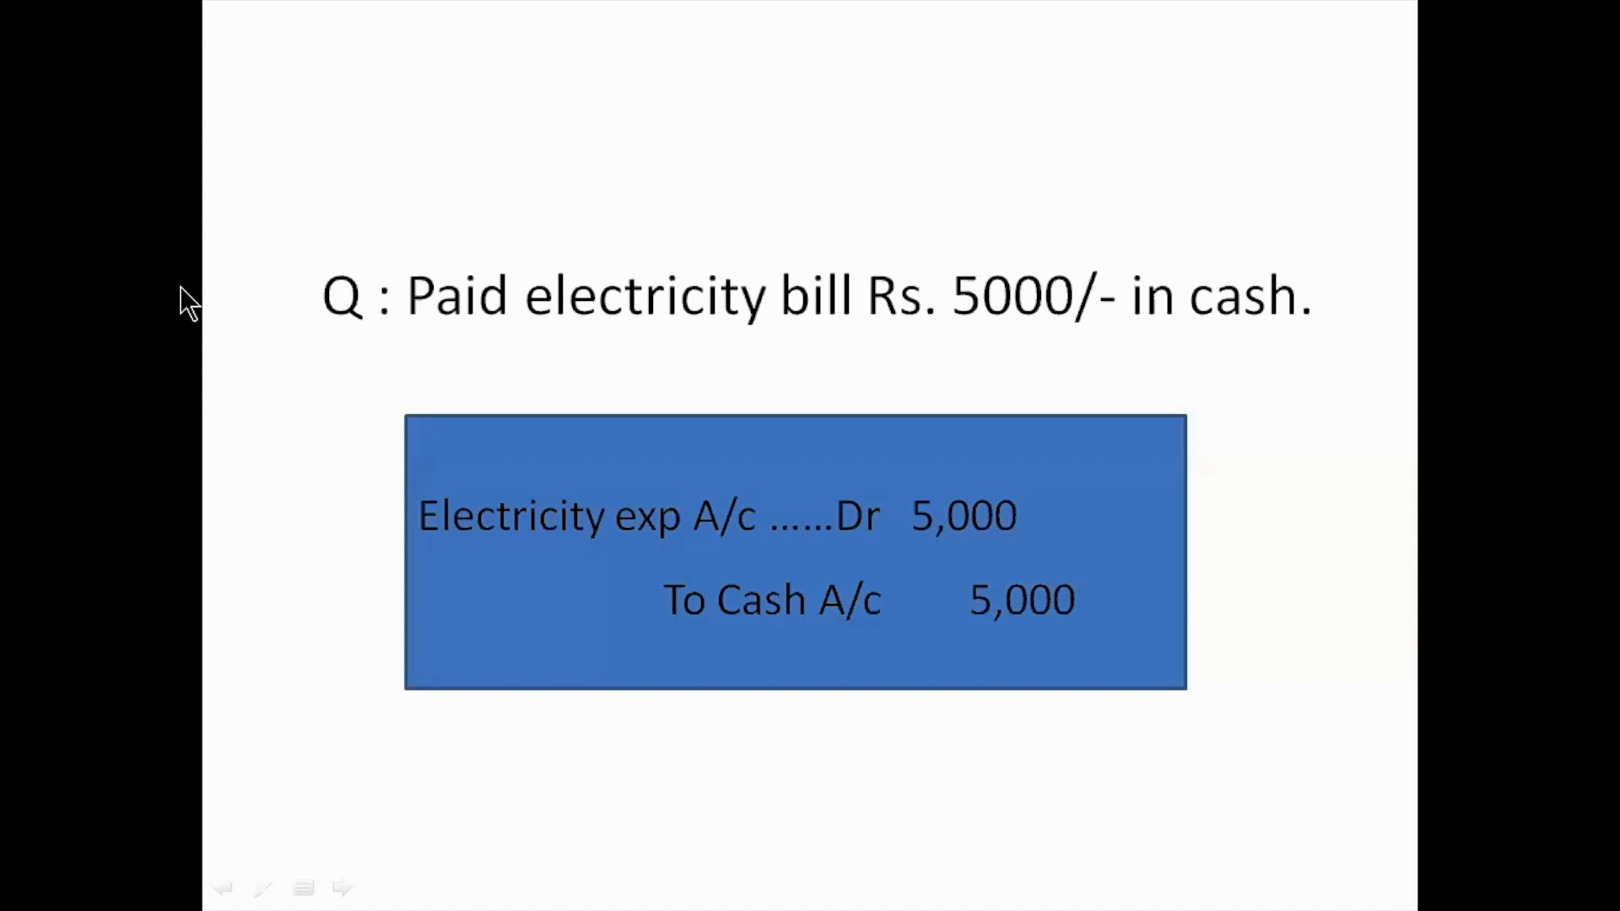
- Open a receipt voucher in TallyPrime and review the receipt voucher slide in the slideshow
left_click(181, 288)
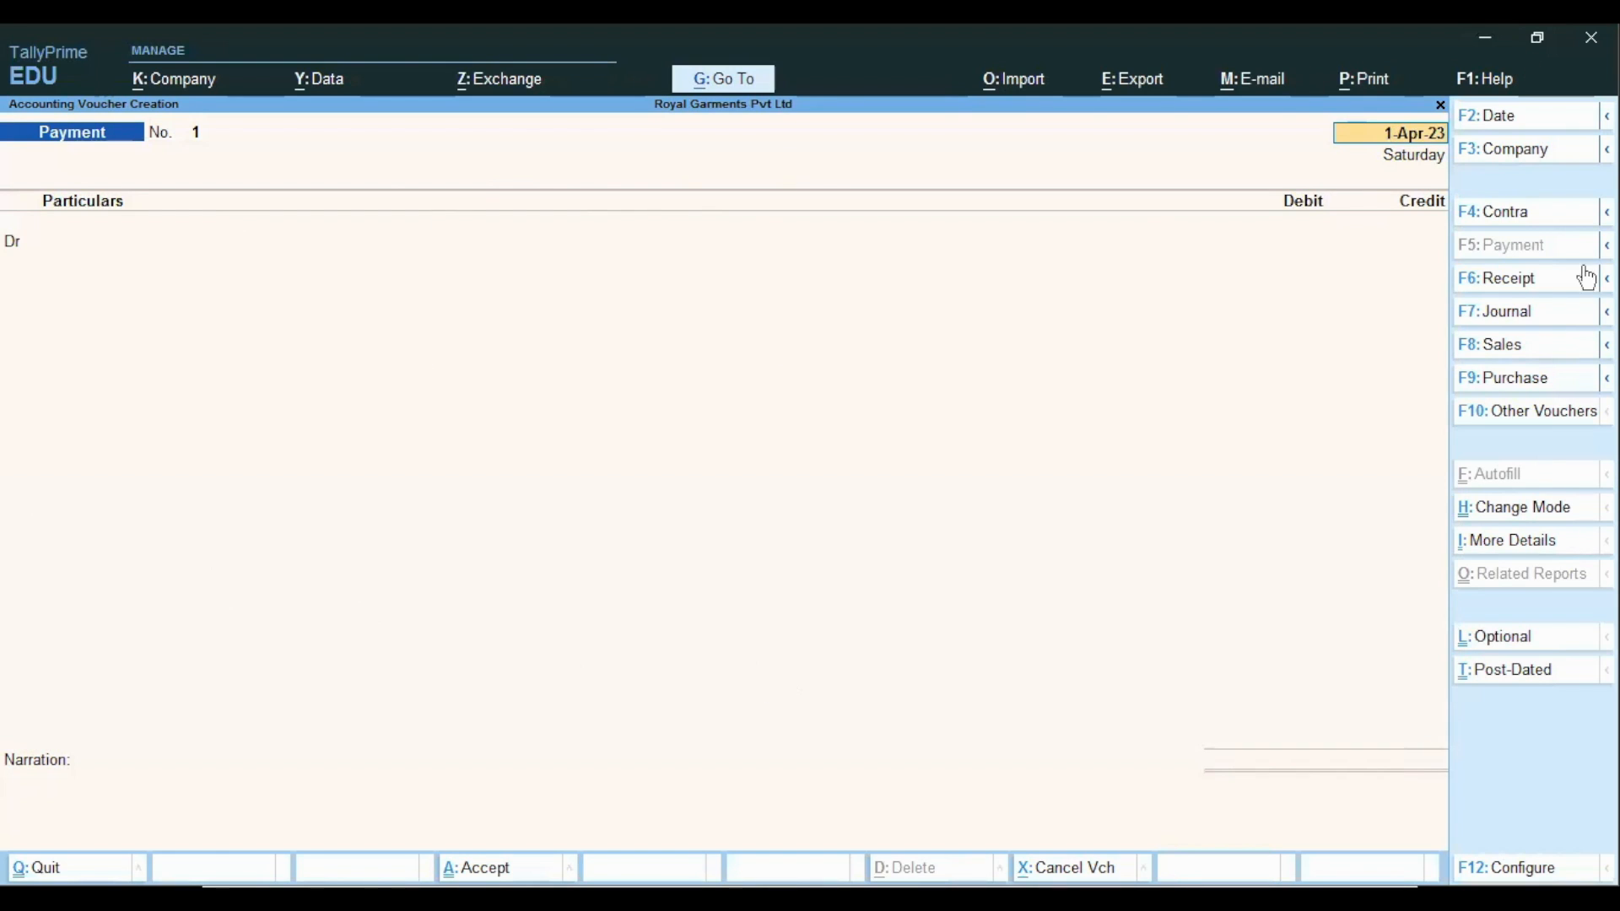
left_click(1507, 285)
key("alt")
key("alt+Tab")
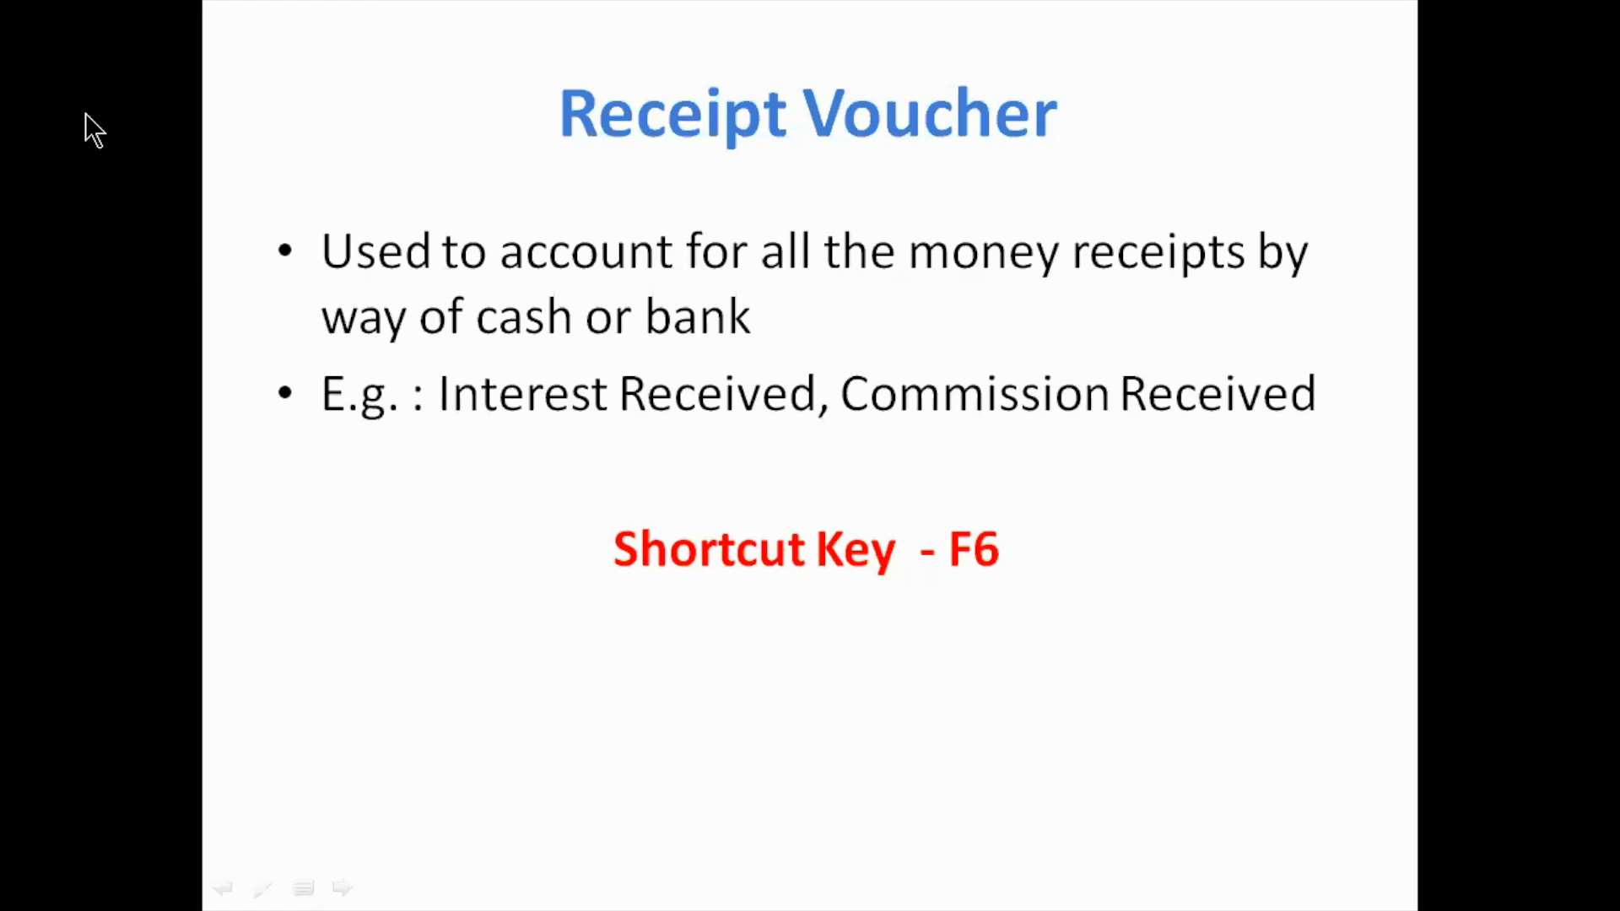
left_click(84, 114)
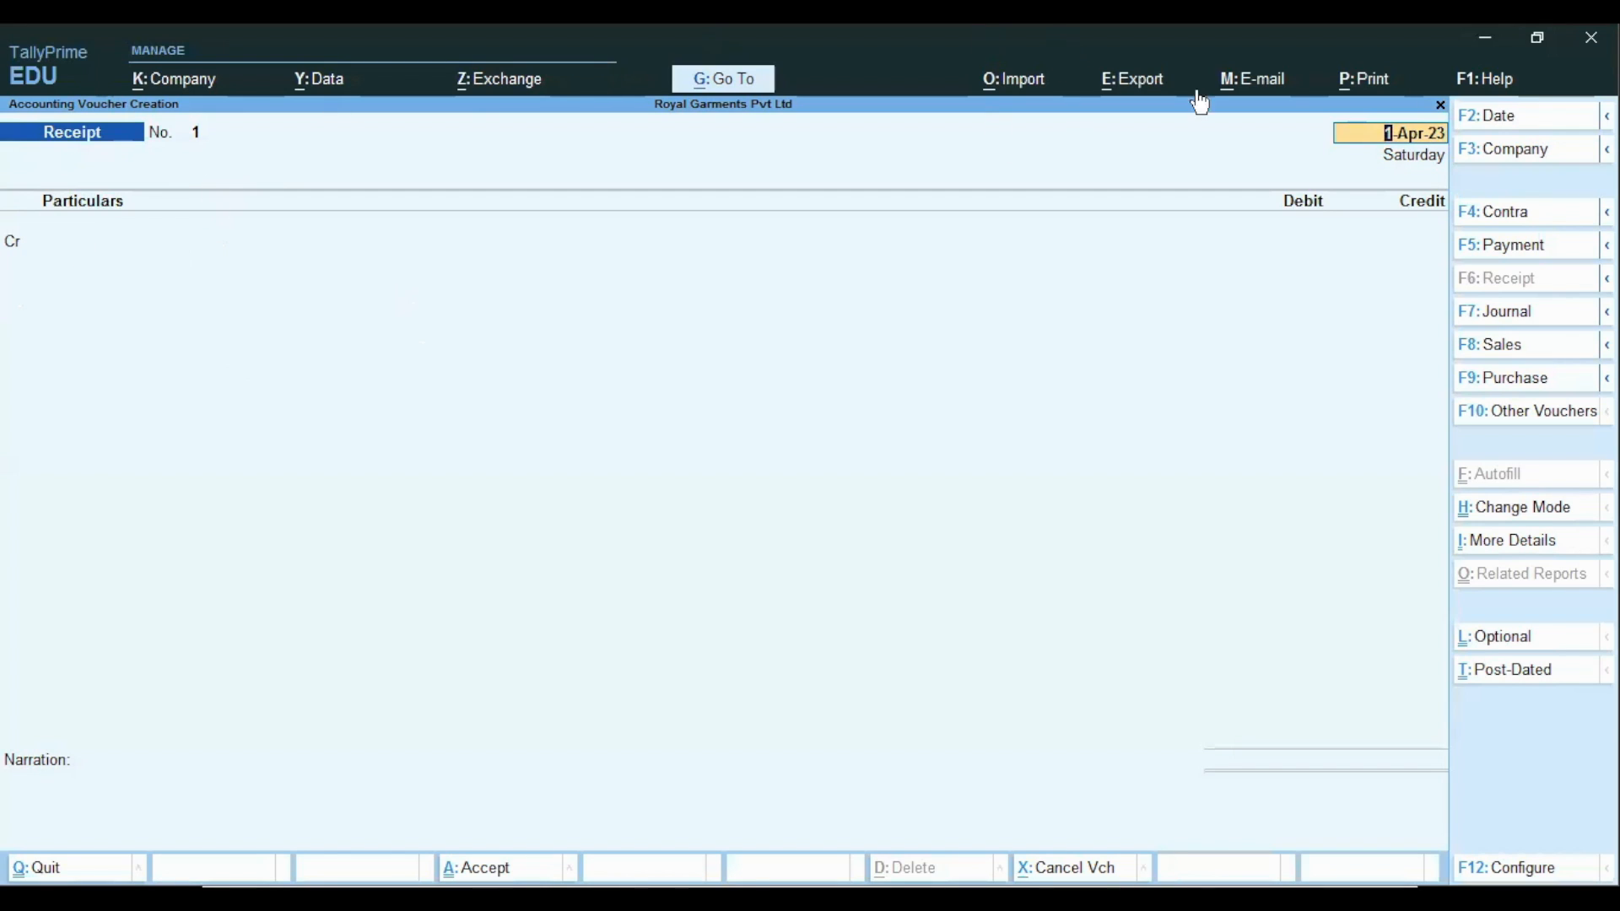
- Set the receipt voucher's date to 2.4.2023 and continue to the credit ledger entry
left_click(1503, 132)
type("2")
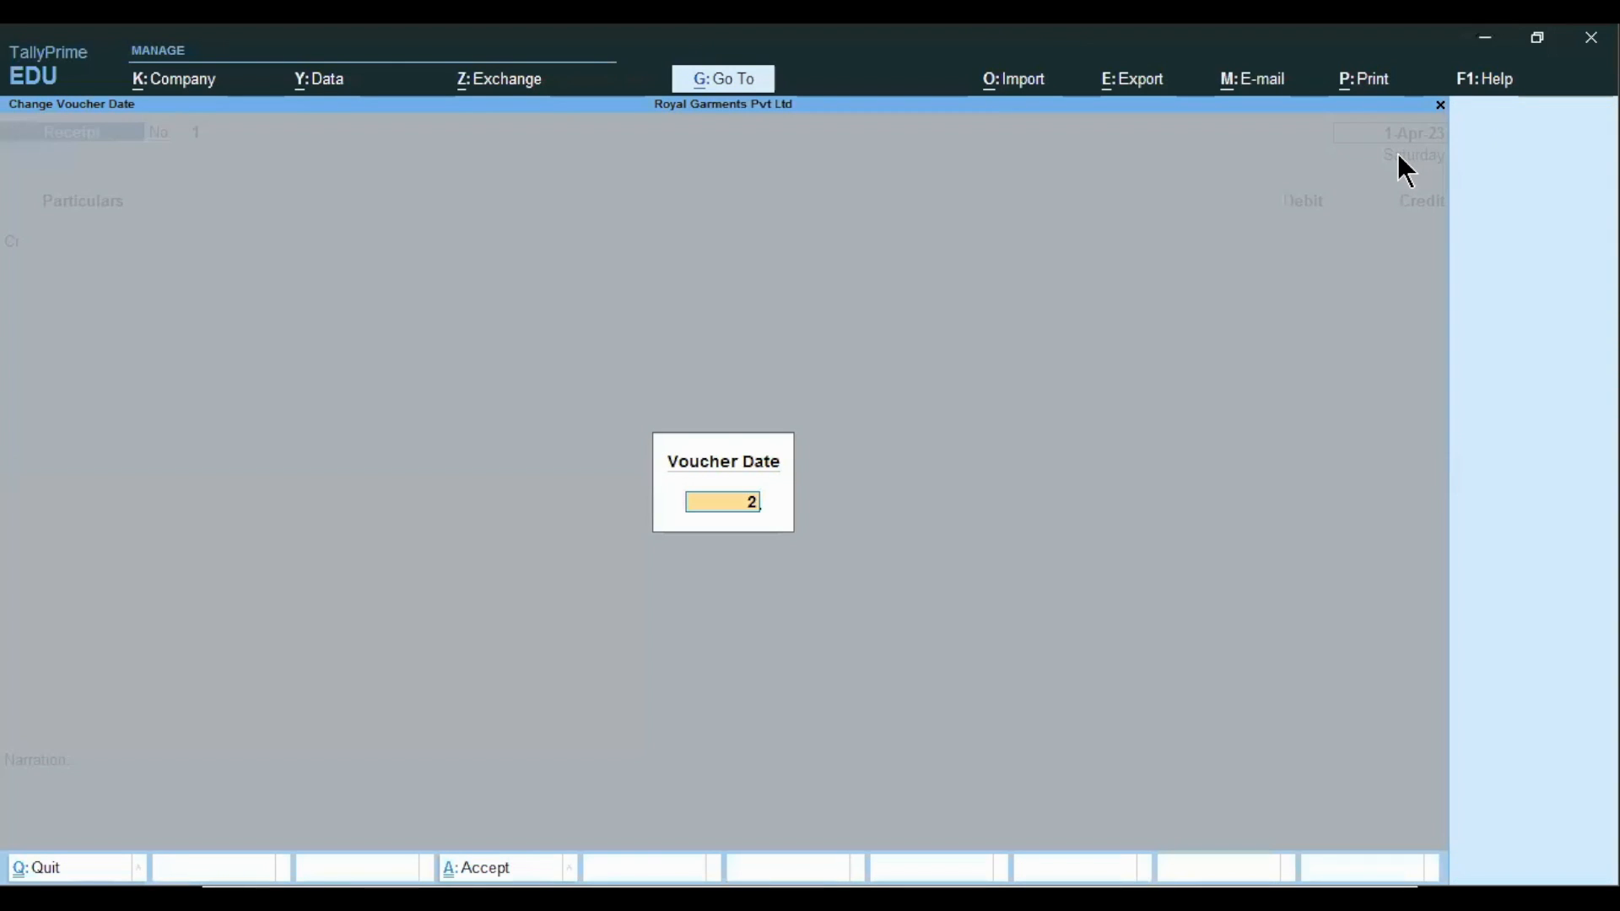
type(".4.2023")
key("Return")
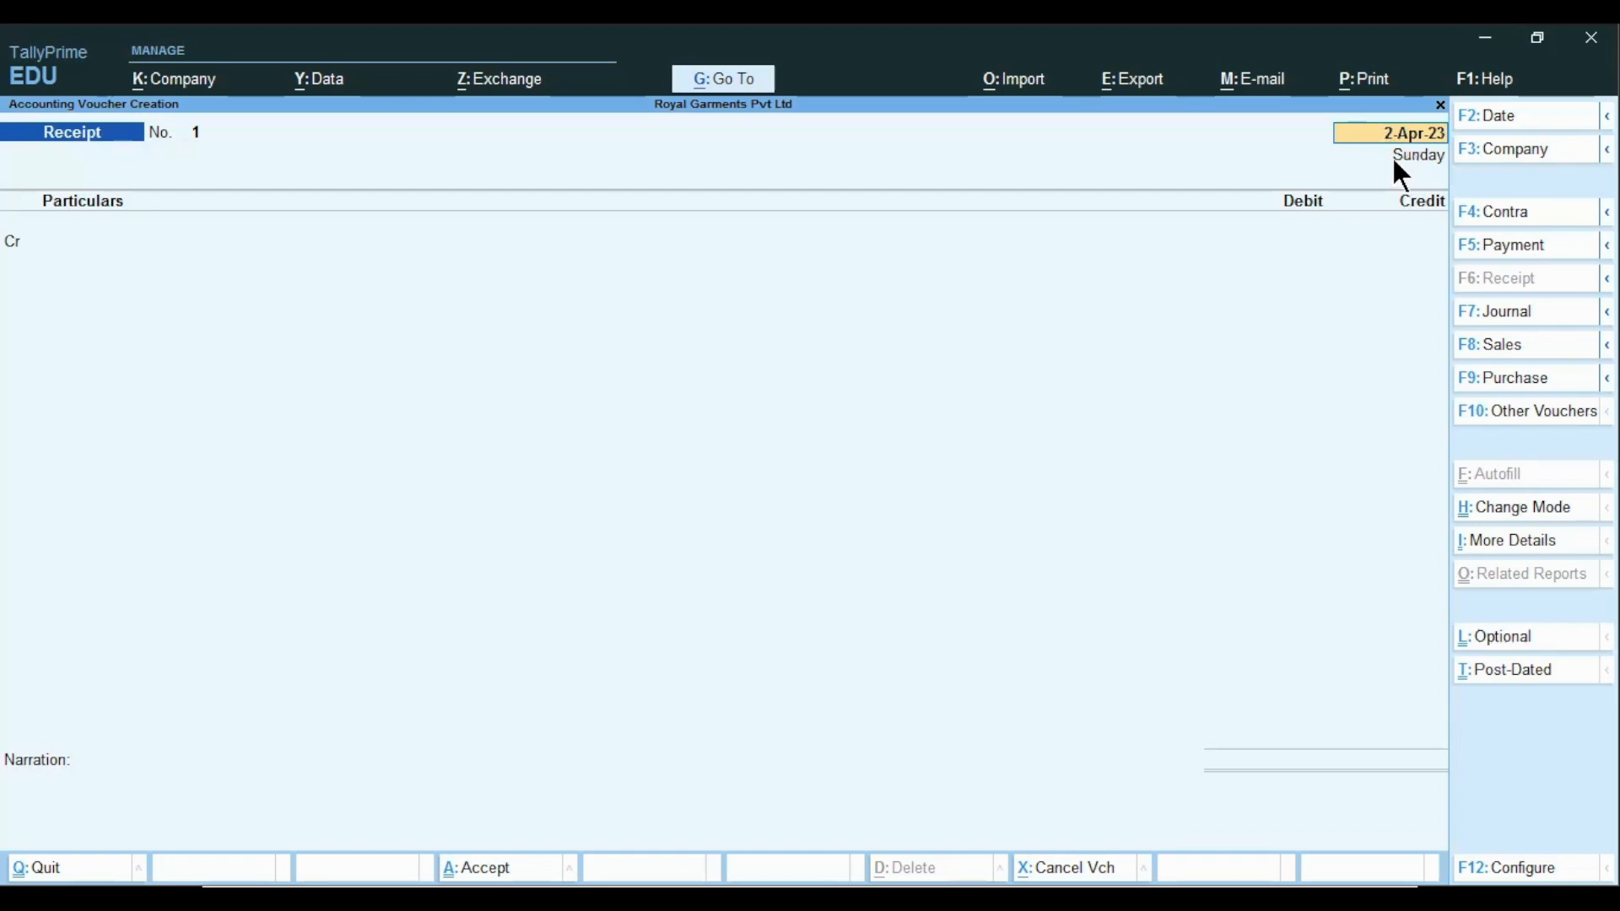
key("Return")
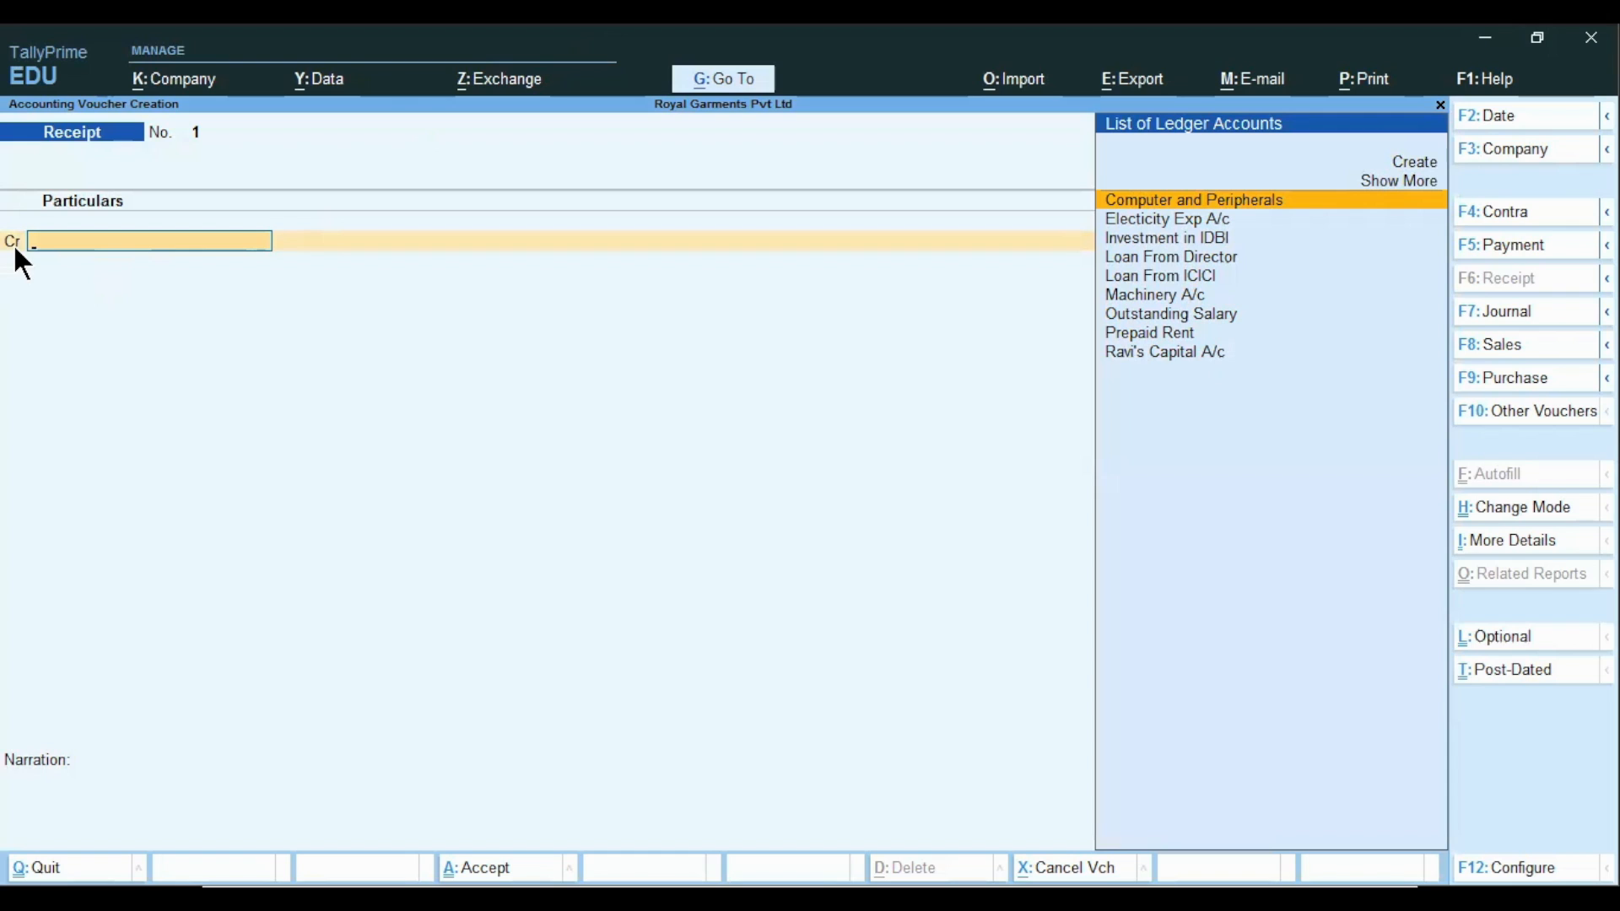
- Switch to the slideshow to check the entry for commission received in Axis Bank, and return to TallyPrime
key("alt")
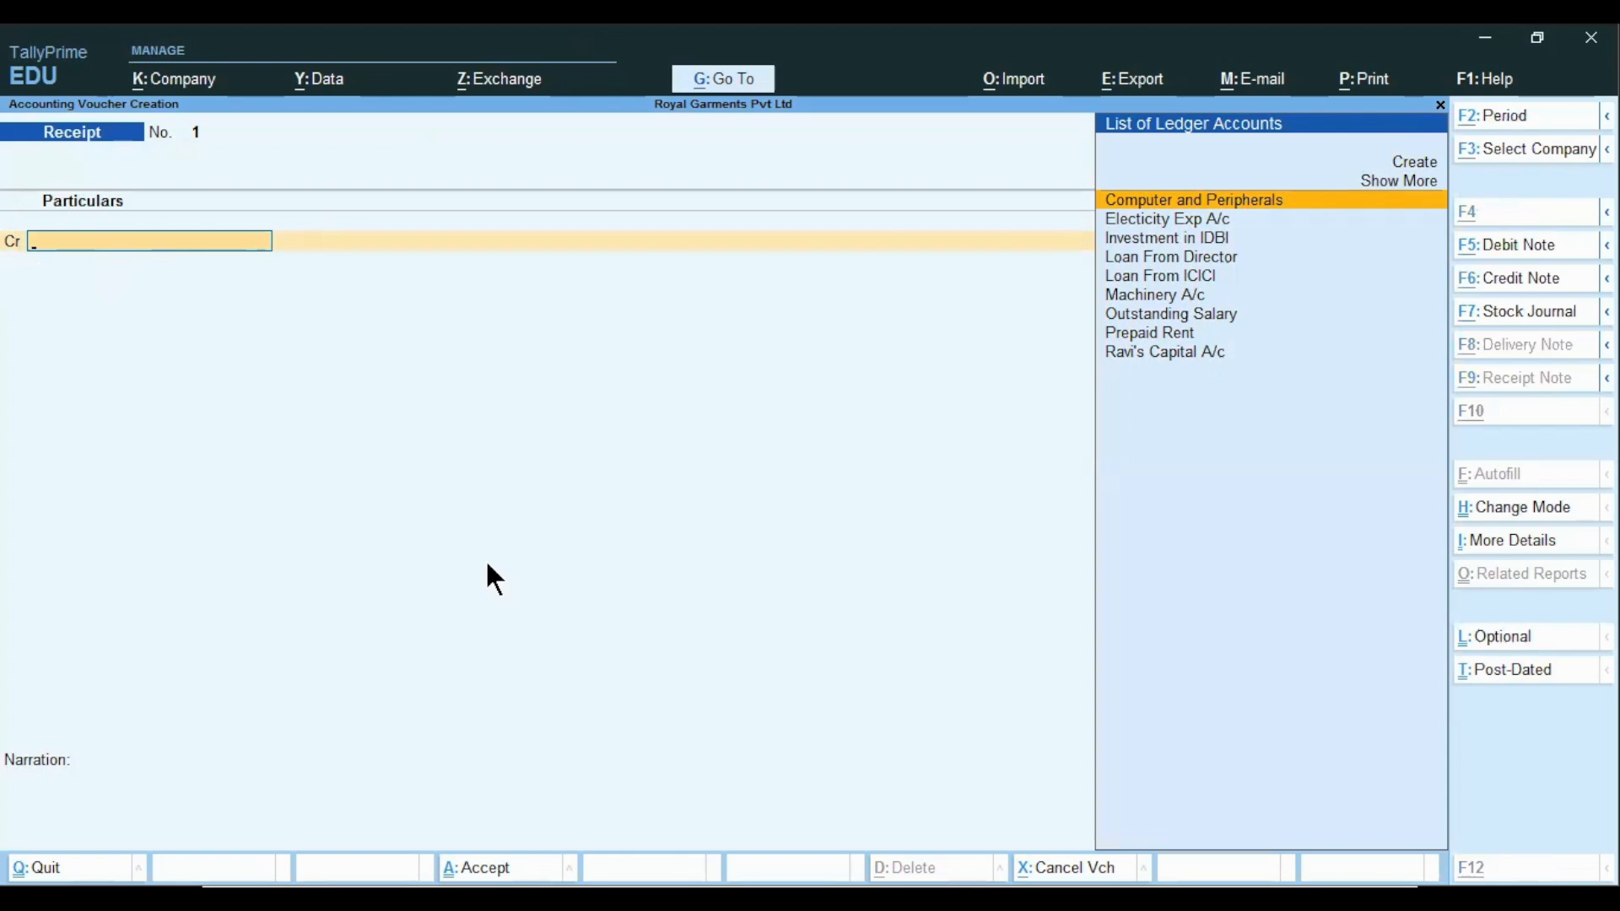
key("alt+Tab")
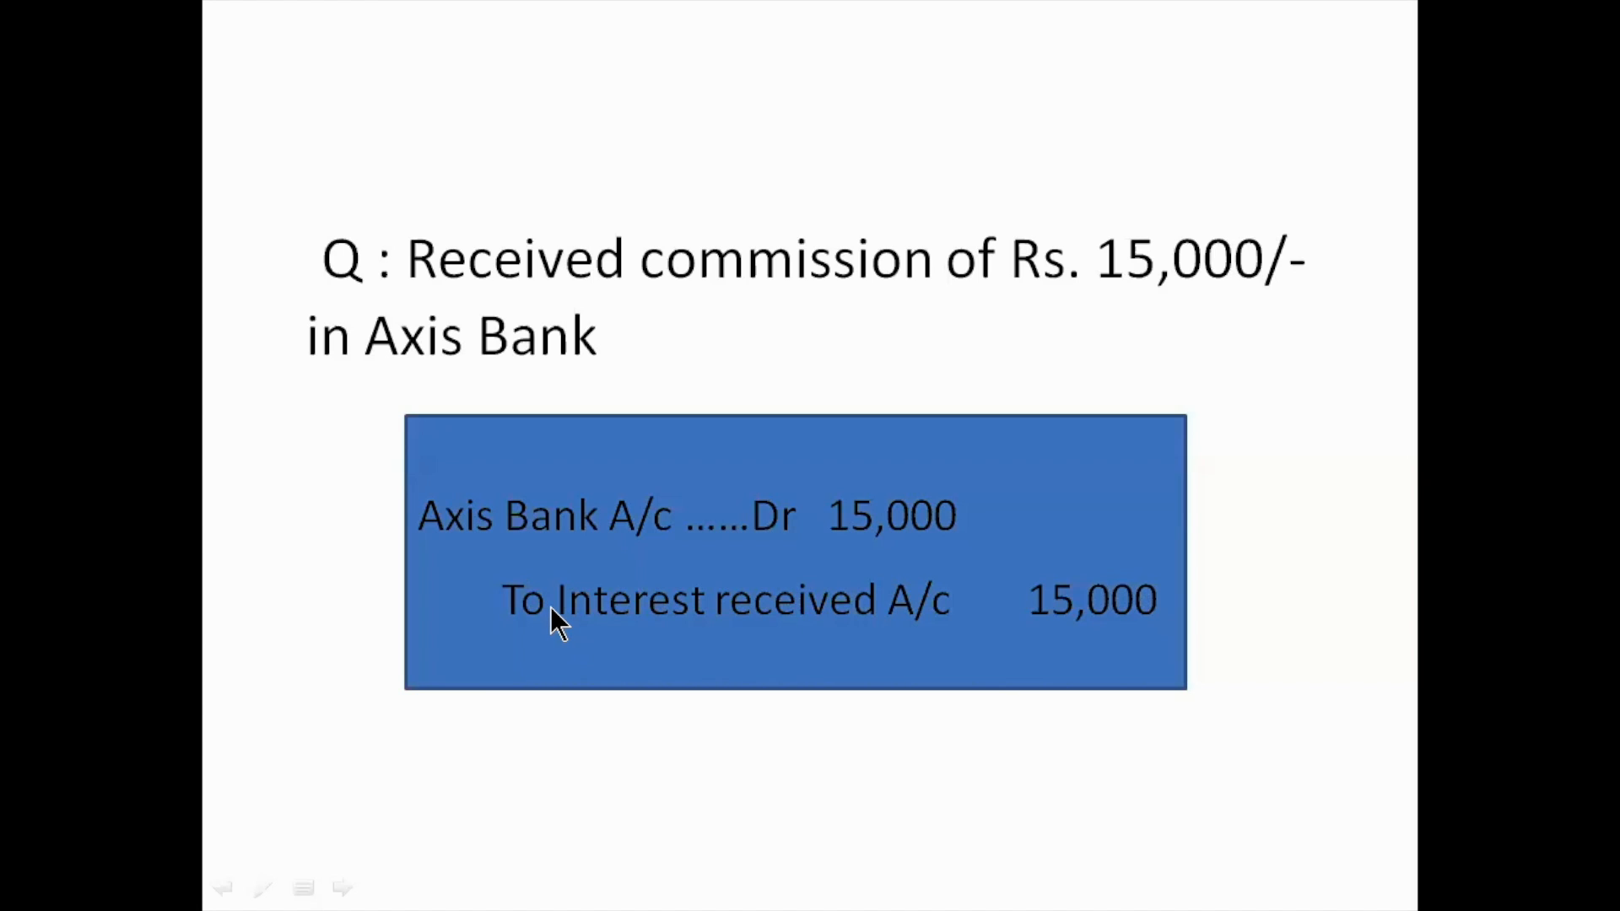
key("alt+Tab")
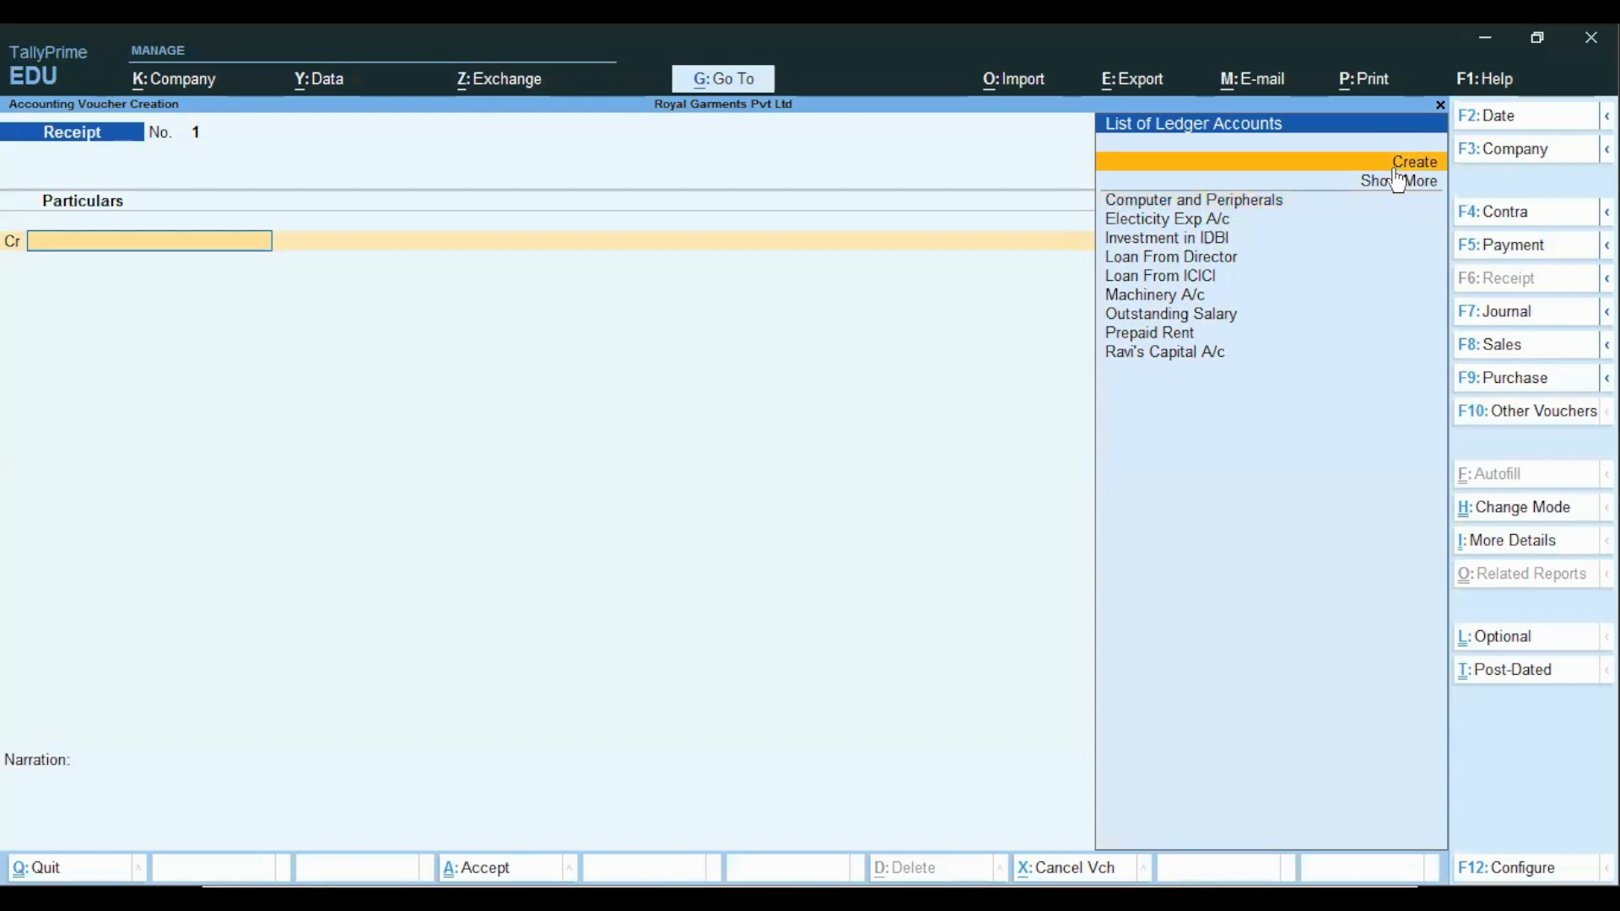
- Create a new ledger named "Interest Received" from the voucher's credit entry and place it under Indirect Incomes
key("alt")
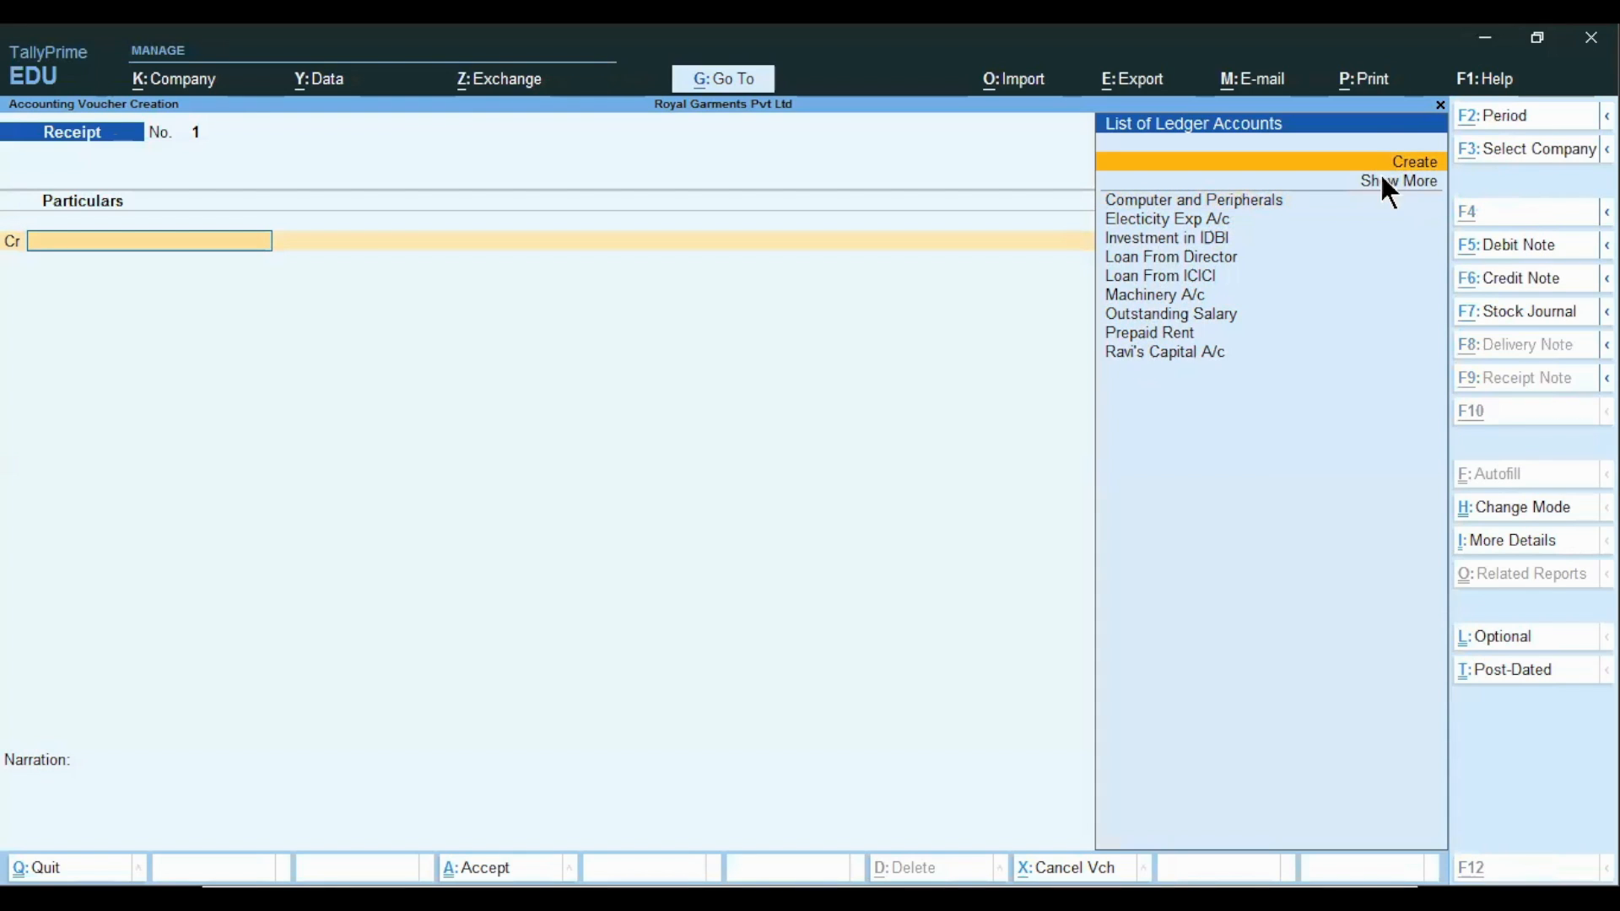
key("alt+c")
type("Interest Re")
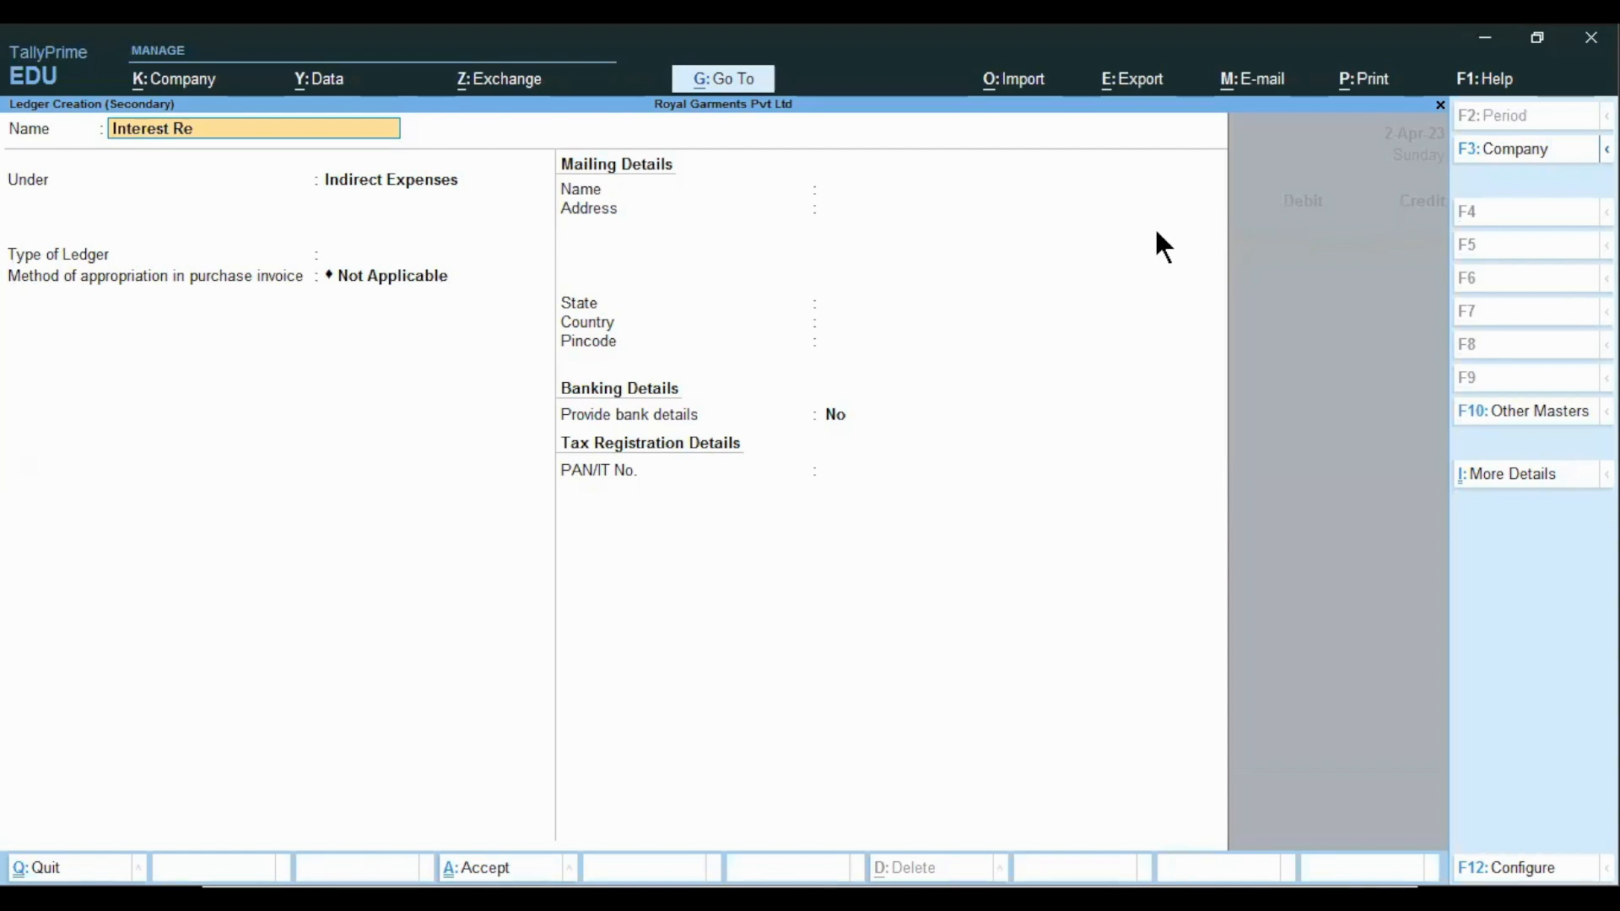
type("ceived")
key("Return")
type("Id")
key("BackSpace")
type("ndirect")
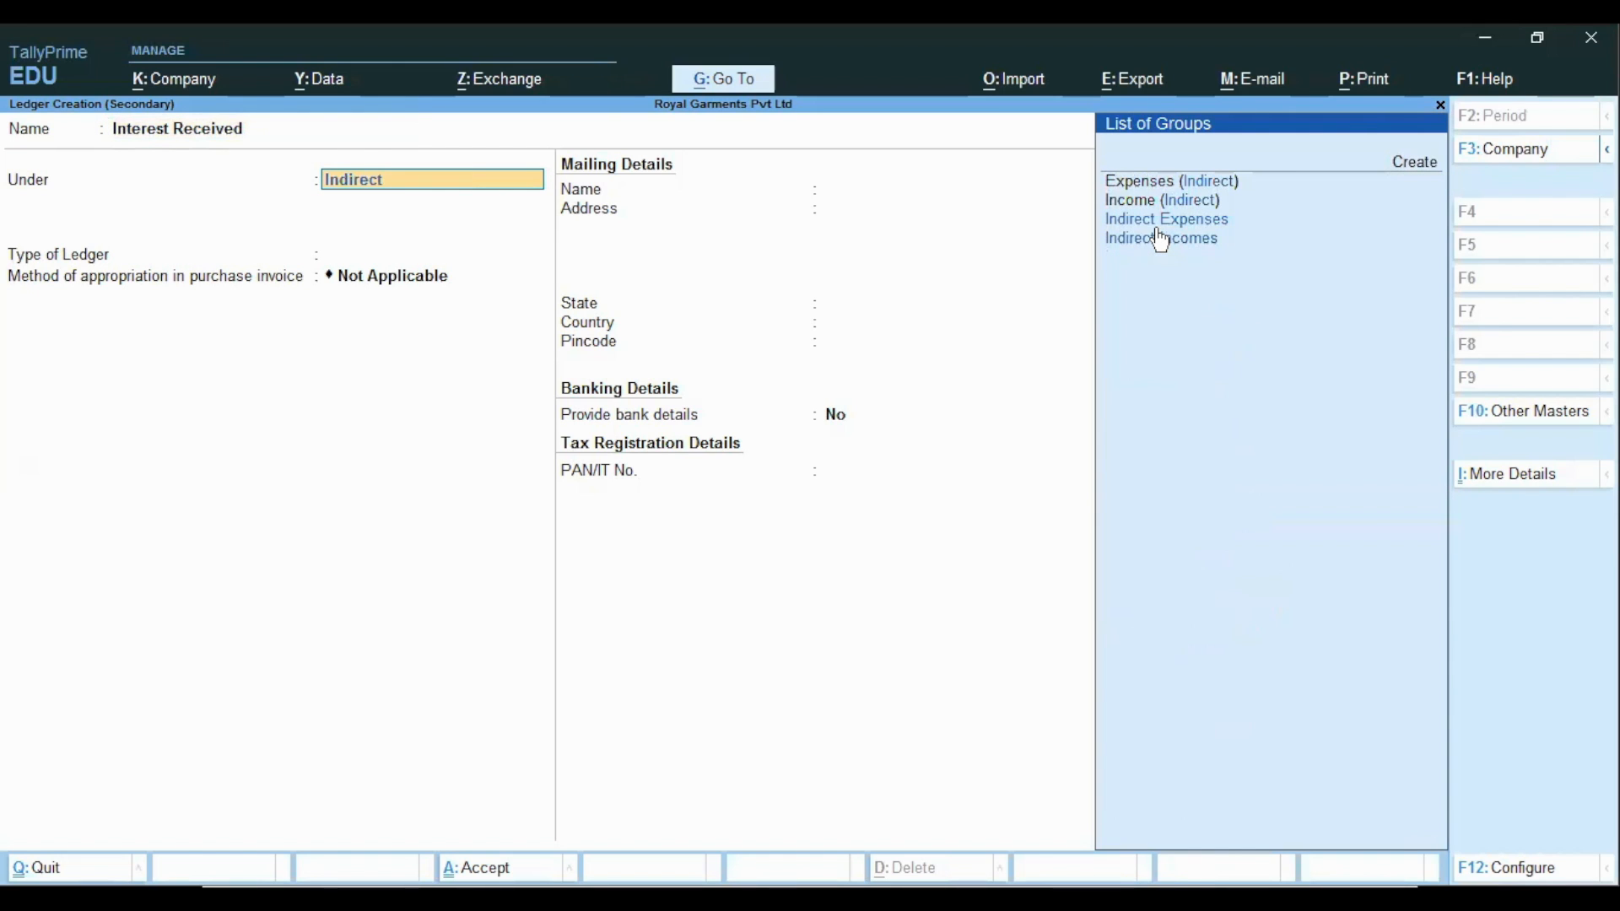
type(" Income")
key("Return")
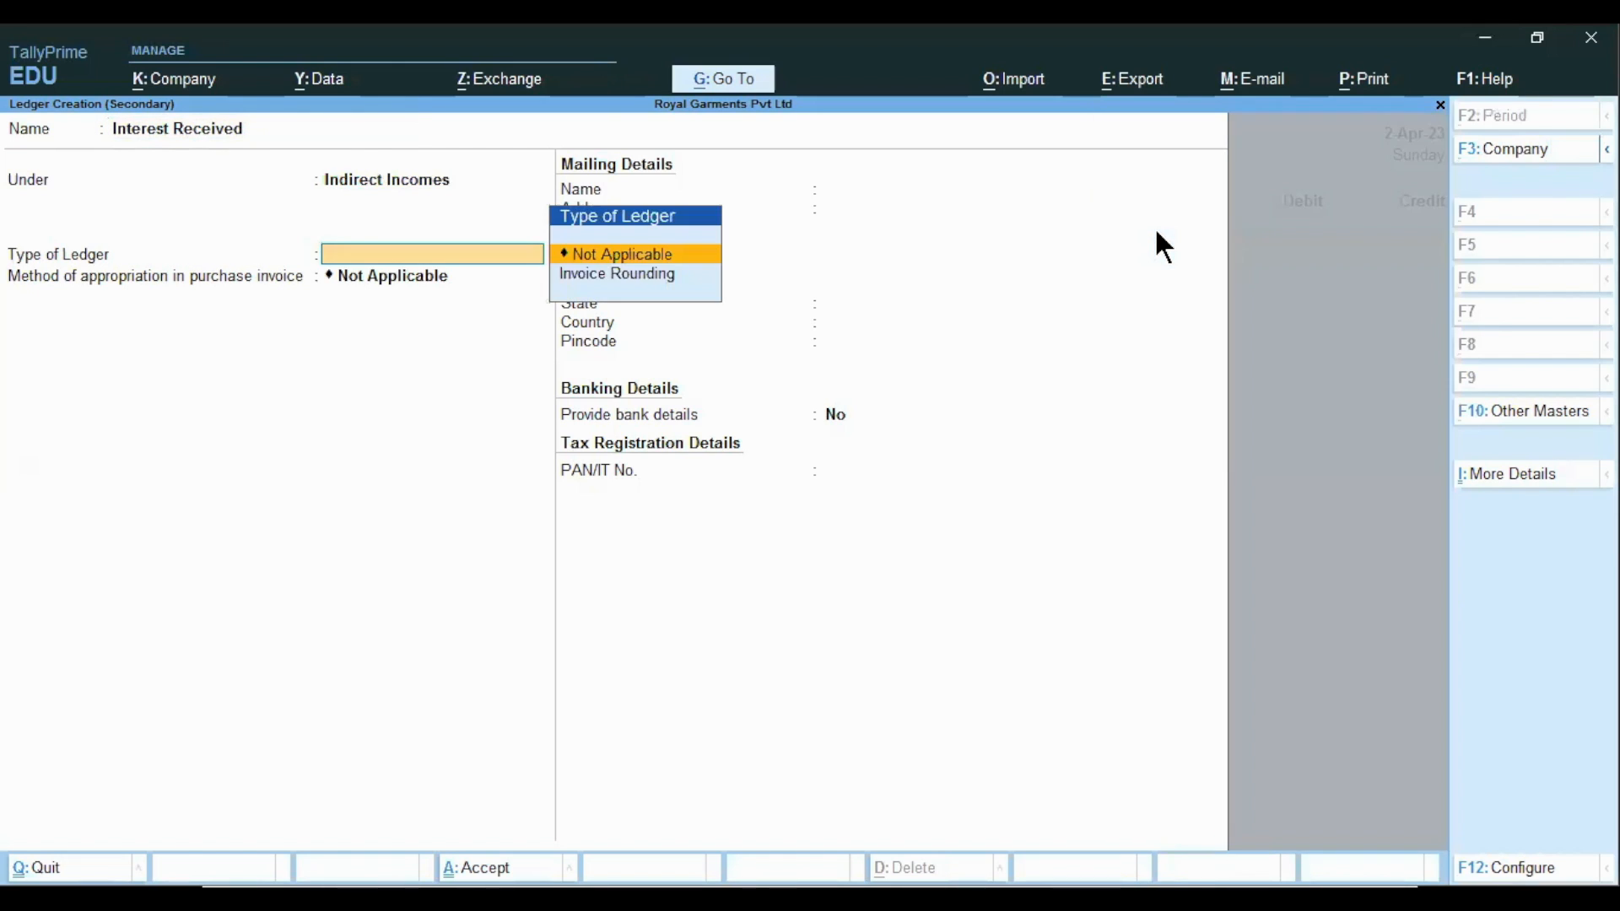
- Keep the type of ledger and method of appropriation as Not Applicable and save the Interest Received ledger
key("Return")
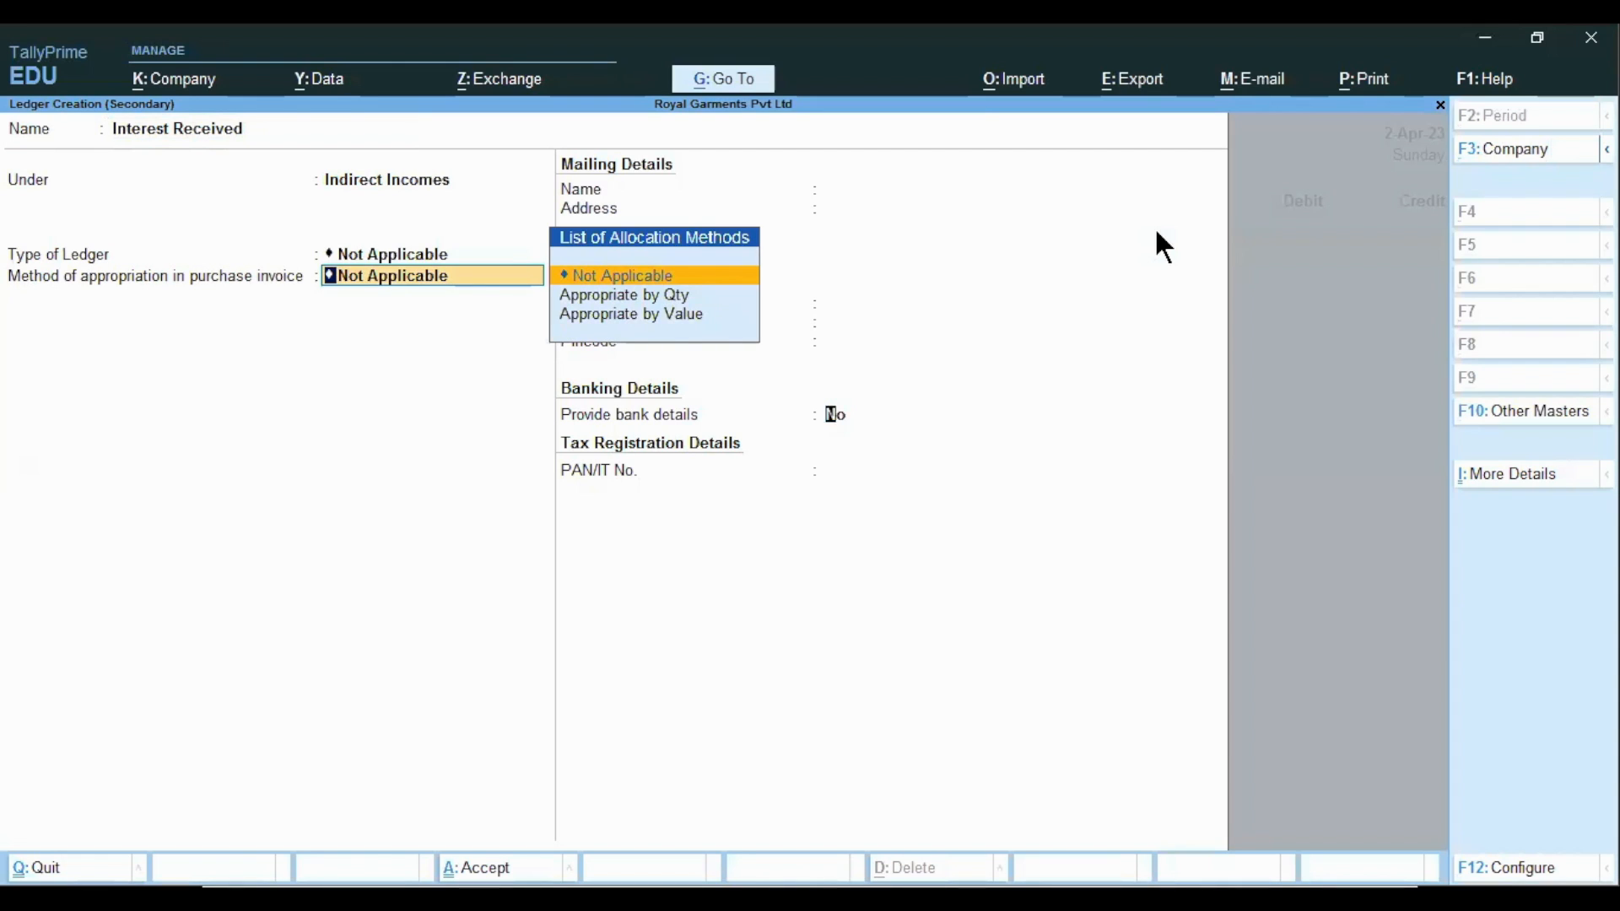
key("Return")
key("Return")
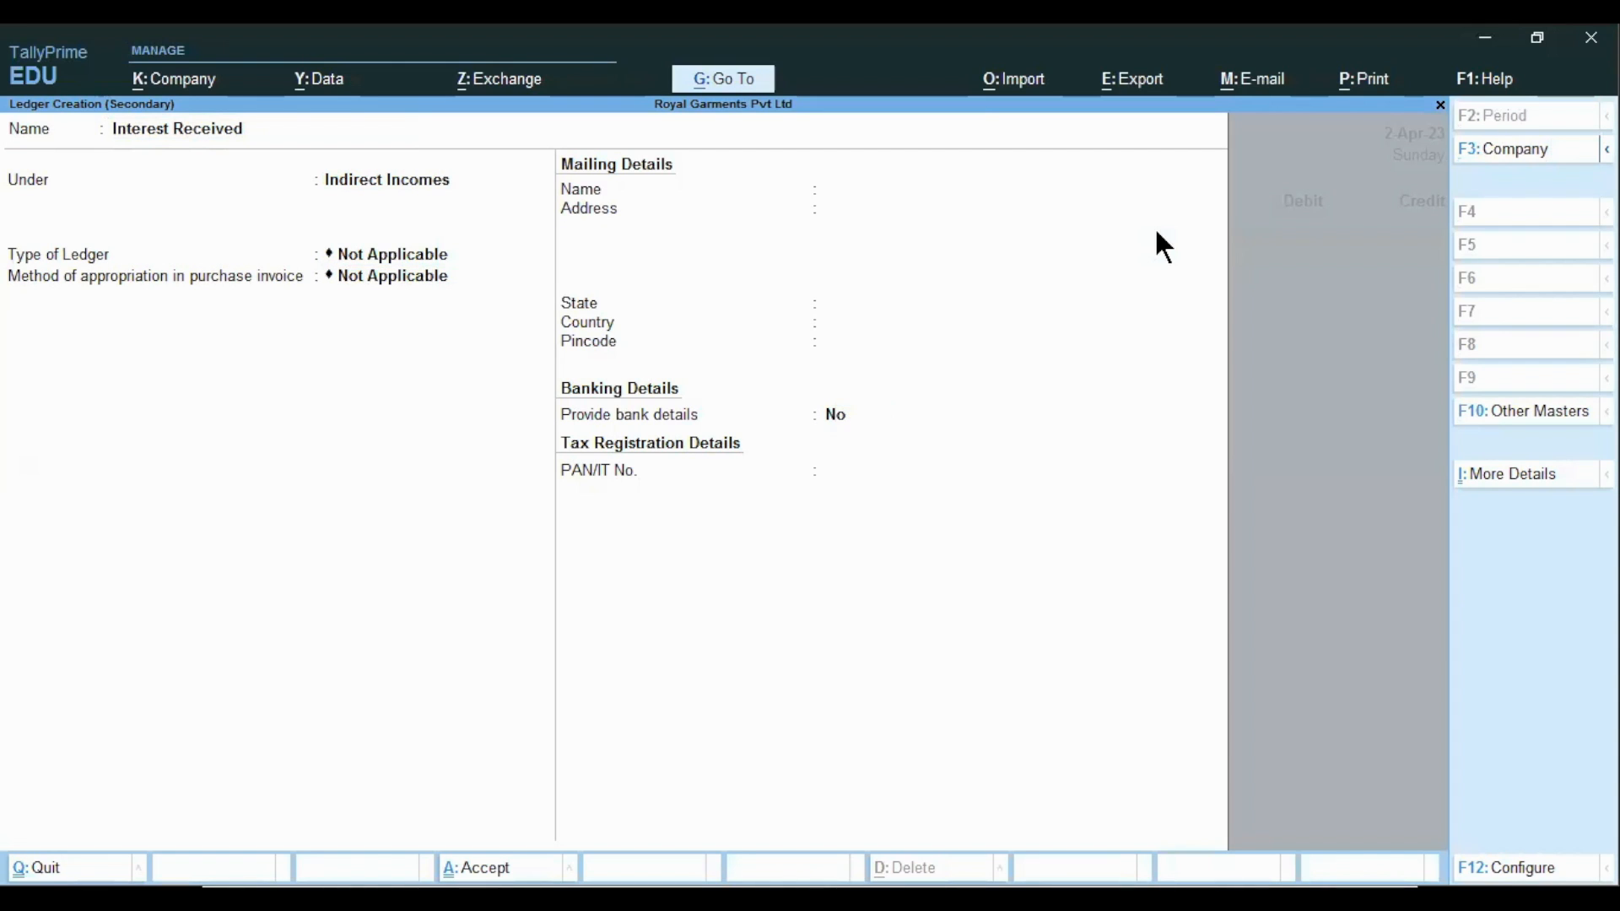
key("Return")
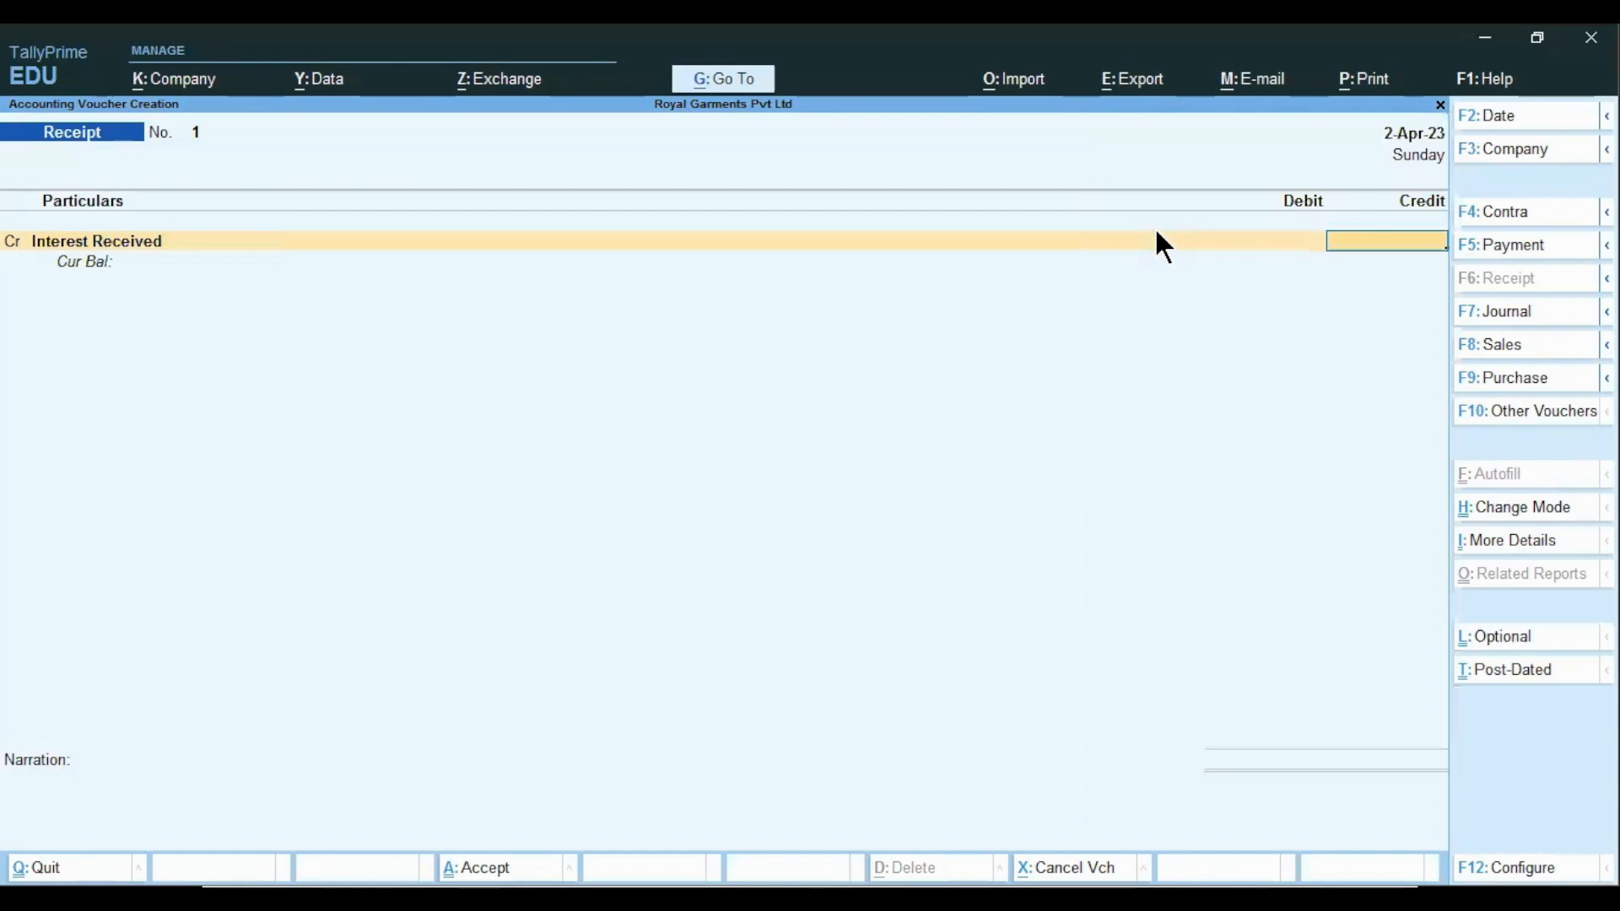
- Check the commission amount in the slideshow, and credit Interest Received with 15000 in the TallyPrime receipt voucher
key("alt")
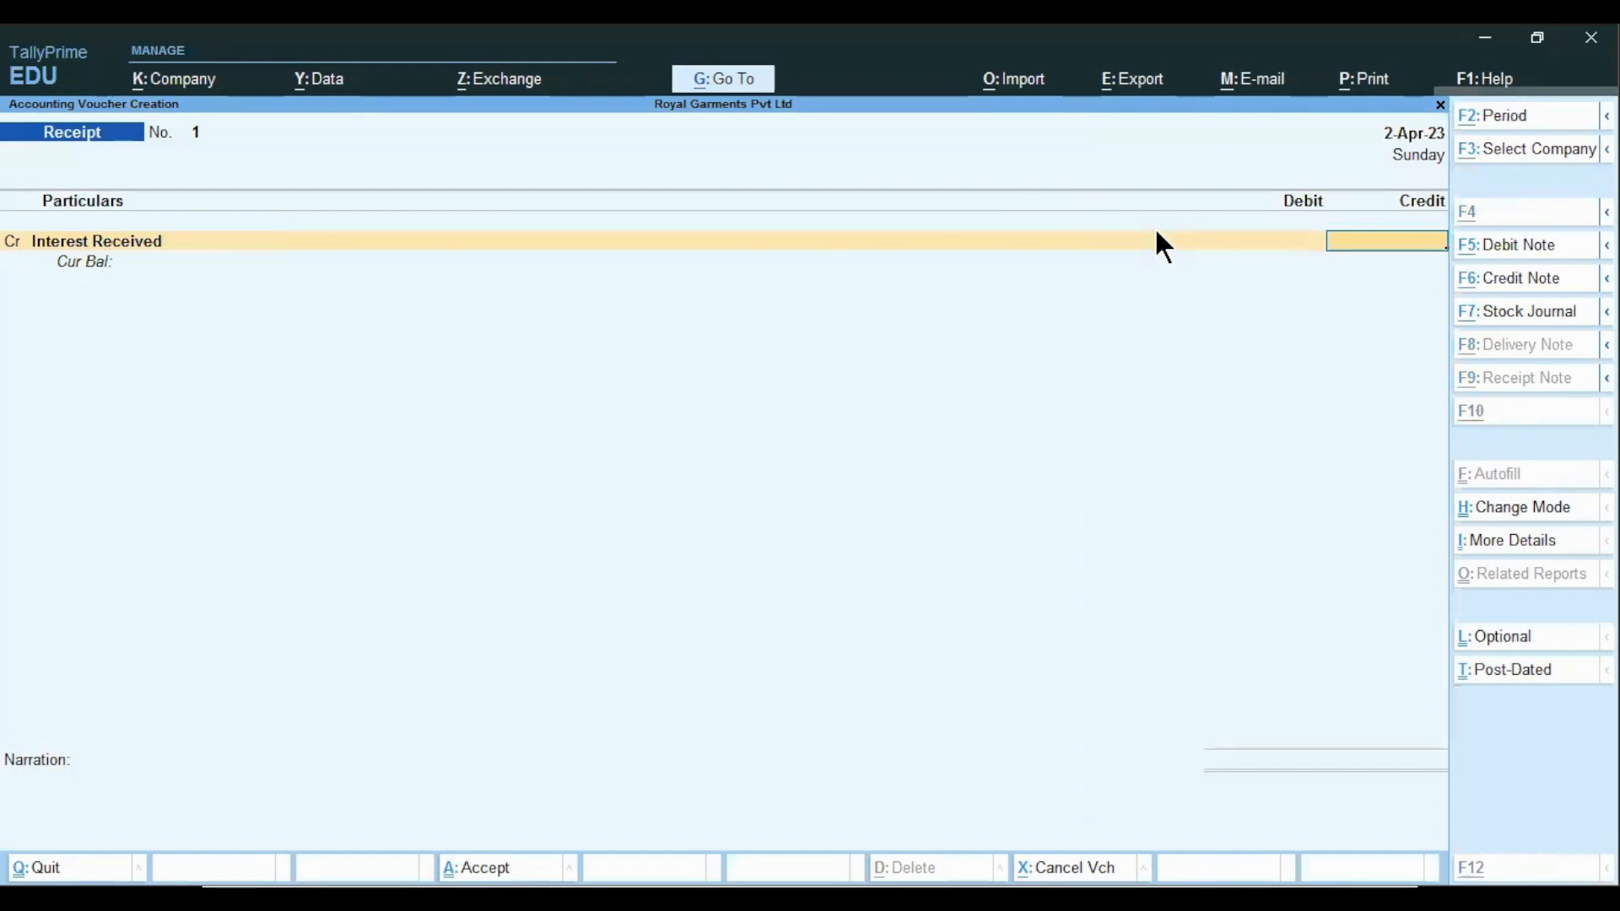
key("alt+Tab")
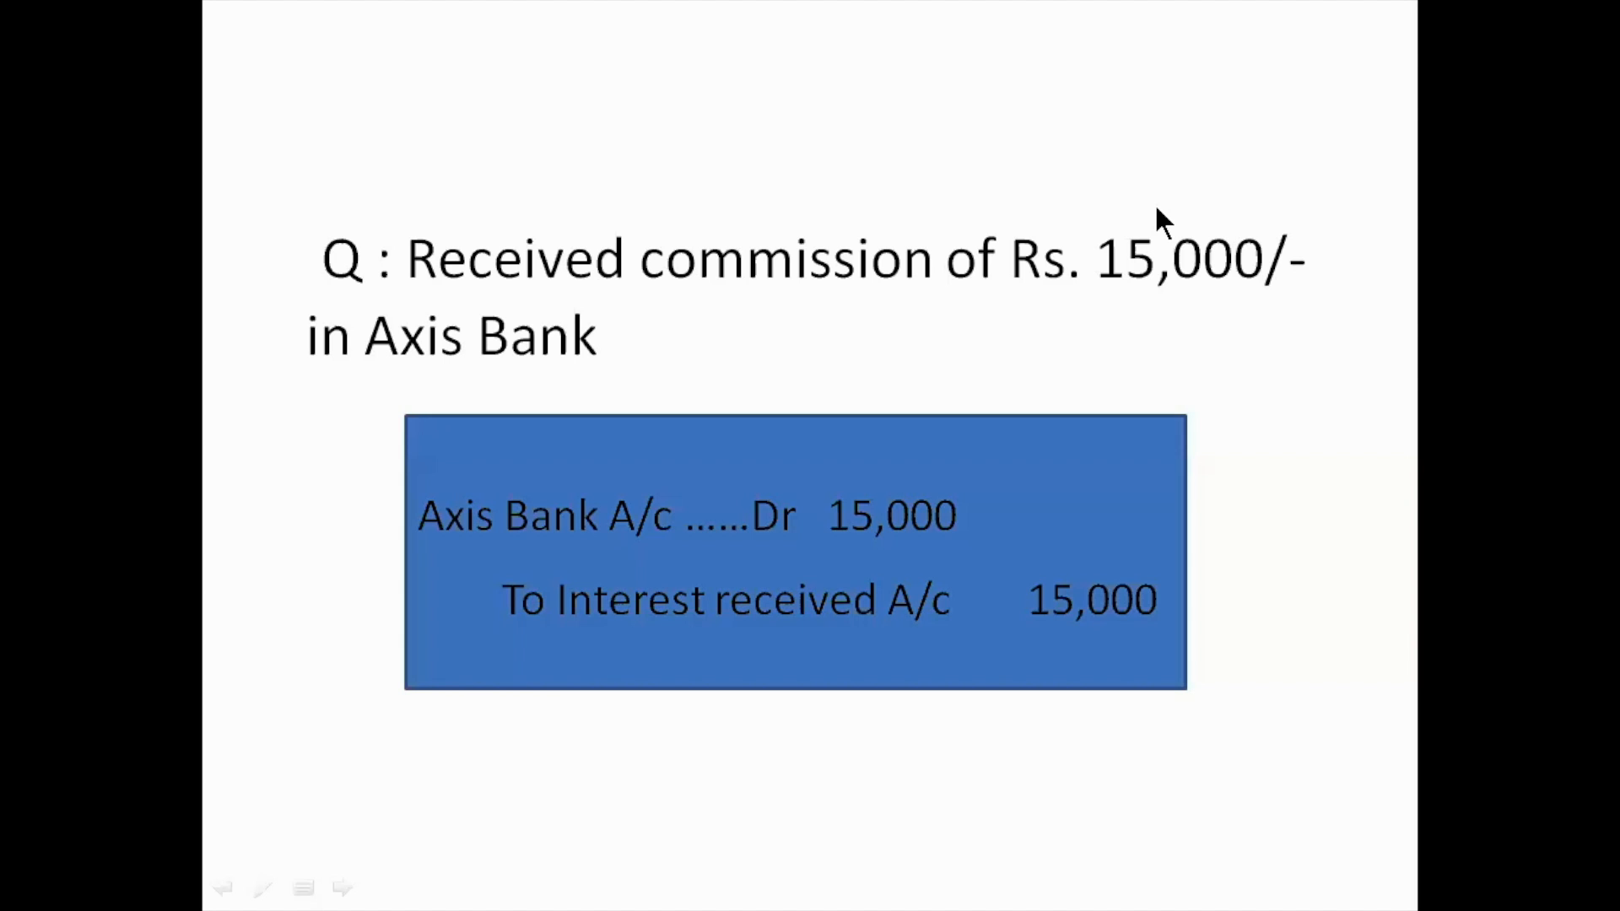
key("alt+Tab")
type("15000")
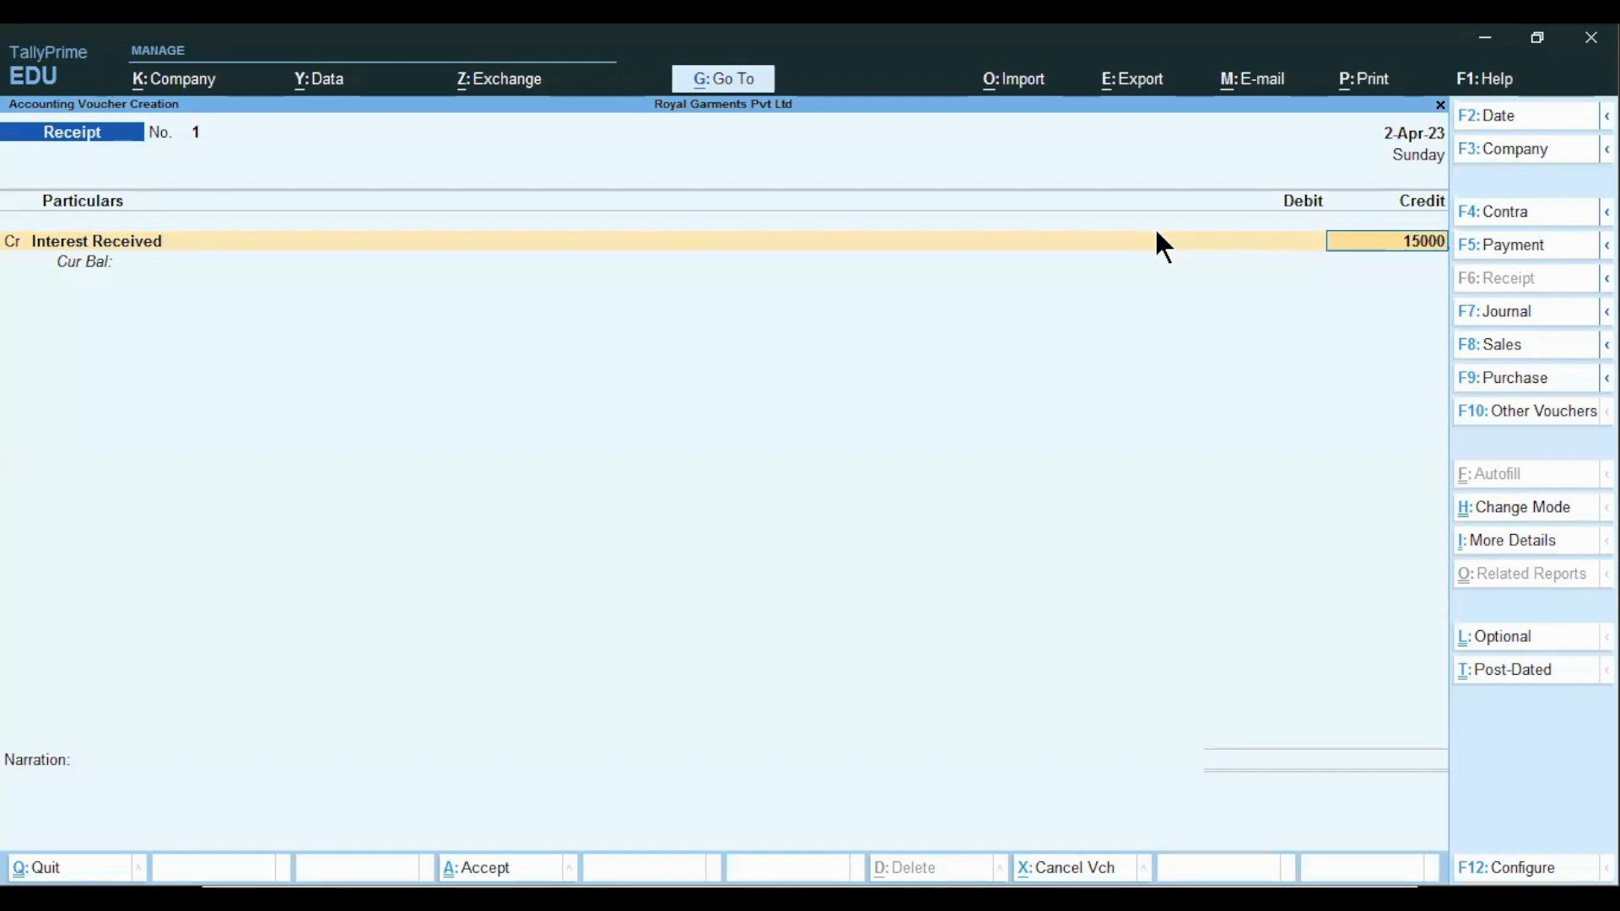
key("Return")
key("Return")
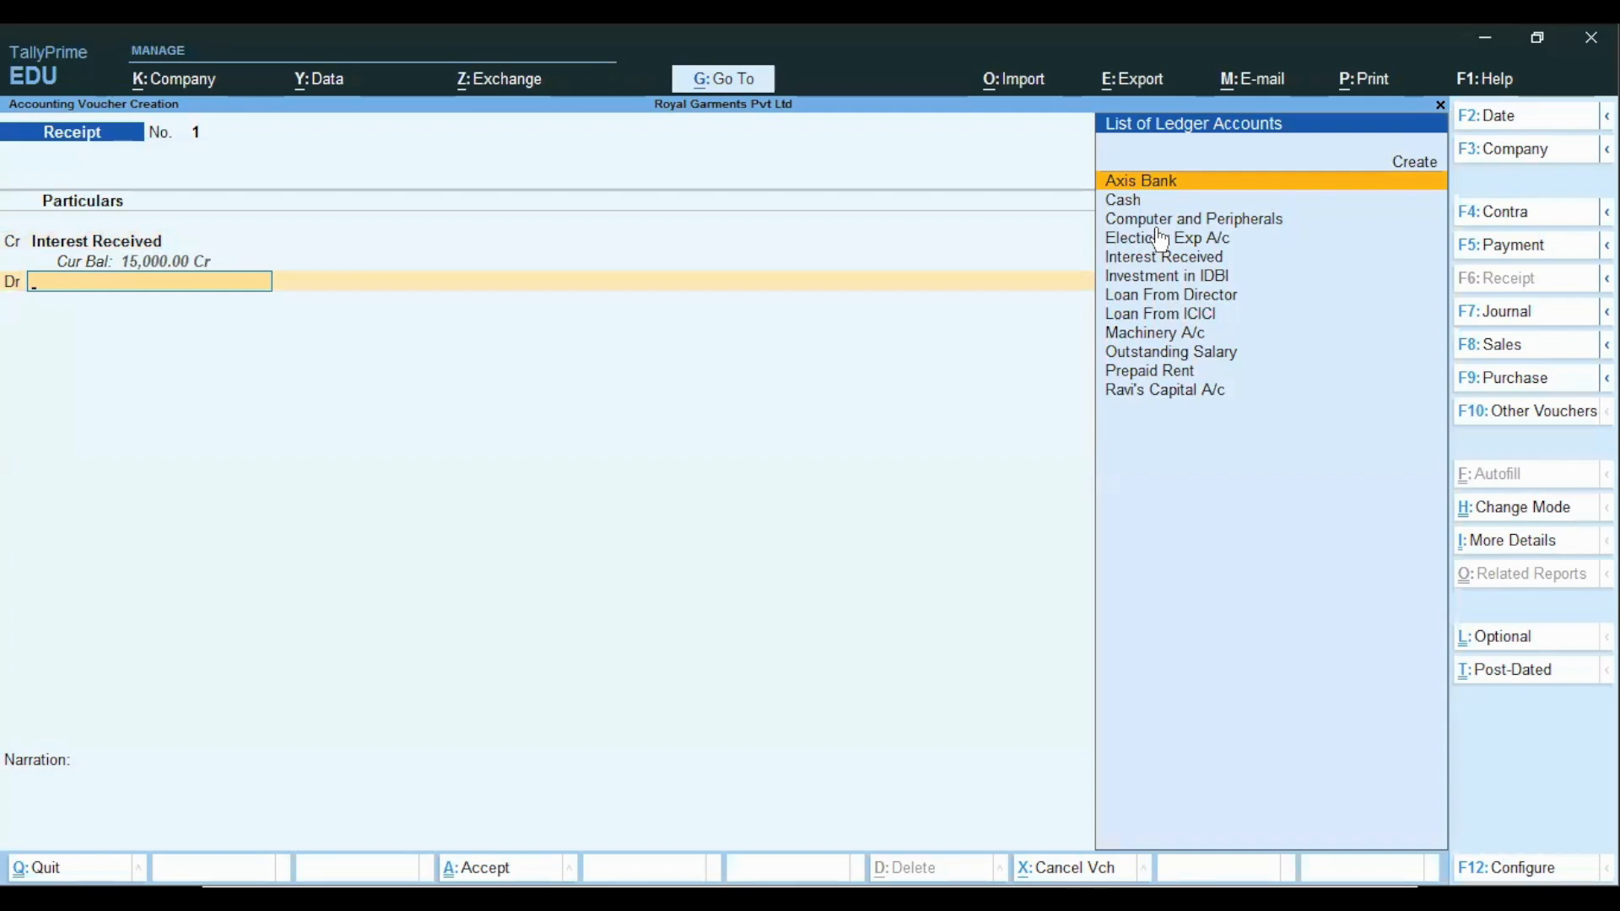
- Debit Axis Bank with 15,000 and keep Cheque/DD as the transaction type for the full amount in the bank allocations
key("Return")
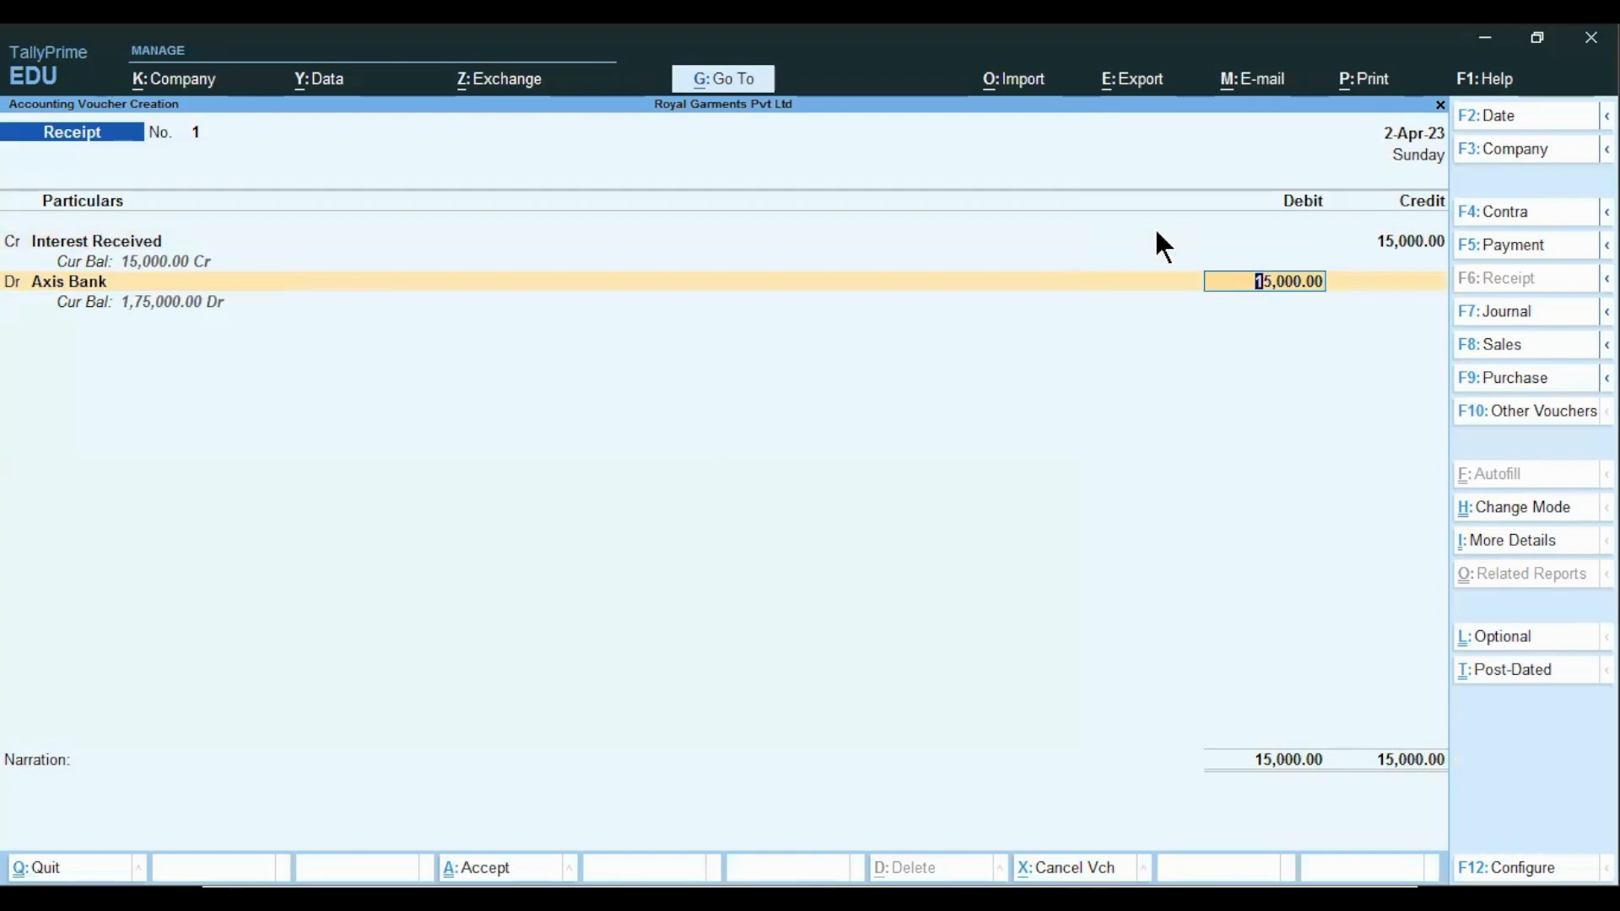
key("Return")
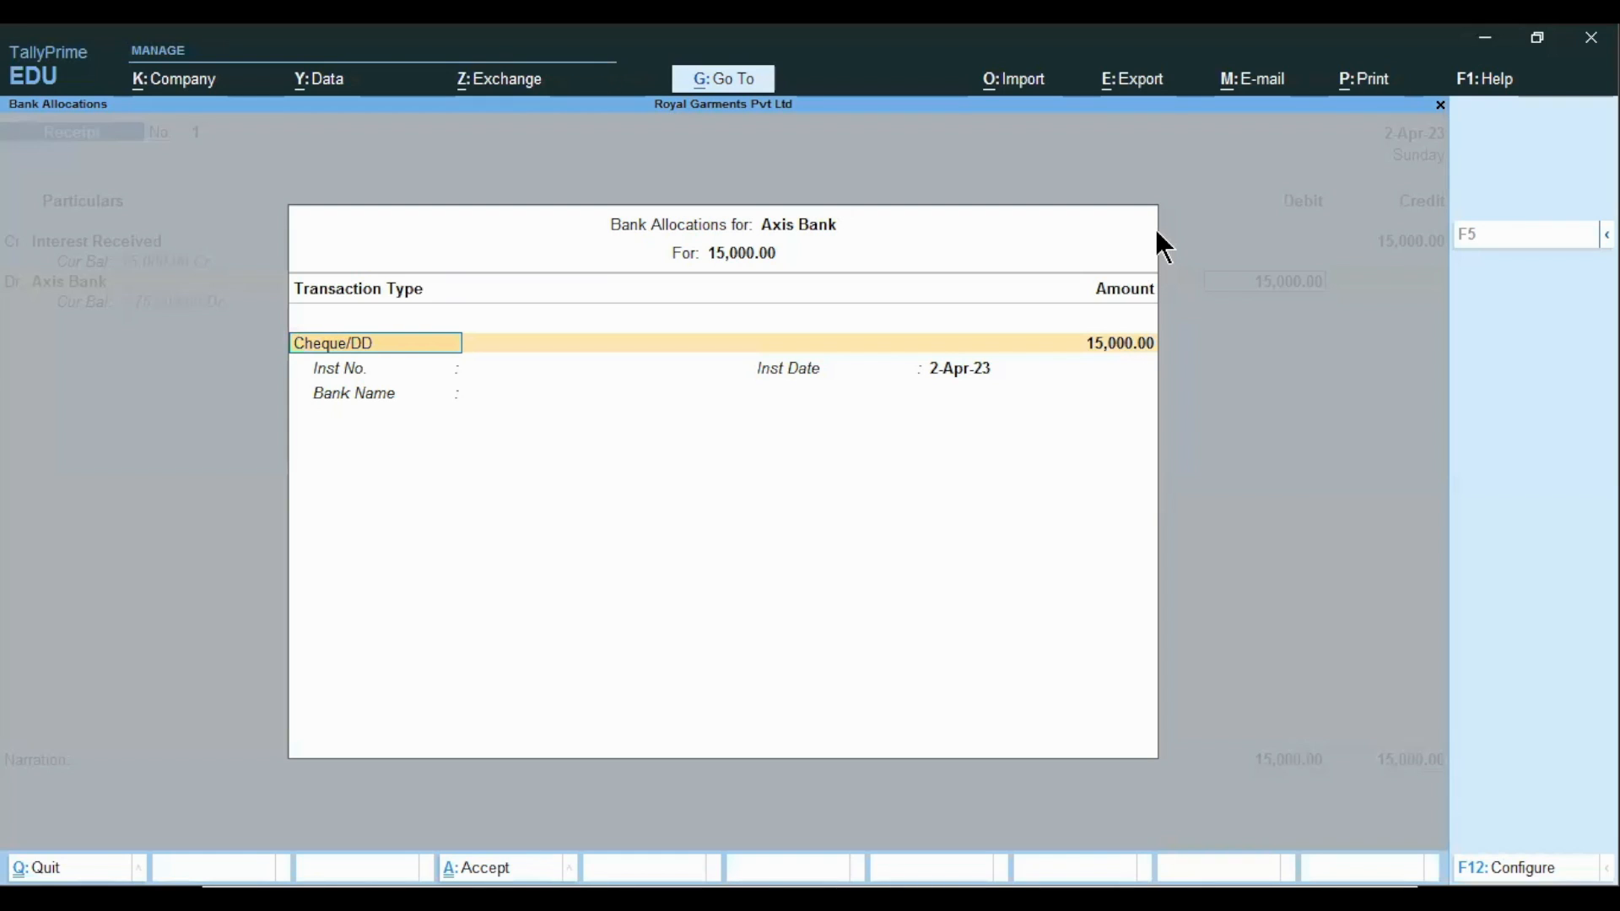
key("Return")
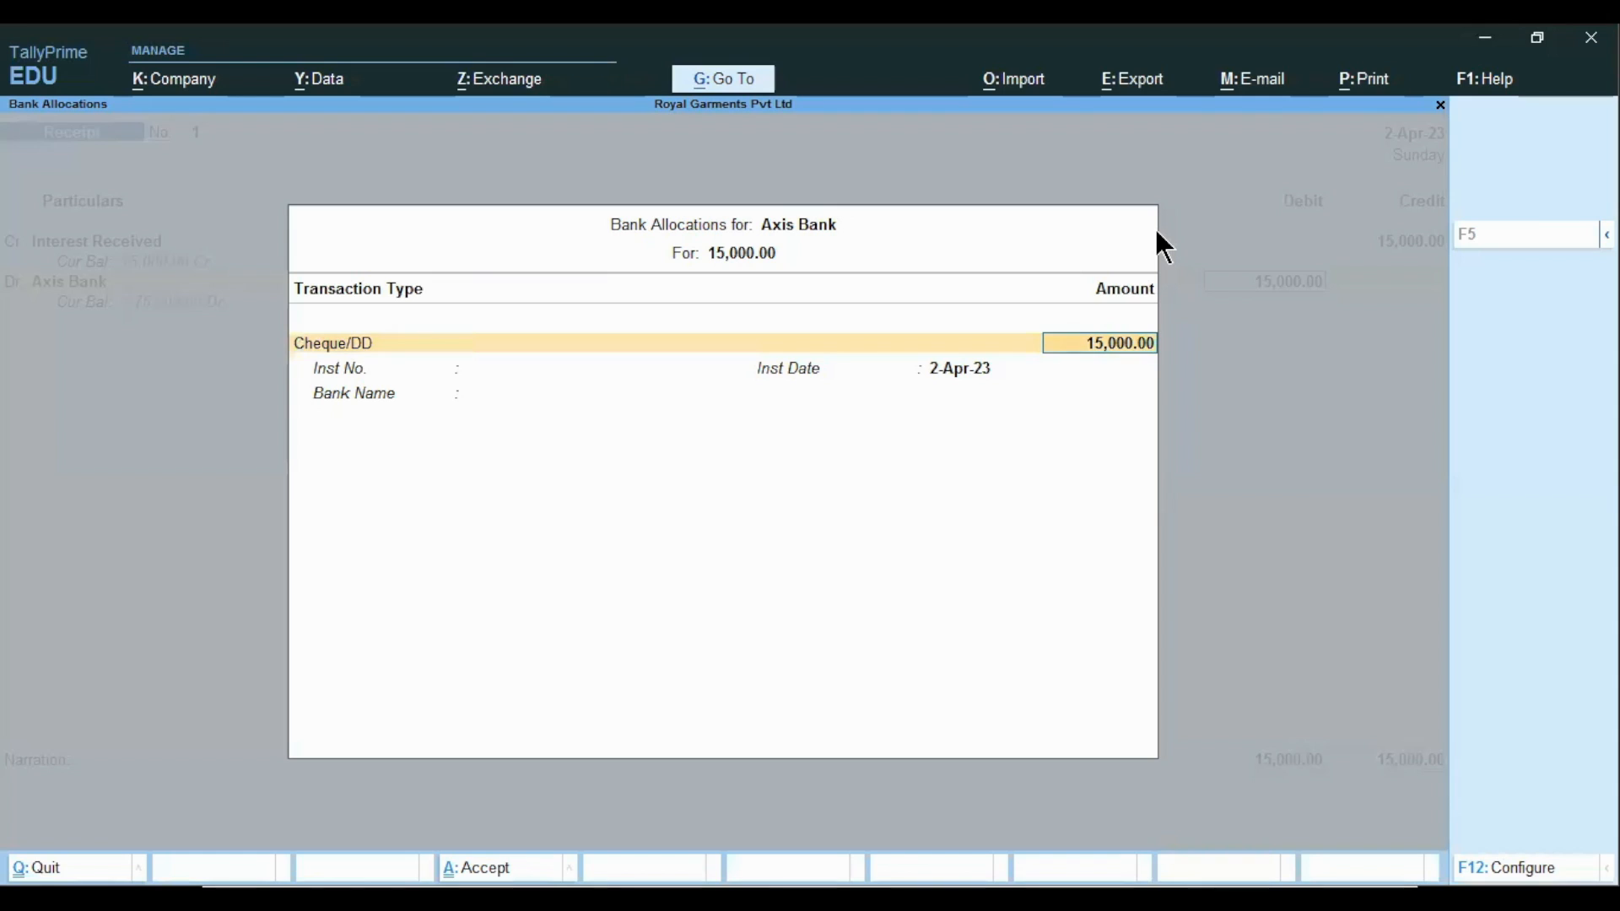
key("Return")
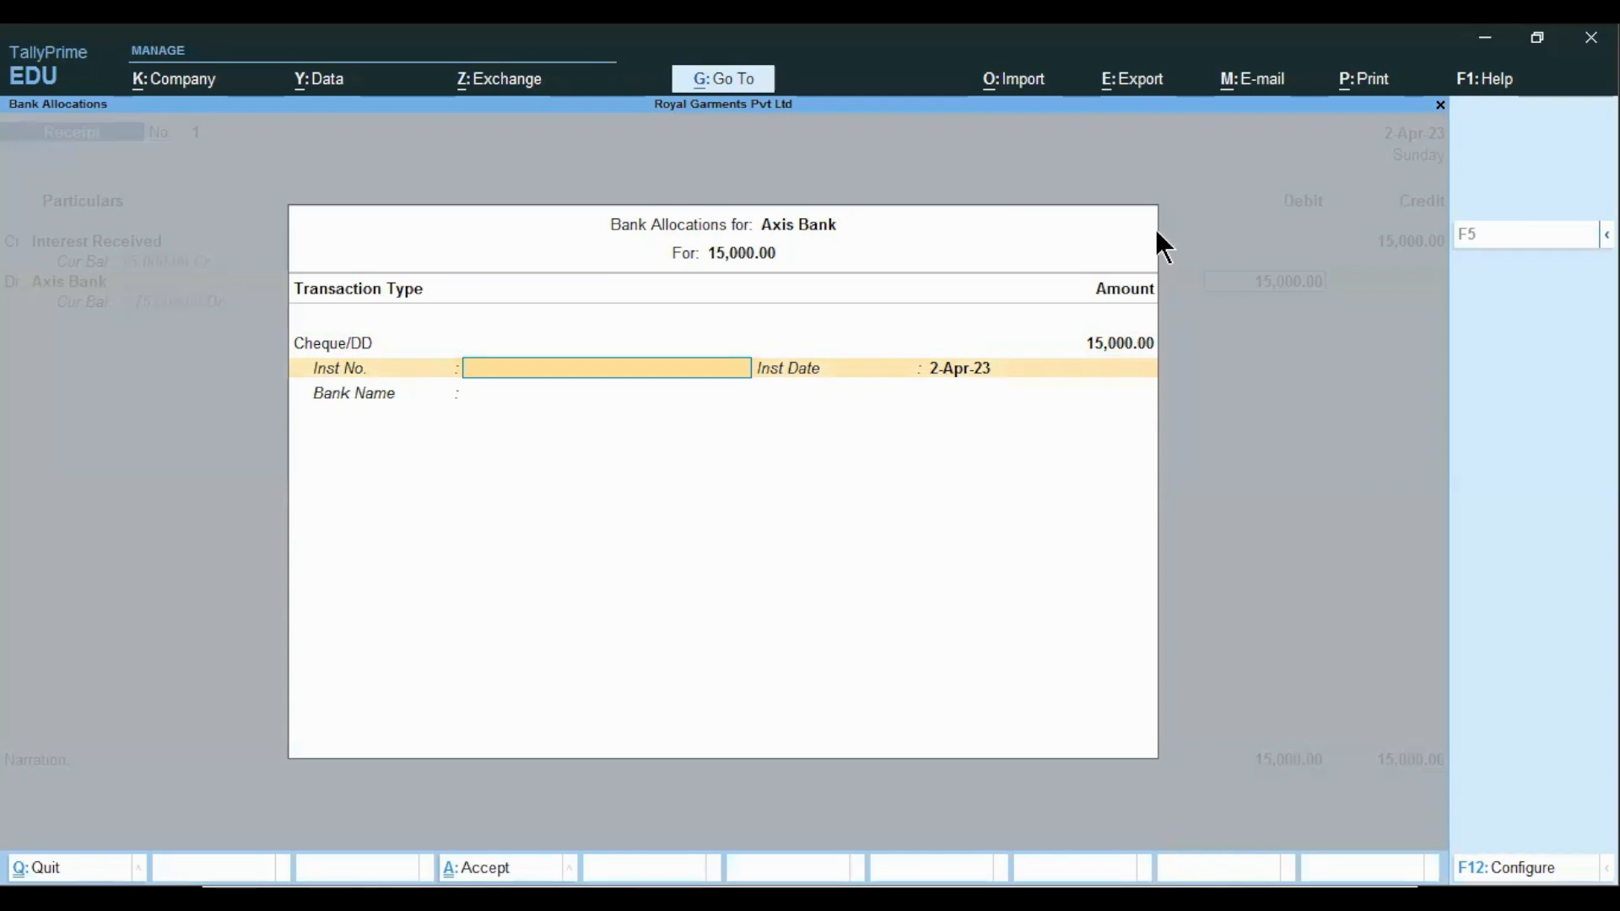
- Enter the cheque's instrument number and set the instrument date to 1.4.2023 in the bank allocations
type("230989")
key("Return")
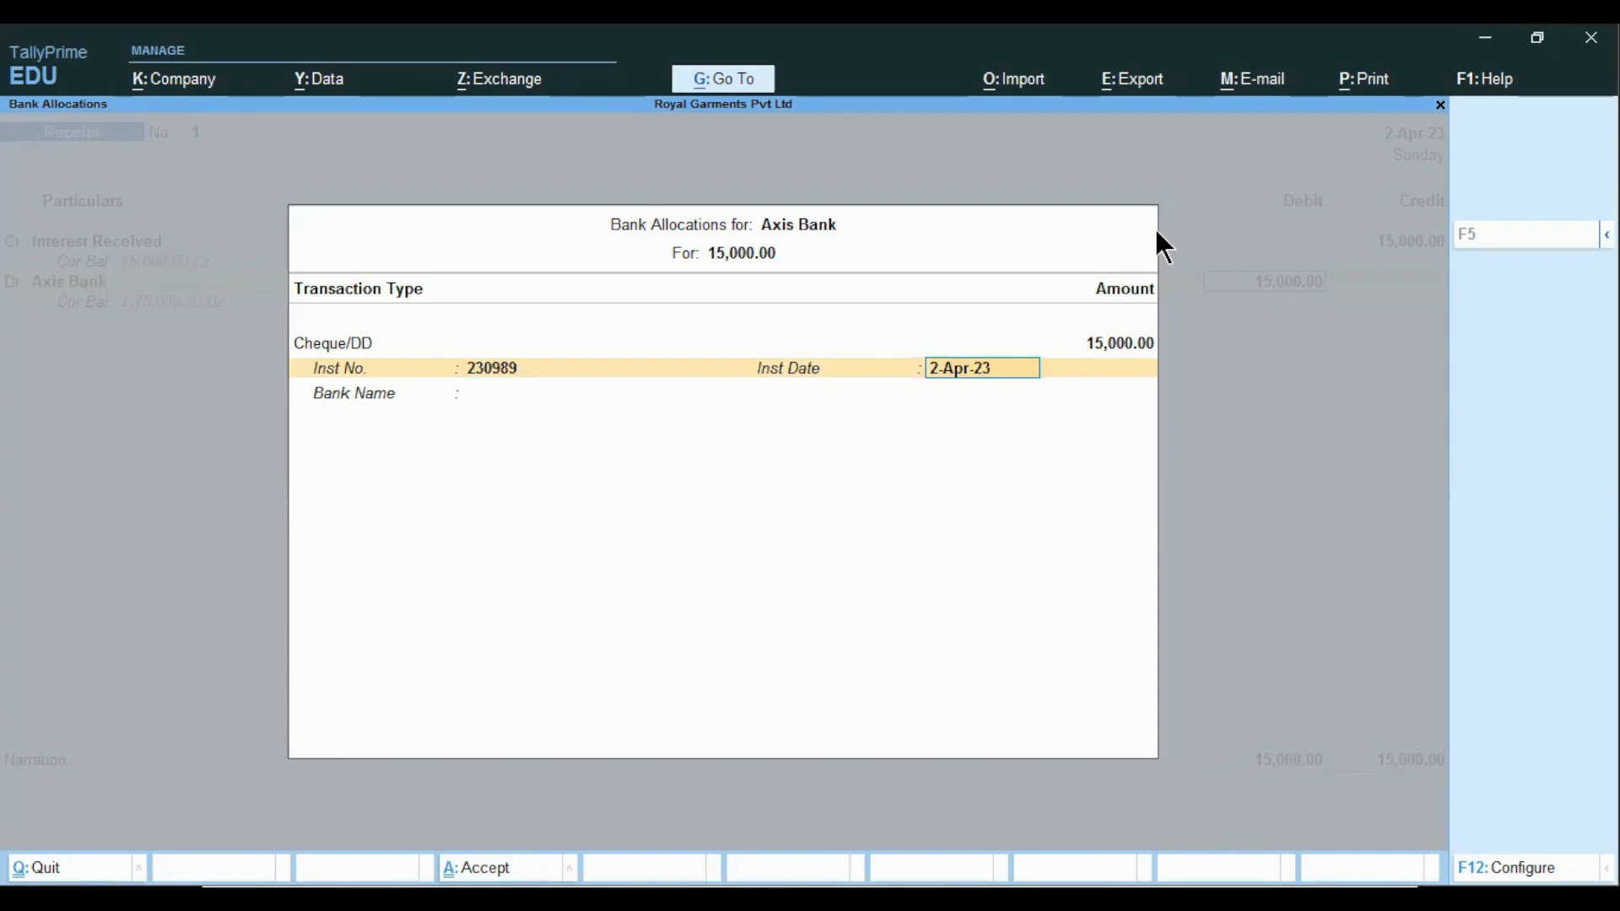
type("1.4.2023")
key("Return")
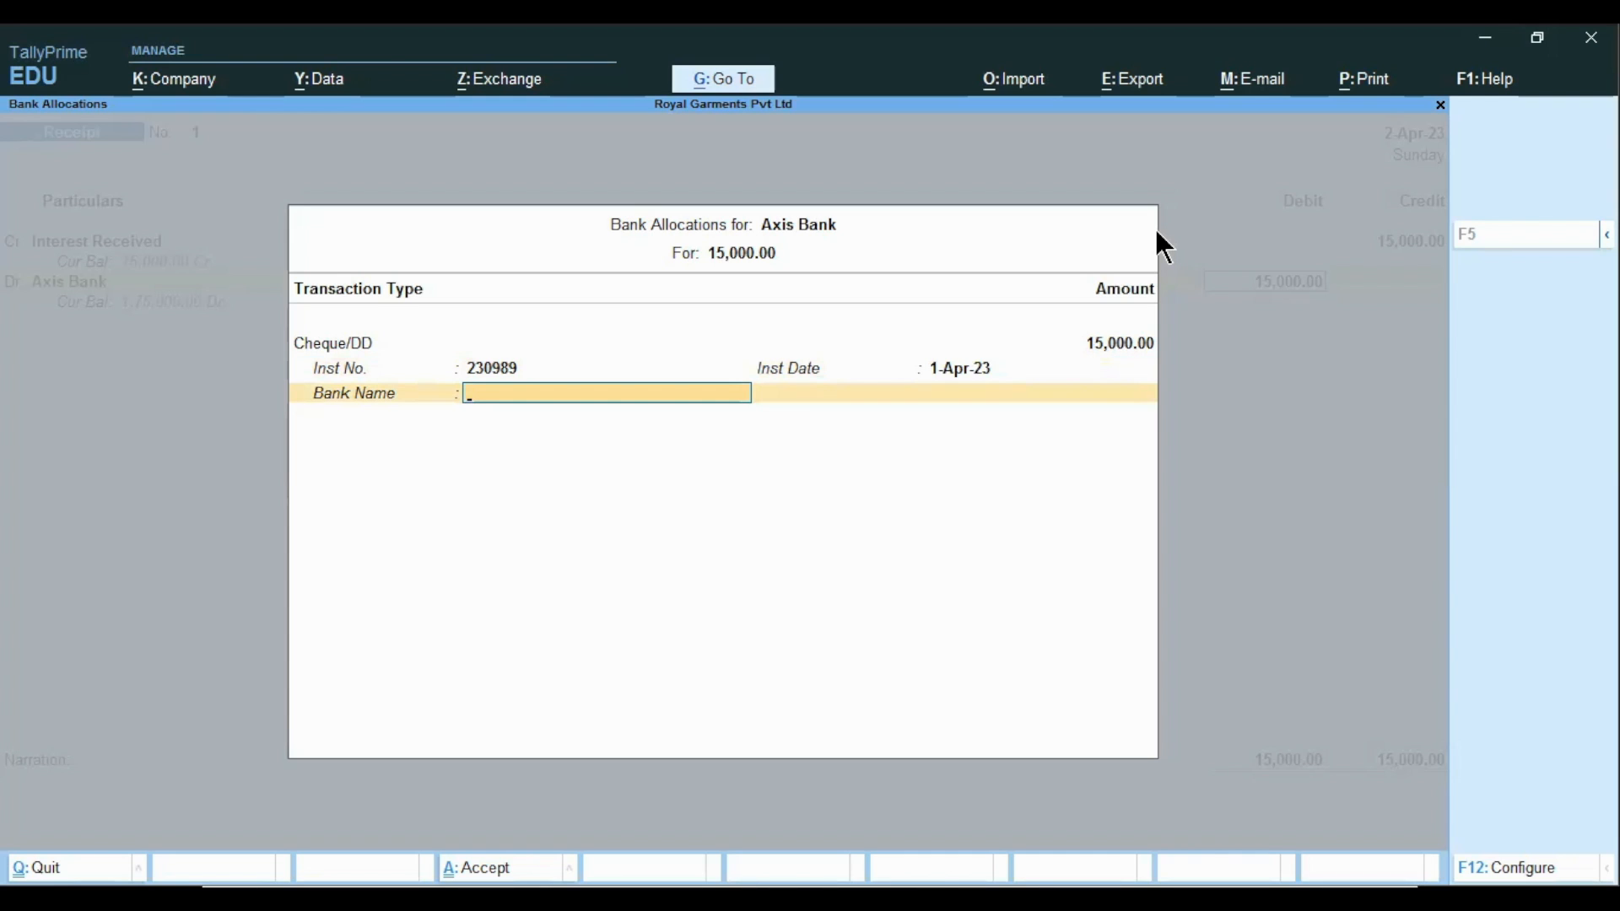
- Specify a custom bank name for the cheque in the Axis Bank allocation, entering SBI Bank
type("A")
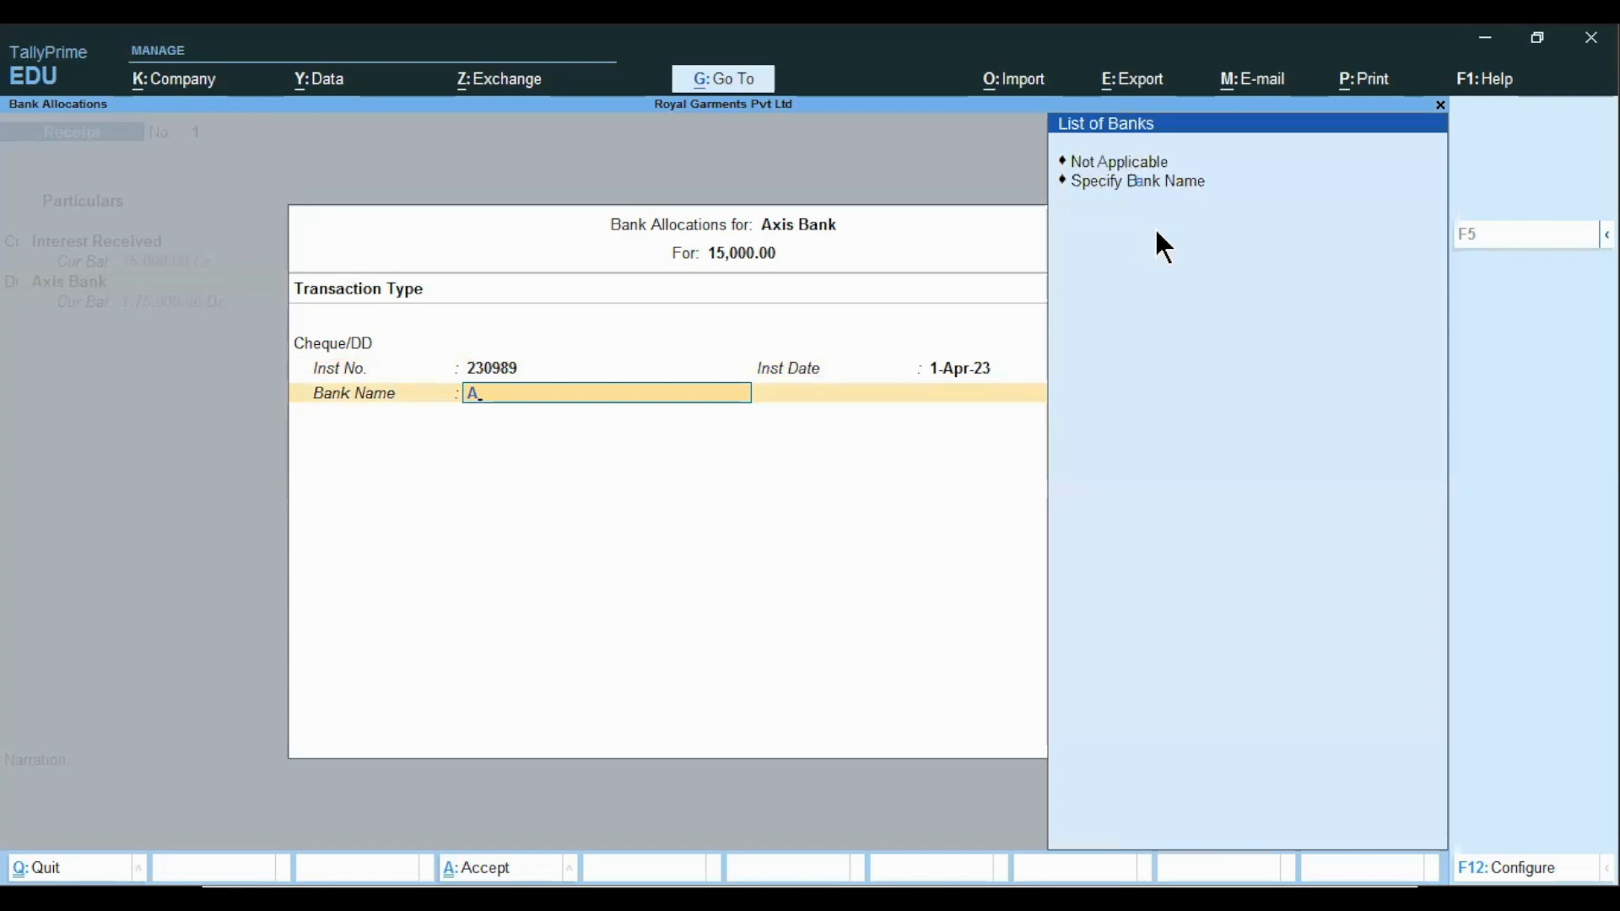
key("Return")
key("Down")
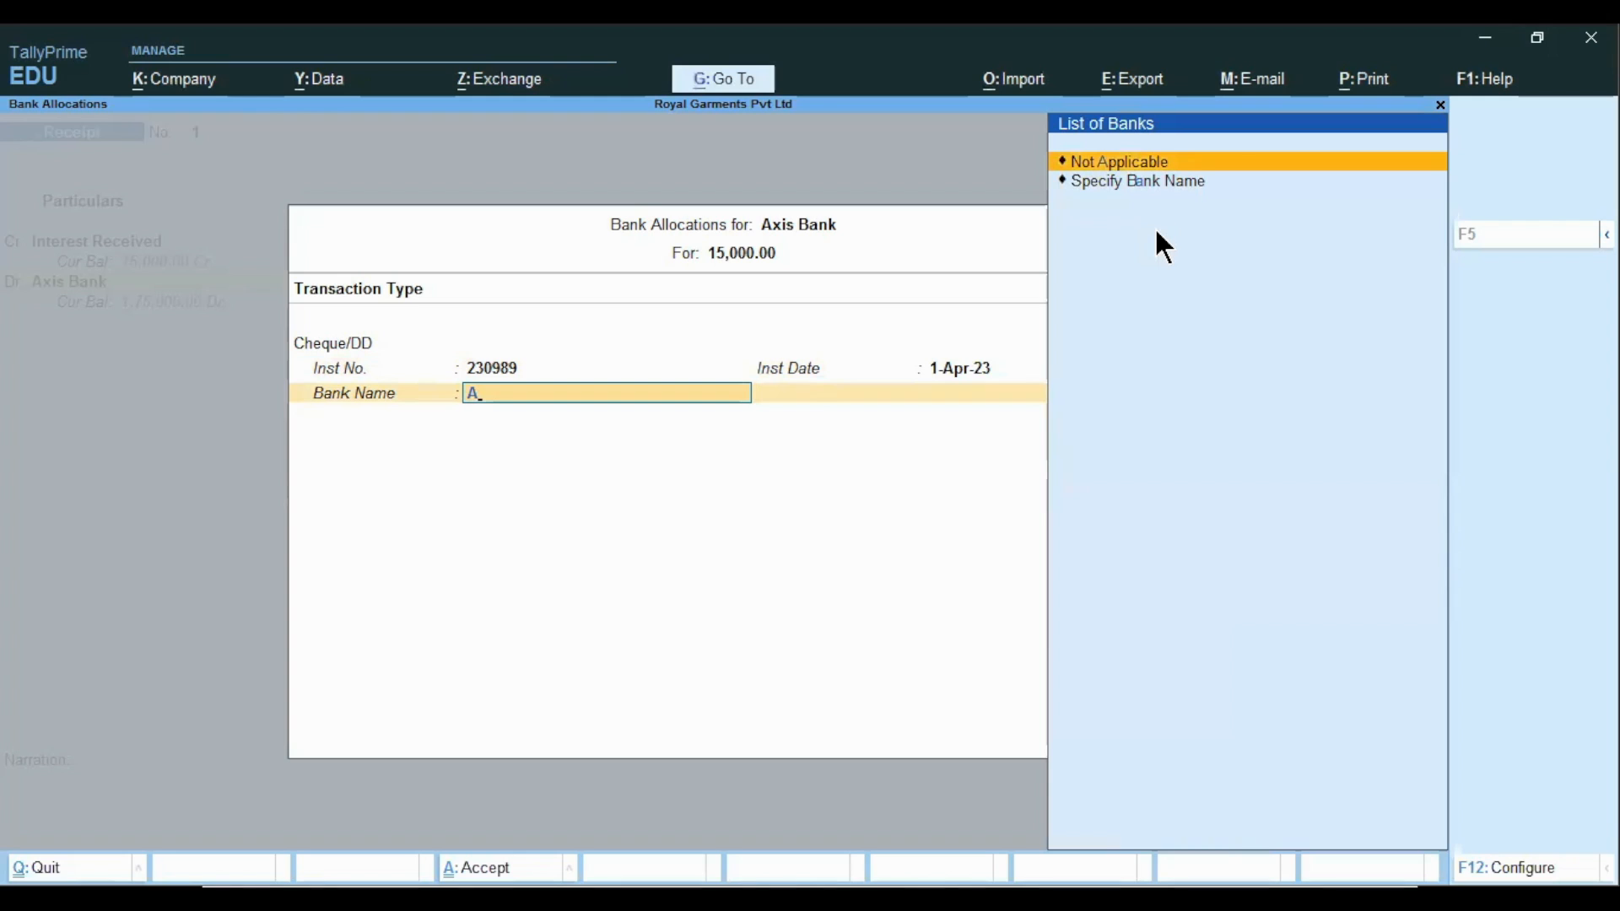
key("Down")
key("Return")
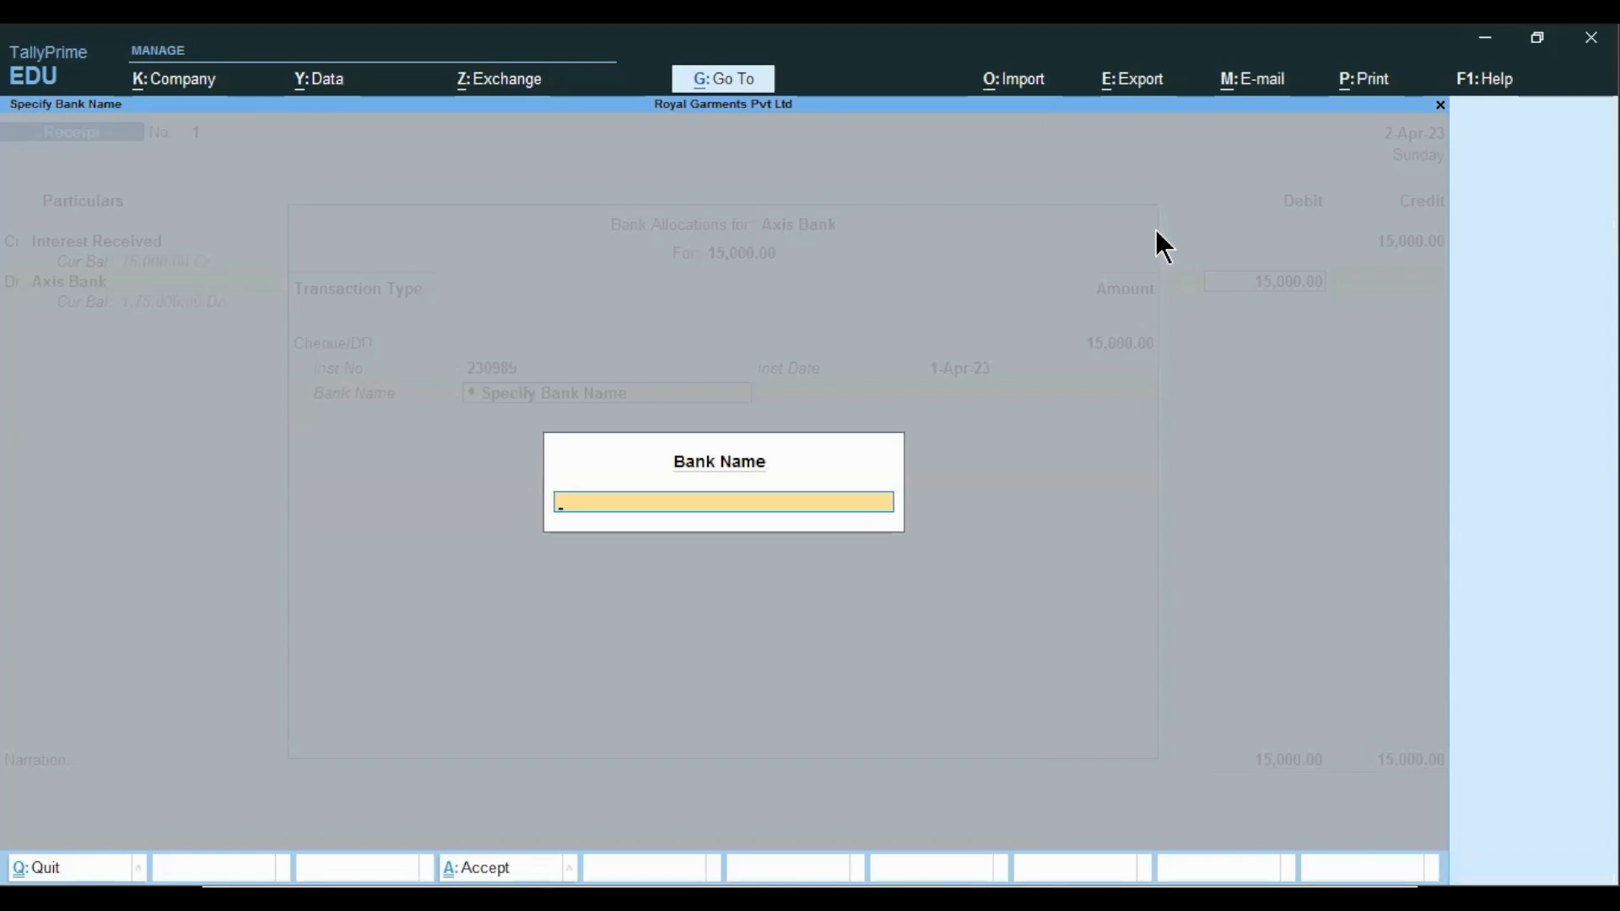
type("SBI Bank,")
key("Return")
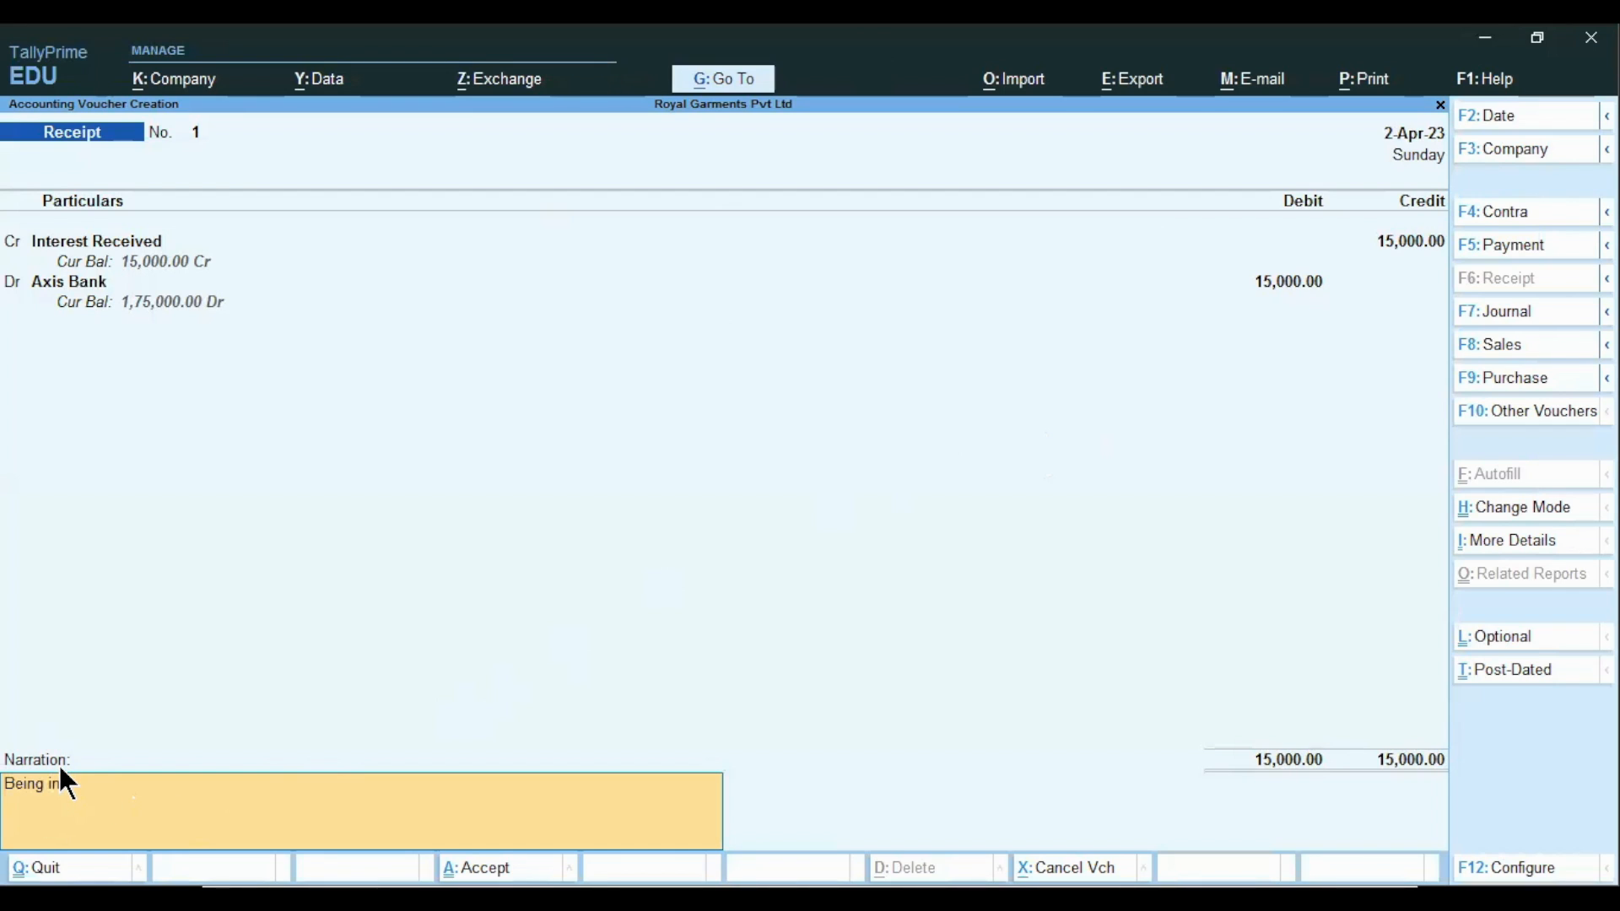
- Complete the narration for the interest received and save the receipt voucher
type("eived")
key("Return")
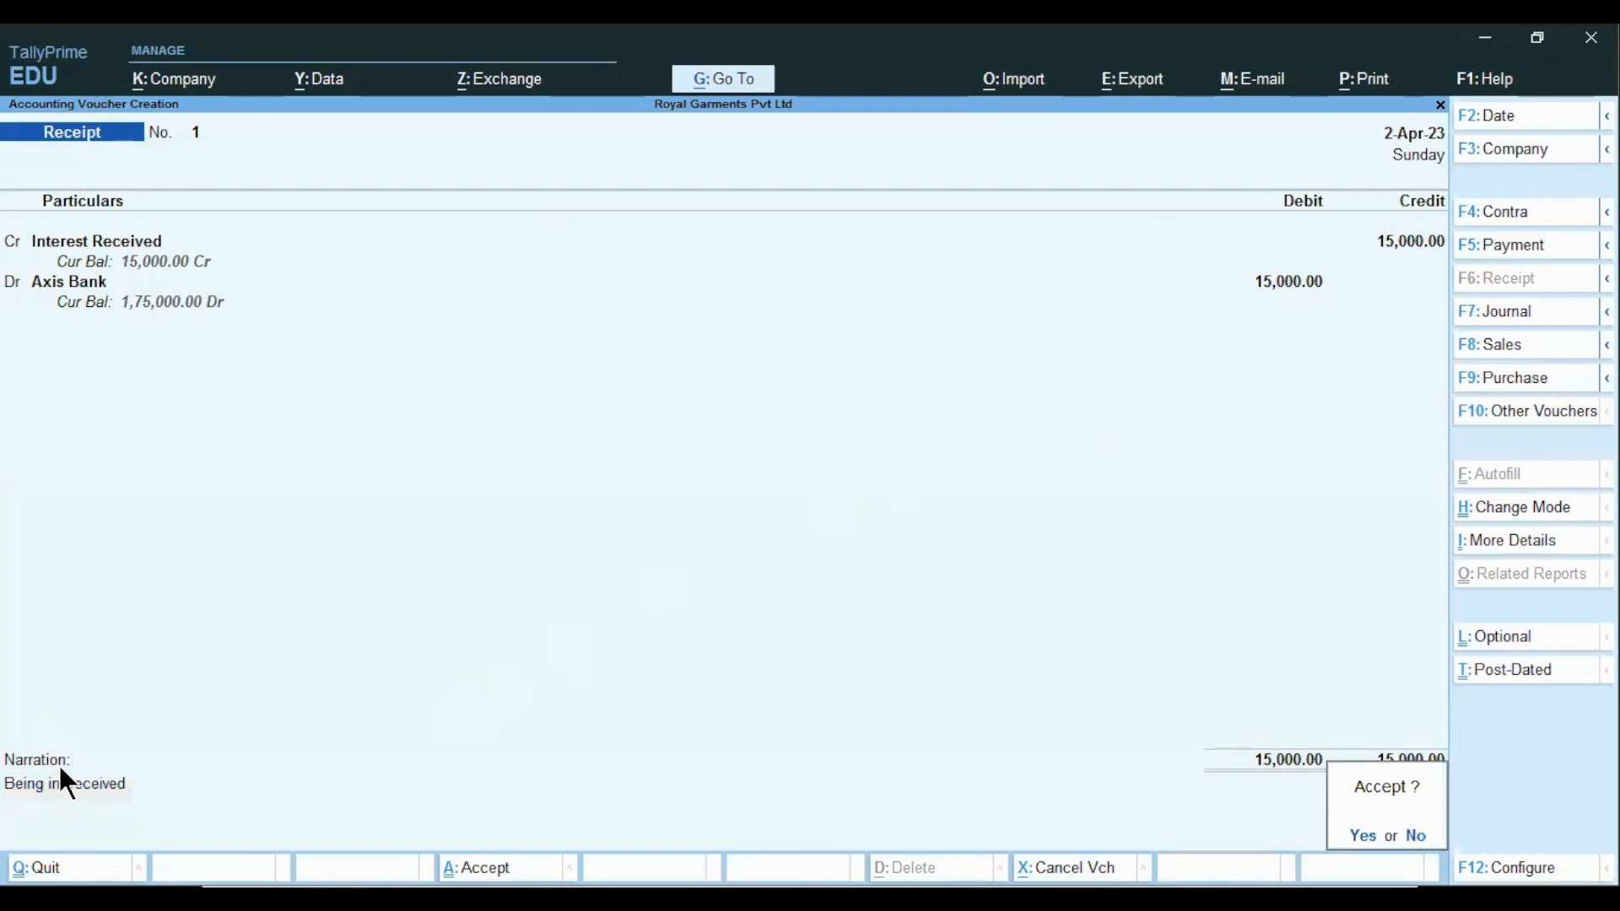
key("Return")
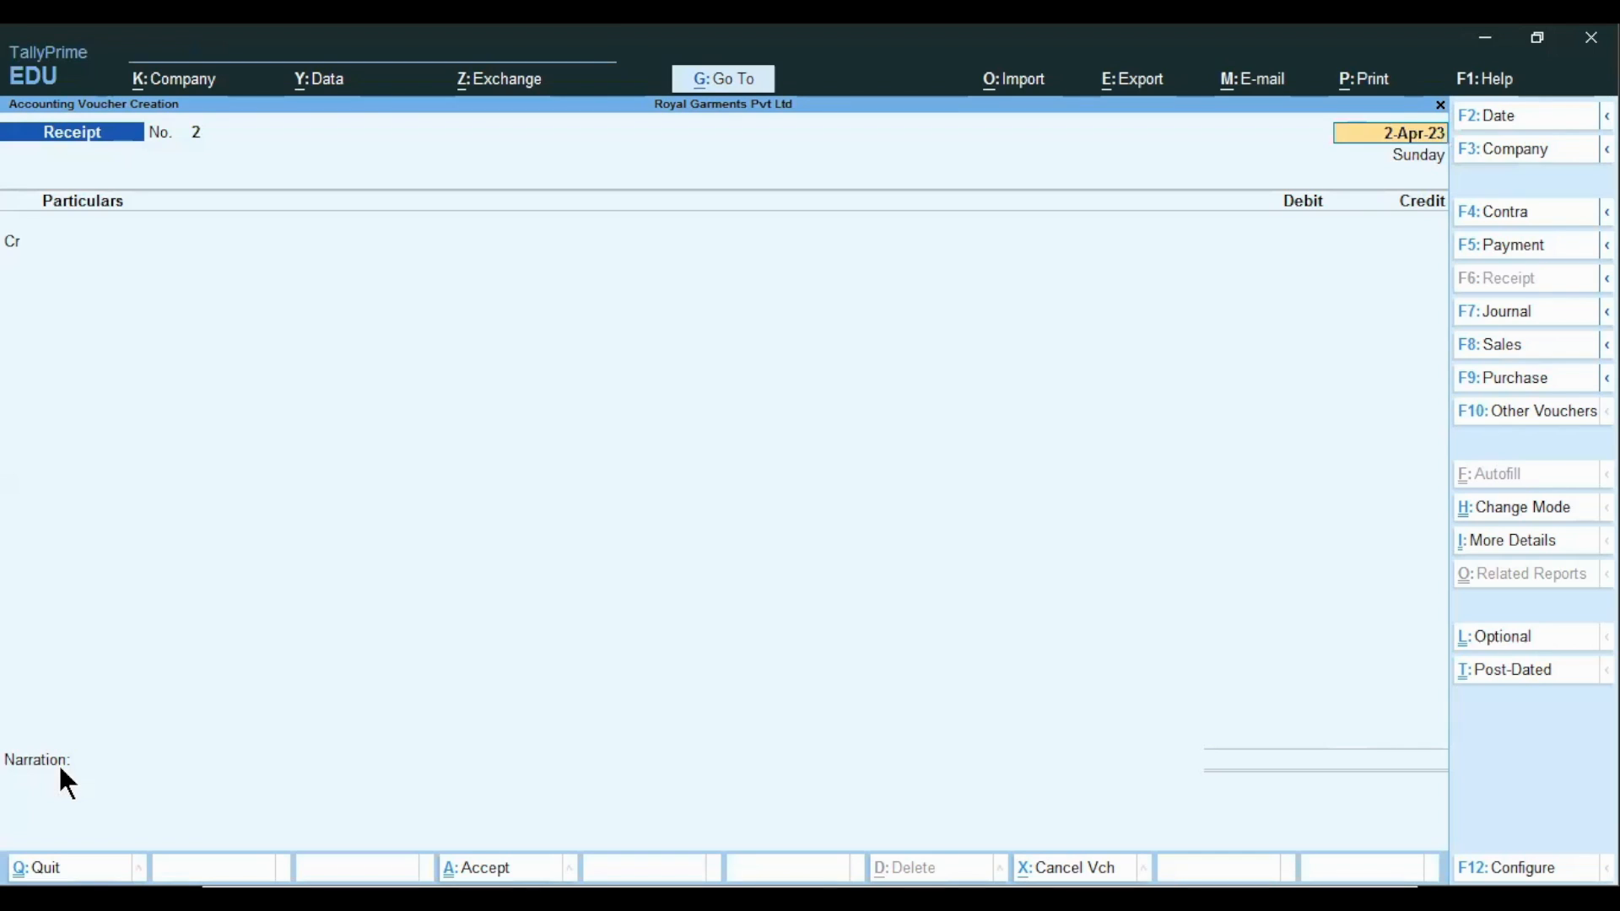
- Review the journal voucher slide in the slideshow and open a journal voucher in TallyPrime
key("alt")
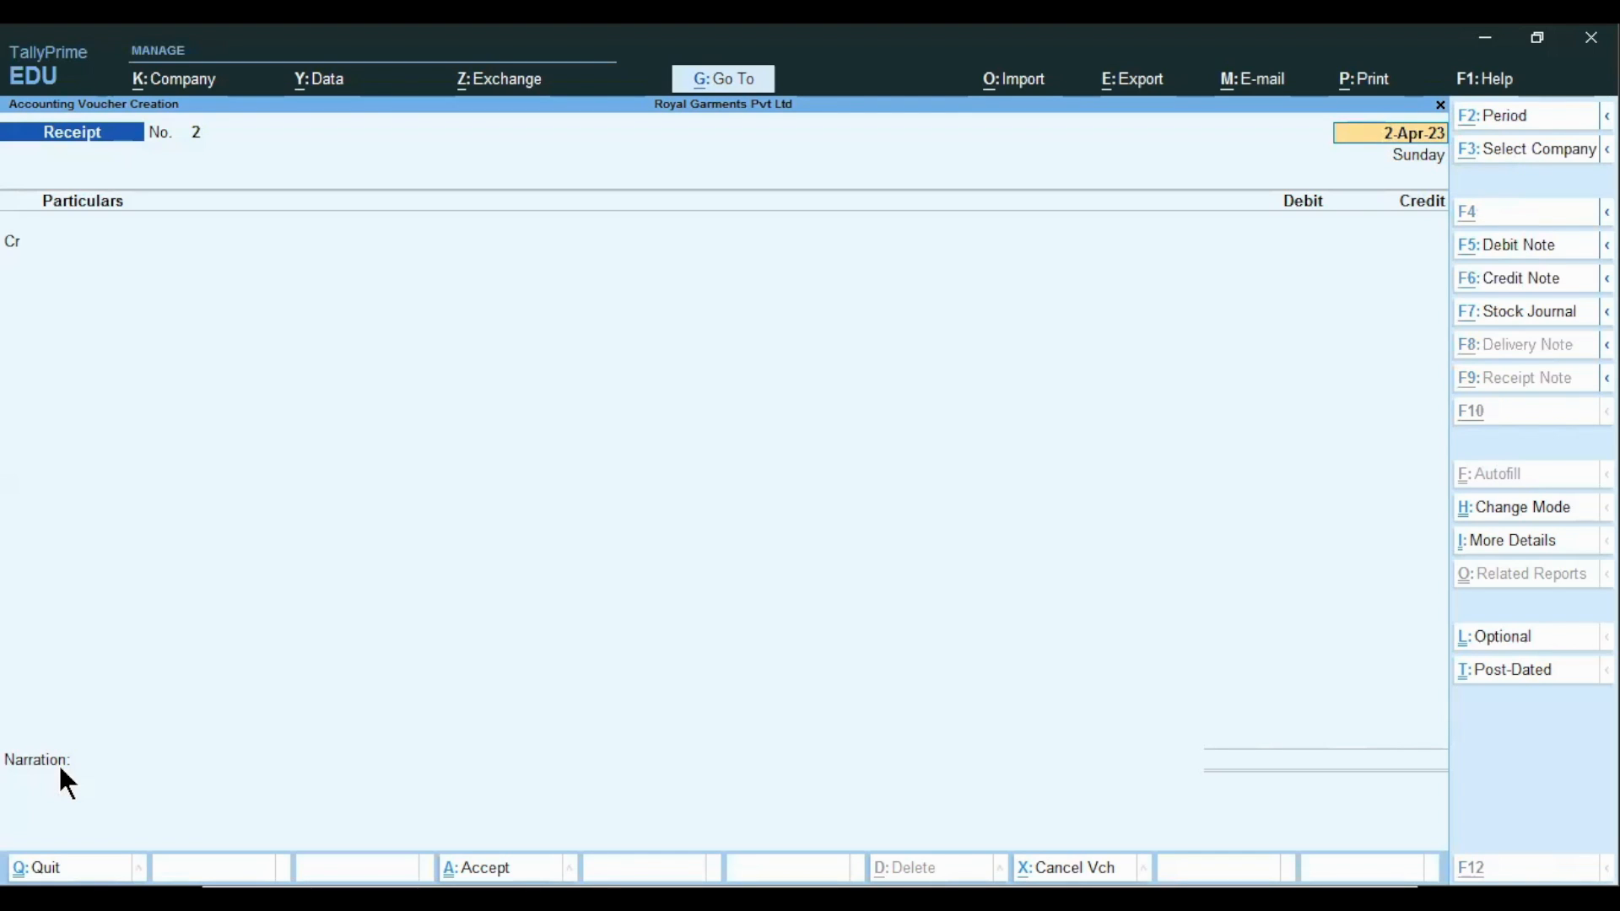
key("alt+Tab")
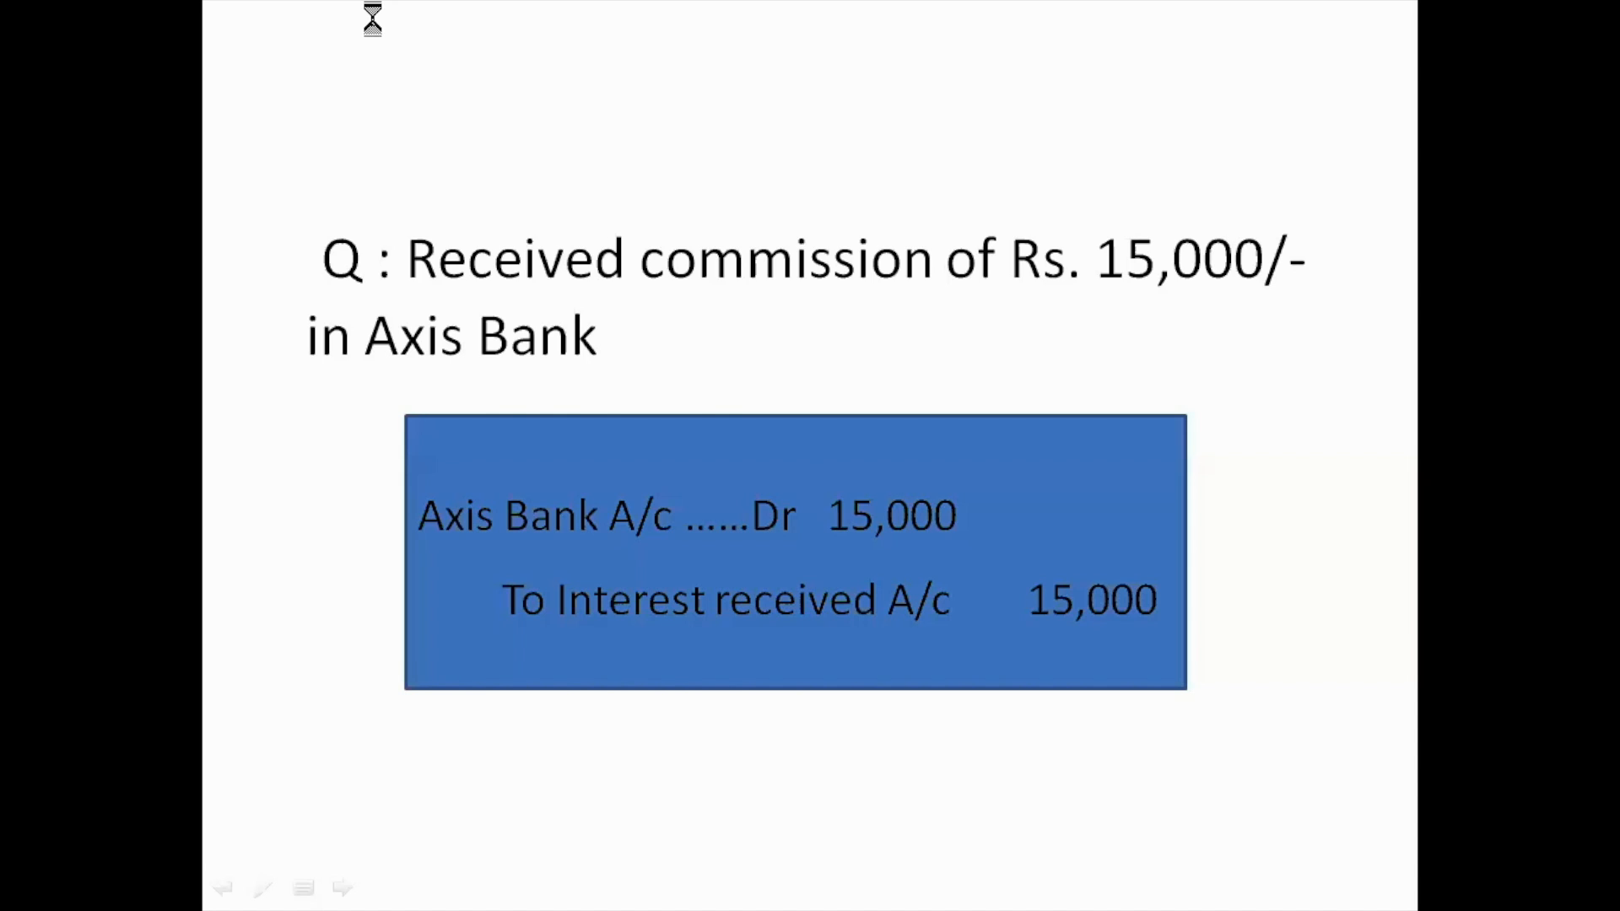
key("Right")
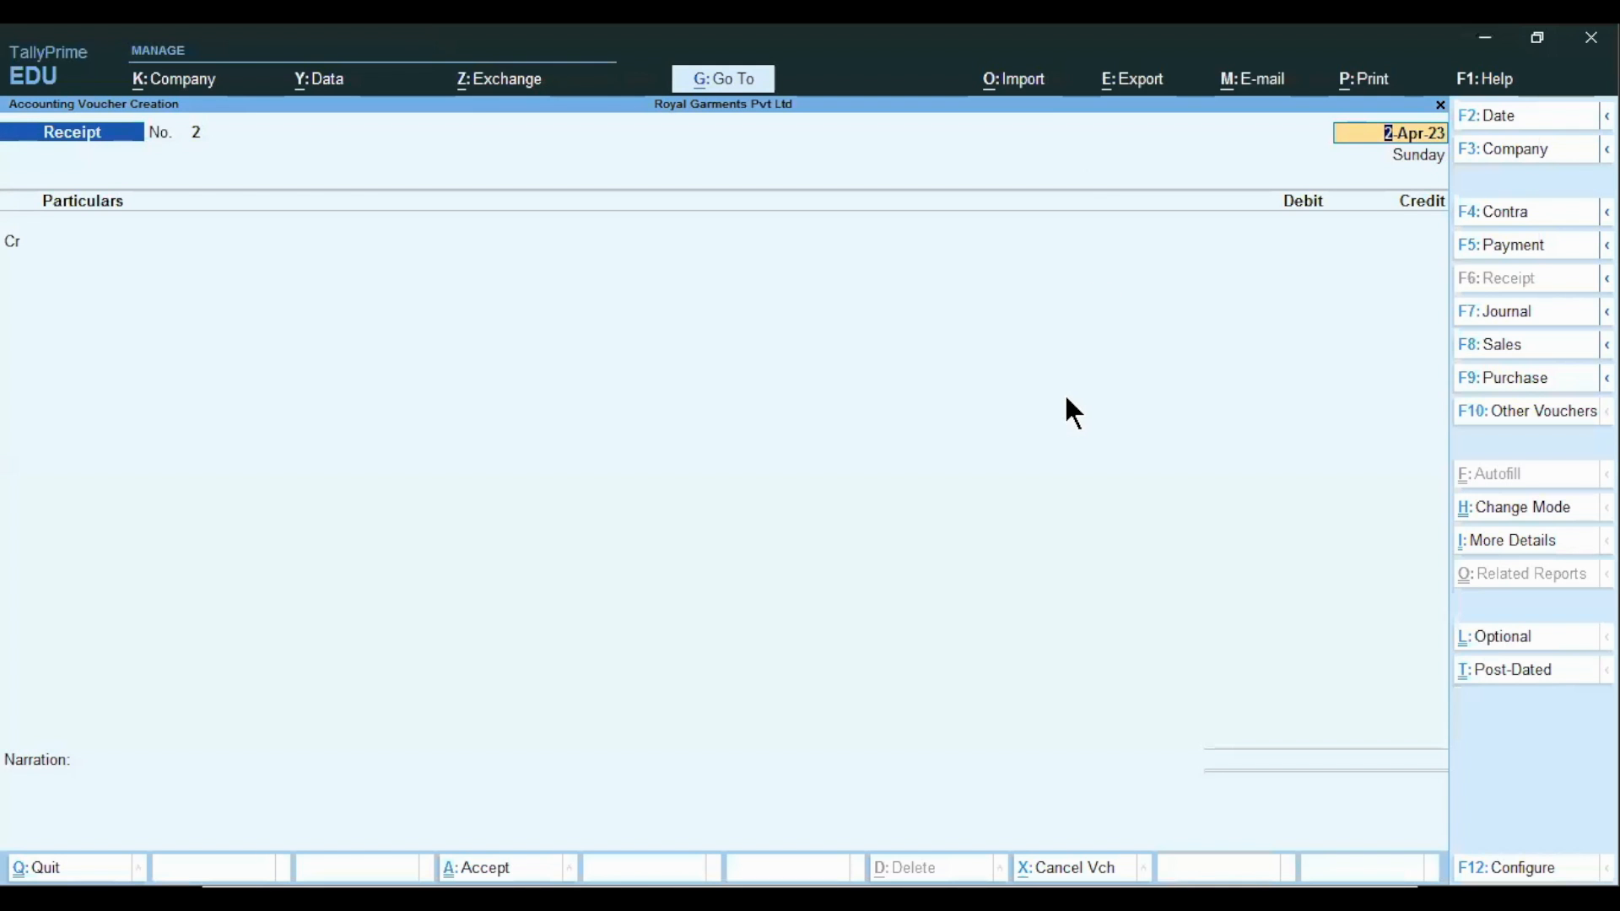
left_click(1495, 310)
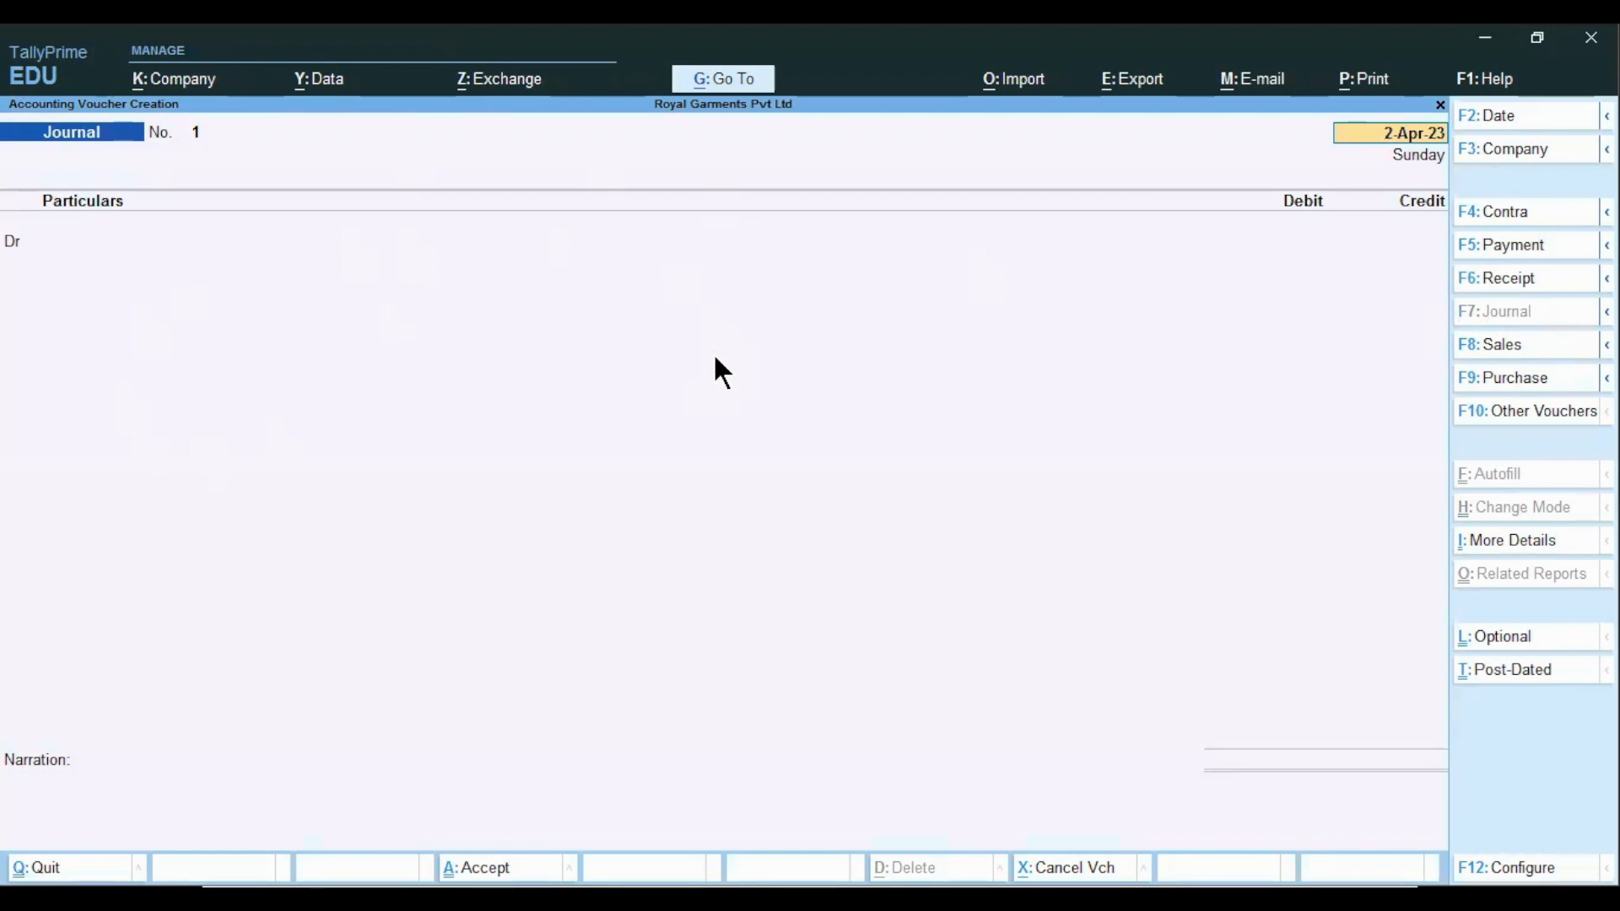
key("ctrl")
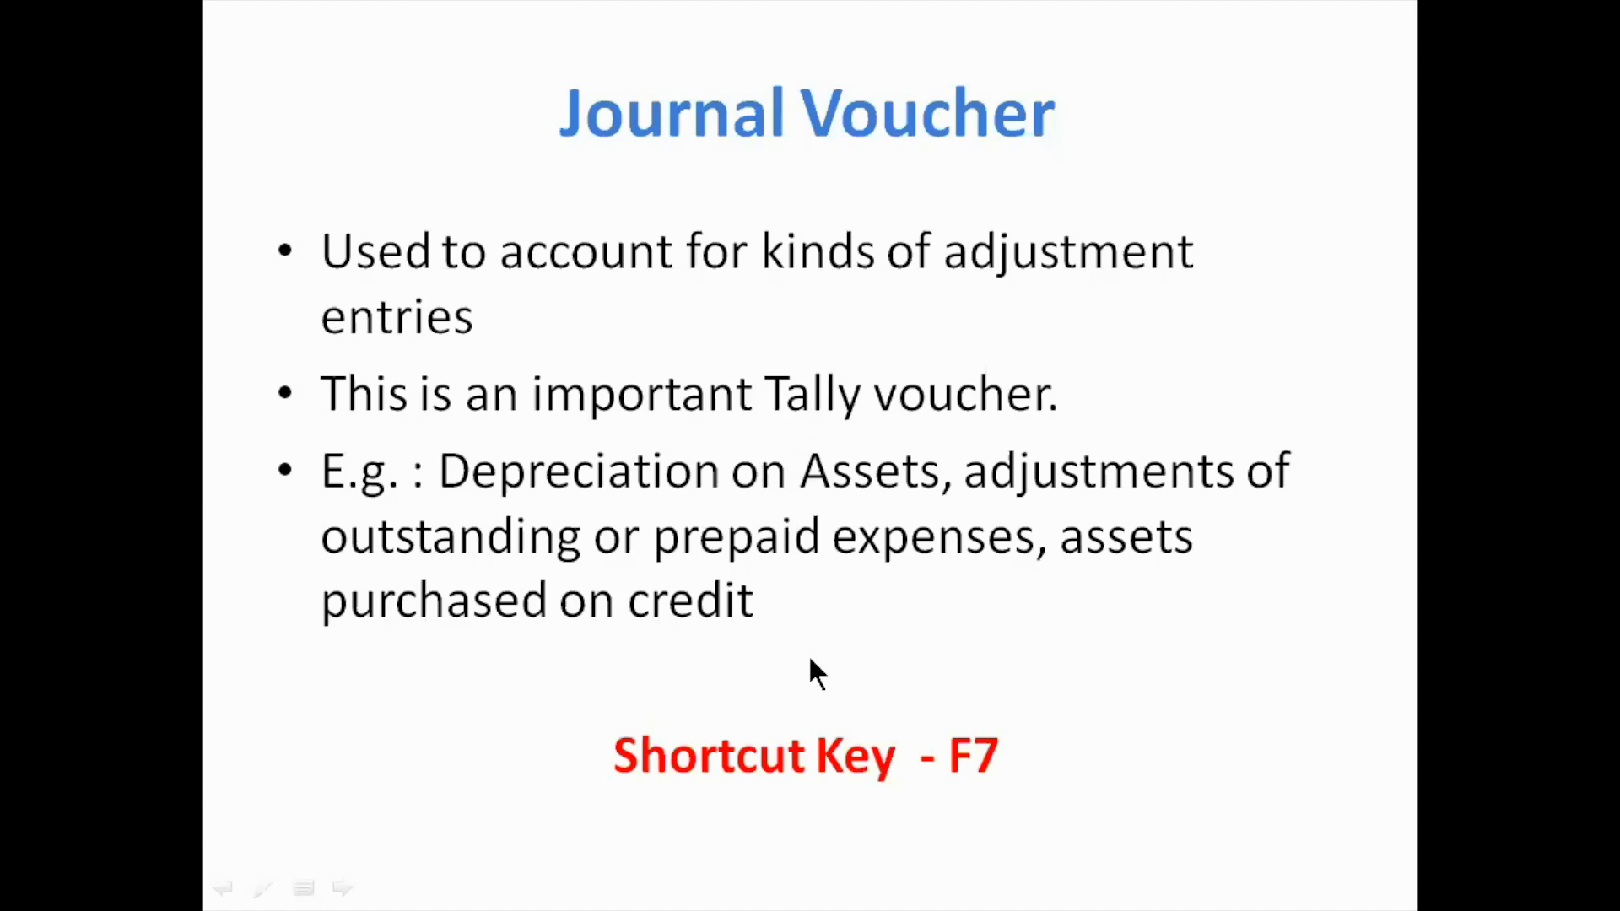
left_click(811, 669)
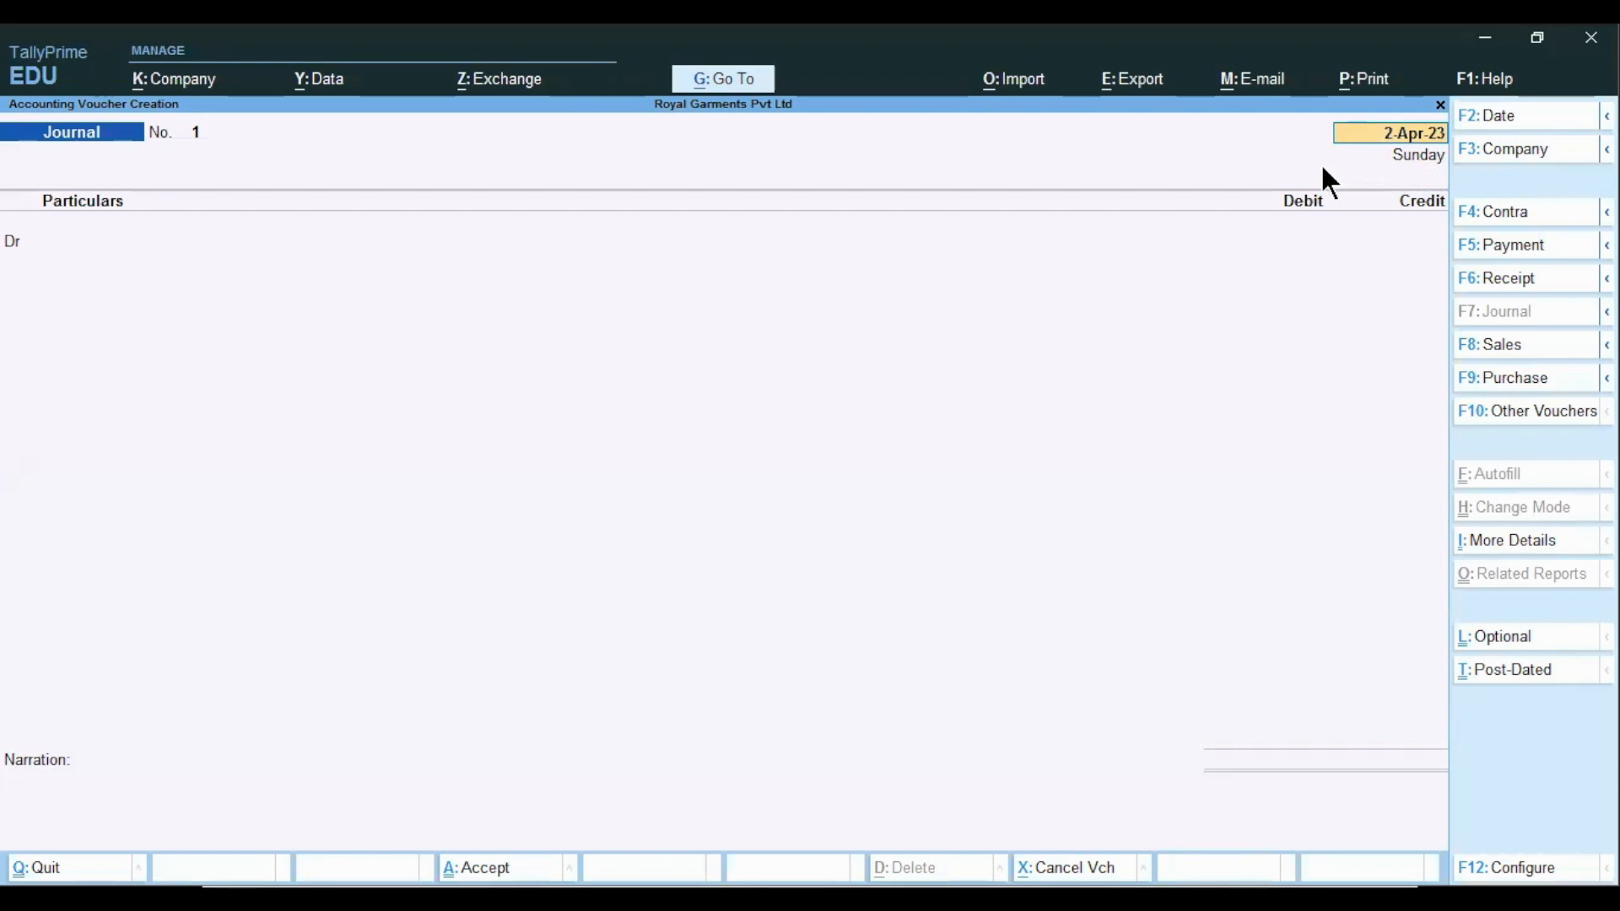
- Set the journal voucher's date to 31.5.2023 and continue to the debit ledger entry
left_click(1518, 118)
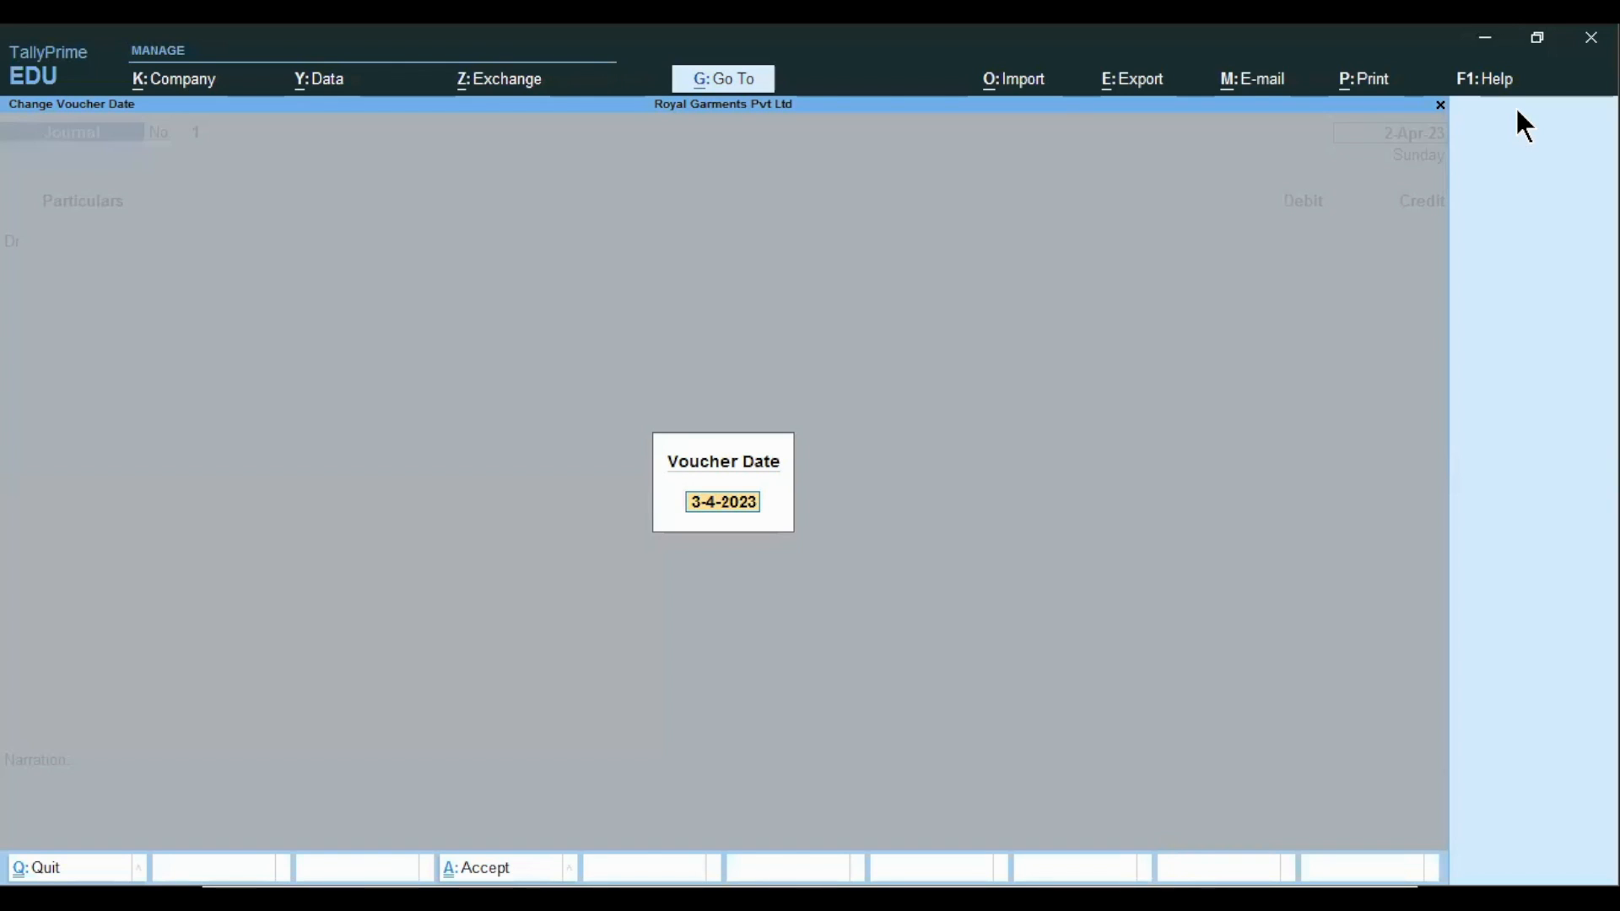
type("31.5.2023")
key("Return")
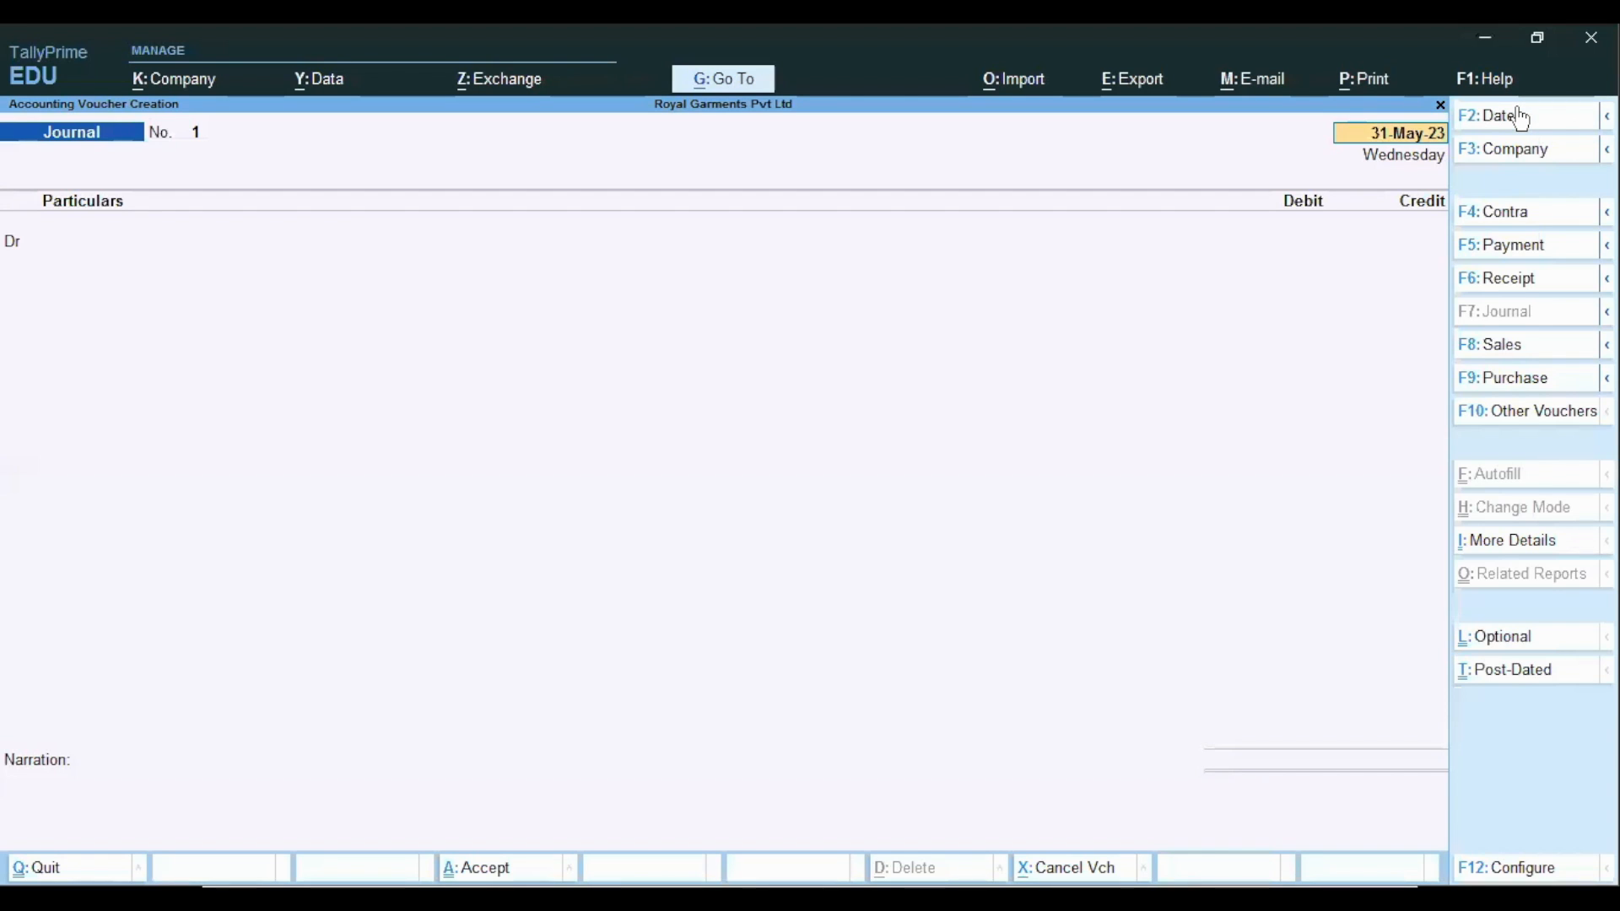
key("Return")
- Check the machinery depreciation entry in the slideshow and create a Depriciation A/c ledger under Indirect Expenses for the journal voucher's debit line
key("ctrl")
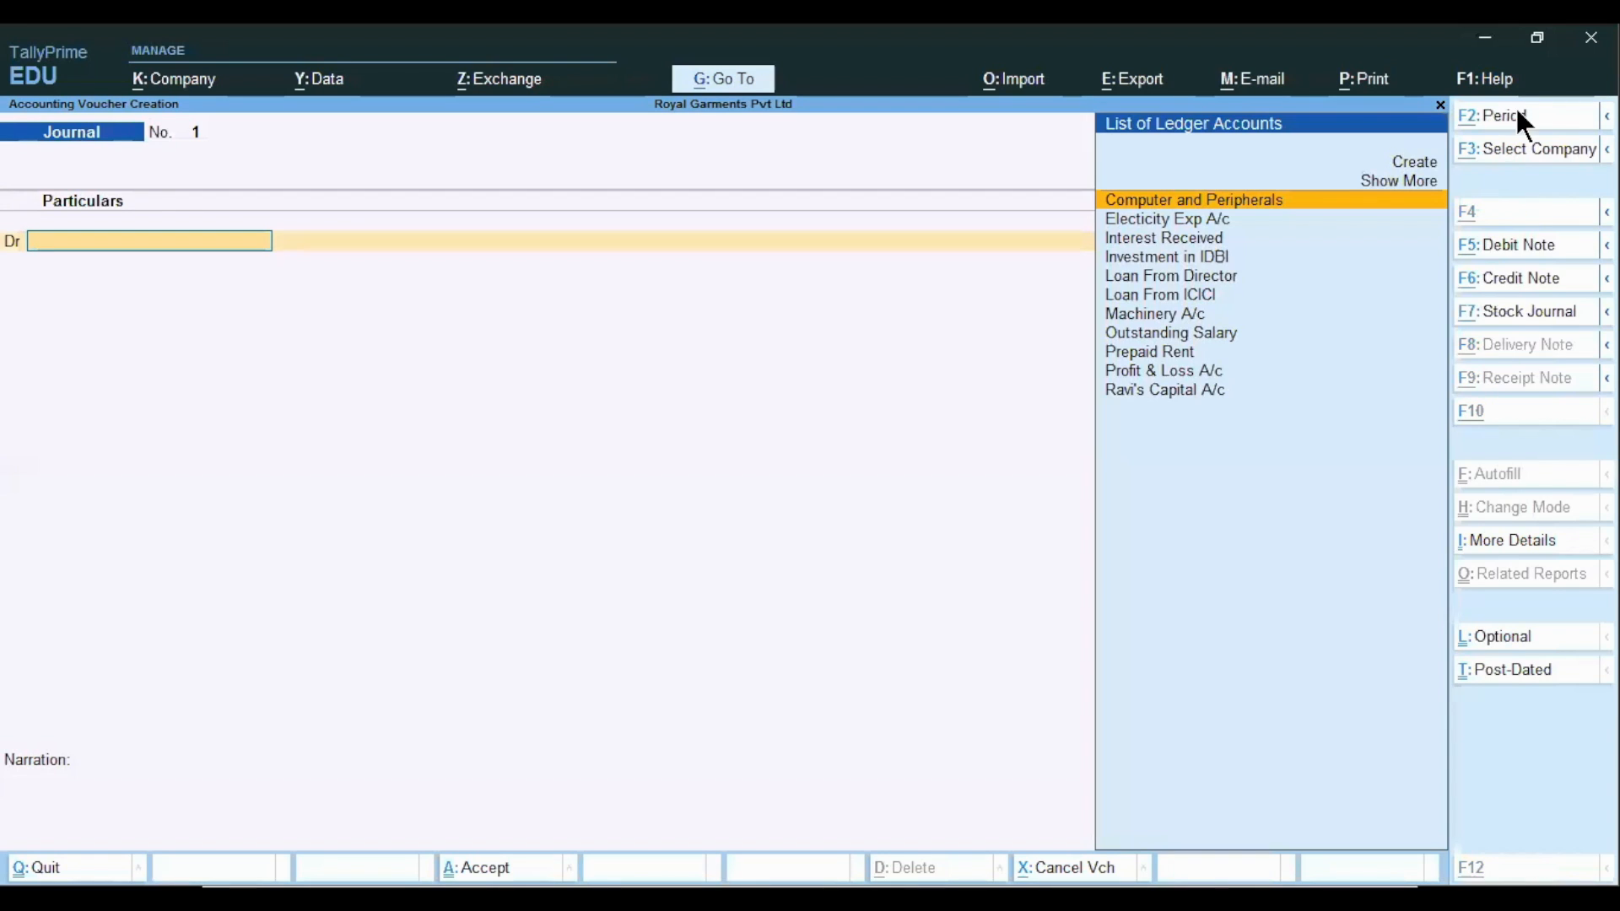
key("alt+Tab")
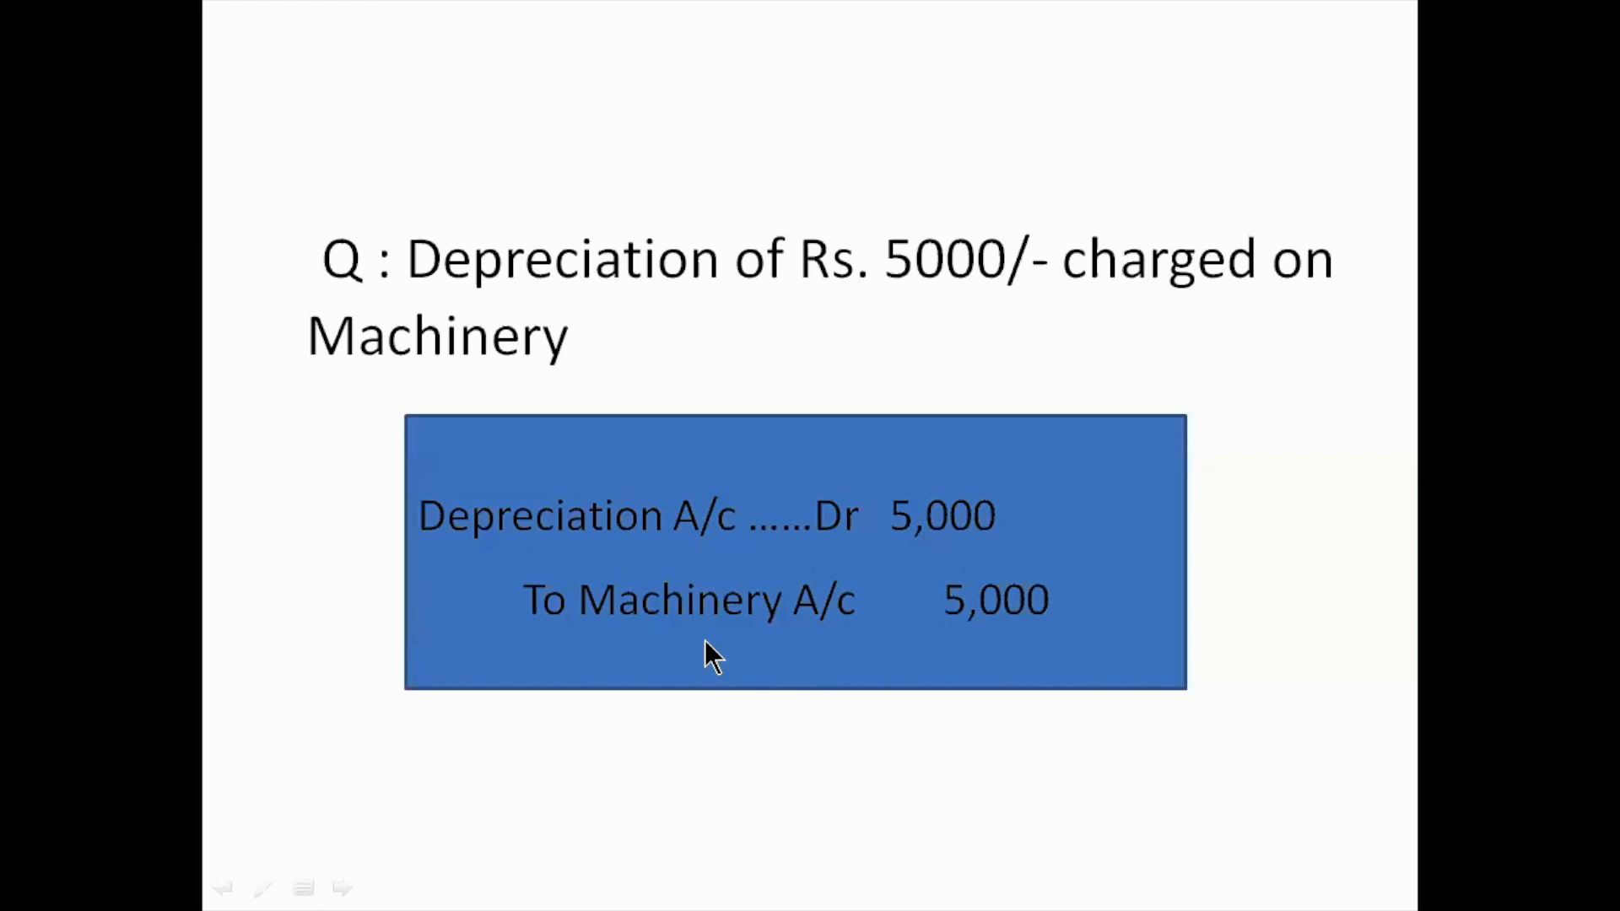
key("alt+Tab")
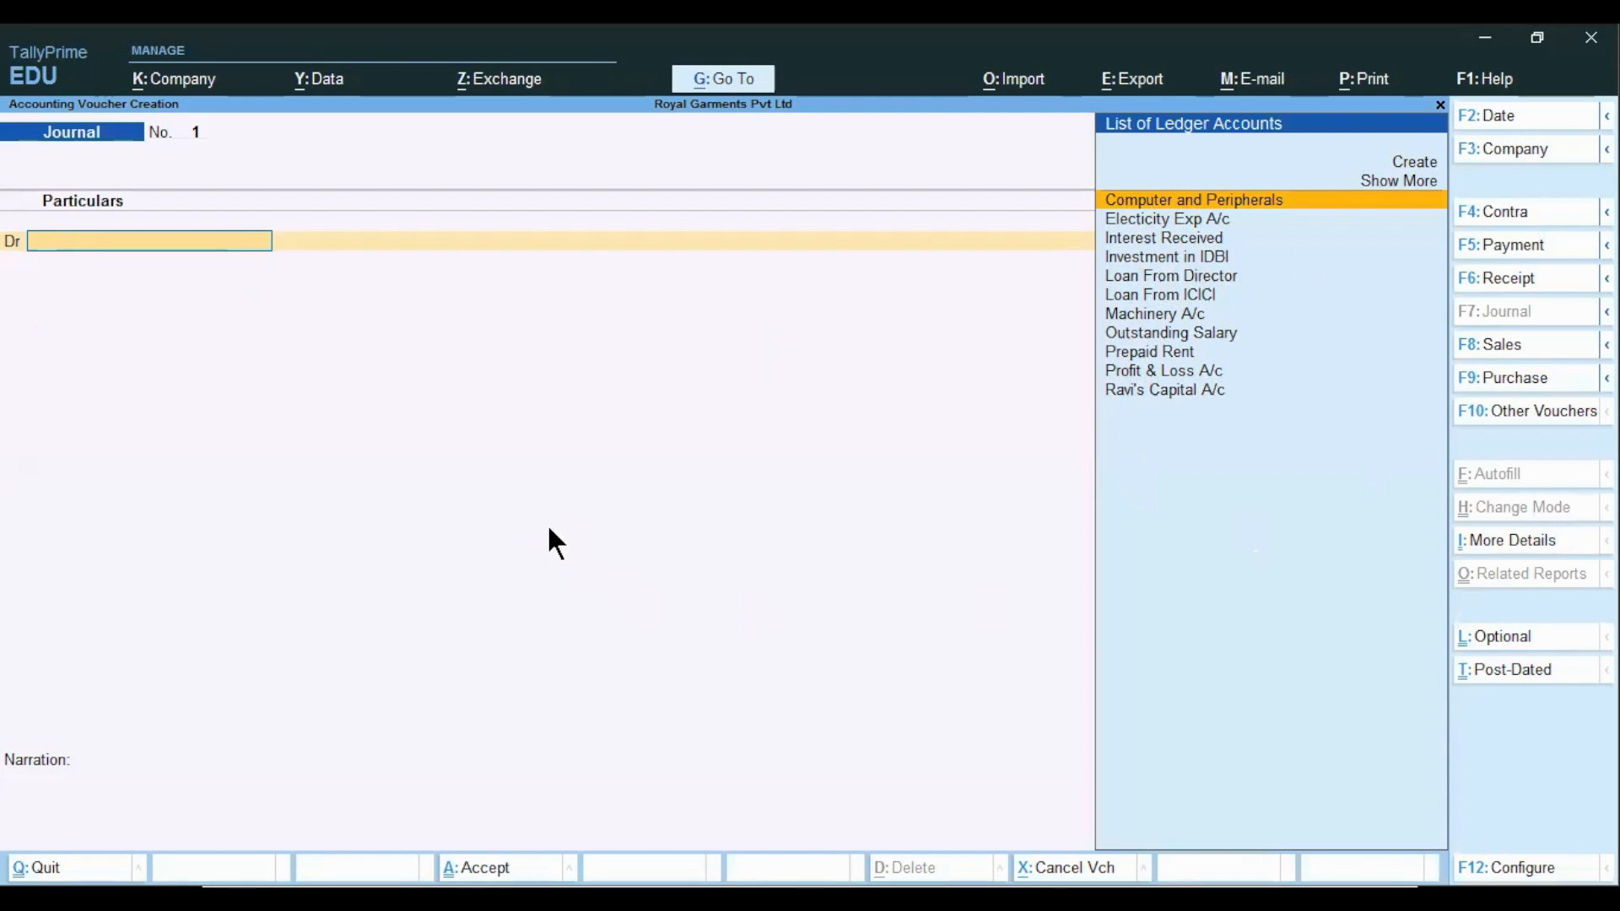
key("alt+c")
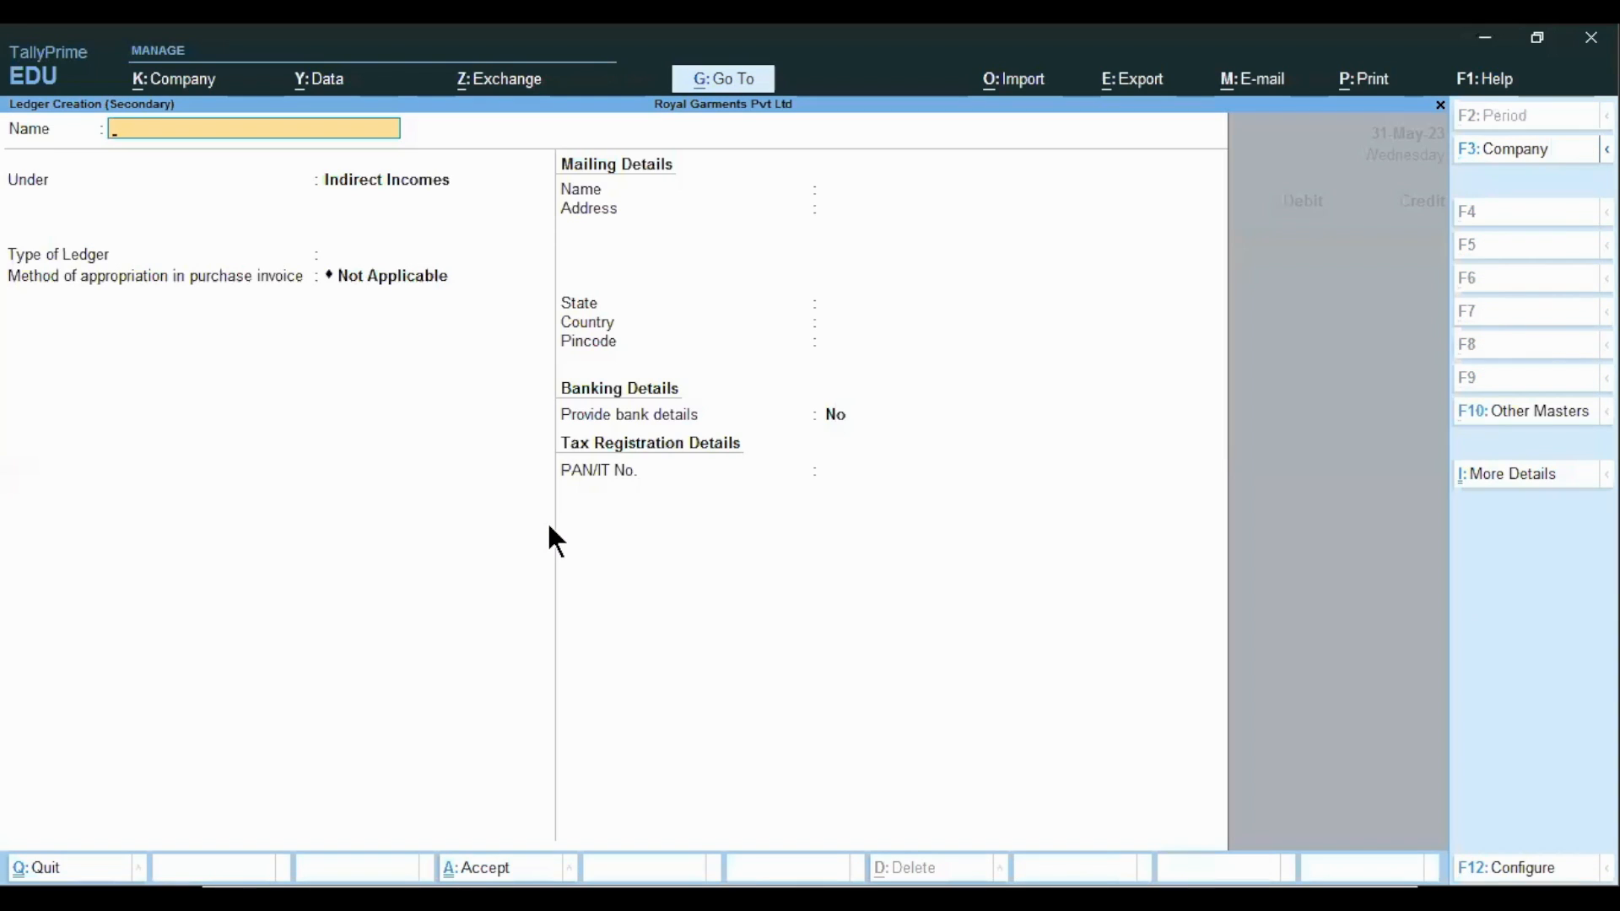
type("Depriciation A/c")
key("Return")
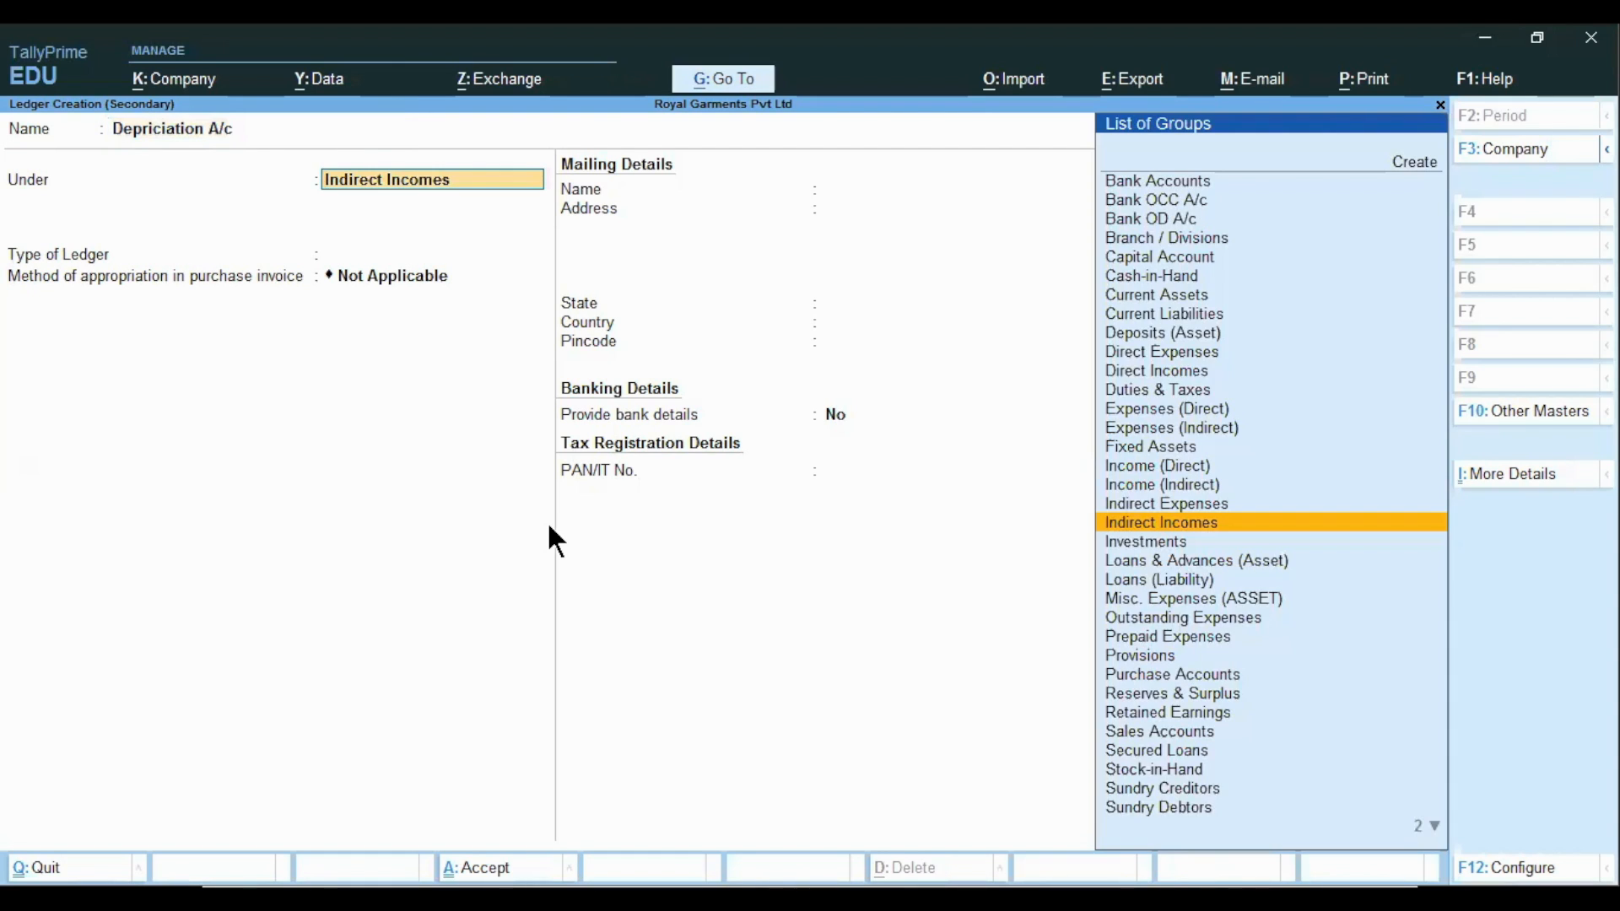
type("Indi")
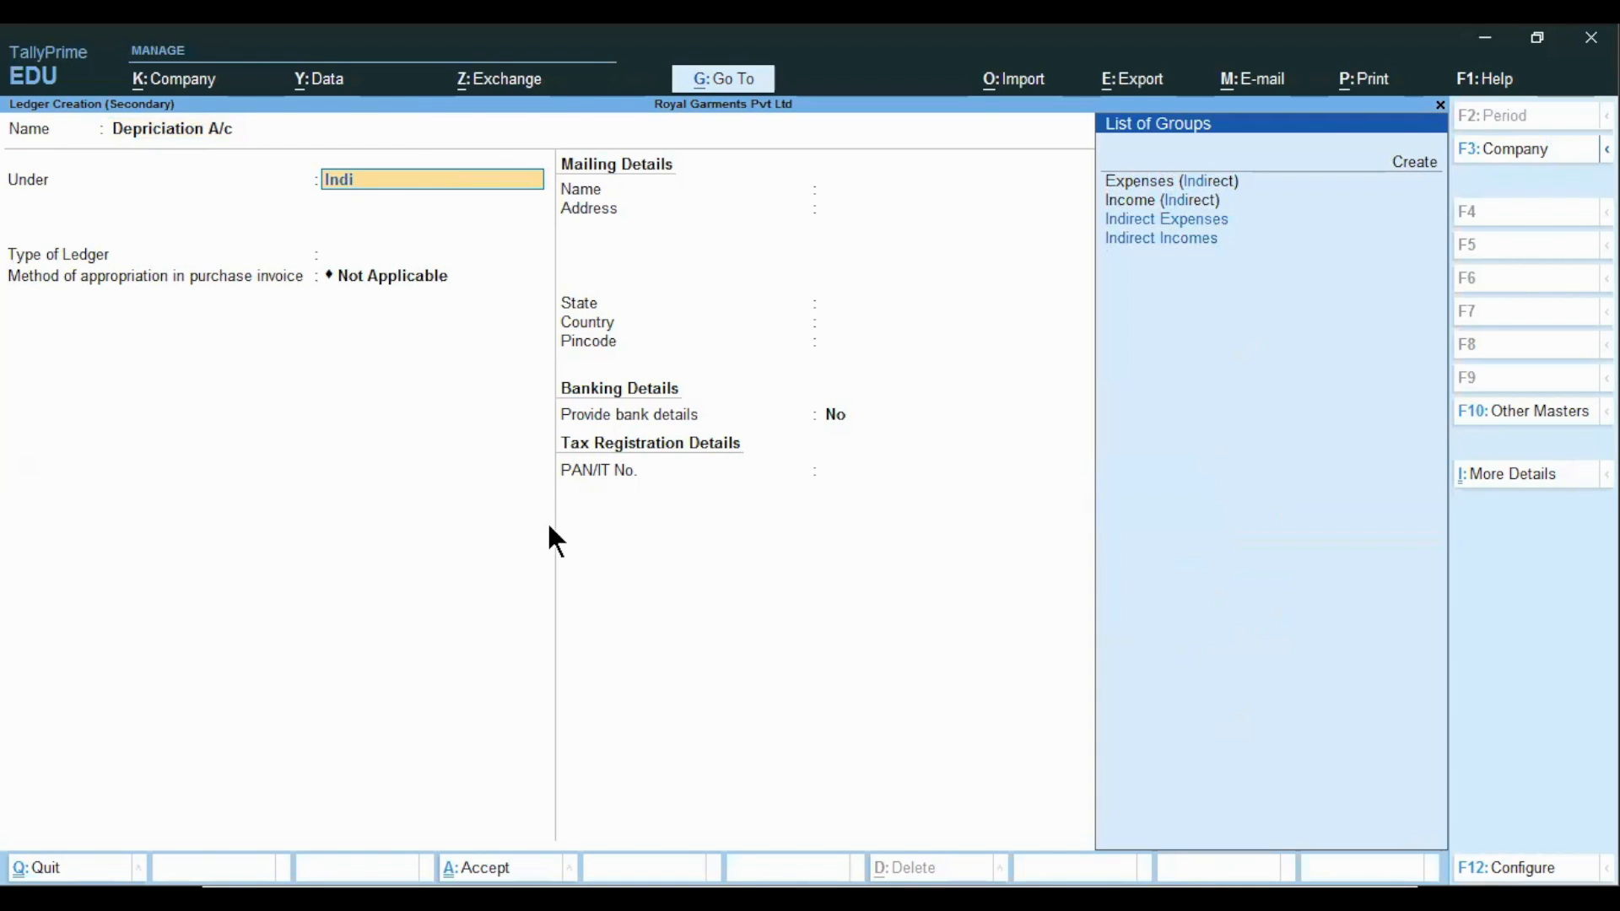
key("Return")
key("Return")
key("Return")
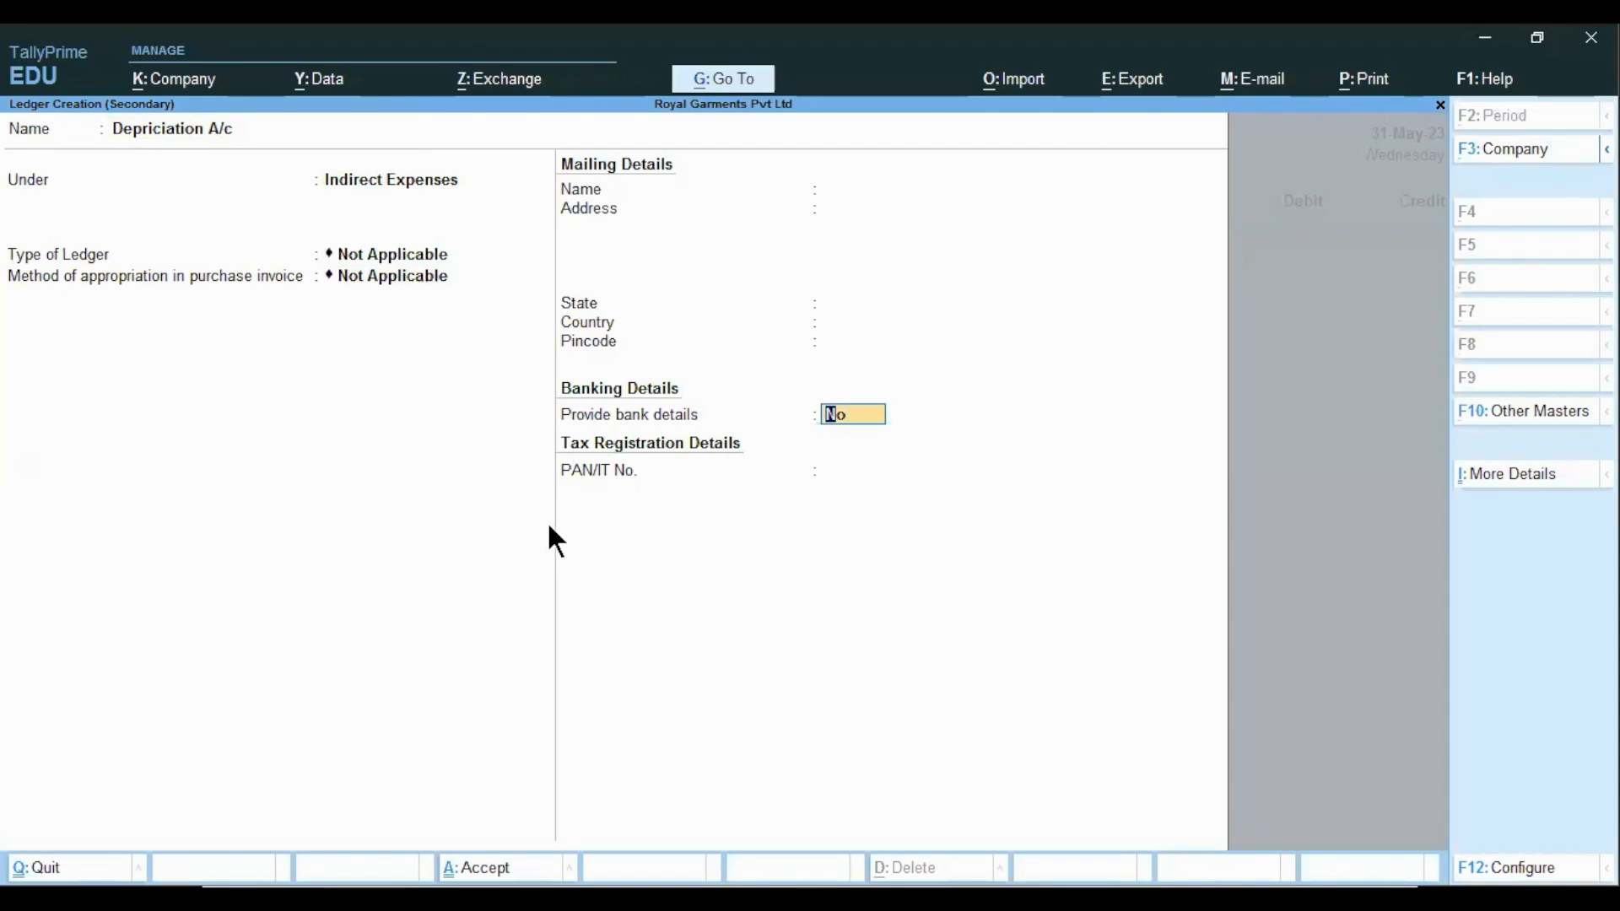
key("Return")
key("Return")
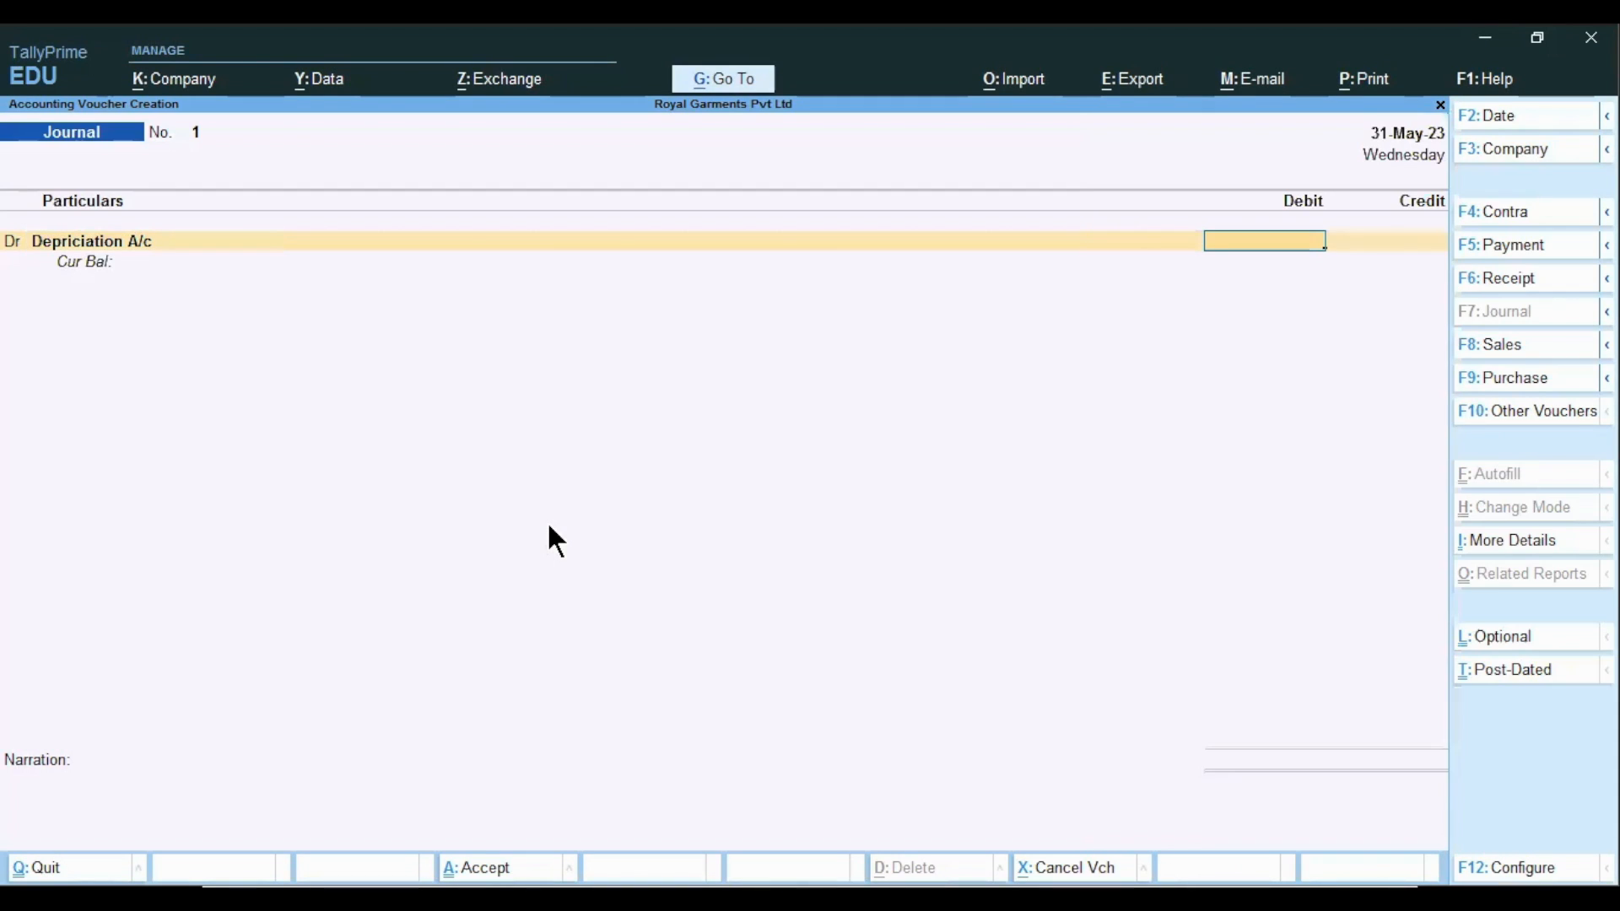
- Debit Depriciation A/c with 5000 and credit Machinery A/c with 5,000.00 in the journal voucher
key("alt")
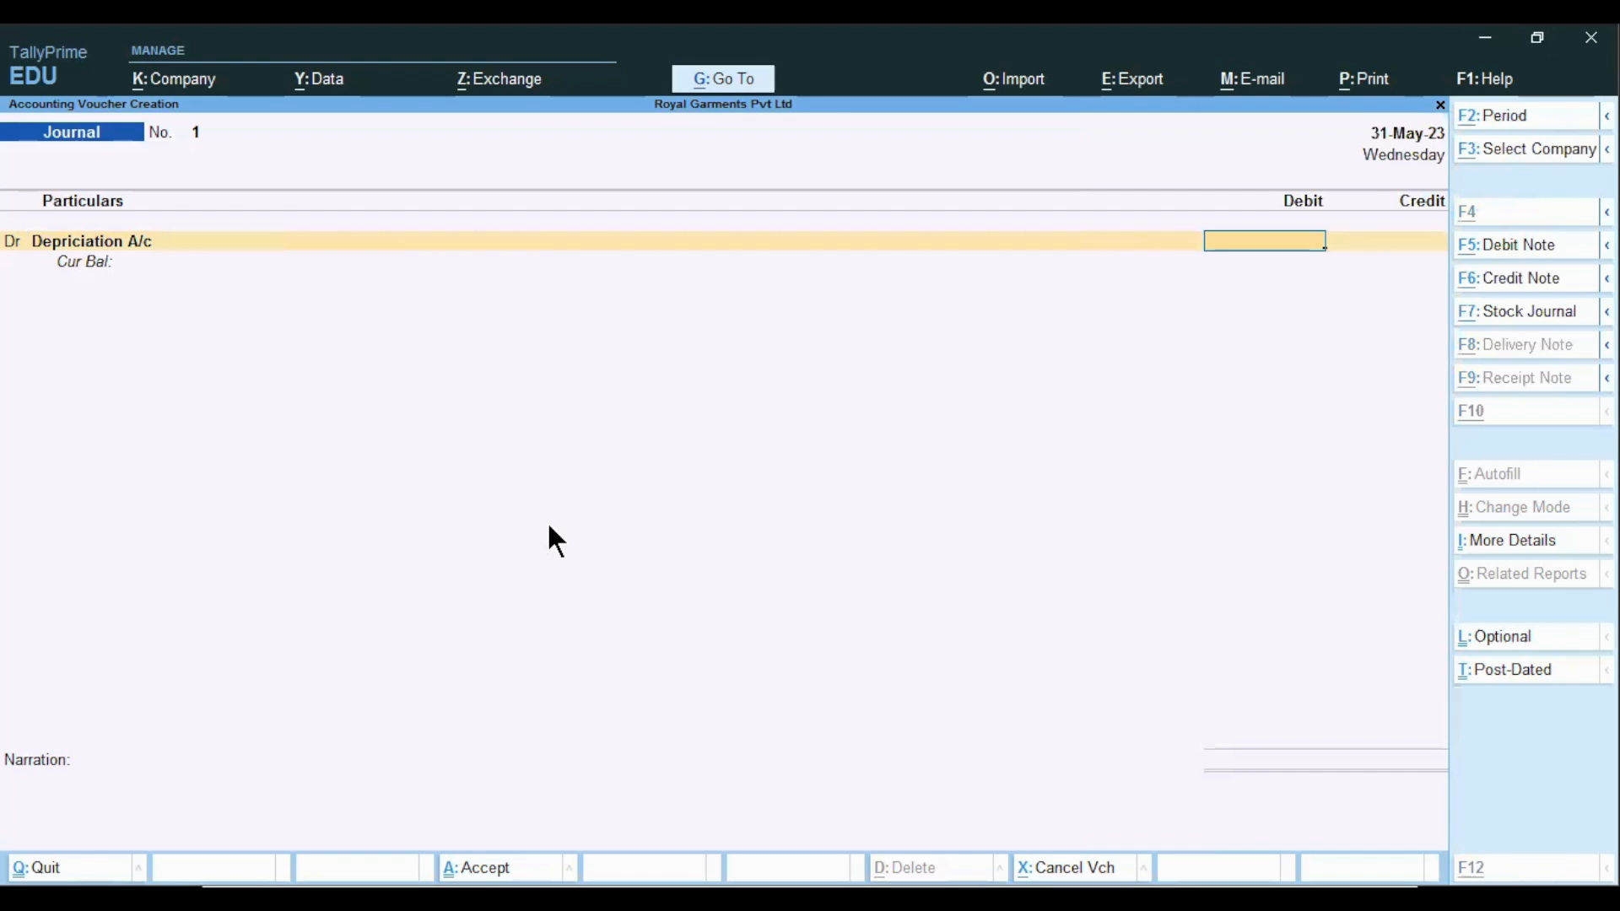
type("5000")
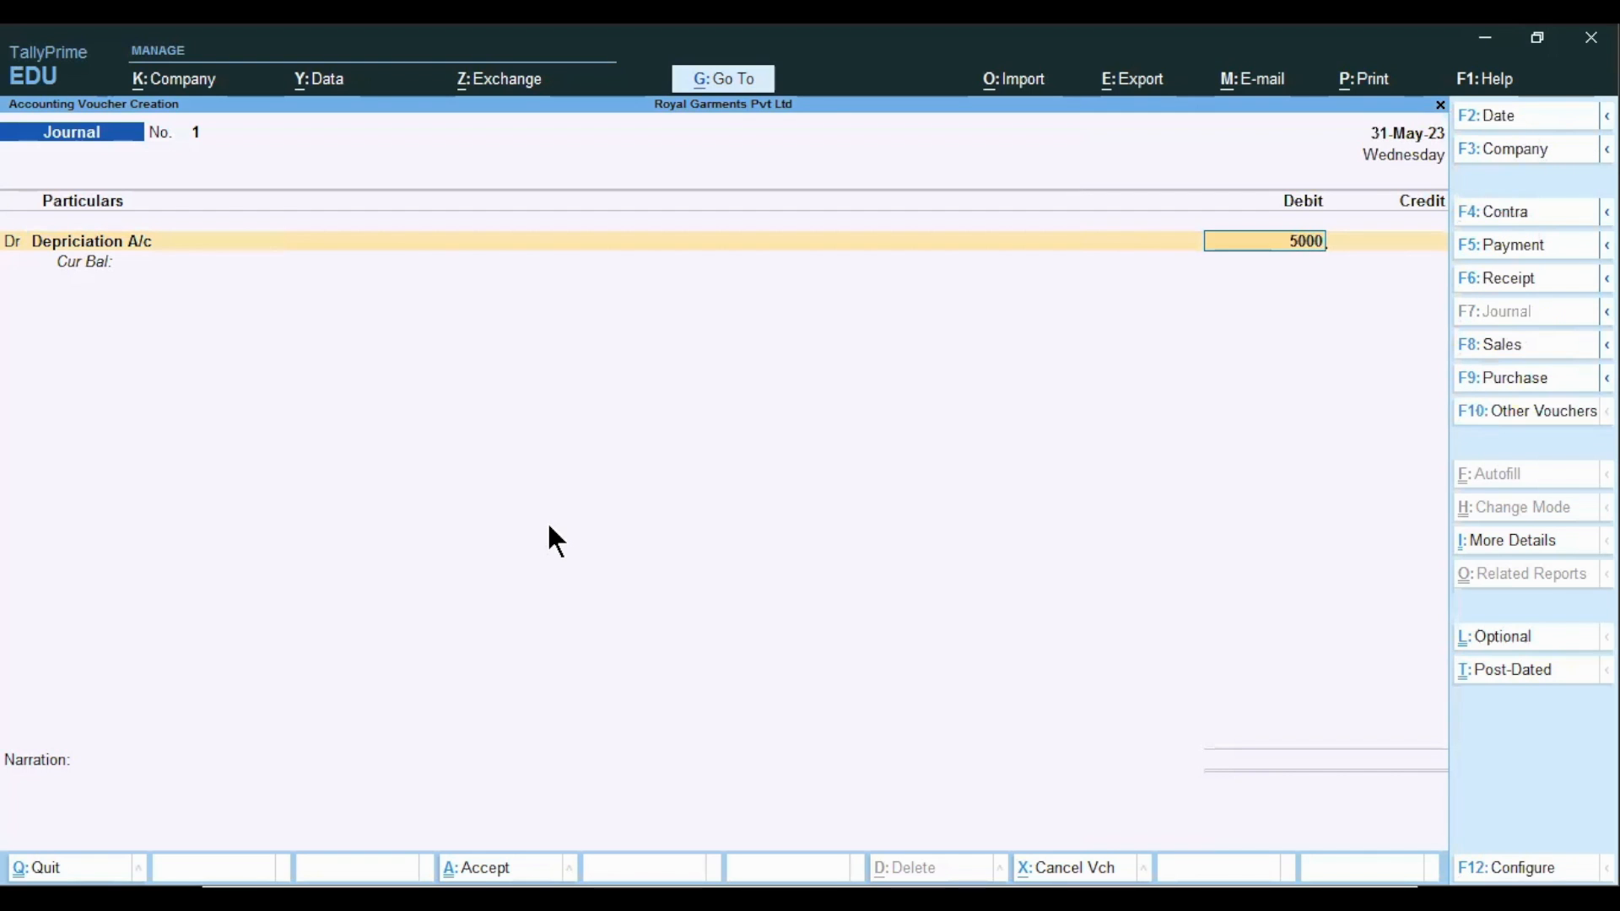
key("Return")
key("Return")
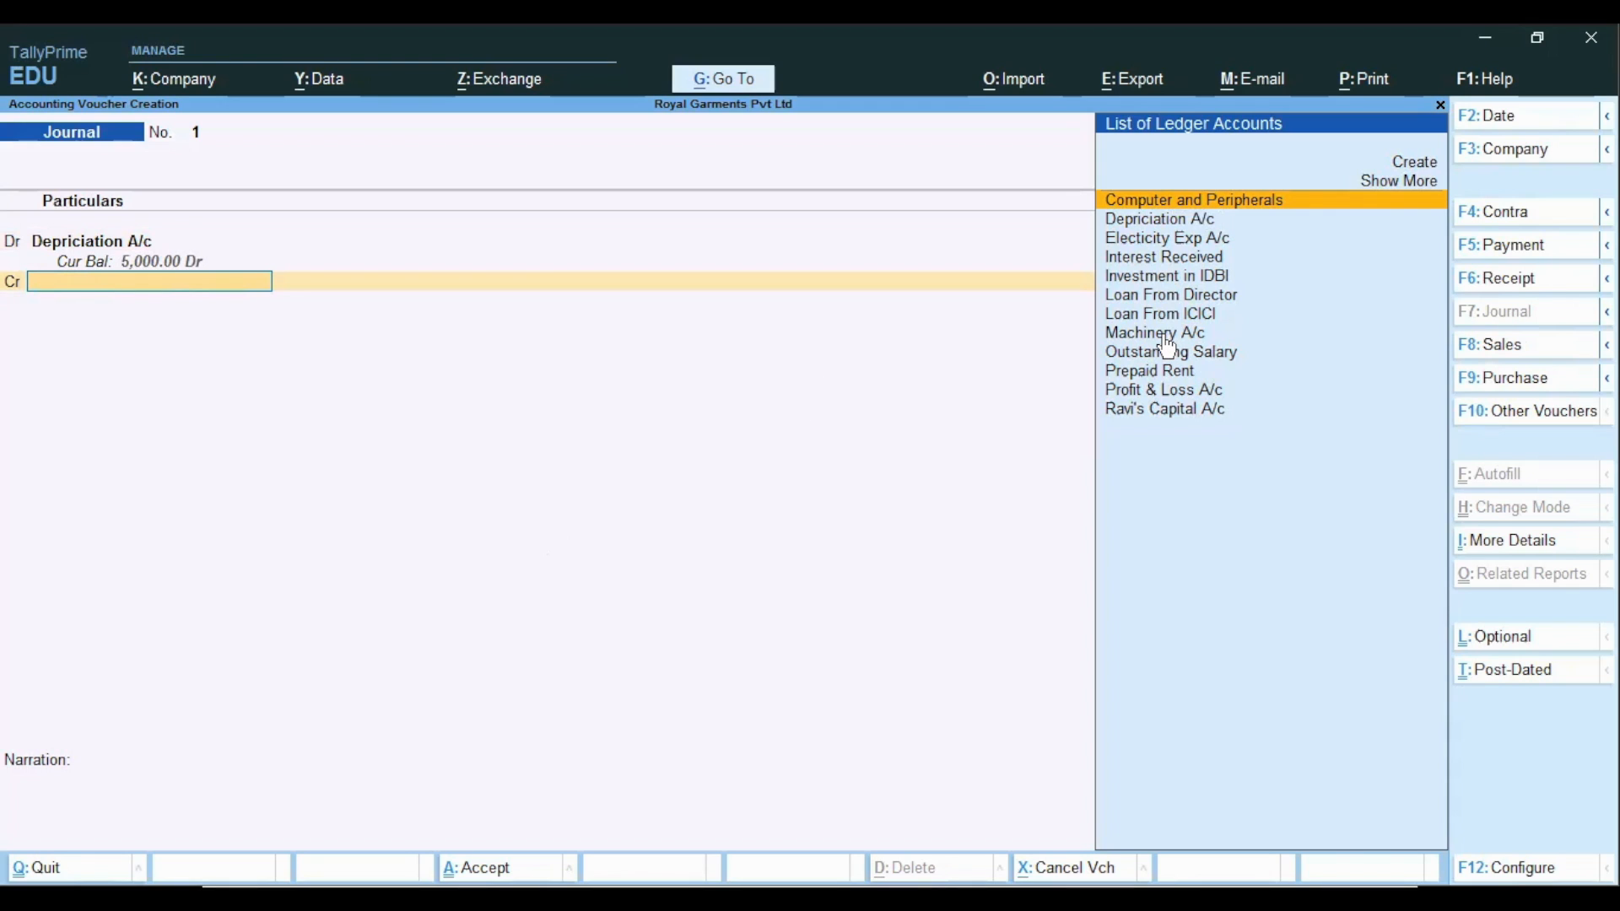
key("Down")
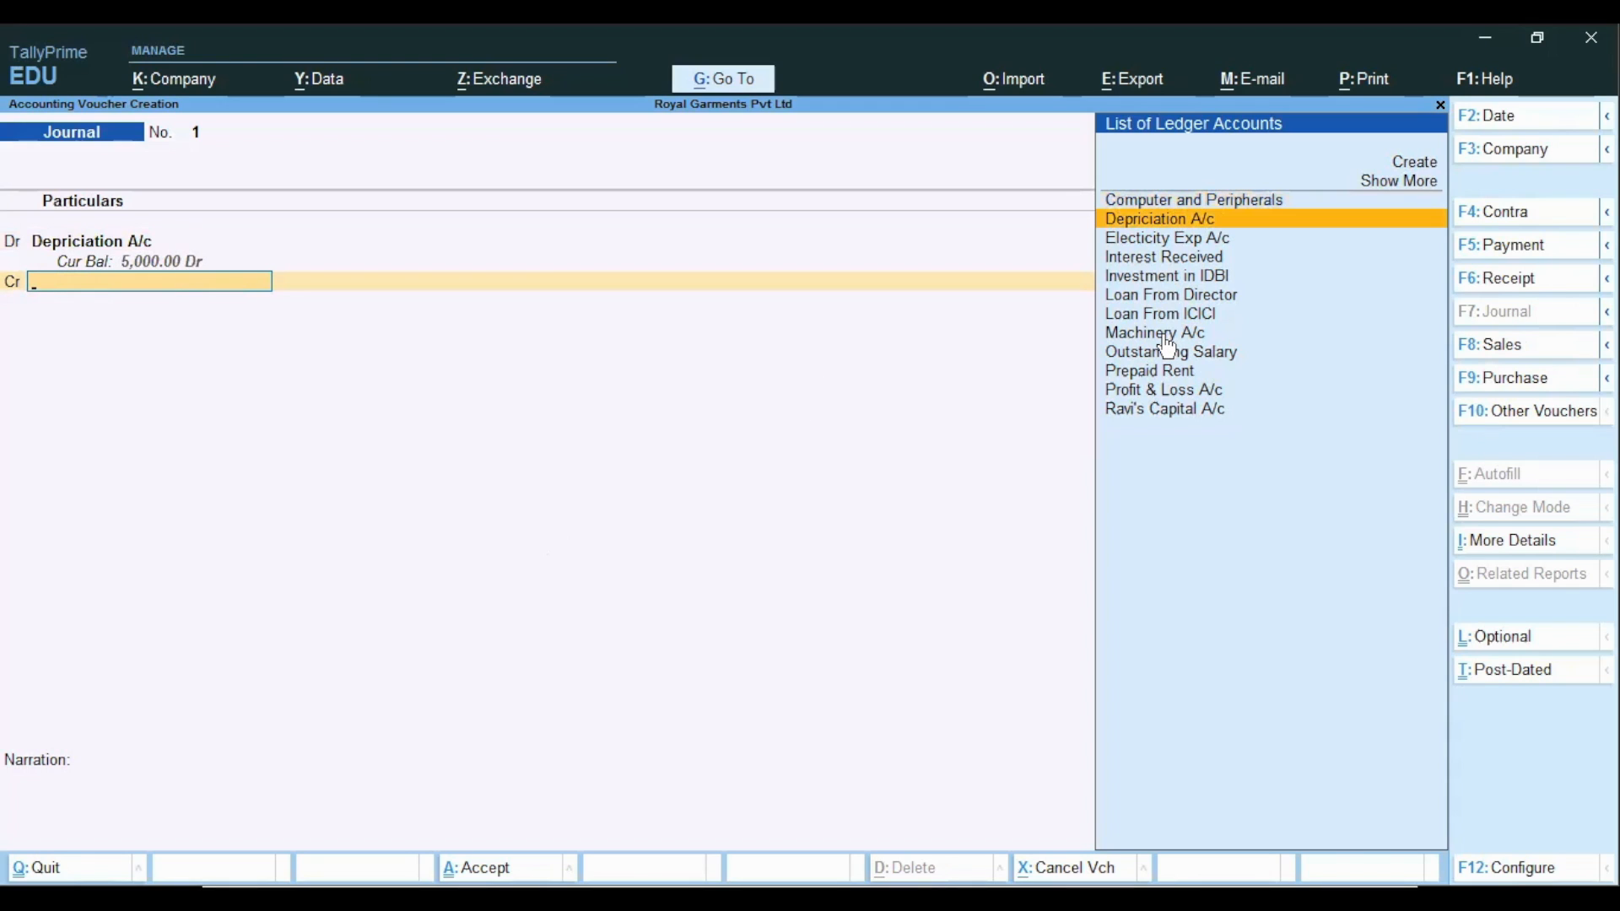
type("Mac")
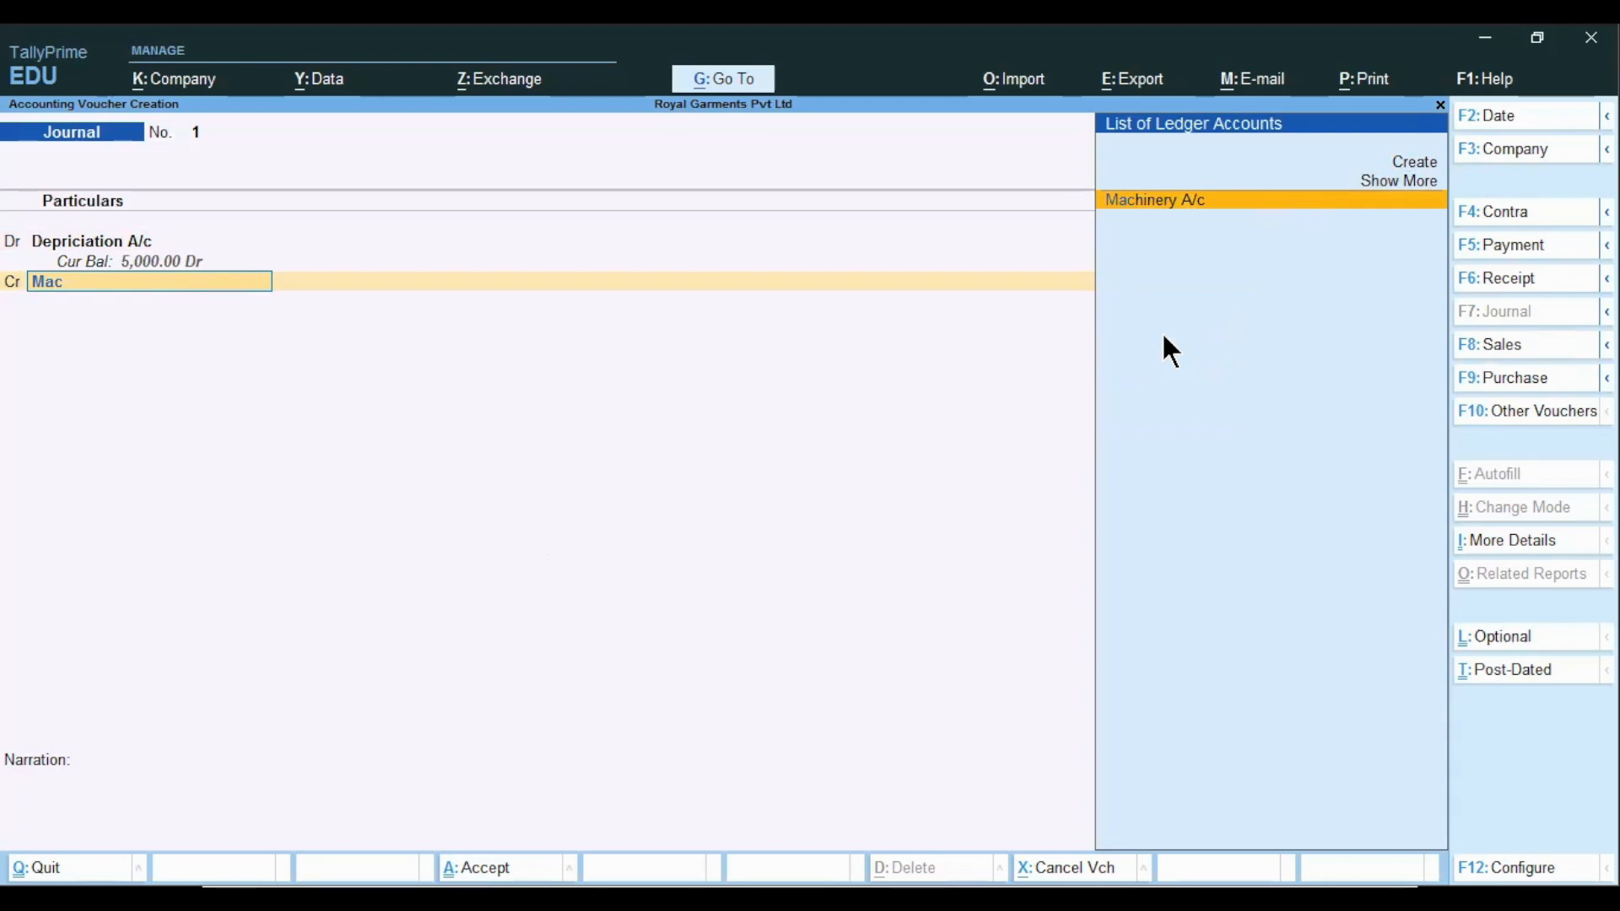
key("Return")
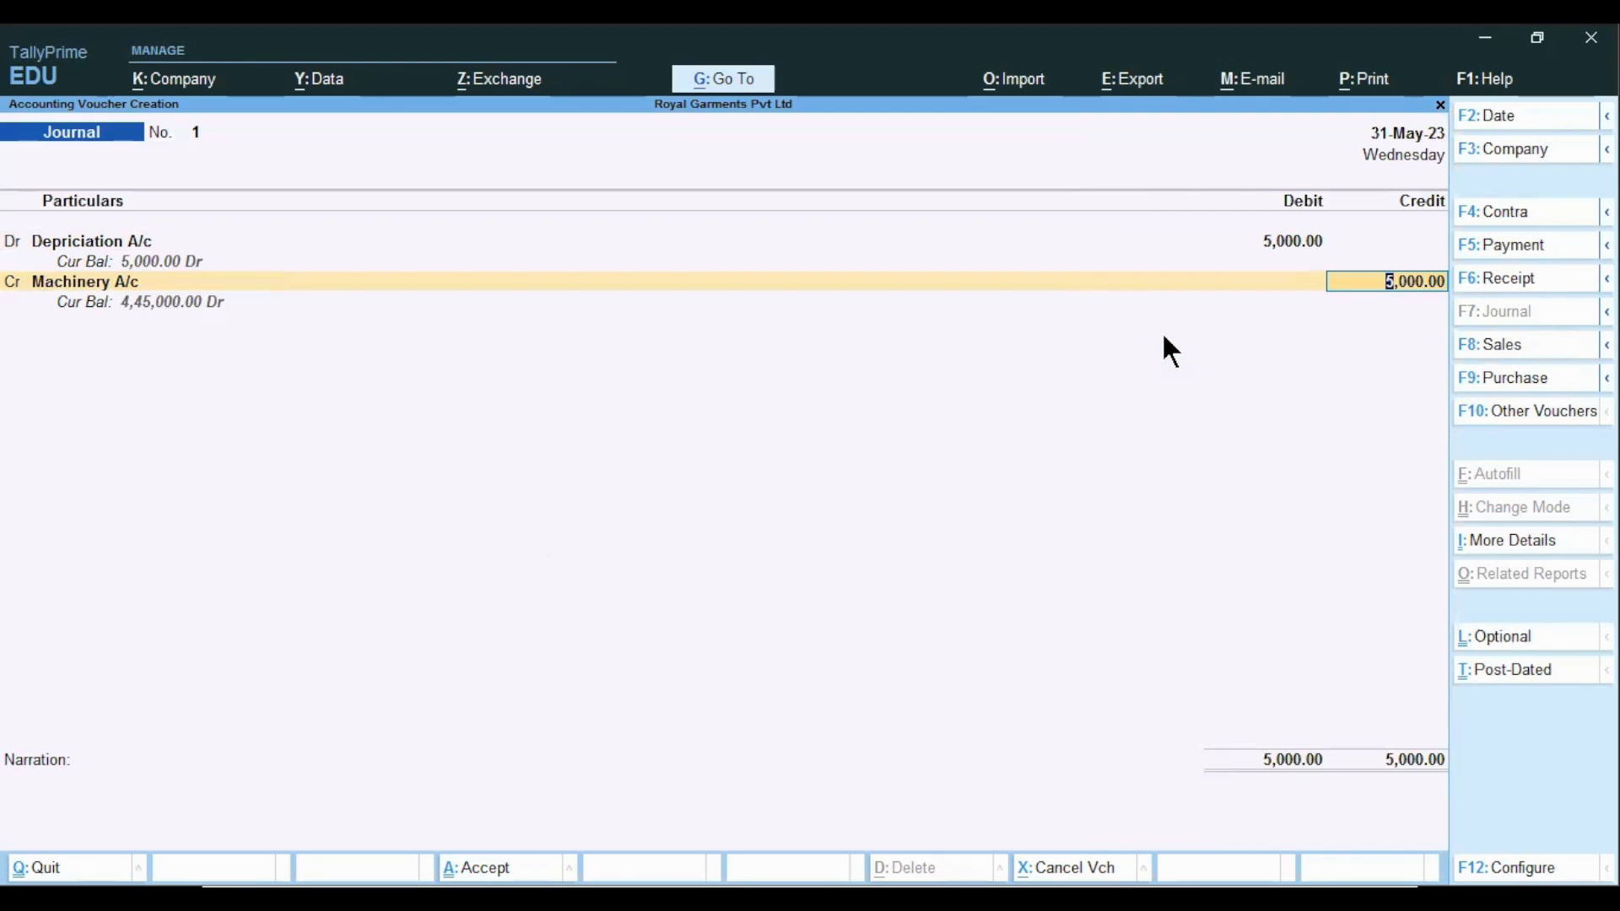
key("Return")
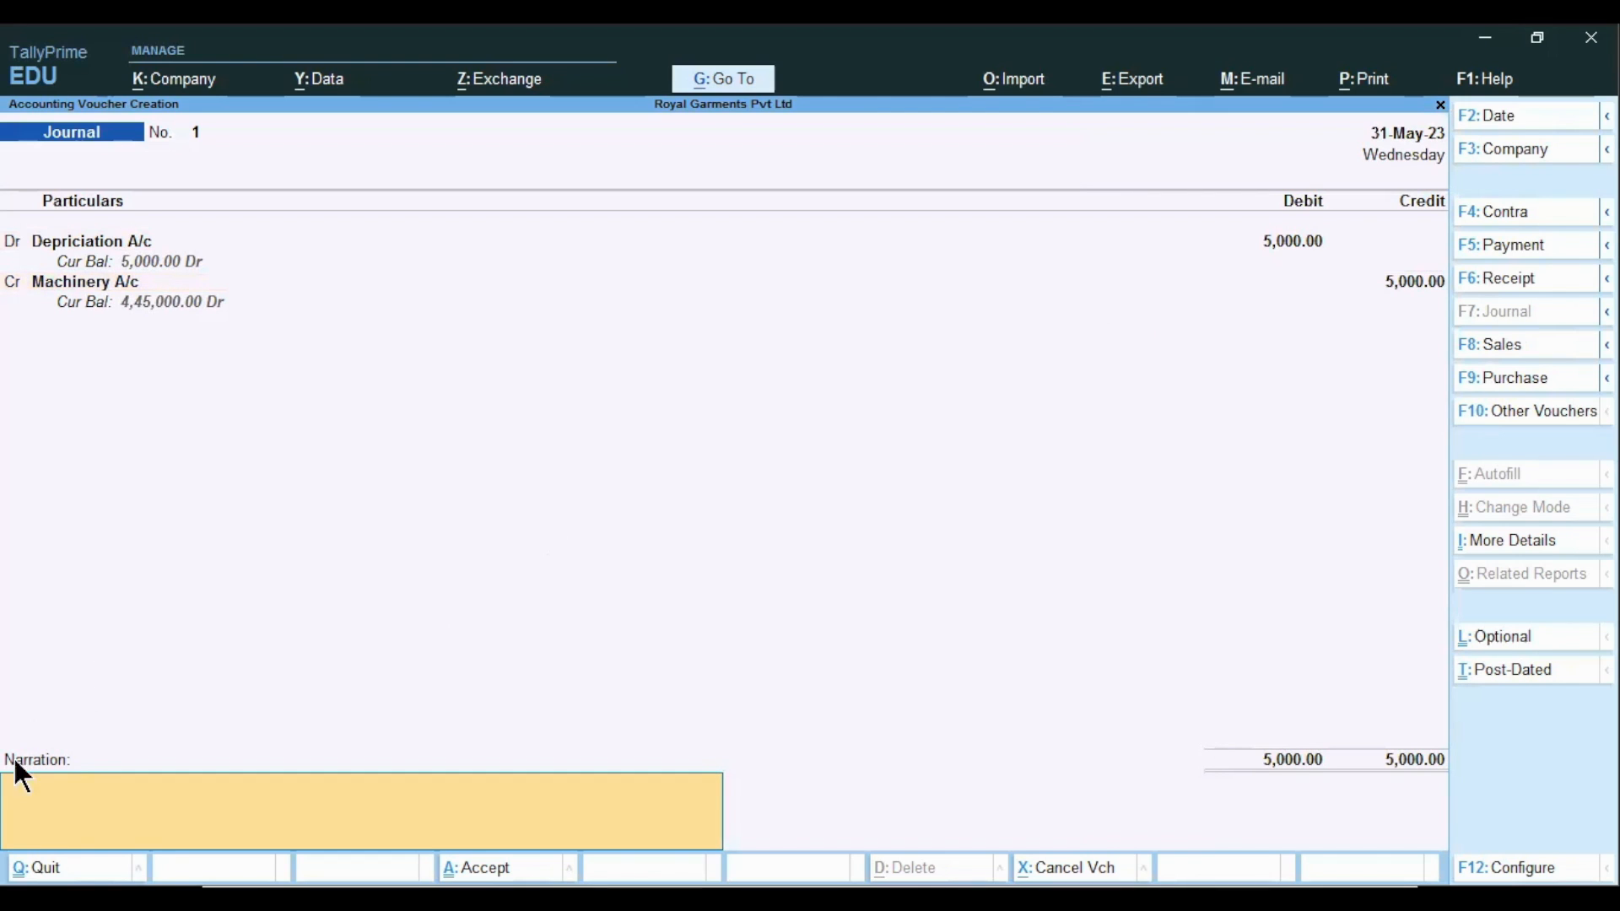
- Enter the narration "being depreciation charged" and save the journal voucher
type("be")
type("ing depreciation charged")
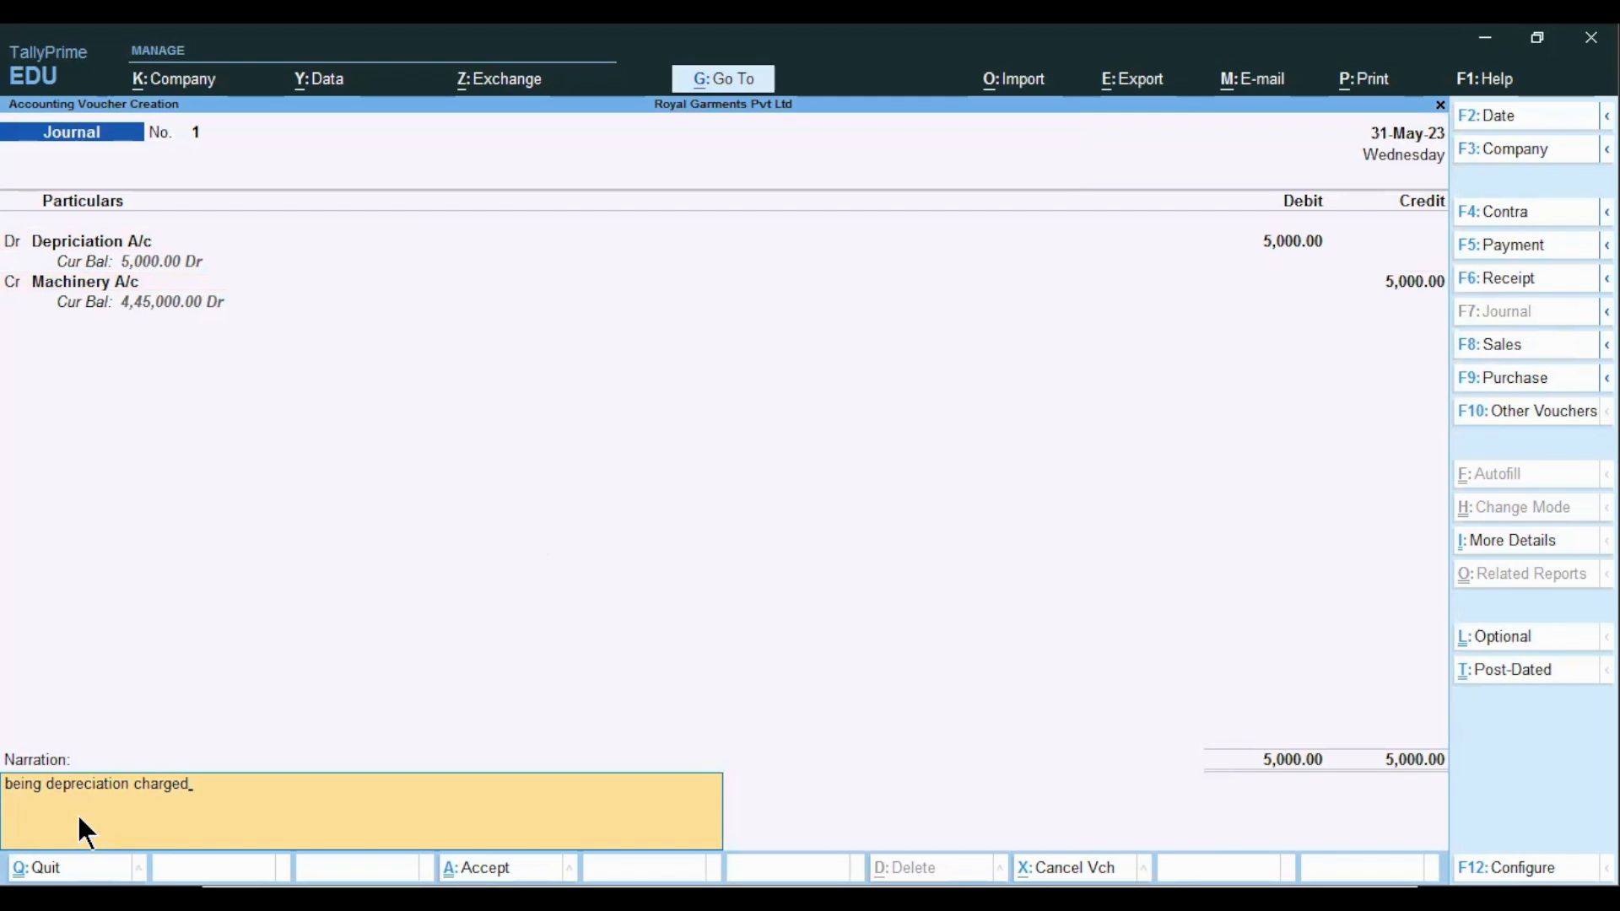
key("Return")
key("Return")
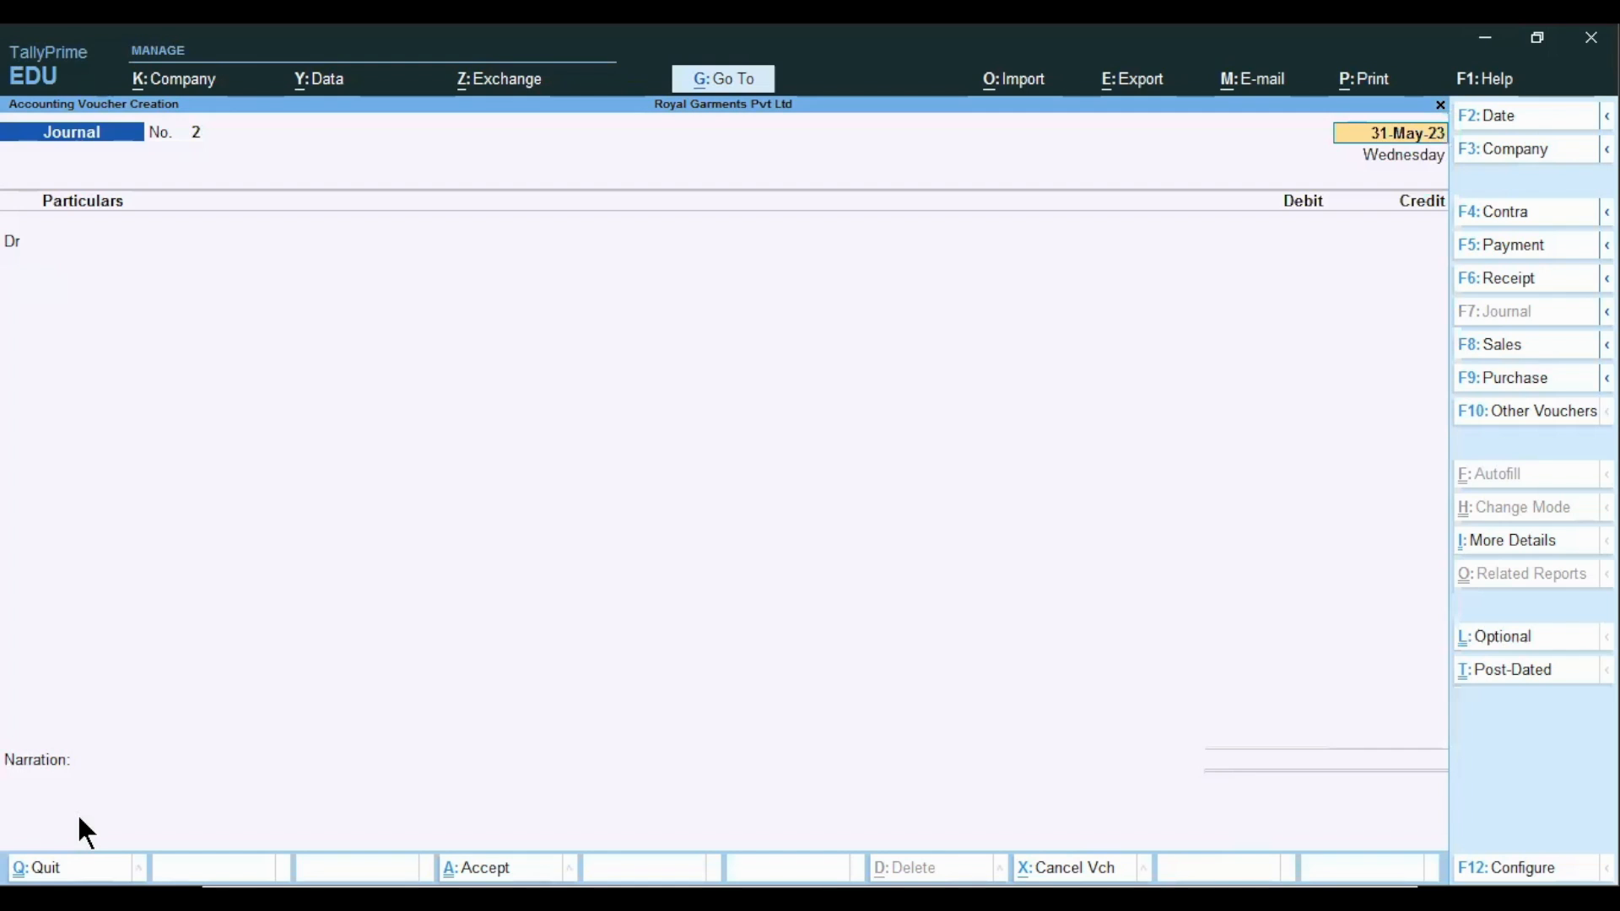
- Switch to the slideshow and advance from the depreciation question to the Sales Voucher slide
key("alt")
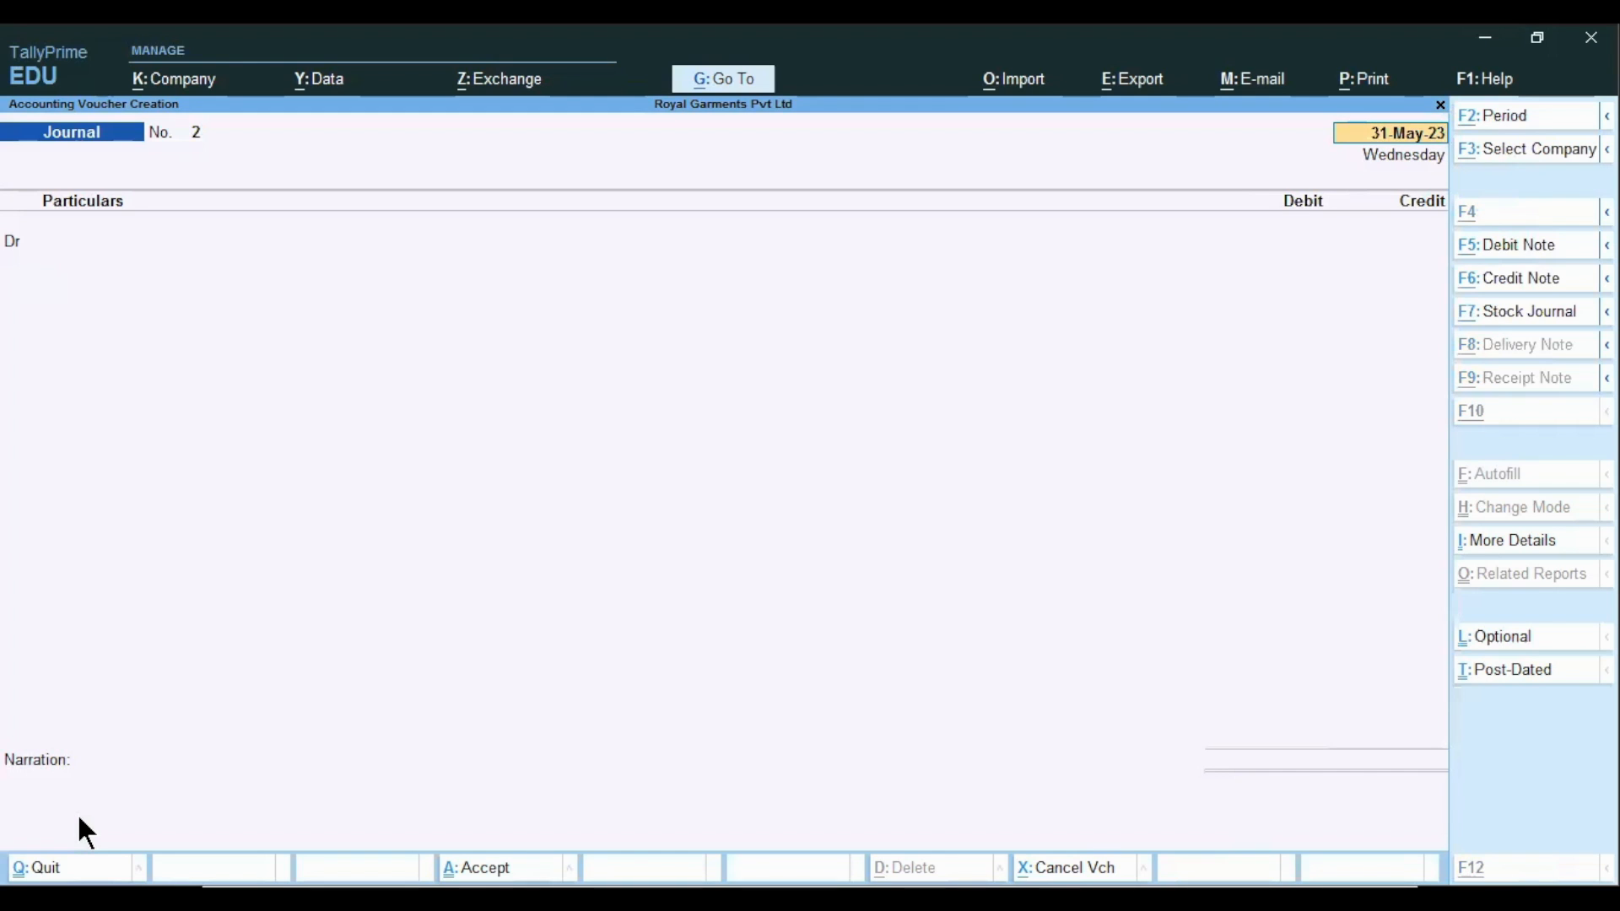
key("alt+Tab")
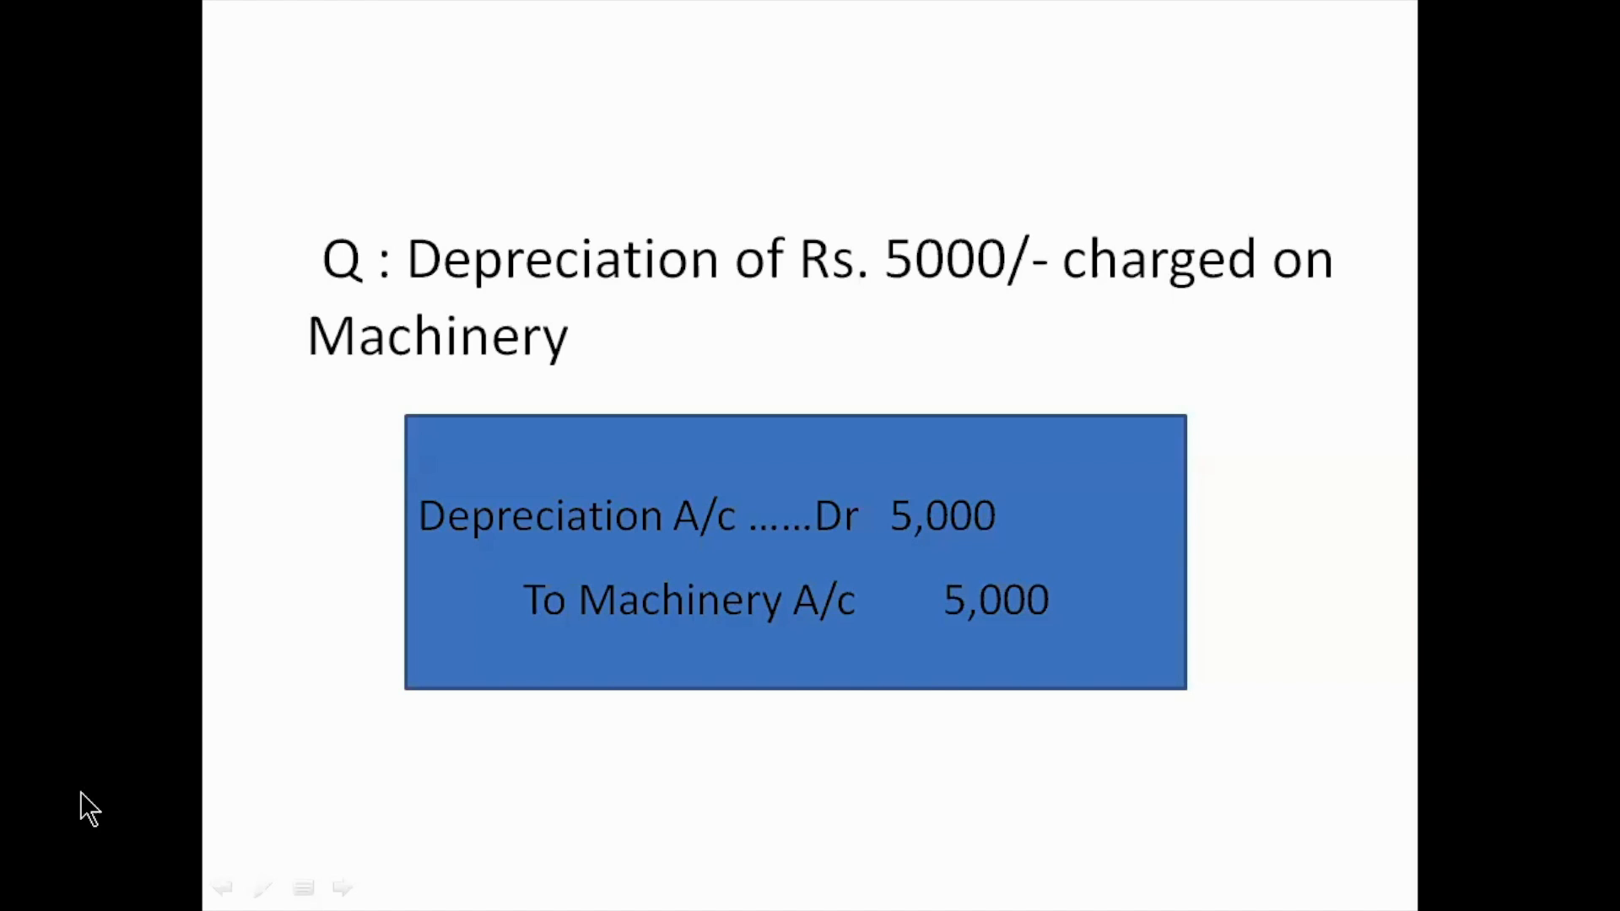
key("Right")
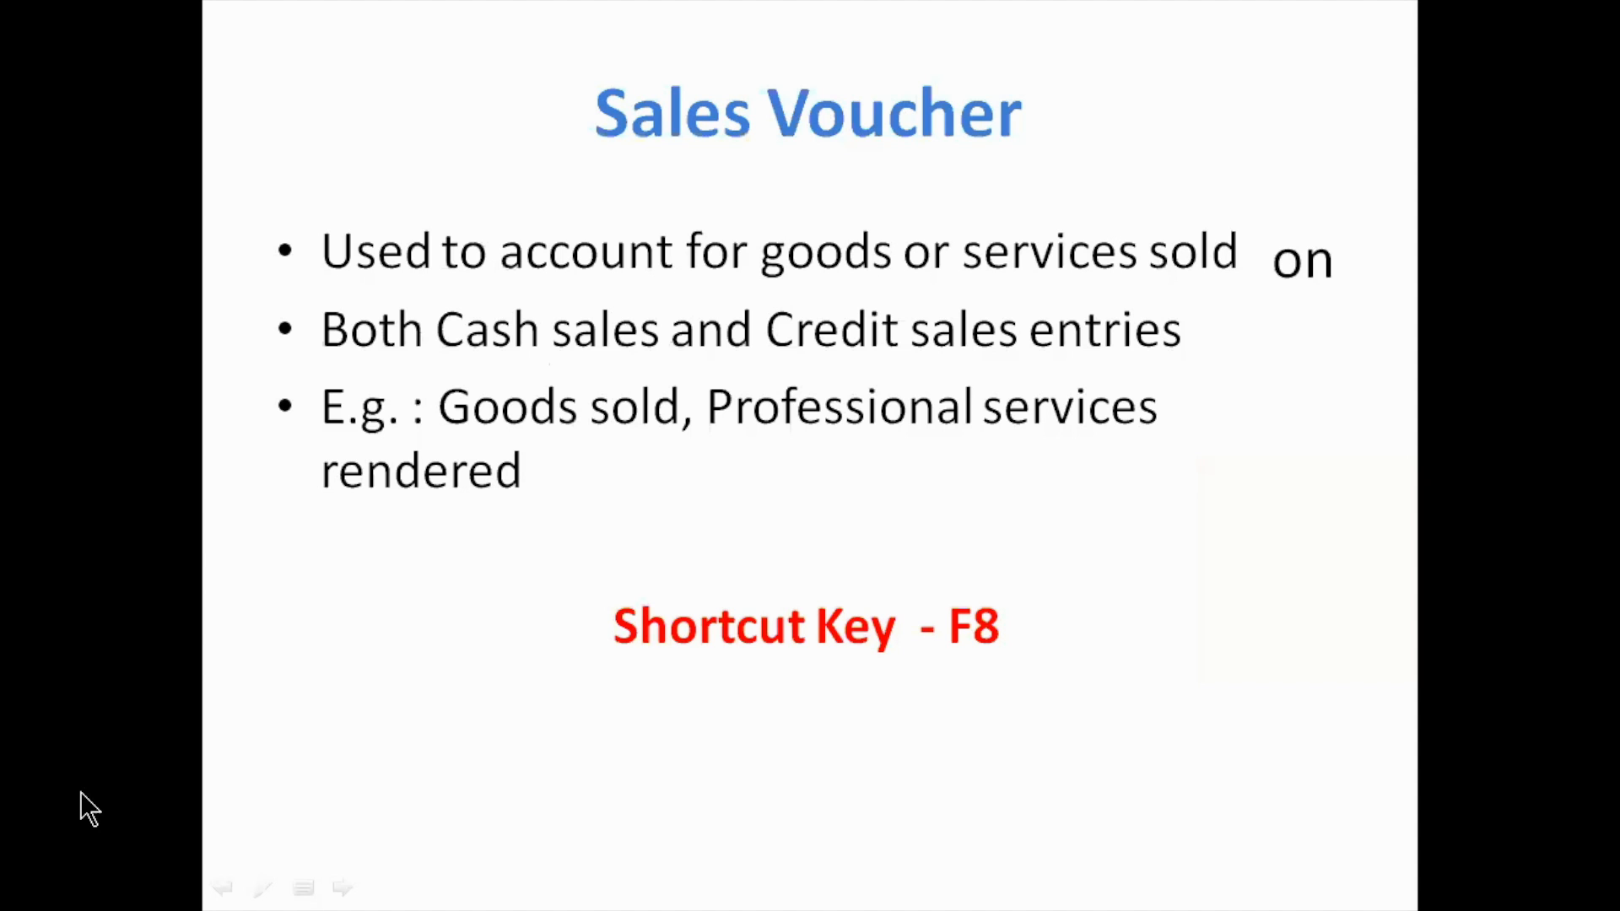
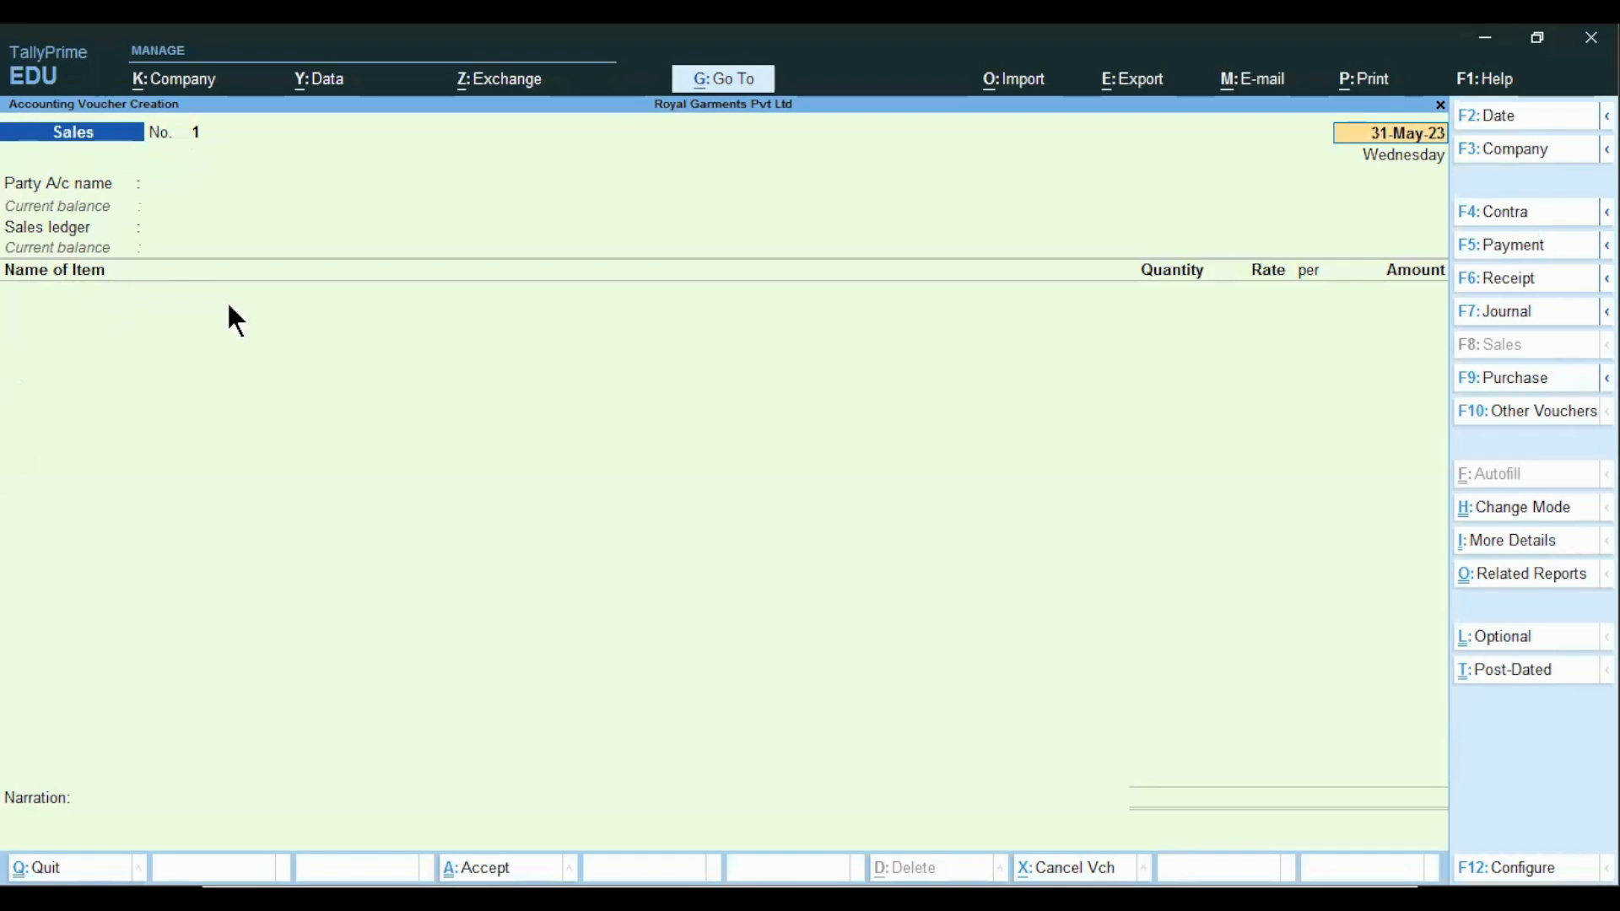
- Change the sales voucher's entry mode in TallyPrime from Item Invoice to As Voucher
key("ctrl")
key("alt+Tab")
left_click(1494, 517)
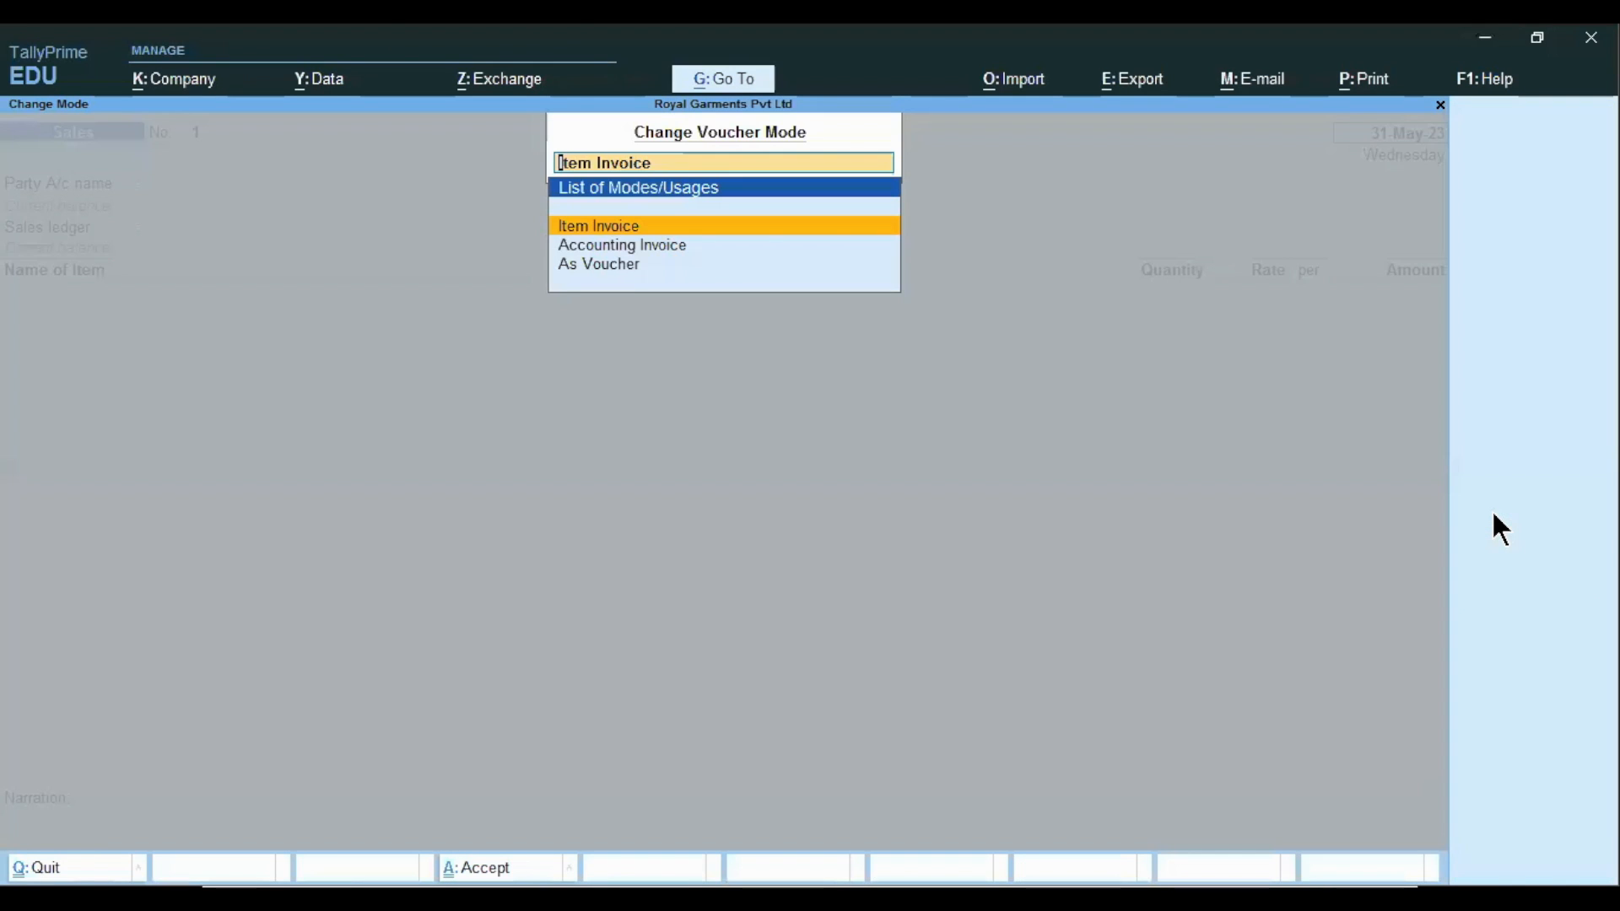
left_click(604, 265)
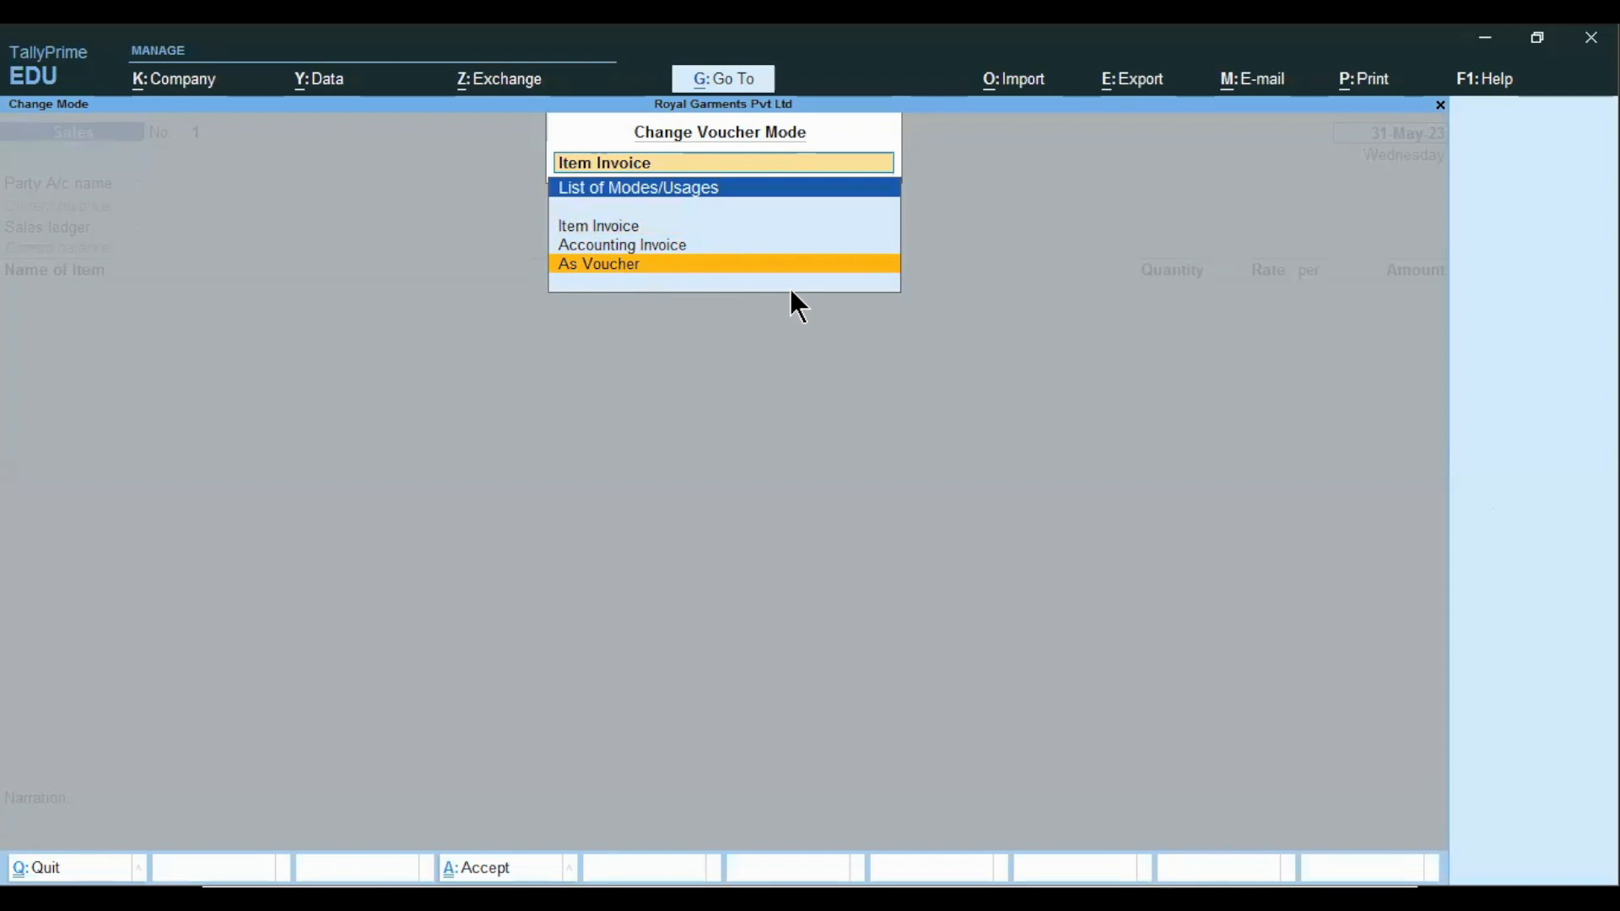
key("Return")
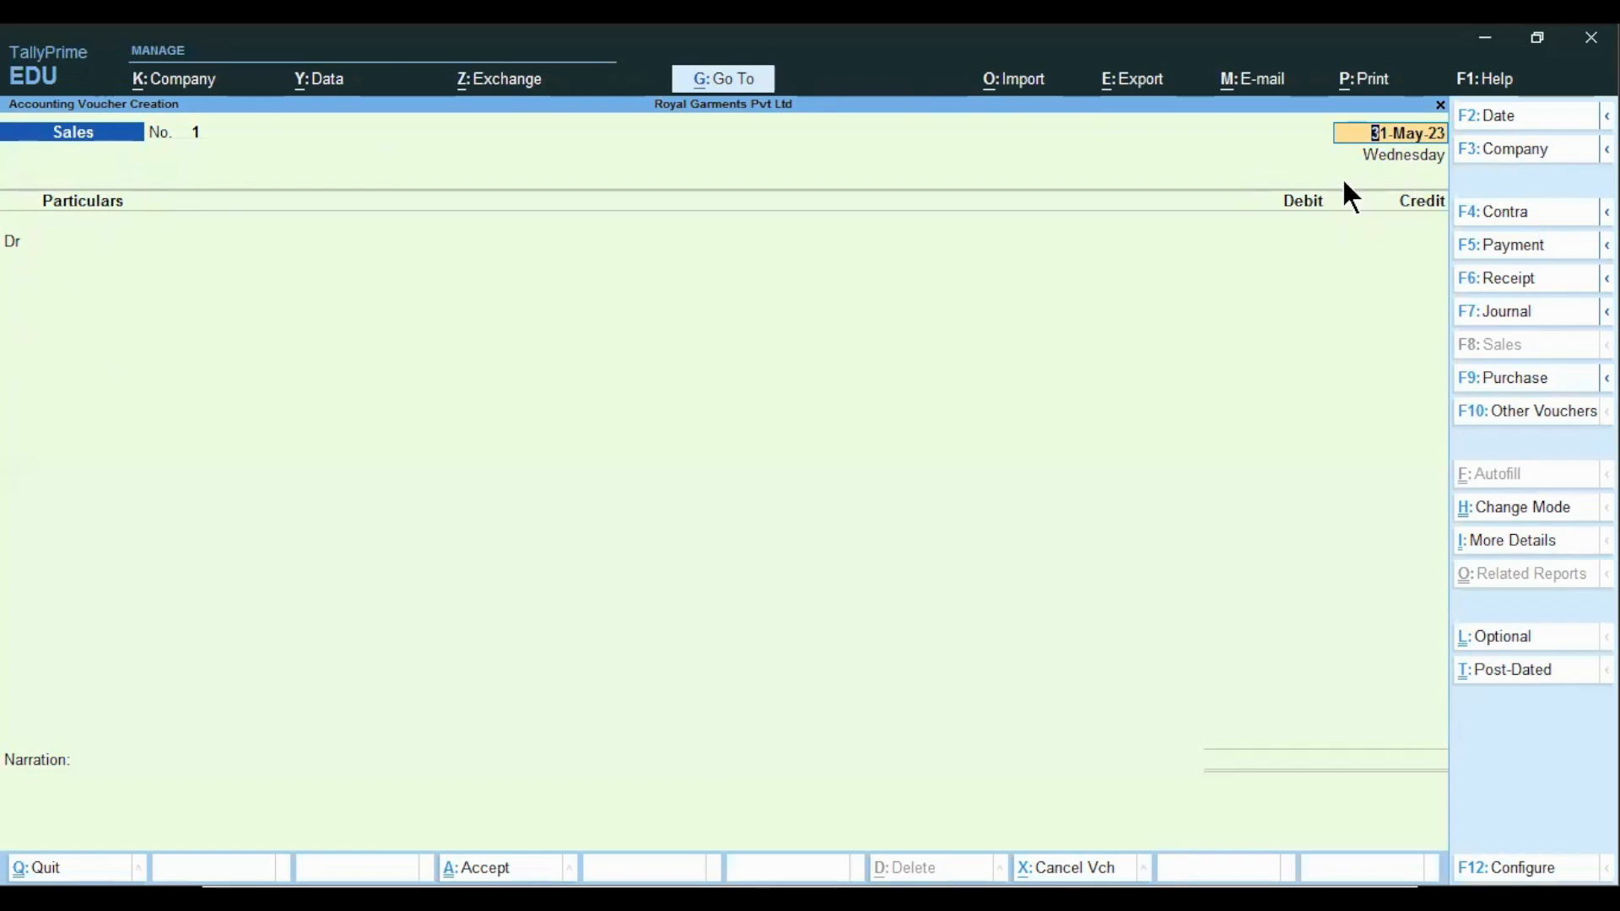
- Set the sales voucher's date to 1.5.2023 and continue to the debit ledger entry
left_click(1545, 121)
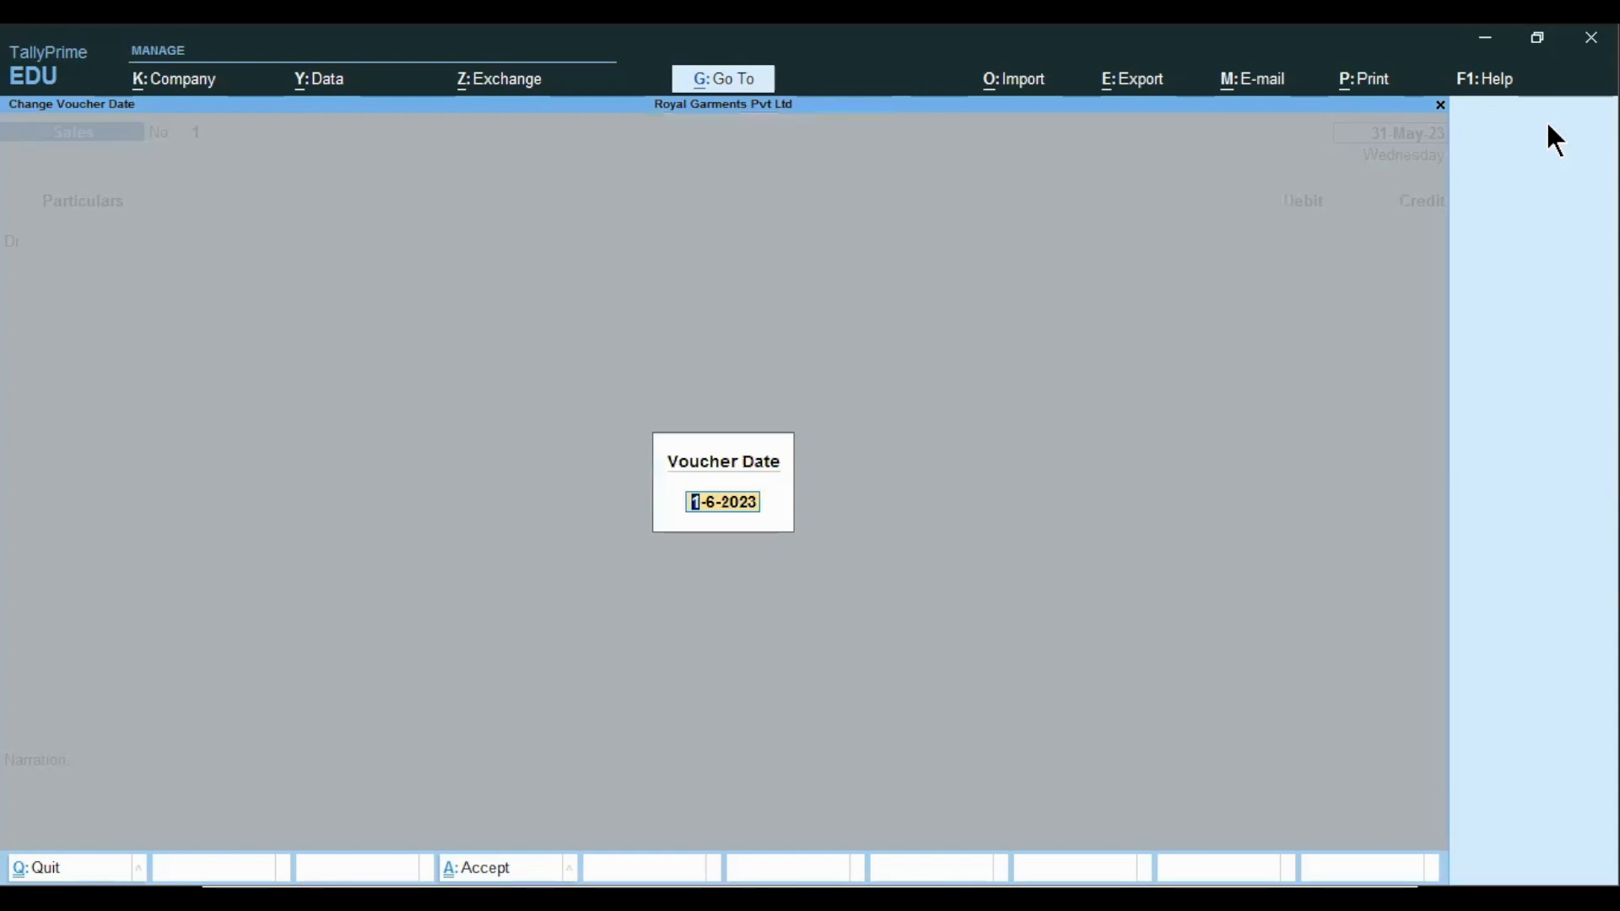
type(".5.")
key("BackSpace")
key("BackSpace")
key("BackSpace")
type("1.5.2023")
key("Return")
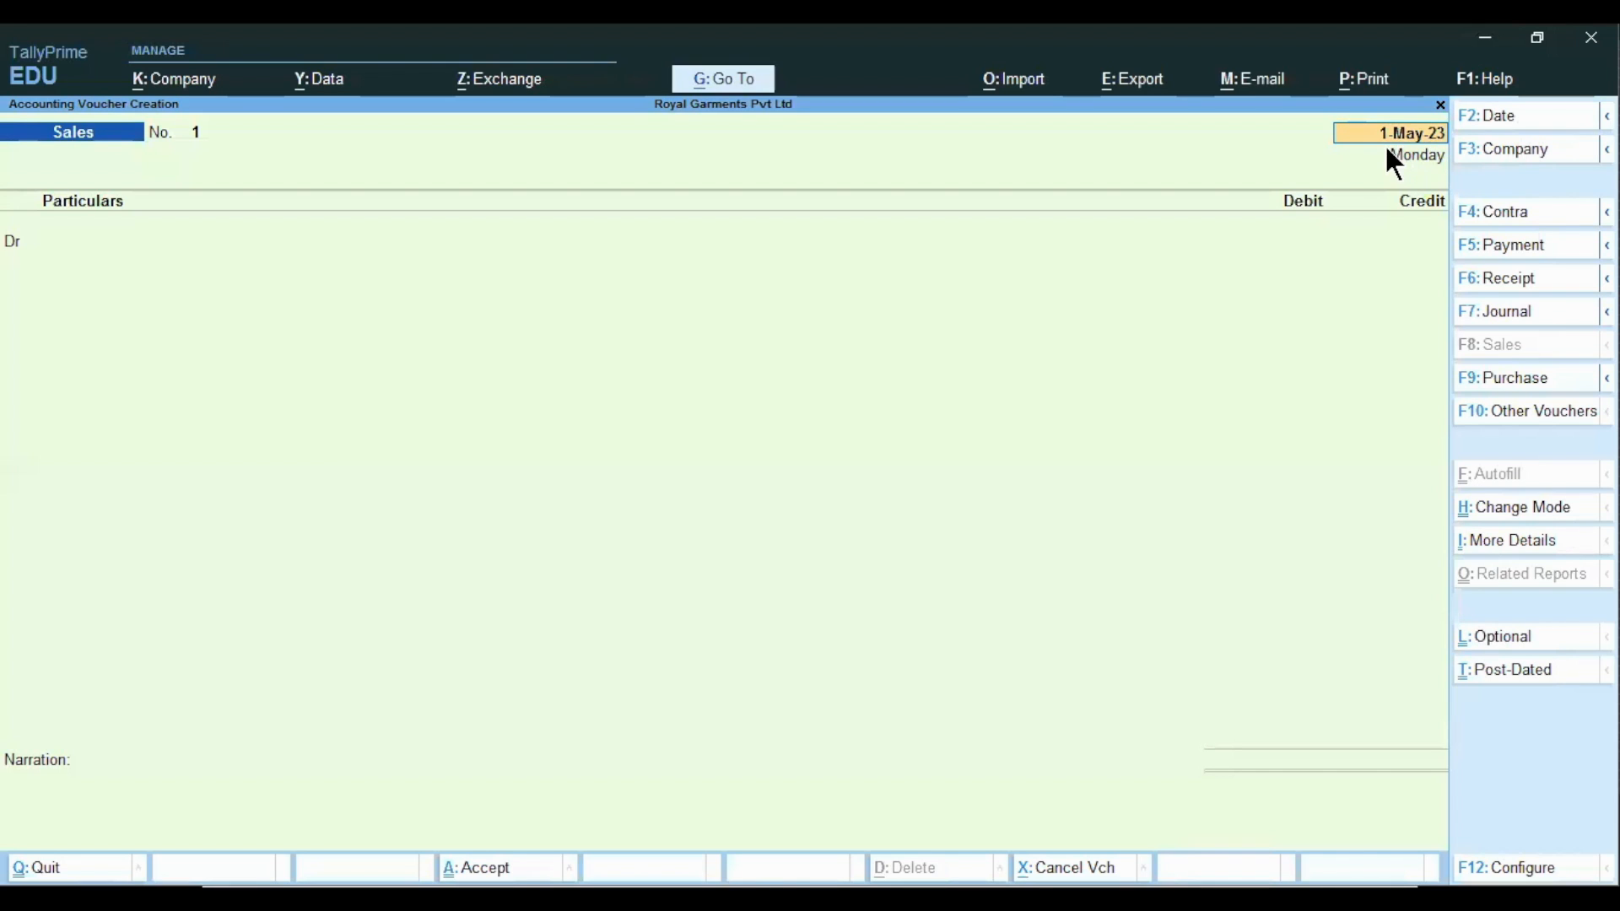
key("Return")
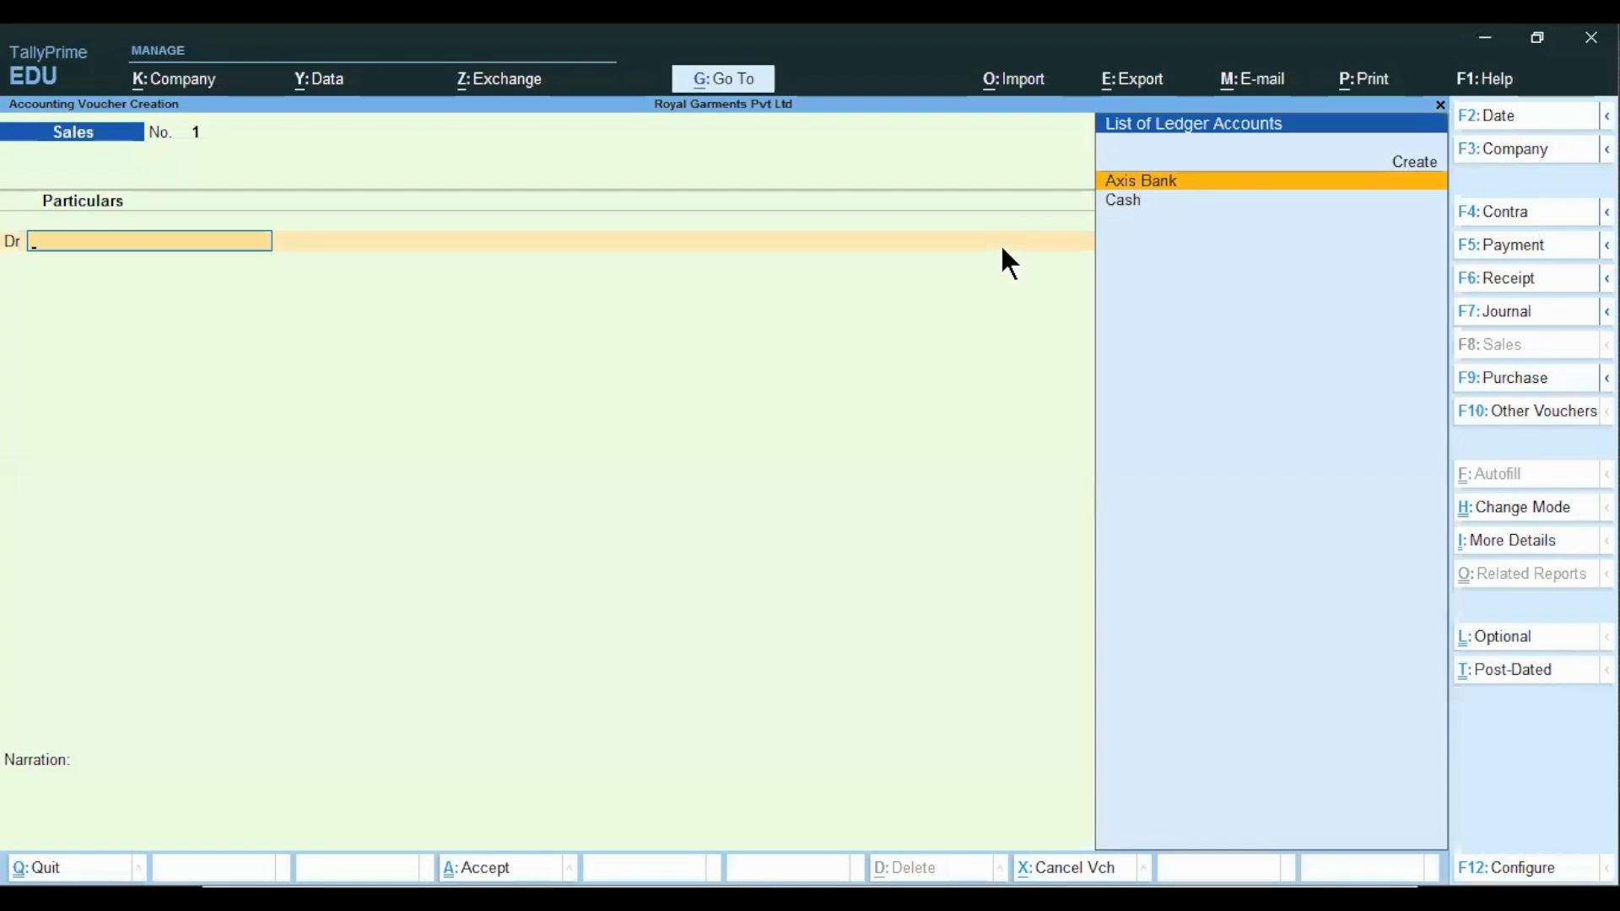
- Check the sales question in the slideshow and start a new debit ledger named Tata Consultancy P Ltd A/c
key("alt")
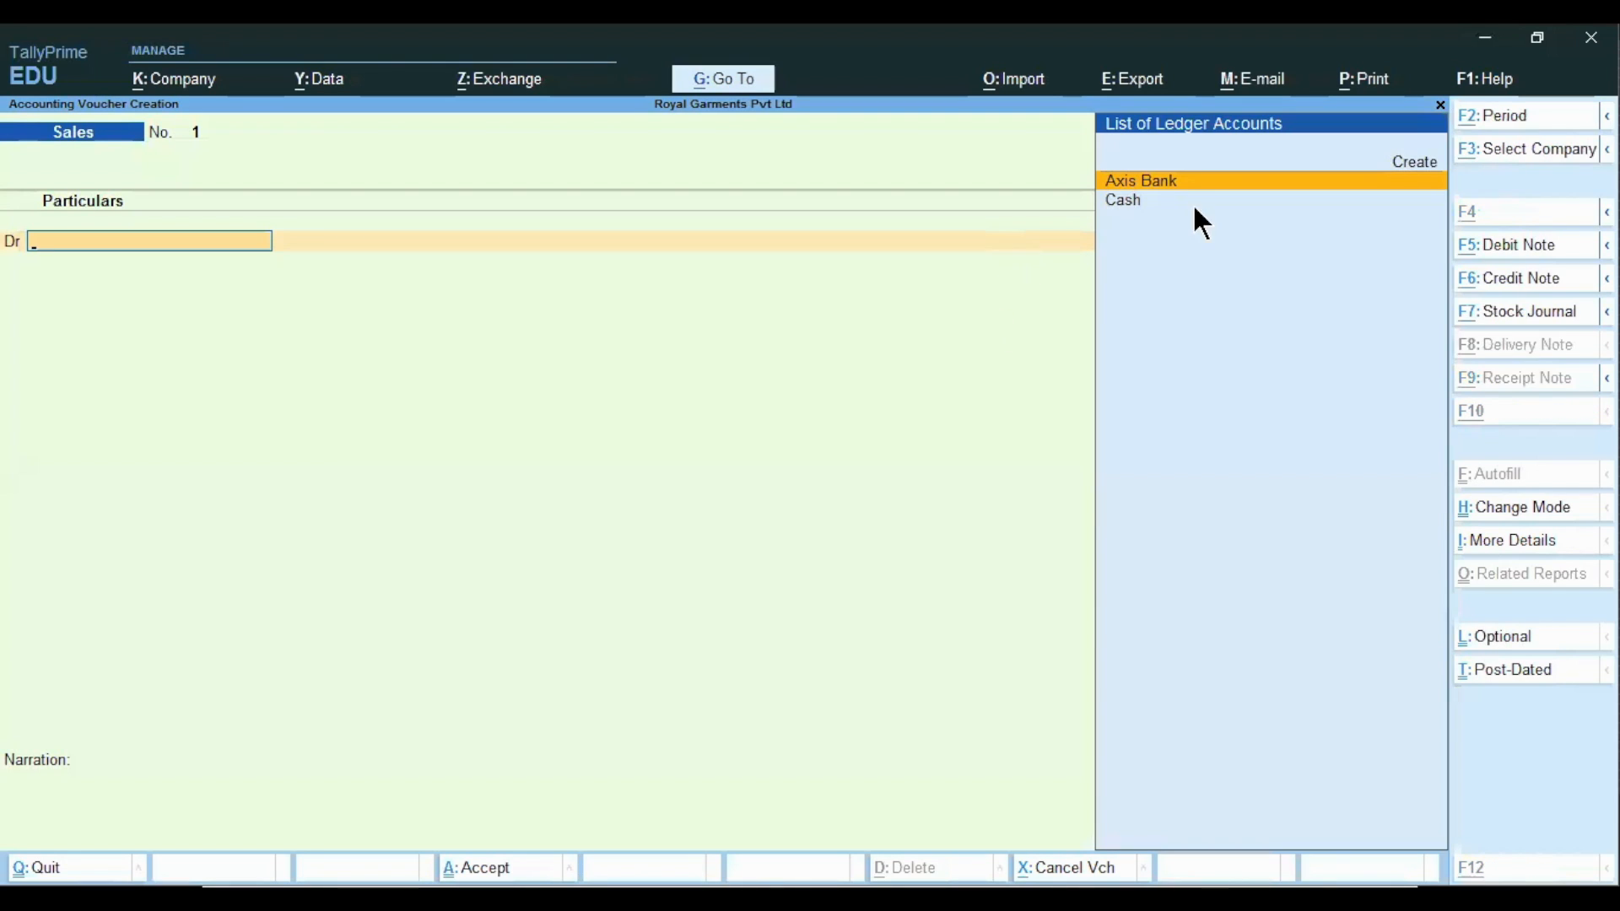
key("alt+Tab")
key("alt+Tab")
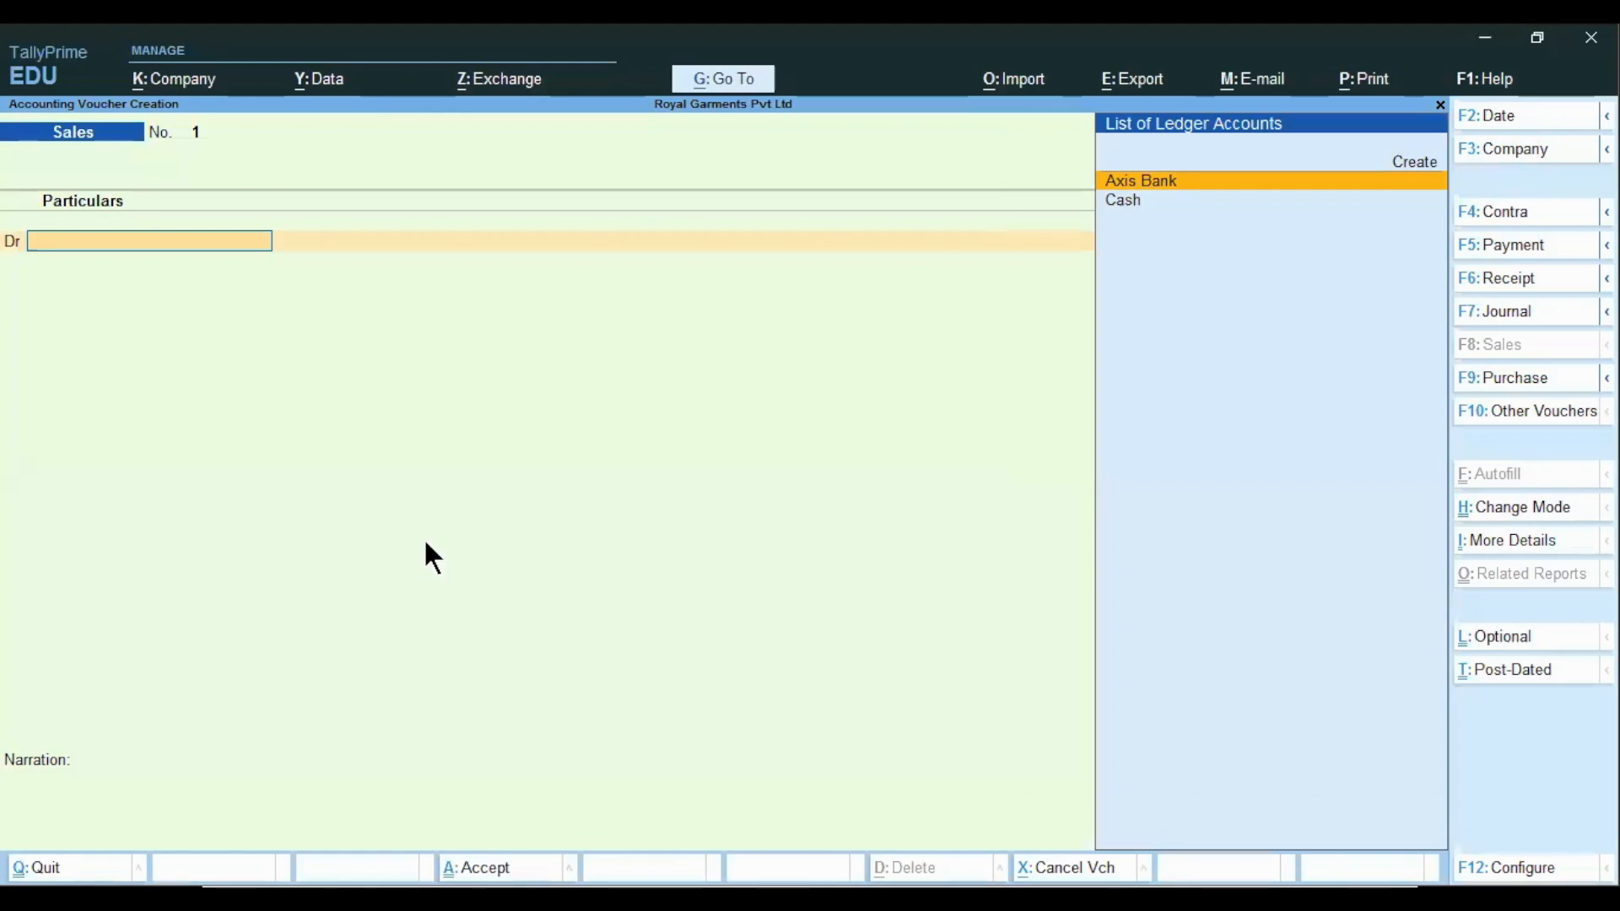
key("alt+Tab")
key("alt")
key("alt+c")
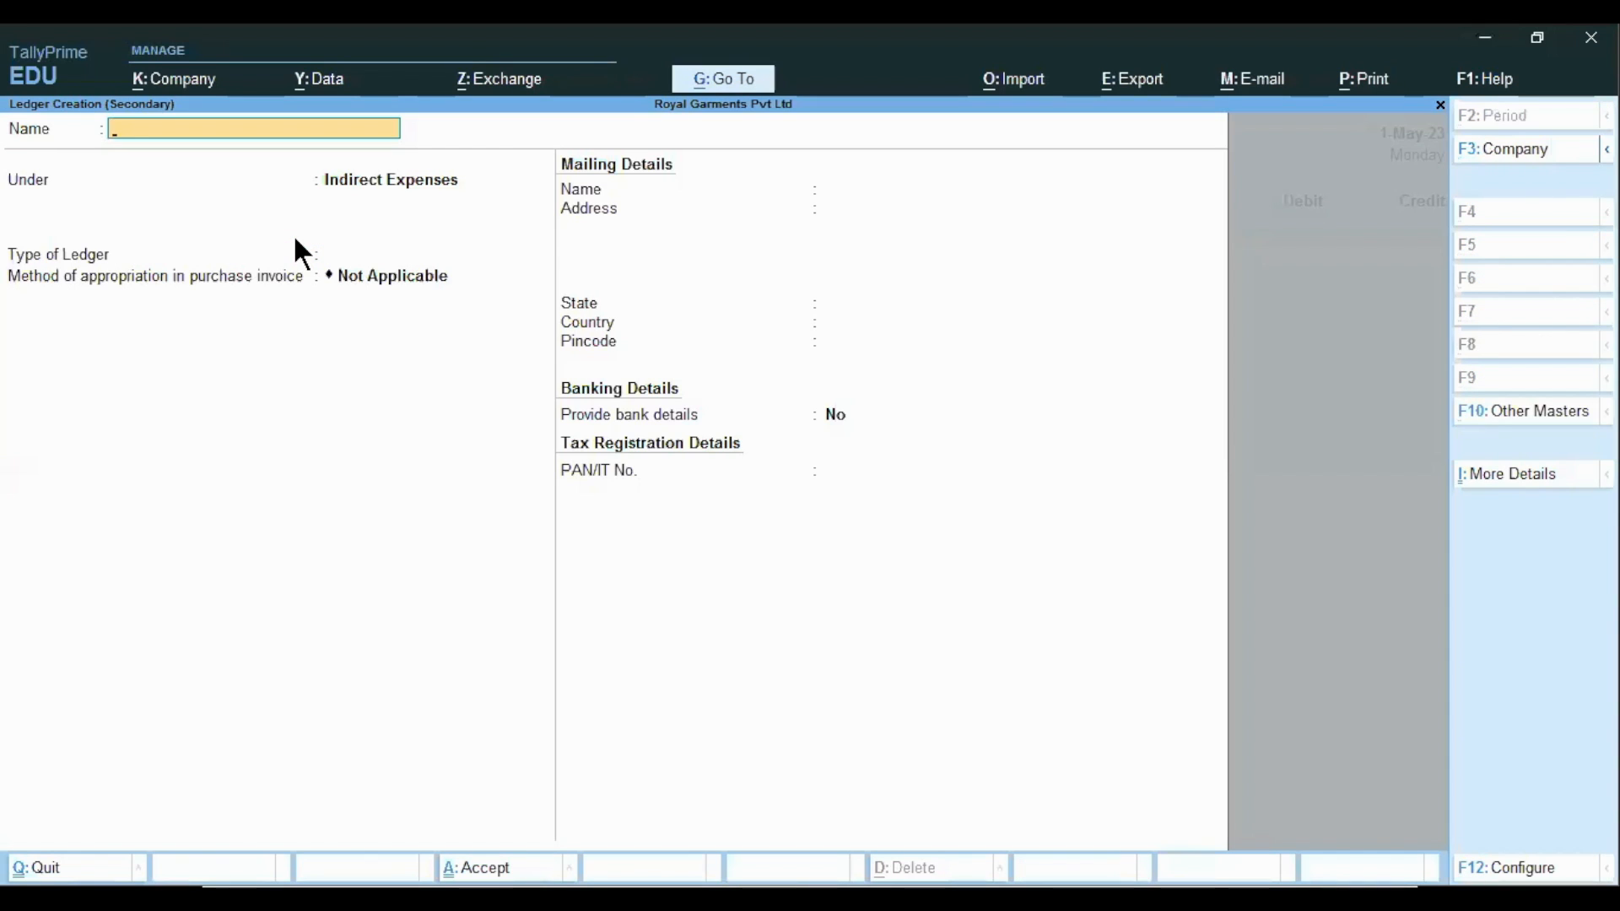
type("Tata Consultancy P Ltd A/c")
key("Return")
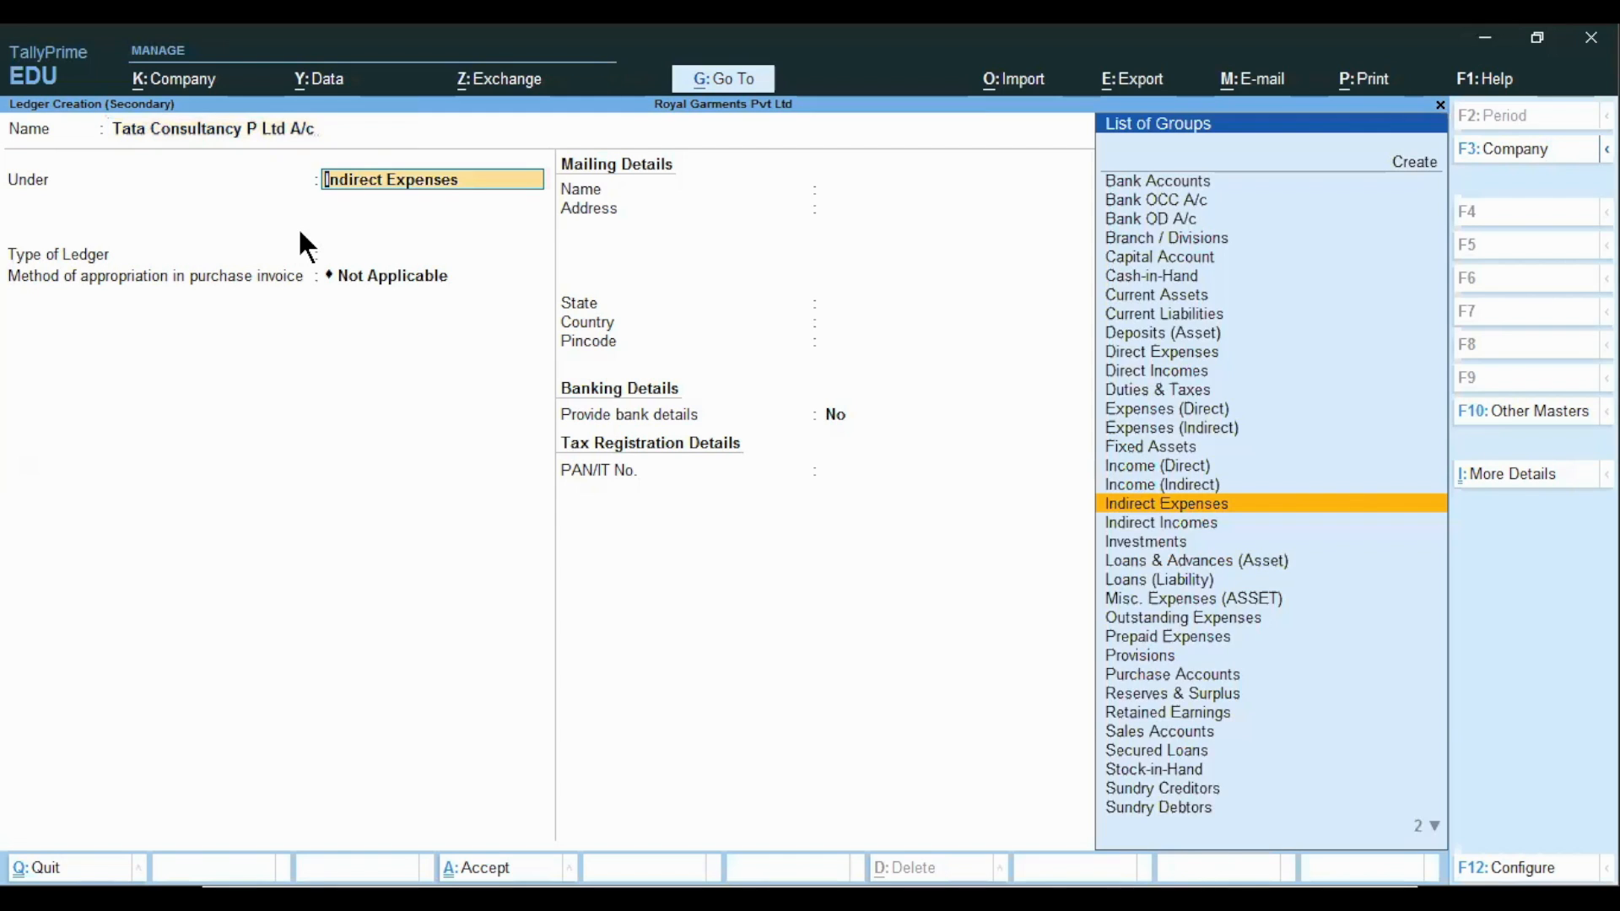
- Place the Tata Consultancy ledger under Sundry Debtors and accept Yes for maintaining balances bill-by-bill
type("De")
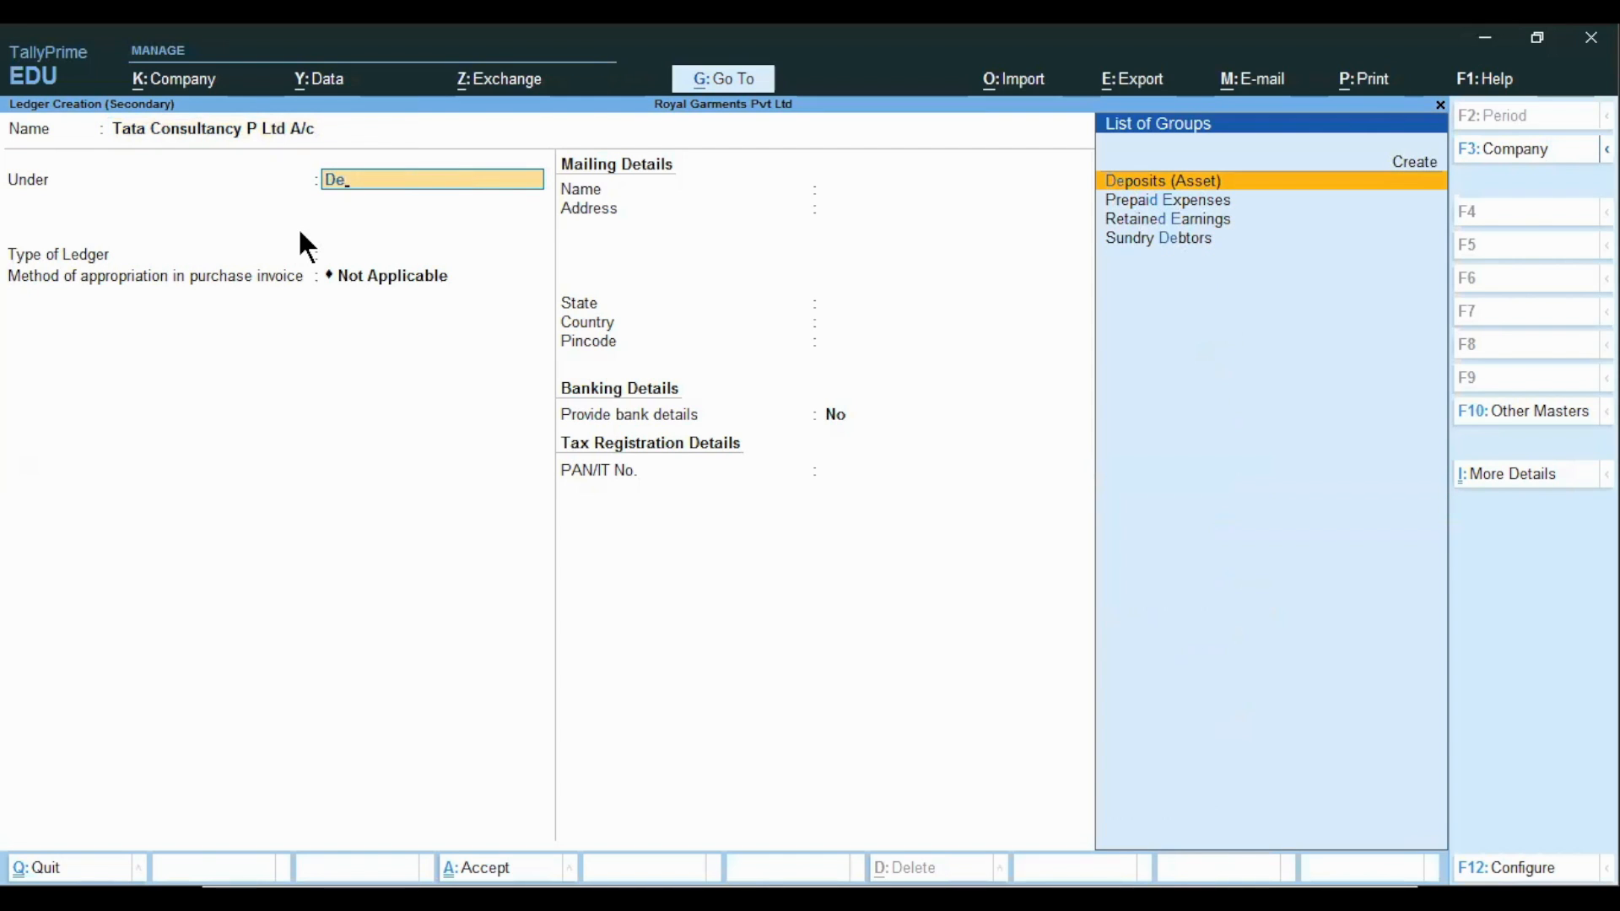
type("b")
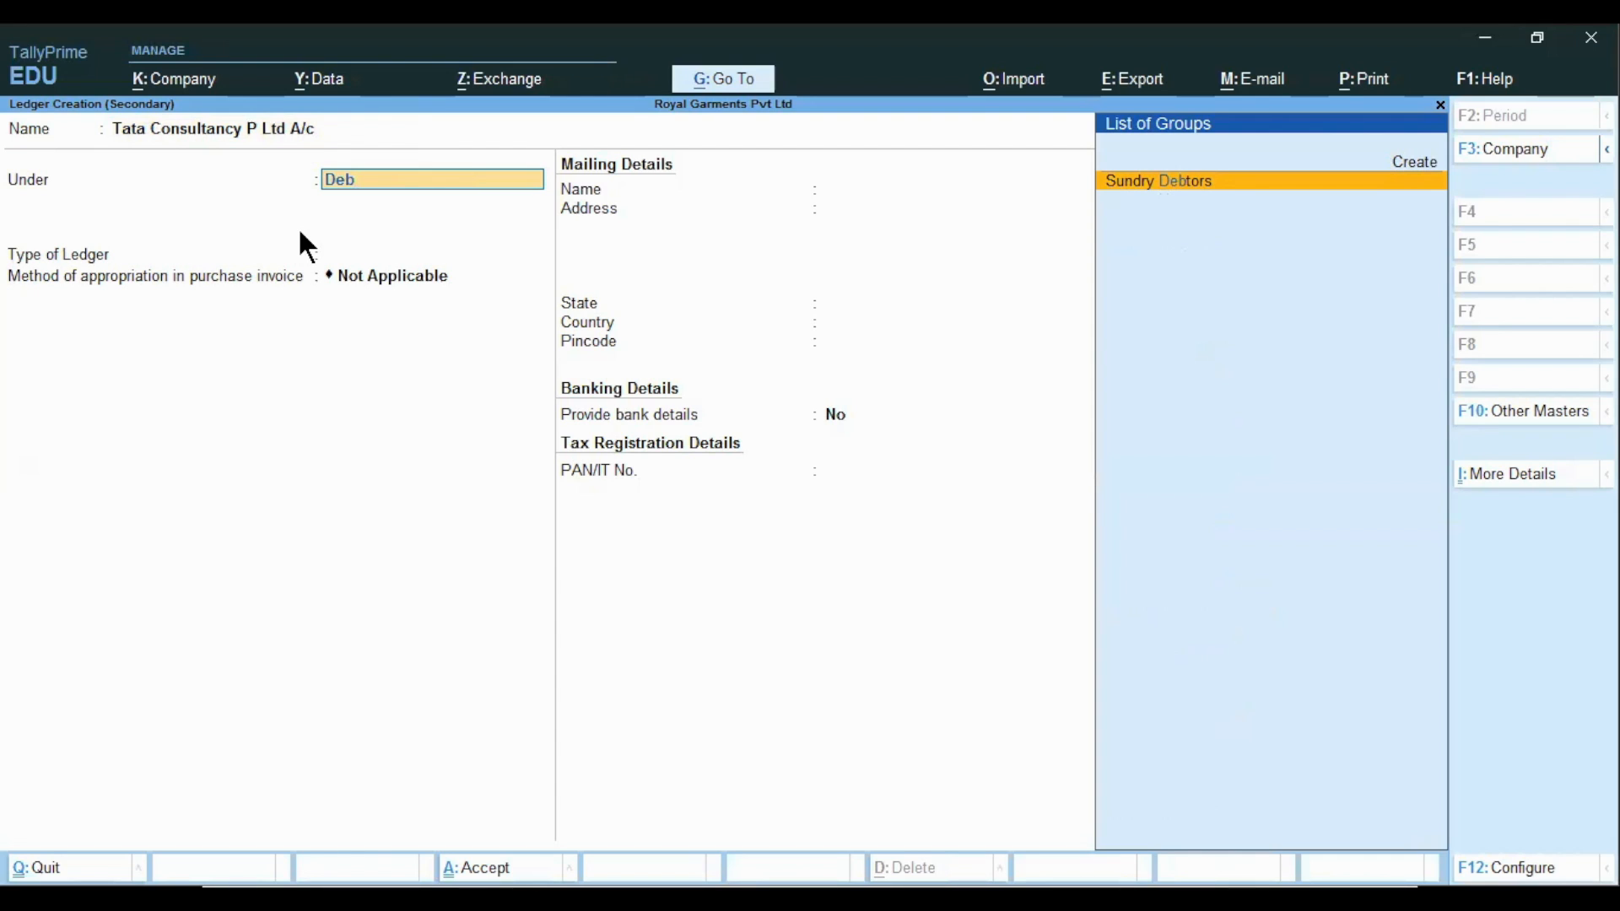
key("Return")
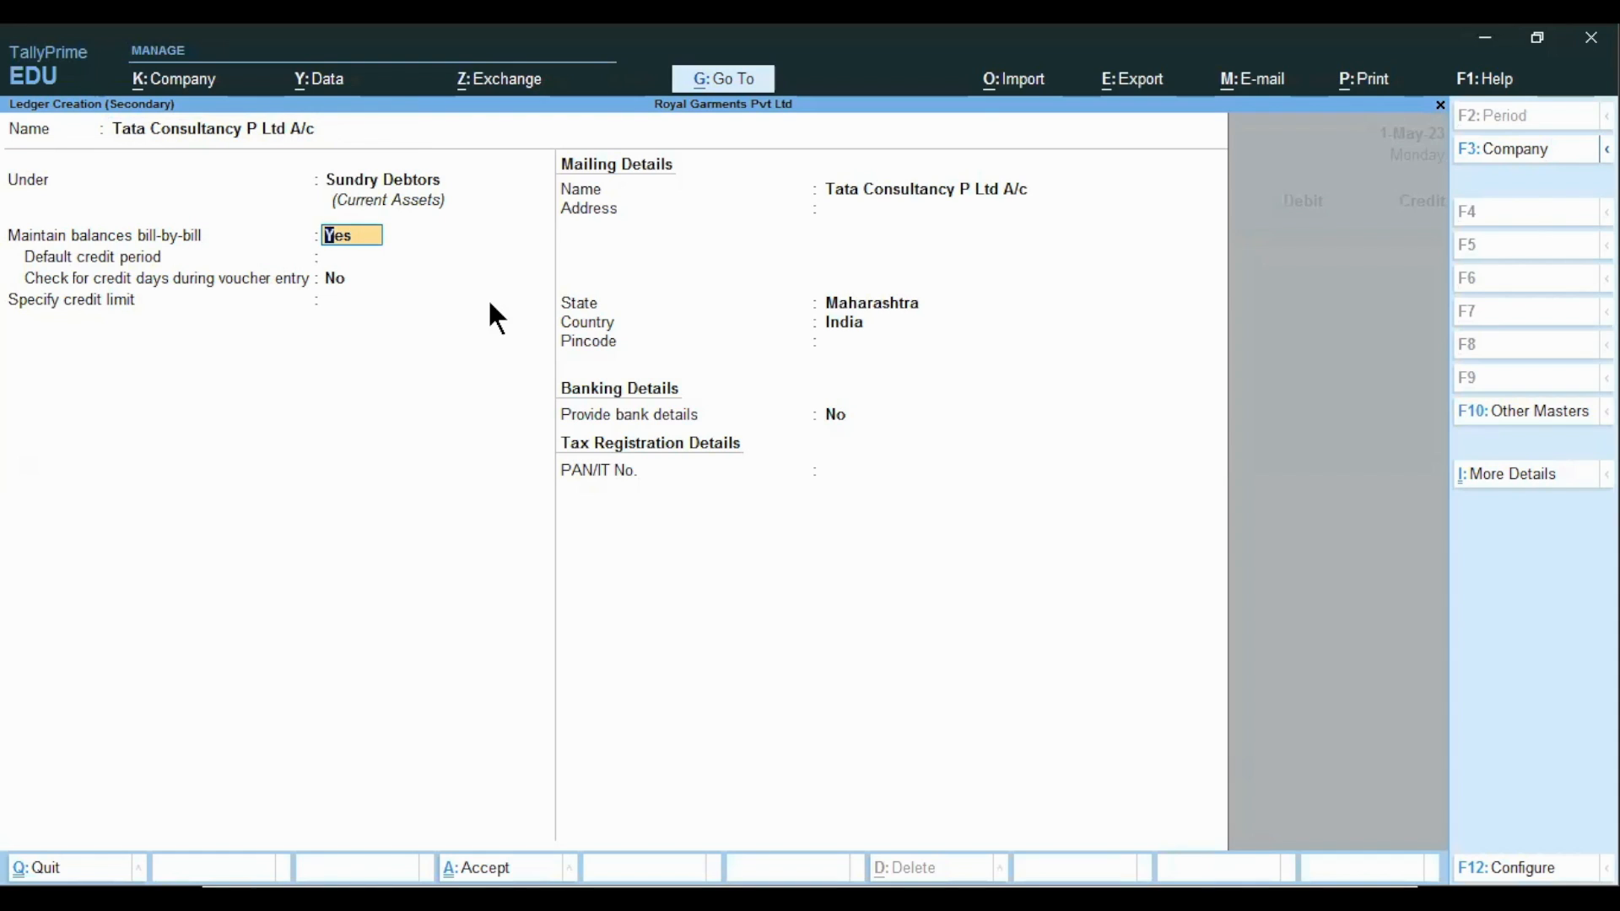
key("Return")
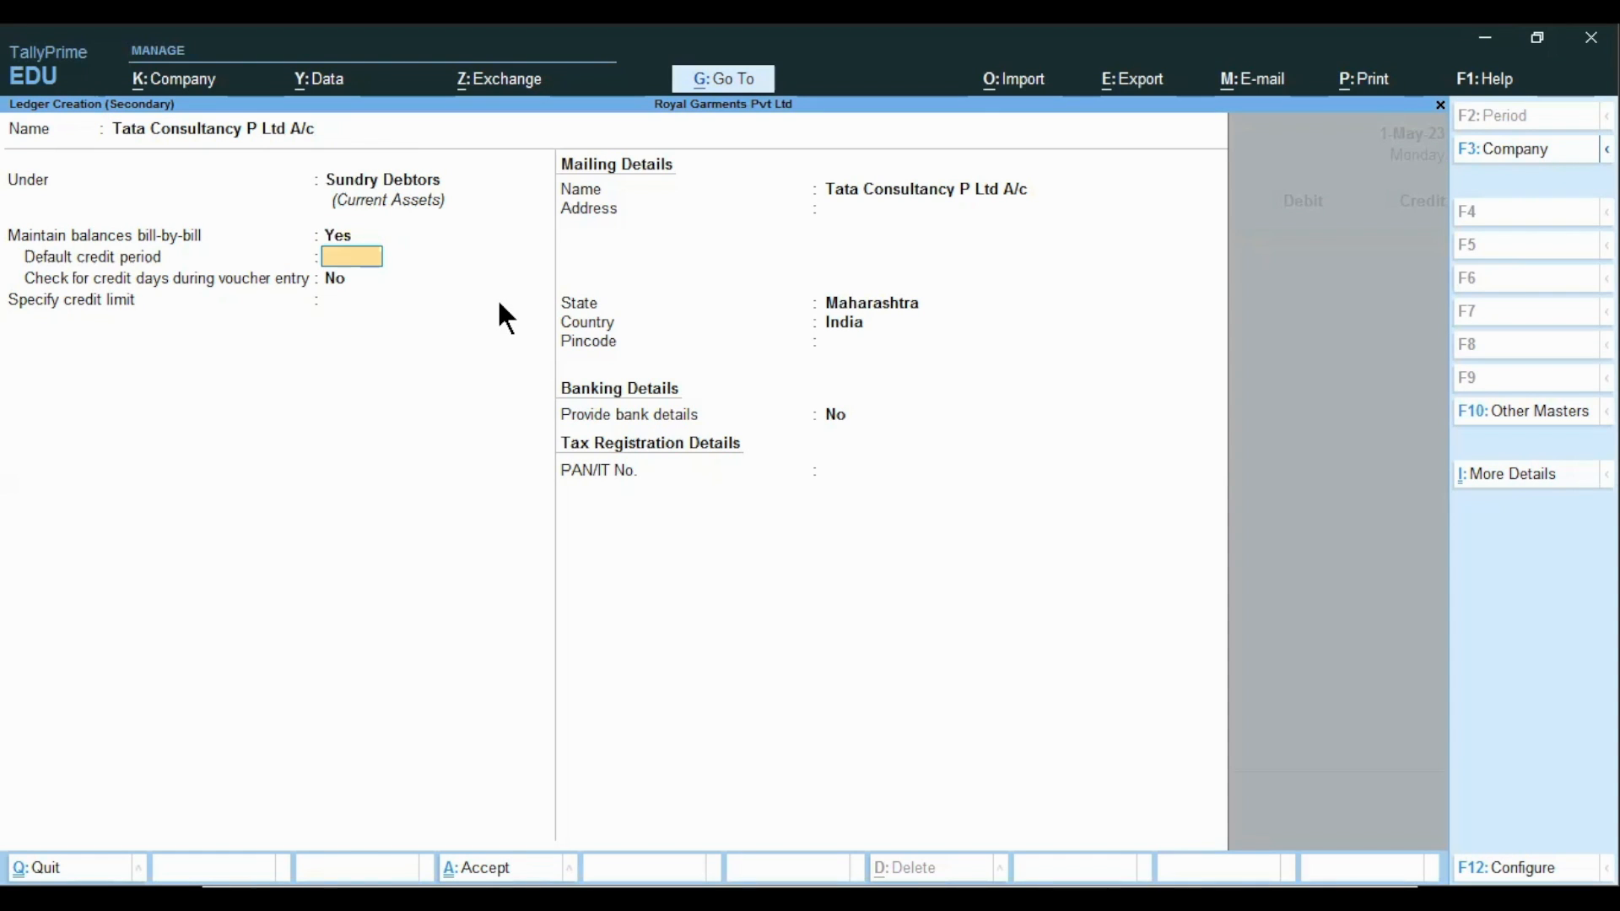
- Leave the credit period, credit limit and pincode blank and enter Mumbai, Maharashtra as the Tata Consultancy ledger's mailing address
key("Return")
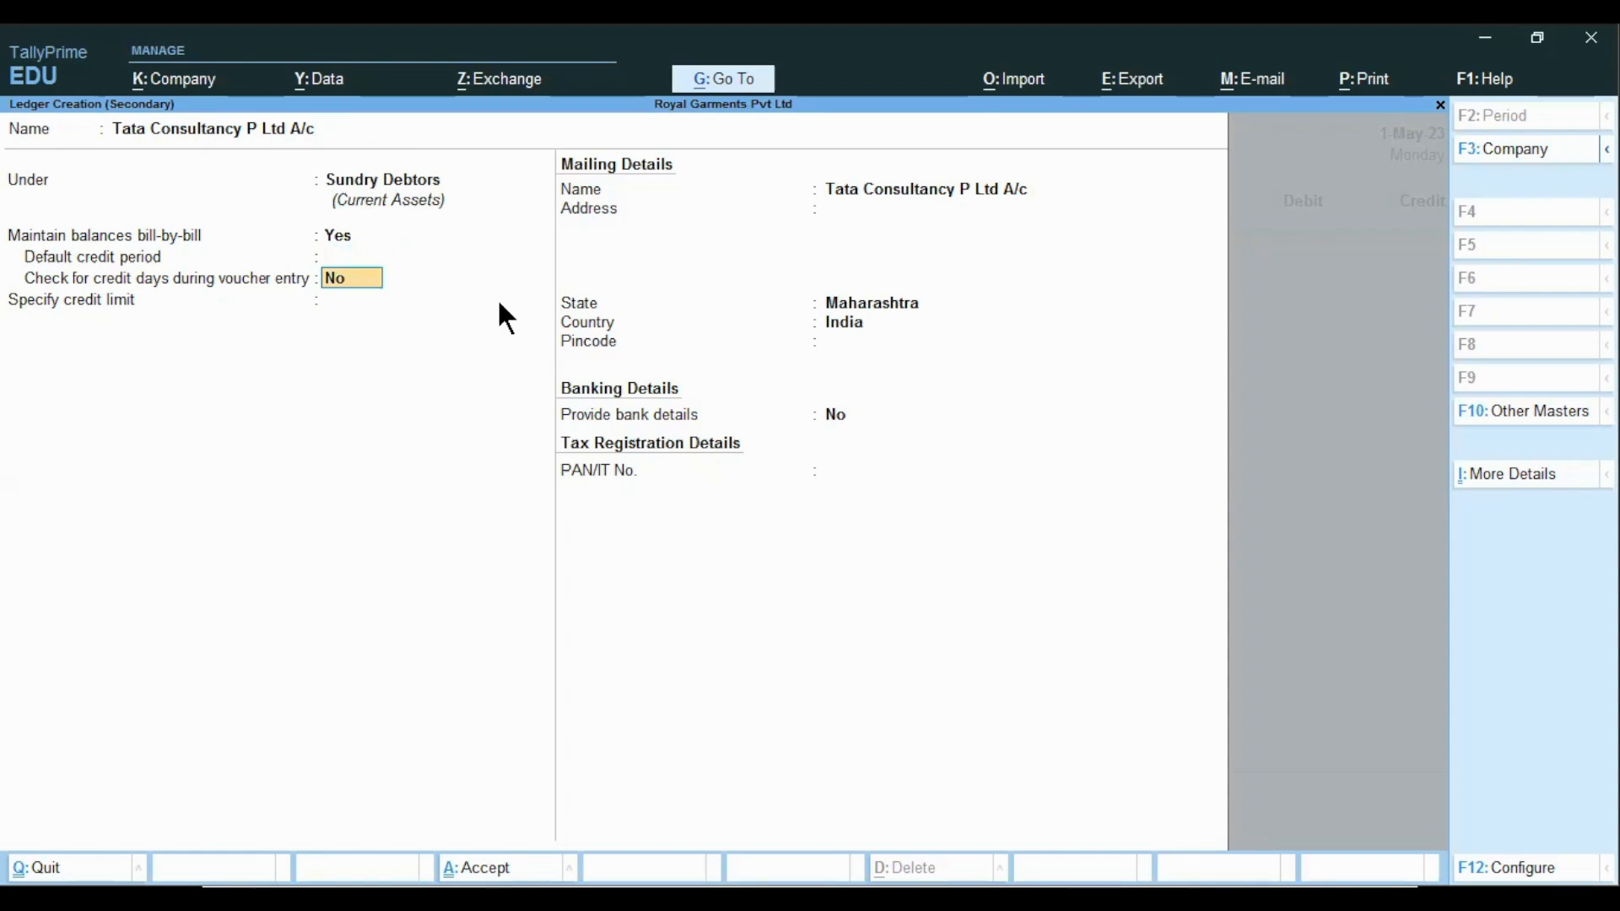
key("Return")
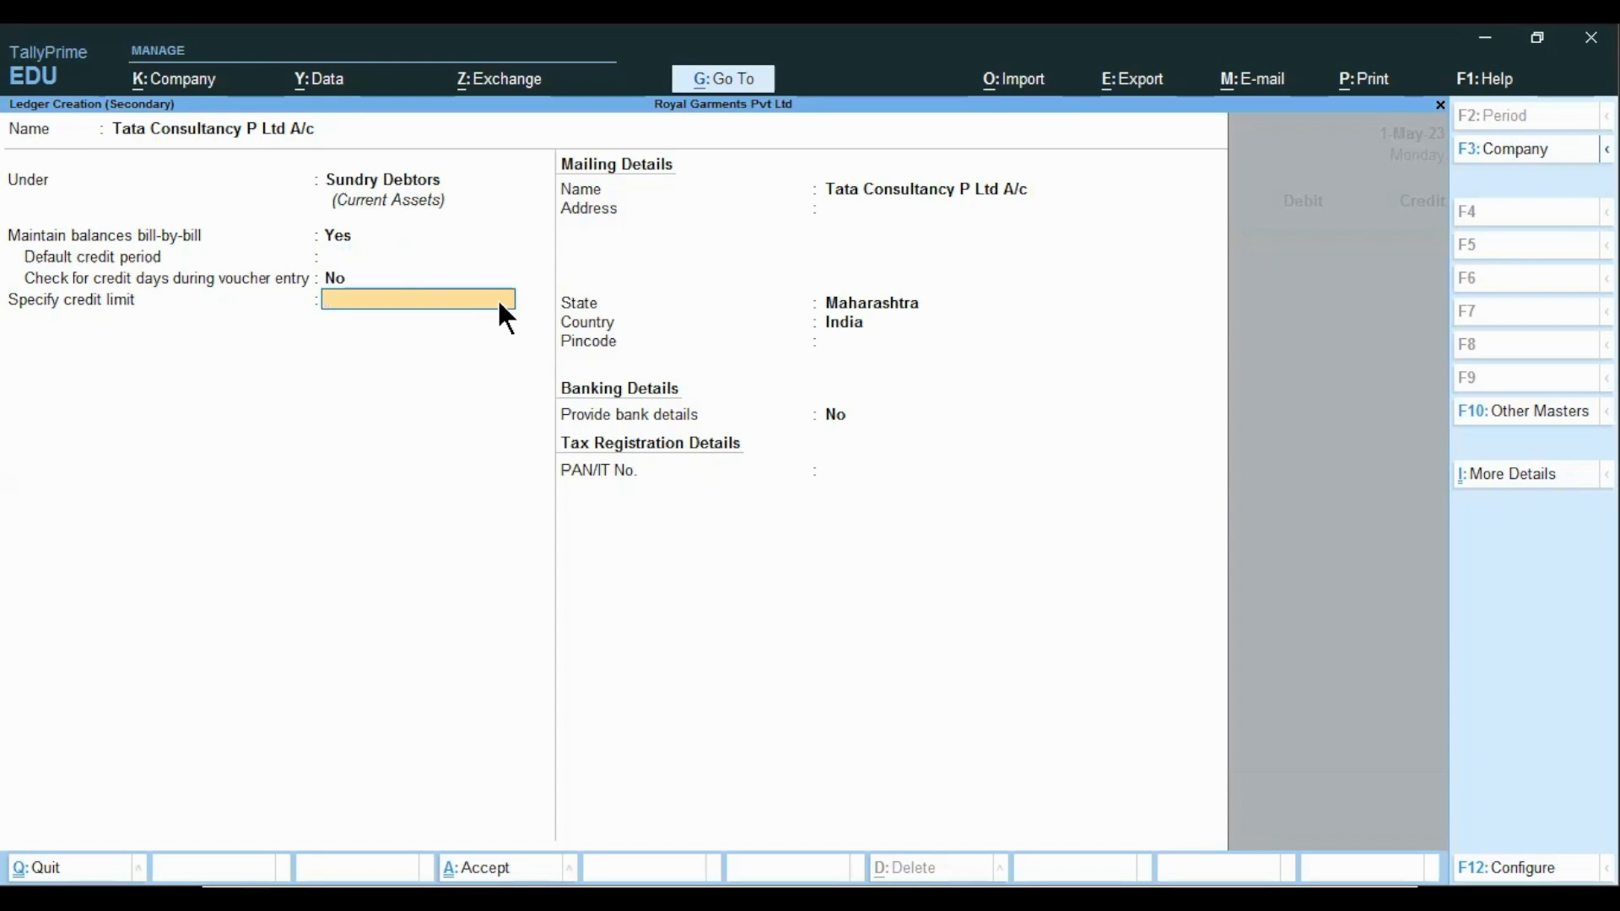
key("Return")
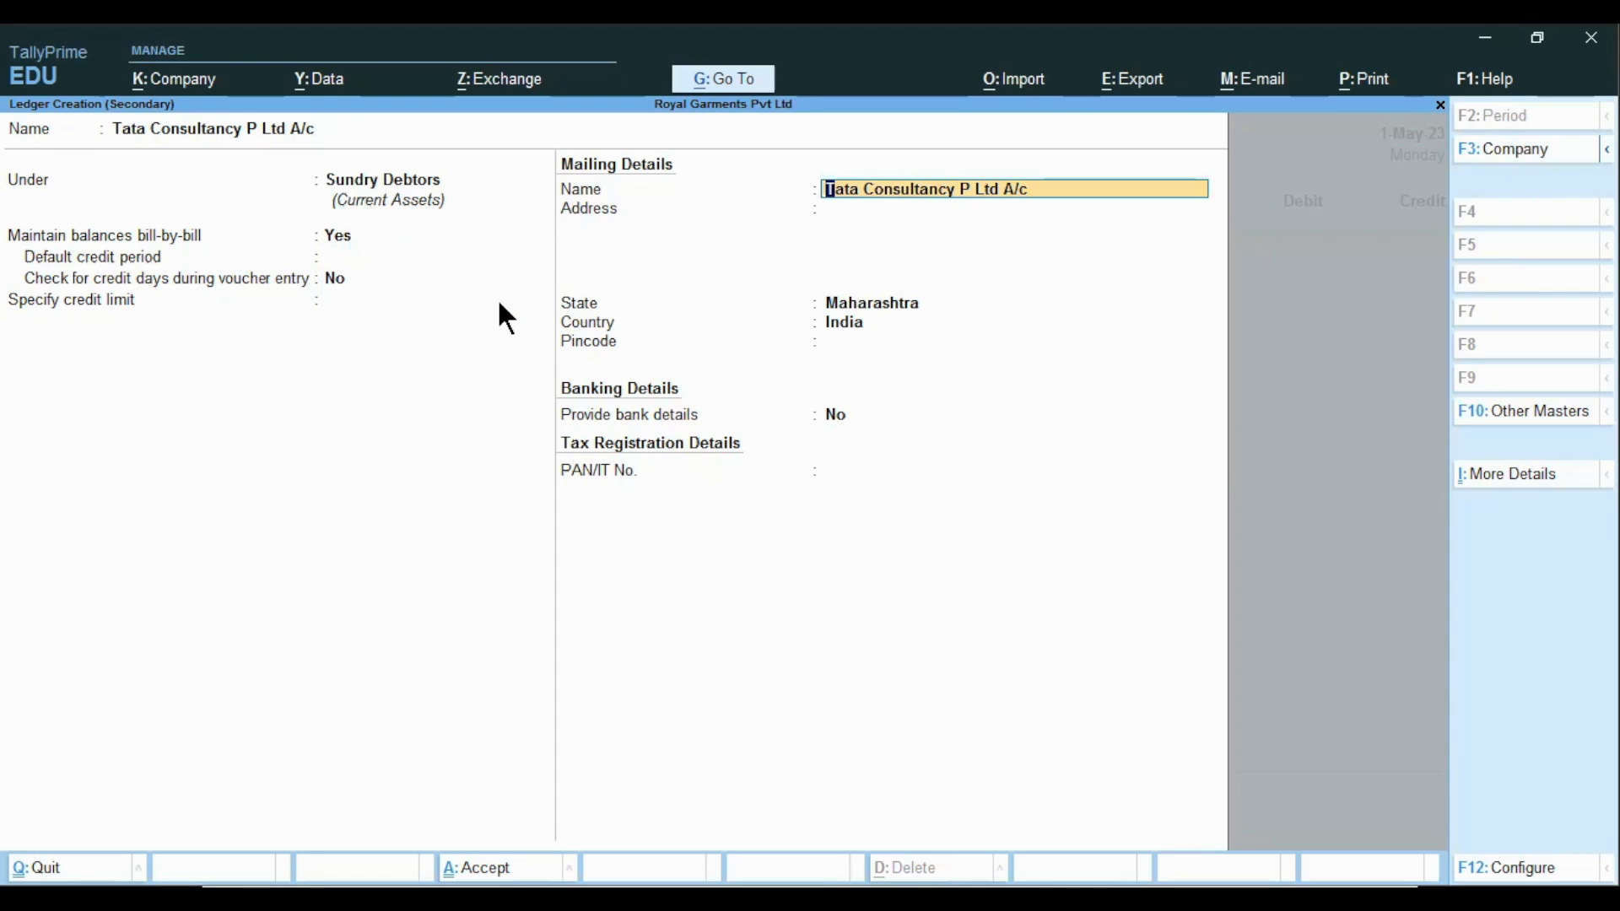
key("Return")
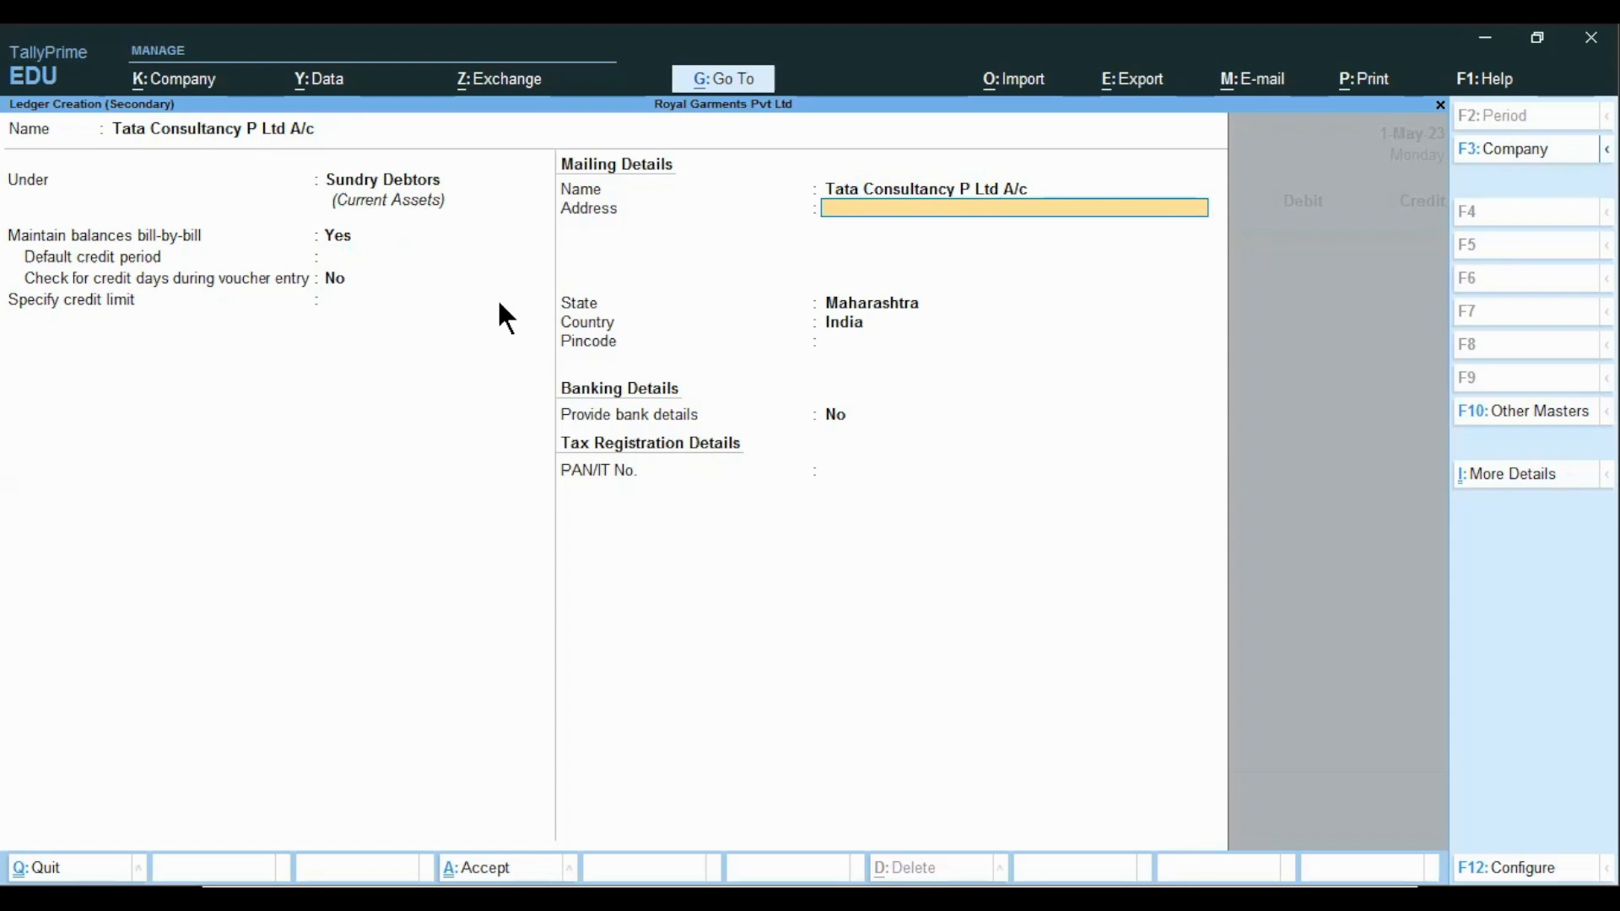
type("Mumbai")
key("Return")
key("Return")
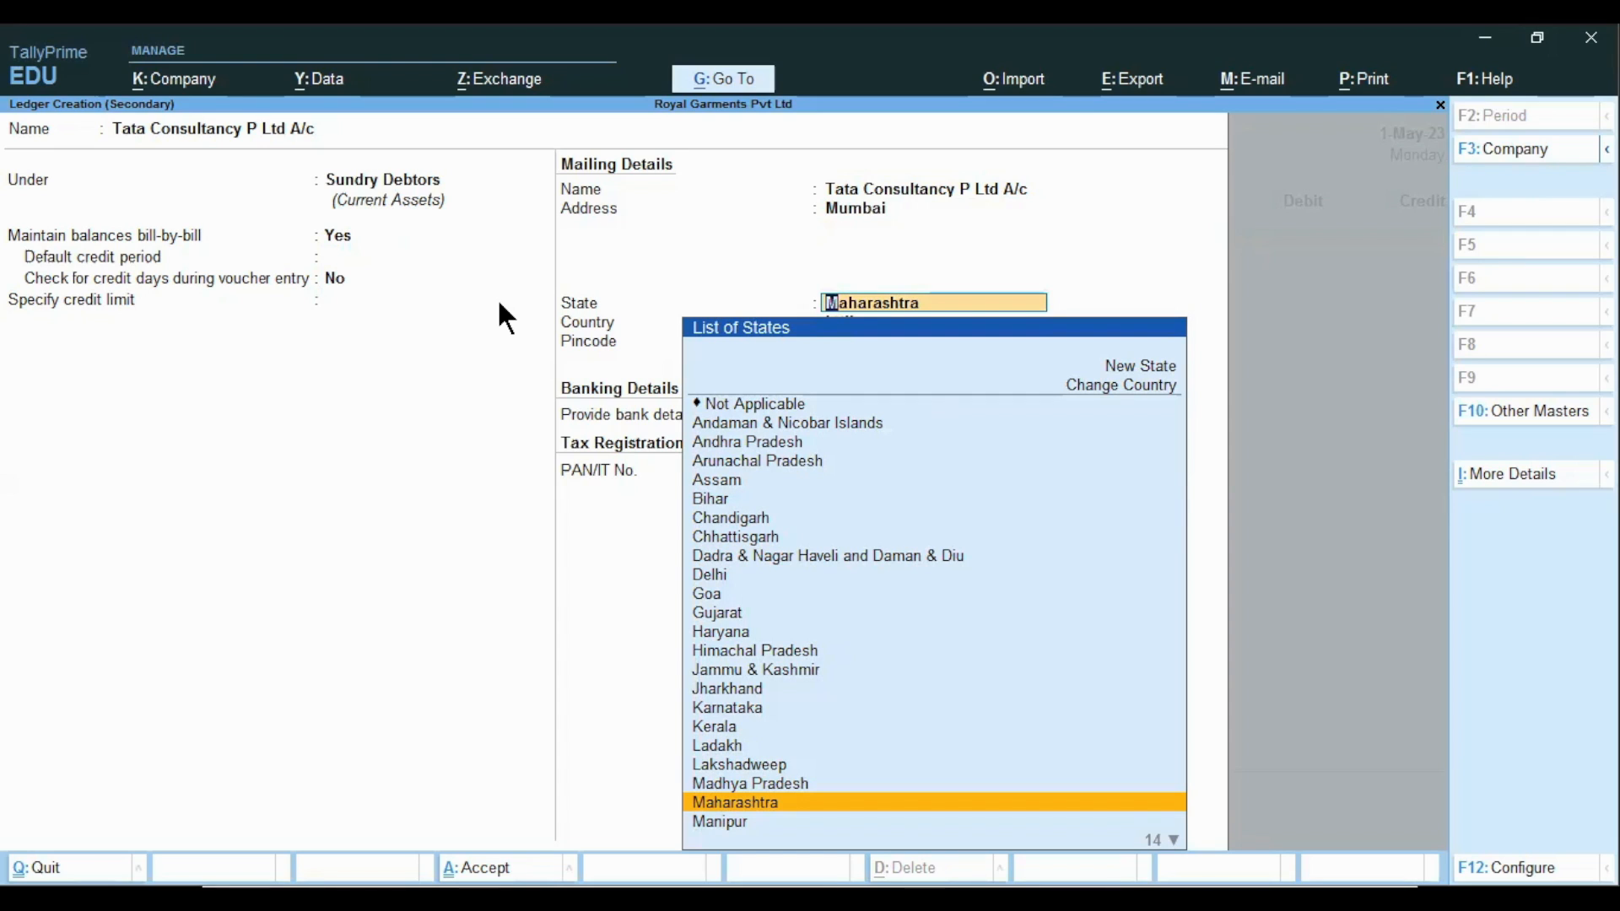
key("Return")
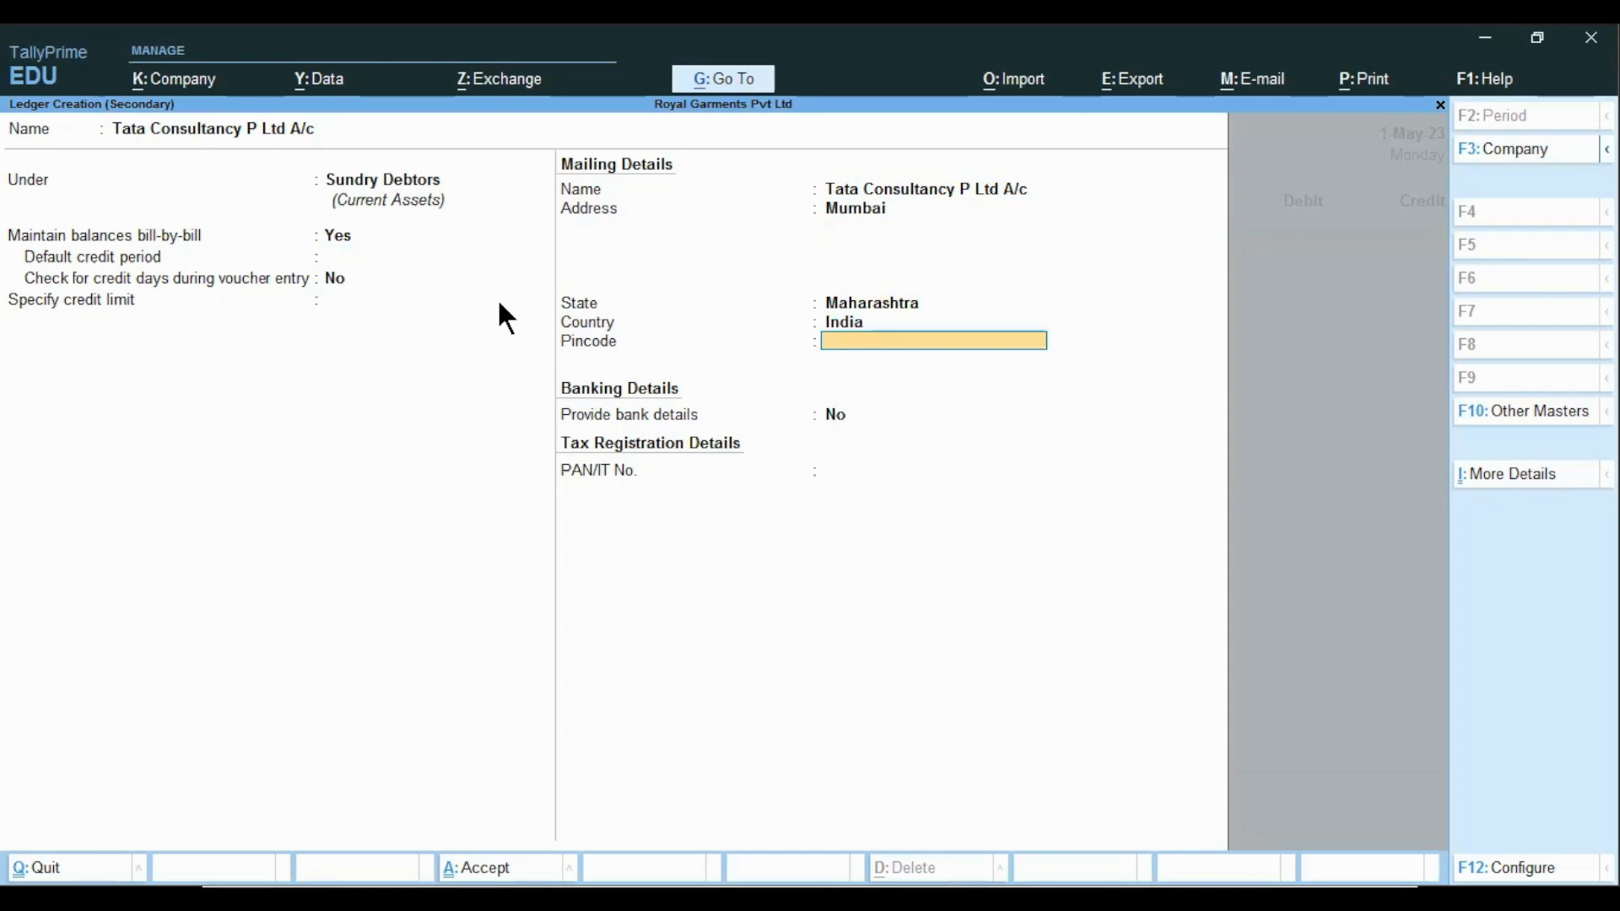
key("Return")
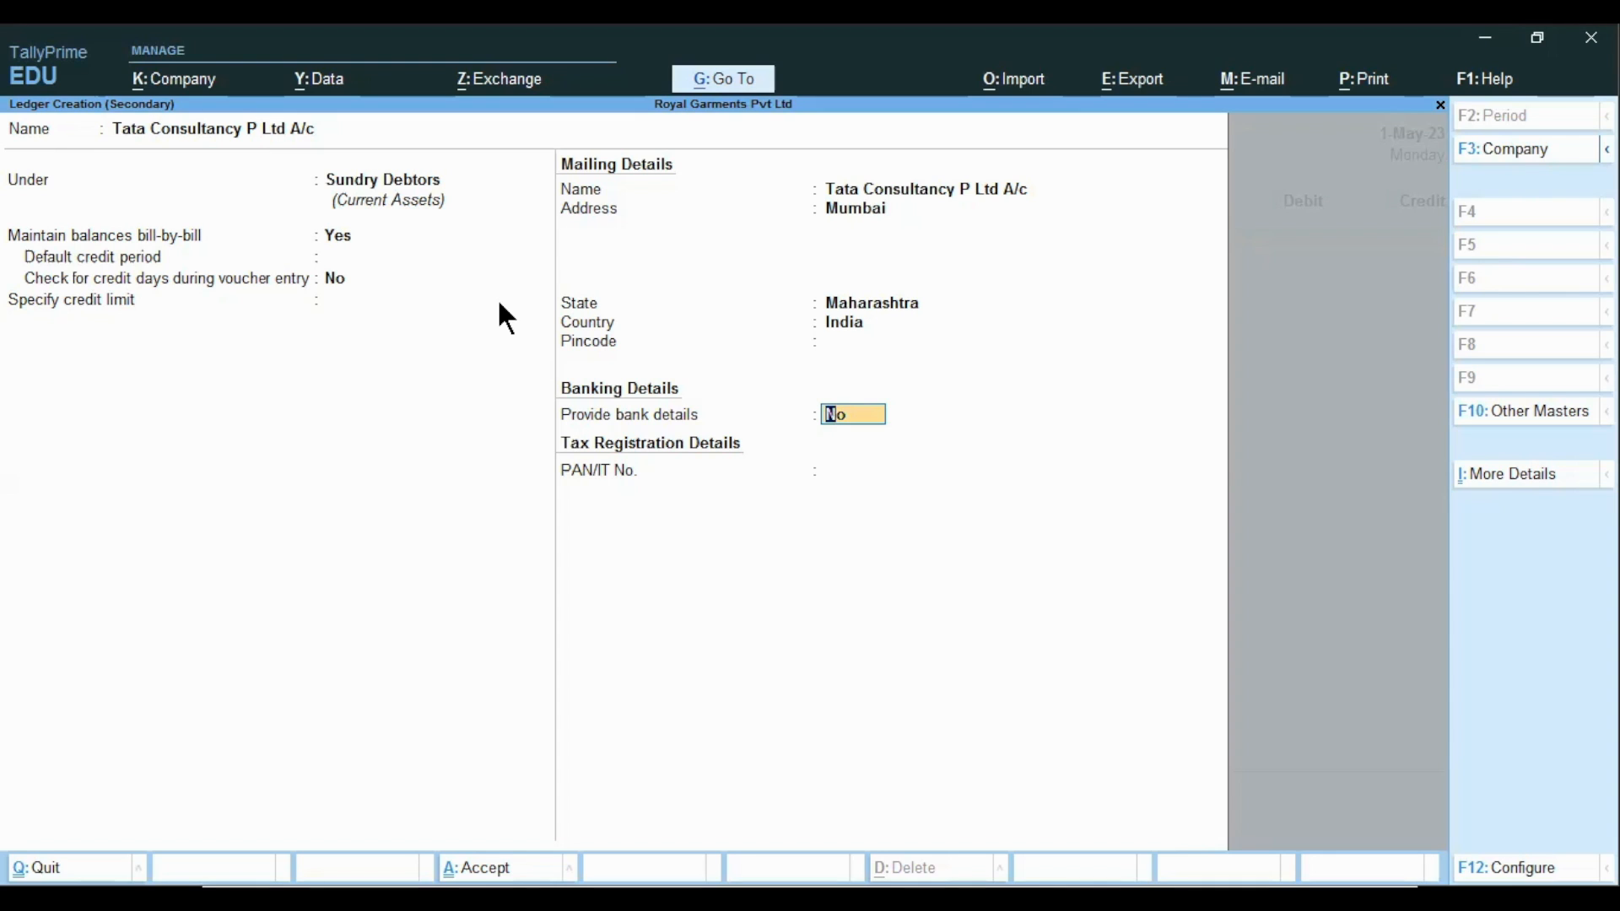
- Enable bank details for the Tata Consultancy ledger and expand the list of transaction types
type("y")
key("Return")
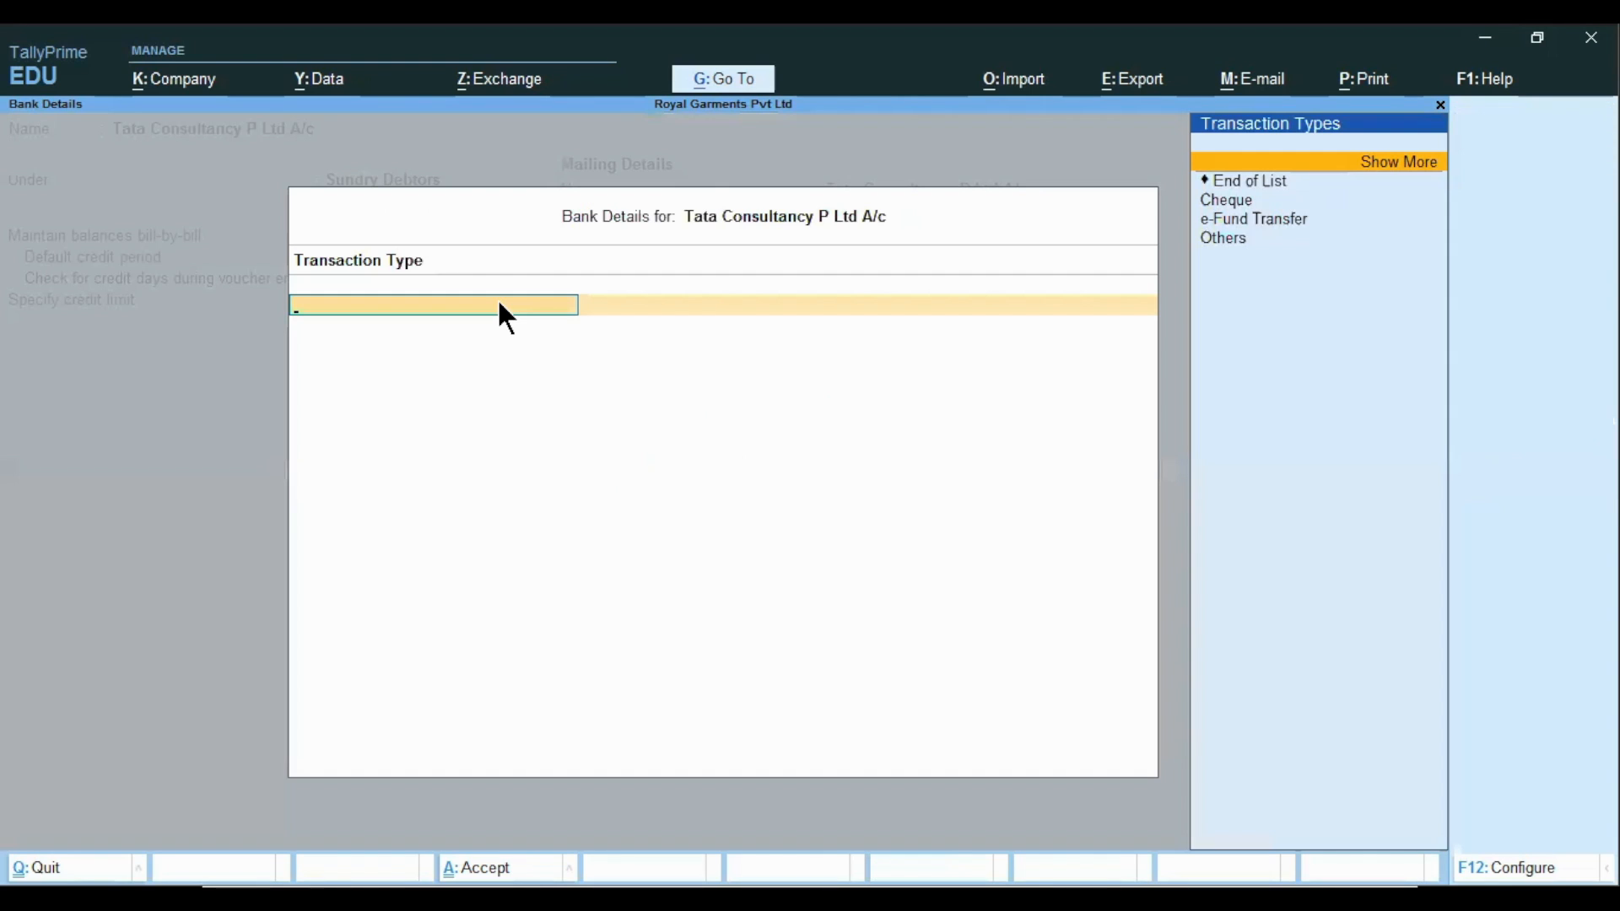
key("Return")
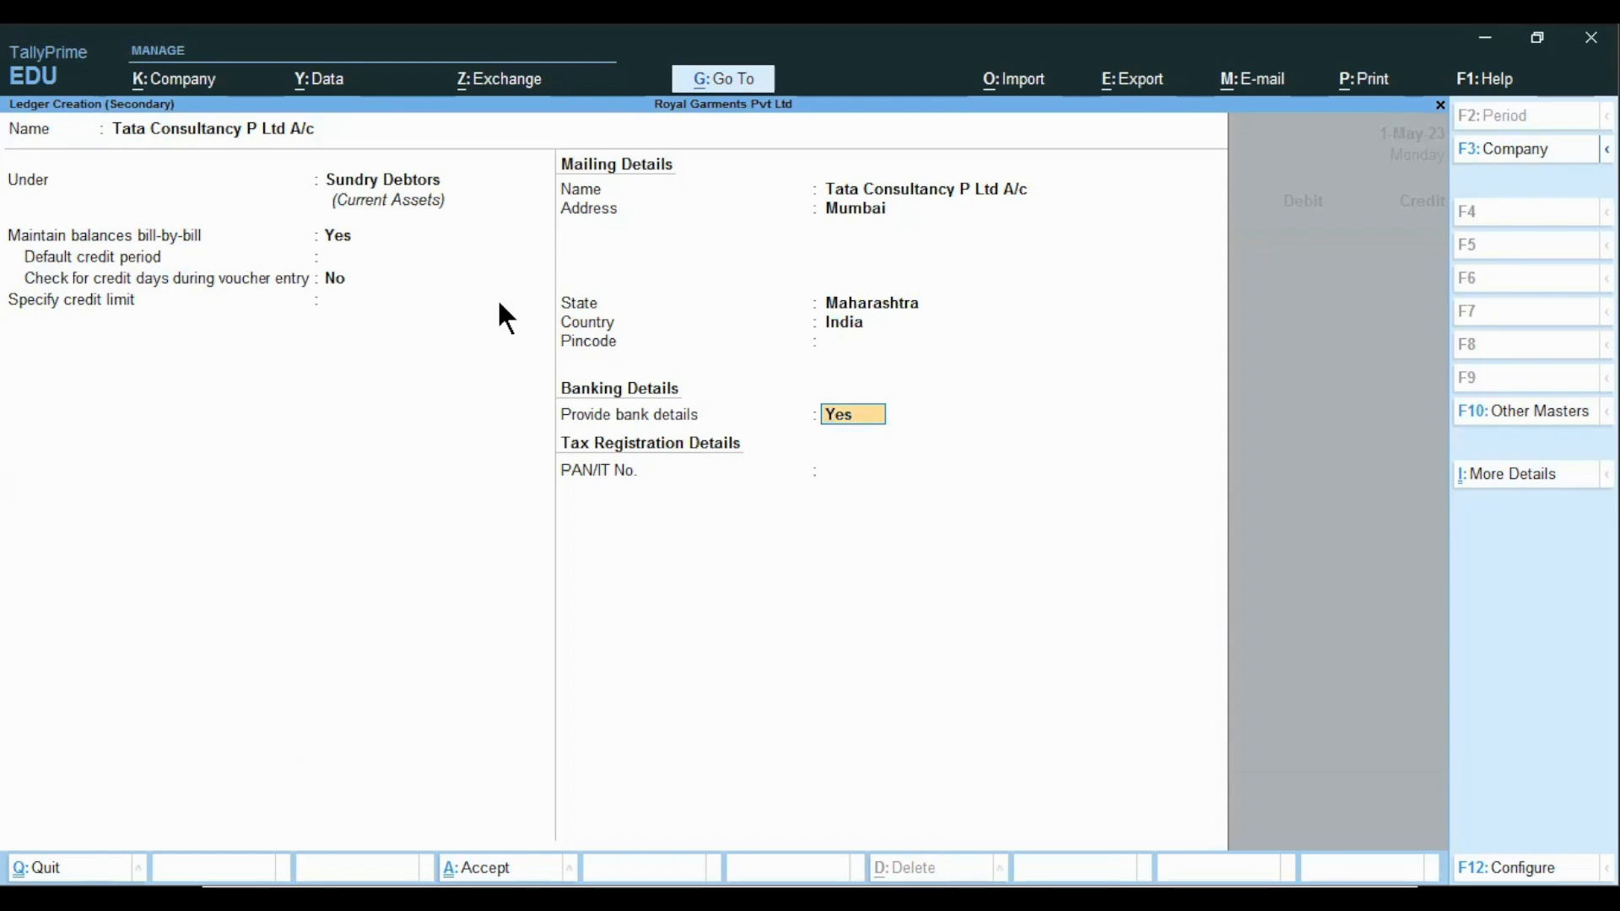
key("Return")
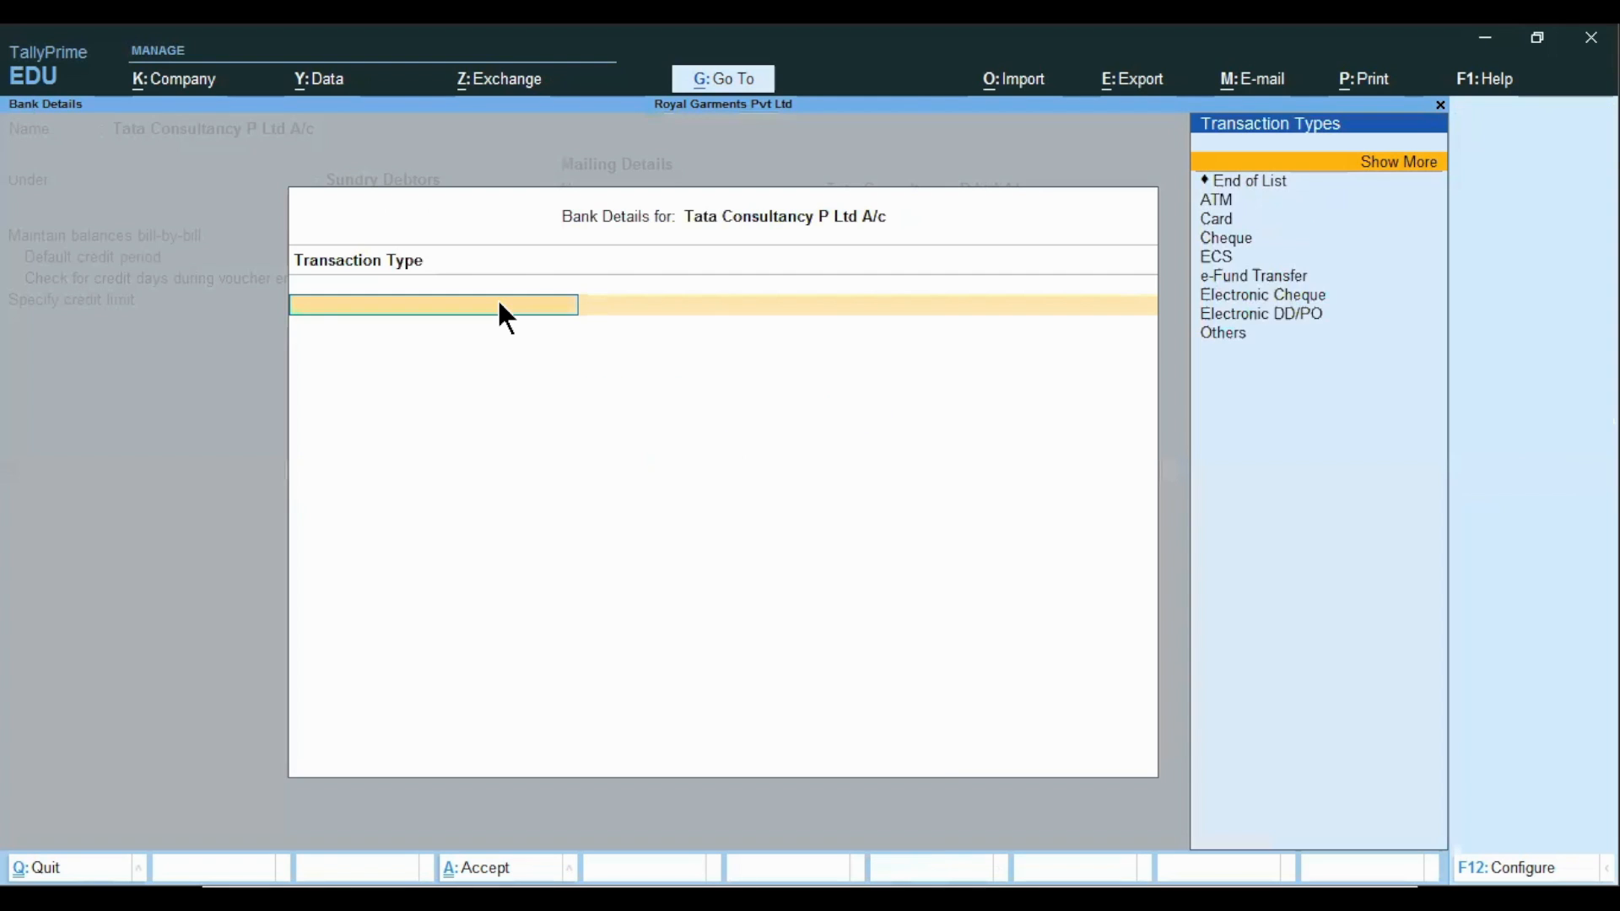
key("Return")
- Set Provide bank details to No, leave the PAN blank and save the Tata Consultancy ledger
key("n")
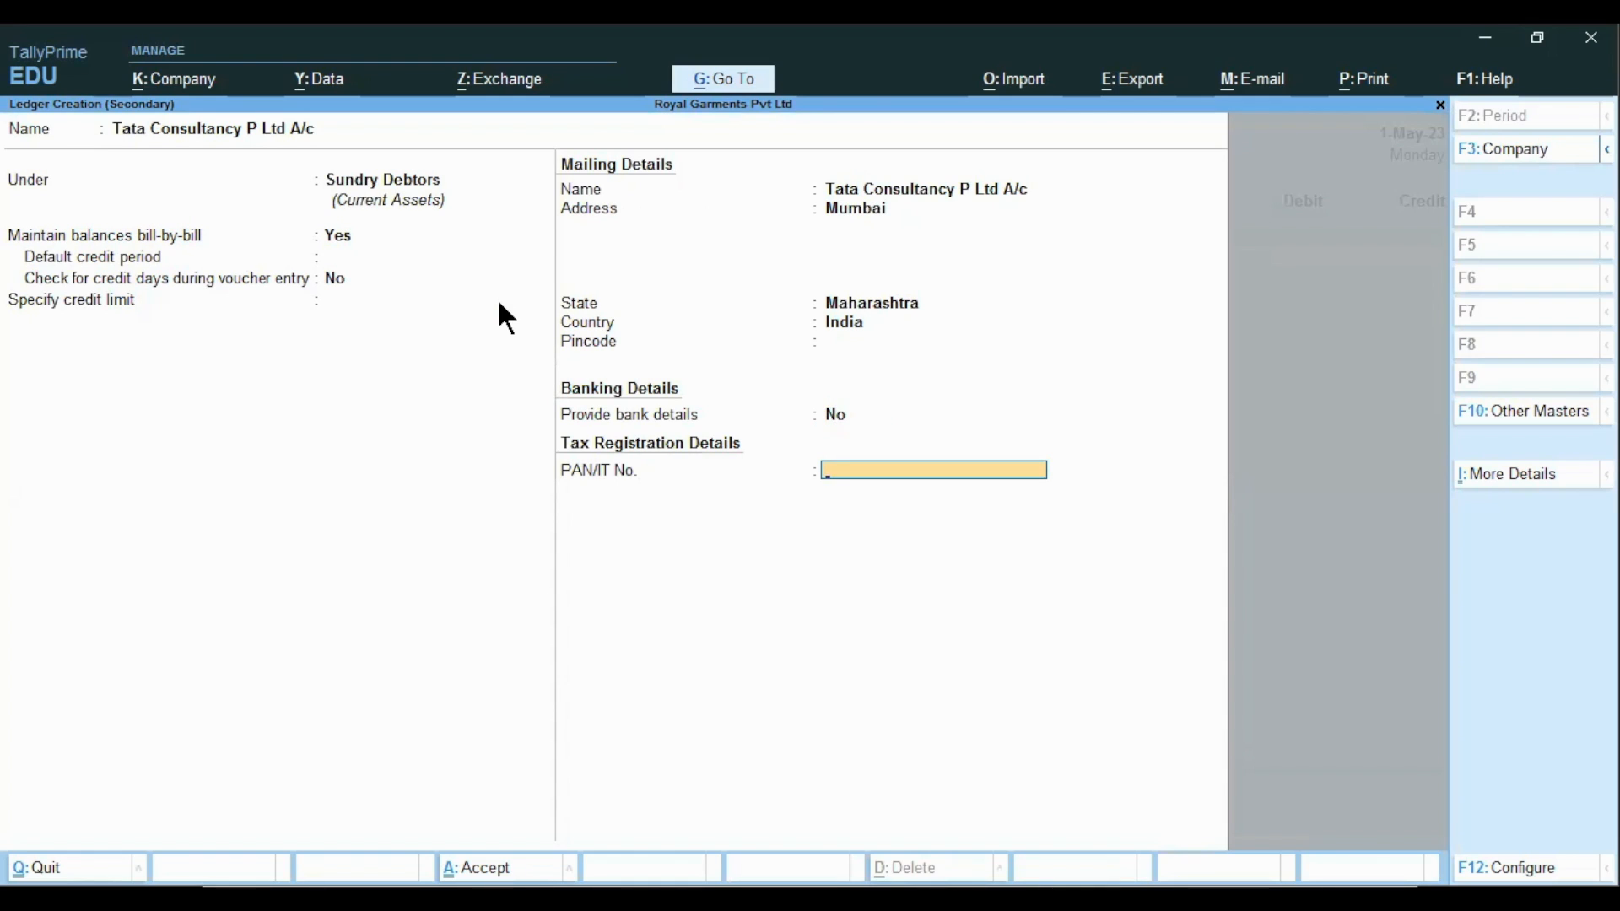
key("Return")
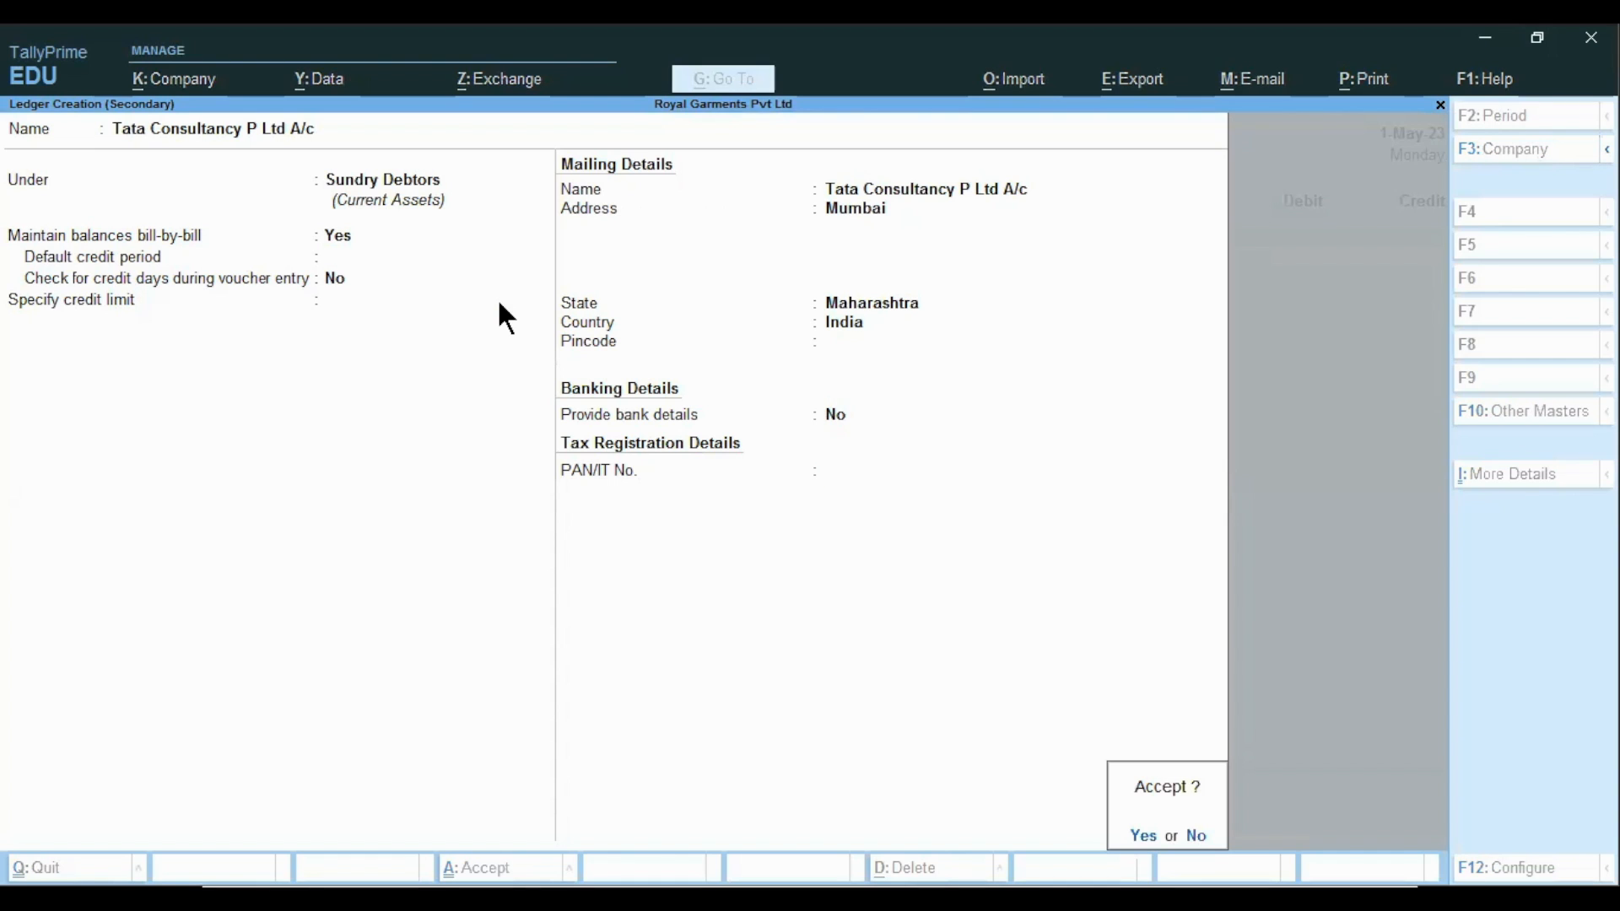
key("Return")
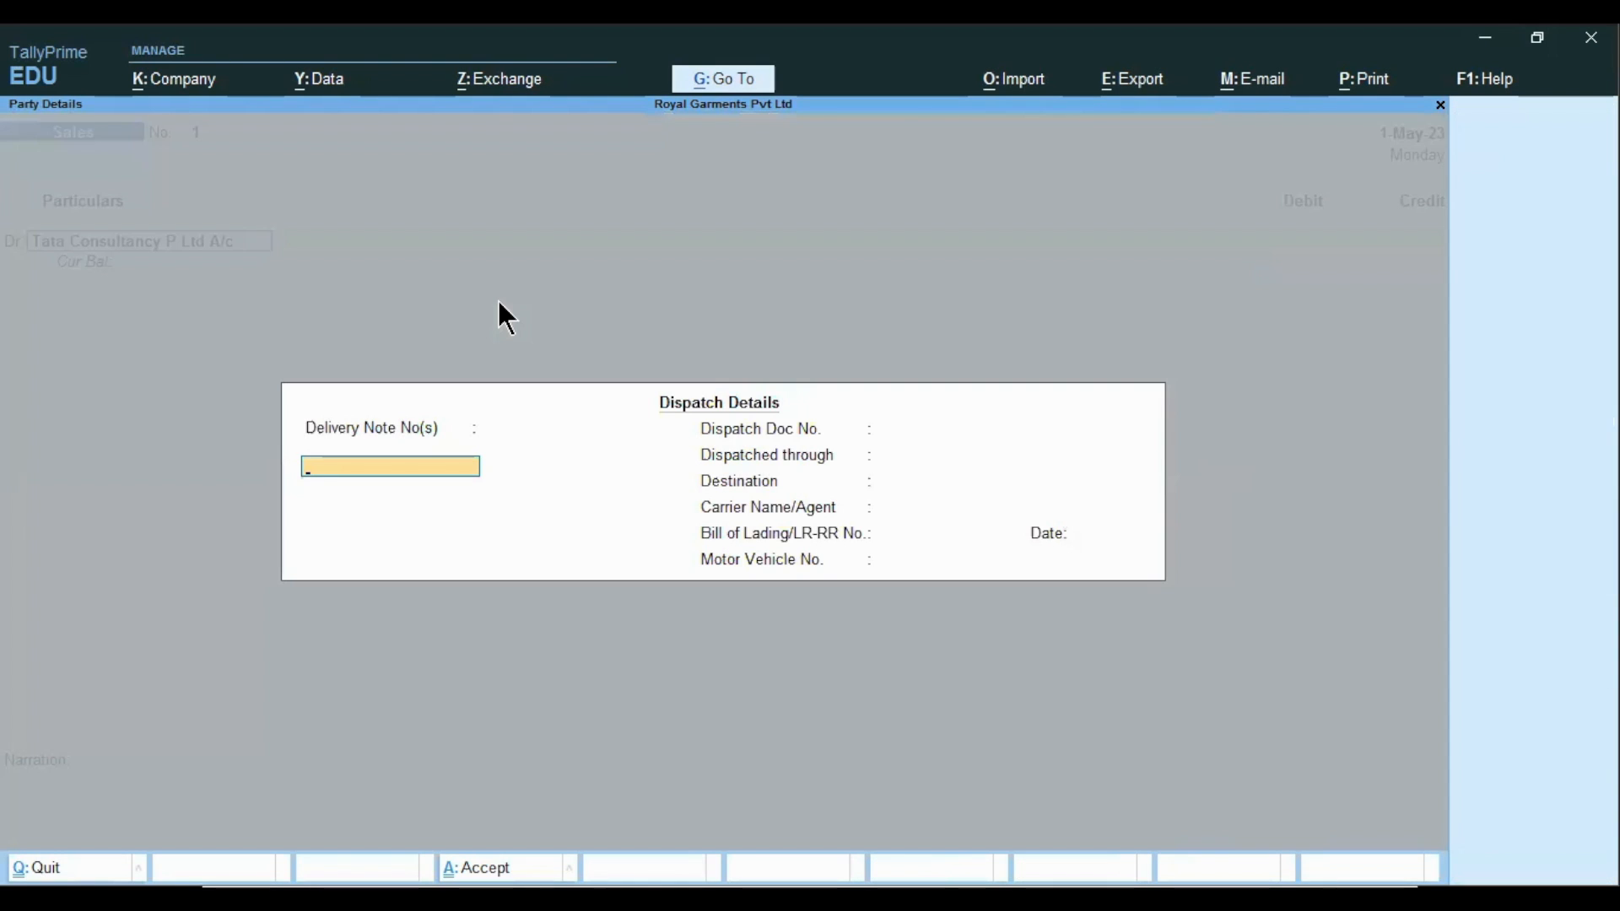
- Skip the dispatch details and accept the party details for Tata Consultancy P Ltd A/c
key("Escape")
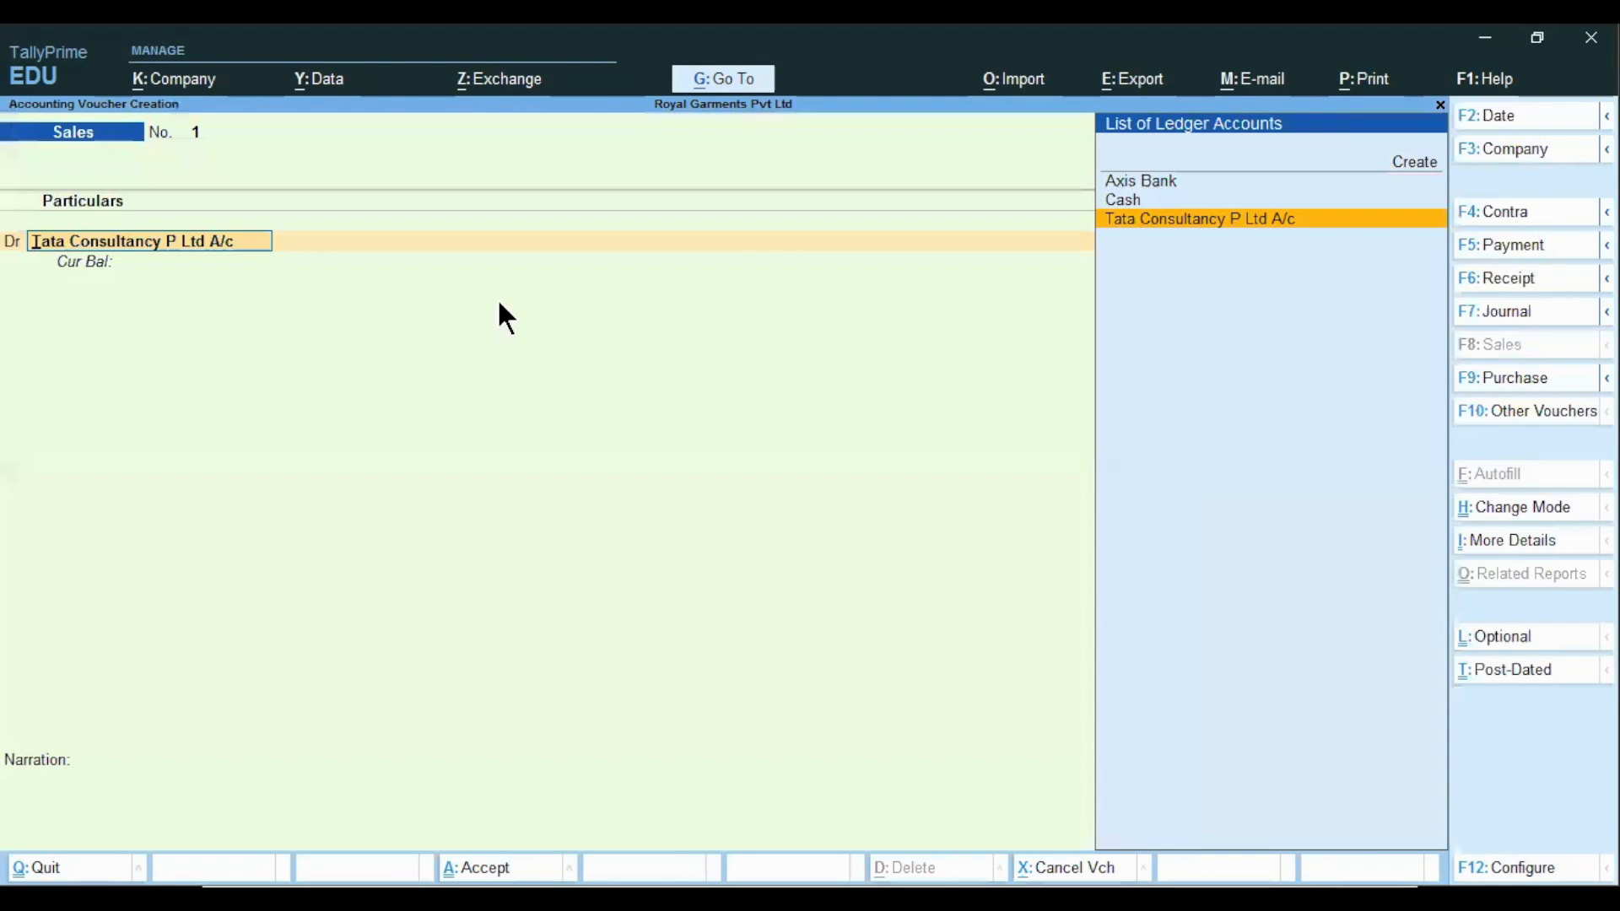
key("Return")
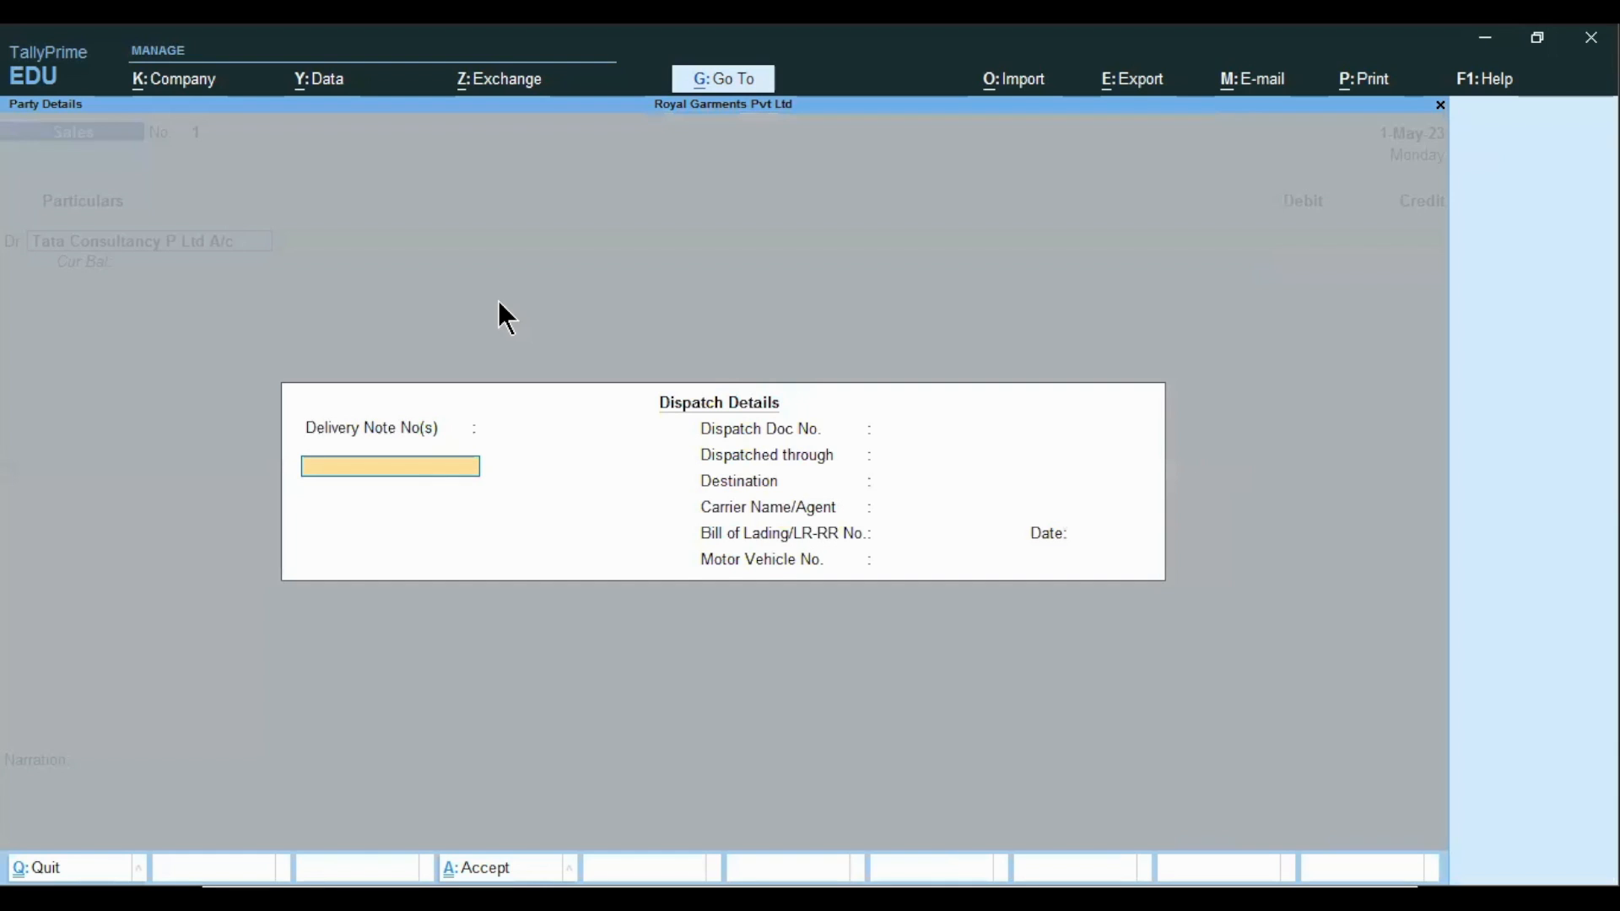
key("Escape")
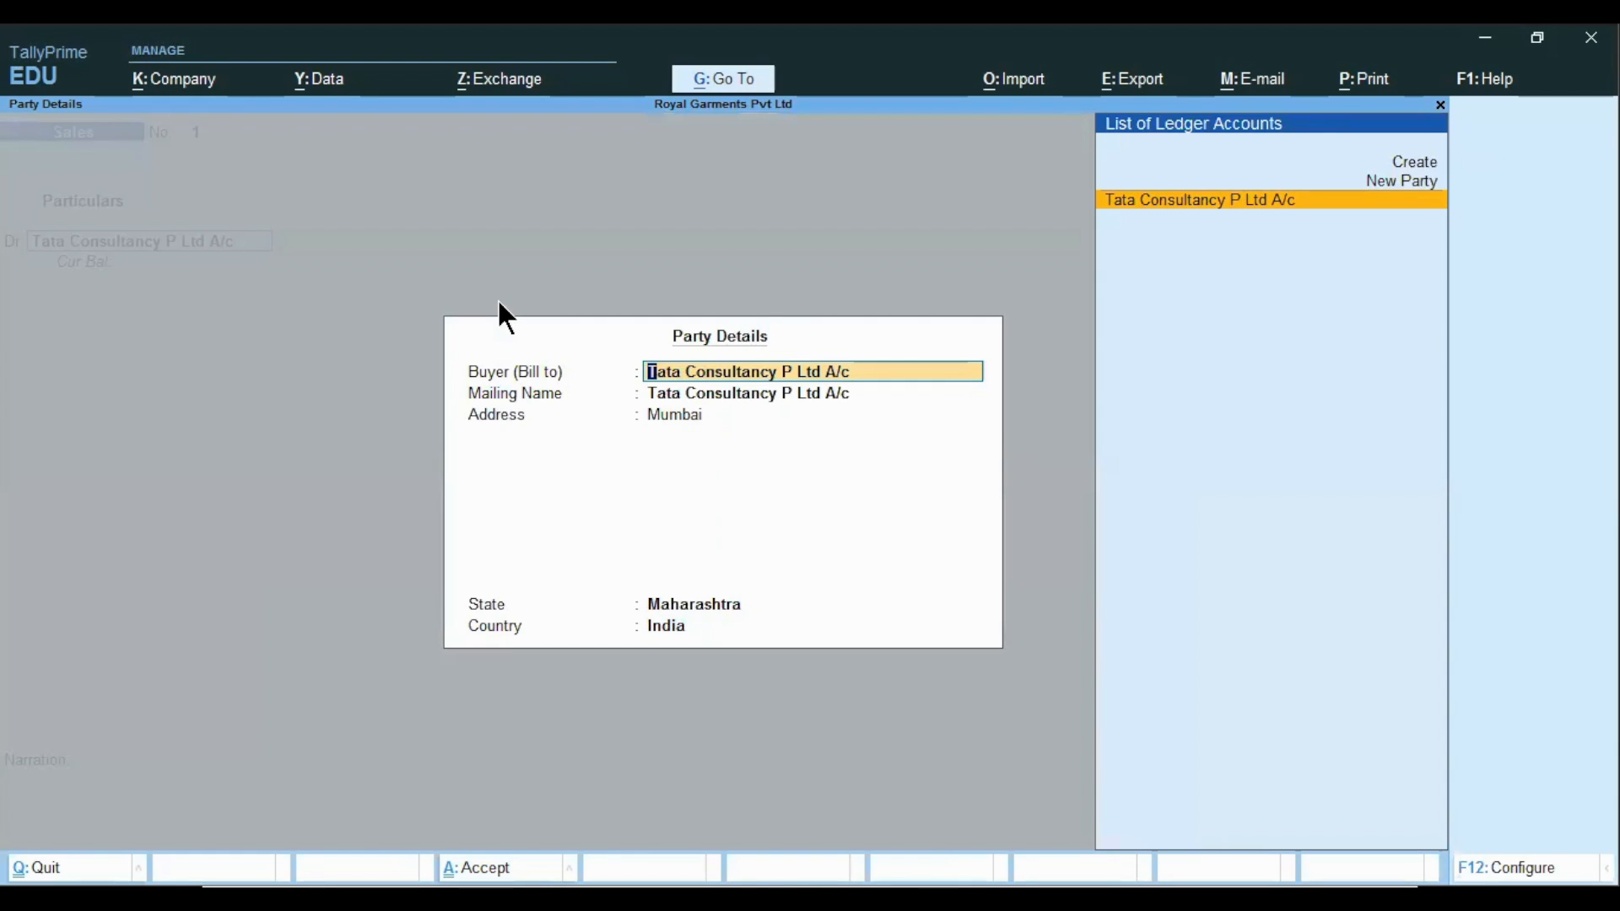
key("ctrl+a")
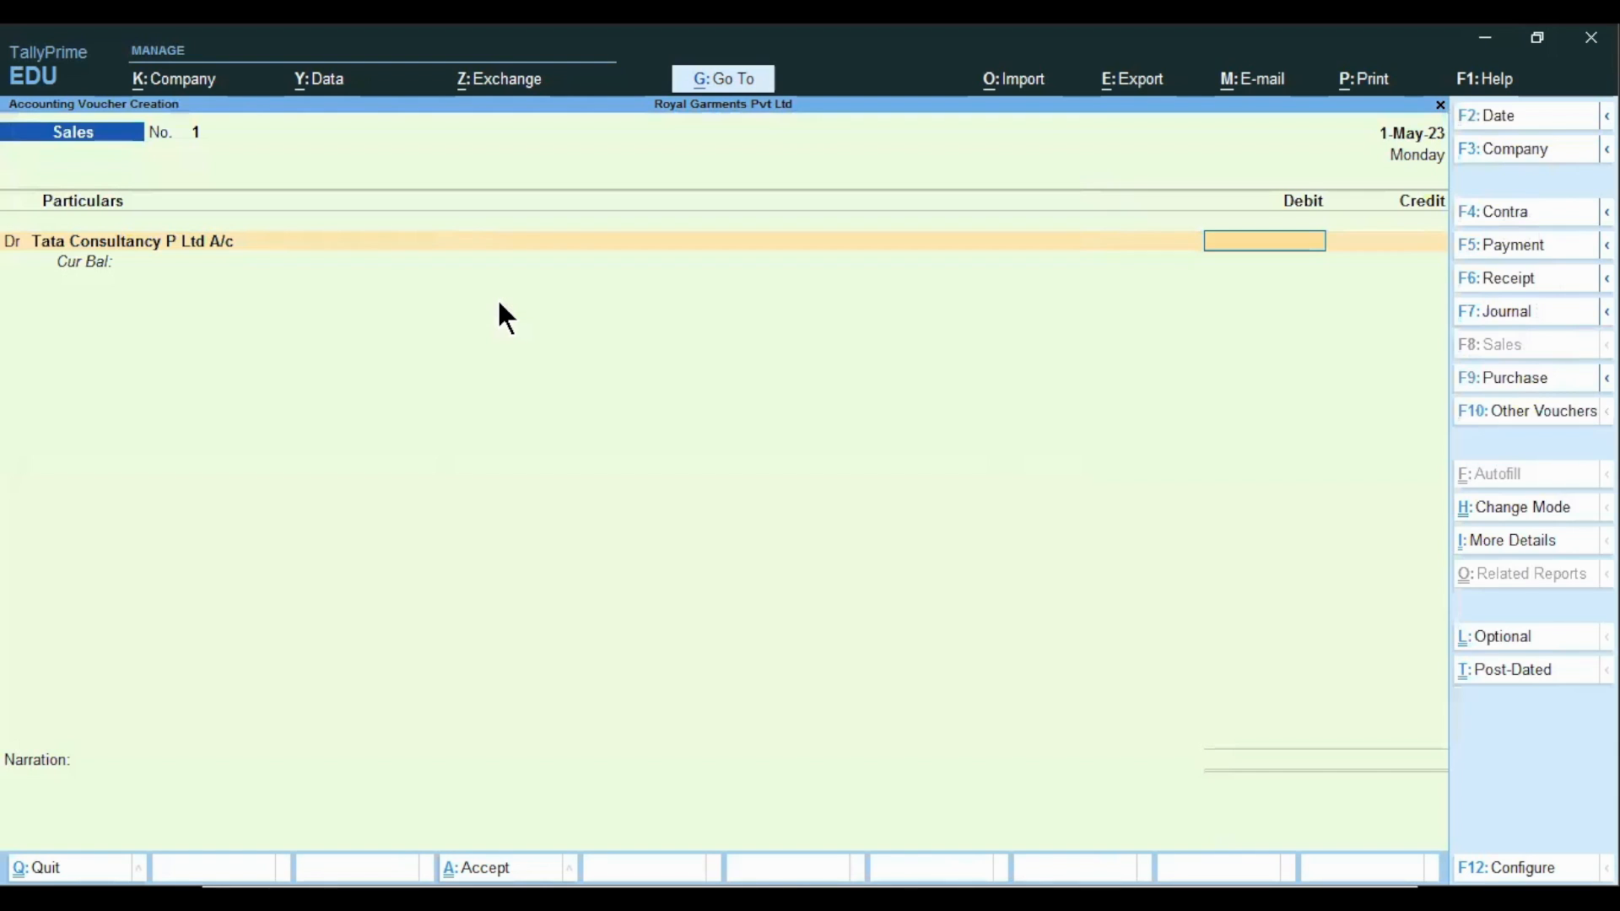
- Debit Tata Consultancy P Ltd A/c with 25000 against new reference Bill-1 with 30 credit days
key("alt")
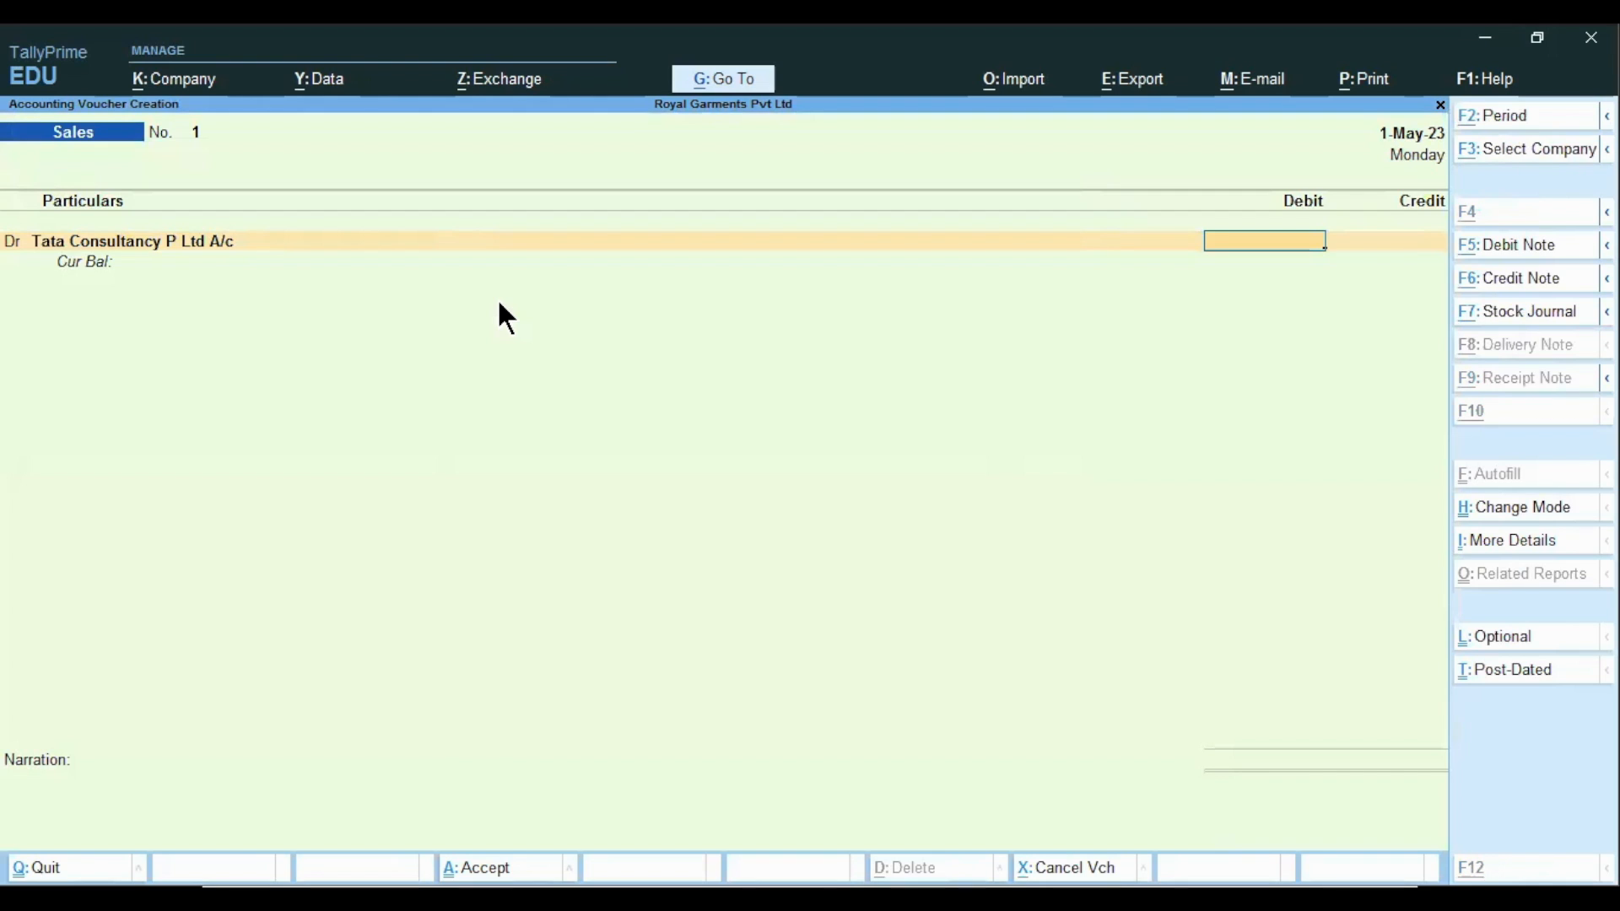
type("25000")
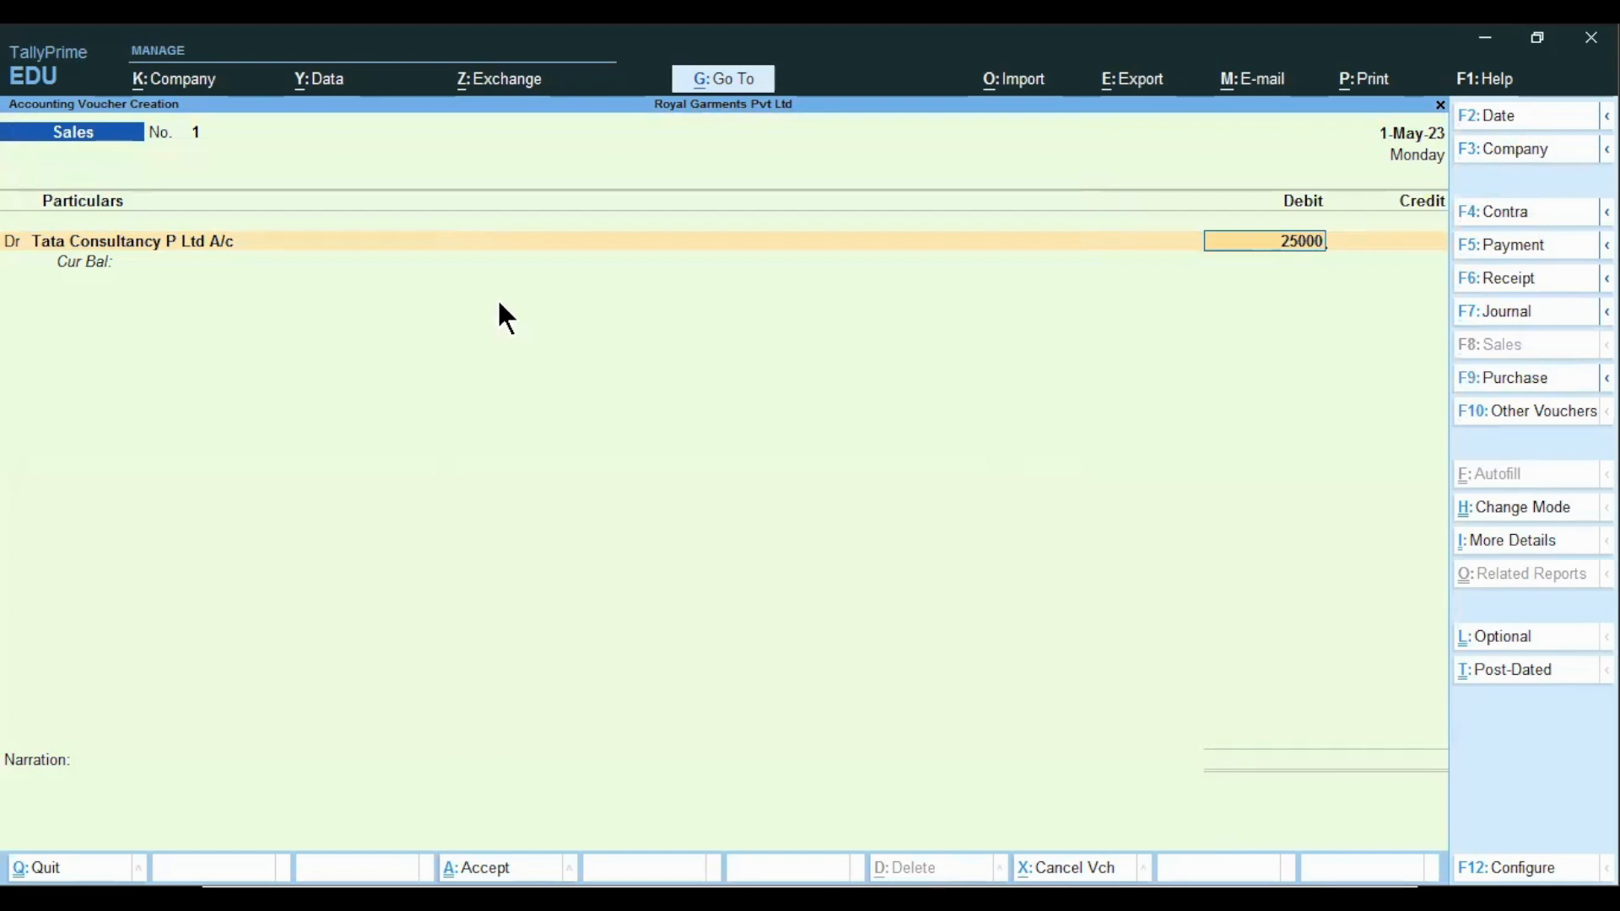
key("Return")
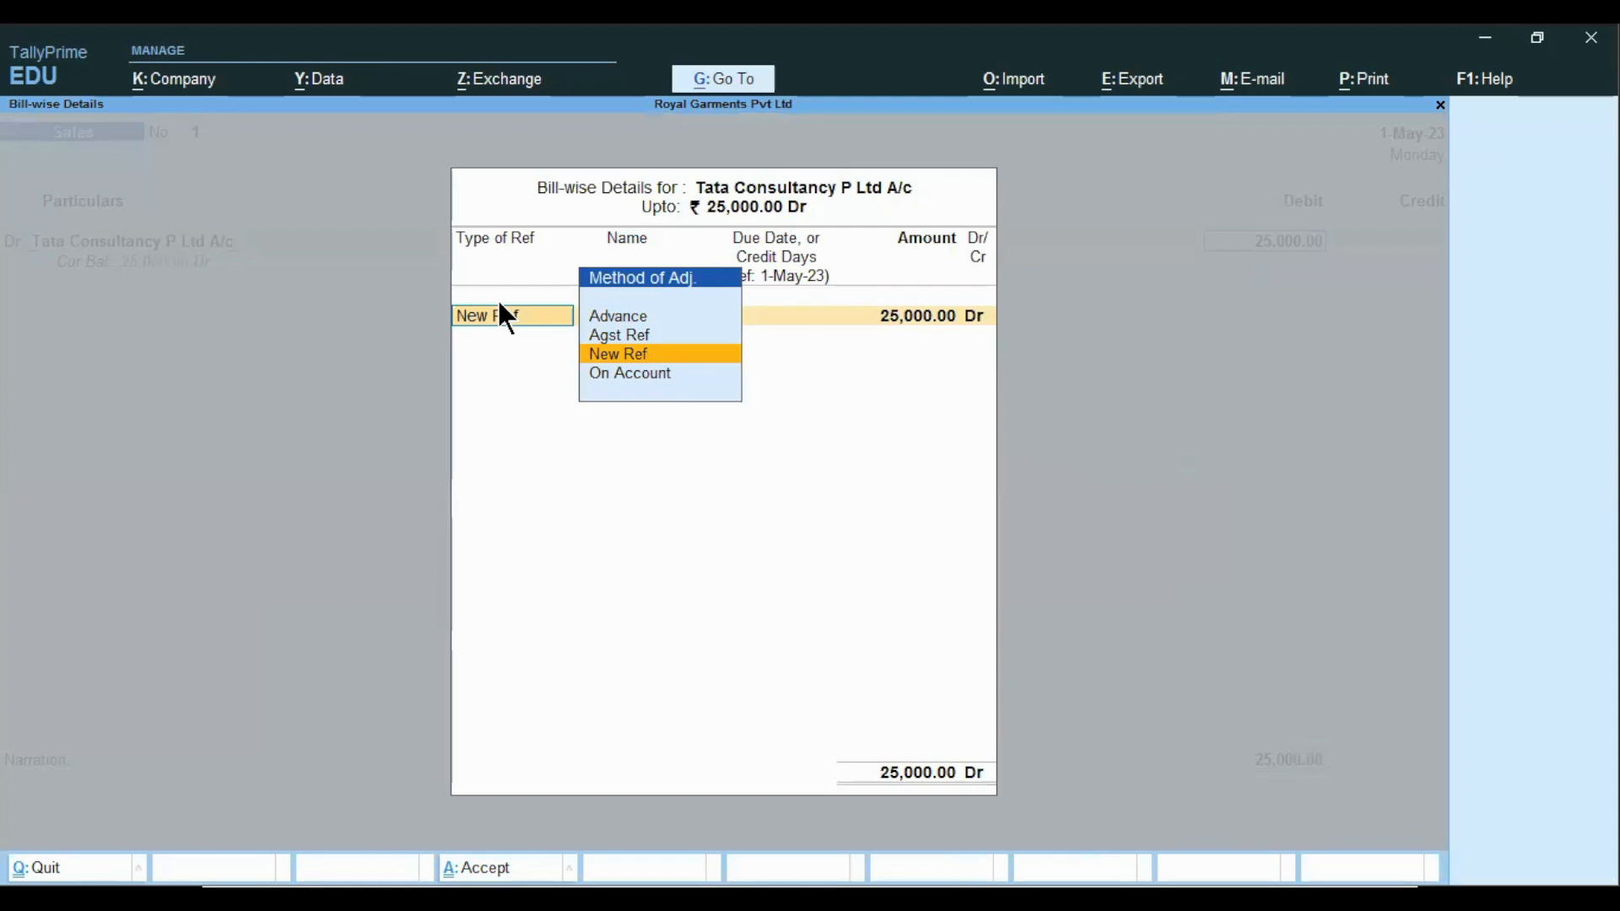
key("Return")
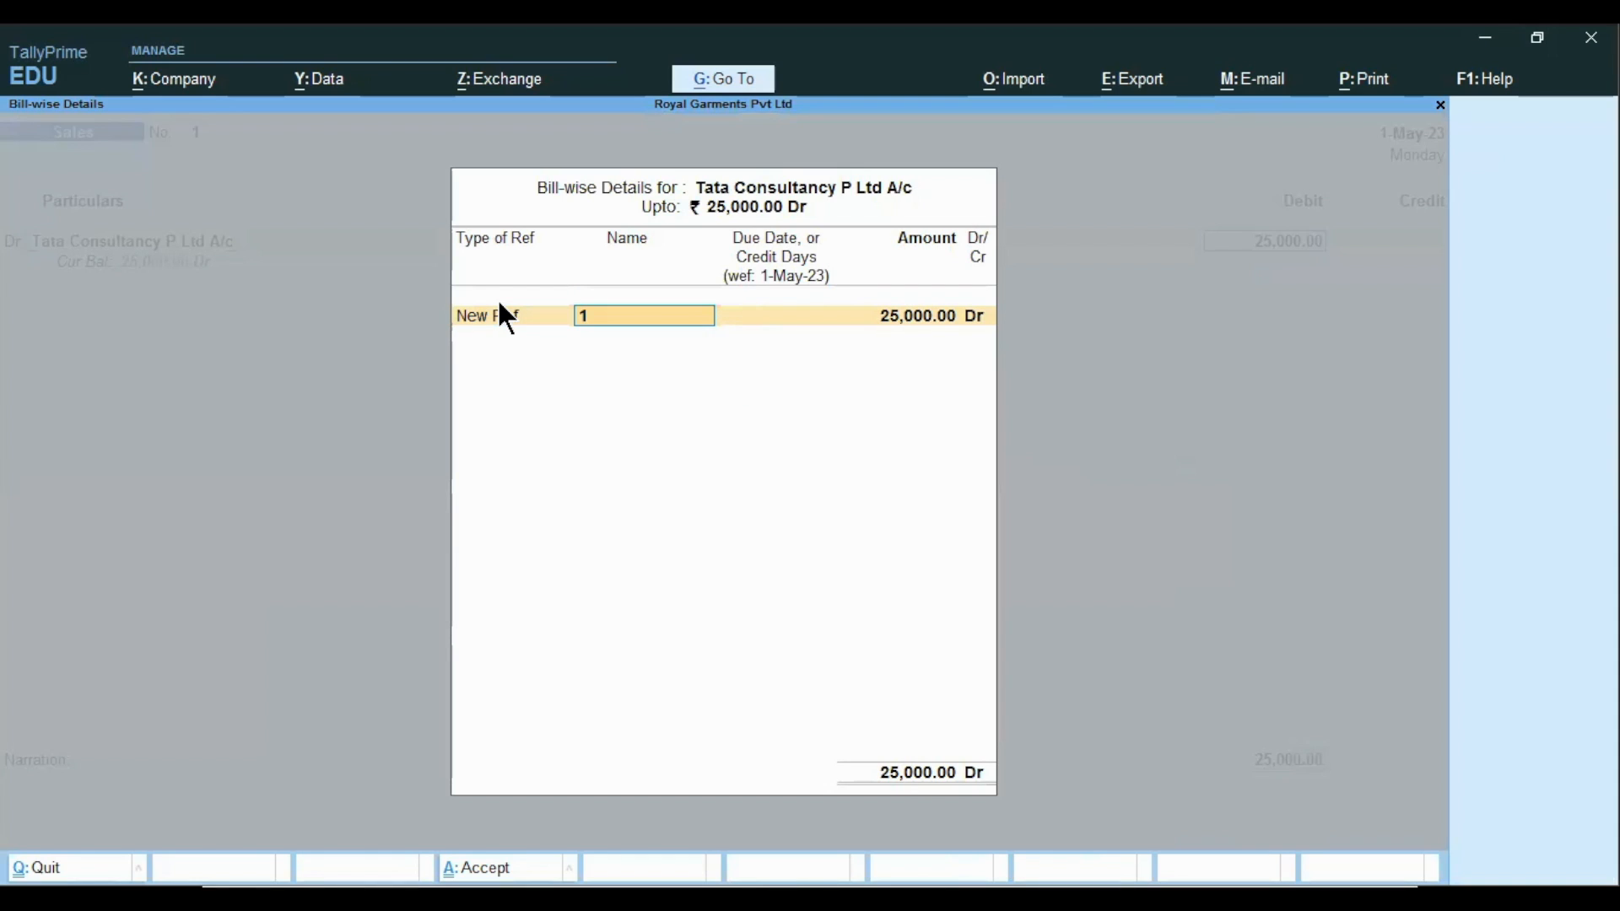
type("Bill-1")
key("Return")
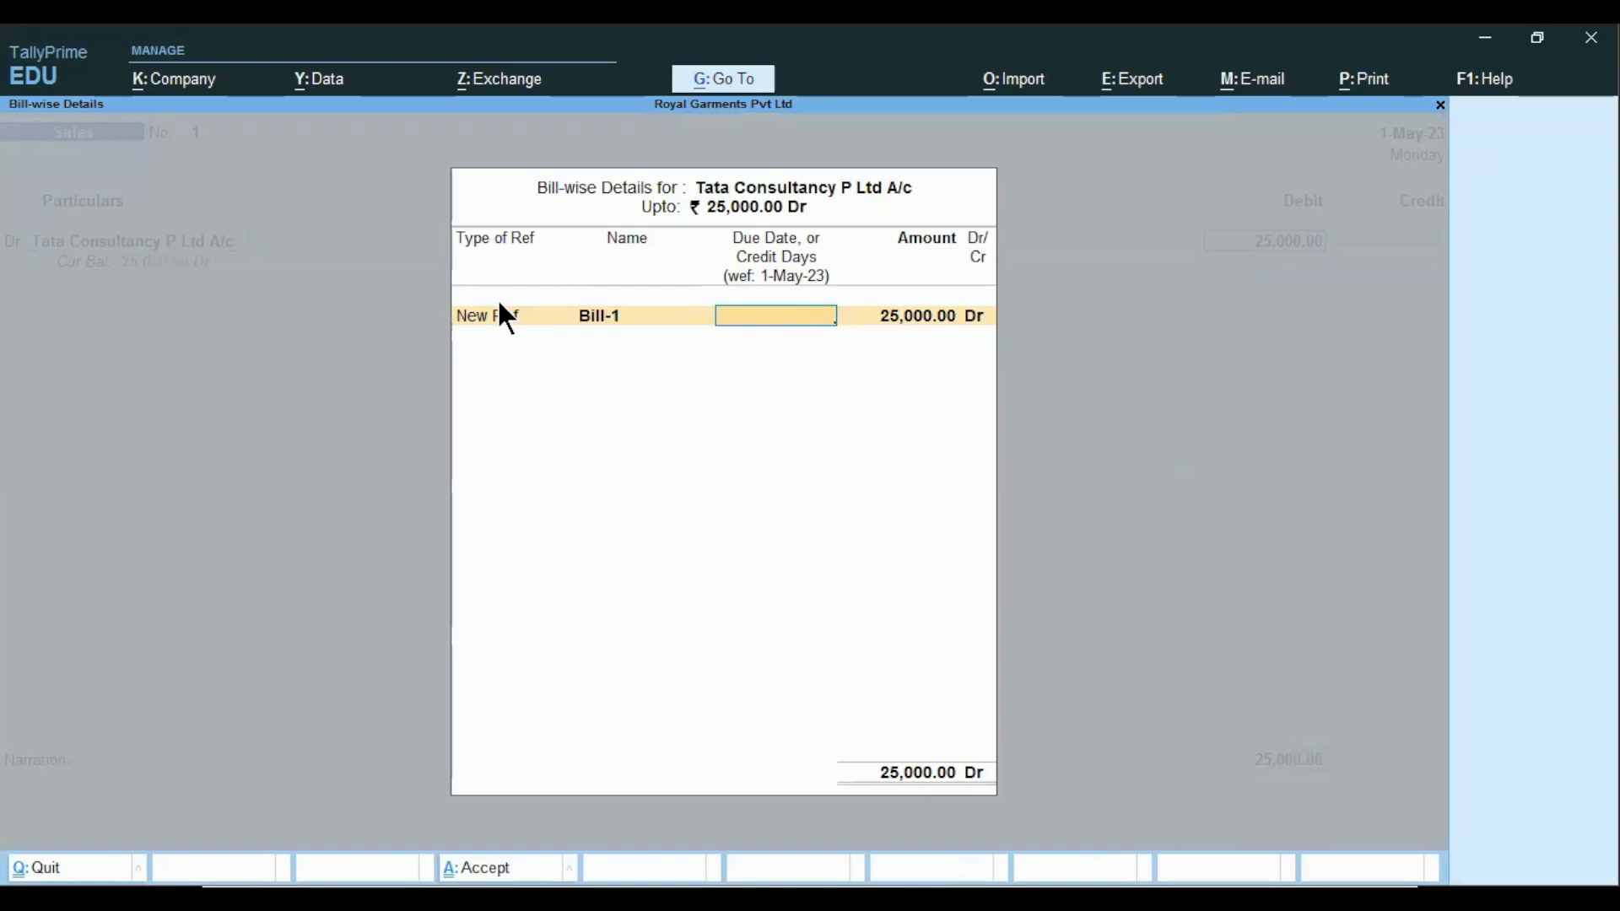
type("30")
key("Return")
key("Return")
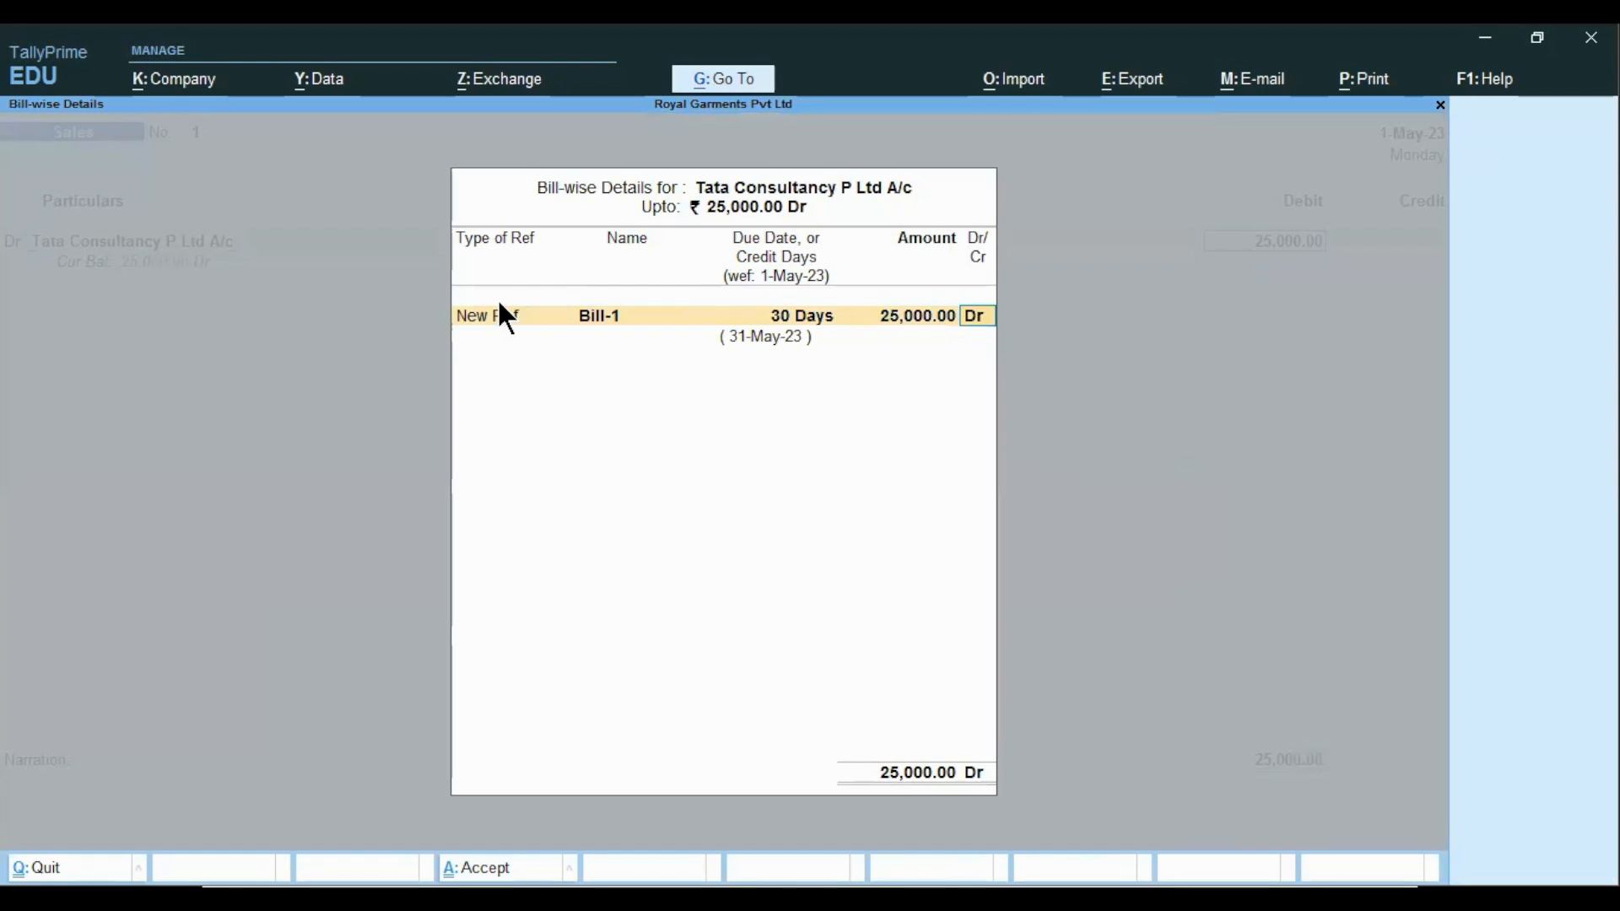
key("Return")
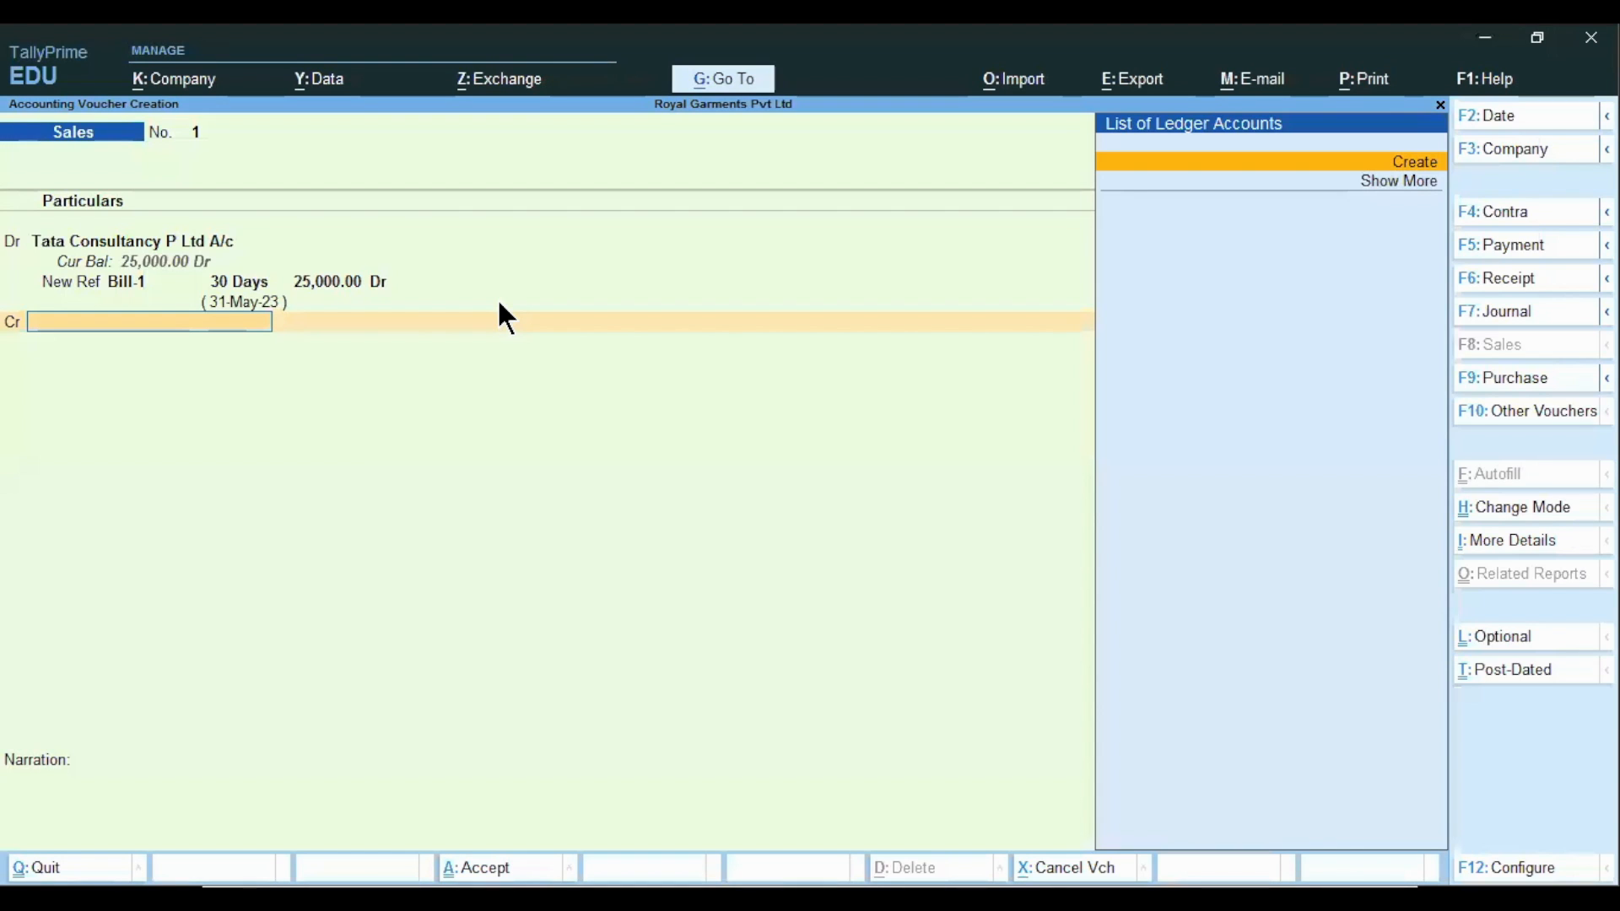
- Create the credit ledger Sales A/c under Sales Accounts with ledger type Not Applicable and no bank details
key("alt")
key("alt+c")
type("Sales A/c")
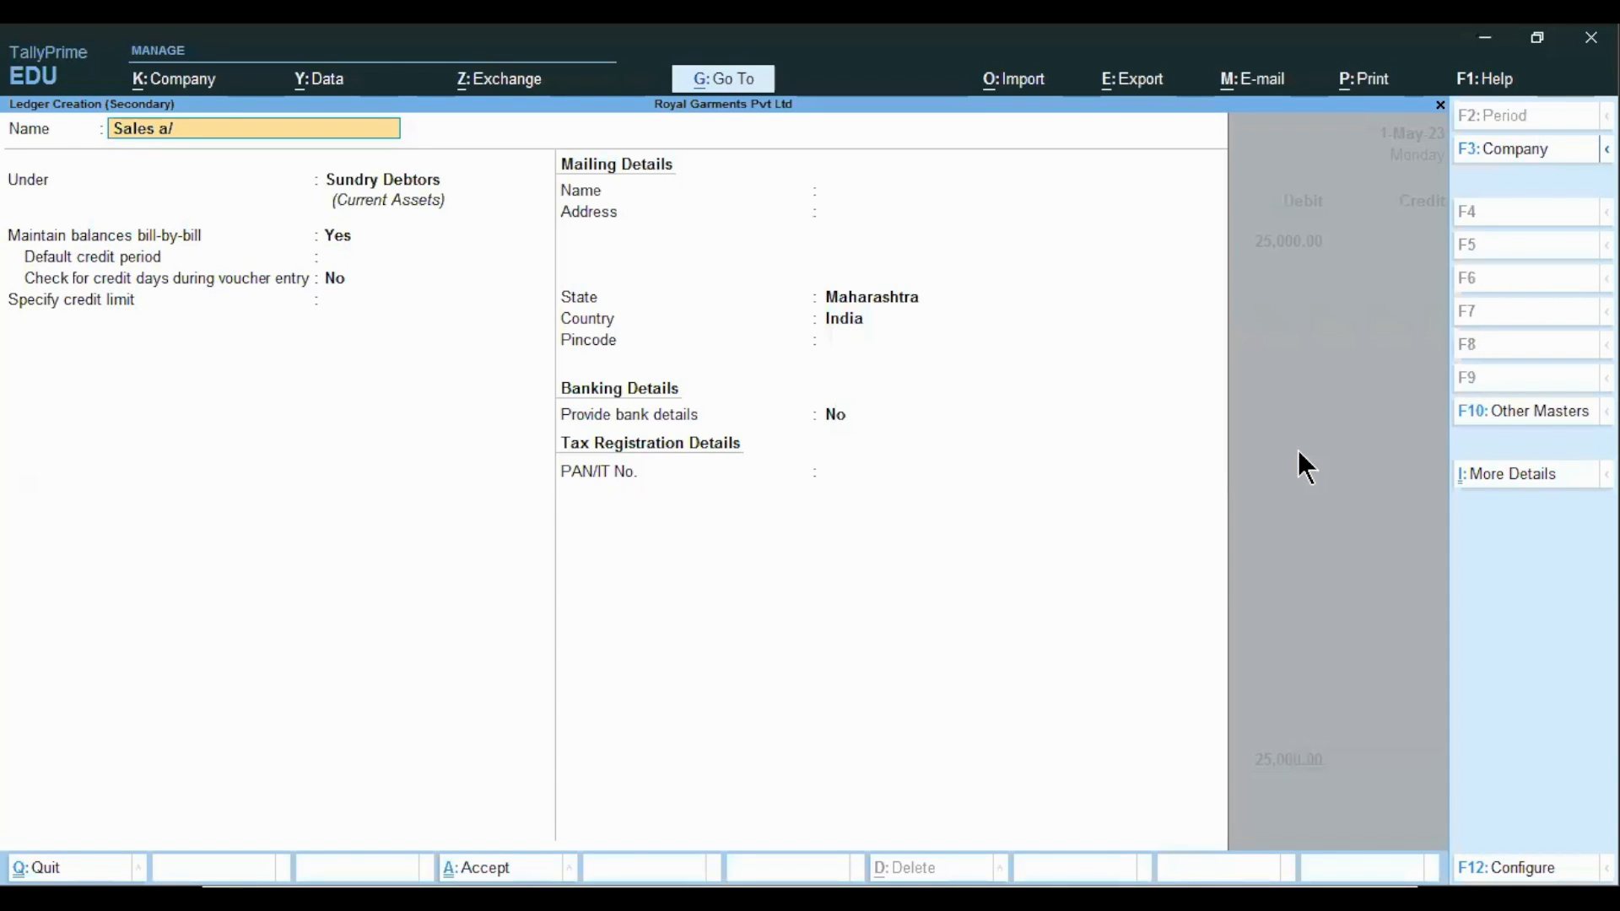
key("Return")
type("Sa")
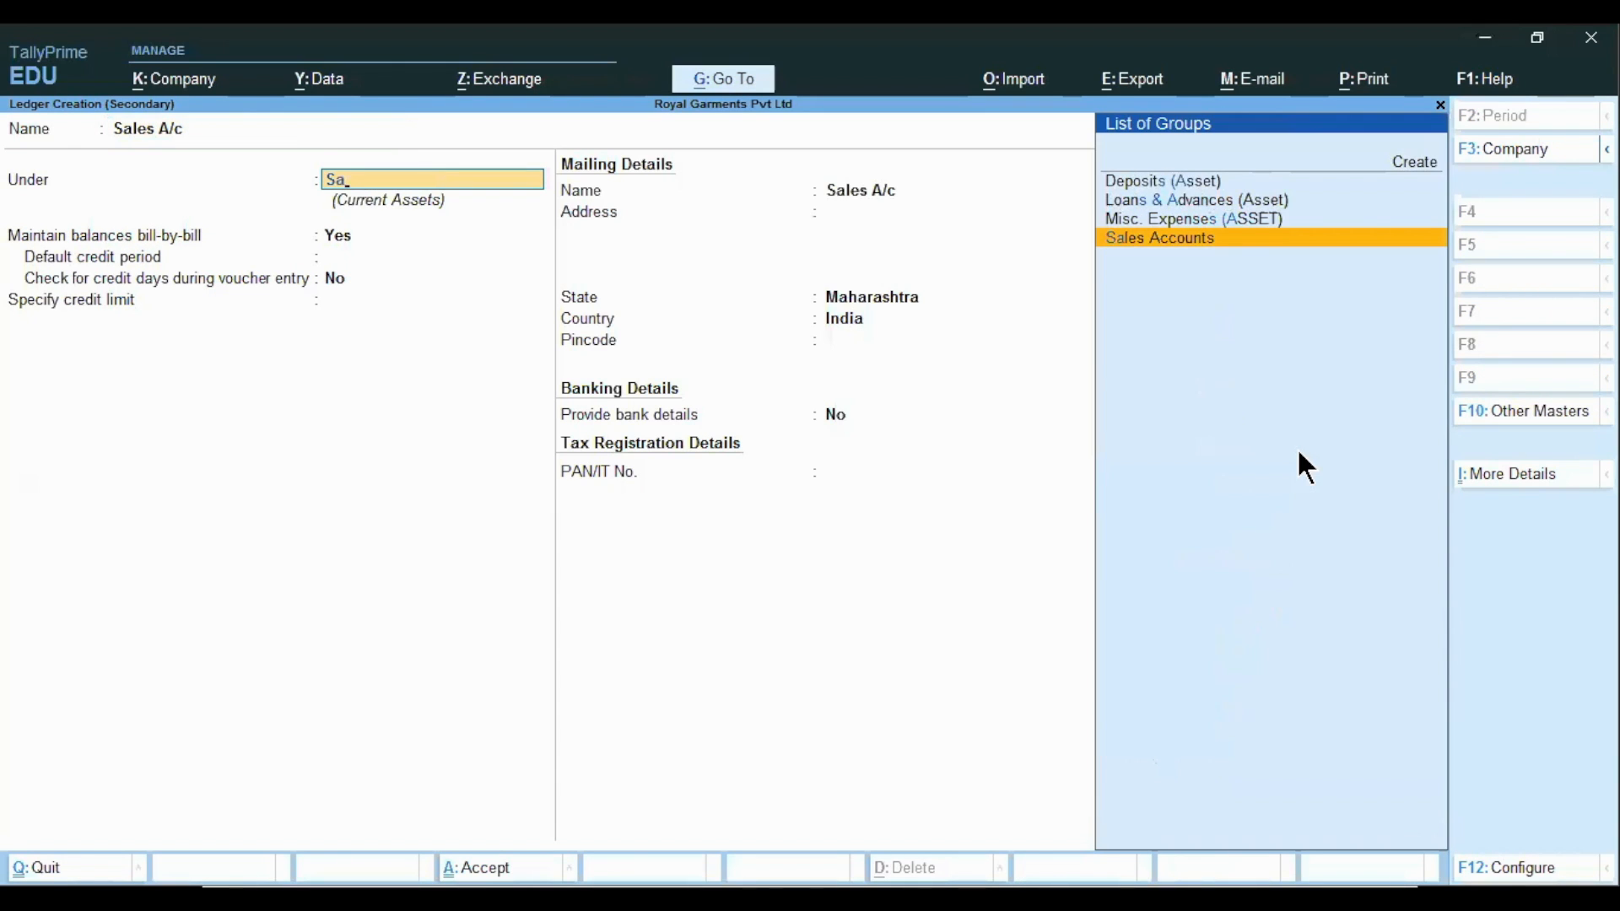
key("Return")
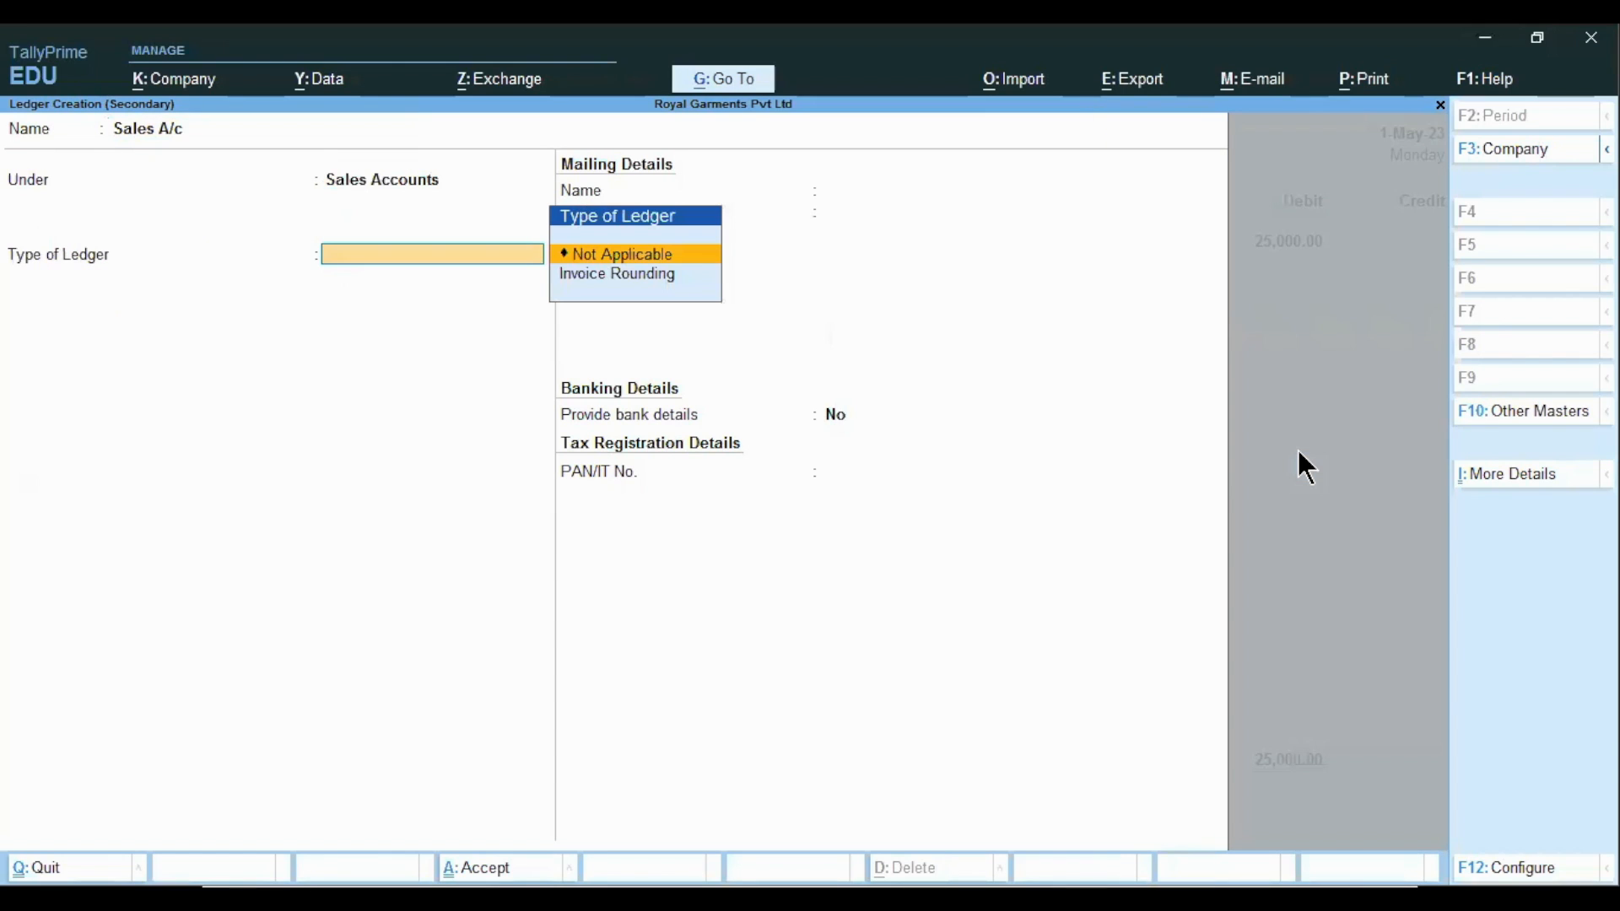
key("Return")
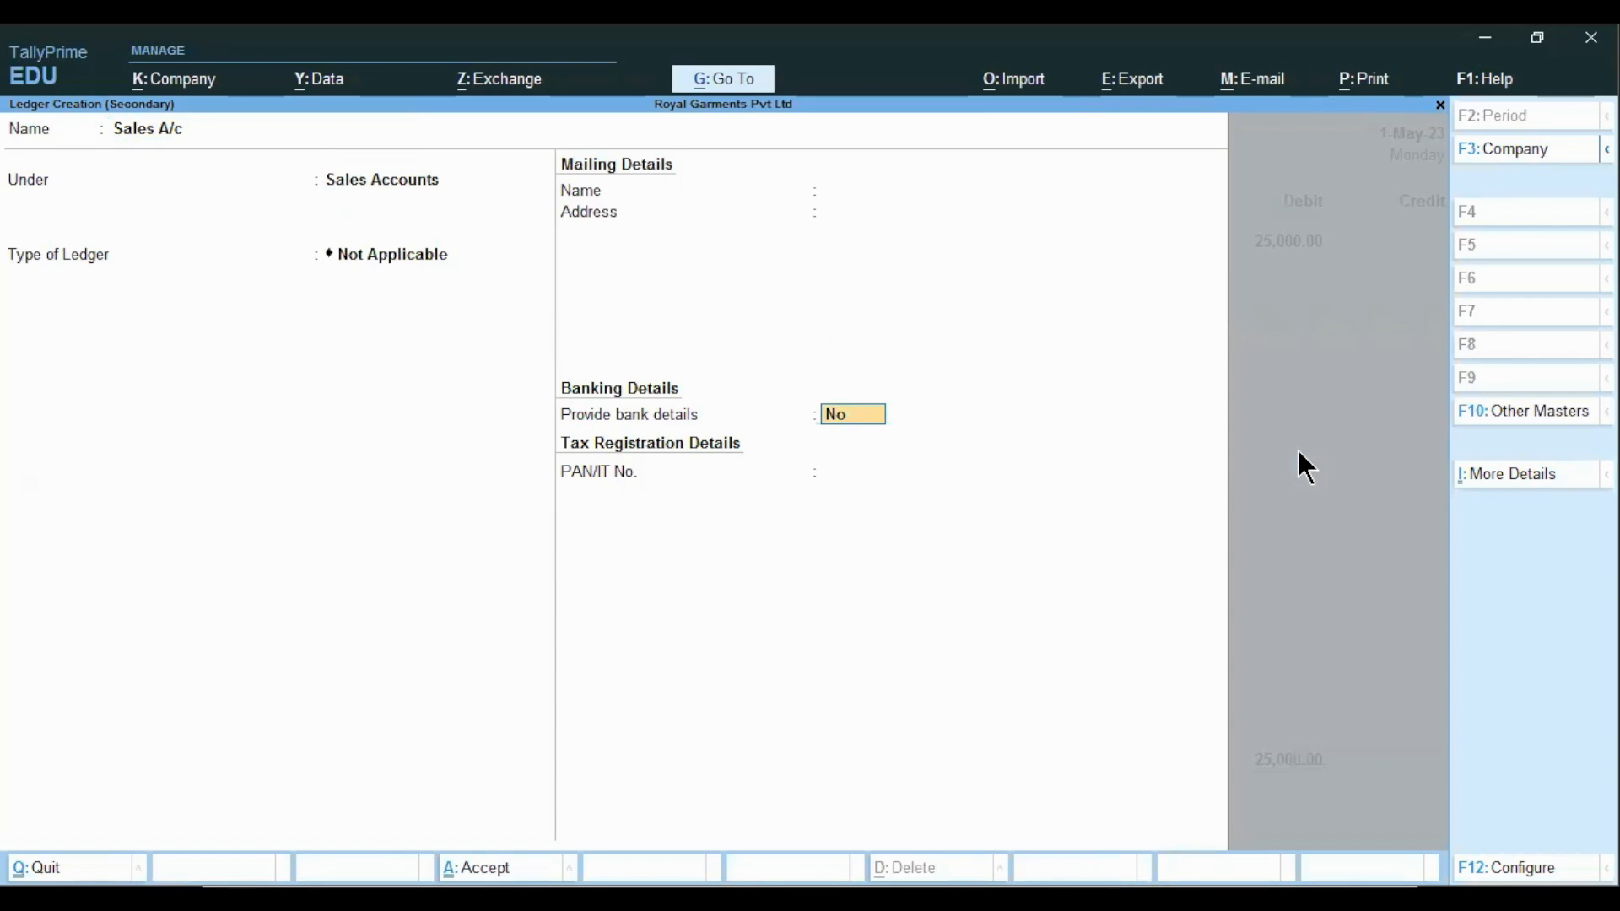
key("Return")
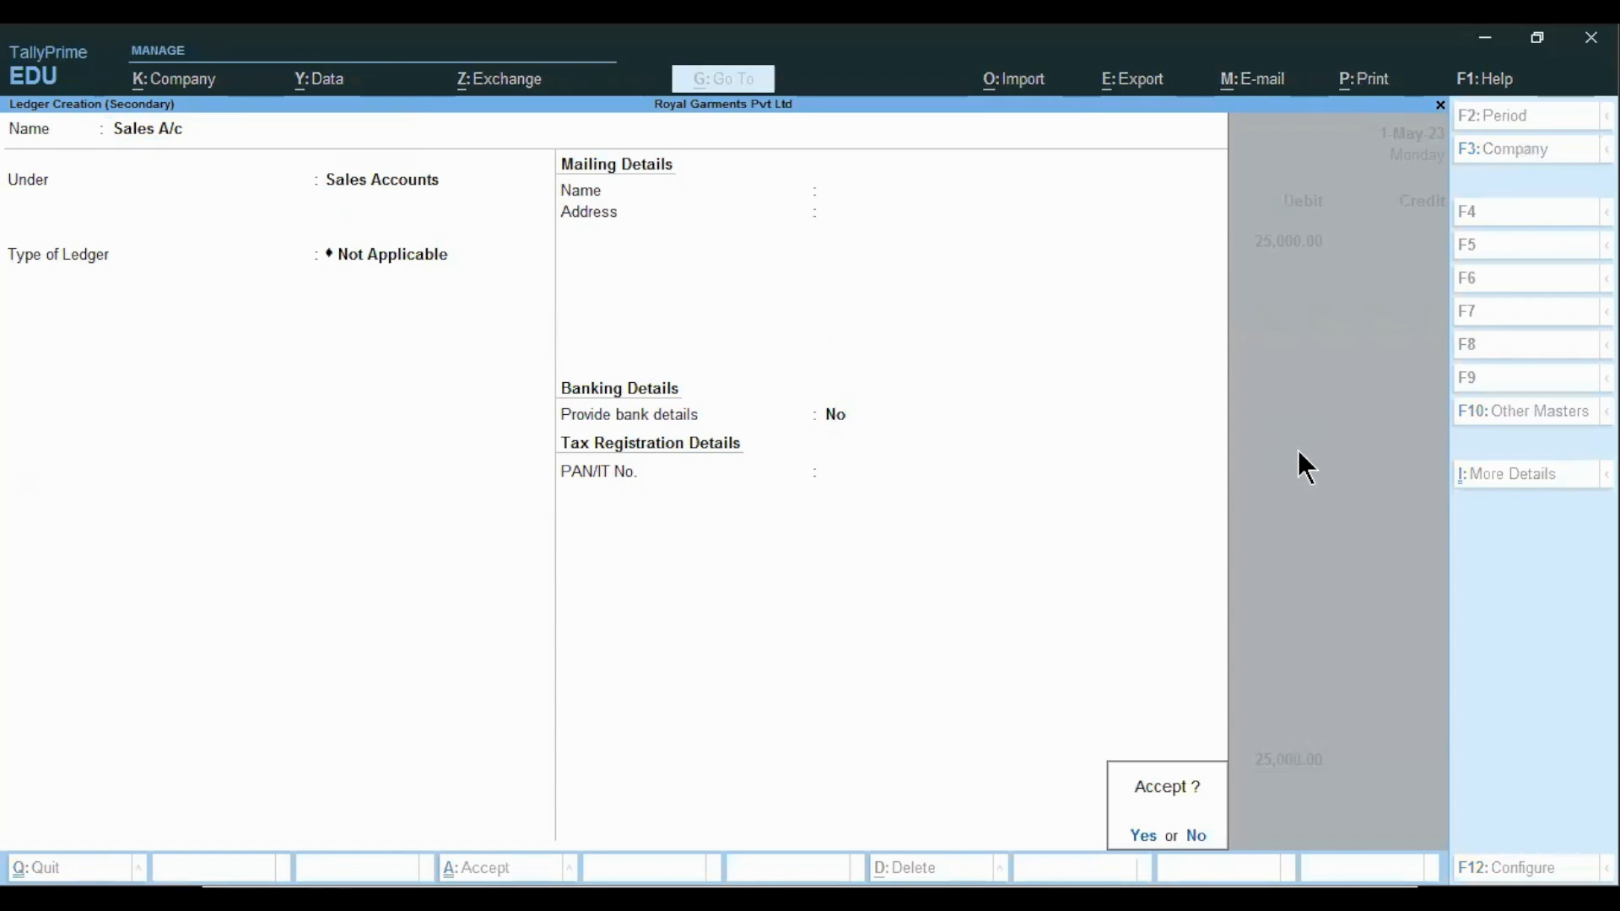
key("Return")
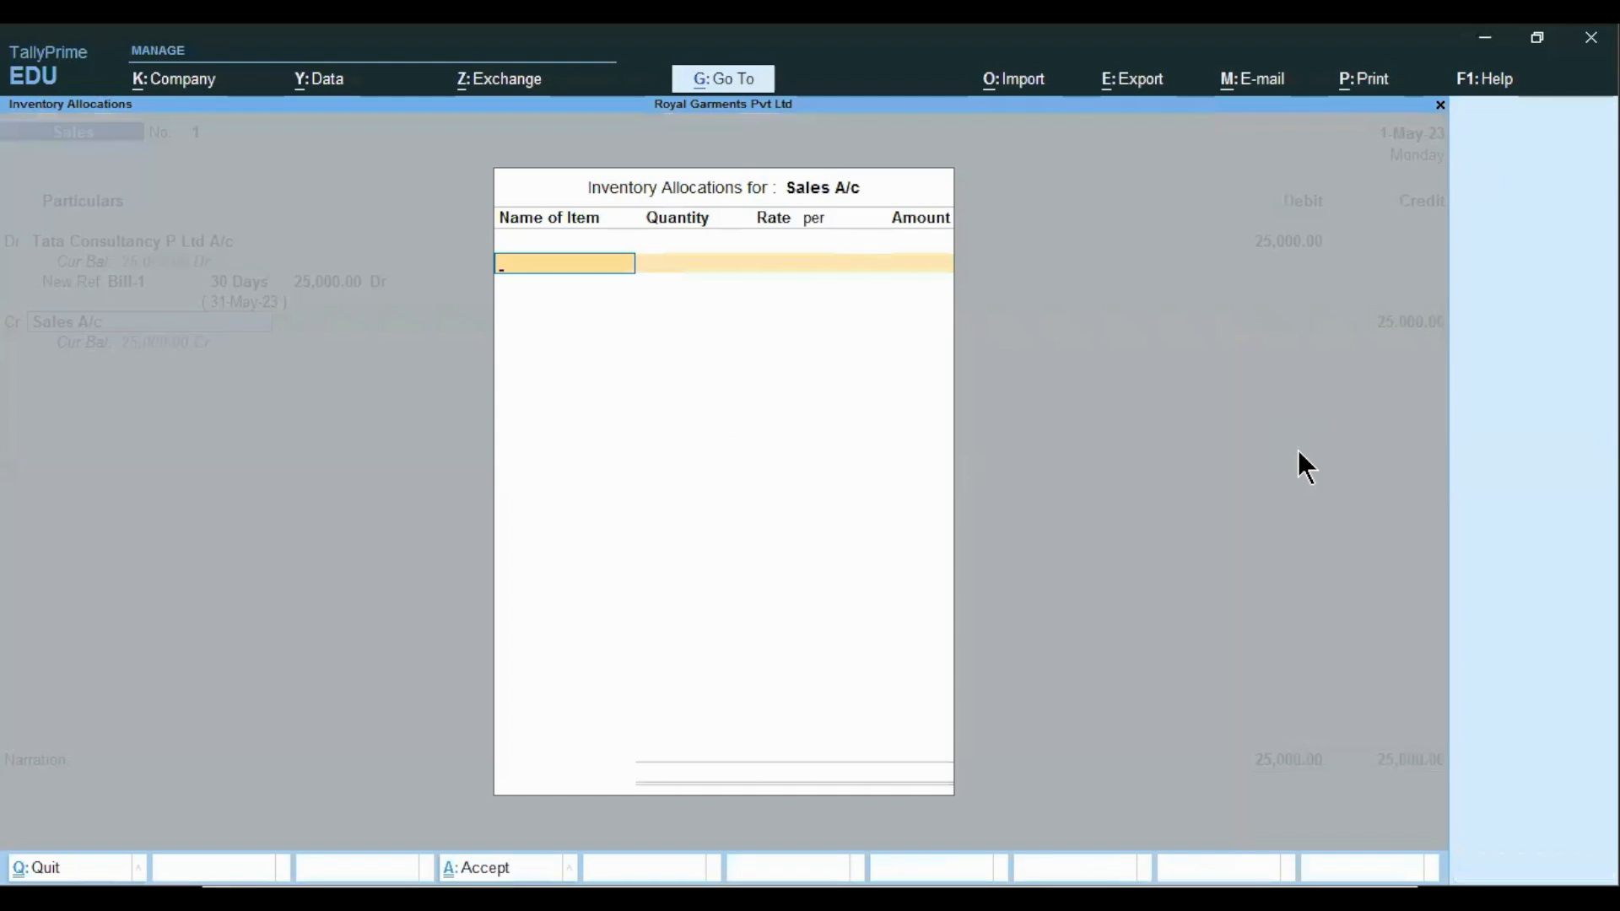
- Skip the inventory allocations, enter the narration "being goods sold" and save the sales voucher
key("Return")
key("Return")
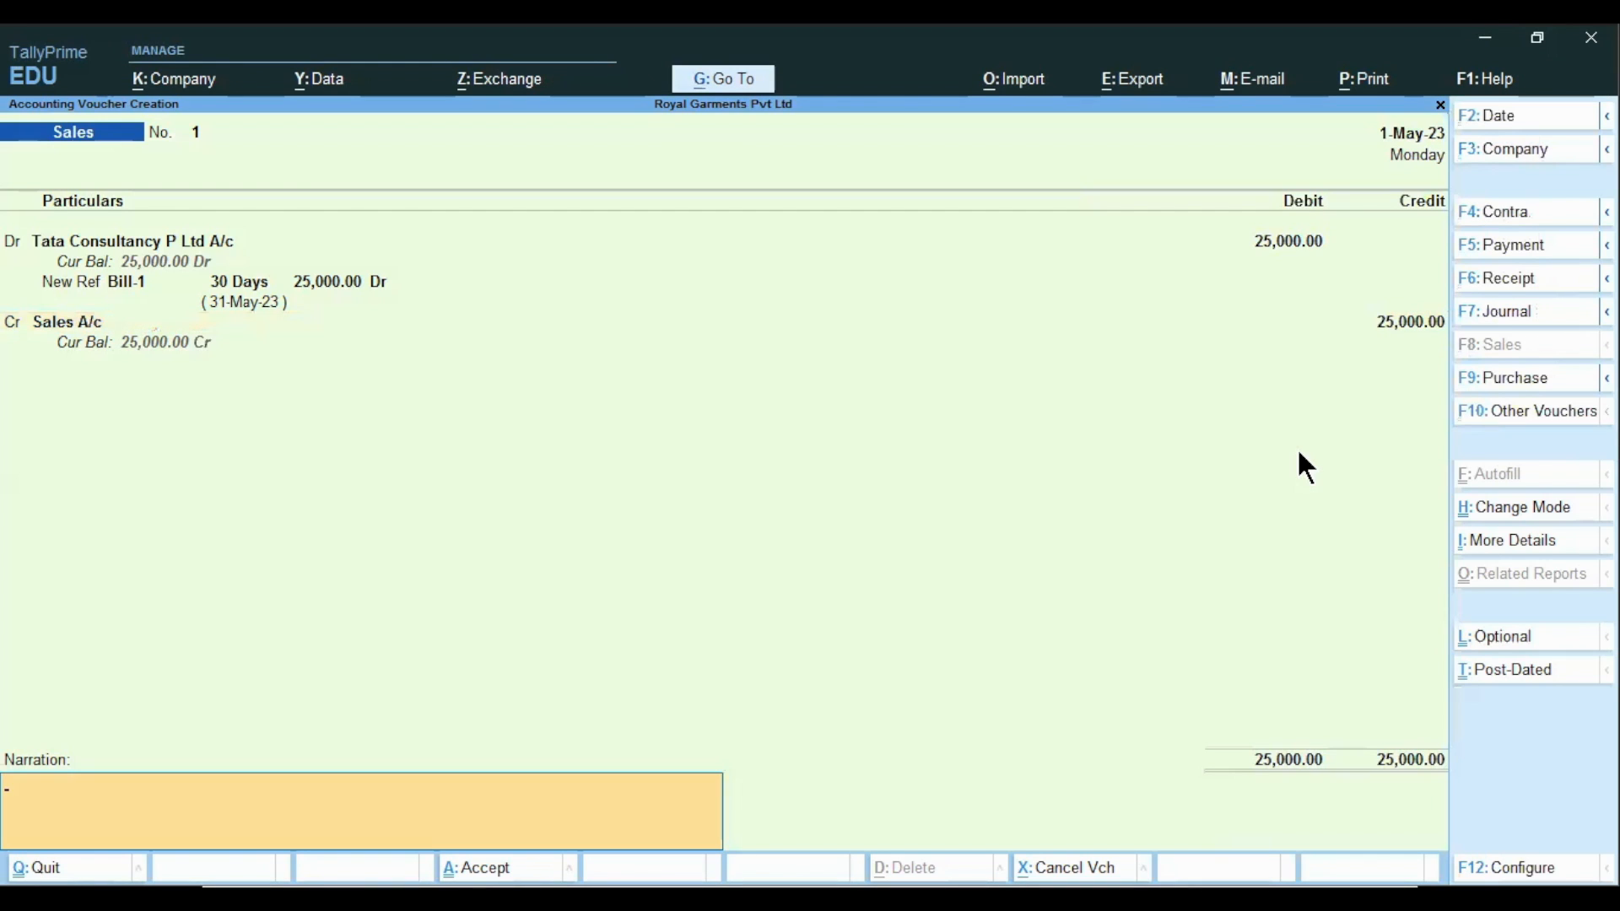
type("being goods sold")
key("Return")
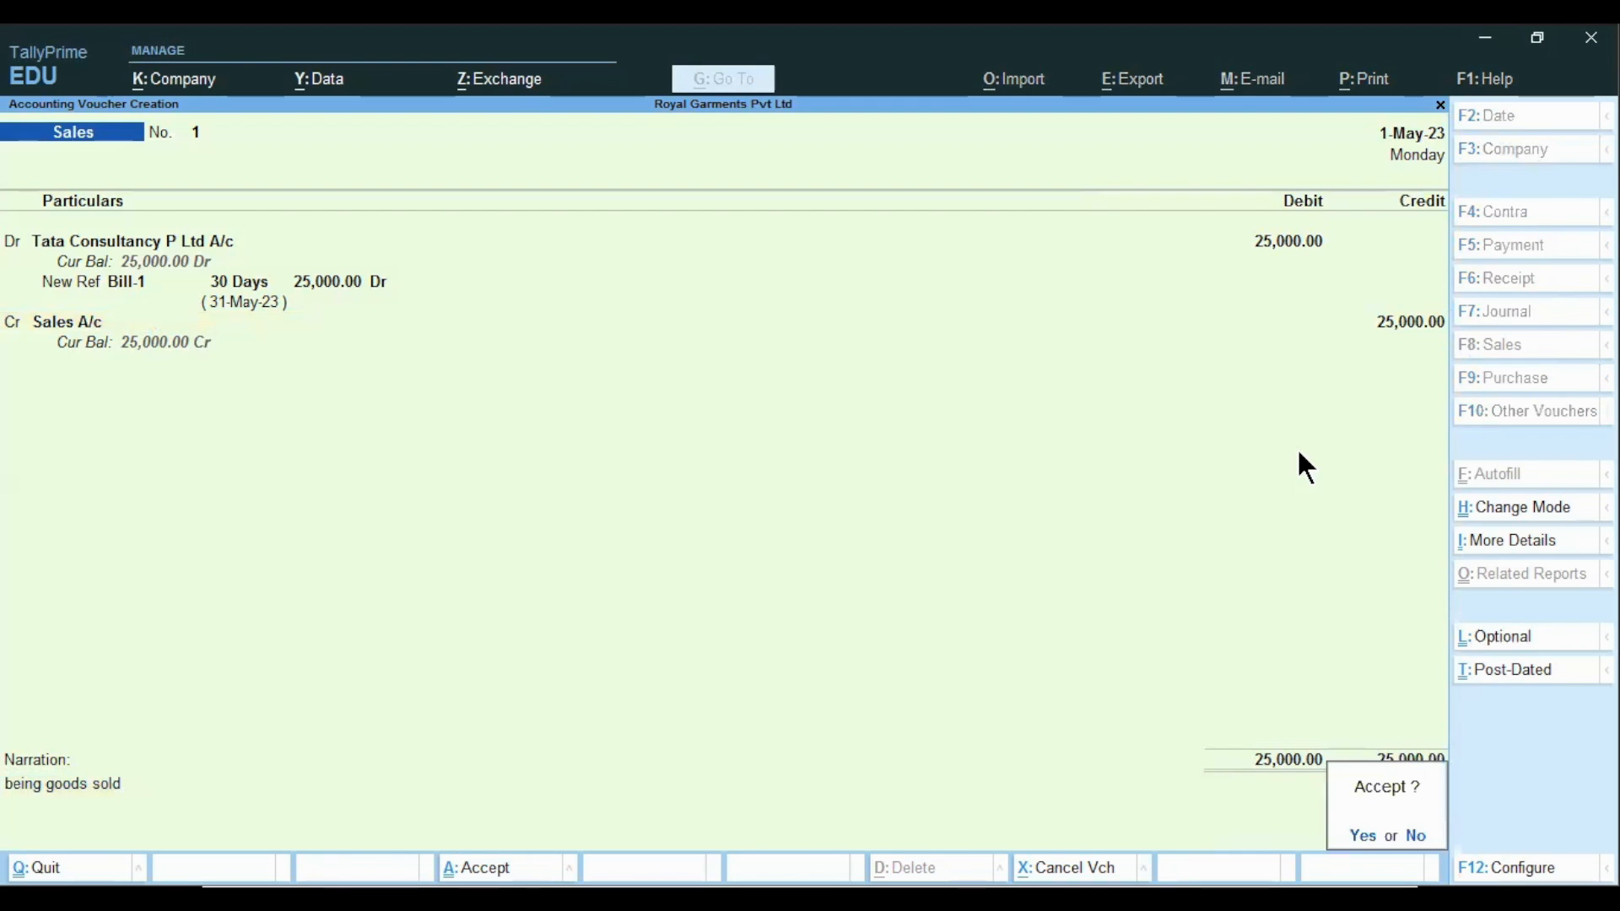
key("y")
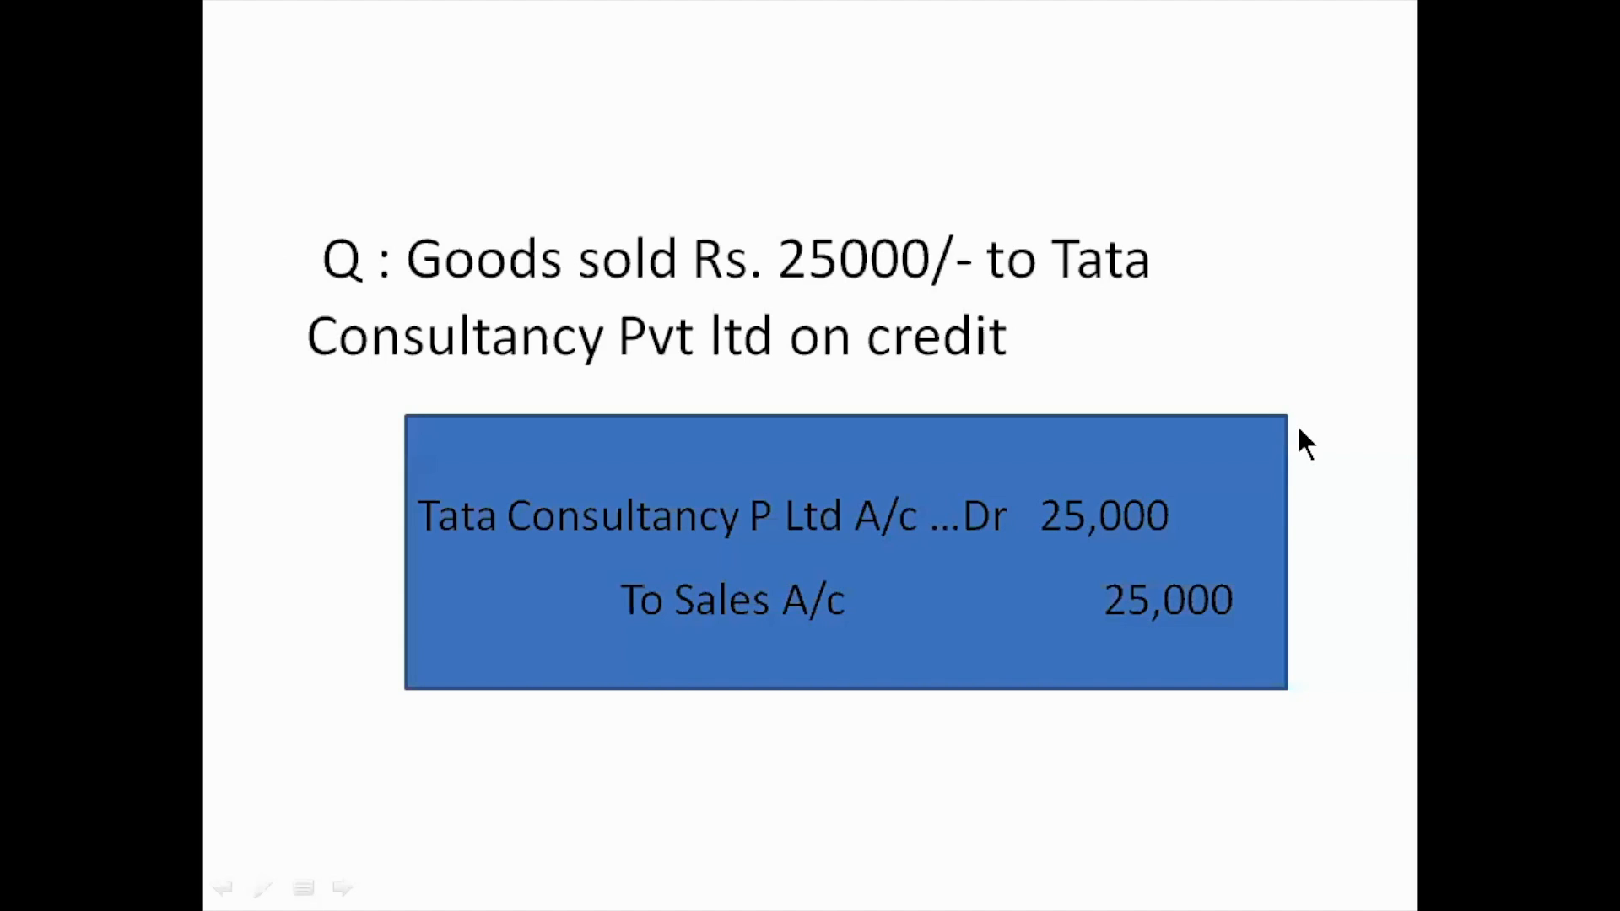
- Advance the slideshow to the Purchase Voucher slide and return to TallyPrime
left_click(1298, 429)
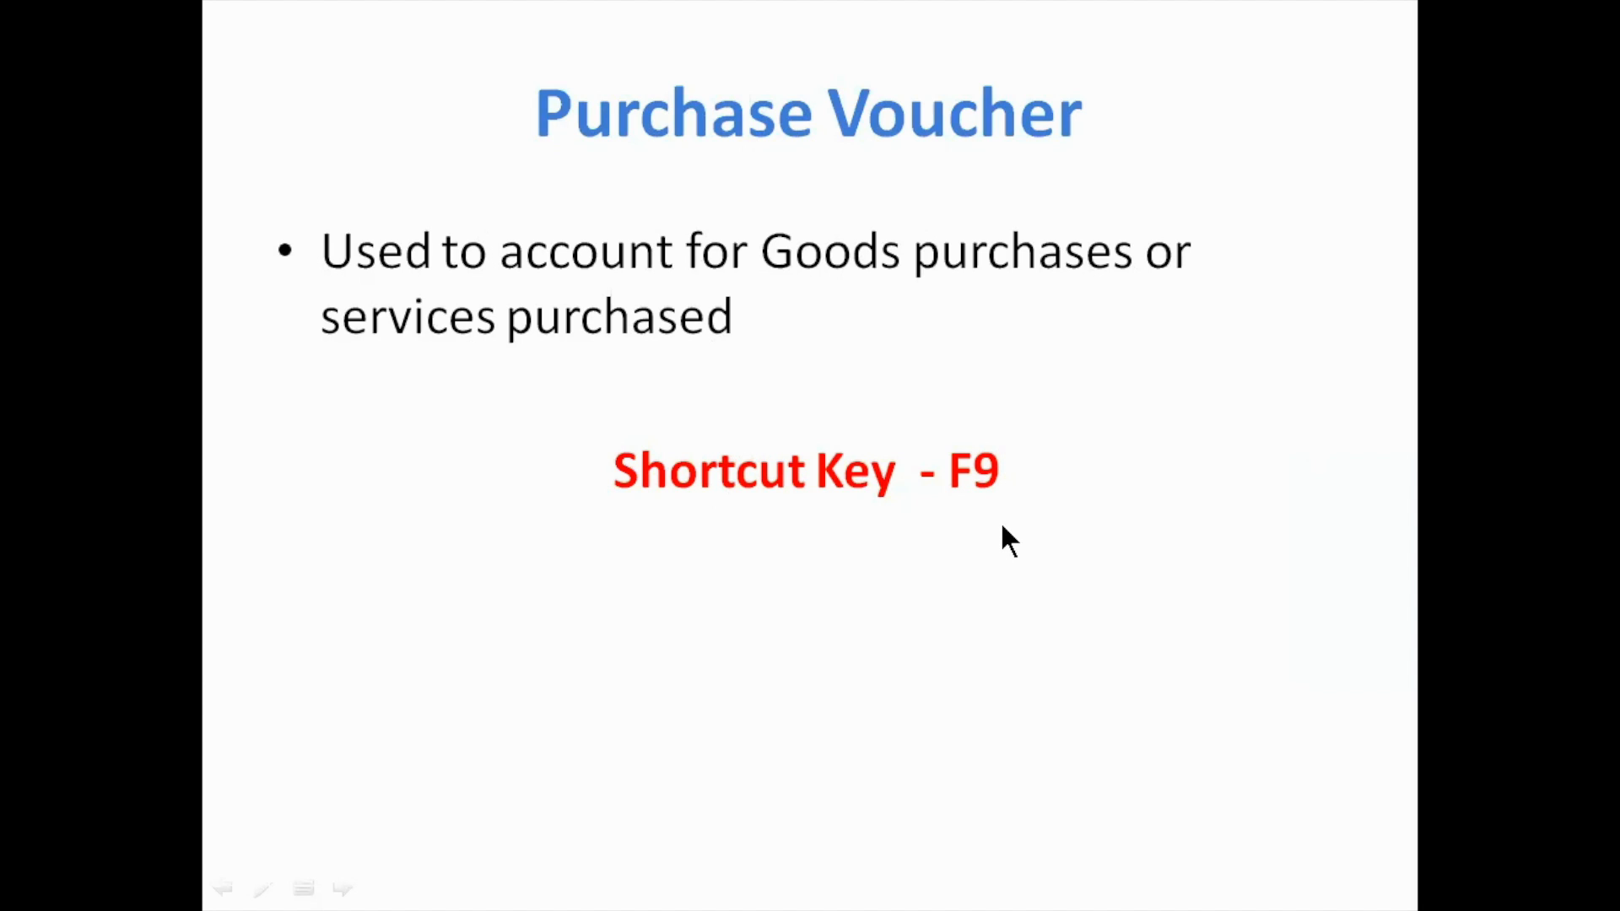
key("alt+Tab")
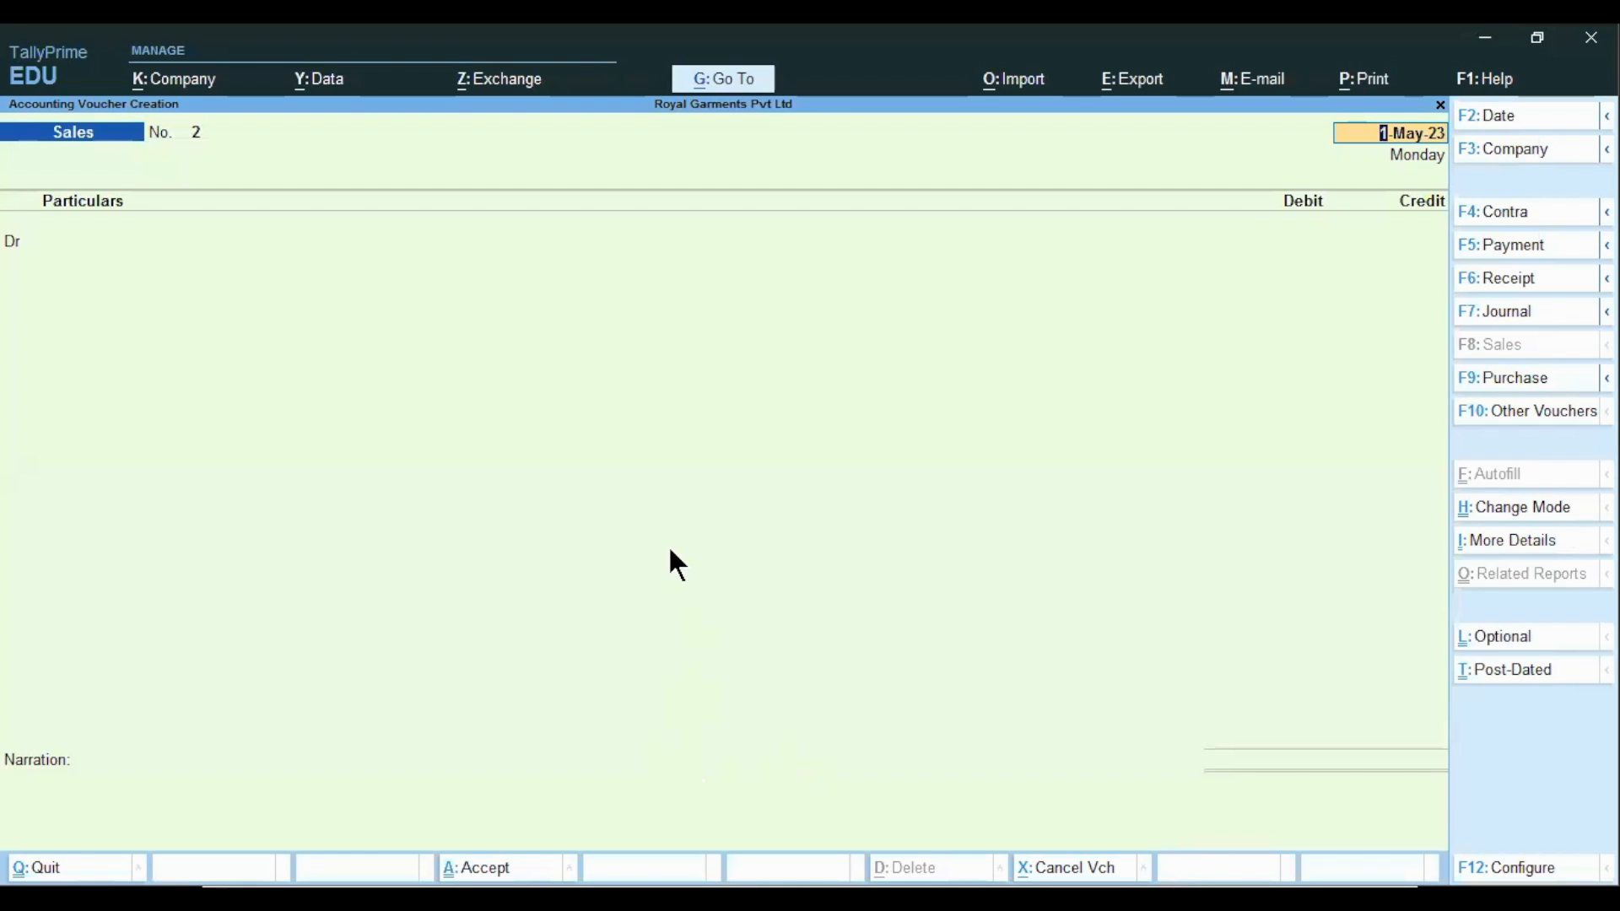
- Start a purchase voucher and change its mode from Item Invoice to As Voucher
left_click(1491, 385)
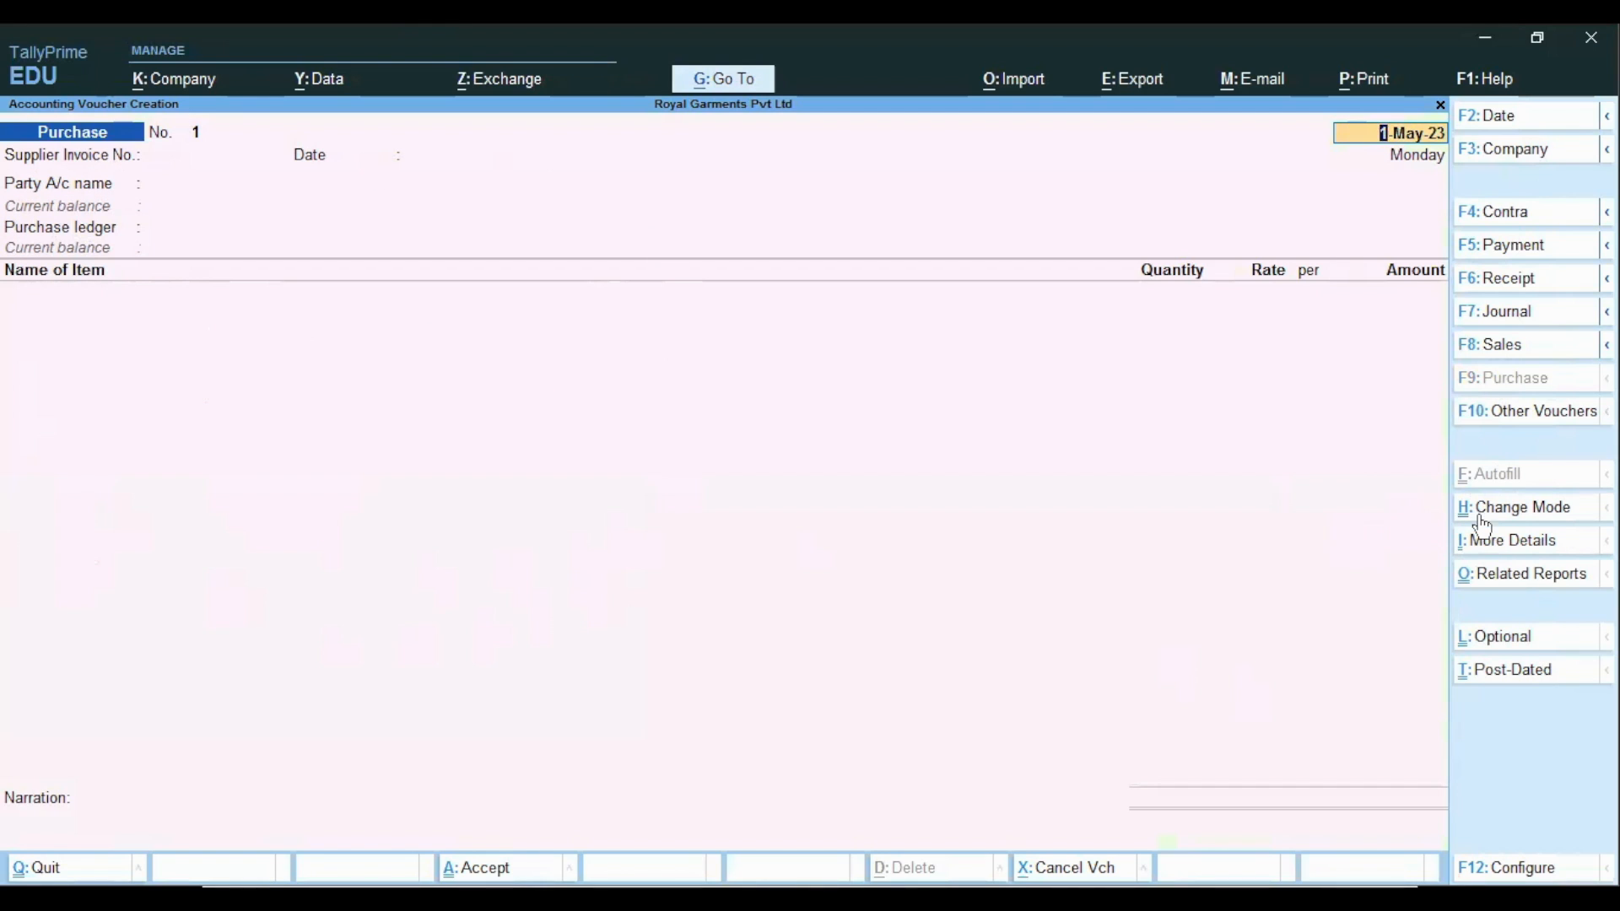
left_click(1530, 516)
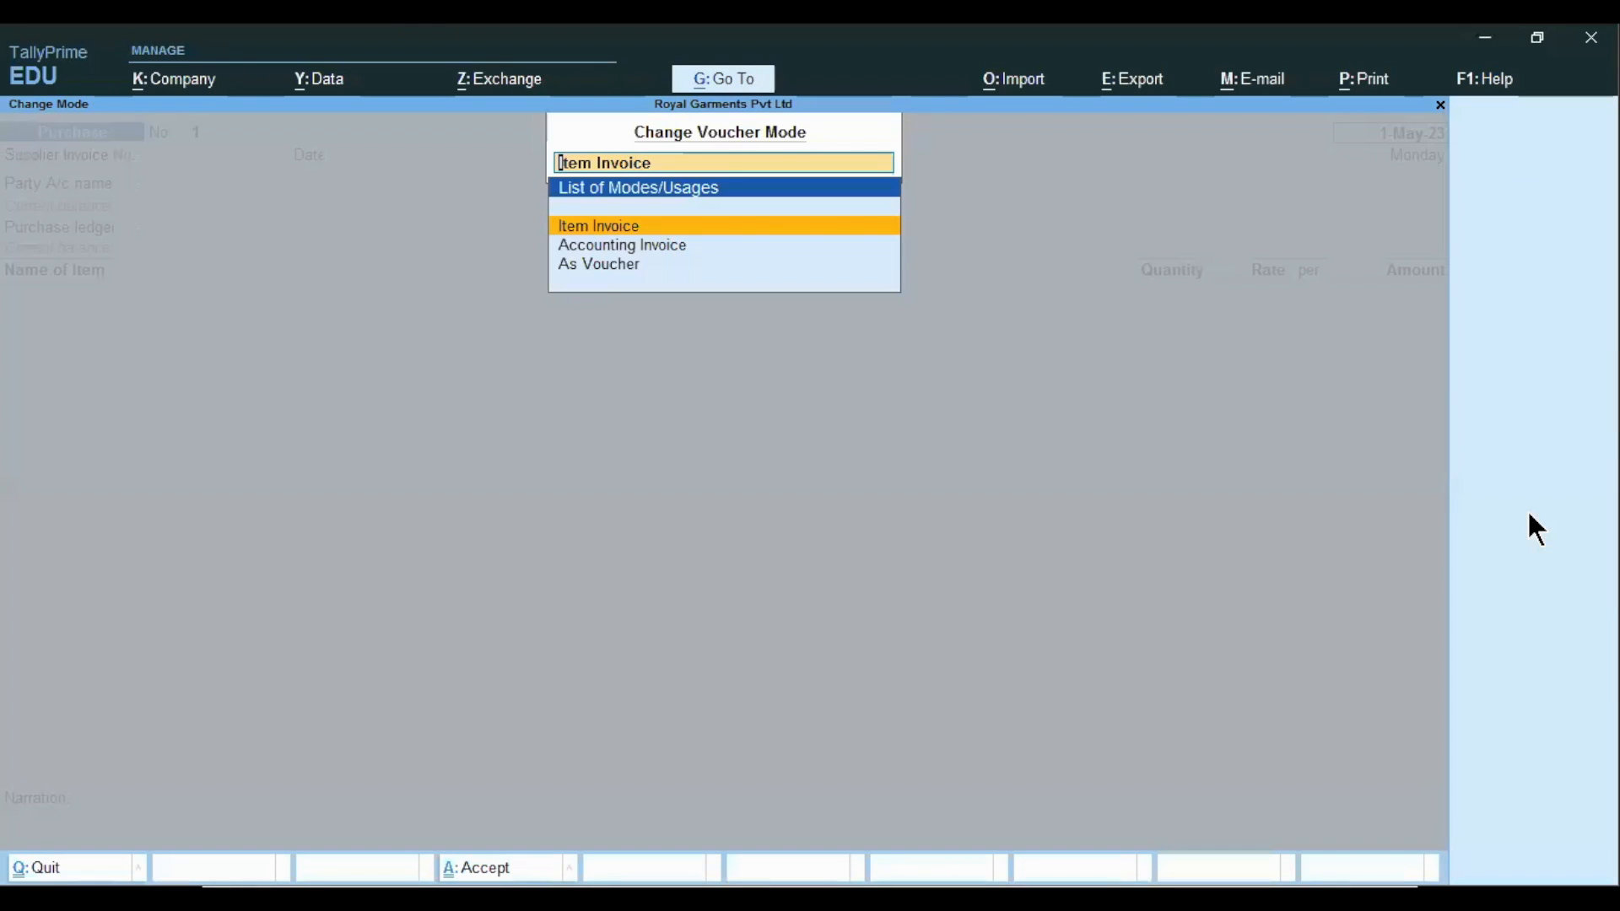
key("Down")
key("Down")
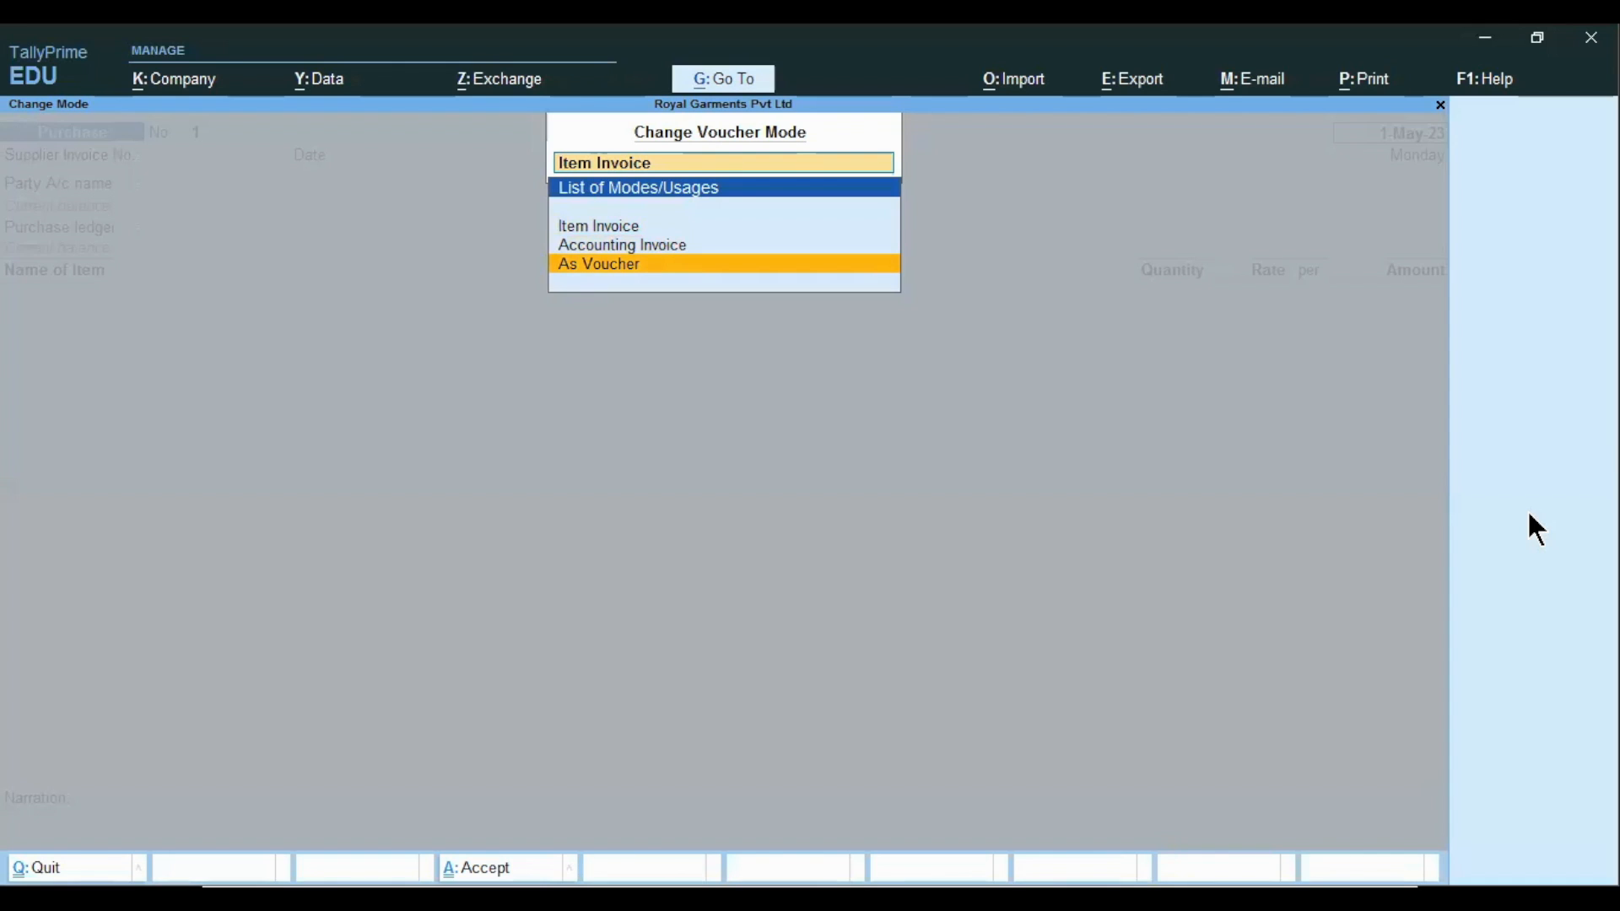
key("Return")
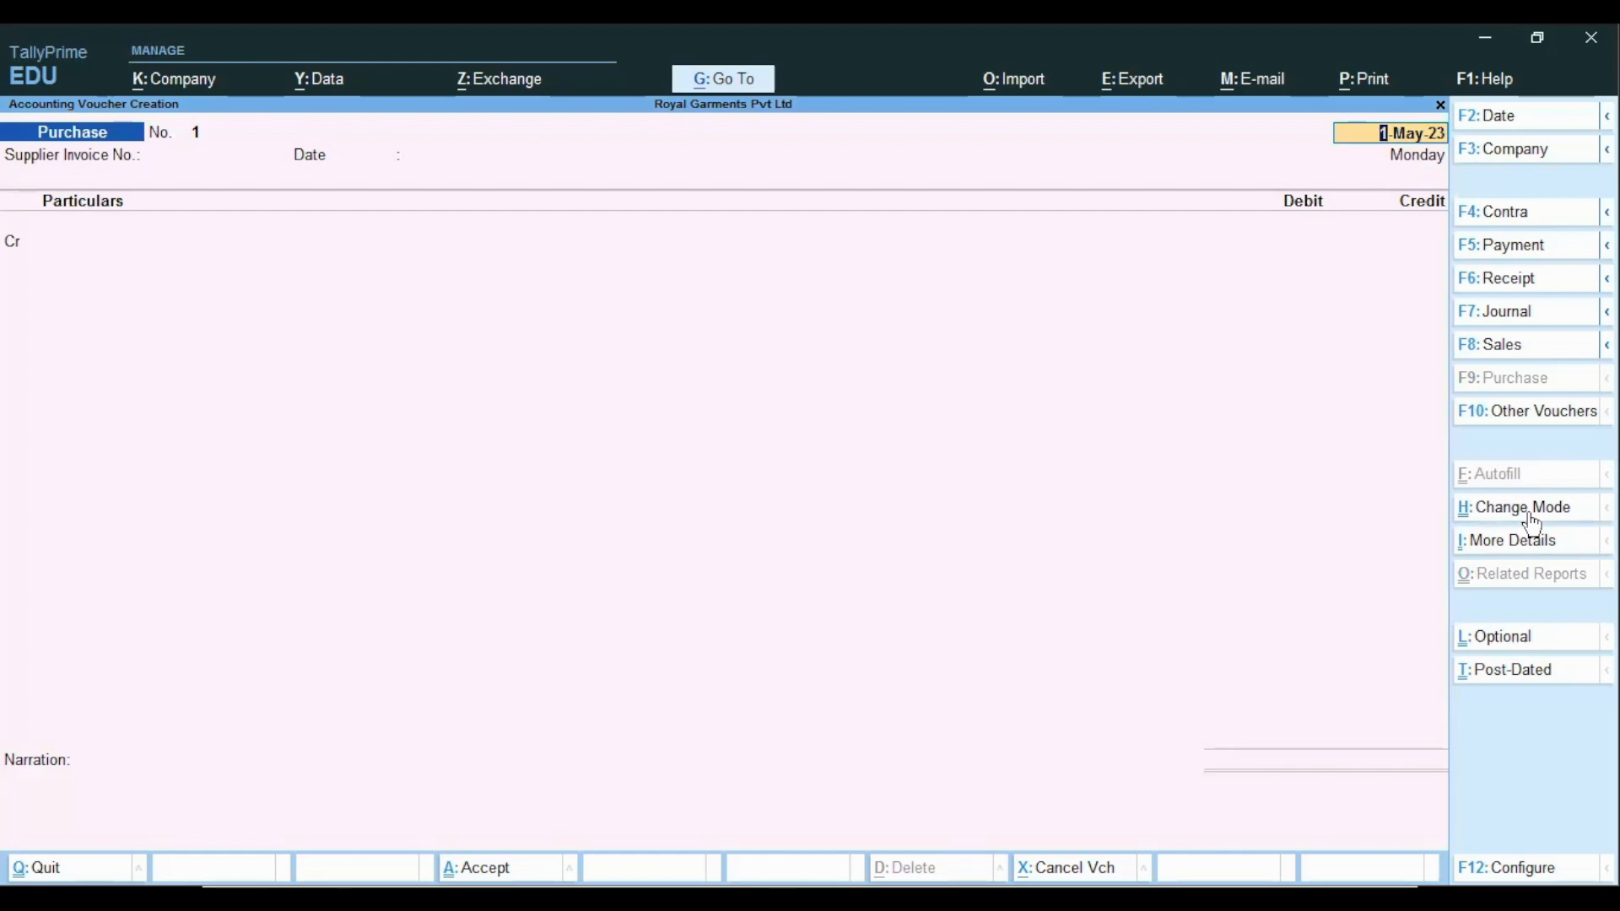
- Enter supplier invoice number alfa/25 dated 1-May-23, keeping the voucher date 1-May-23
key("Return")
key("ctrl")
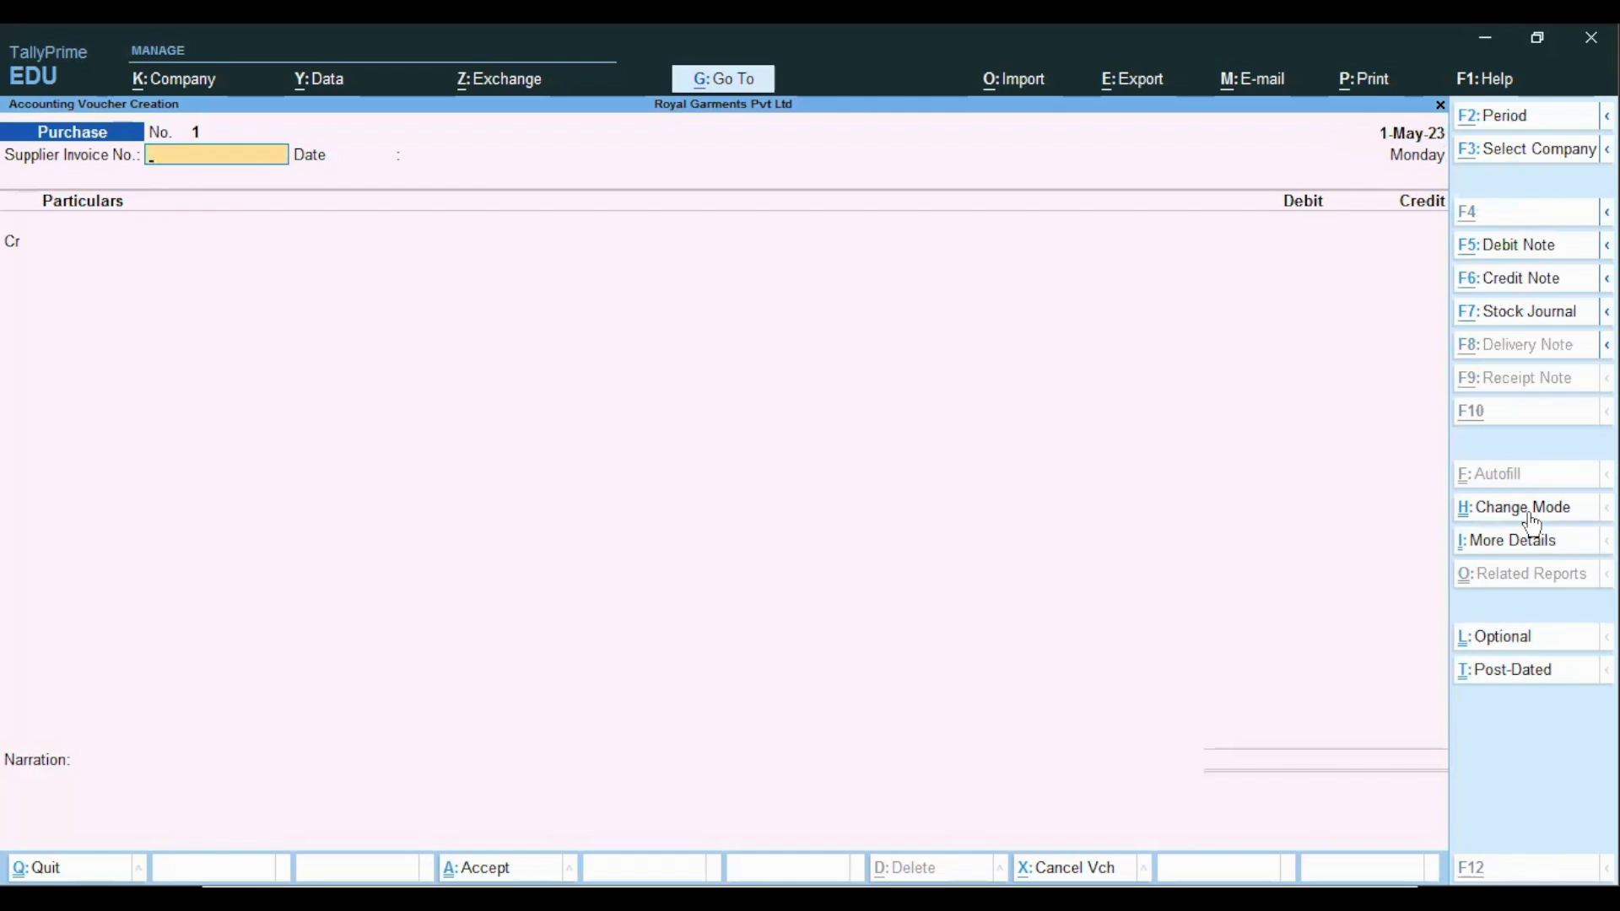
key("alt+Tab")
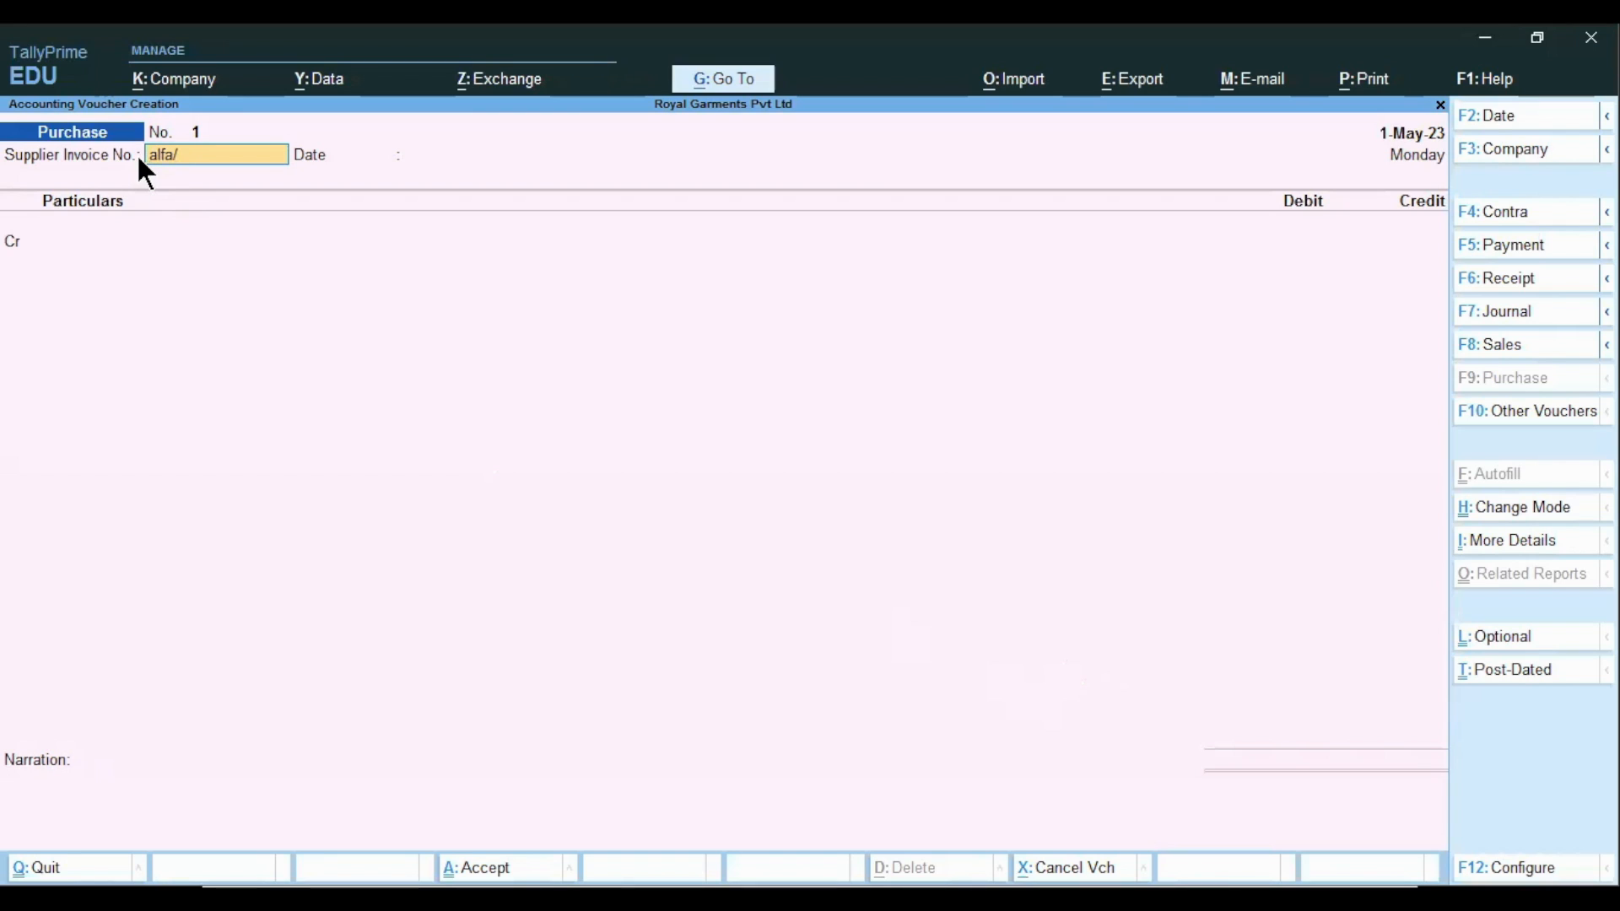
type("25")
key("Return")
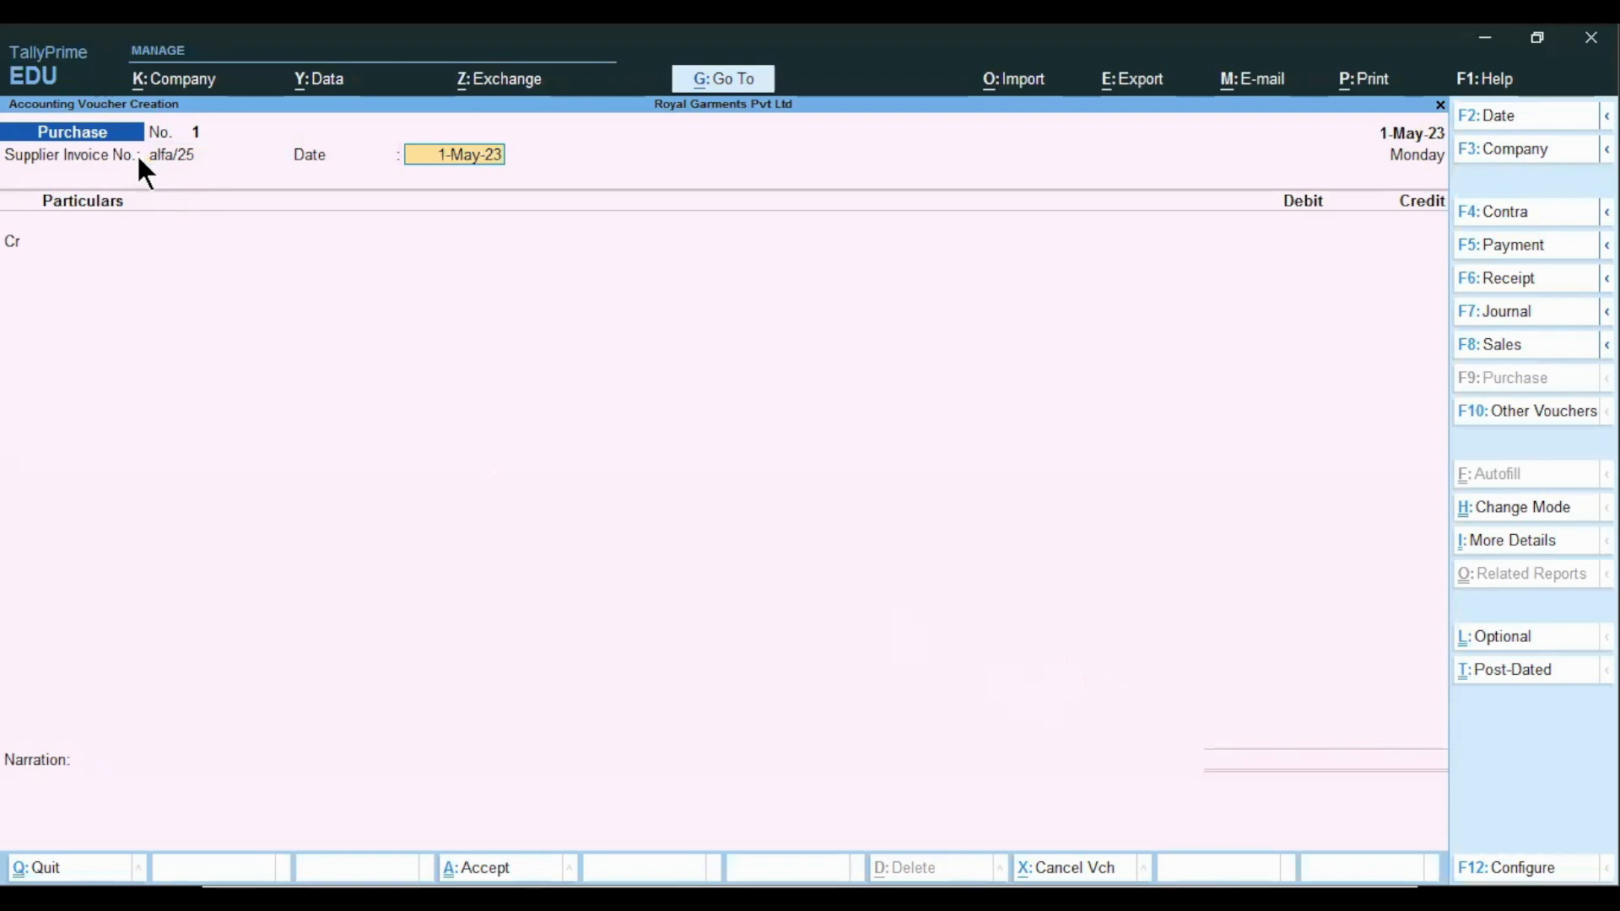
key("Return")
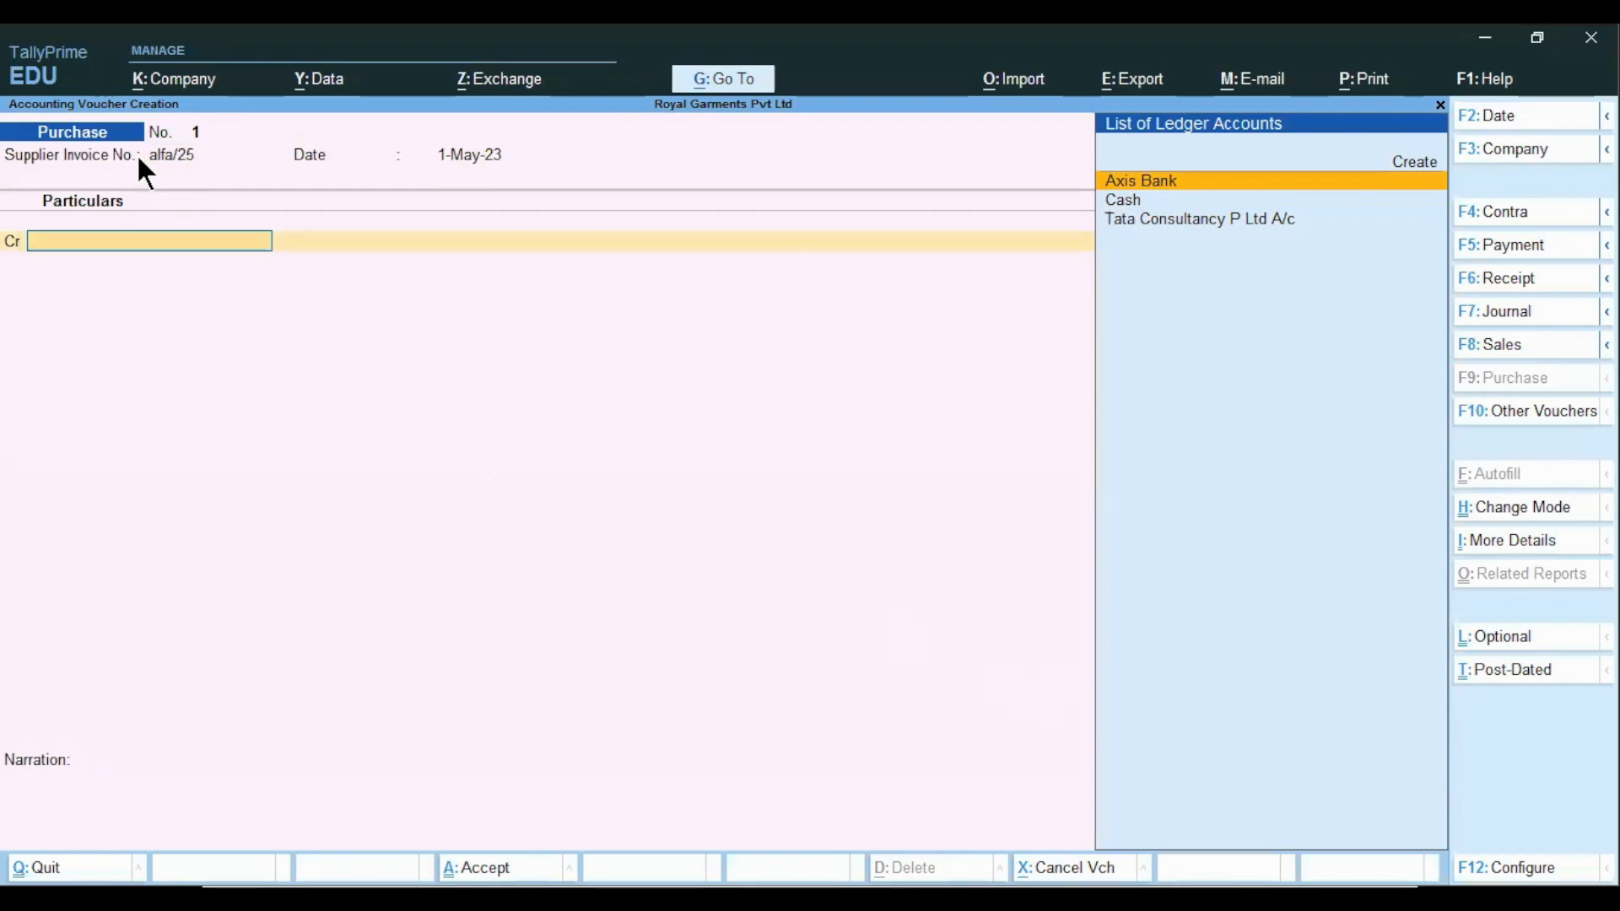
- Check the purchase entry on the slide, return to TallyPrime and start a credit ledger Alfa Distributors P Ltd under Sundry Creditors
key("alt+Tab")
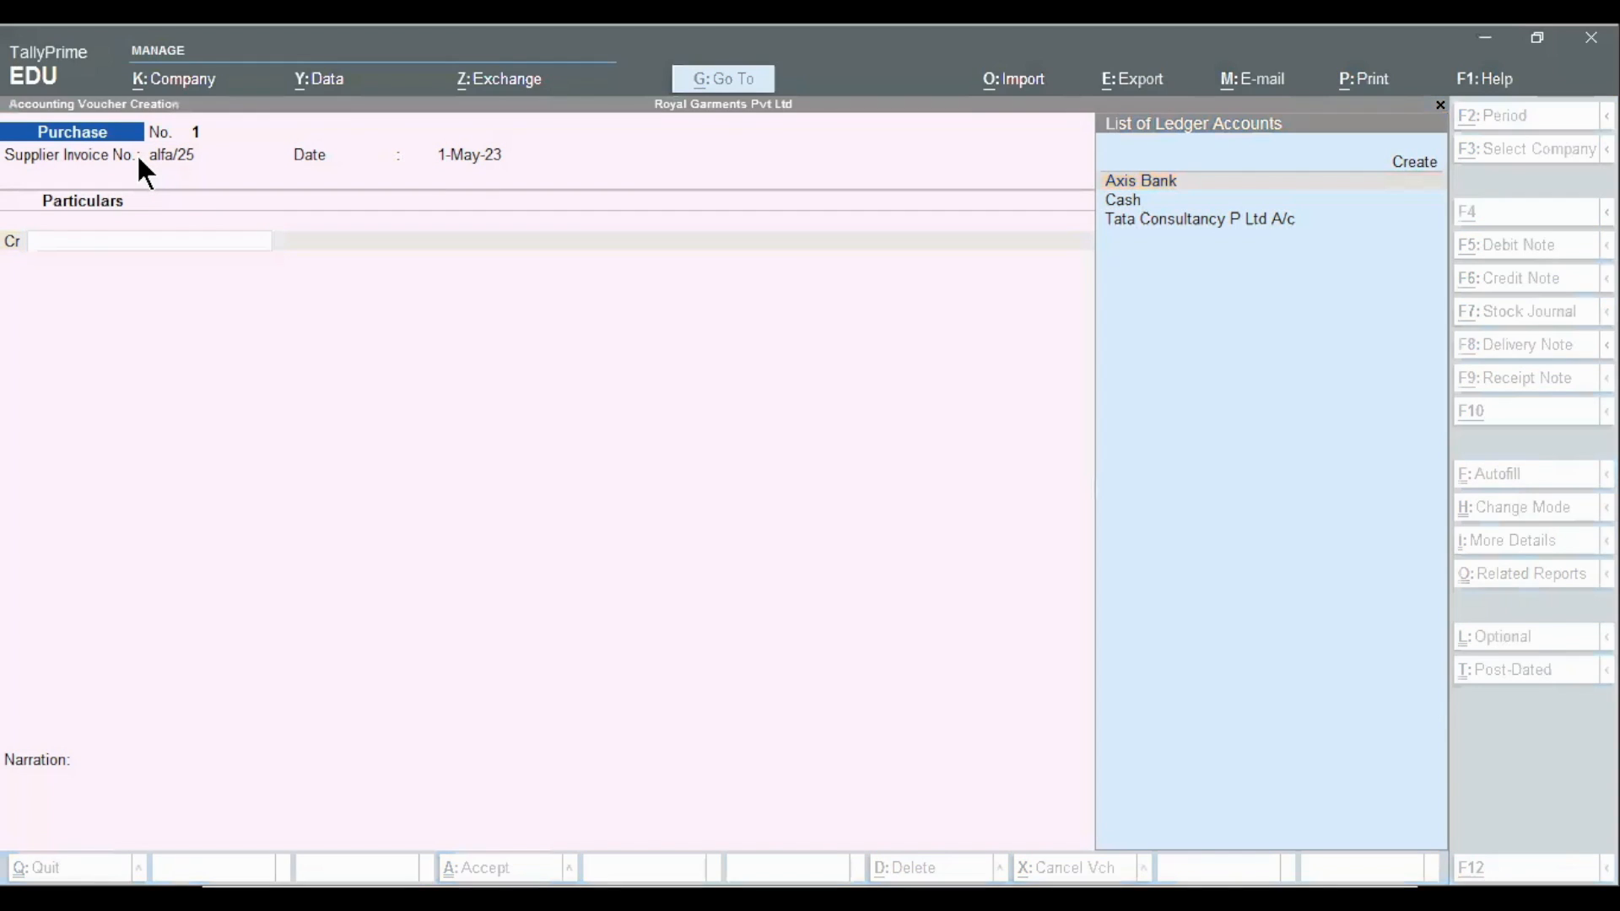
key("alt+Tab")
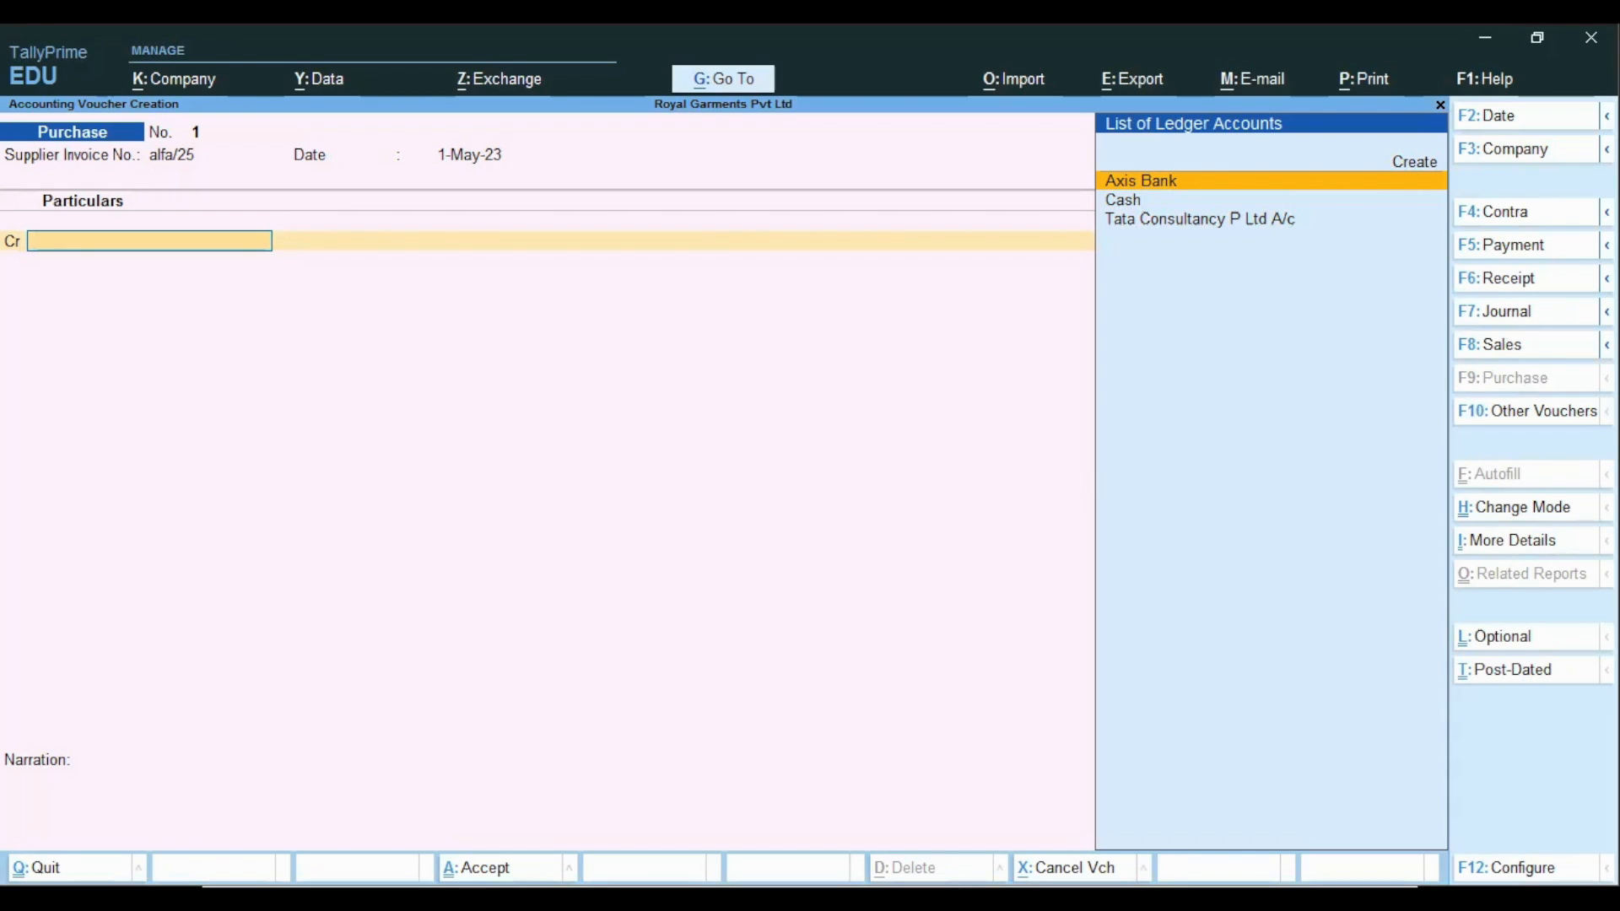
key("alt+Tab")
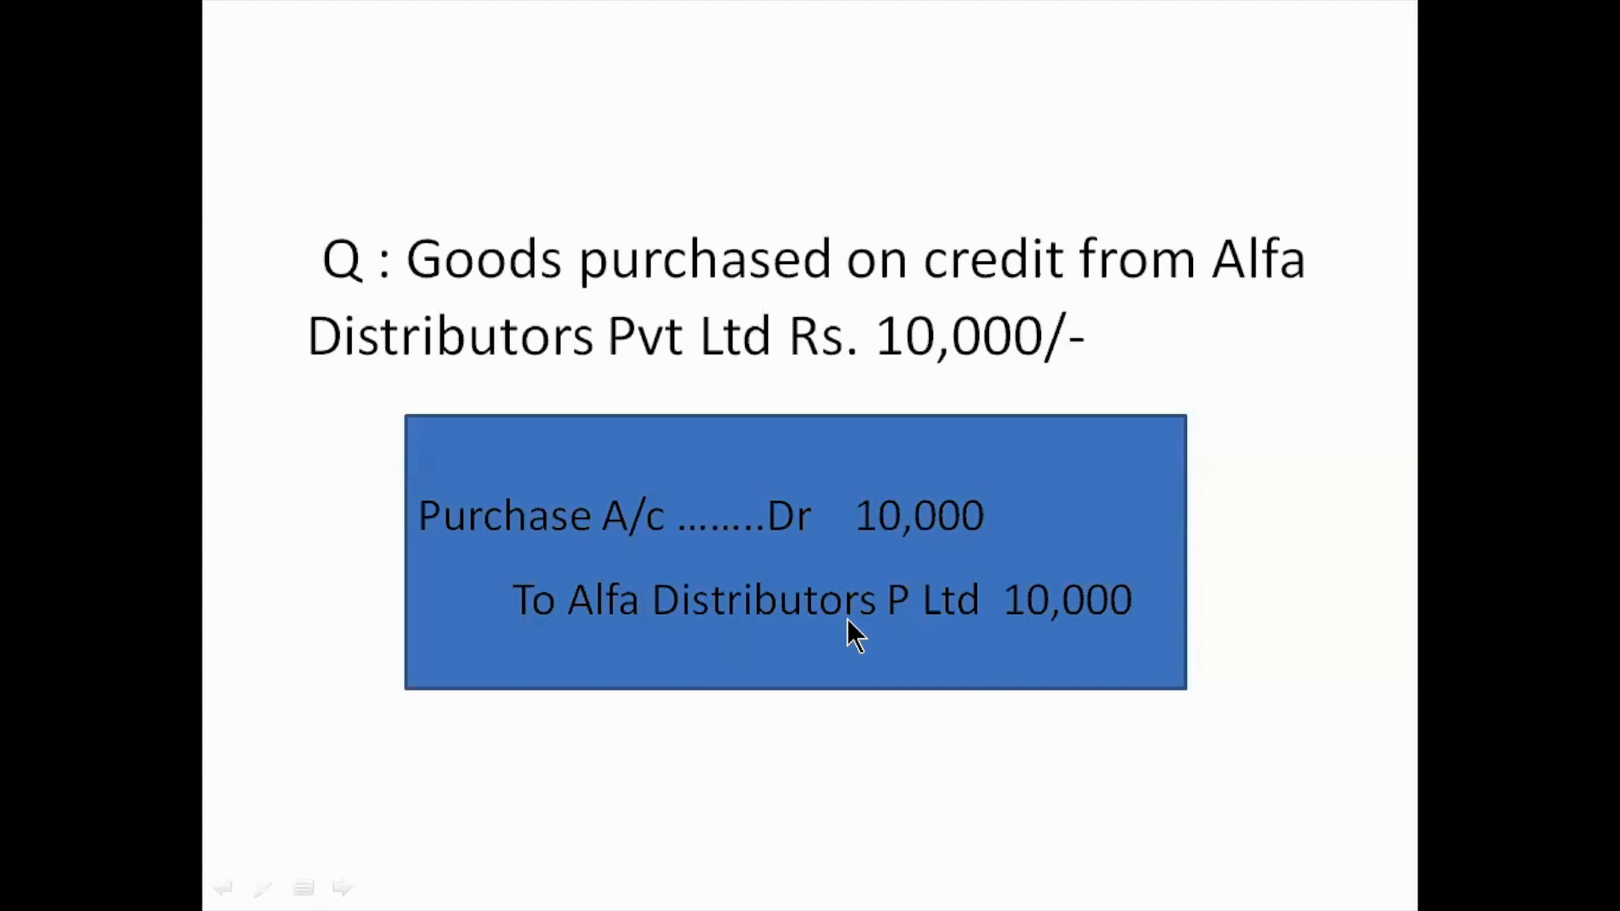
key("alt+Tab")
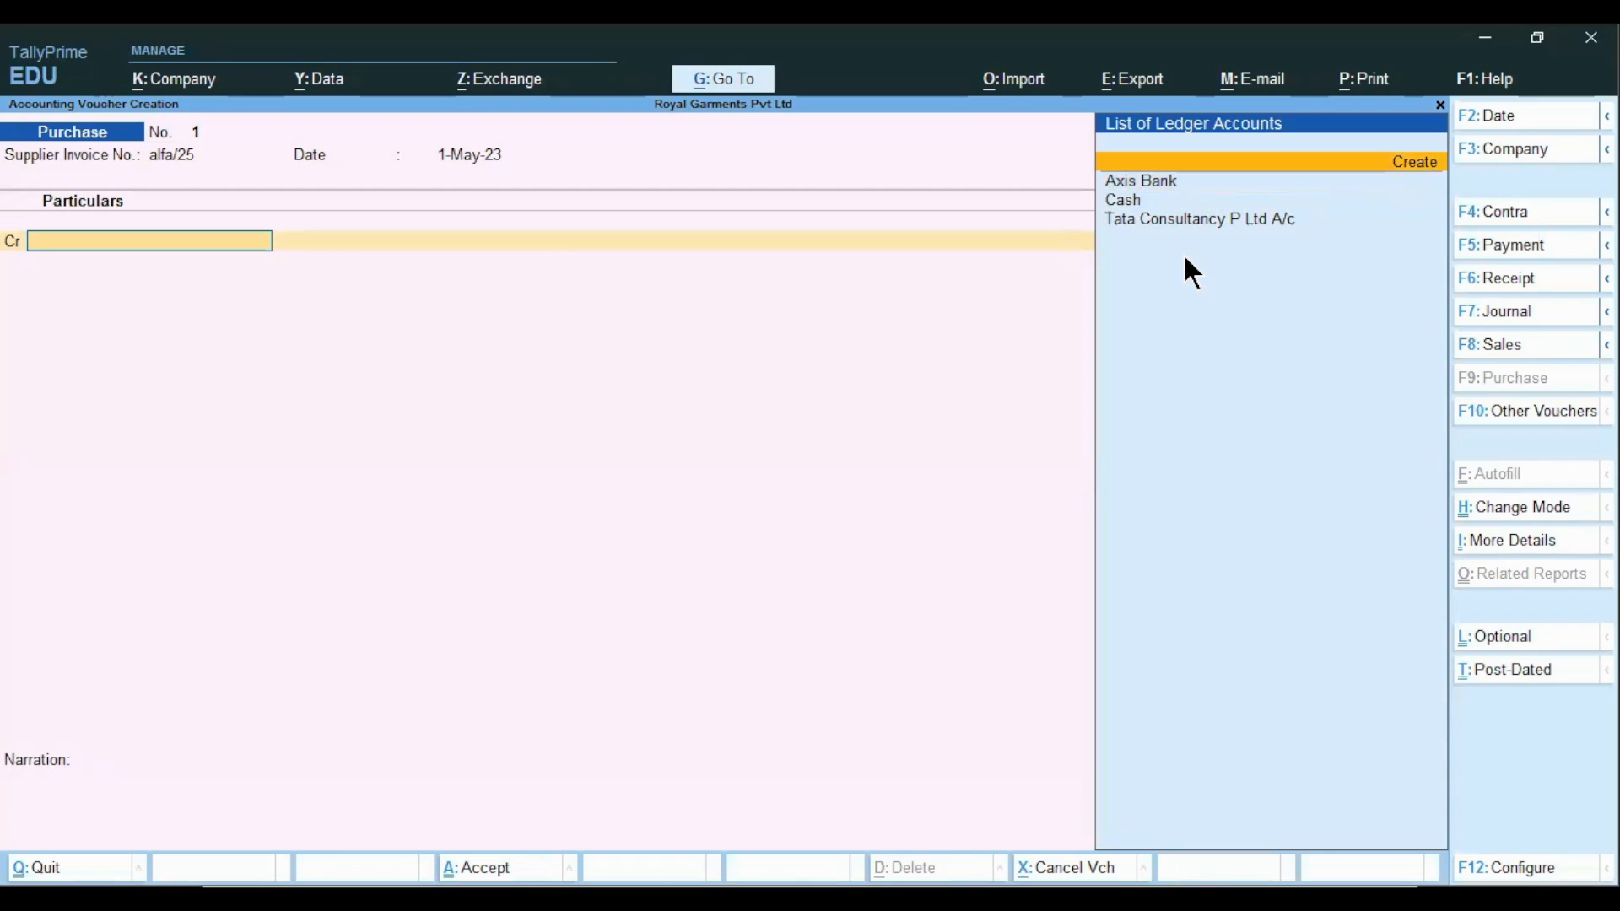
key("Return")
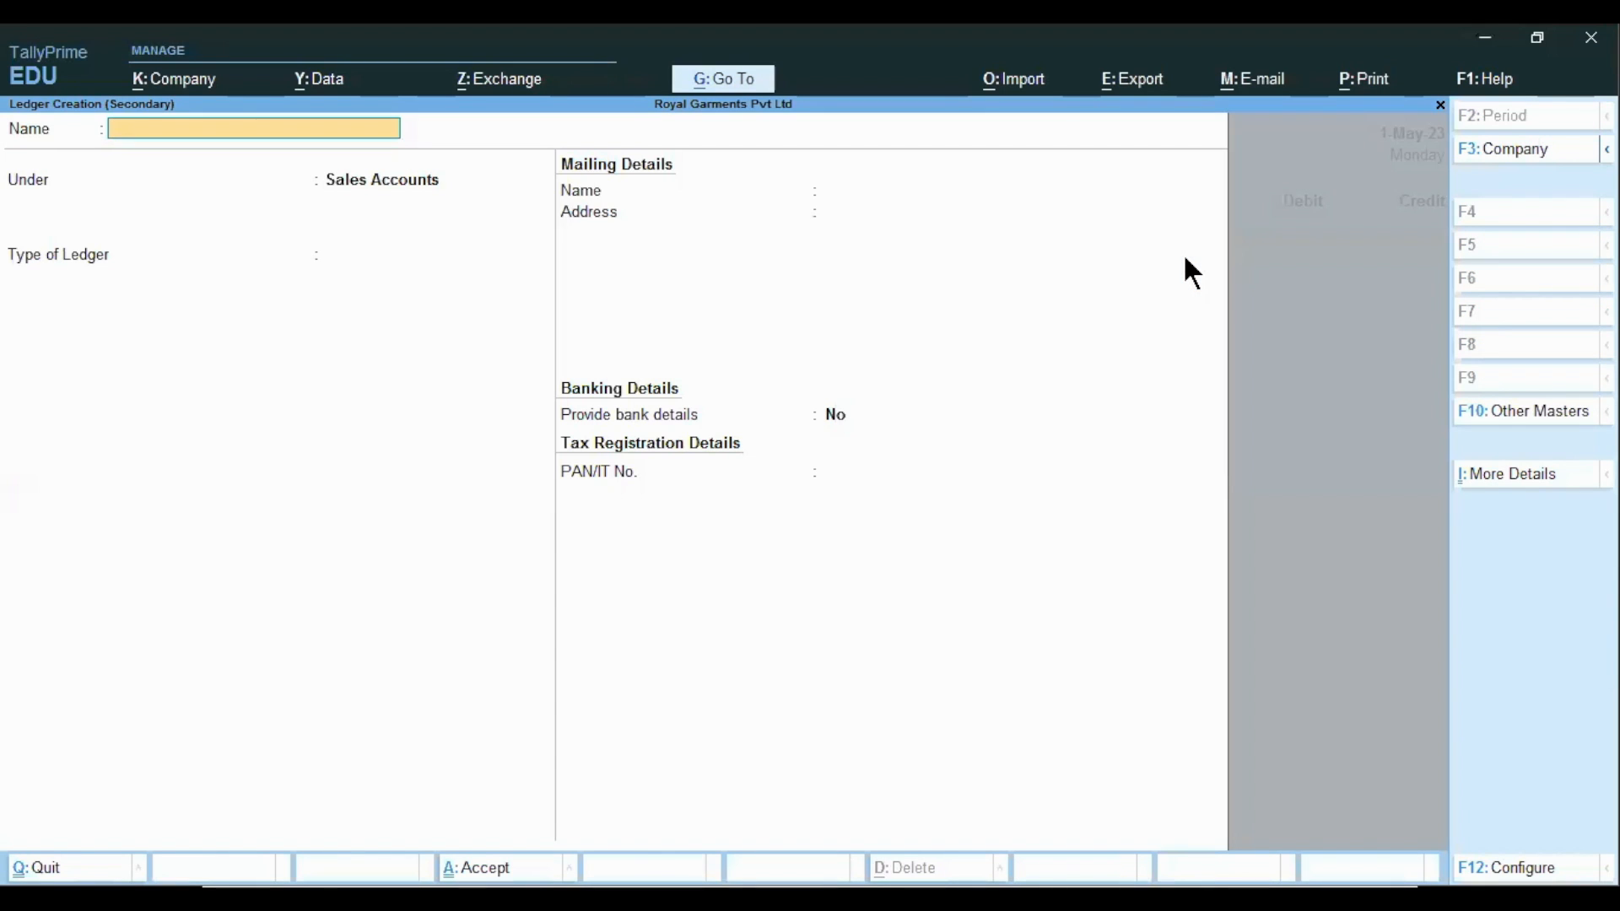
type("Alfa Distriby")
key("BackSpace")
key("BackSpace")
type("utors P Ltd")
key("Return")
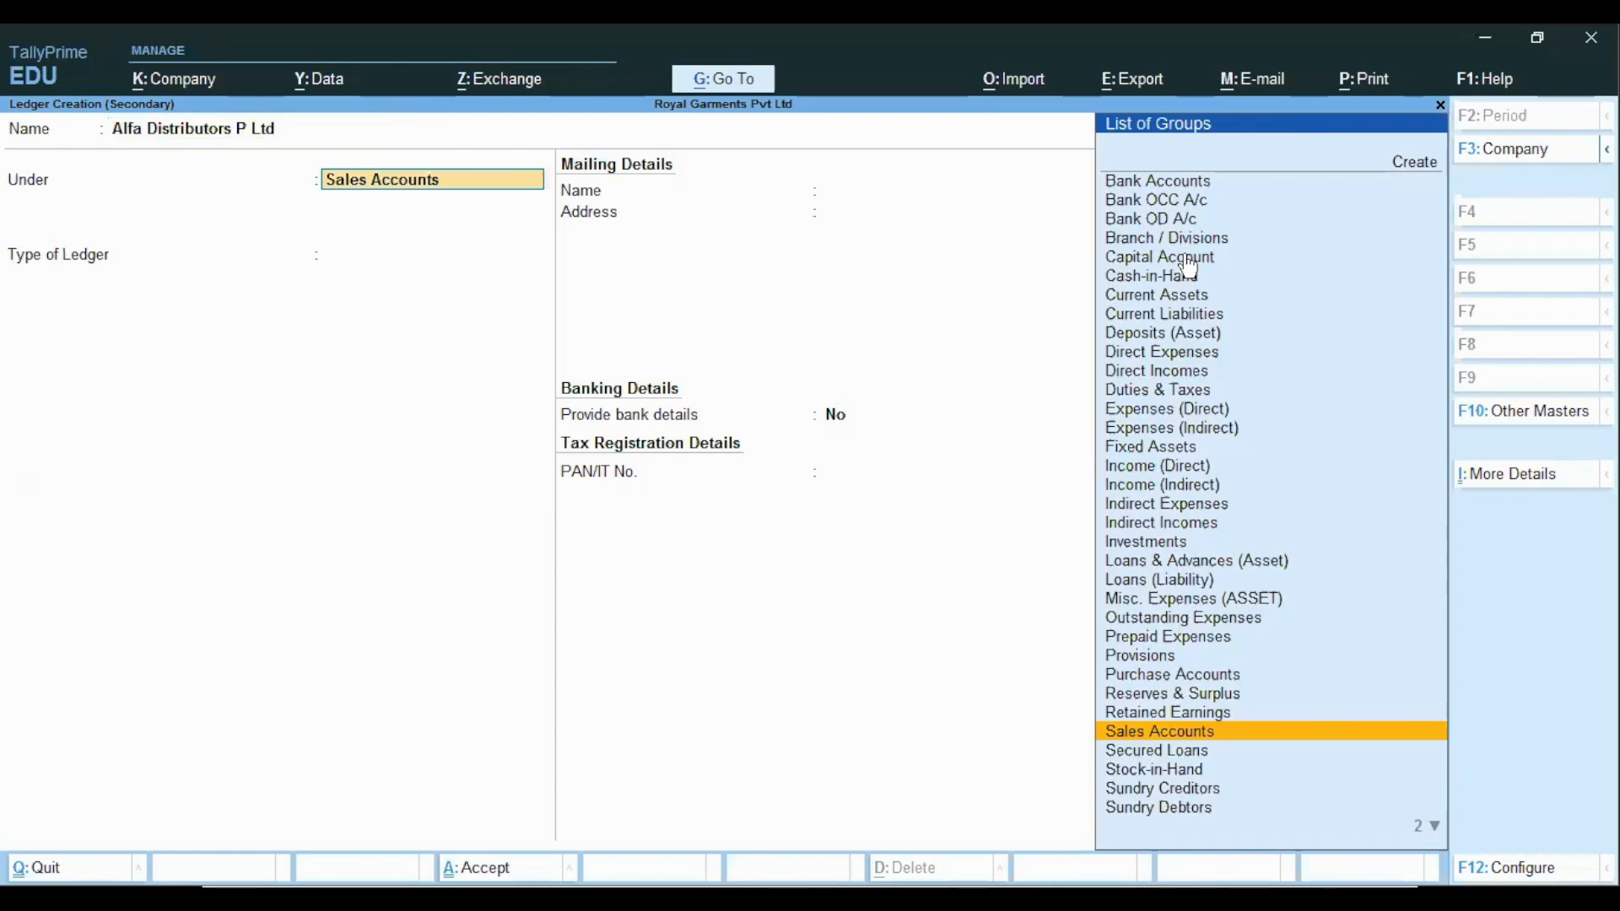
type("Cred")
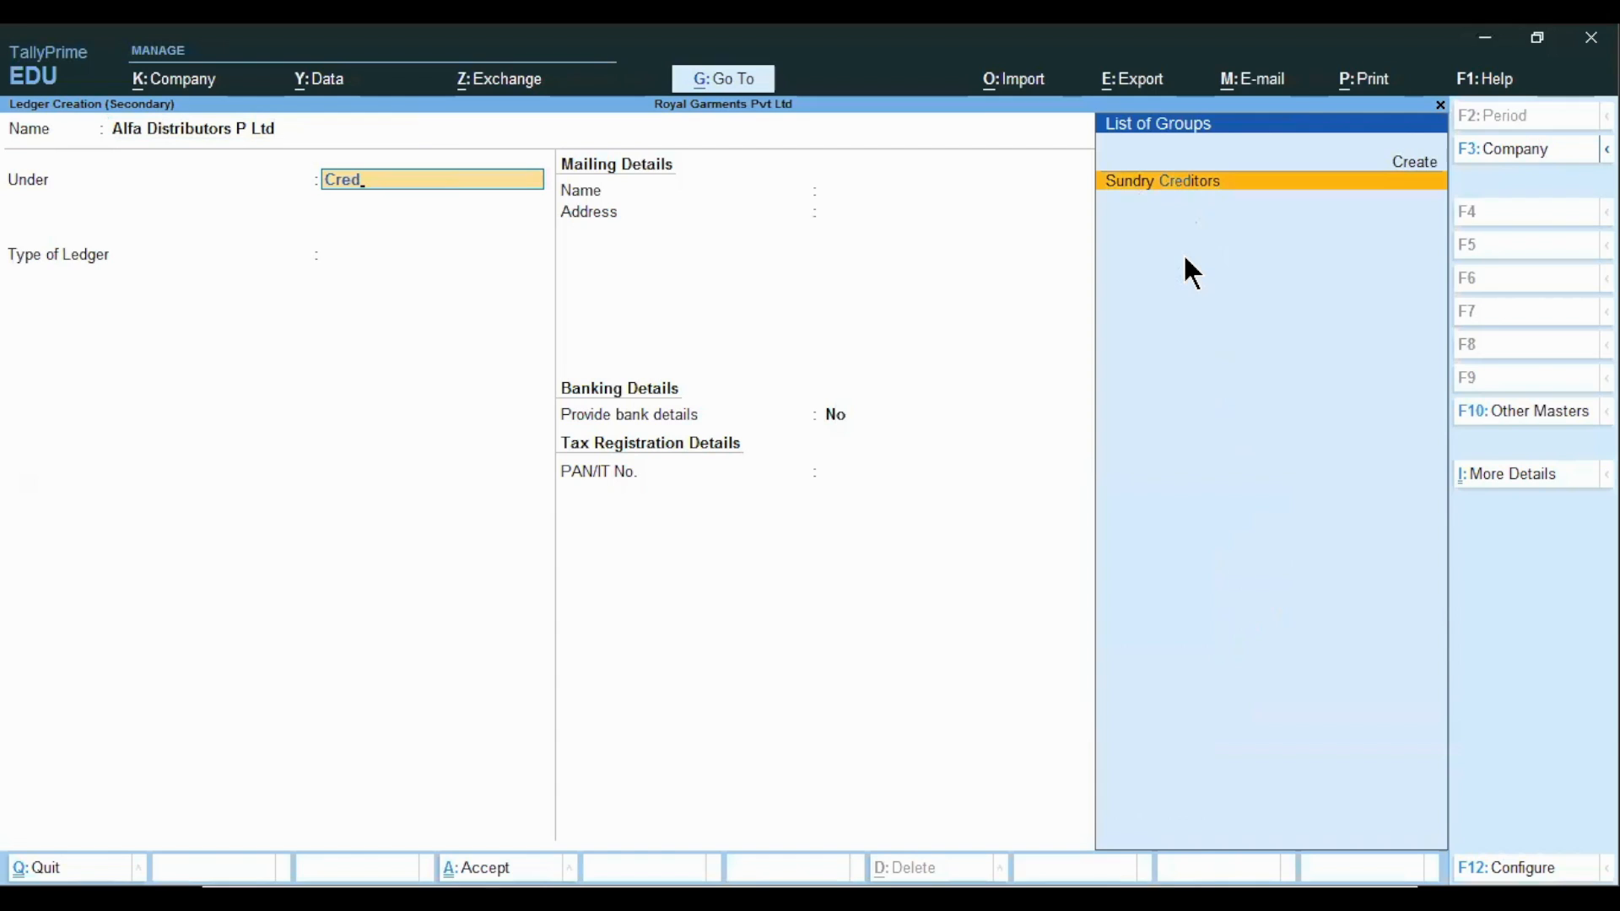
key("Return")
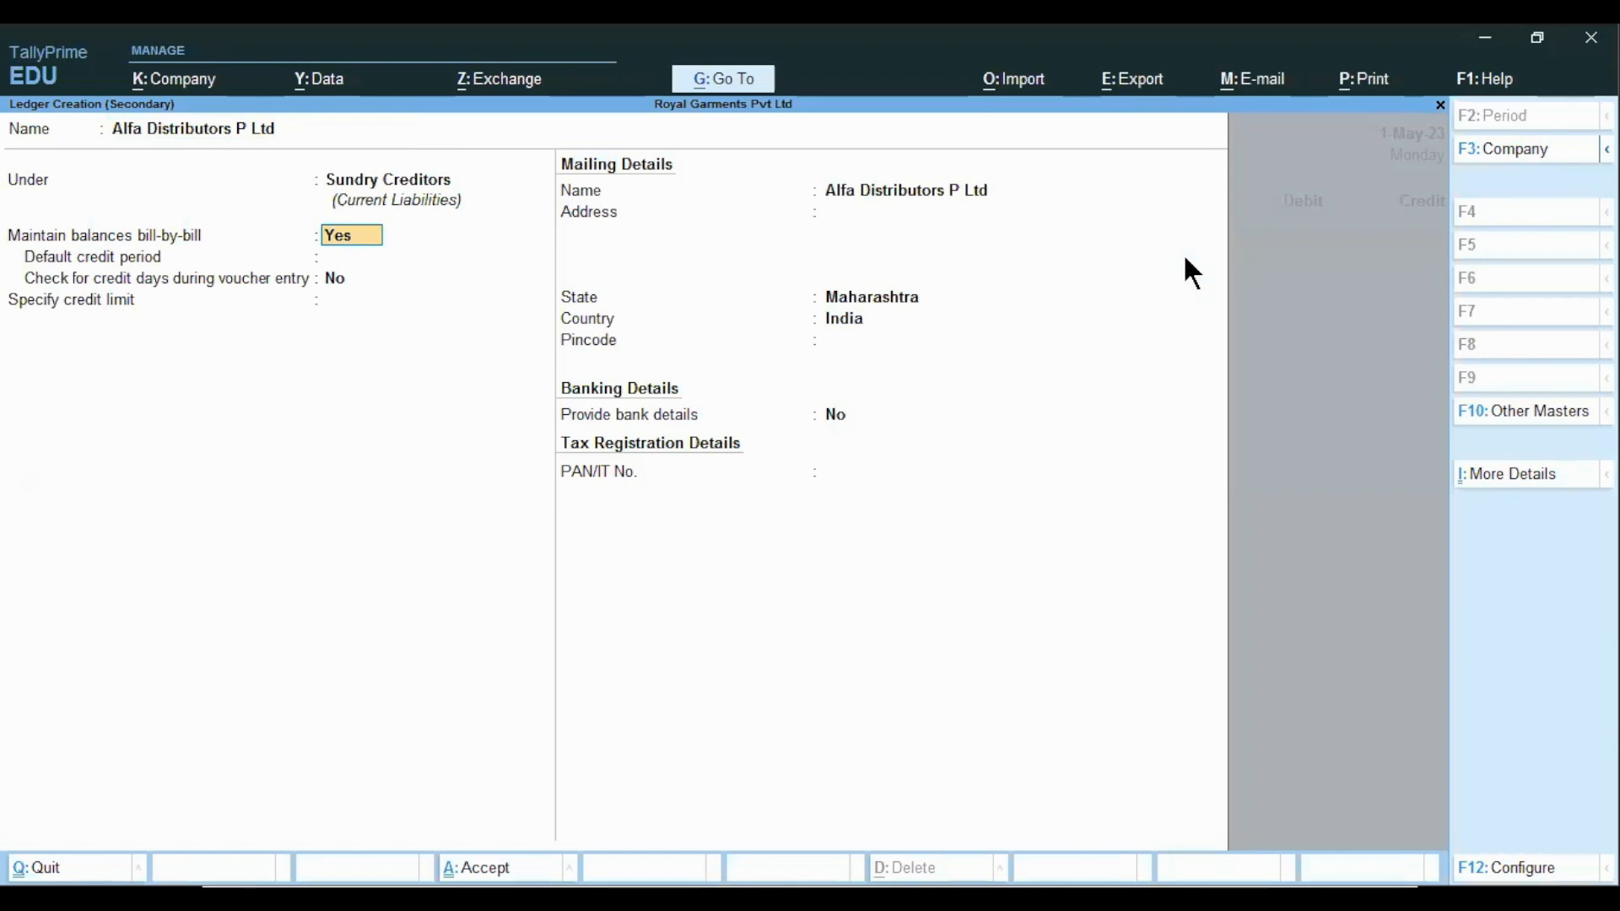
- Maintain the supplier ledger's balances bill-by-bill, leave the default credit period blank and save the ledger
type("y")
key("Return")
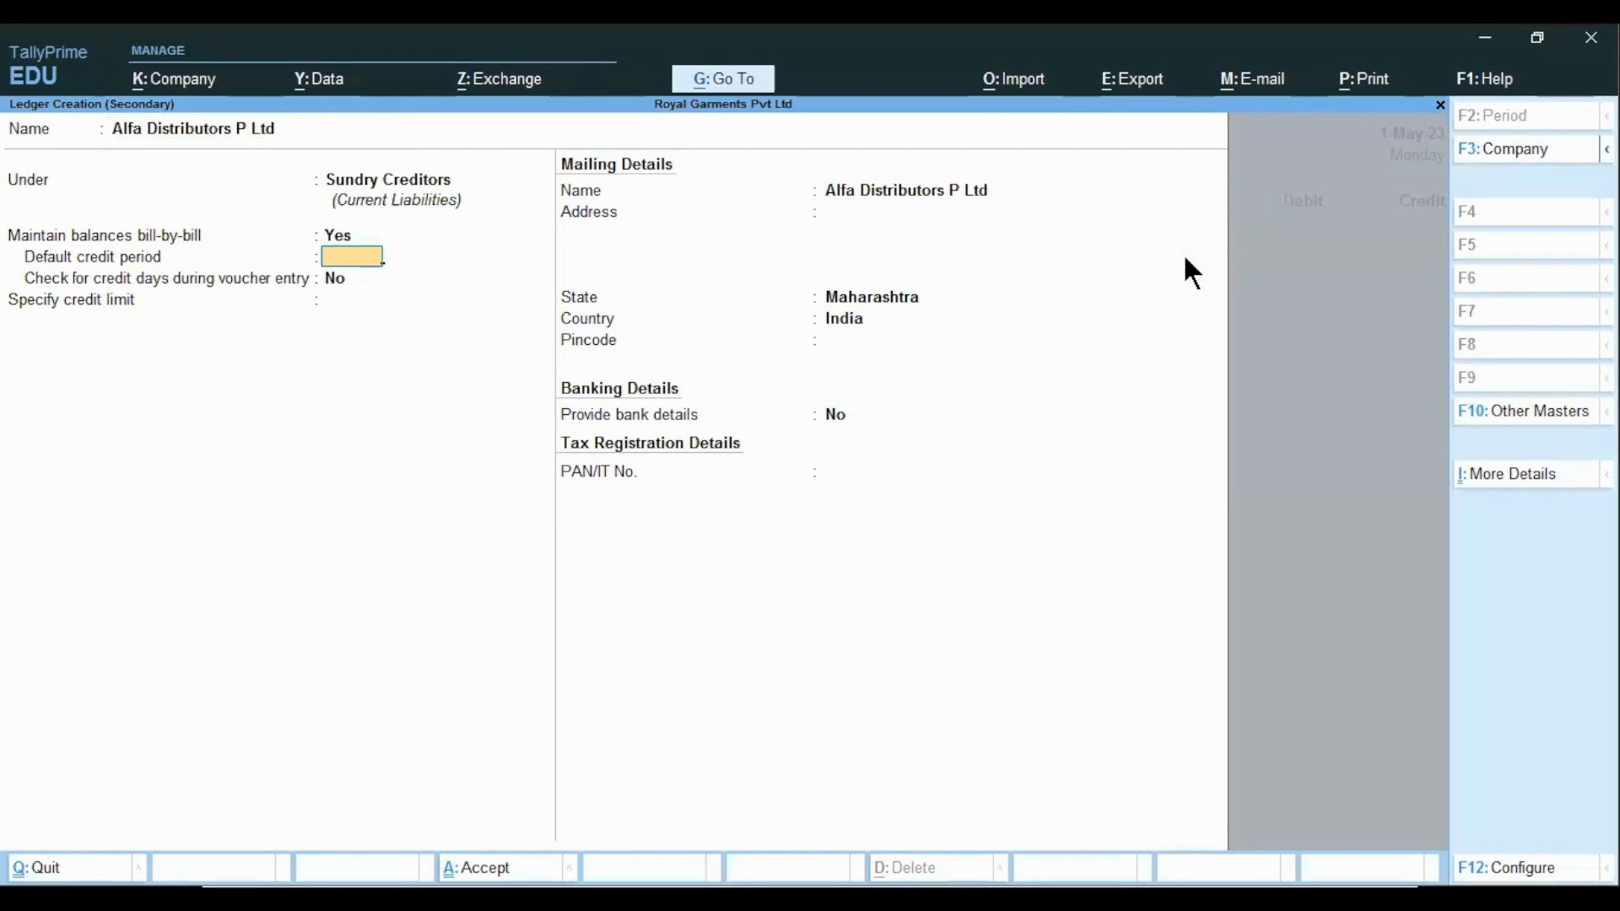
key("Return")
key("ctrl")
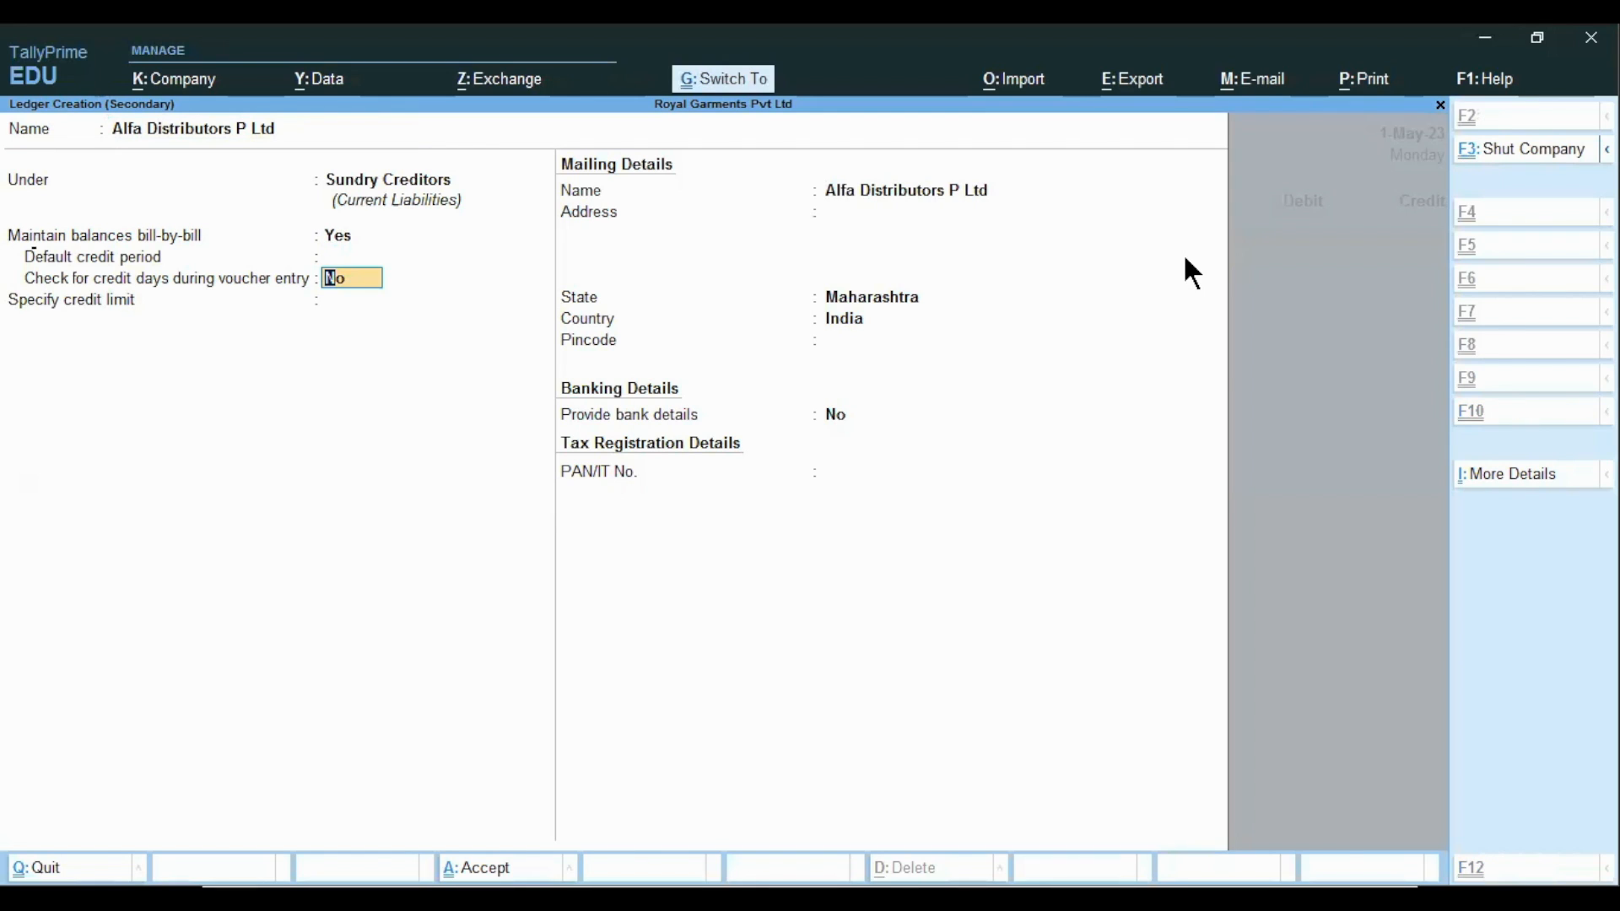
key("ctrl+a")
key("ctrl+a")
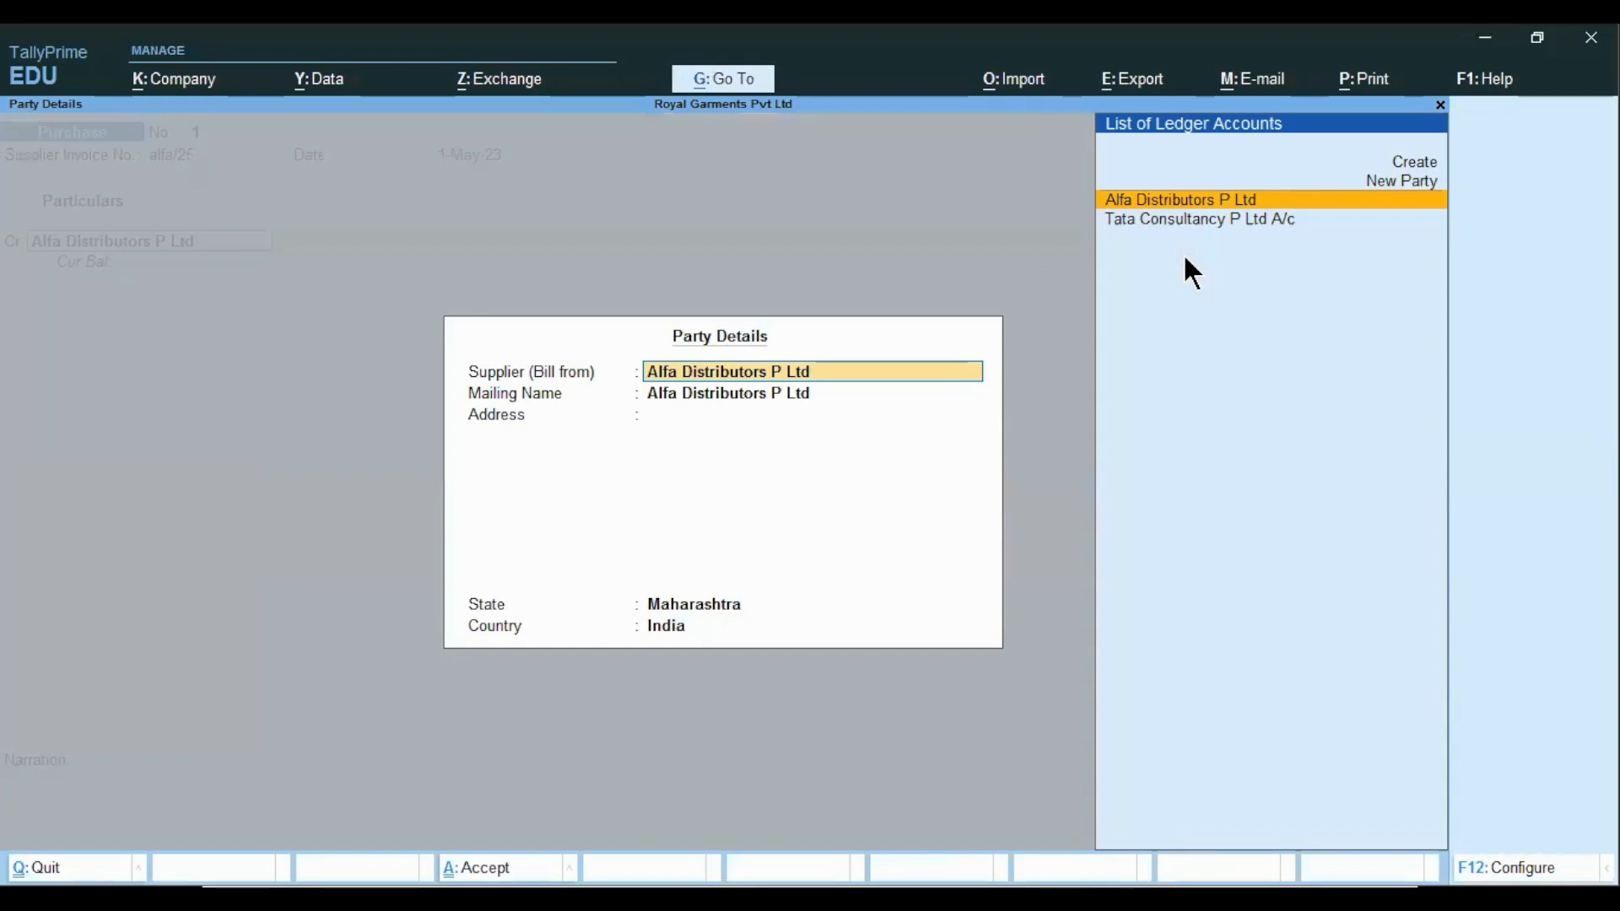
- Accept the party details and credit Alfa Distributors P Ltd with 10000 against new reference alfa/25 with 30 credit days
key("Return")
key("Return")
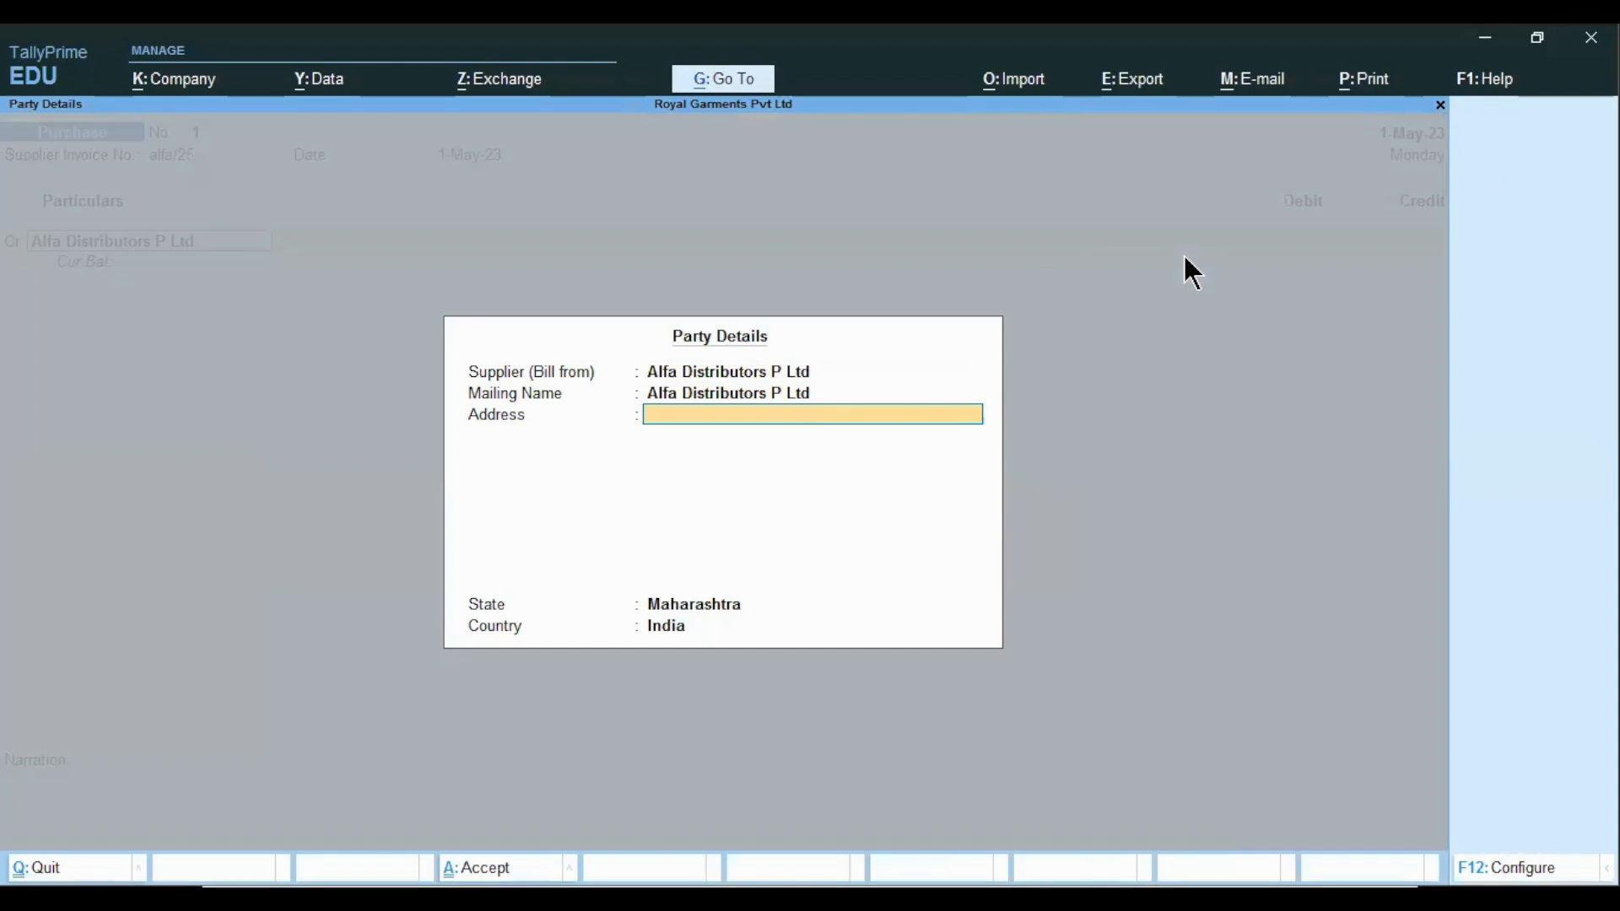
key("ctrl+a")
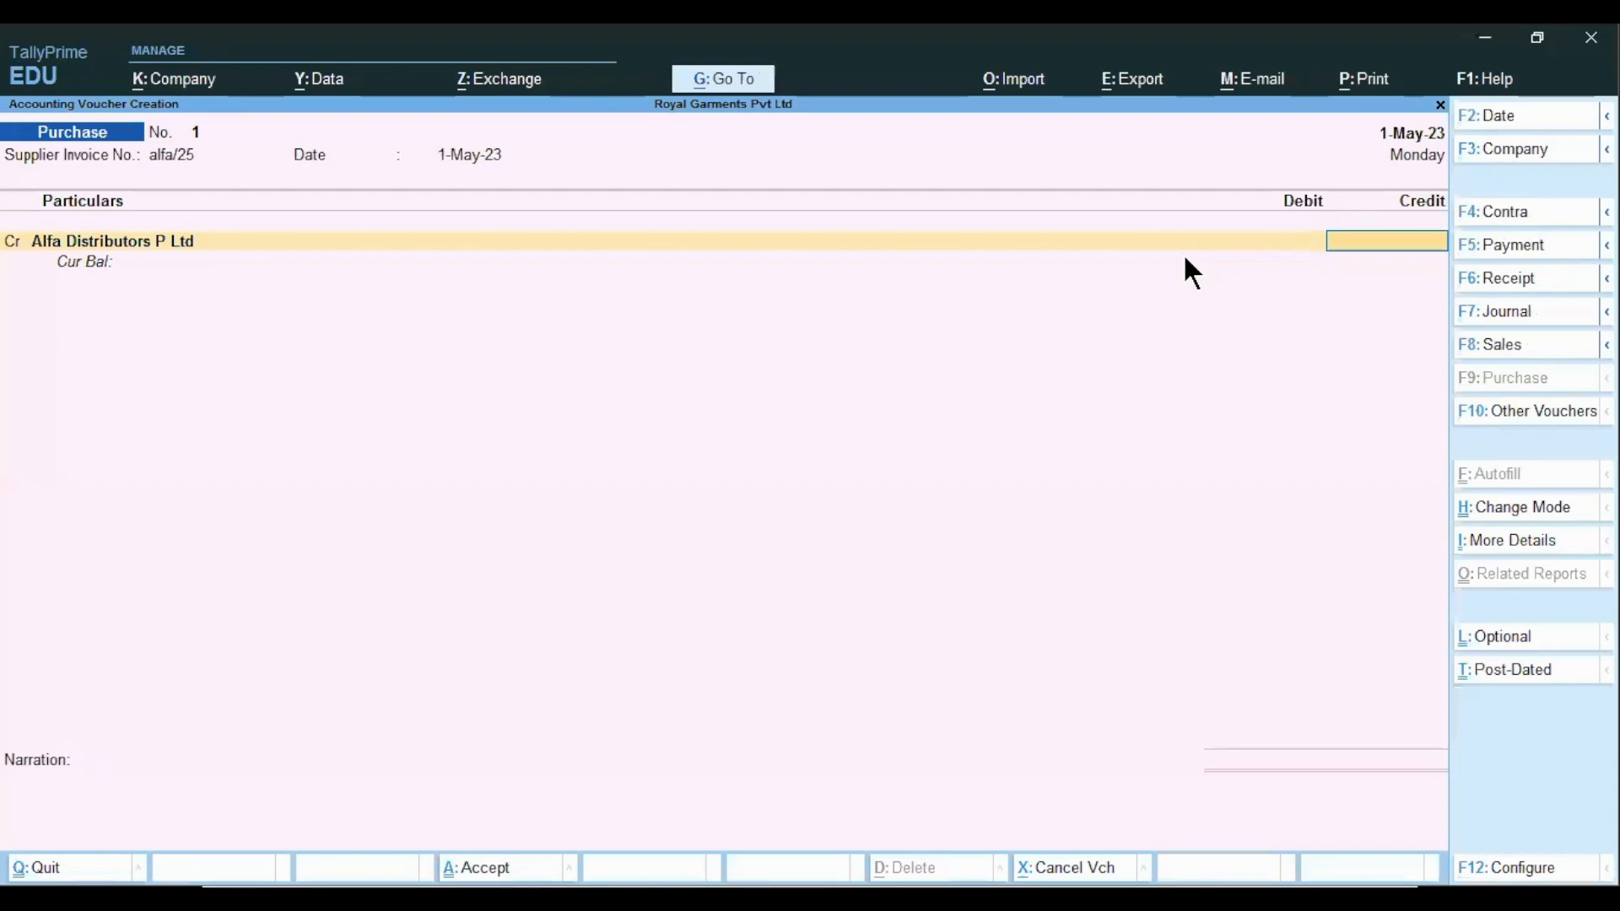
type("10000")
key("Return")
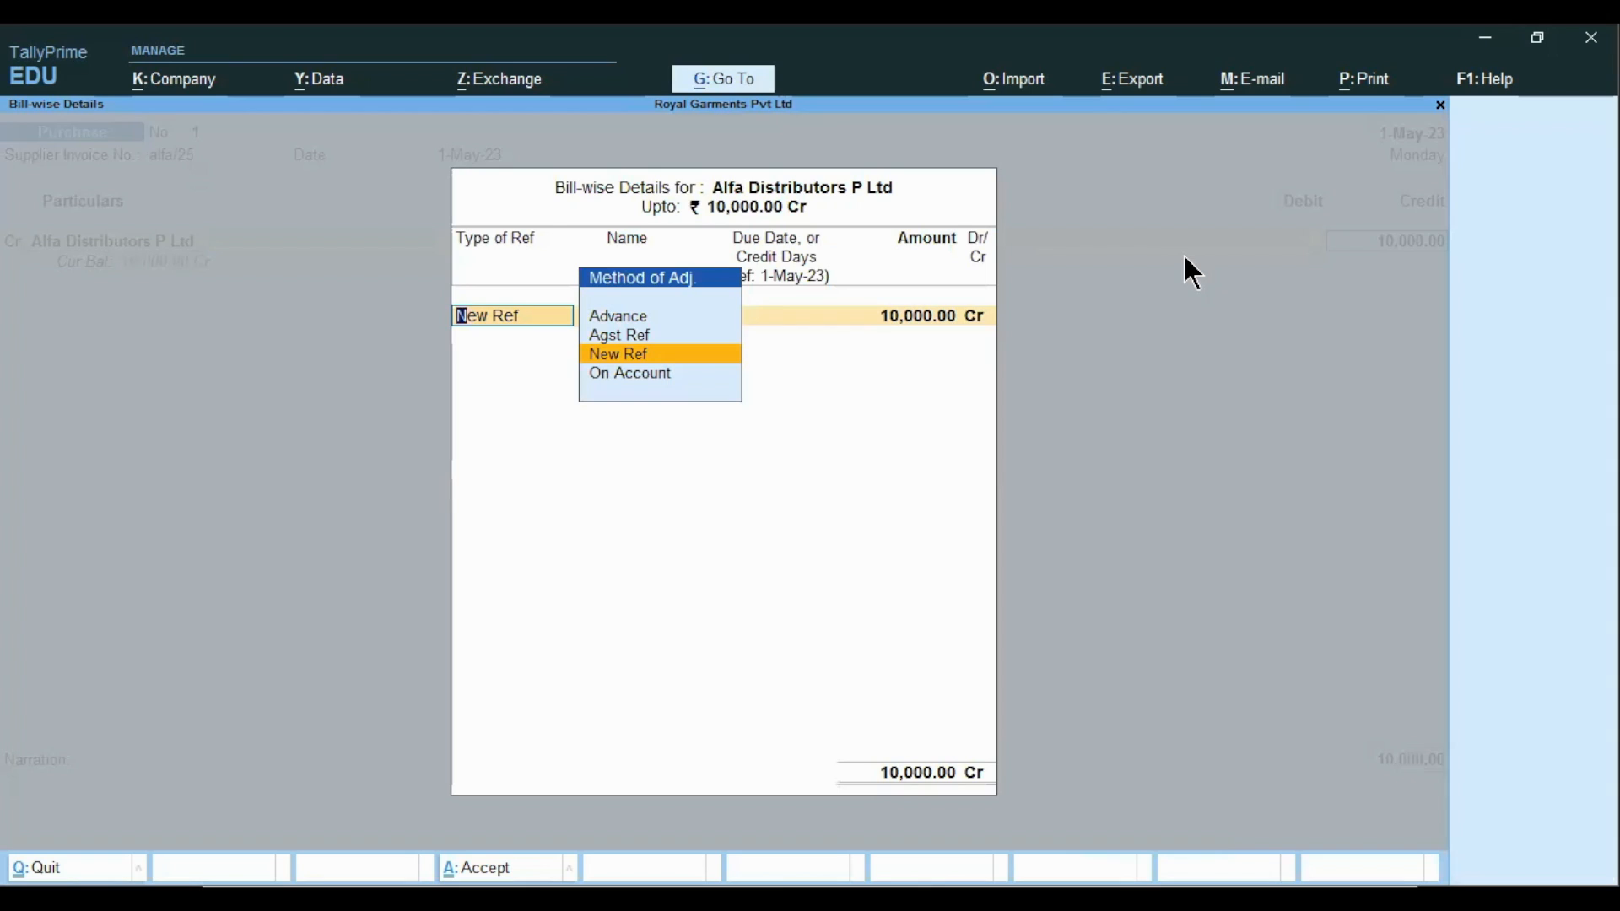
key("Return")
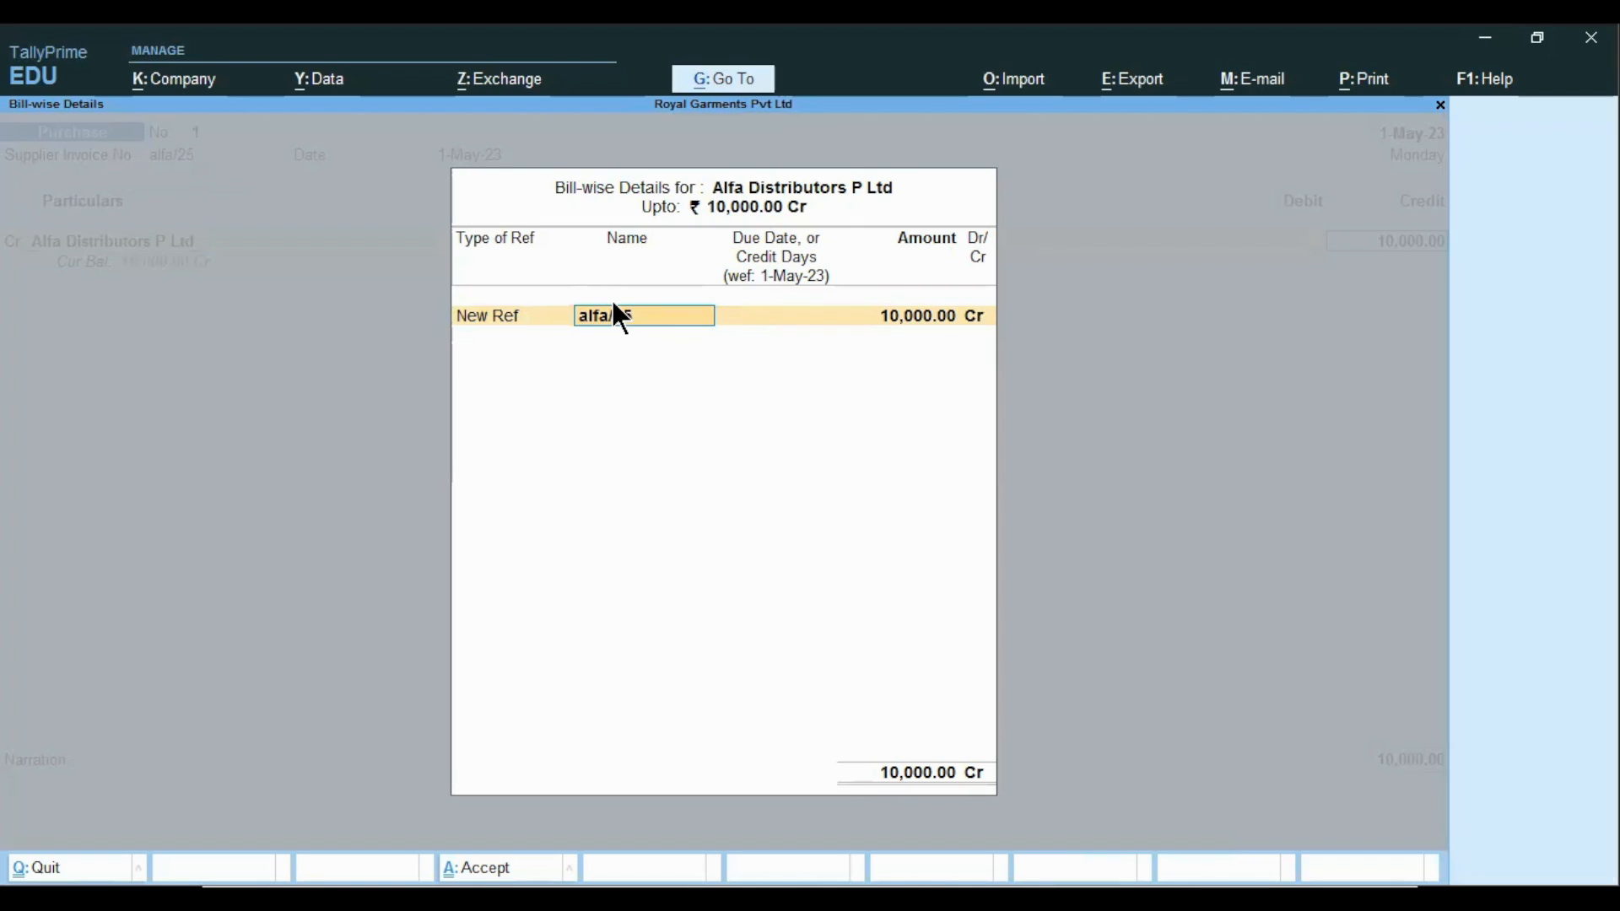
key("Return")
type("30")
key("Return")
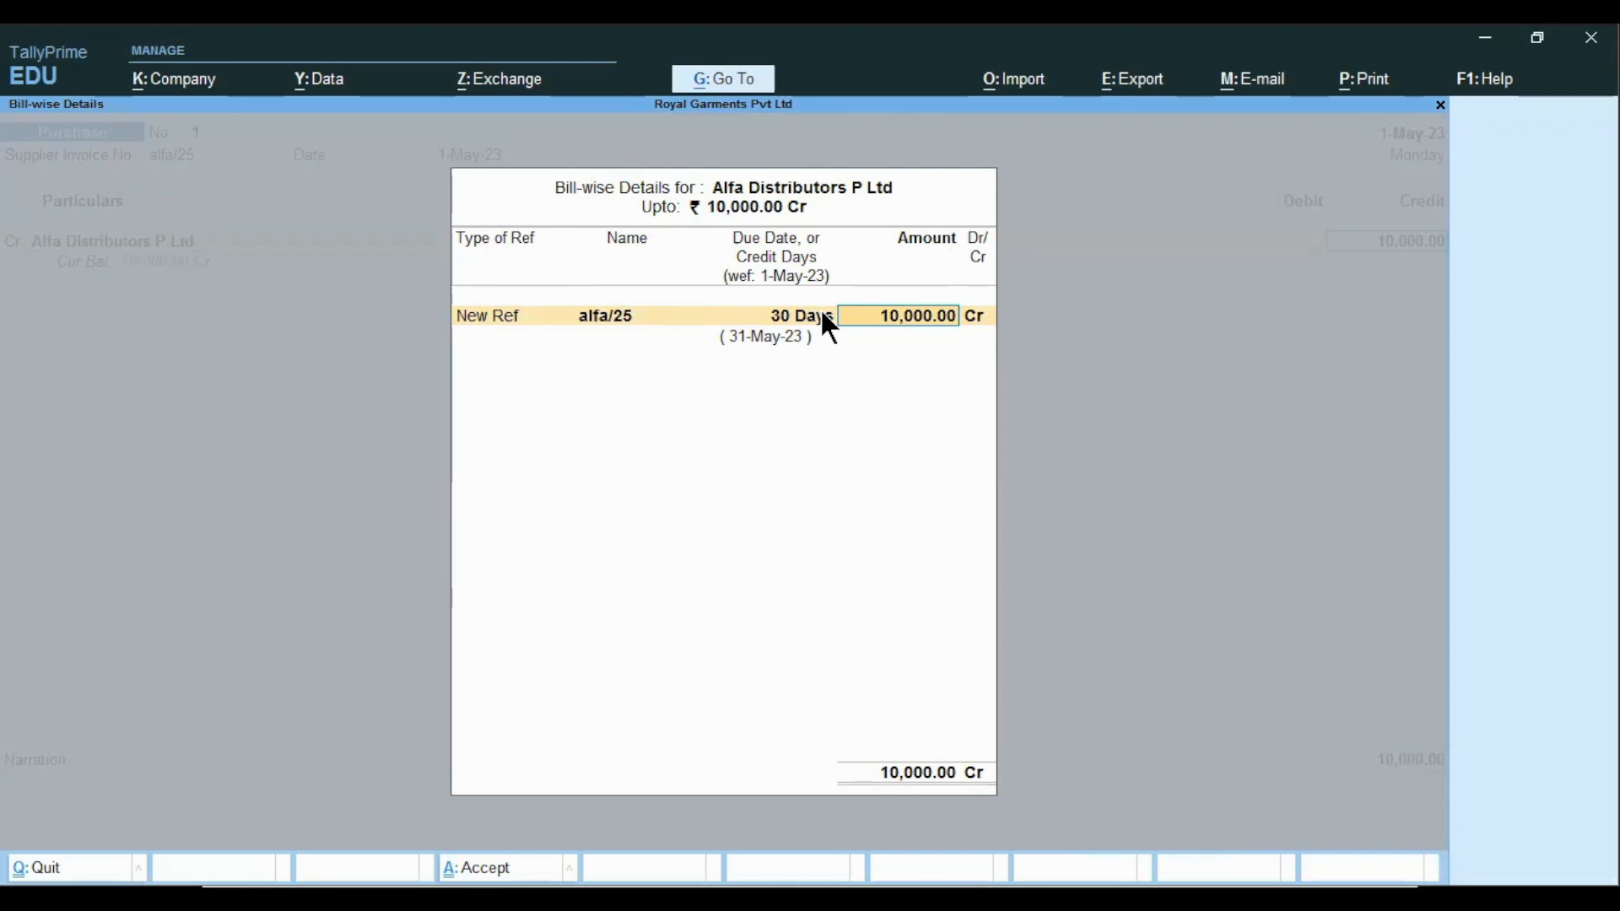
key("Return")
key("Return")
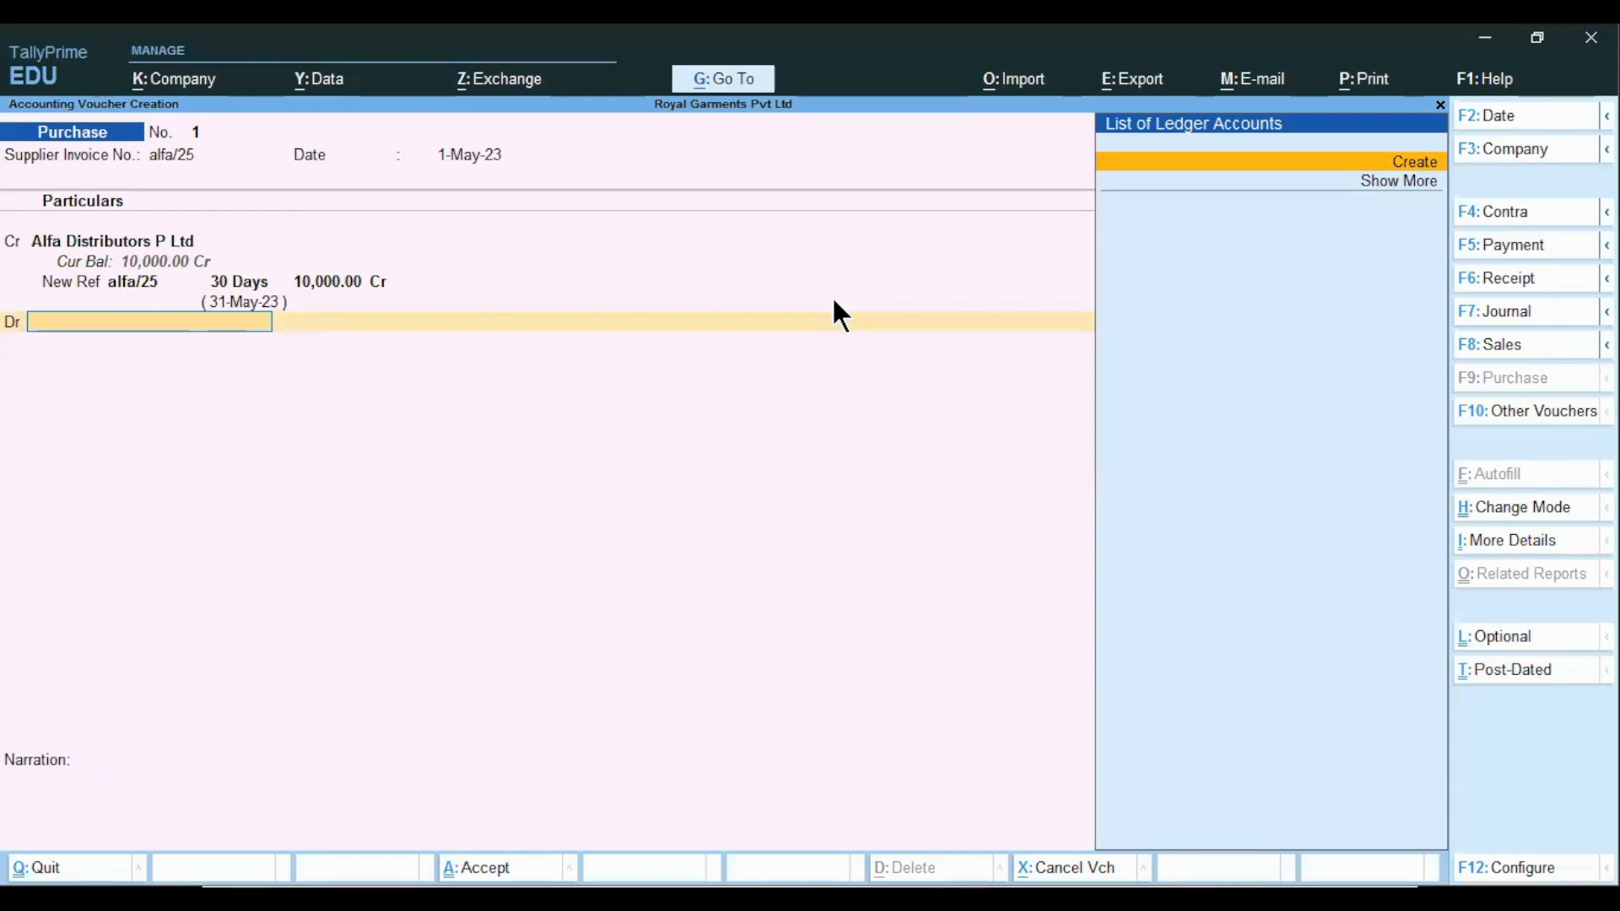
- Create the debit ledger Purchase A/c under Purchase Accounts with ledger type and method of appropriation Not Applicable
left_click(1193, 162)
type("Purchase A/c")
key("Return")
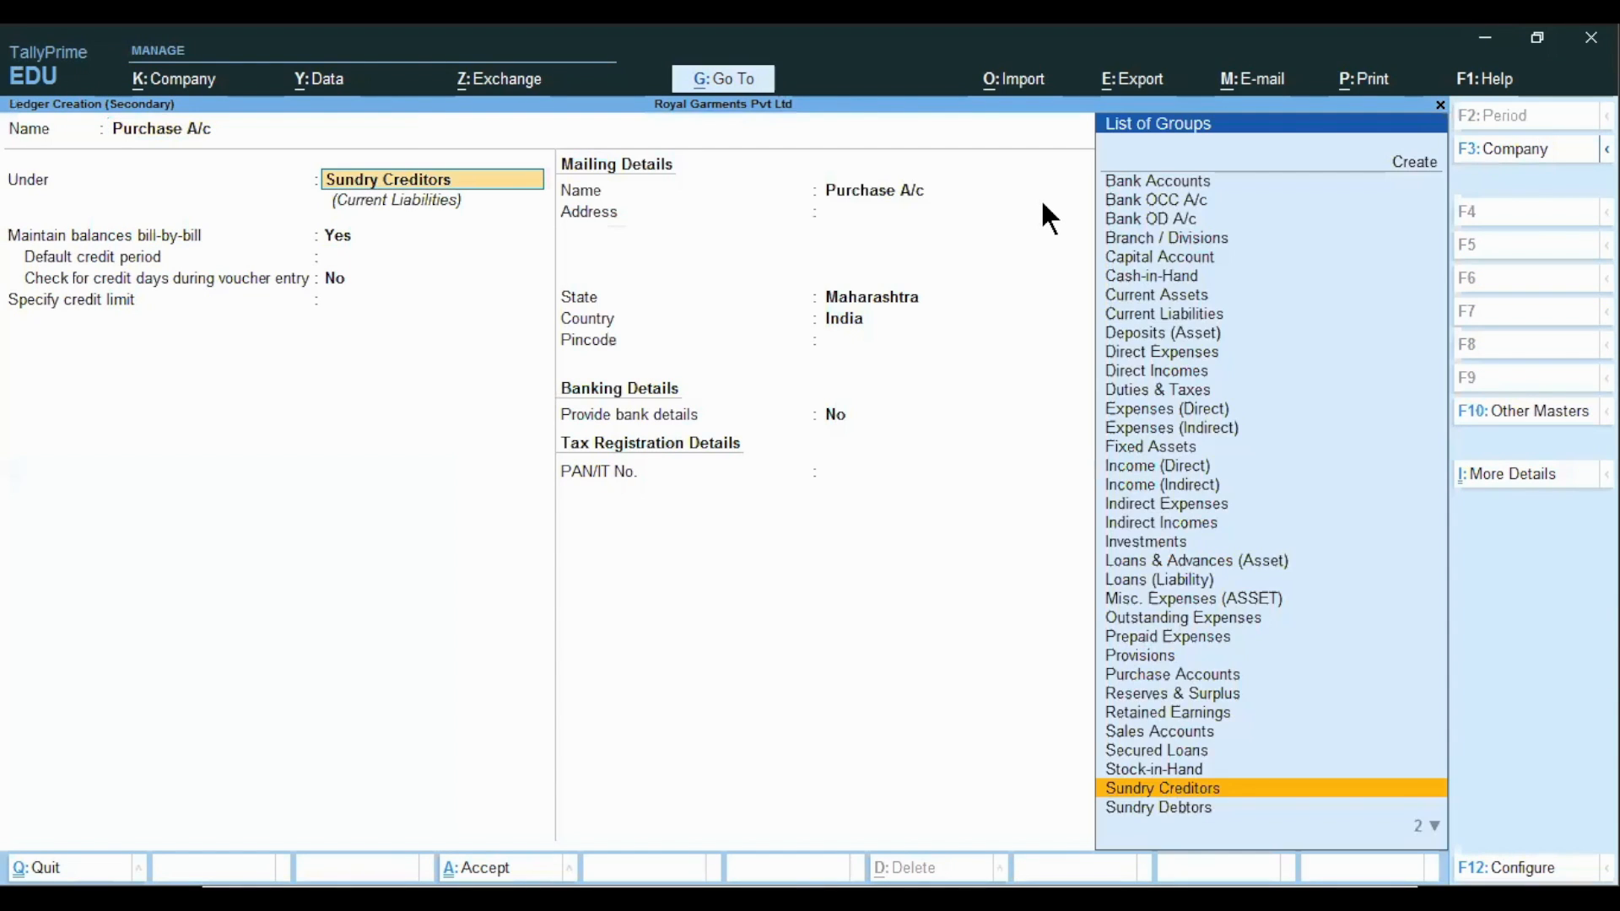
type("Pu")
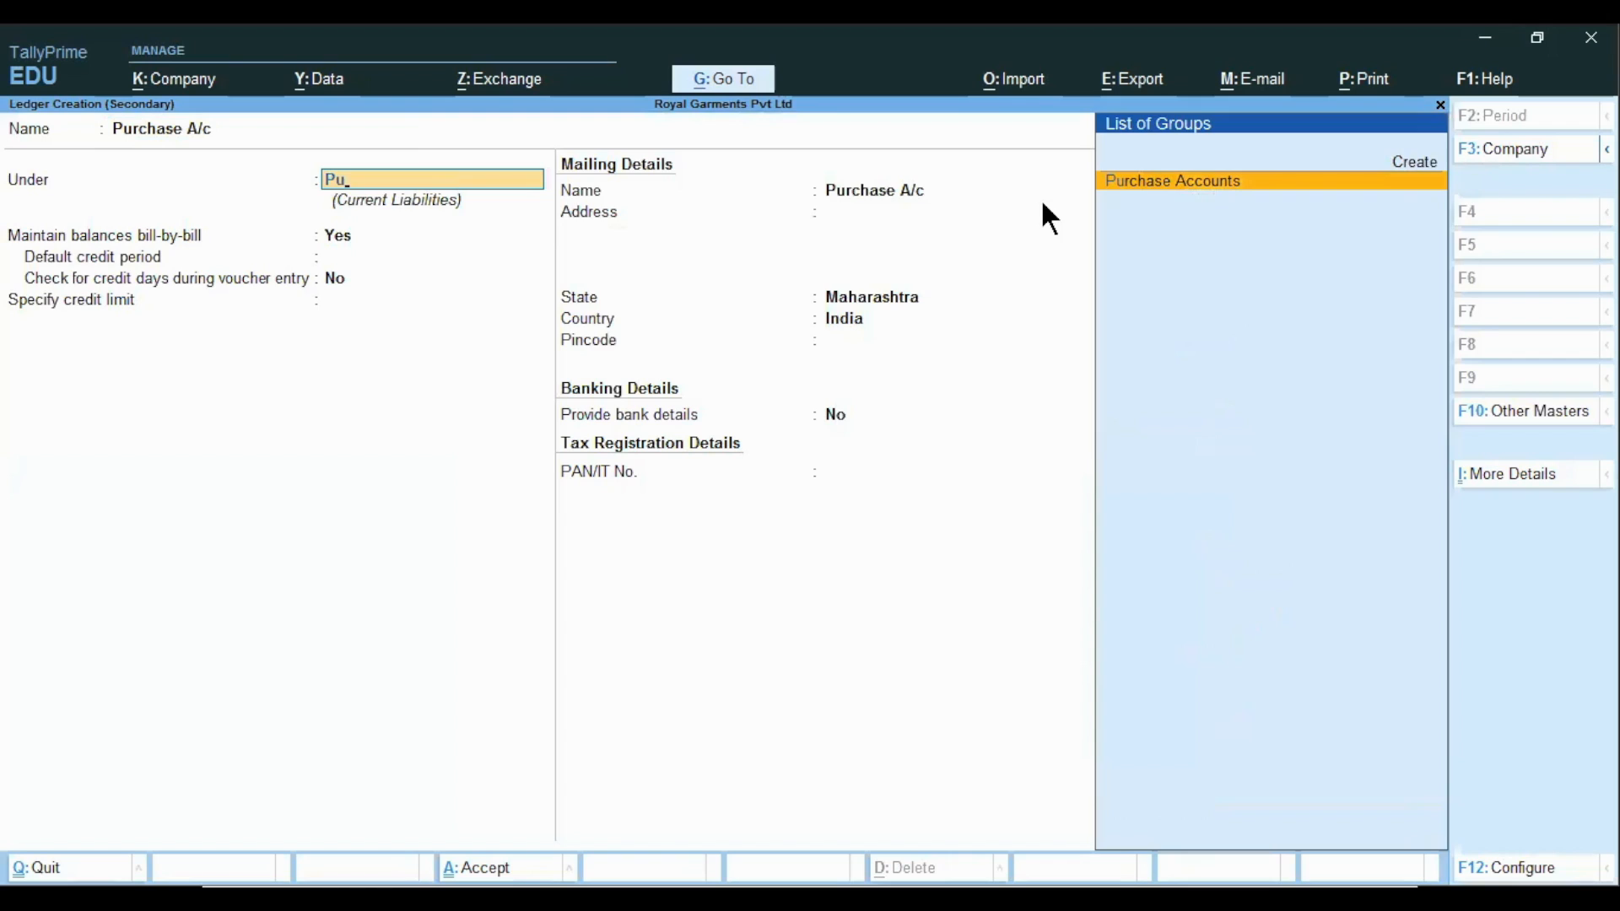
key("Return")
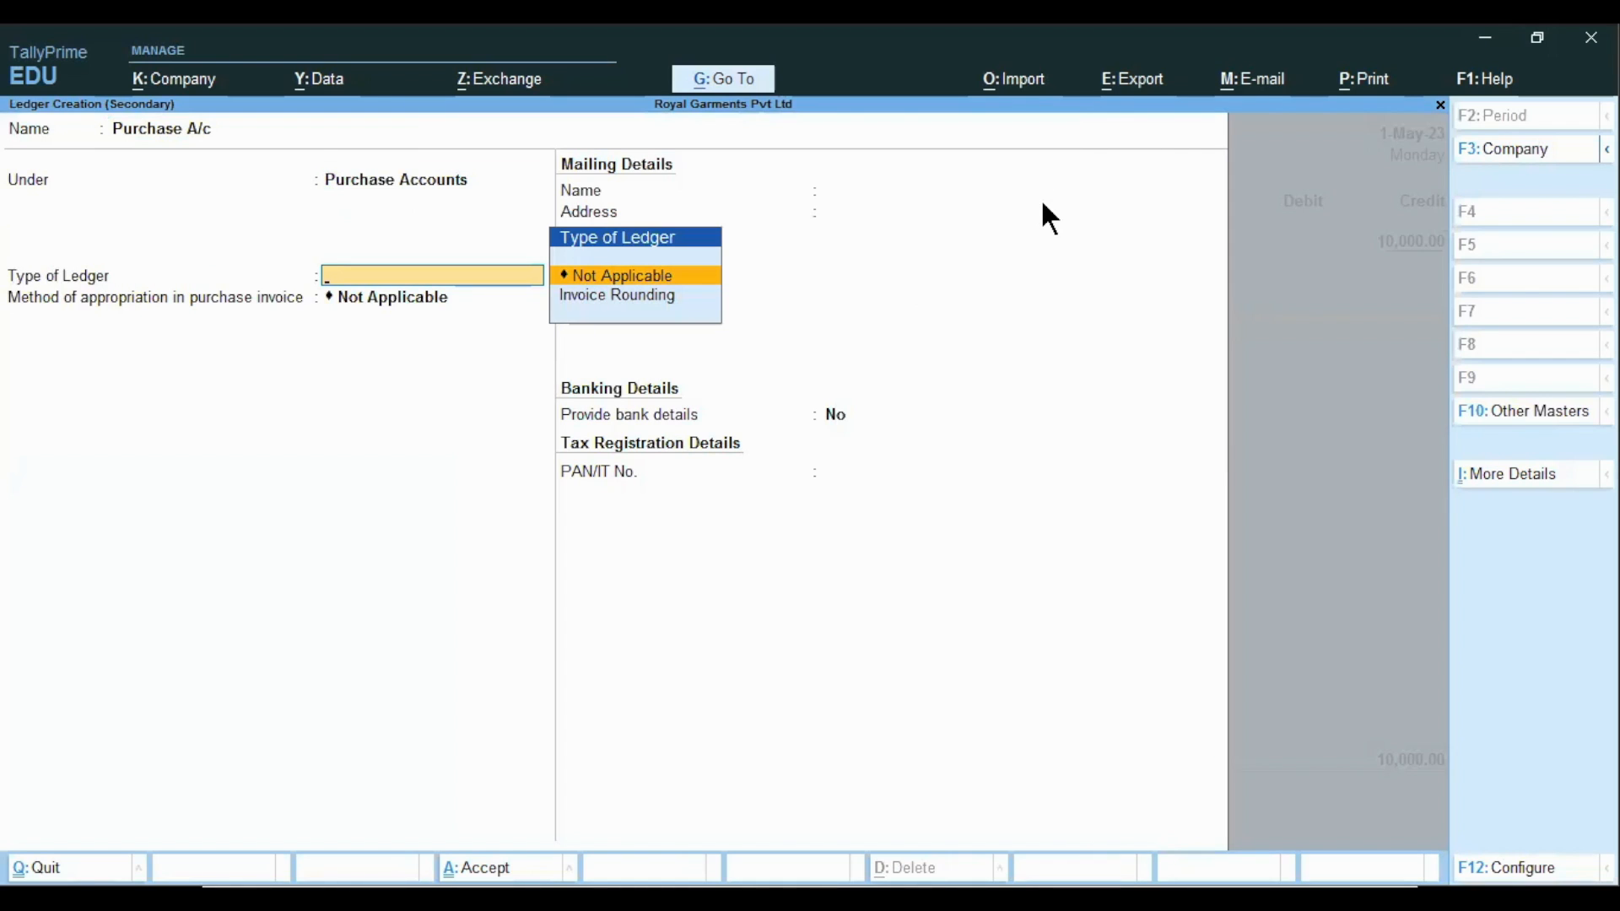
key("Return")
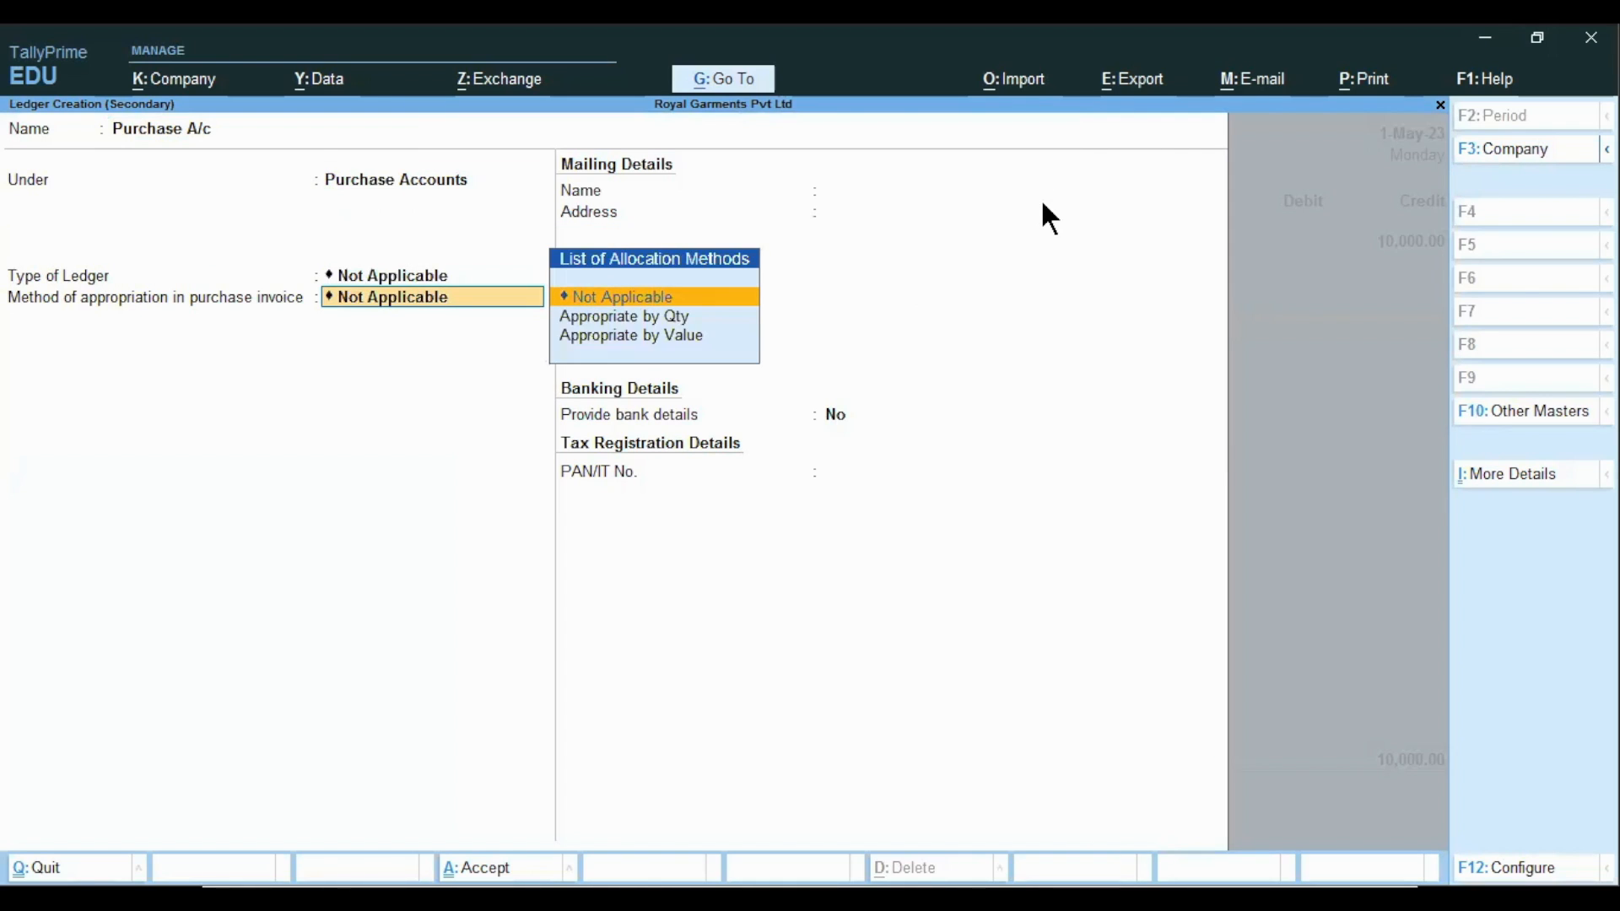
key("Return")
key("Return")
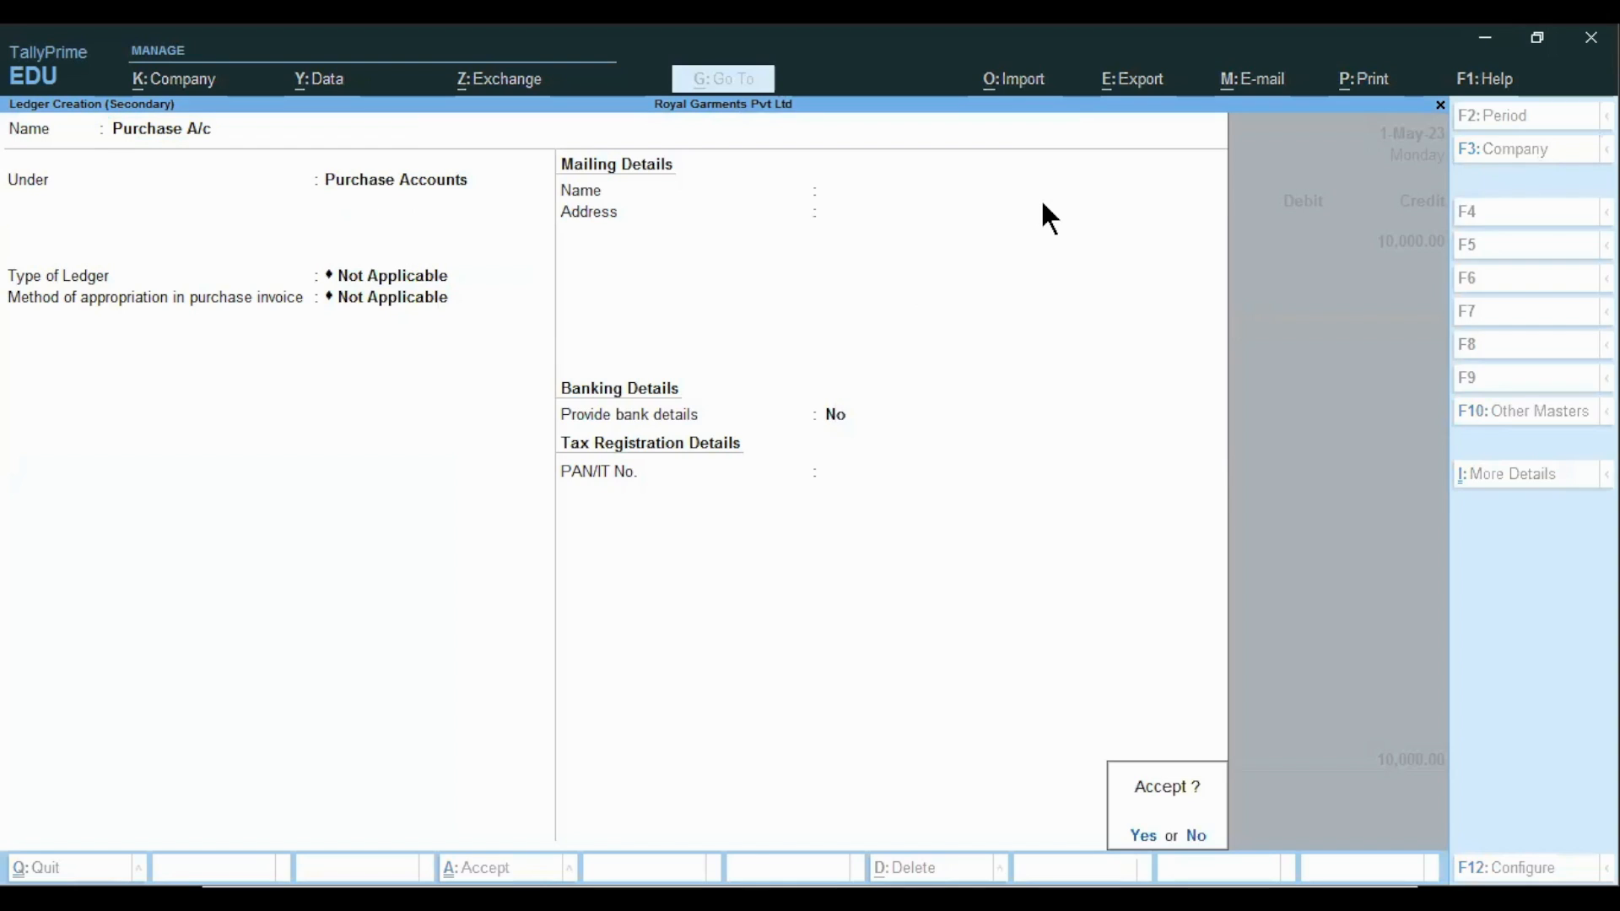
key("Return")
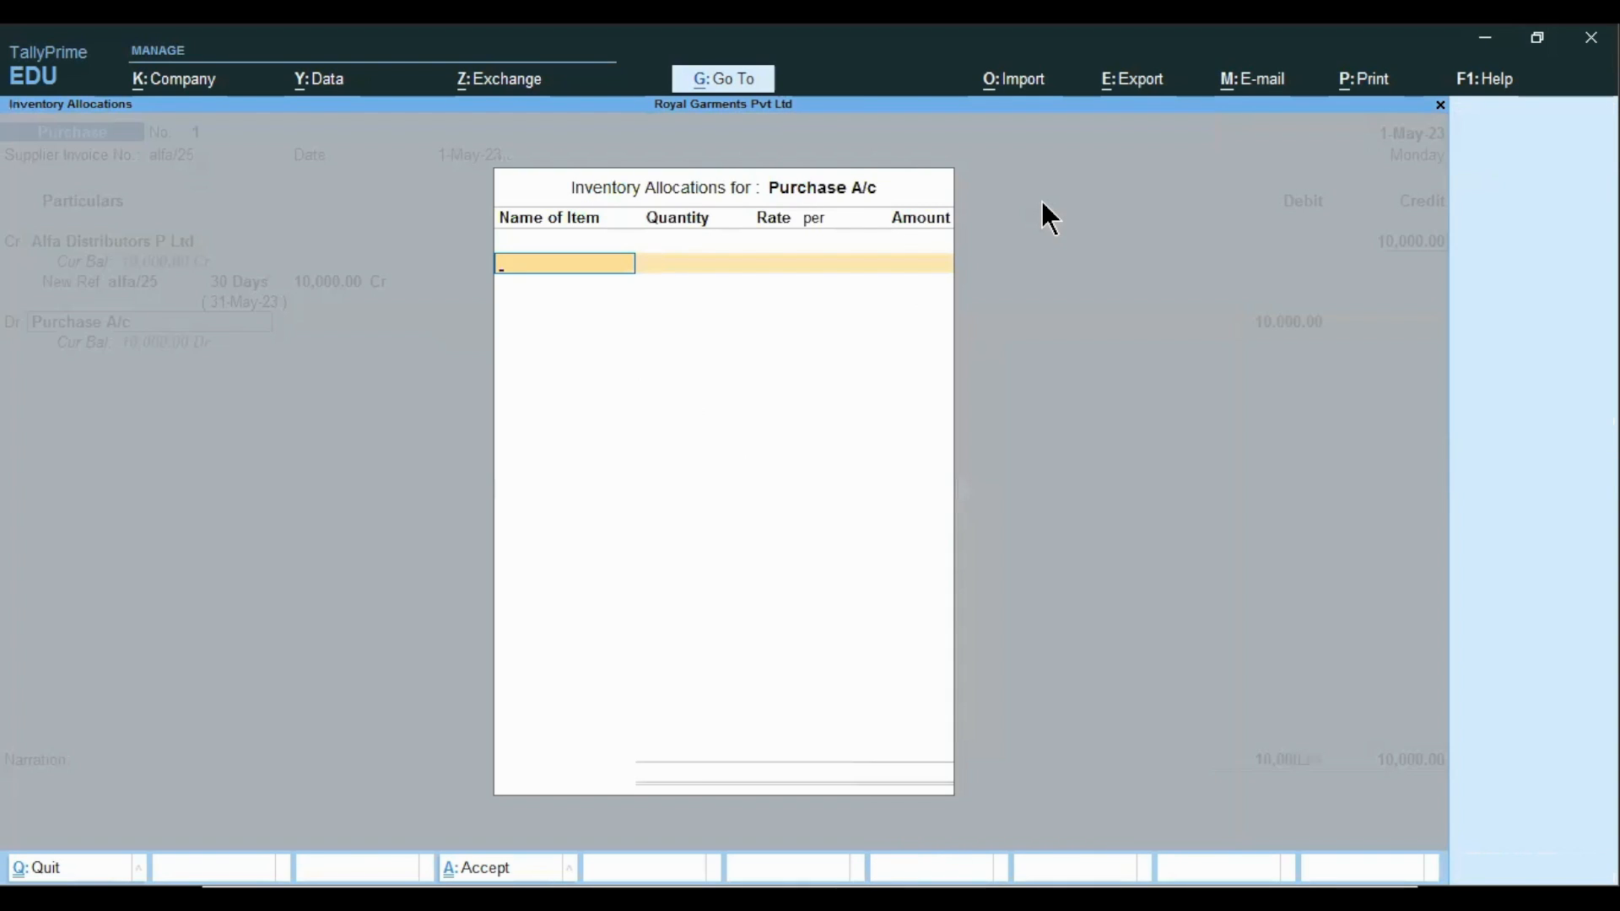
- Skip the inventory allocations, accept the 10,000 debit, enter the narration "being goods purchased" and save the purchase voucher
key("Return")
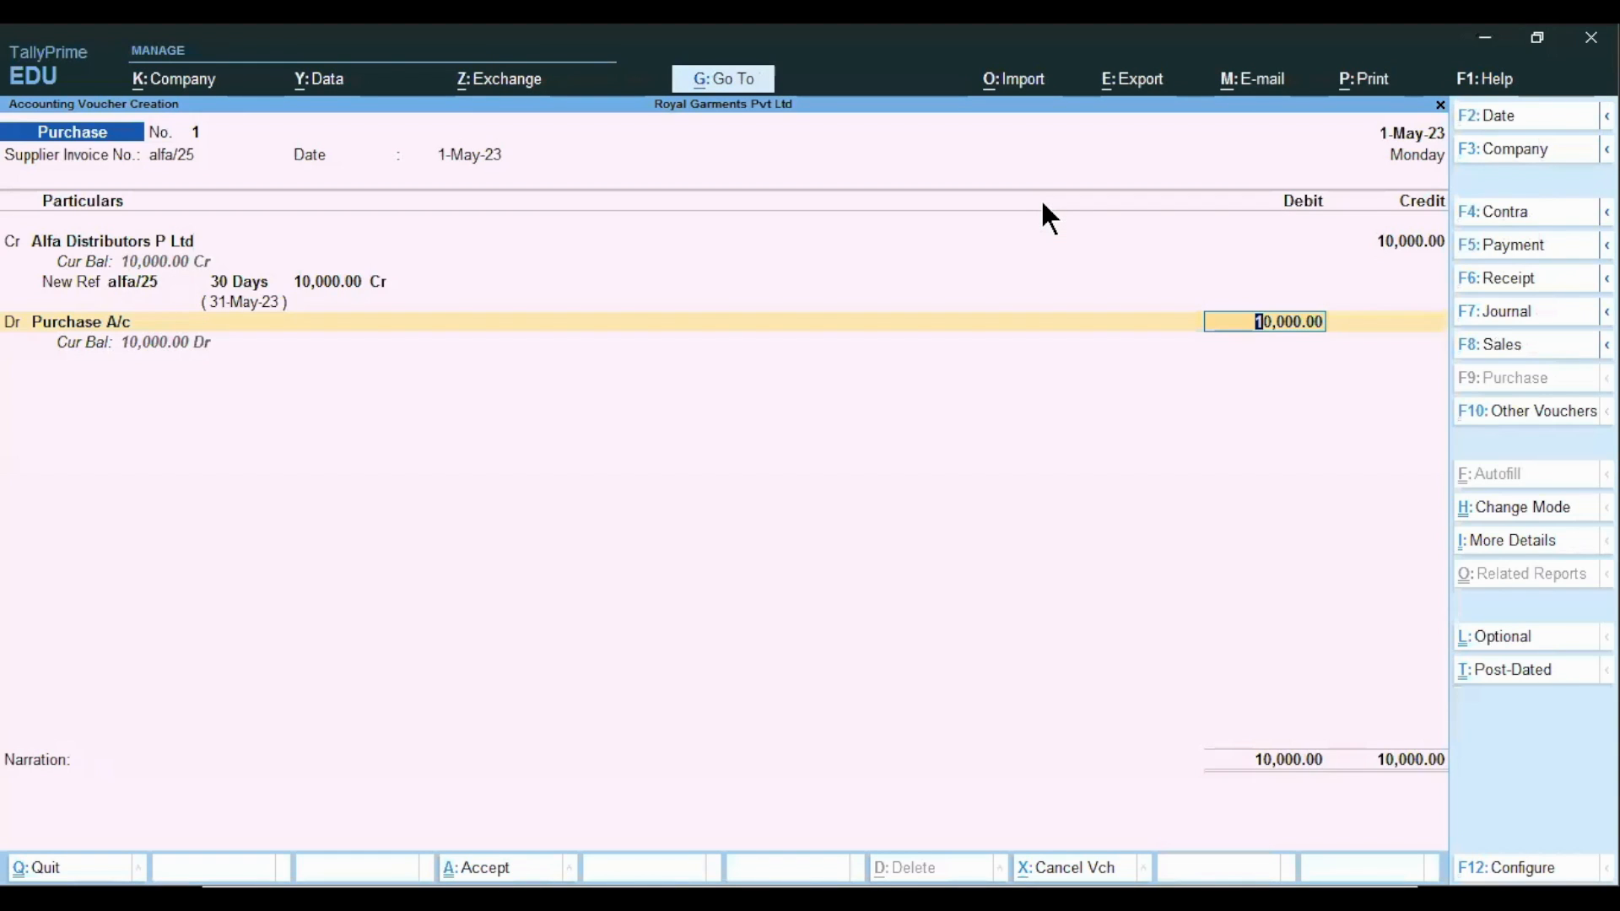
key("Return")
type("being g")
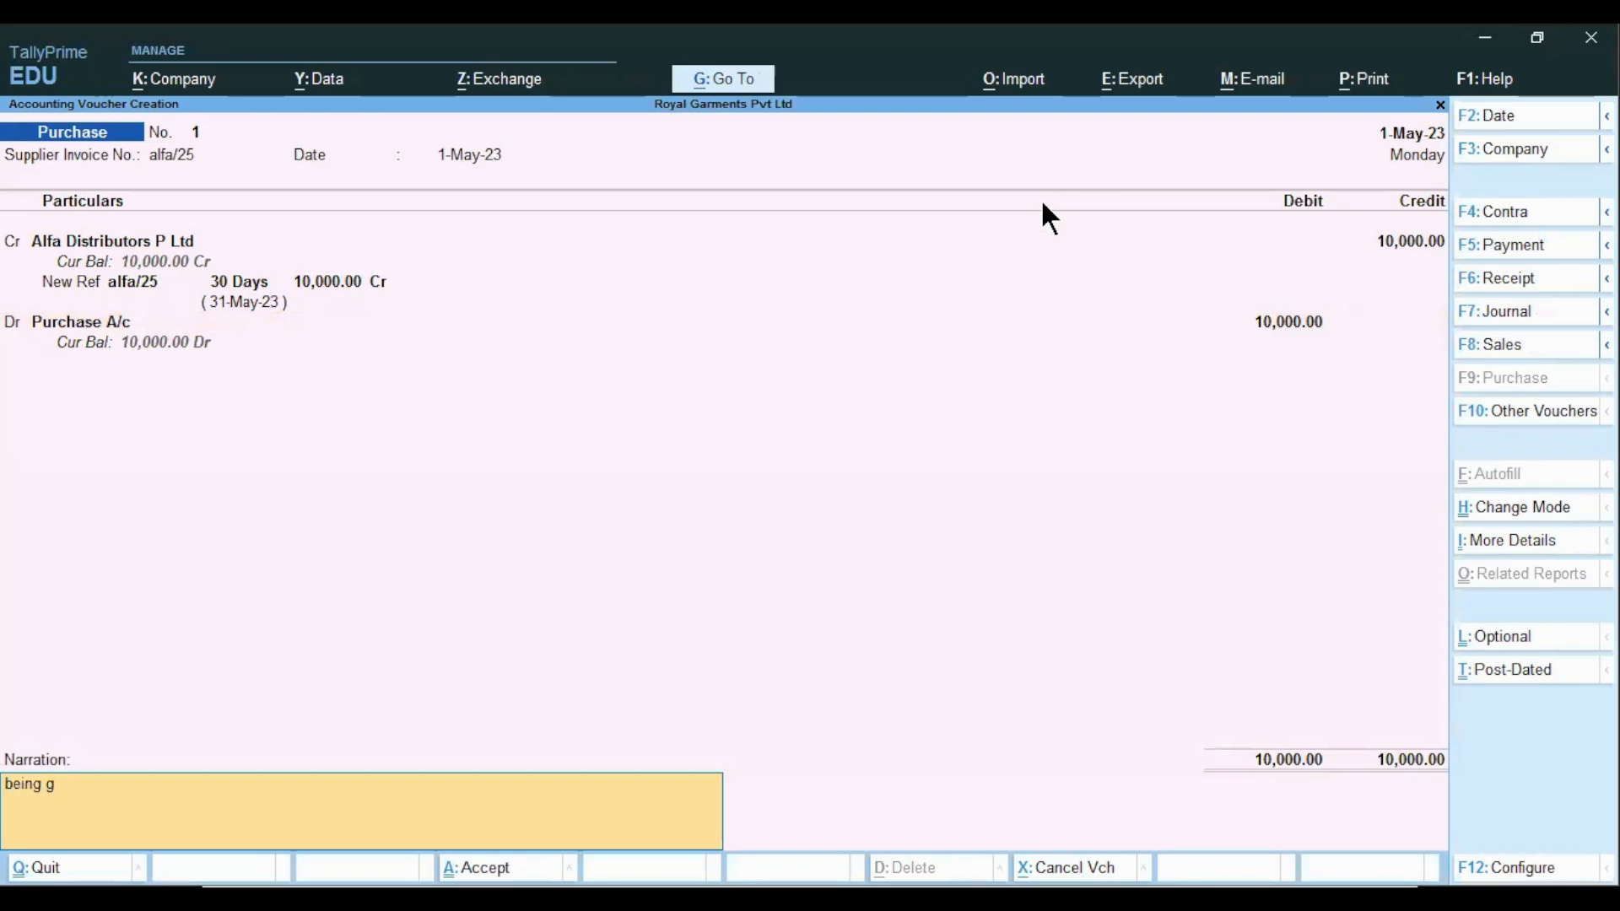
type("oods purchased")
key("Return")
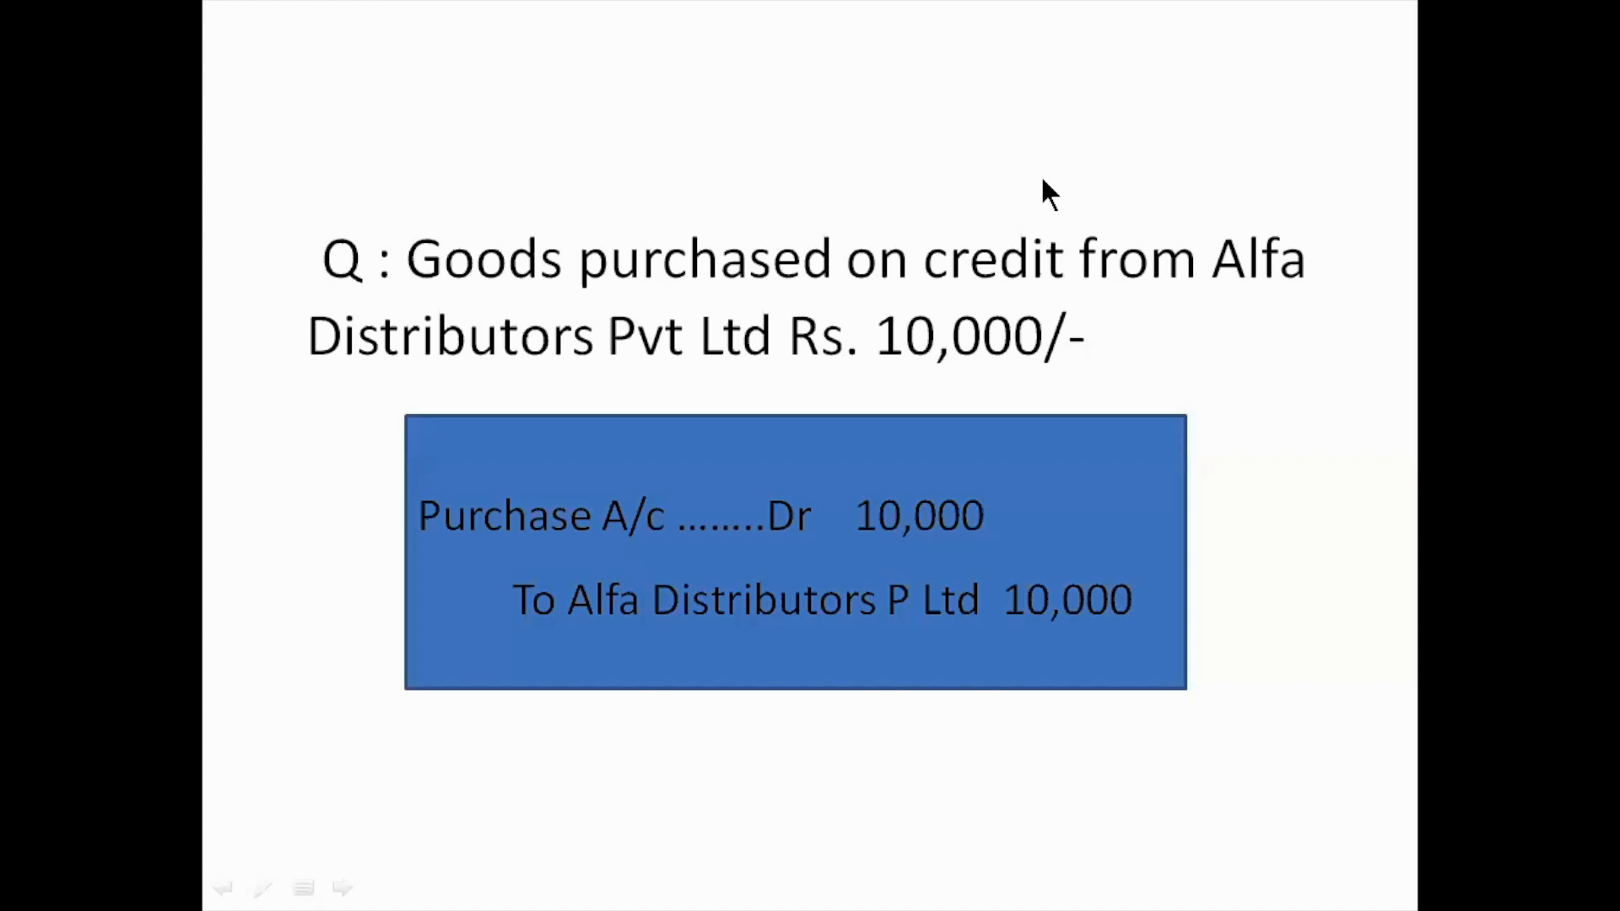
- Switch to the slideshow and advance it to the Debit Note Voucher slide
key("Right")
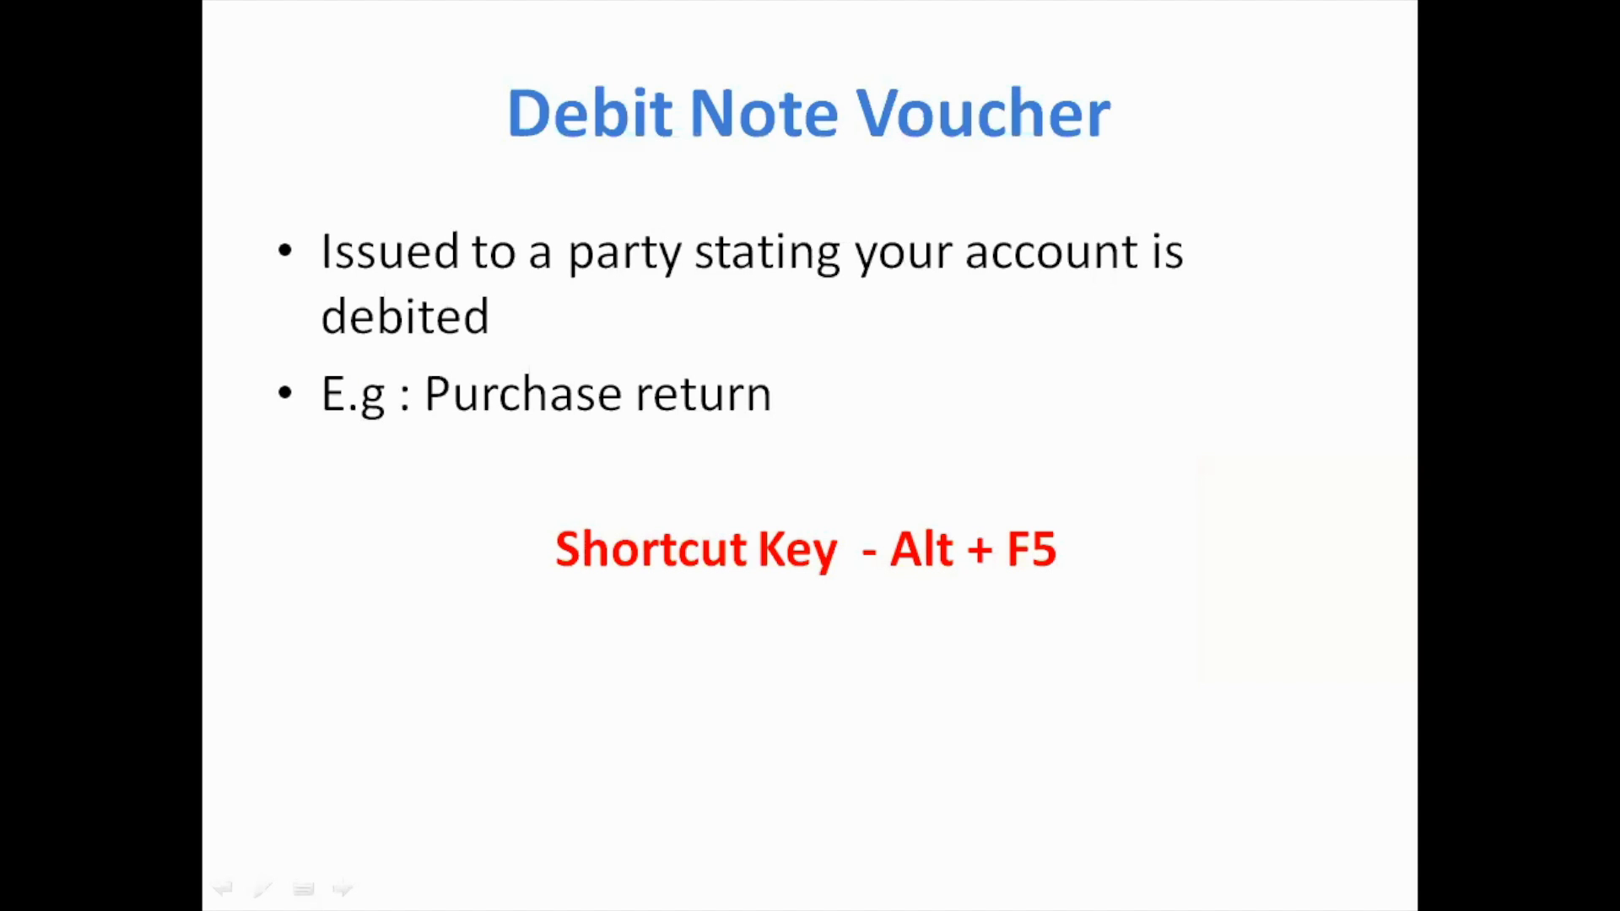
- Check the slide about goods returned to Alfa Distributors, switch to TallyPrime and change the voucher type from Purchase to Debit Note
key("Right")
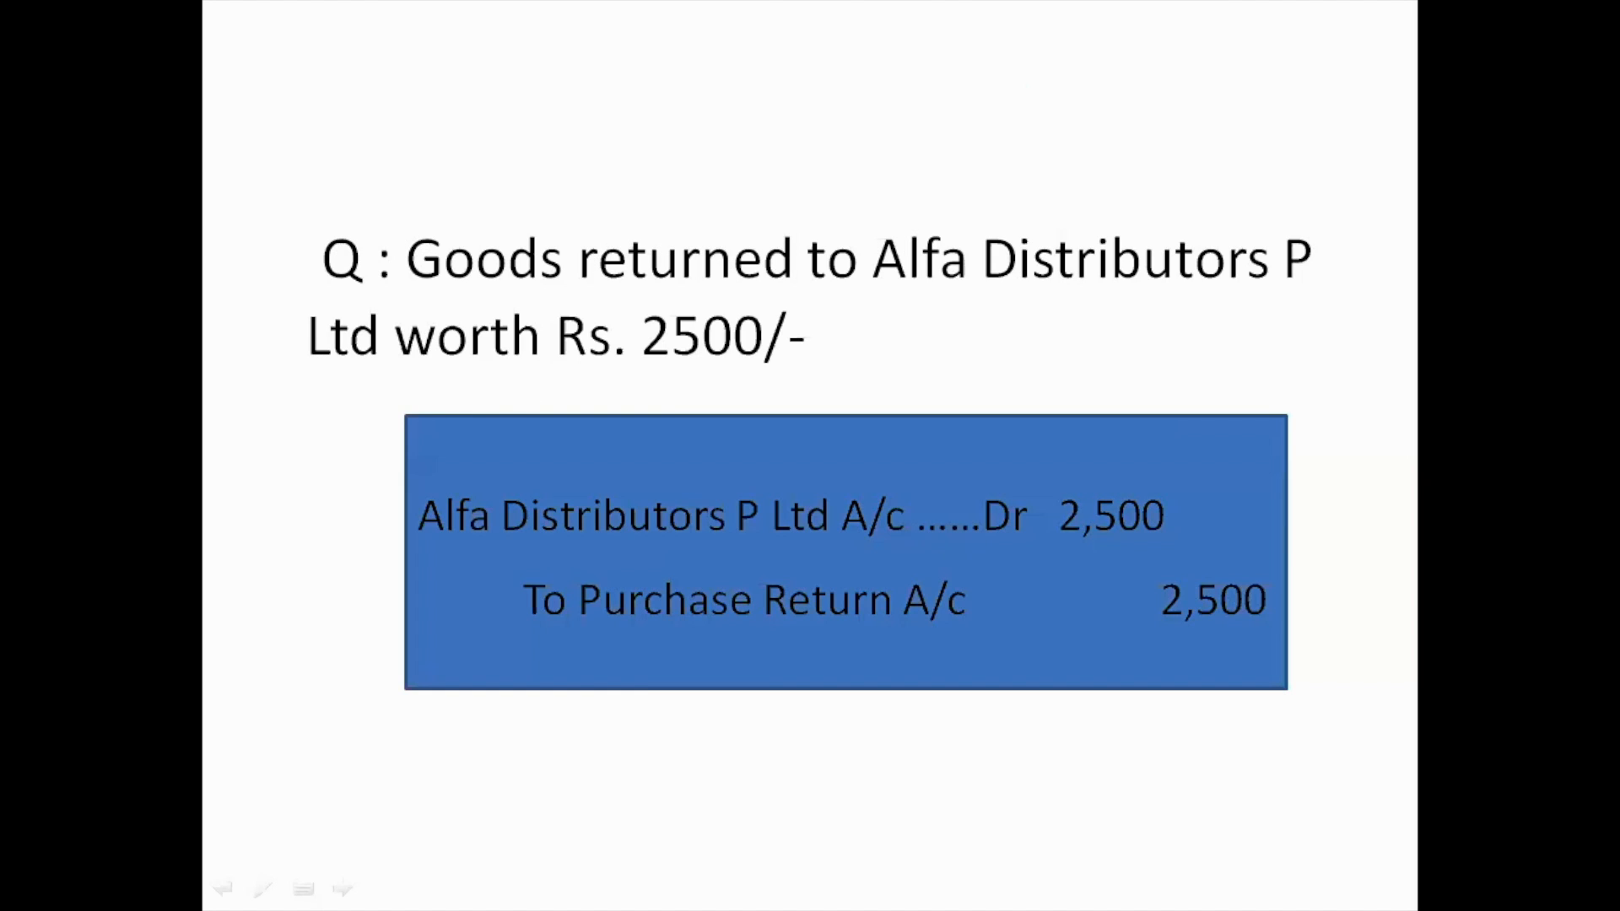
key("Left")
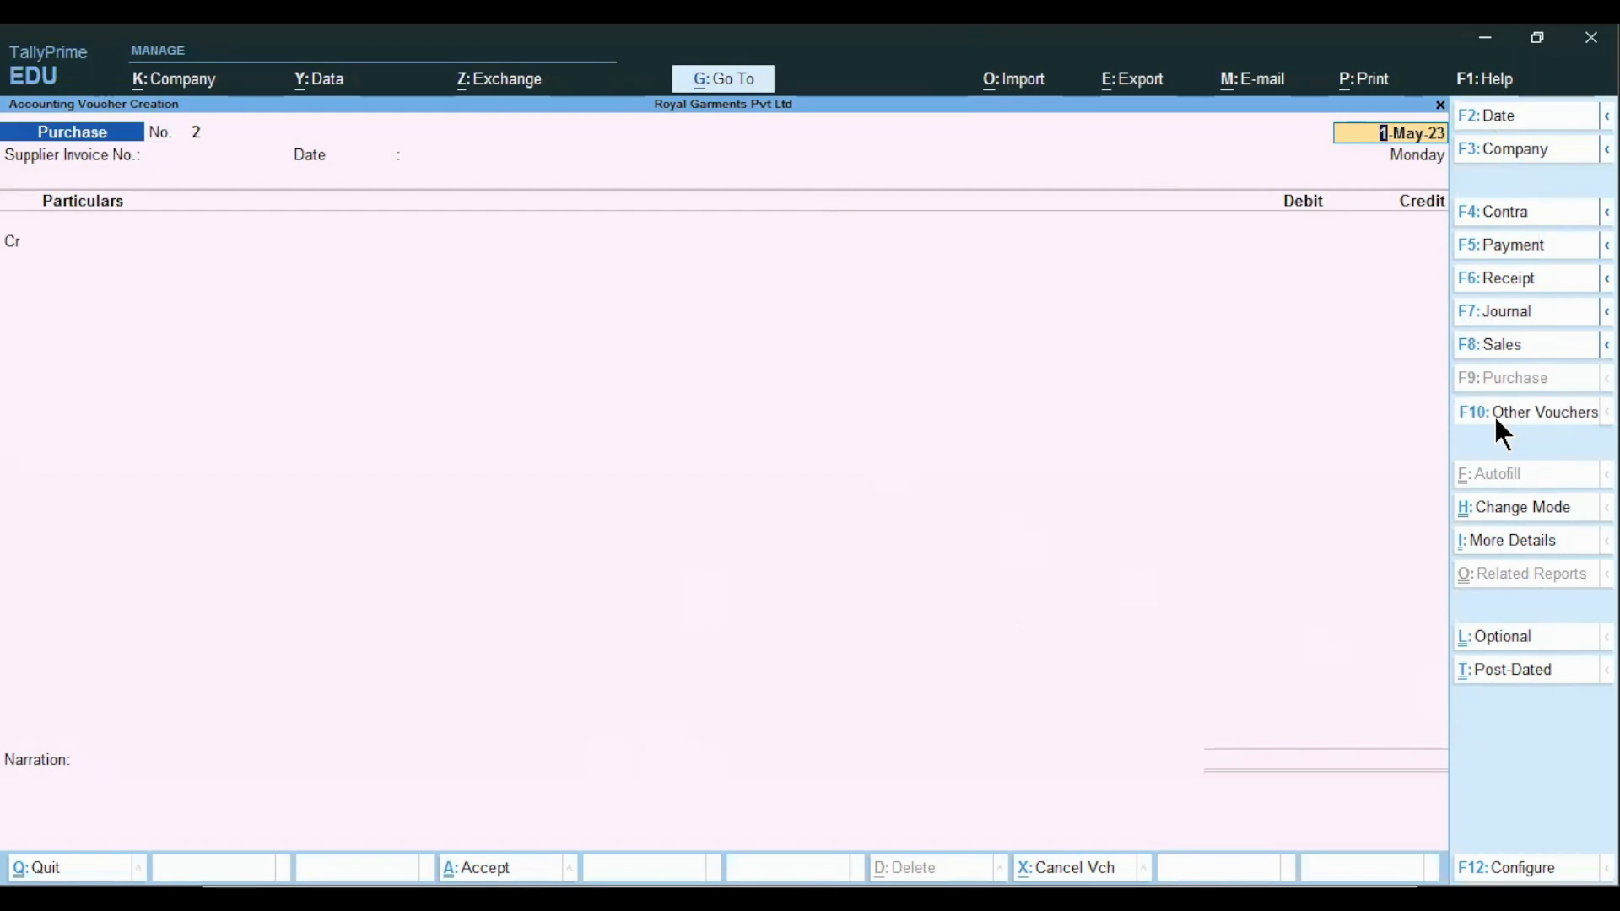
left_click(1496, 419)
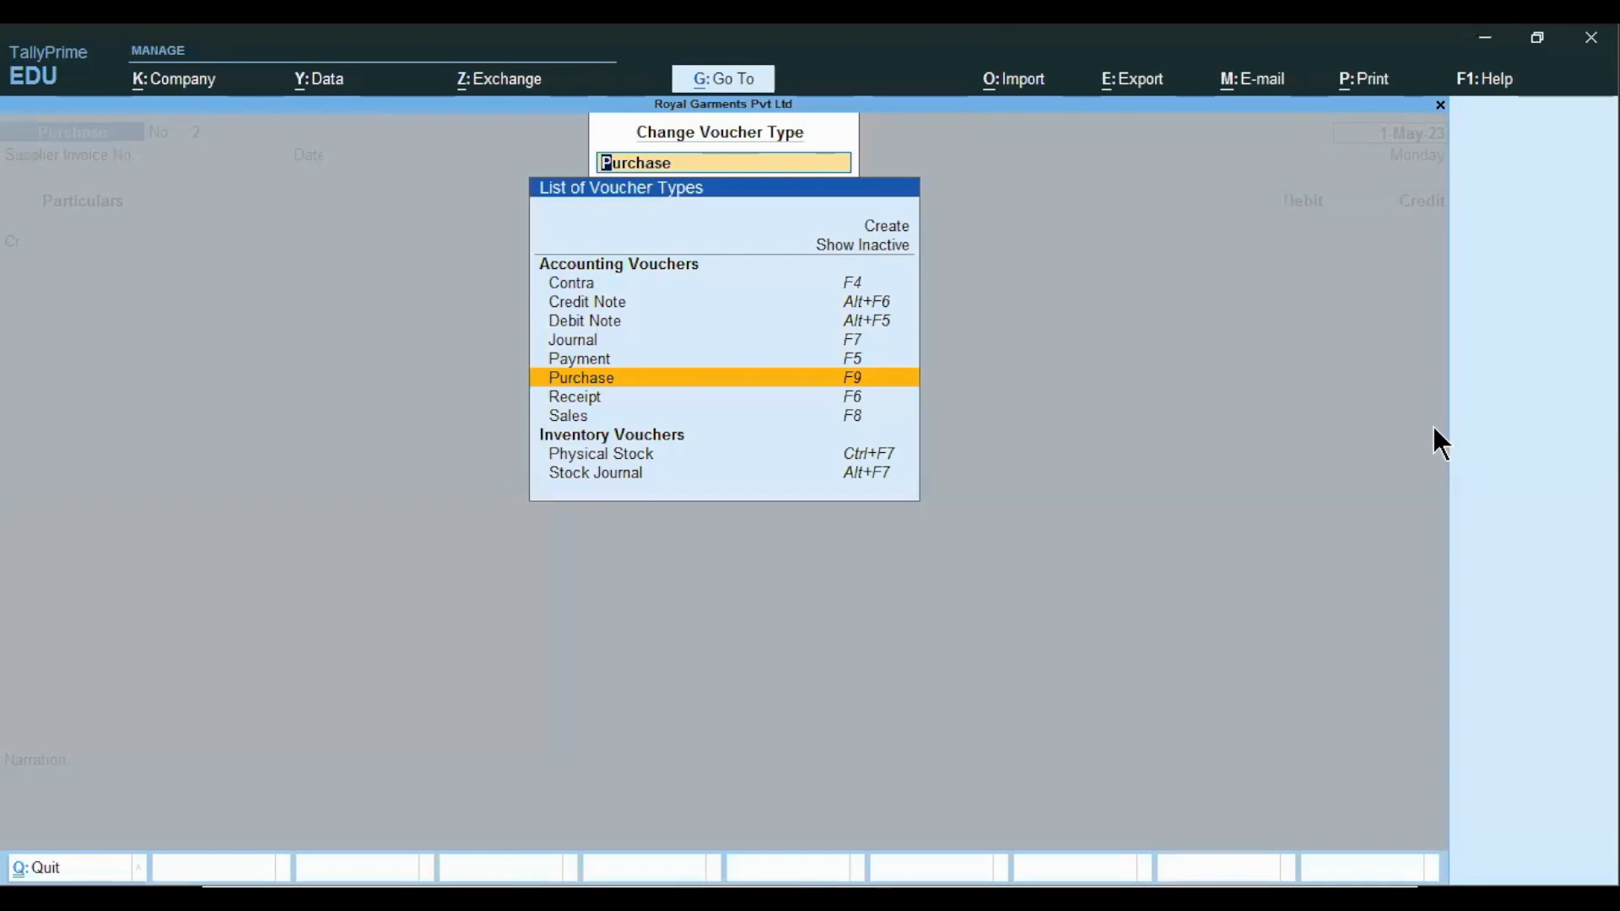
key("Up")
key("Down")
key("Down")
key("Up")
key("Up")
key("Up")
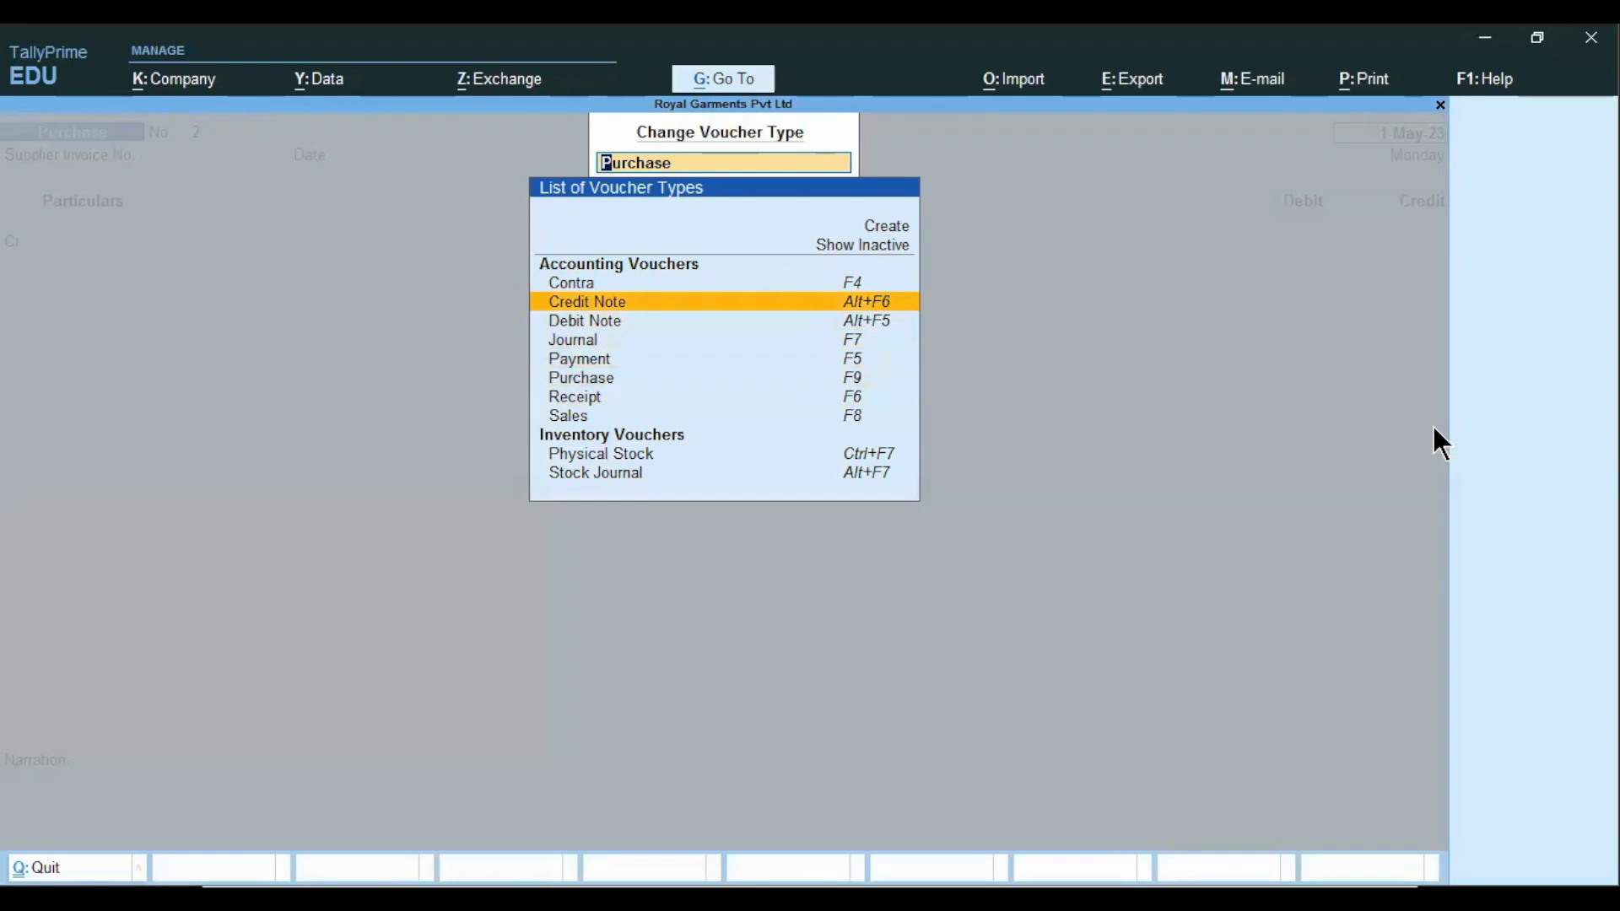
key("Down")
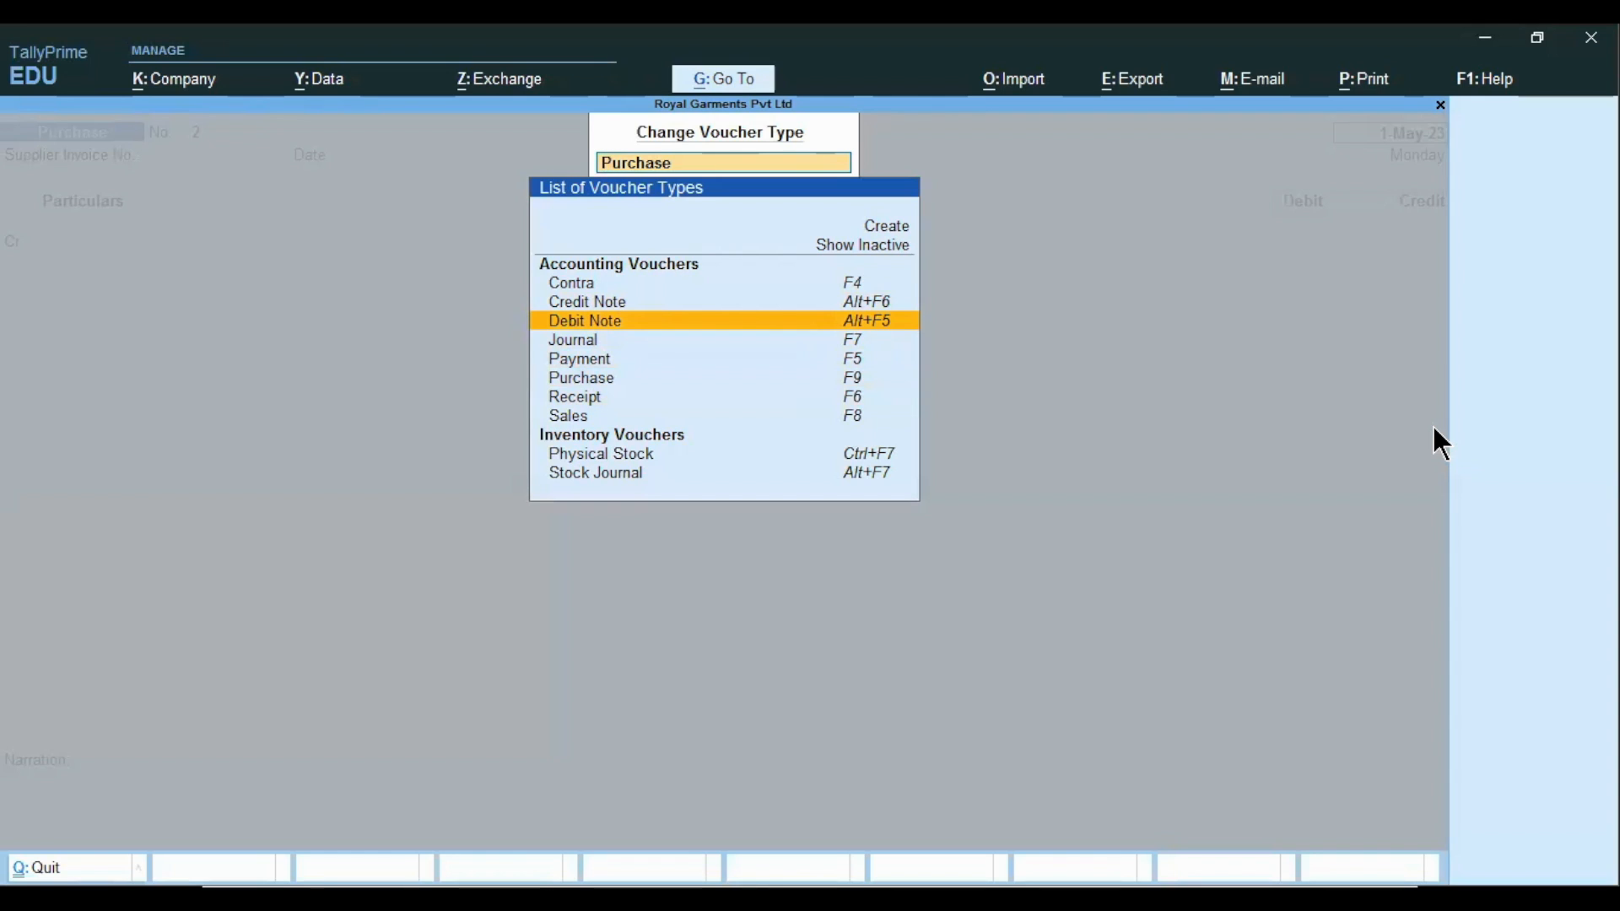
left_click(881, 319)
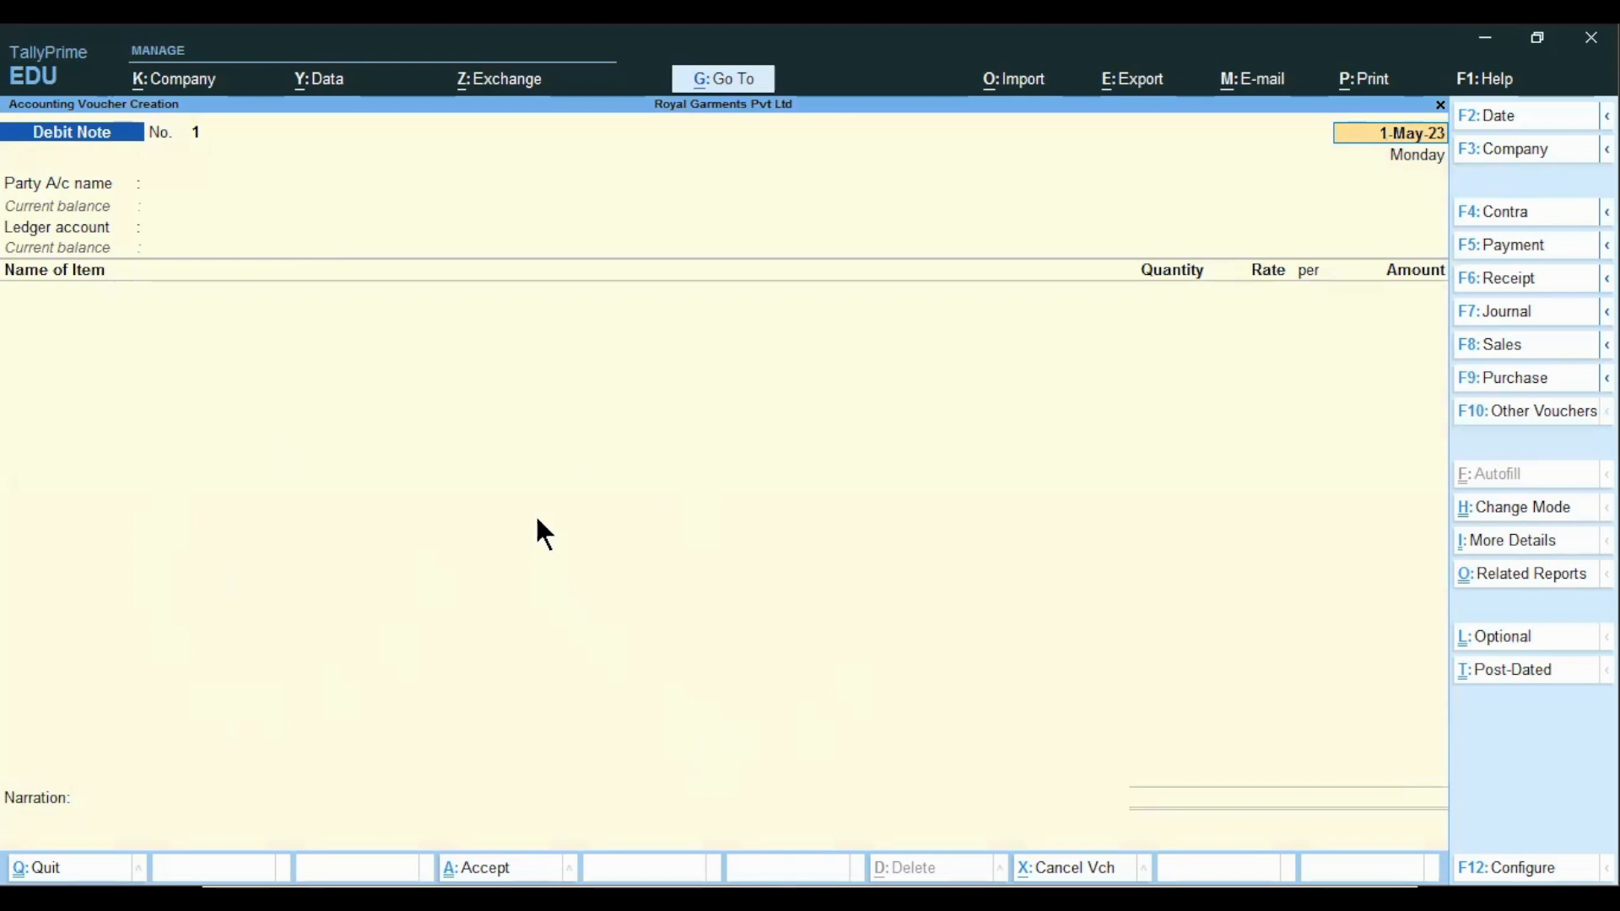
- Change the debit note's mode to As Voucher and consult the Debit Note slides in the slideshow
left_click(1482, 507)
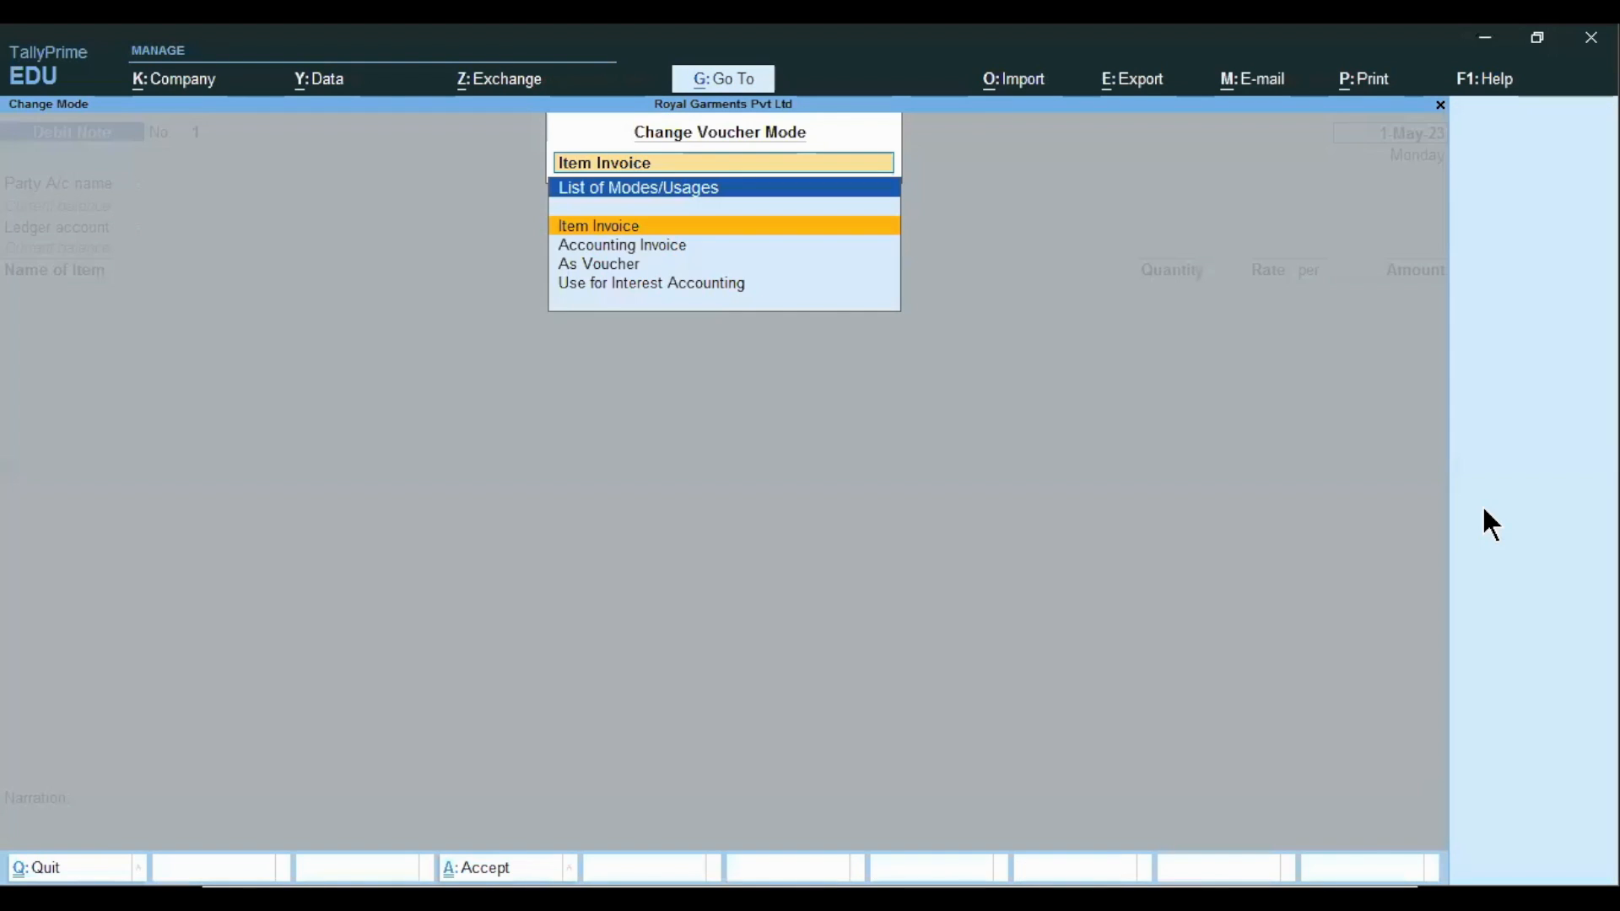
key("Down")
key("Down")
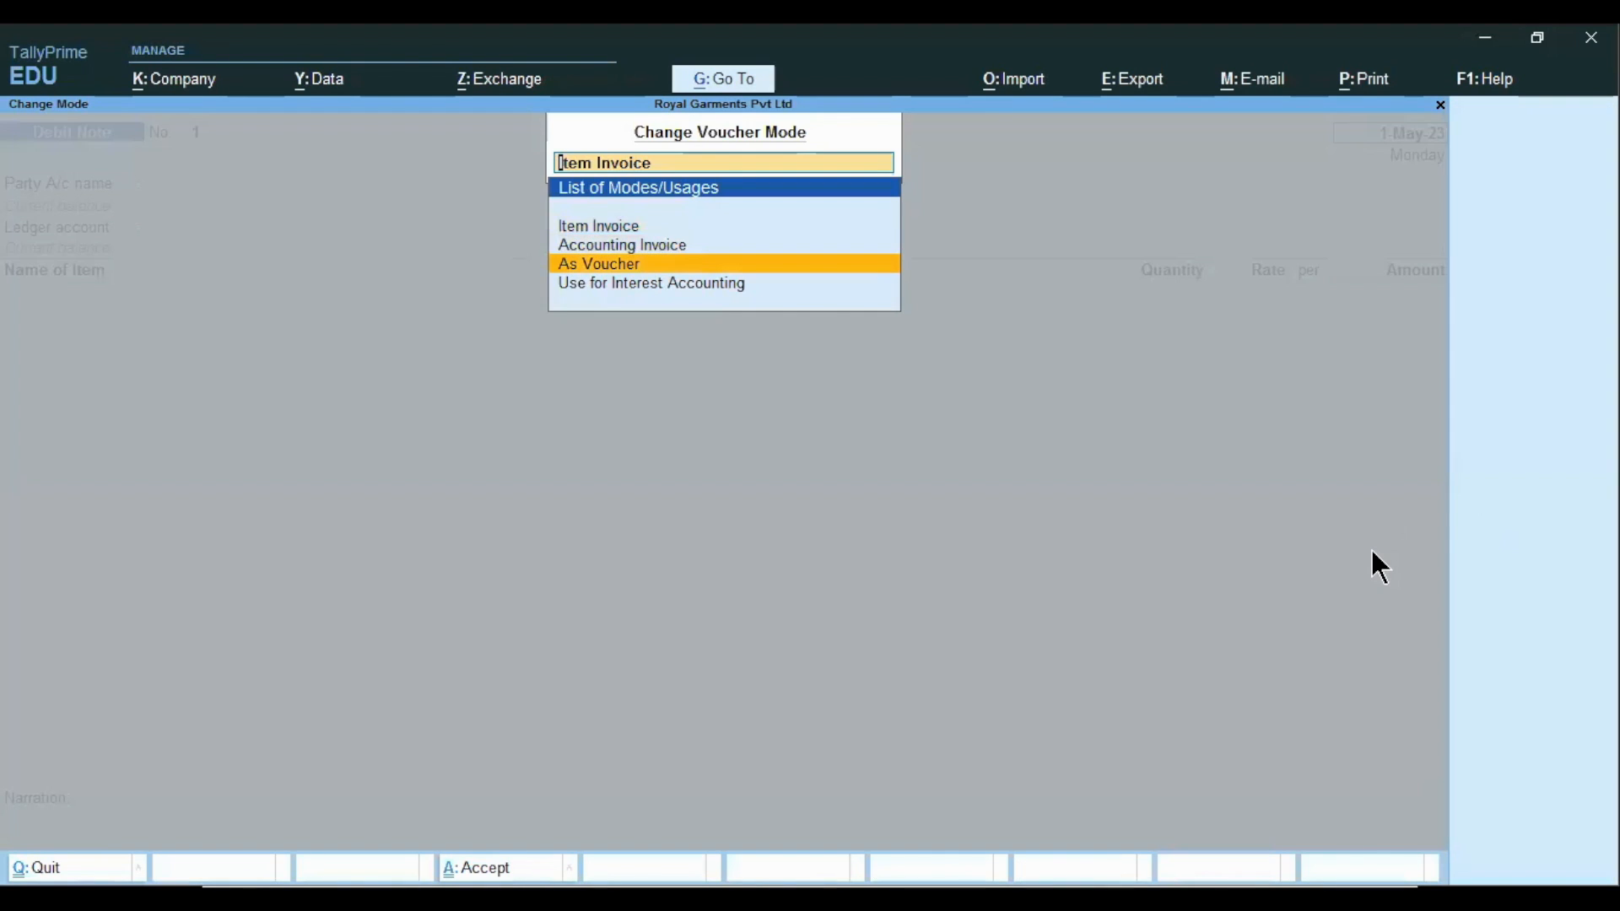
key("Return")
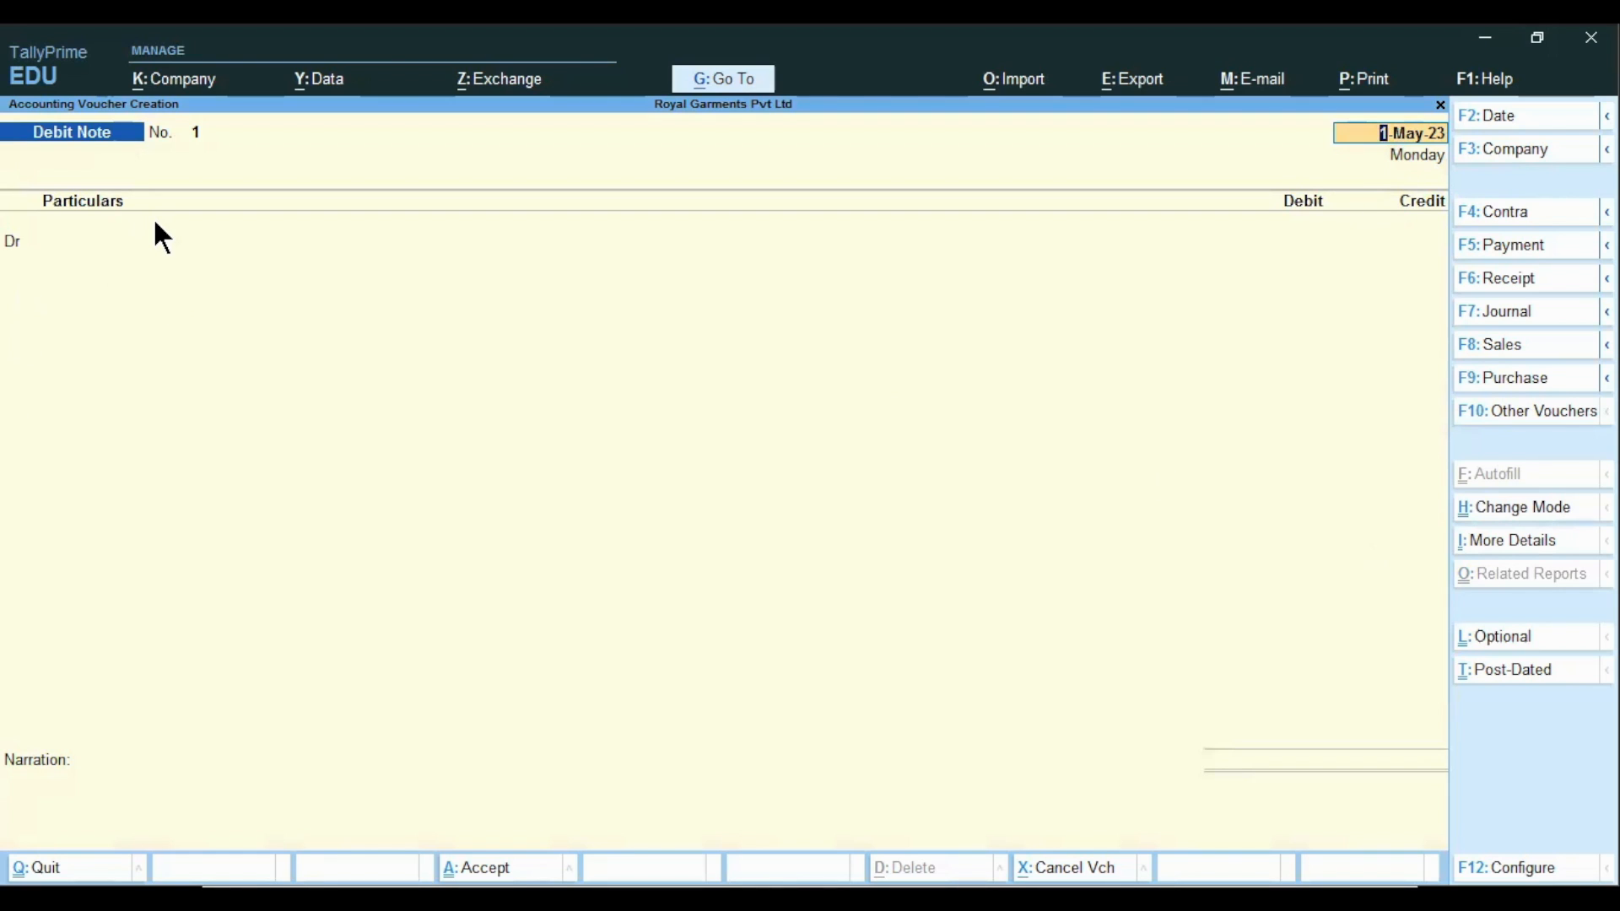
key("alt+Tab")
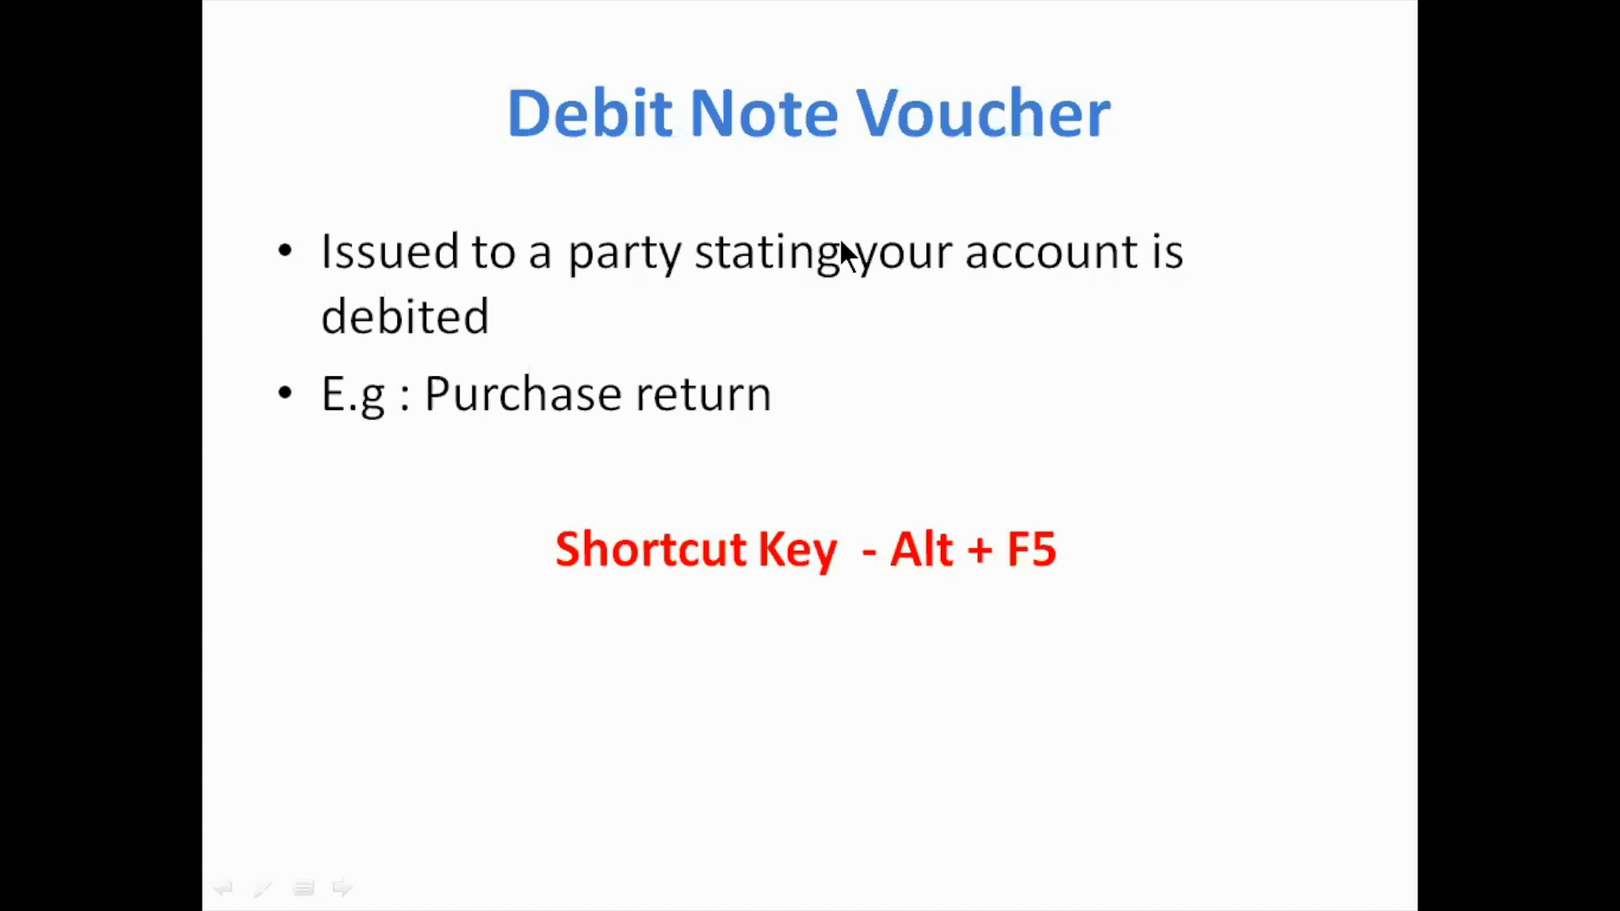
left_click(841, 241)
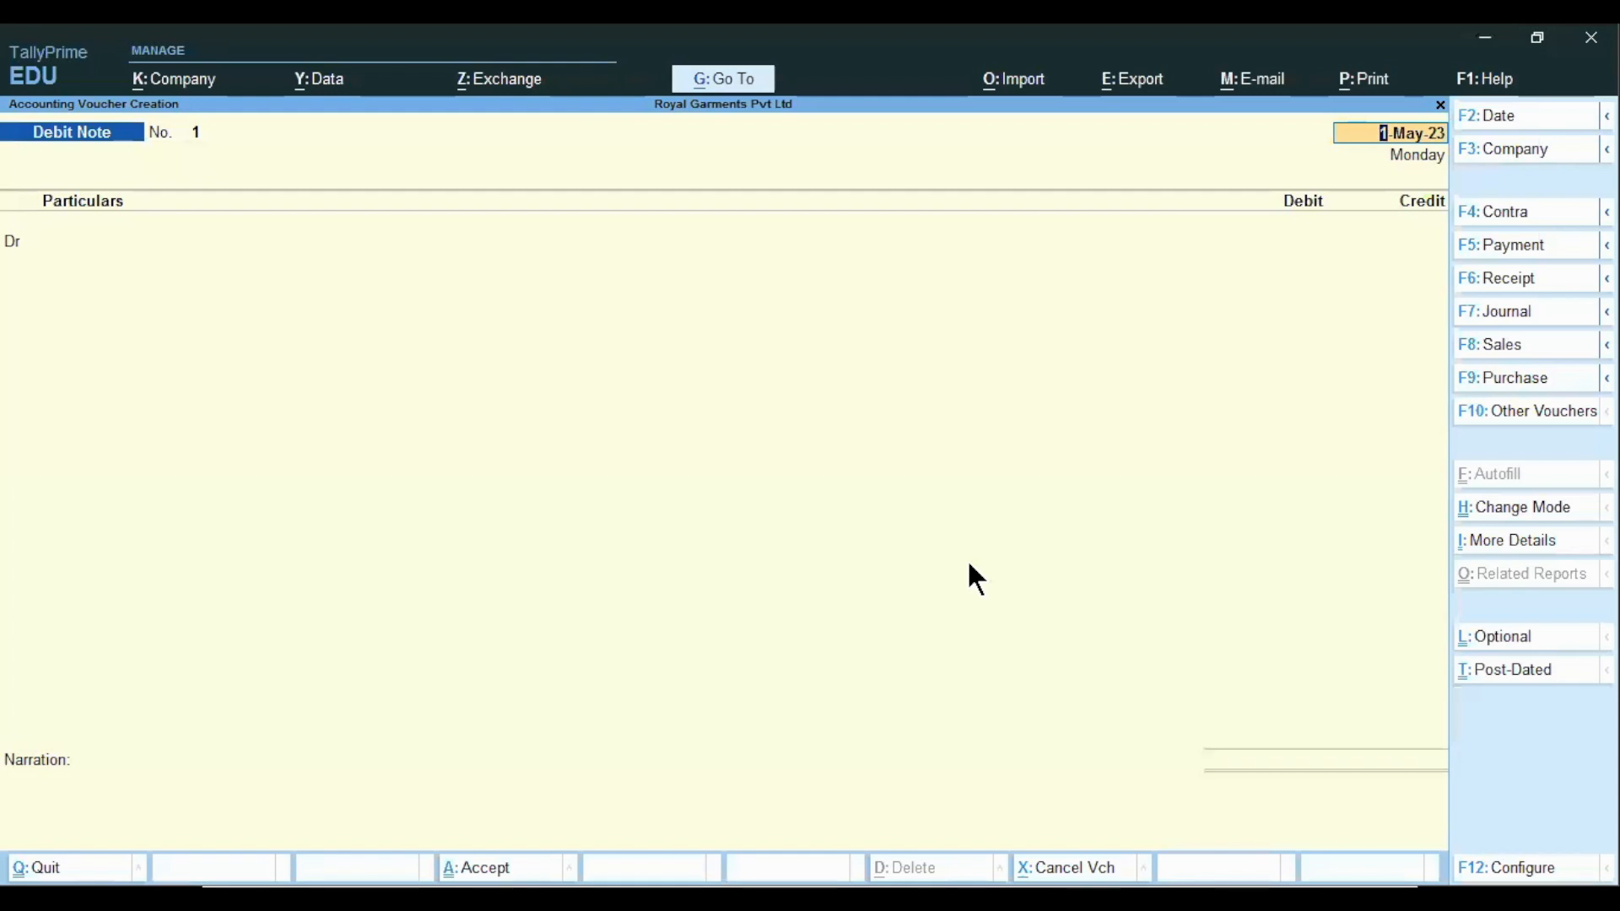
- Keep the voucher date, choose Alfa Distributors P Ltd as the debit ledger and accept its dispatch and party details
key("Return")
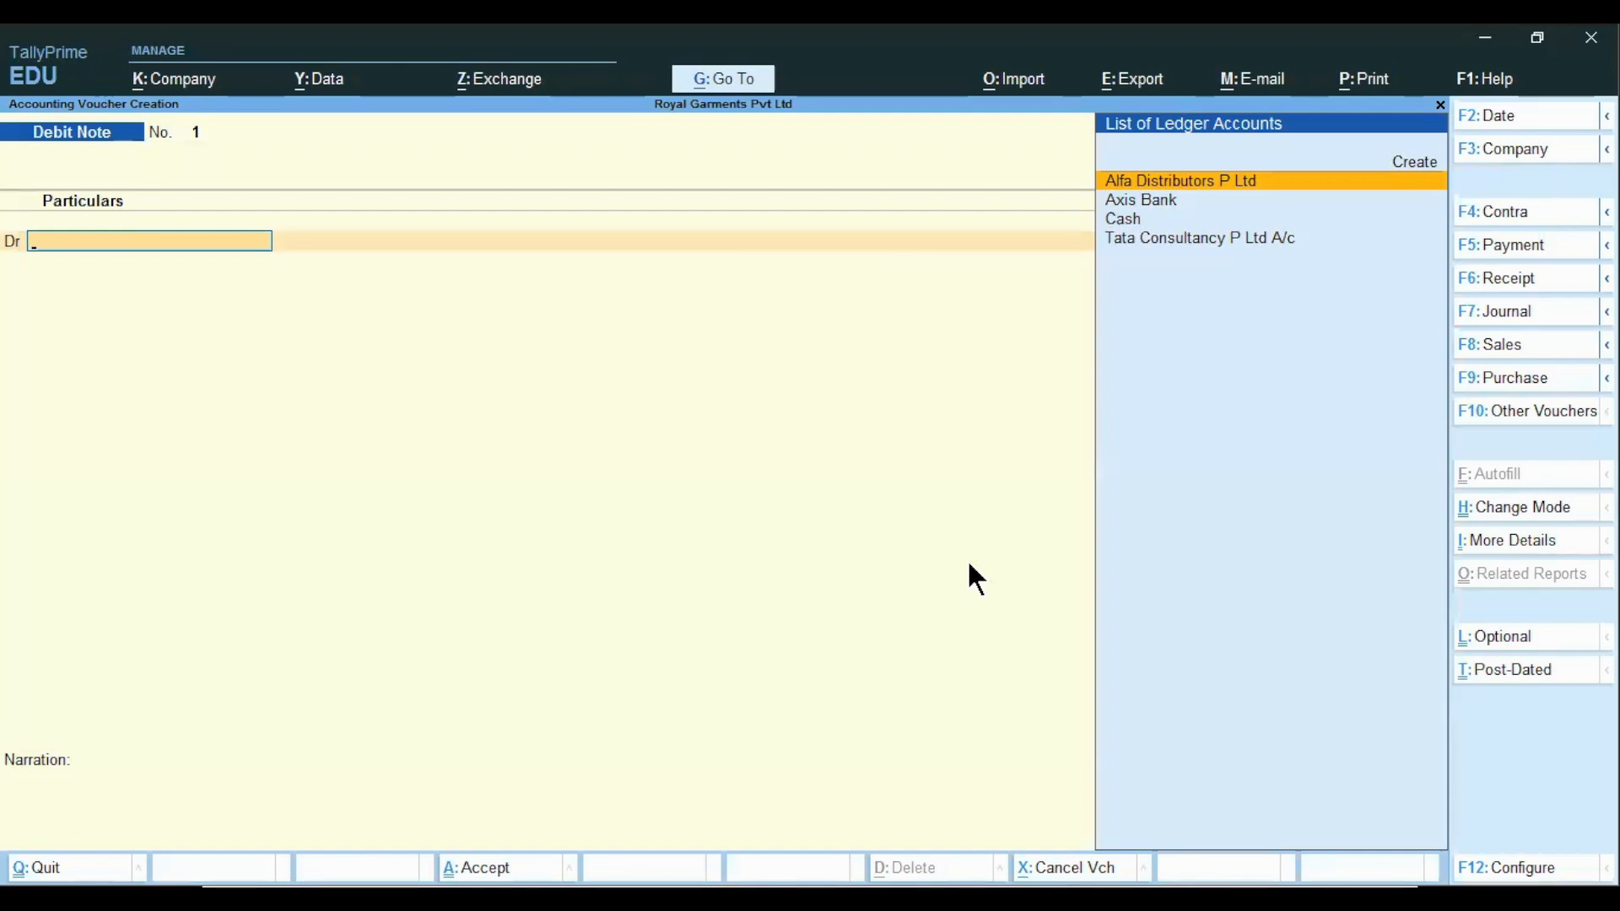
key("Return")
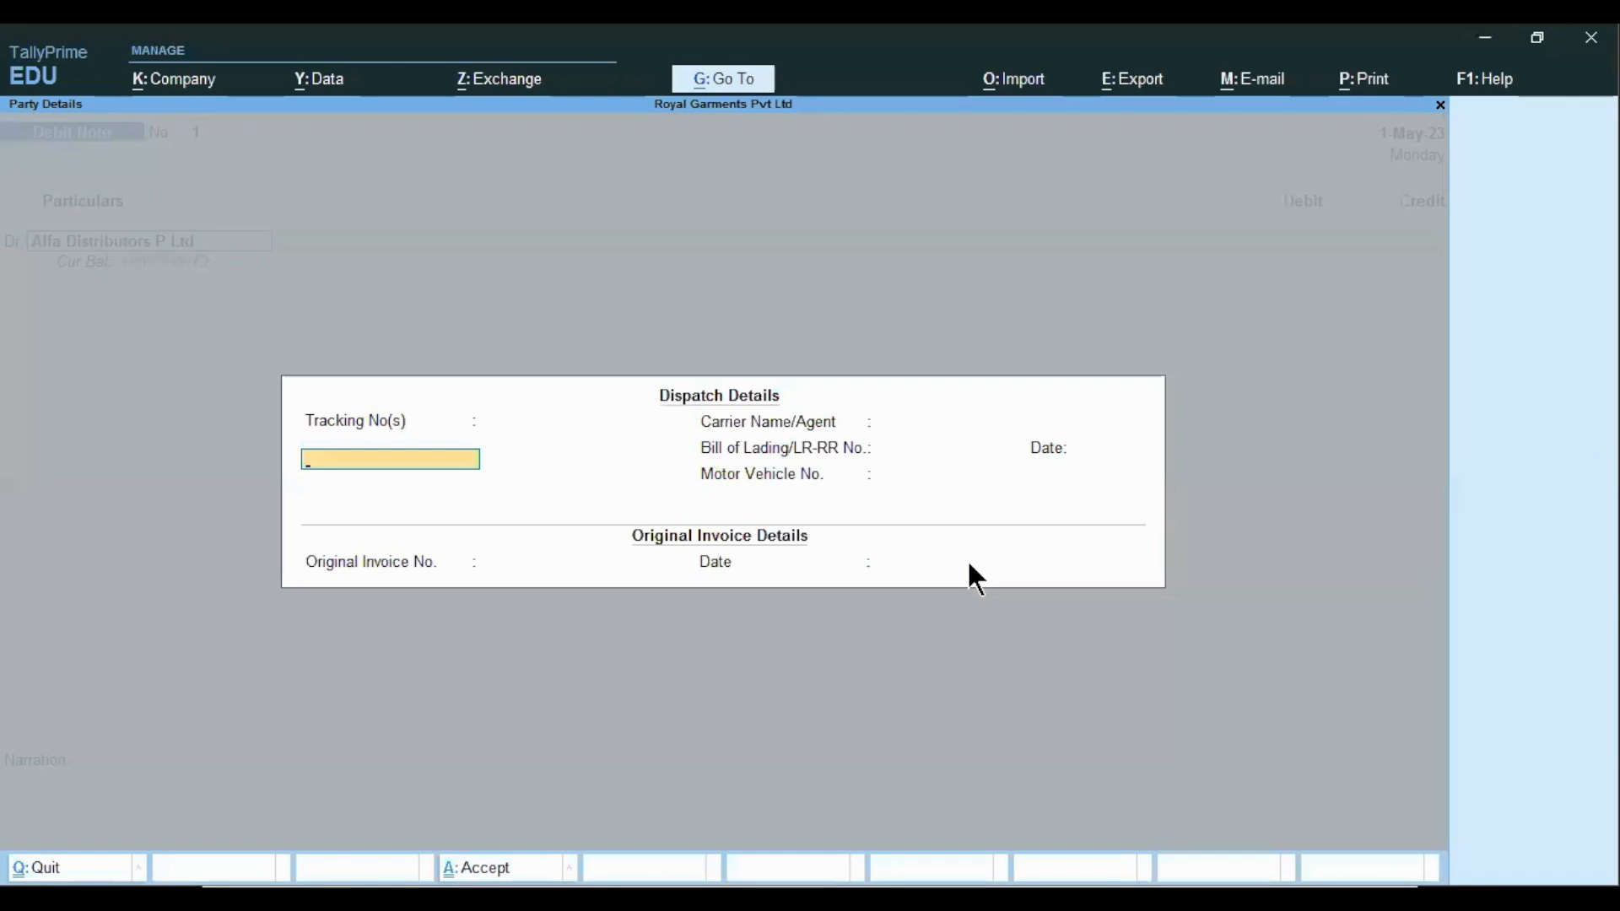
key("ctrl+a")
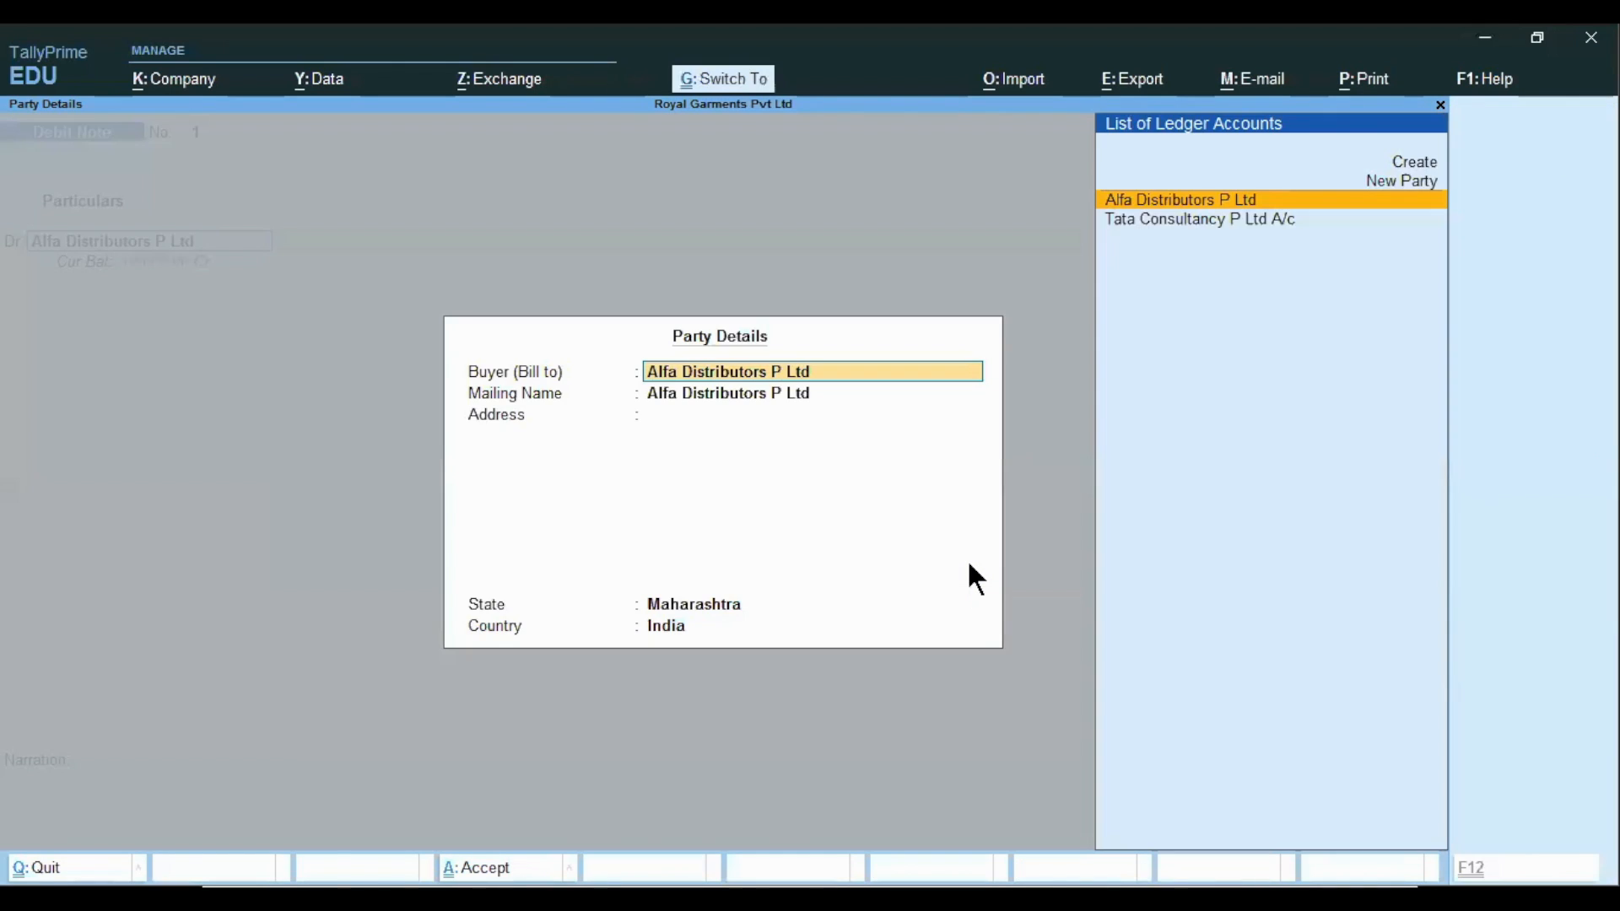
key("ctrl+a")
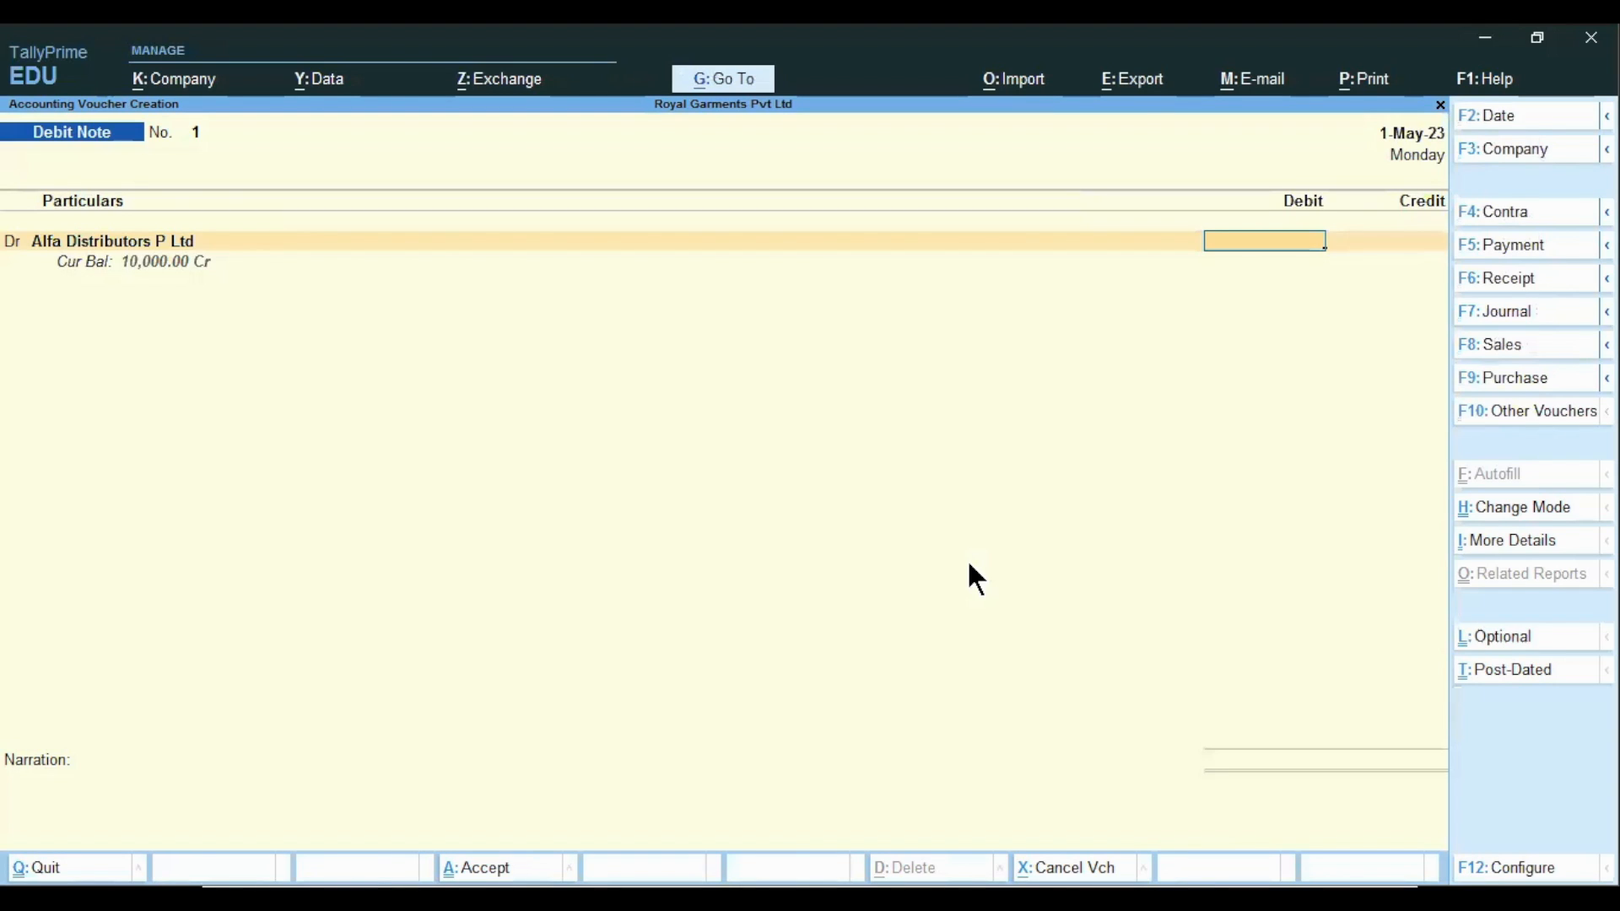
- Debit Alfa Distributors P Ltd with 2500, adjusted as Agst Ref against the pending bill alfa/25
type("2500")
key("Return")
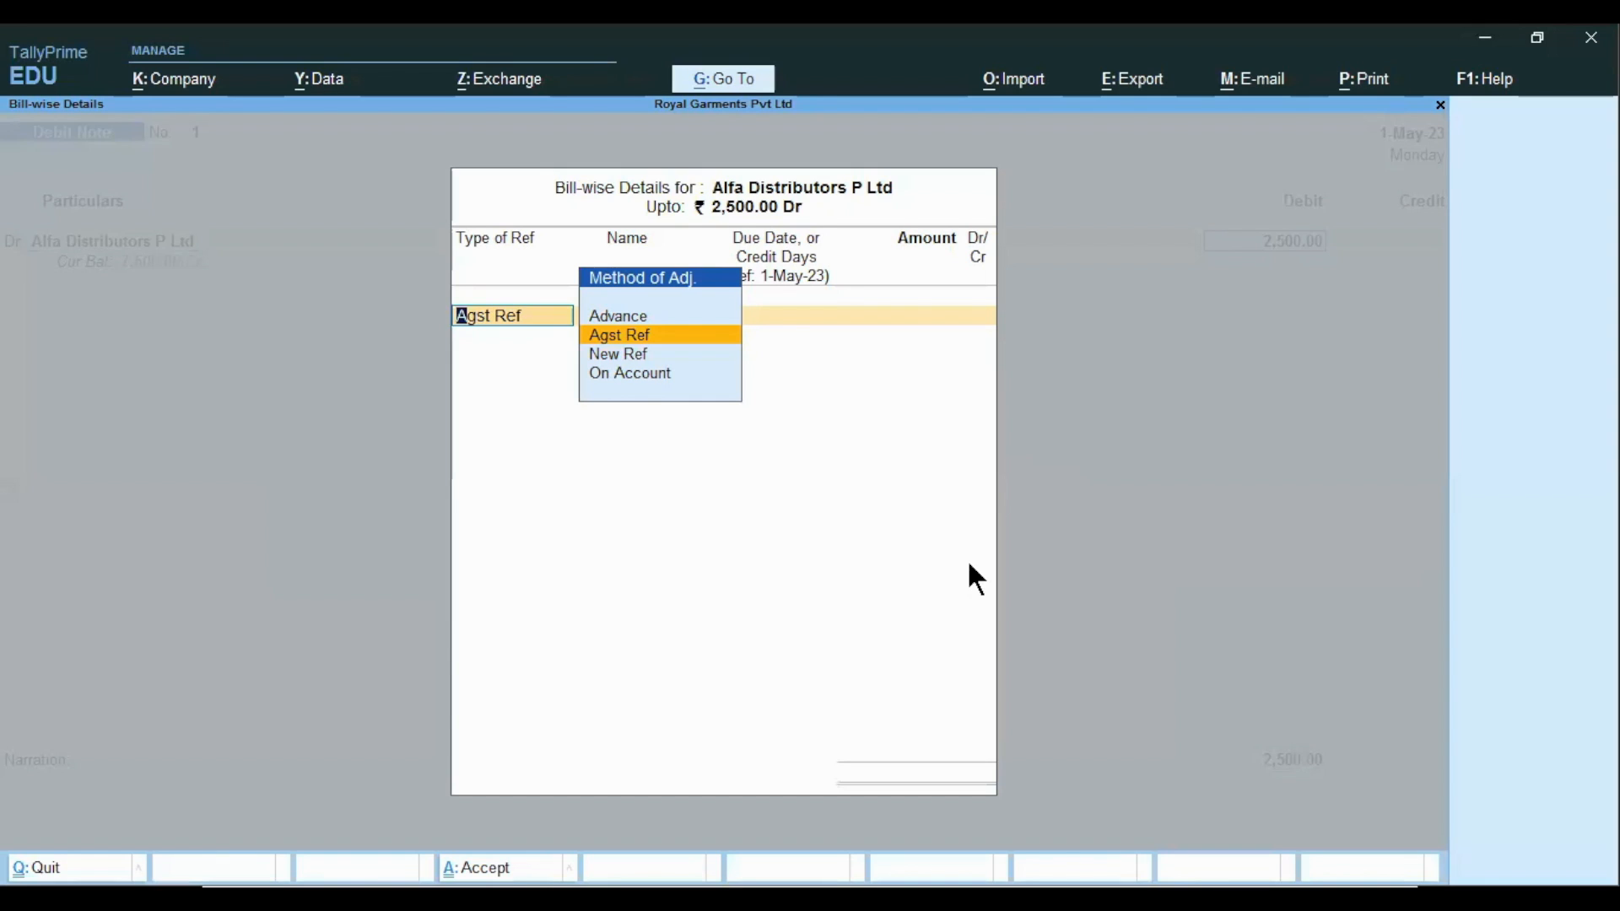
key("Return")
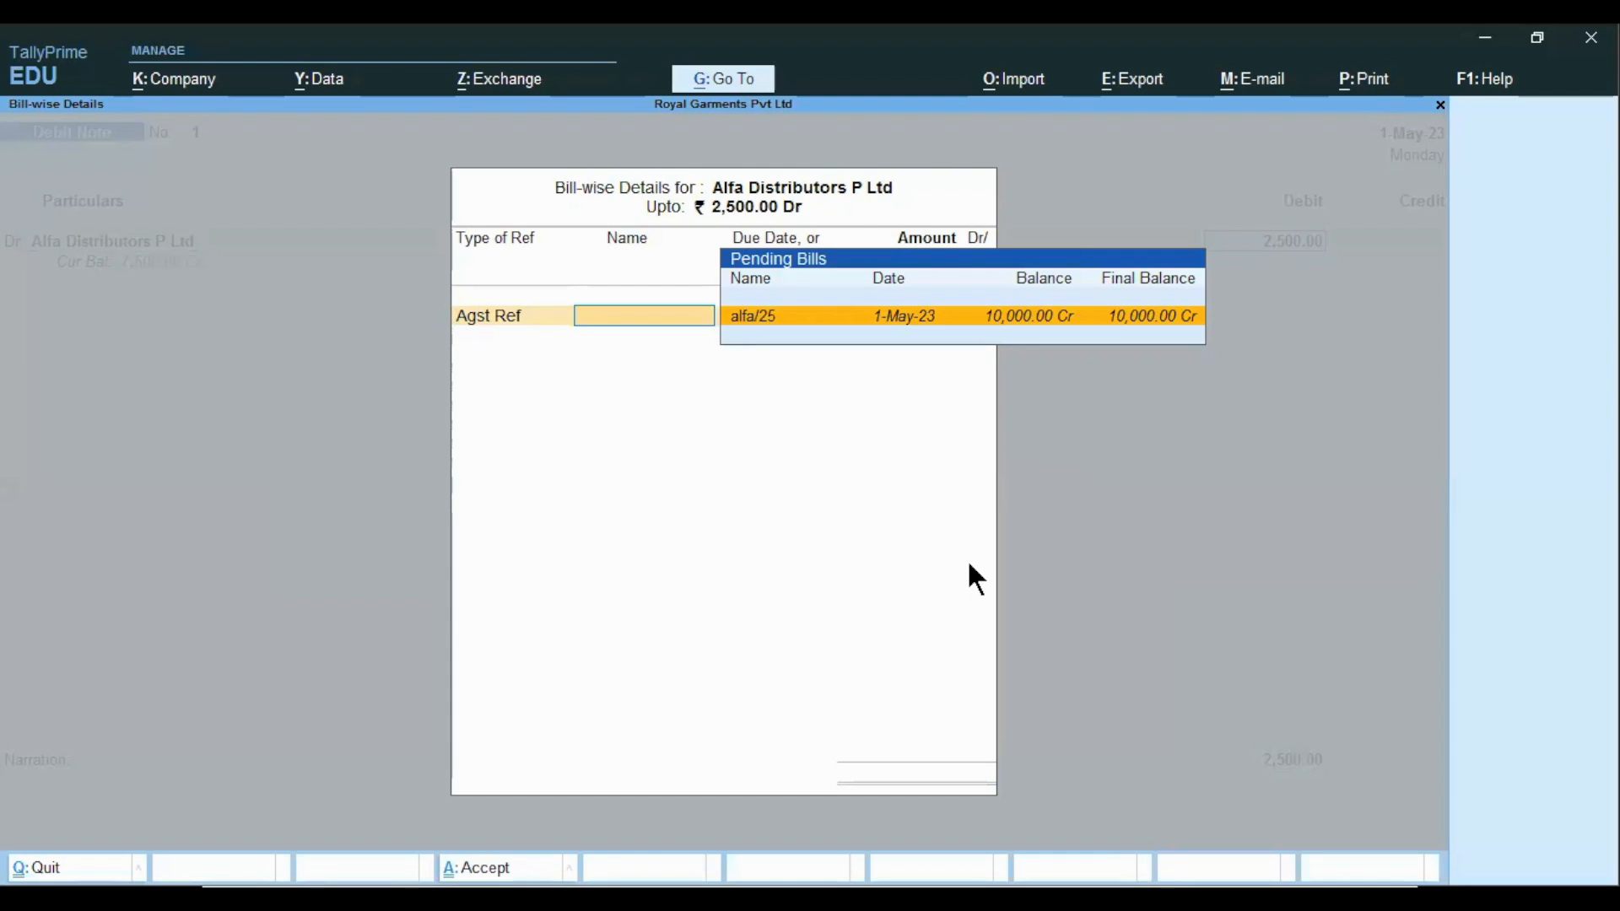
key("Return")
key("Return")
key("Return")
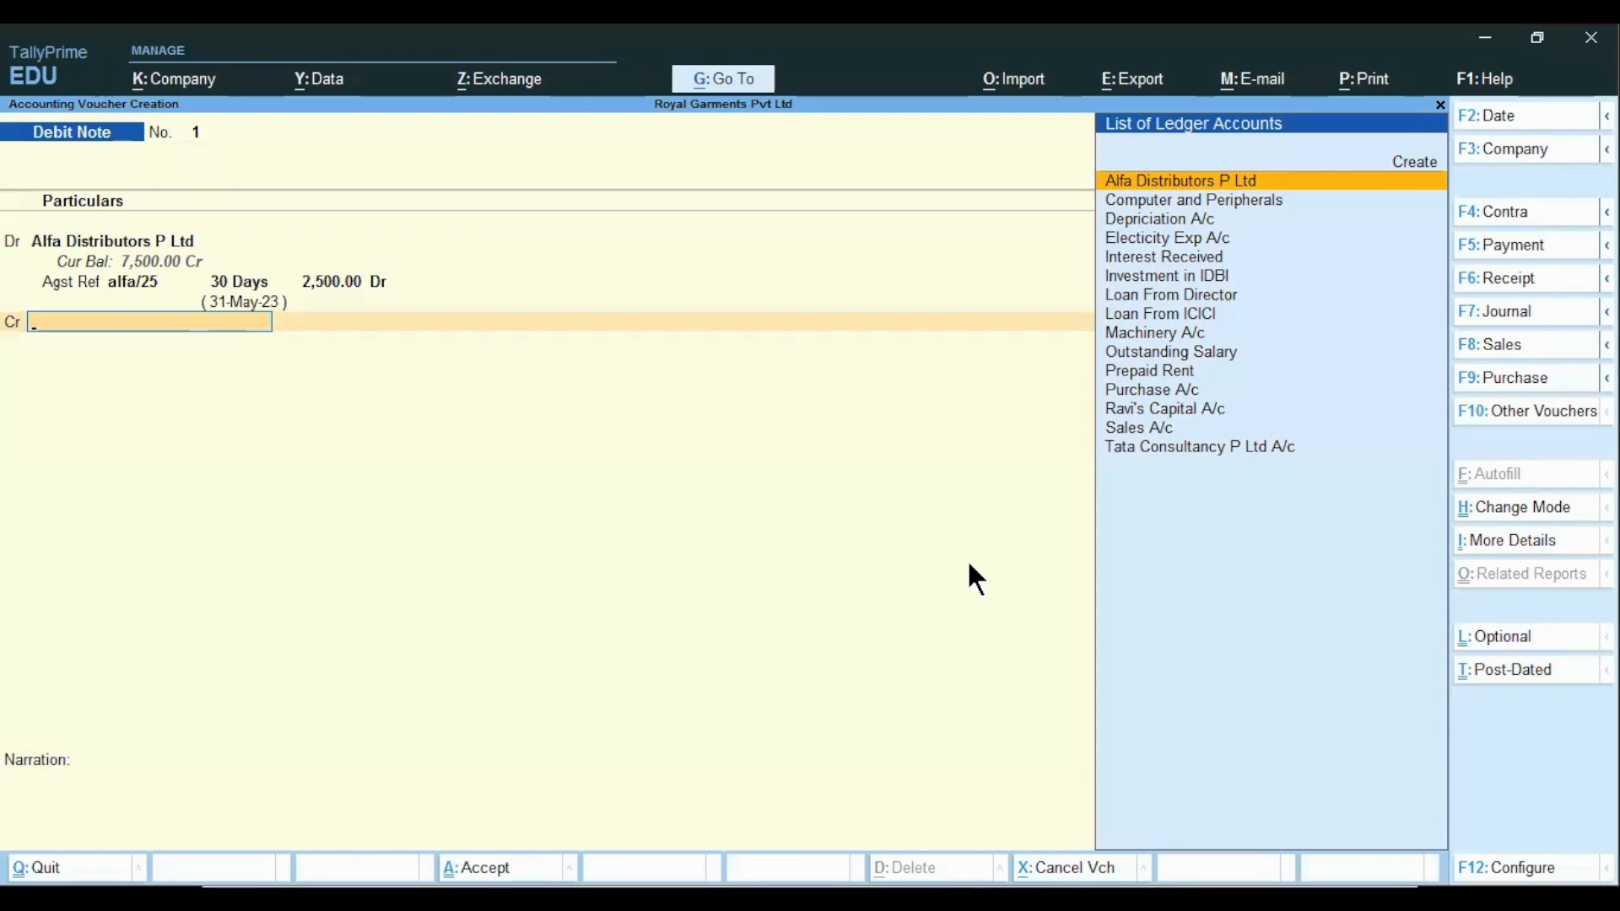
- Create the credit ledger Purchase Return A/c under Purchase Accounts and save it with its remaining default settings
key("alt+c")
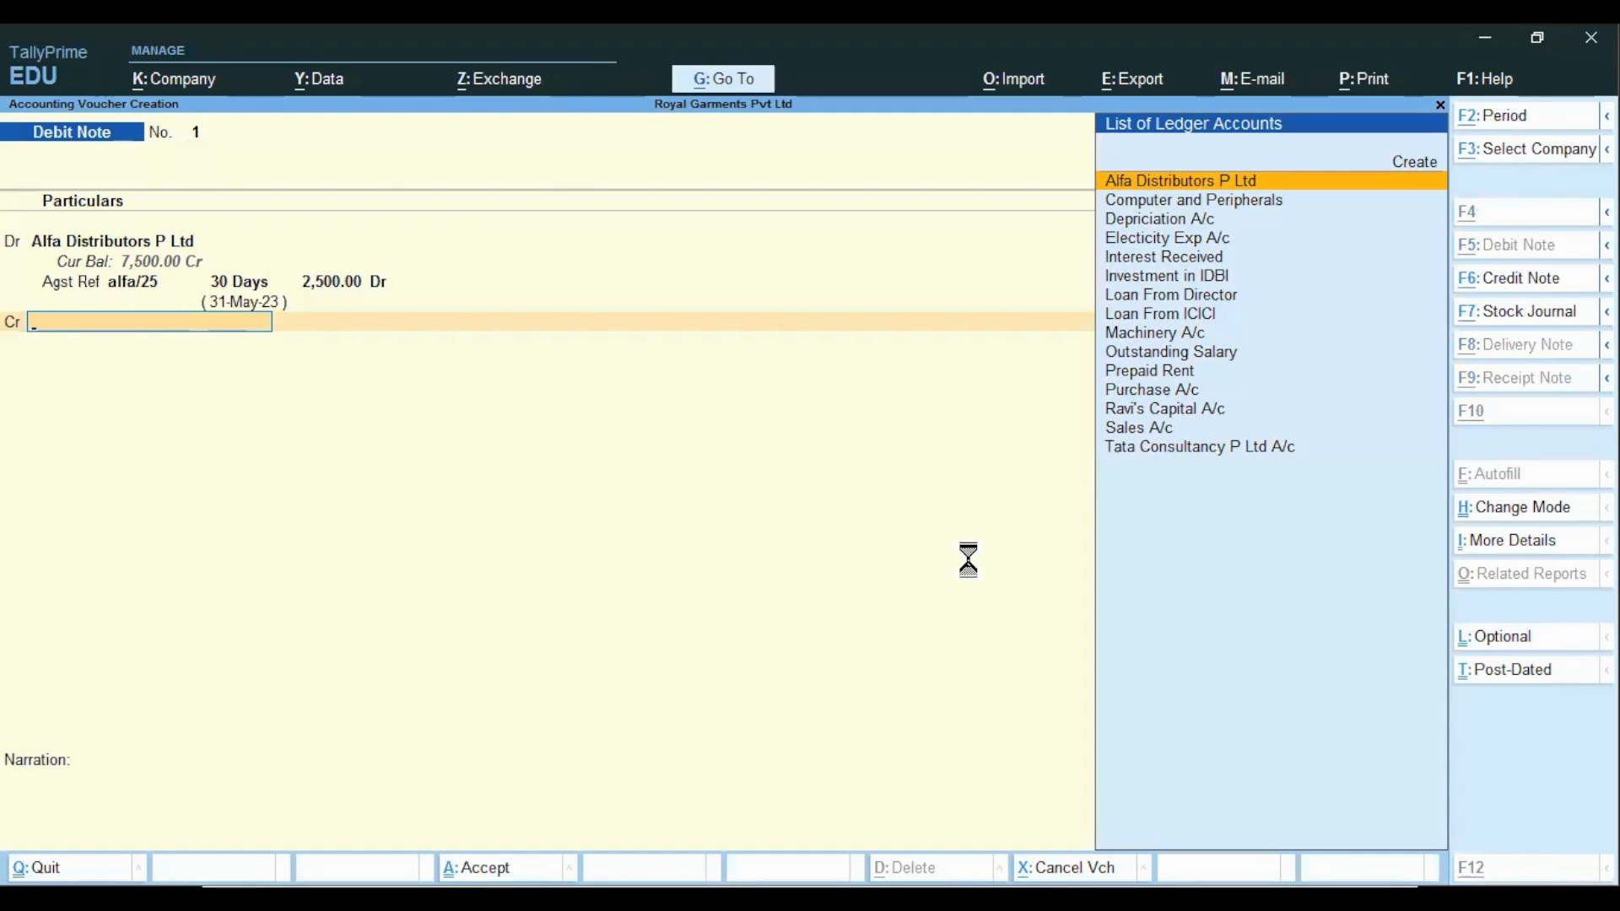
type("Pur")
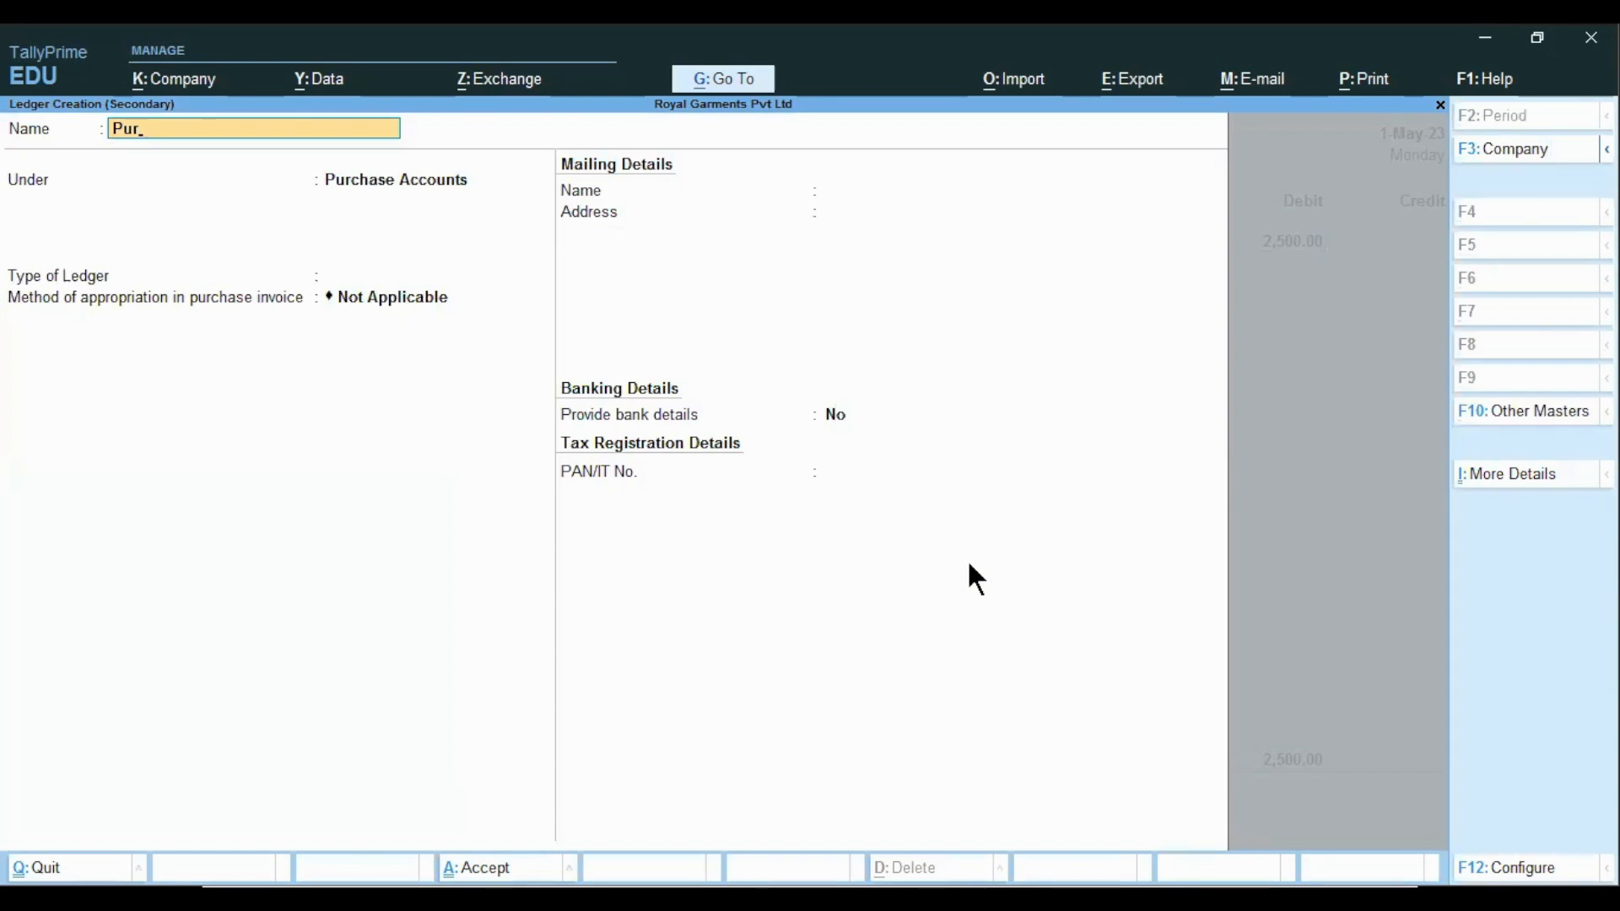
type("chase Return A/c")
key("Return")
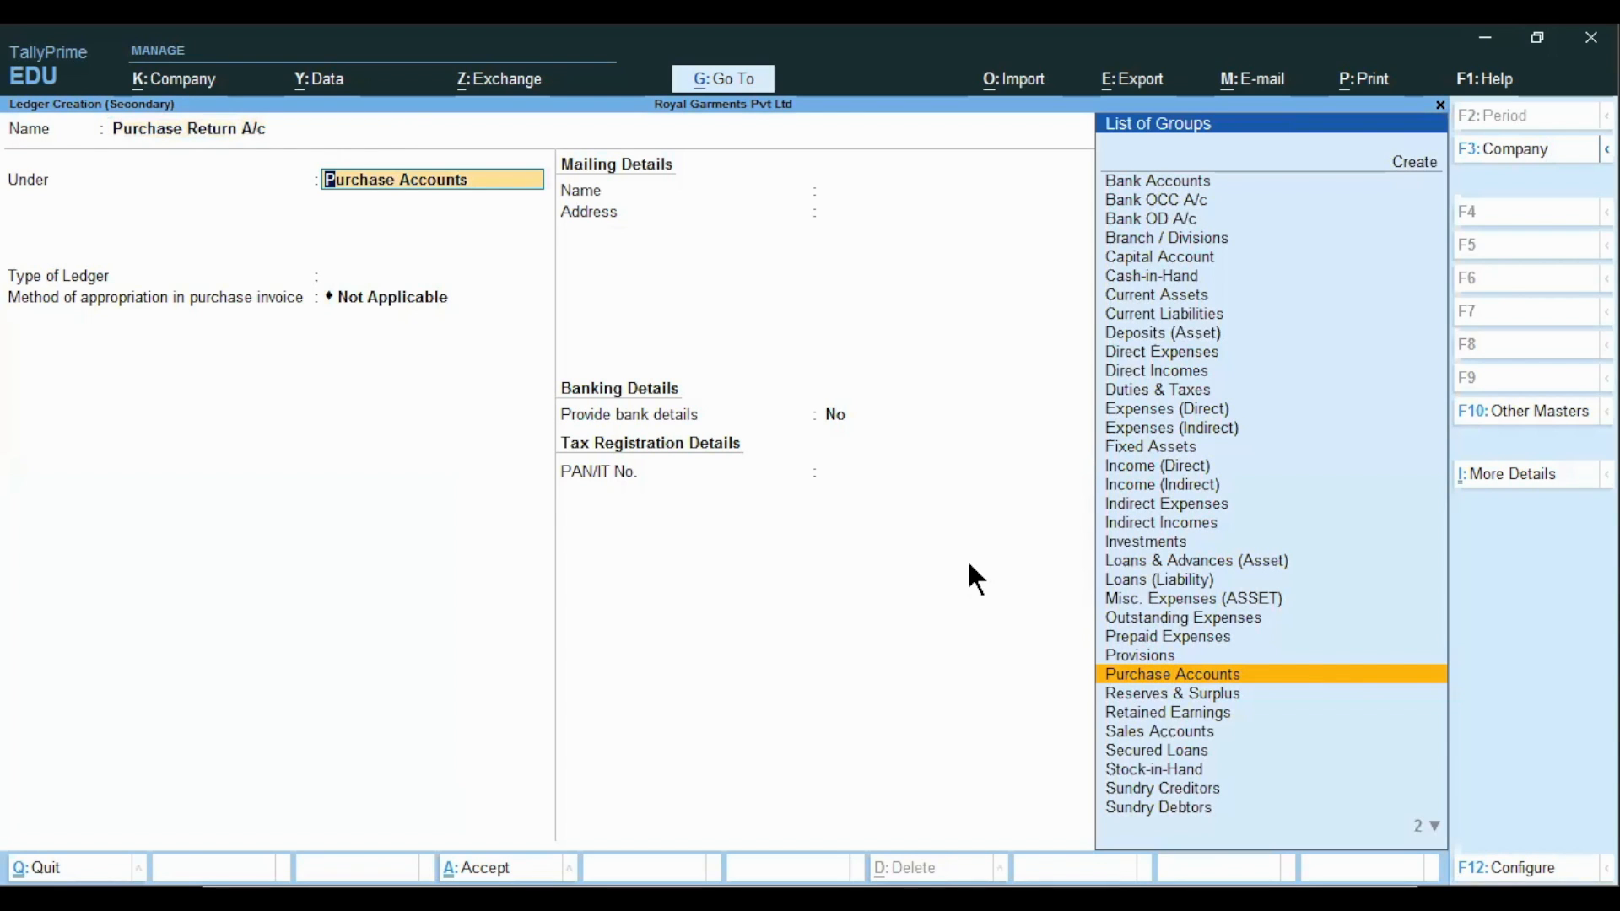
key("Return")
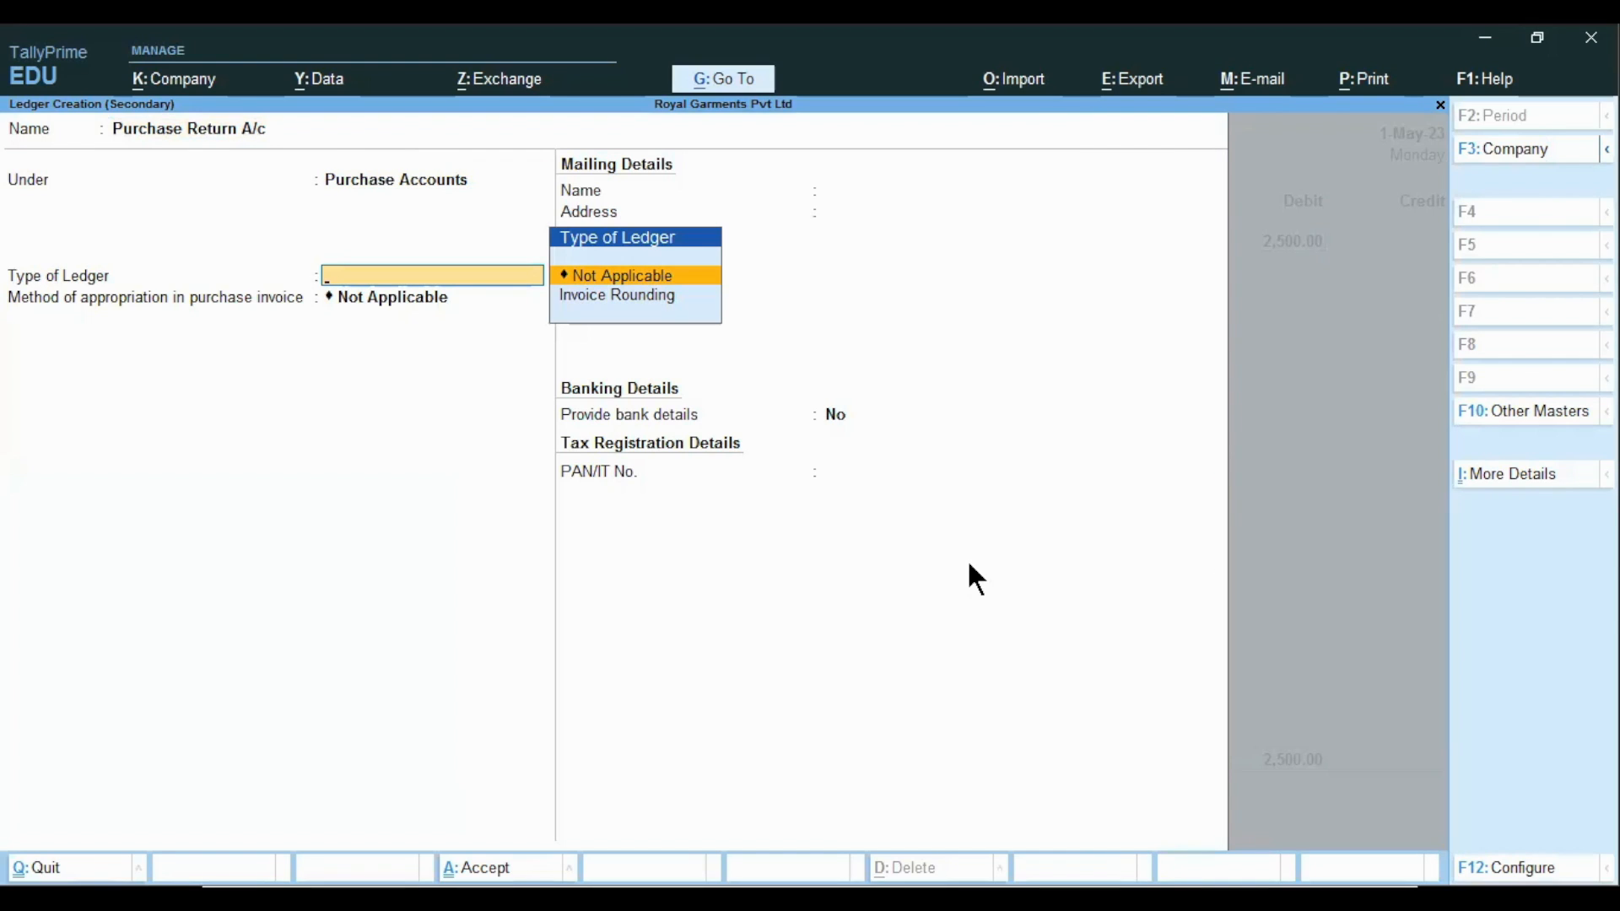
key("ctrl")
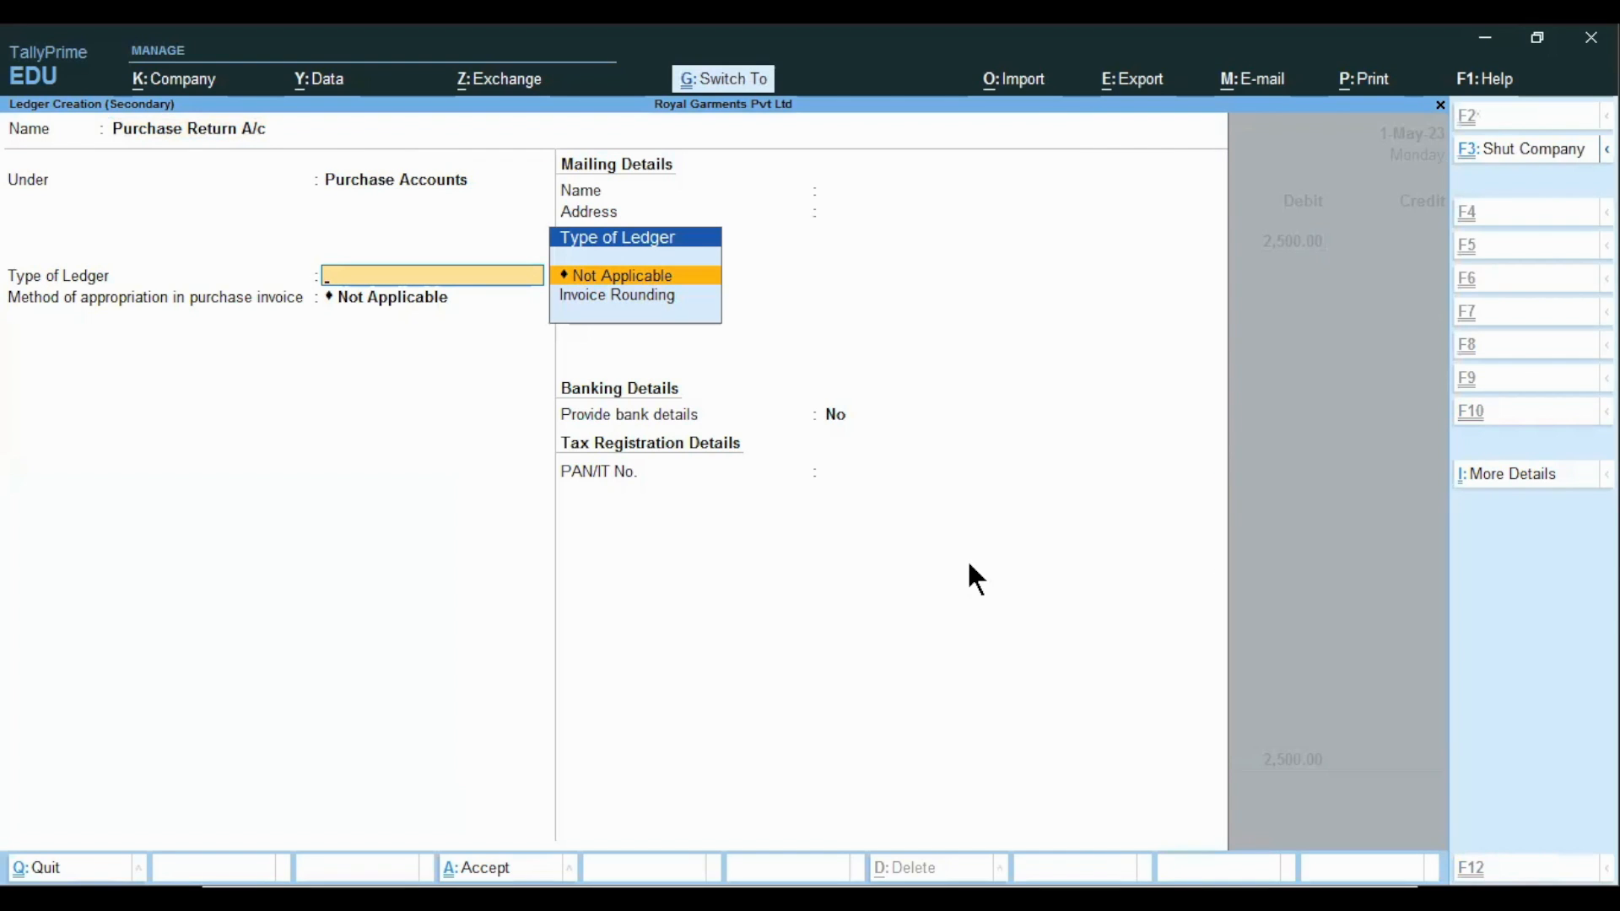
key("ctrl+a")
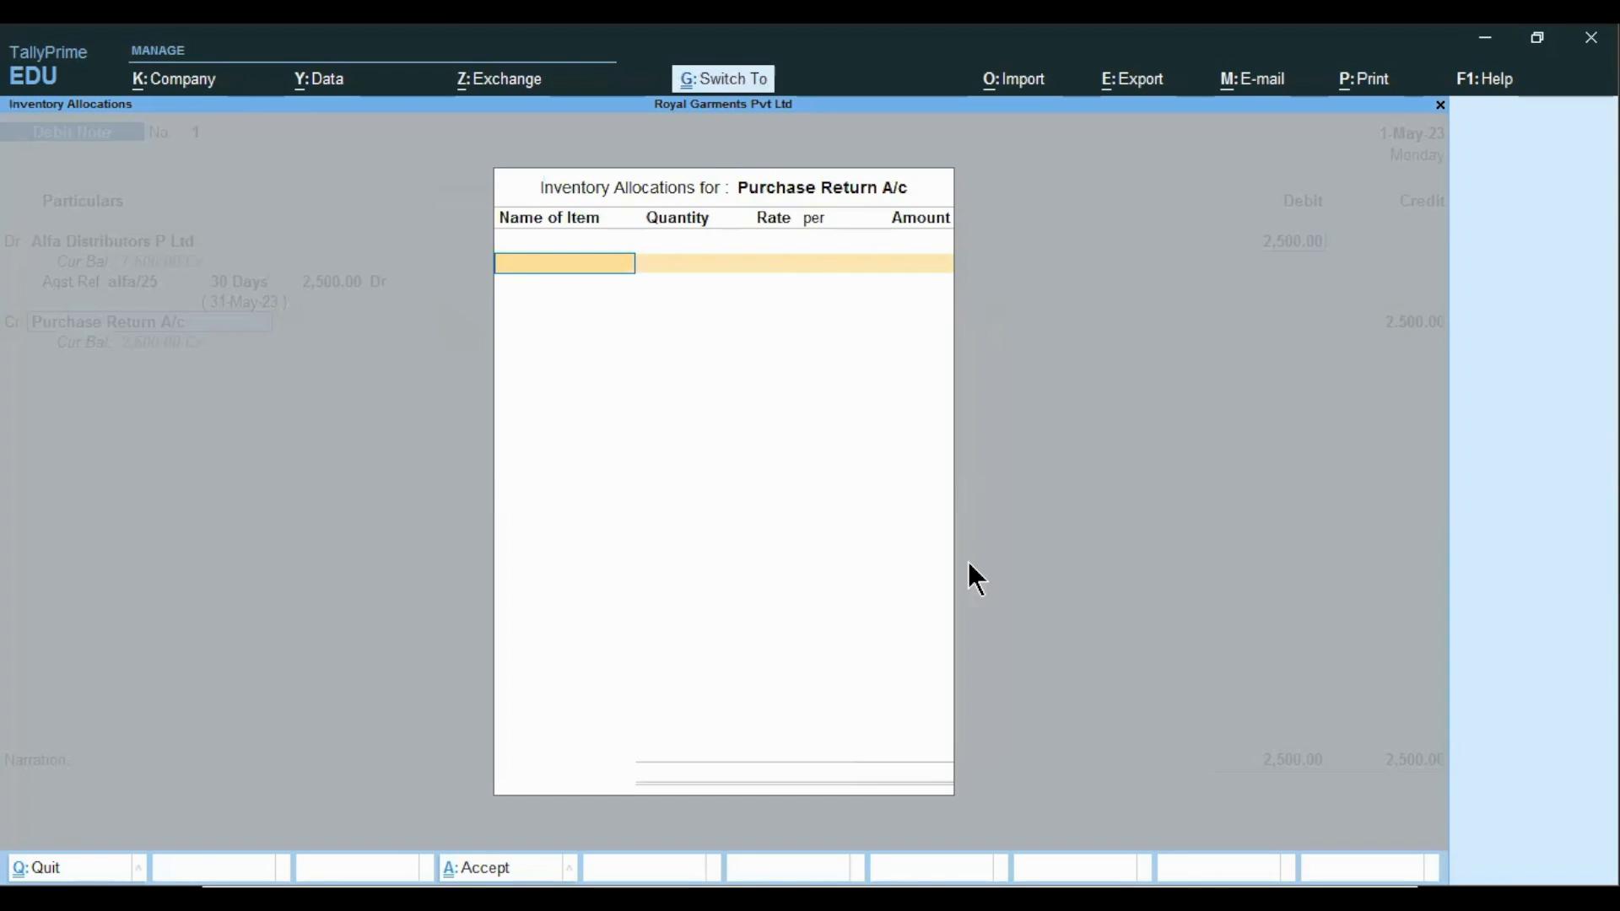
- Skip the inventory allocations, accept the 2,500 credit, enter the narration "being goods returned due to inferior quality" and save the debit note
key("ctrl+a")
key("Return")
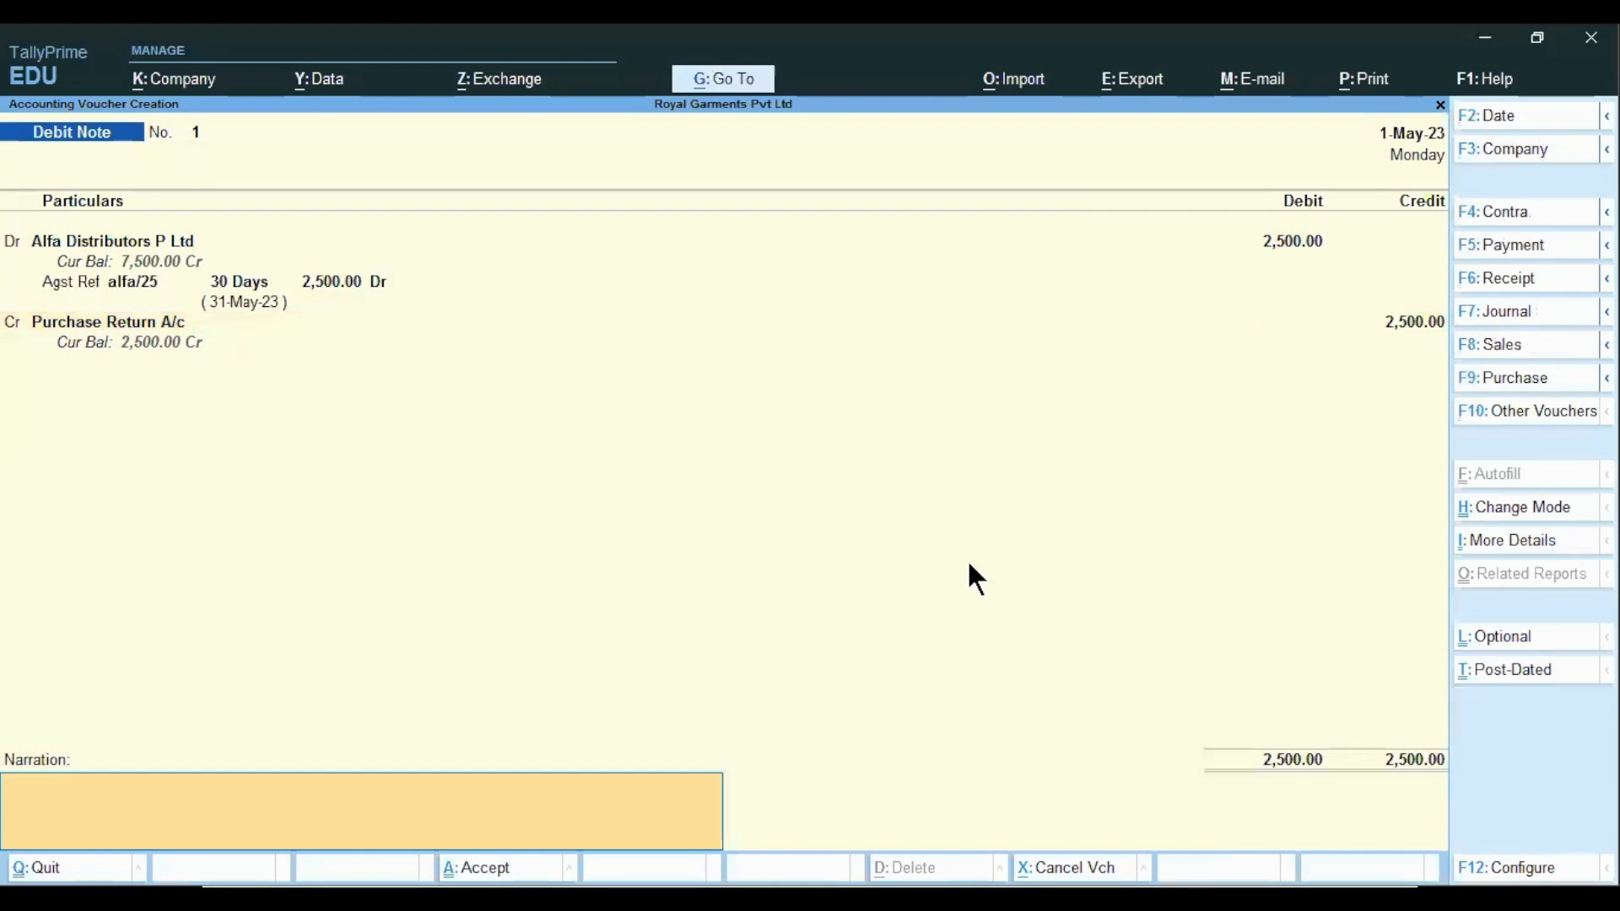
type("being go")
type("ods returned due toi")
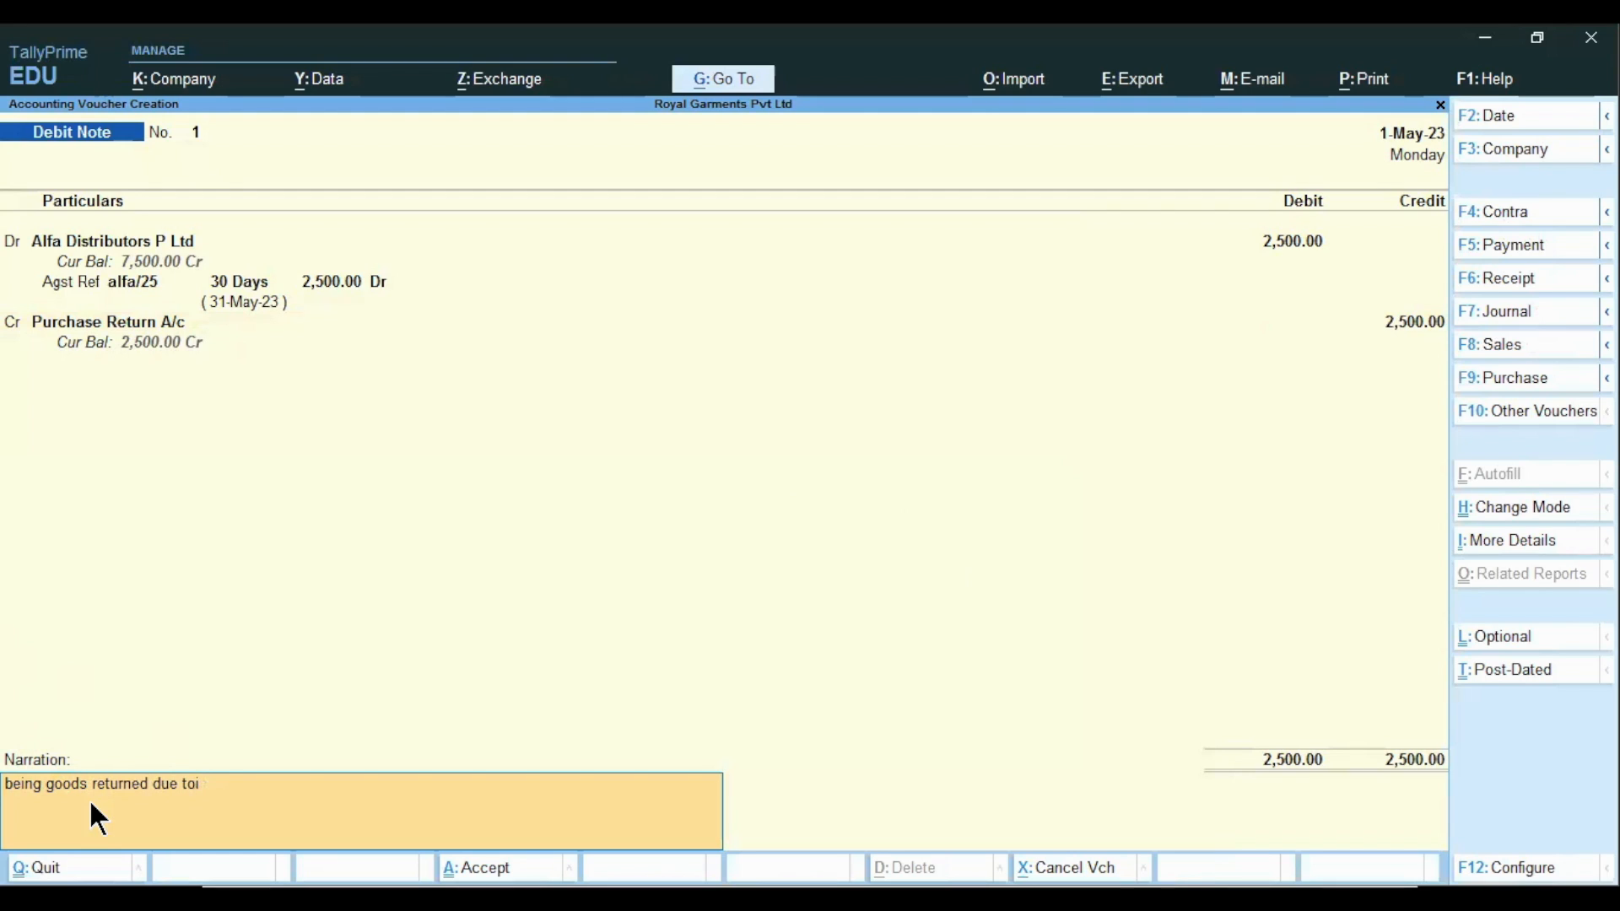
key("BackSpace")
type("inferior quality")
key("Return")
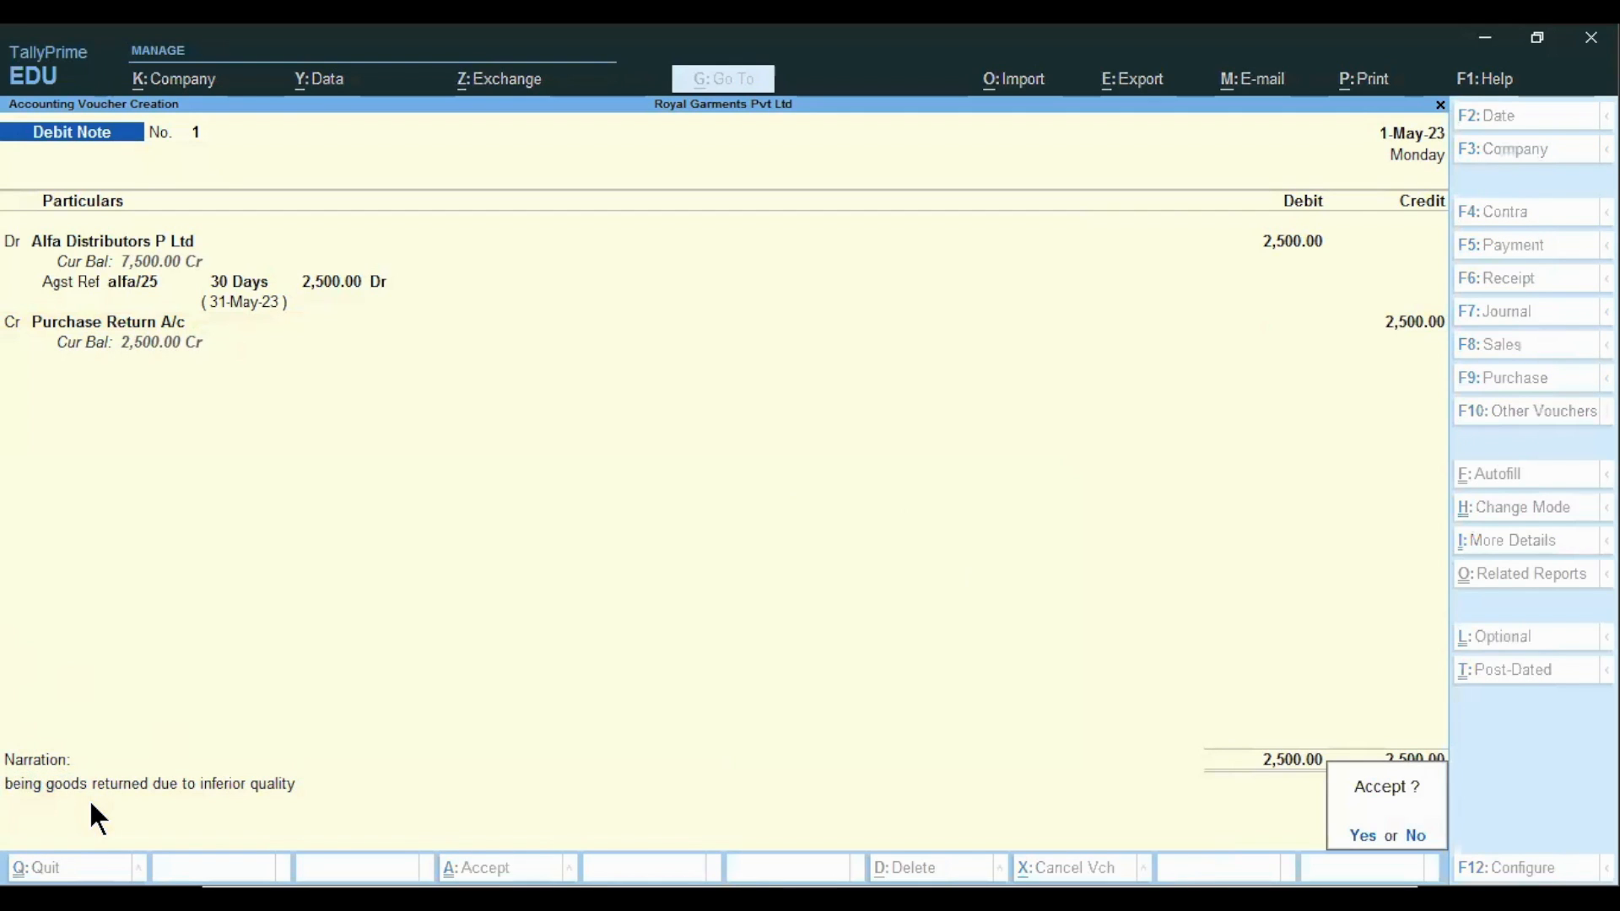
key("y")
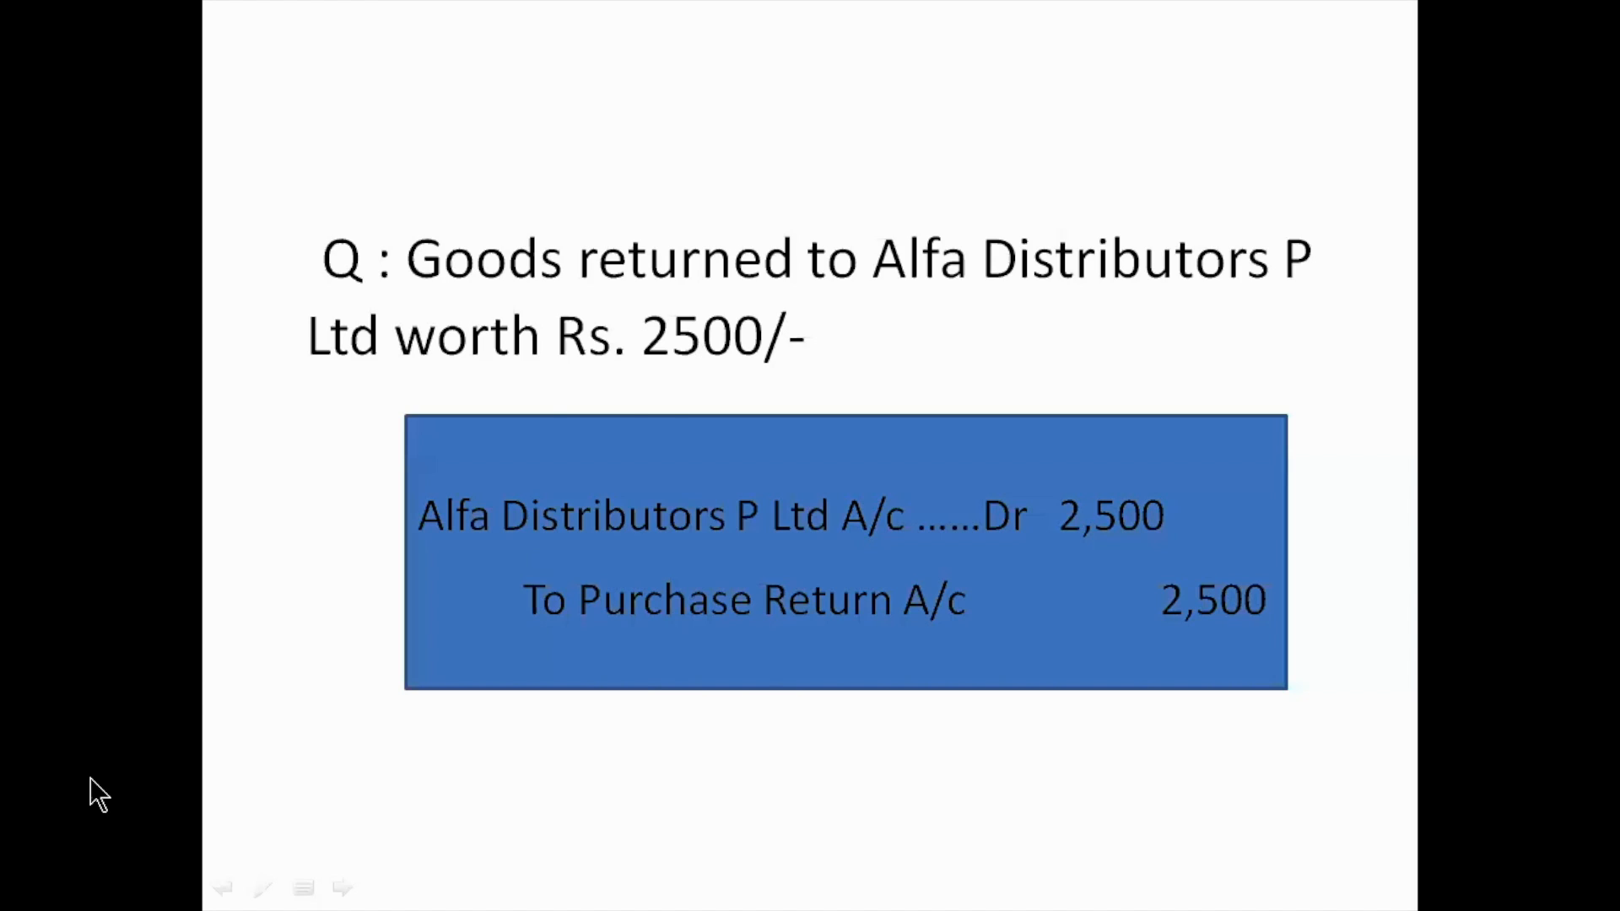
- Advance the slideshow, switch to TallyPrime and open a Credit Note voucher in As Voucher mode
key("Right")
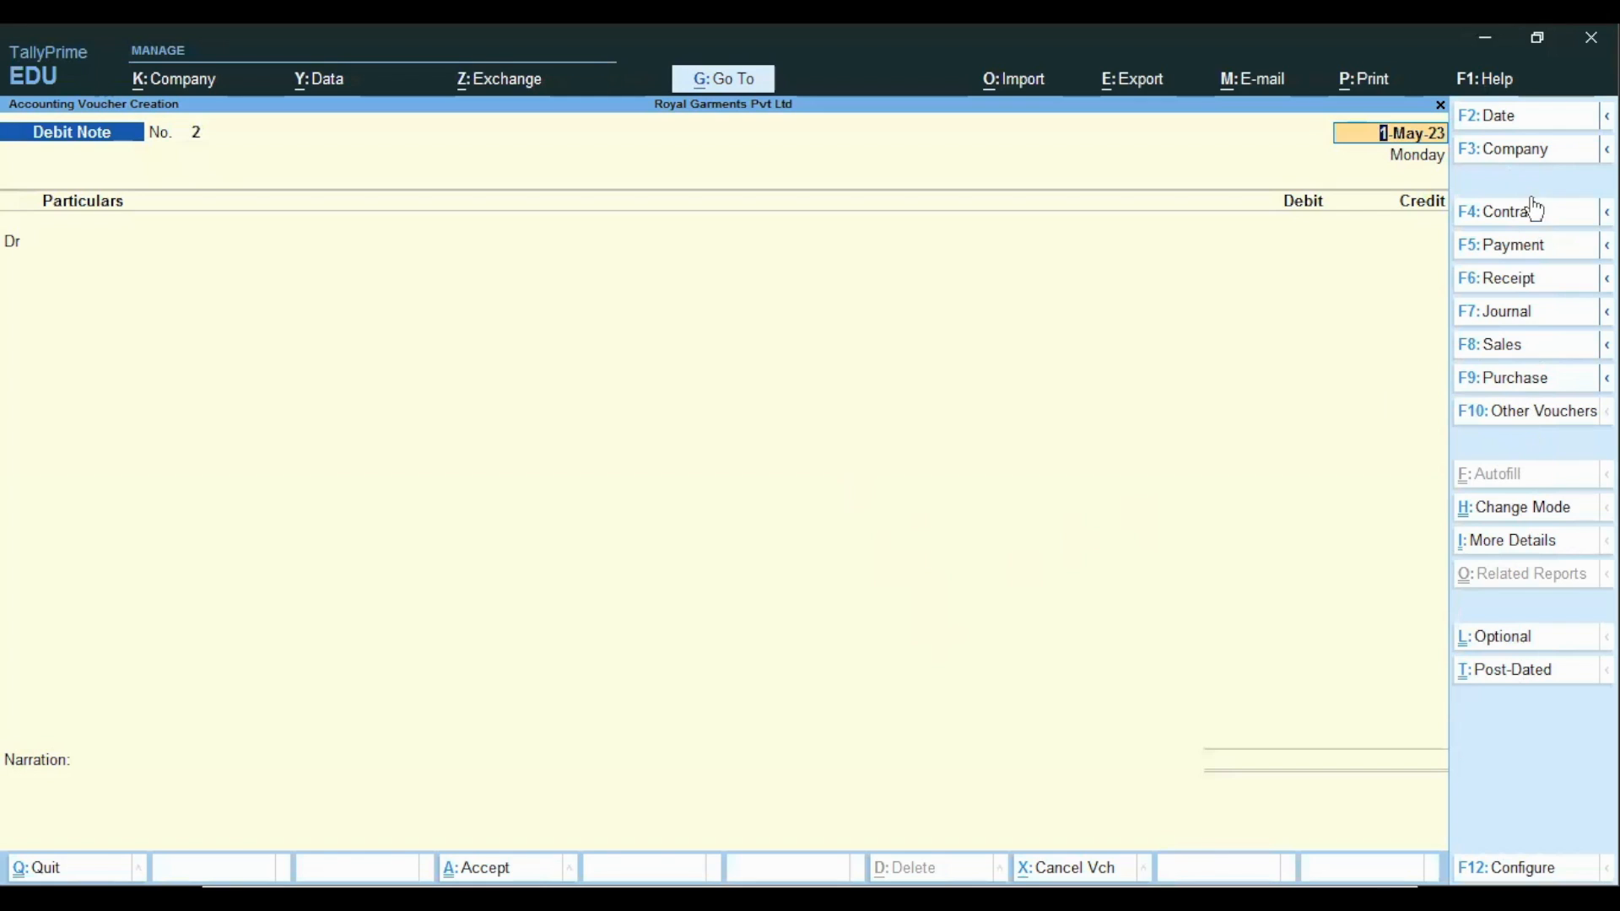
left_click(1494, 422)
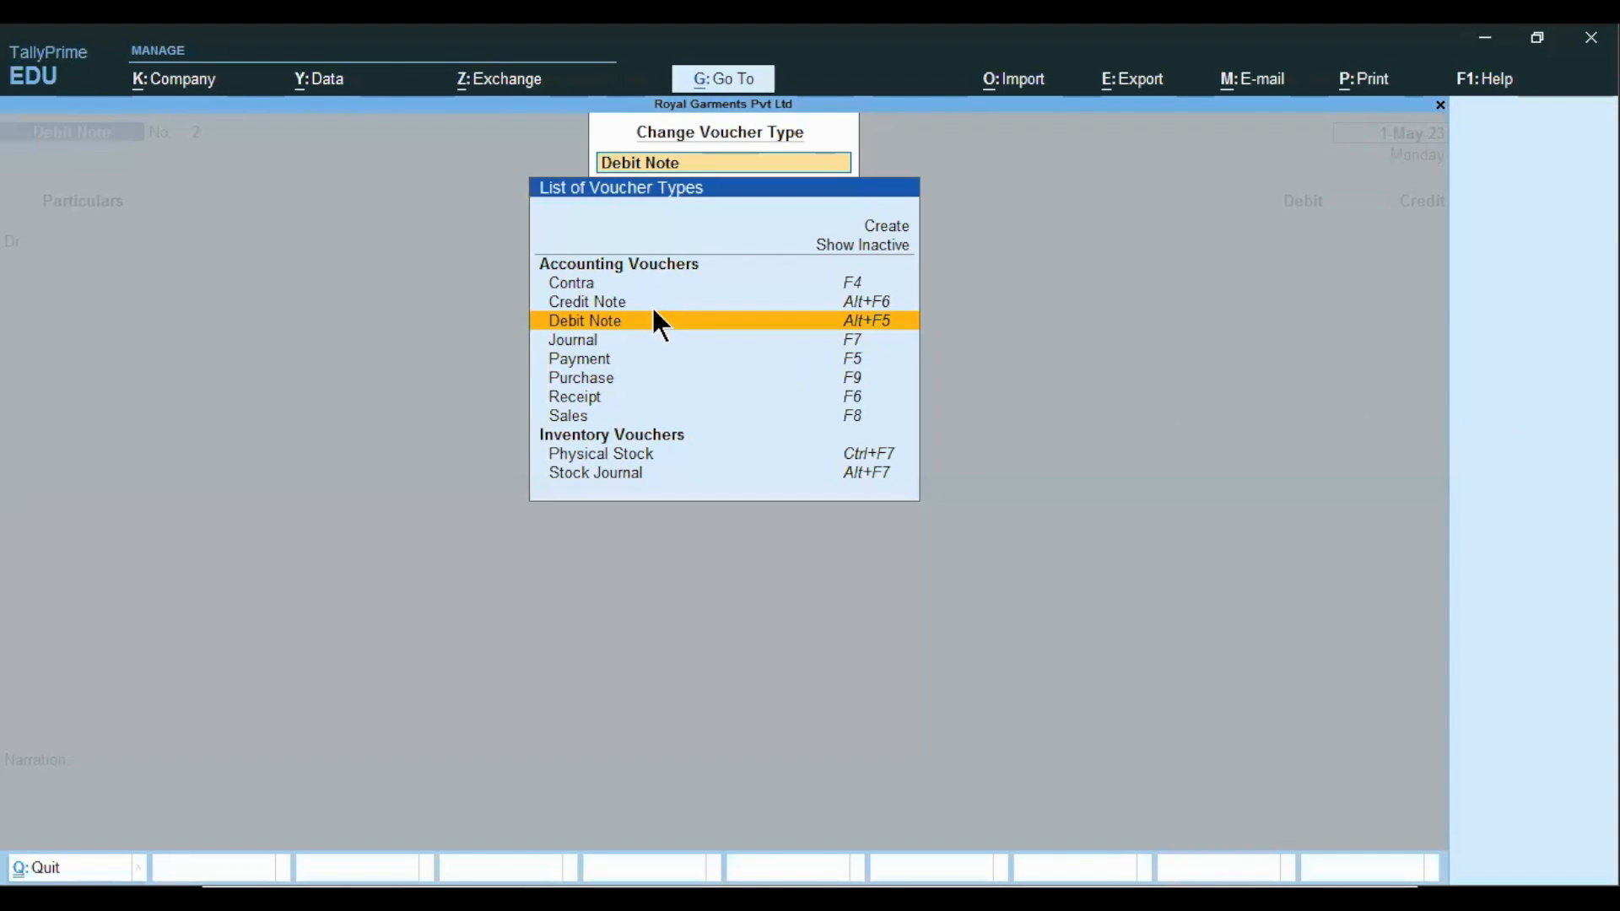
key("Up")
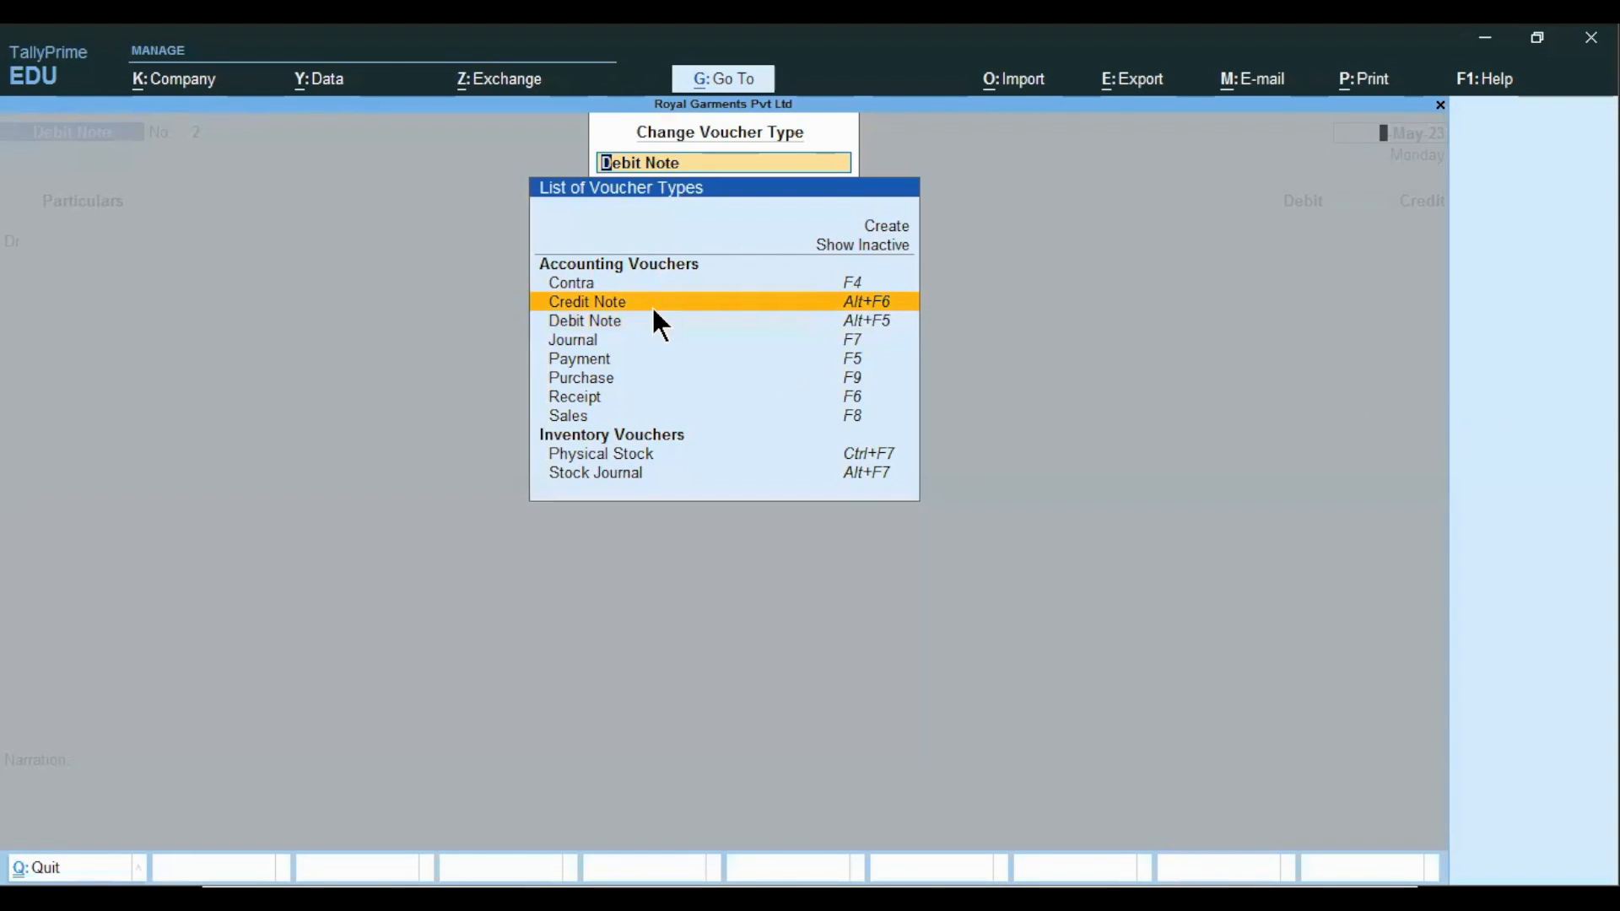
key("Return")
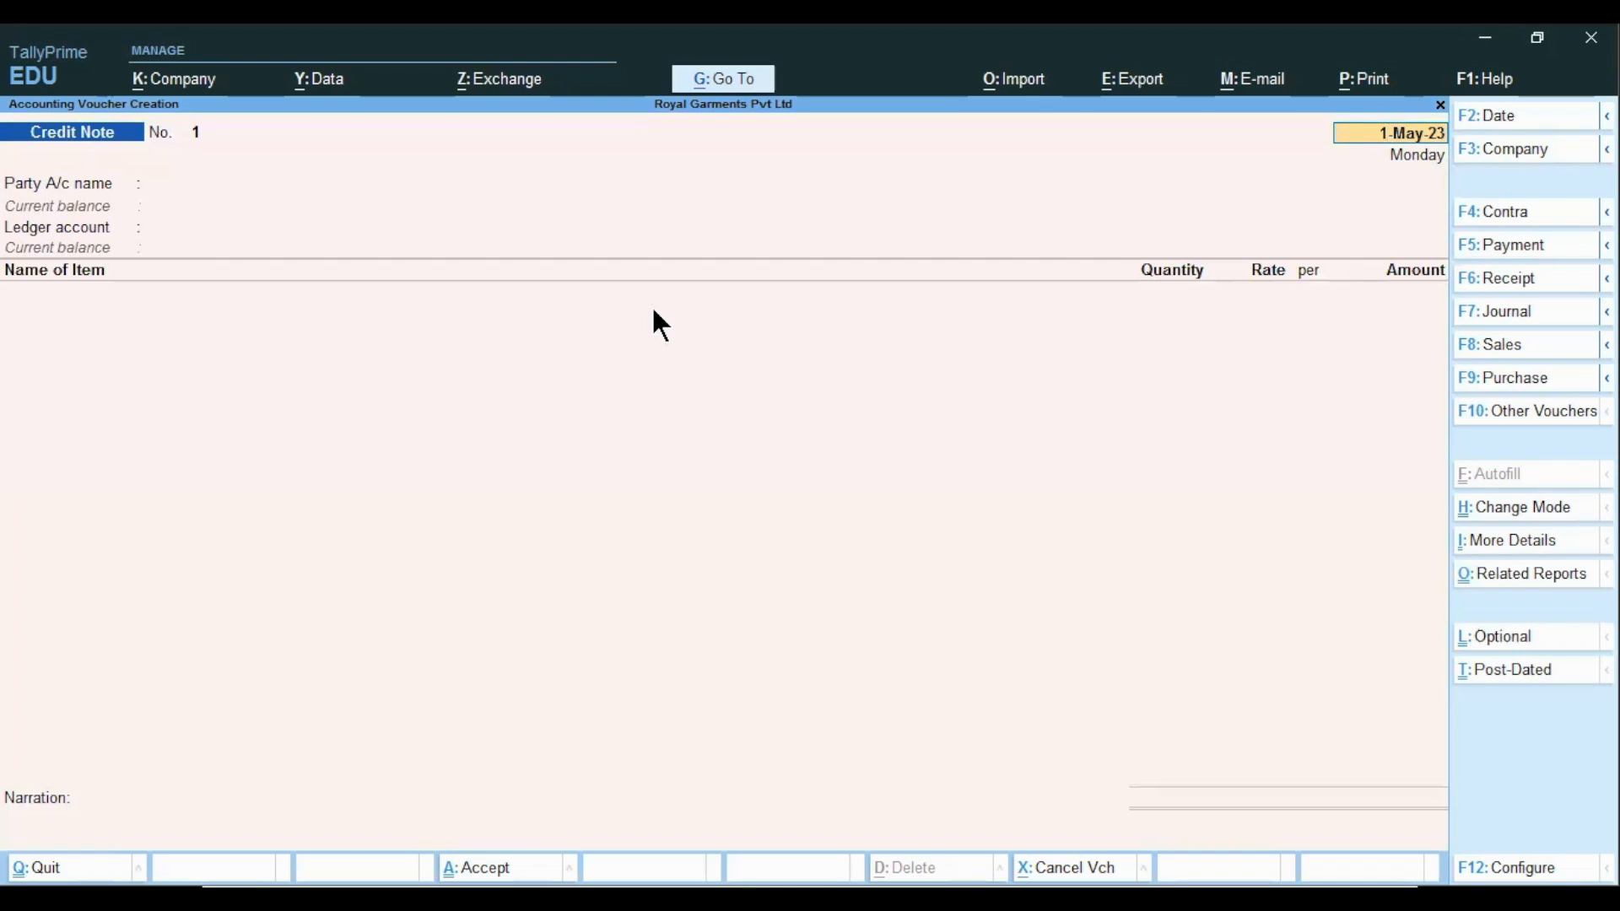
left_click(1528, 510)
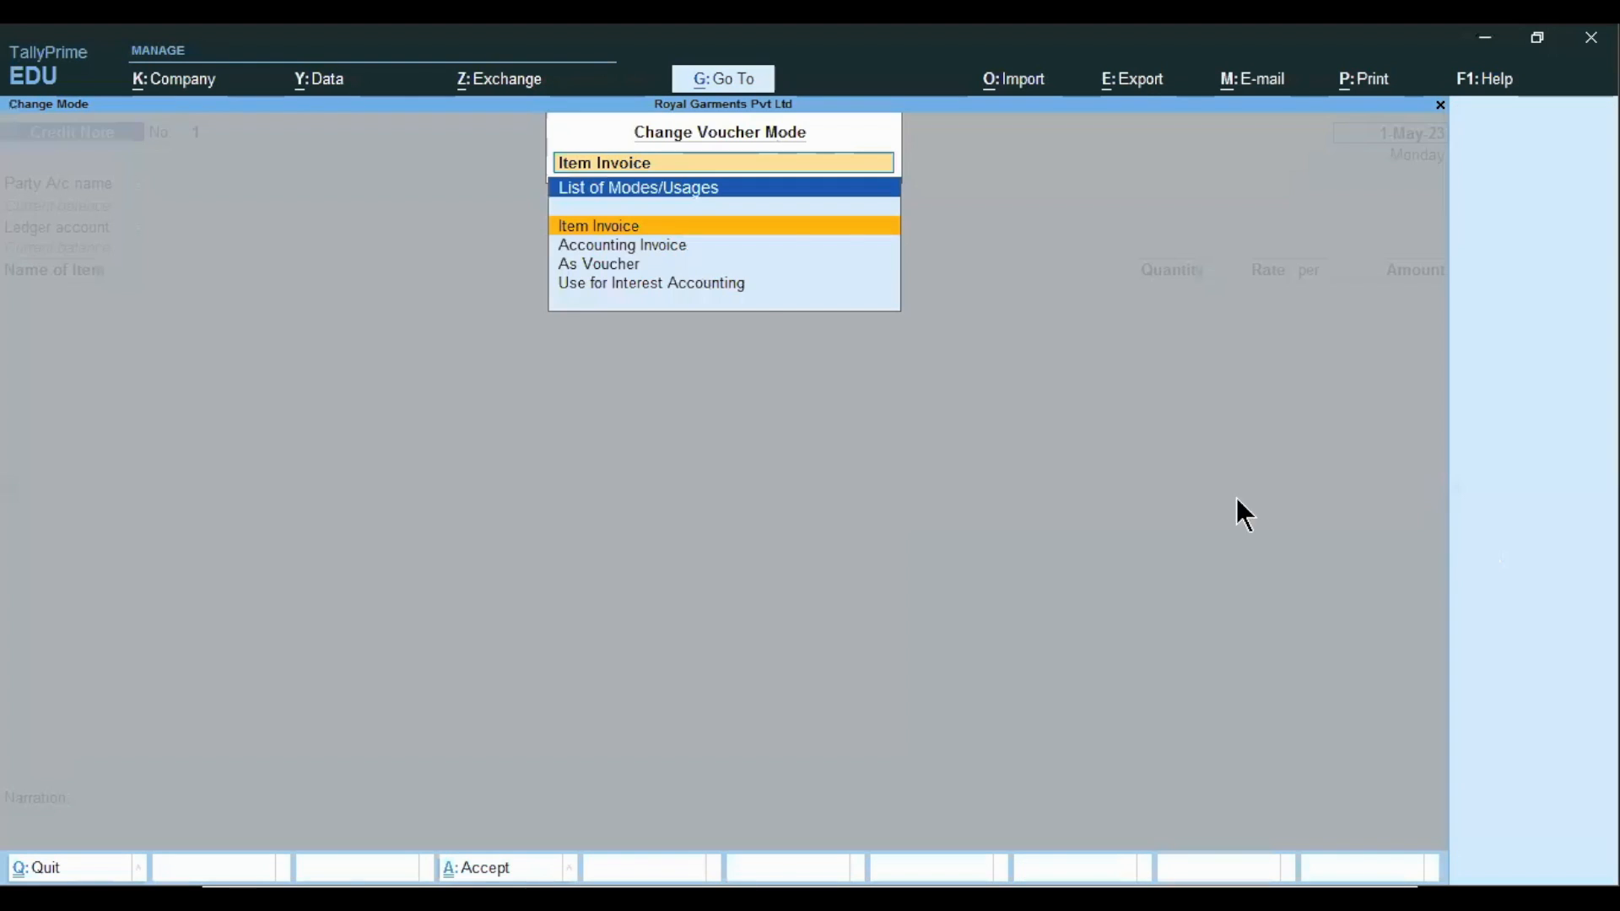
left_click(629, 268)
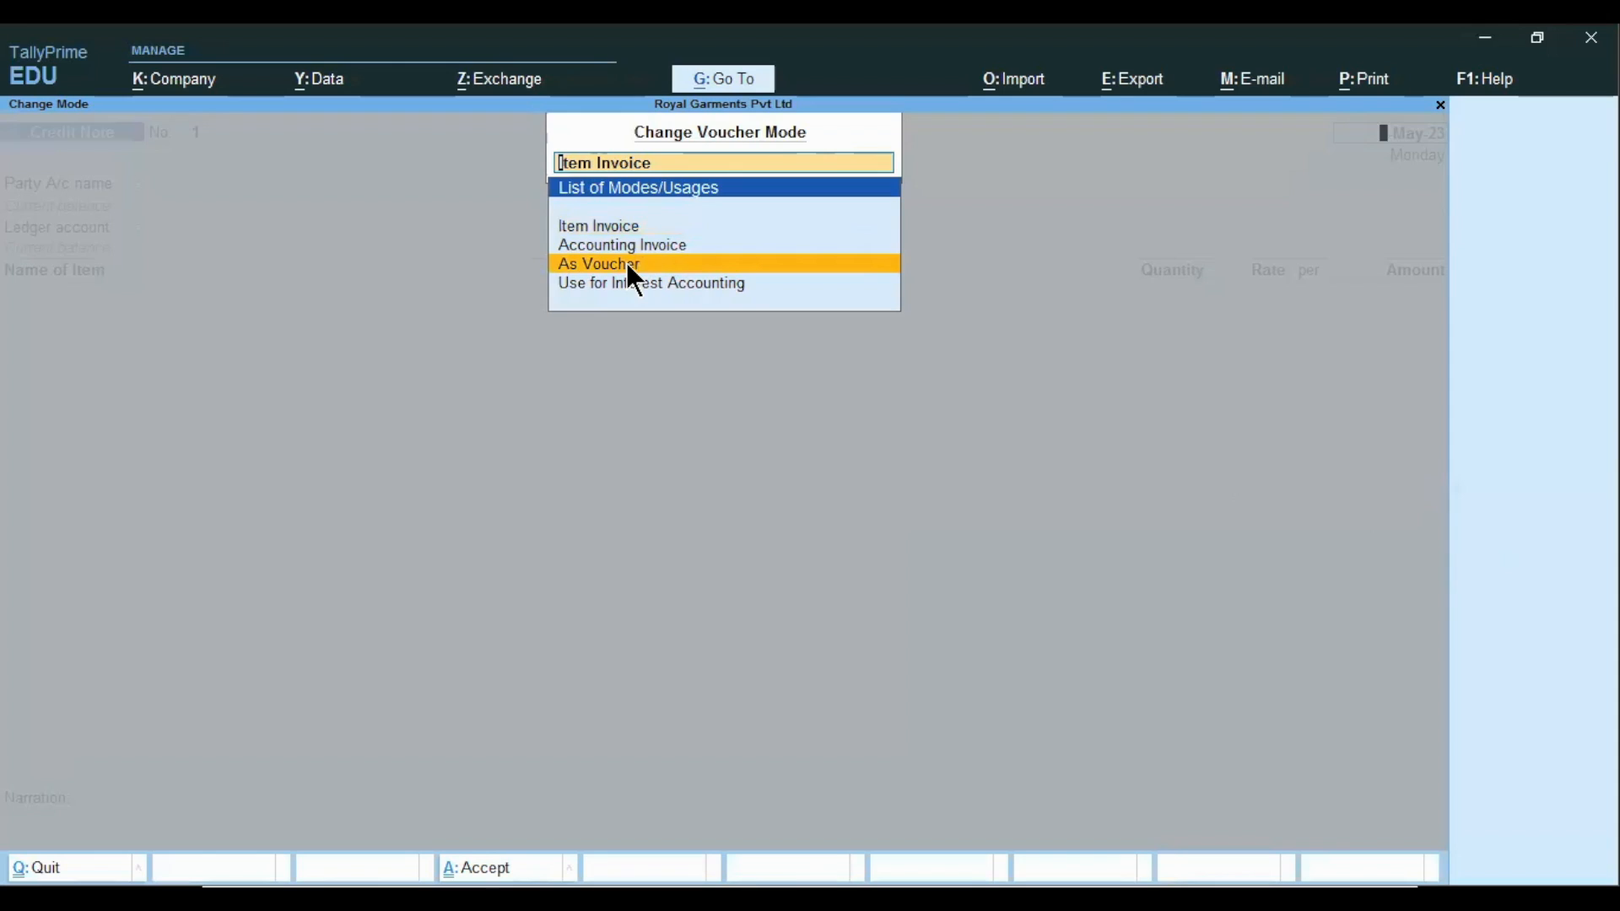
left_click(632, 266)
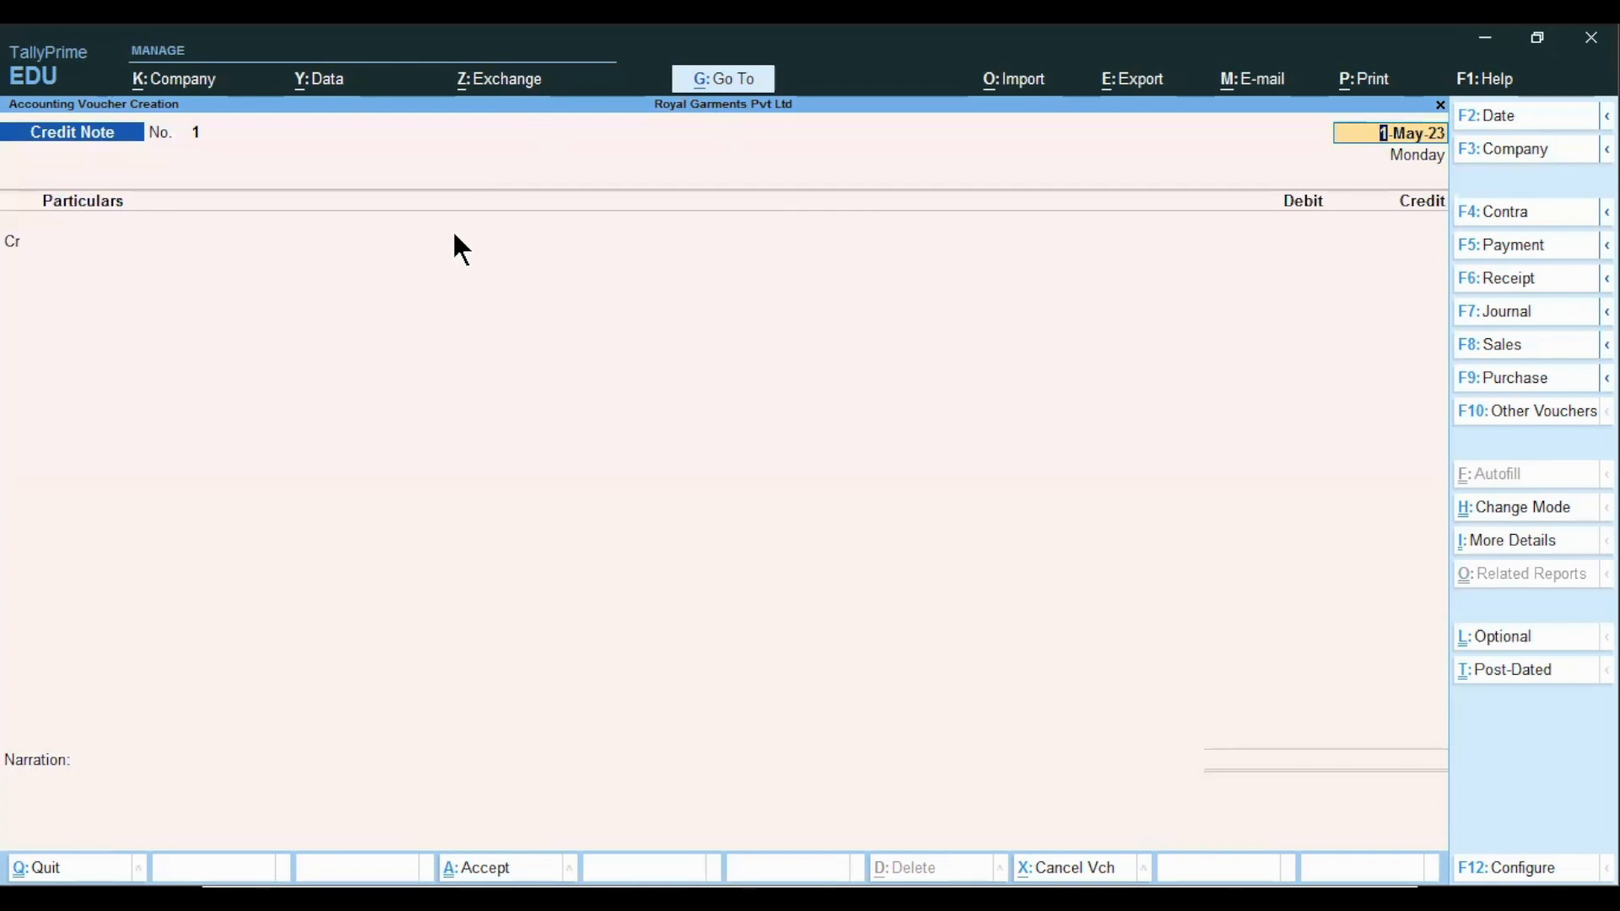
- Select Tata Consultancy P Ltd A/c as the credit party of the 1-May-23 credit note, accepting blank receipt details and default party details
key("ctrl")
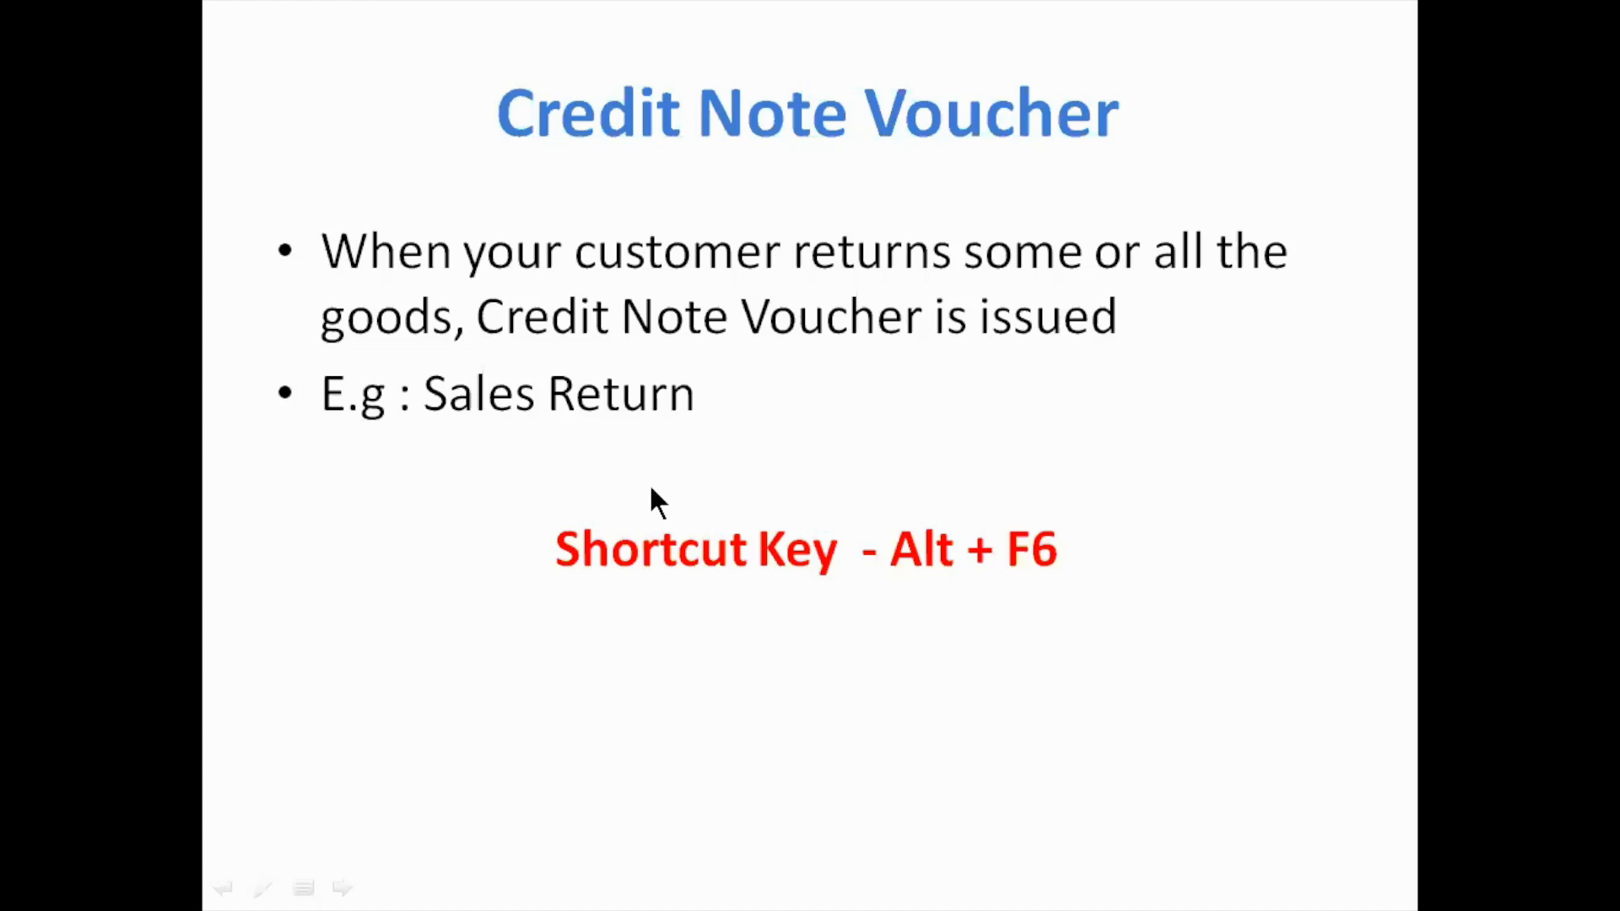
left_click(656, 499)
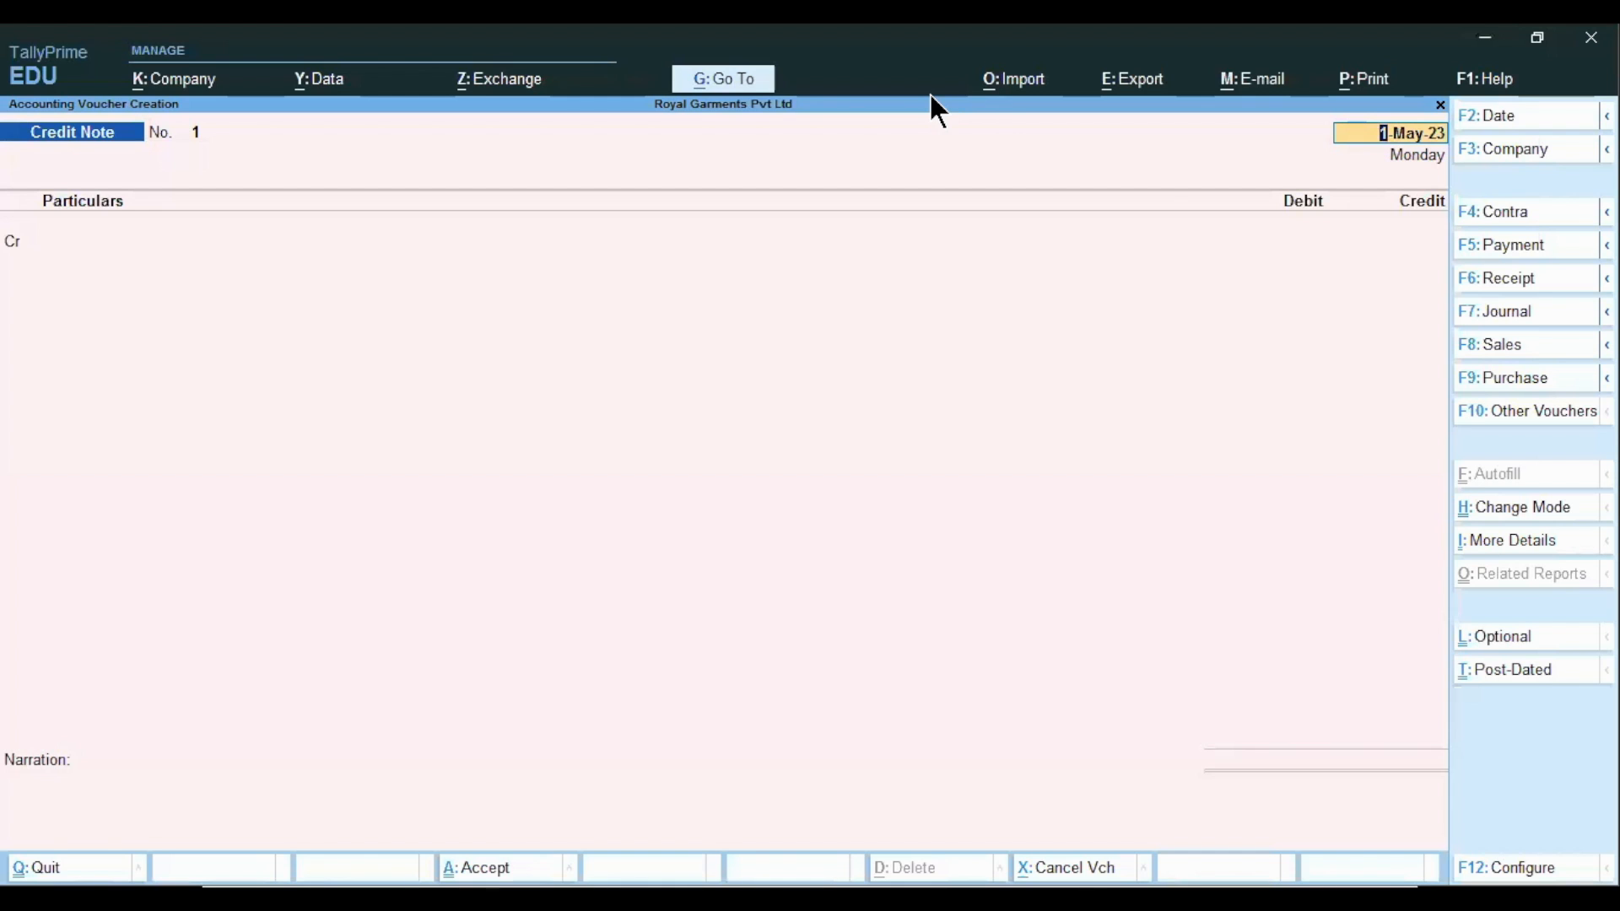
key("Return")
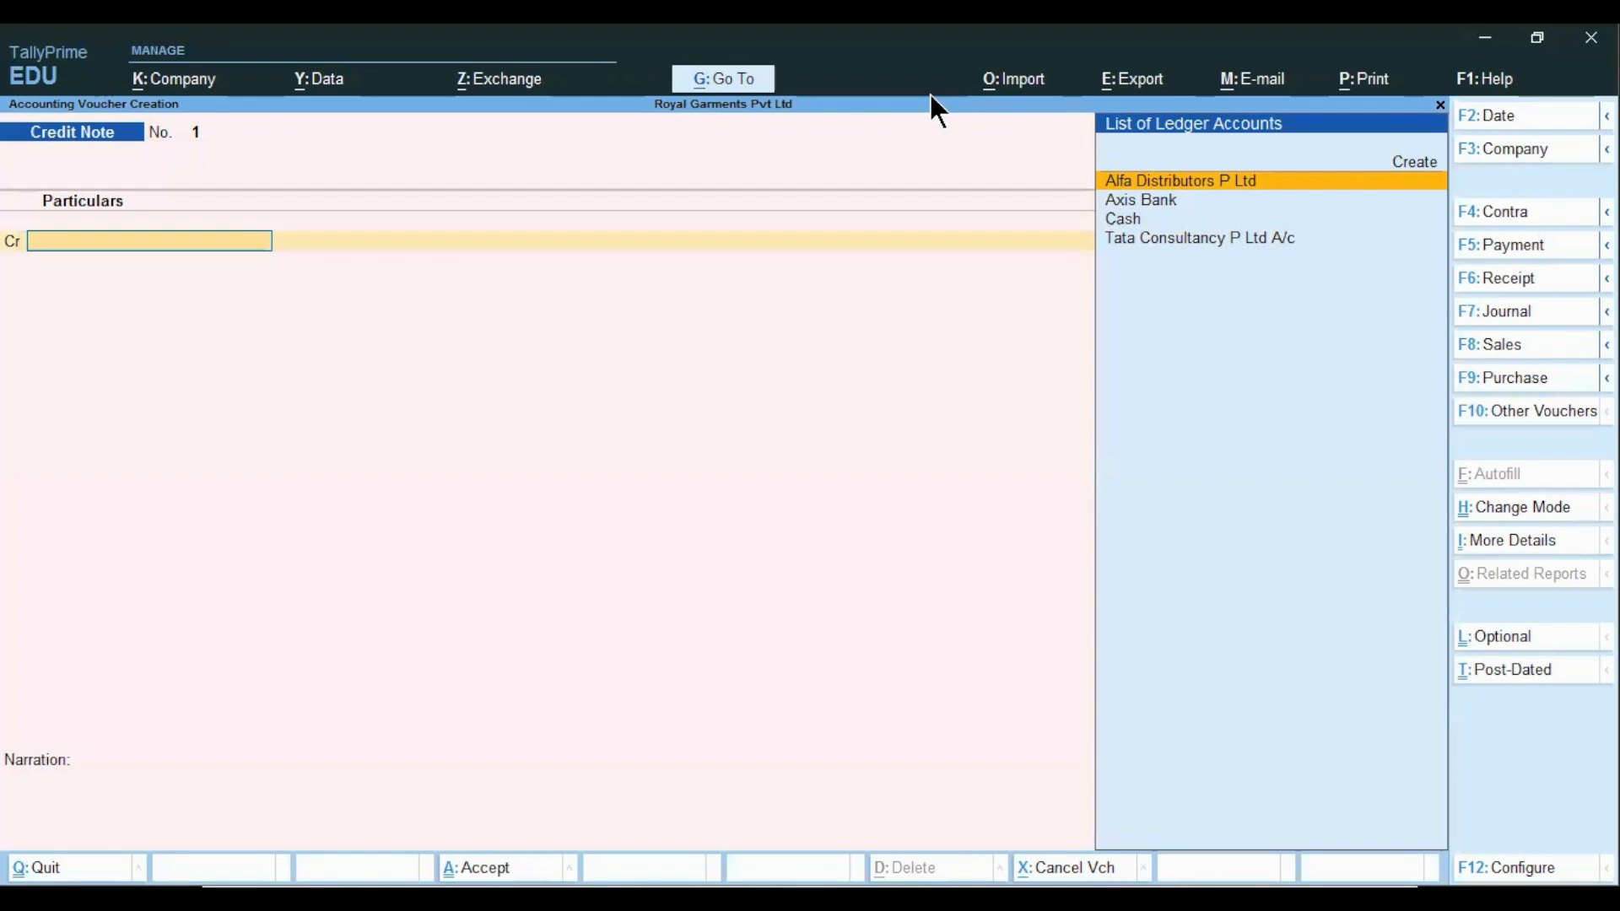
key("Down")
key("Down")
key("Down")
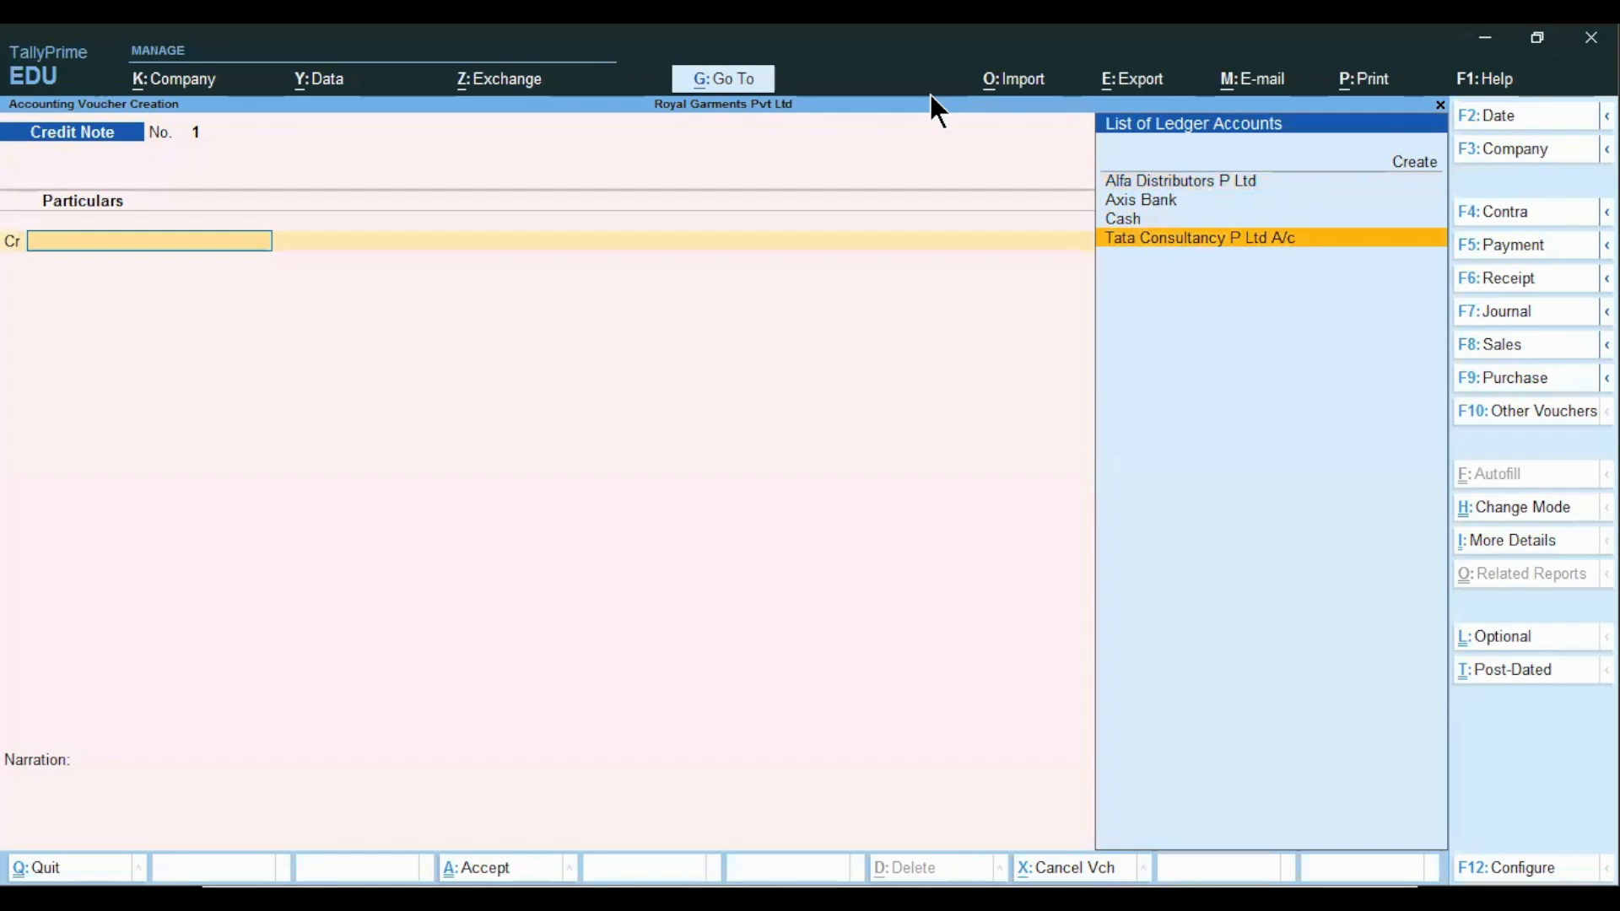
key("Return")
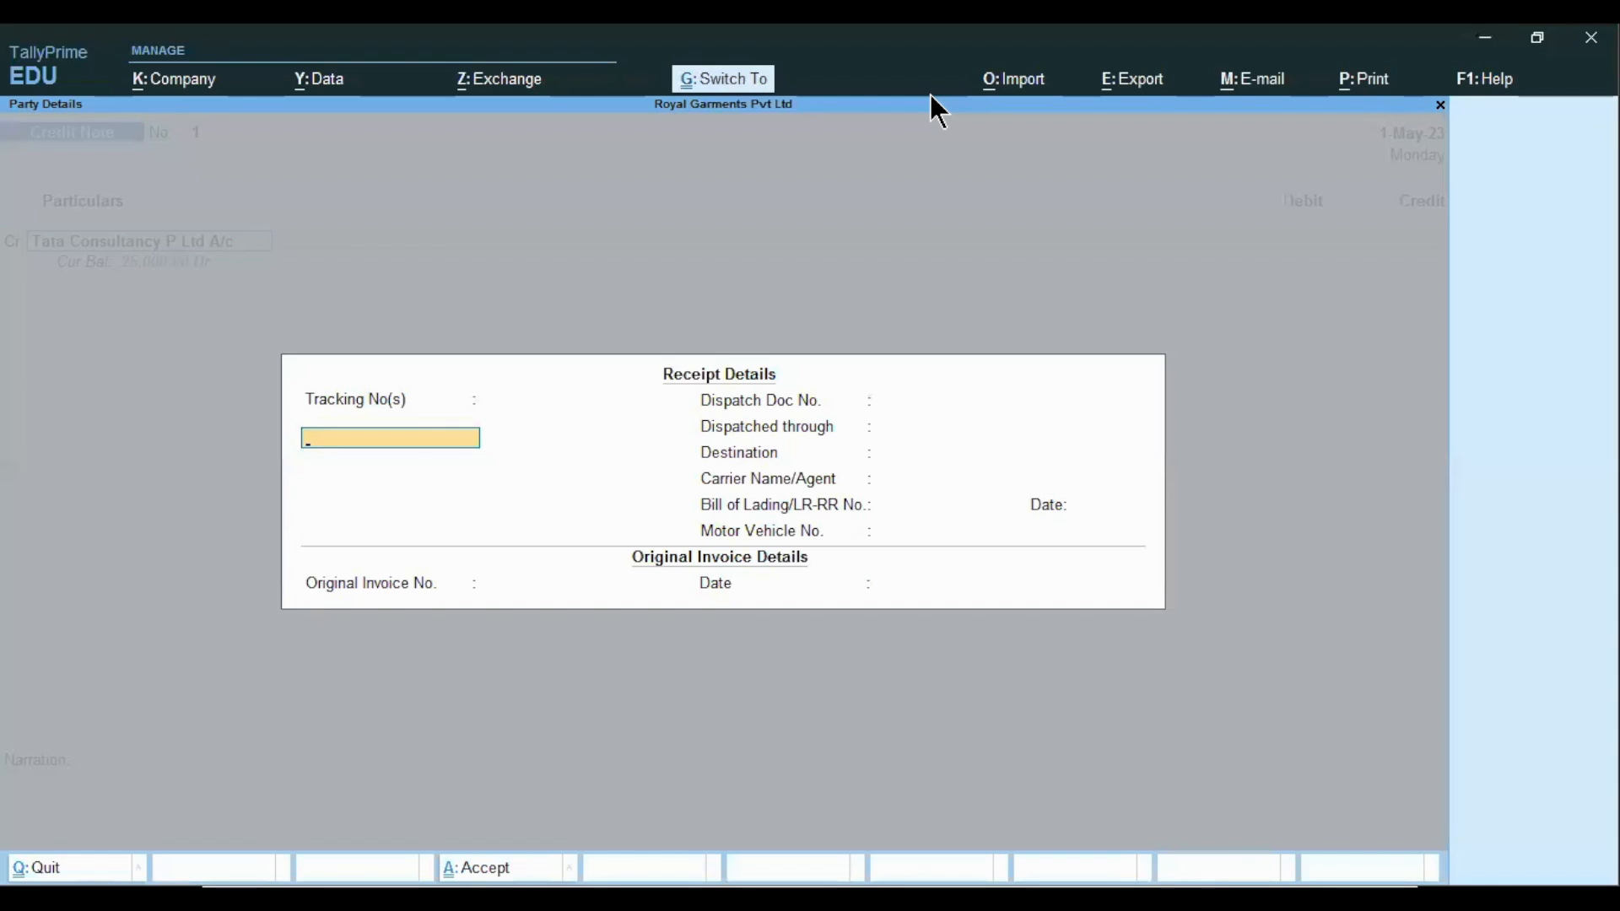
key("ctrl+a")
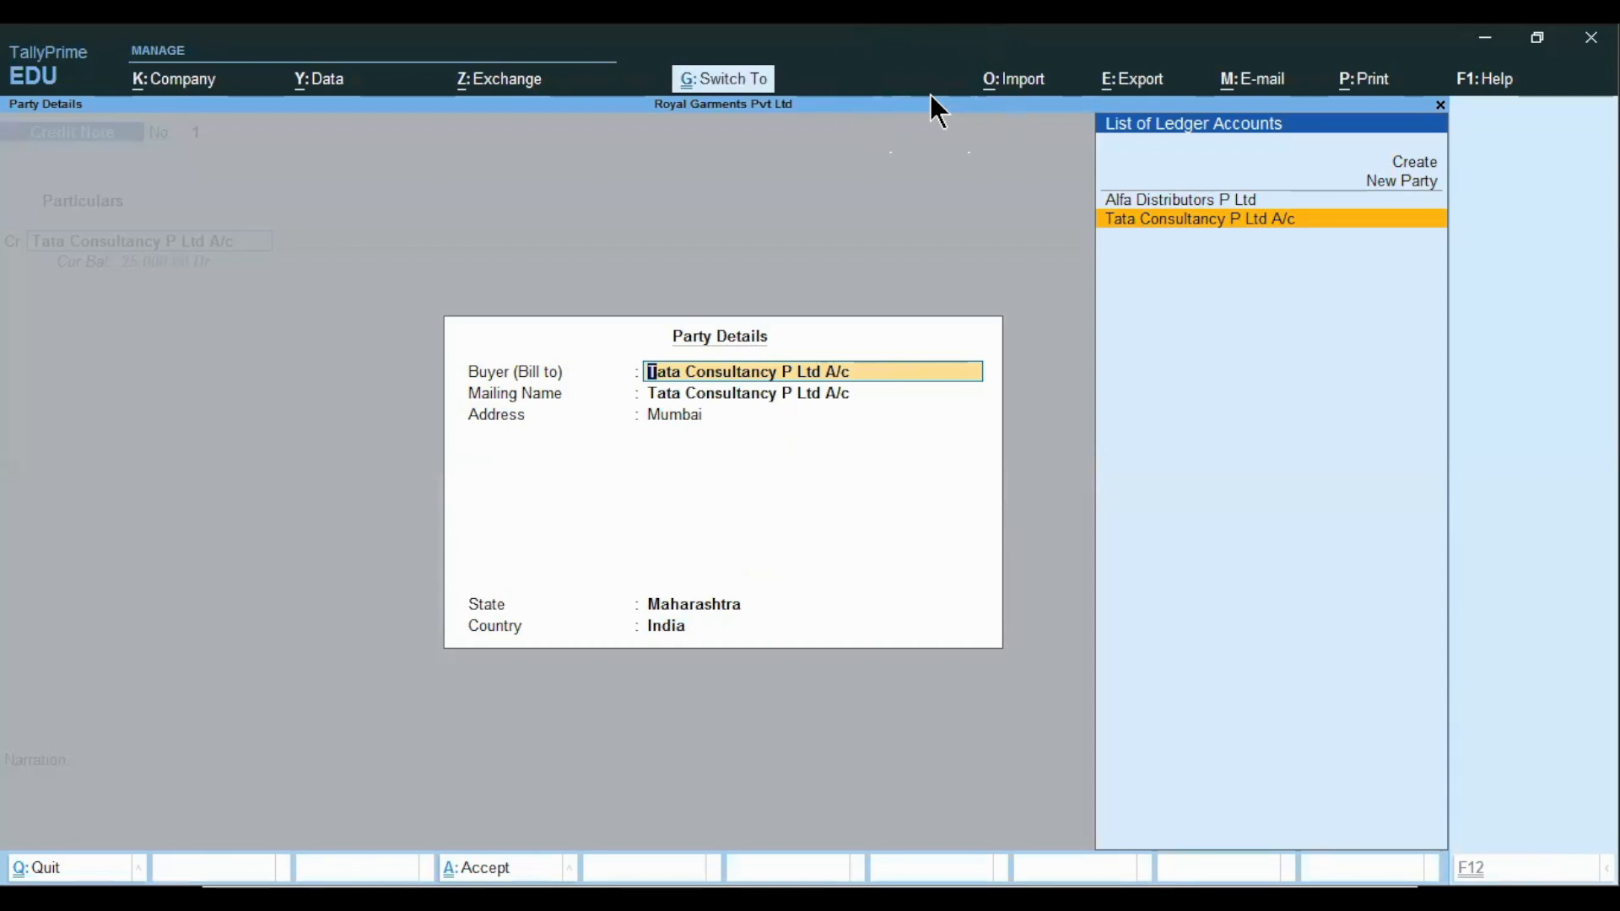
key("ctrl+a")
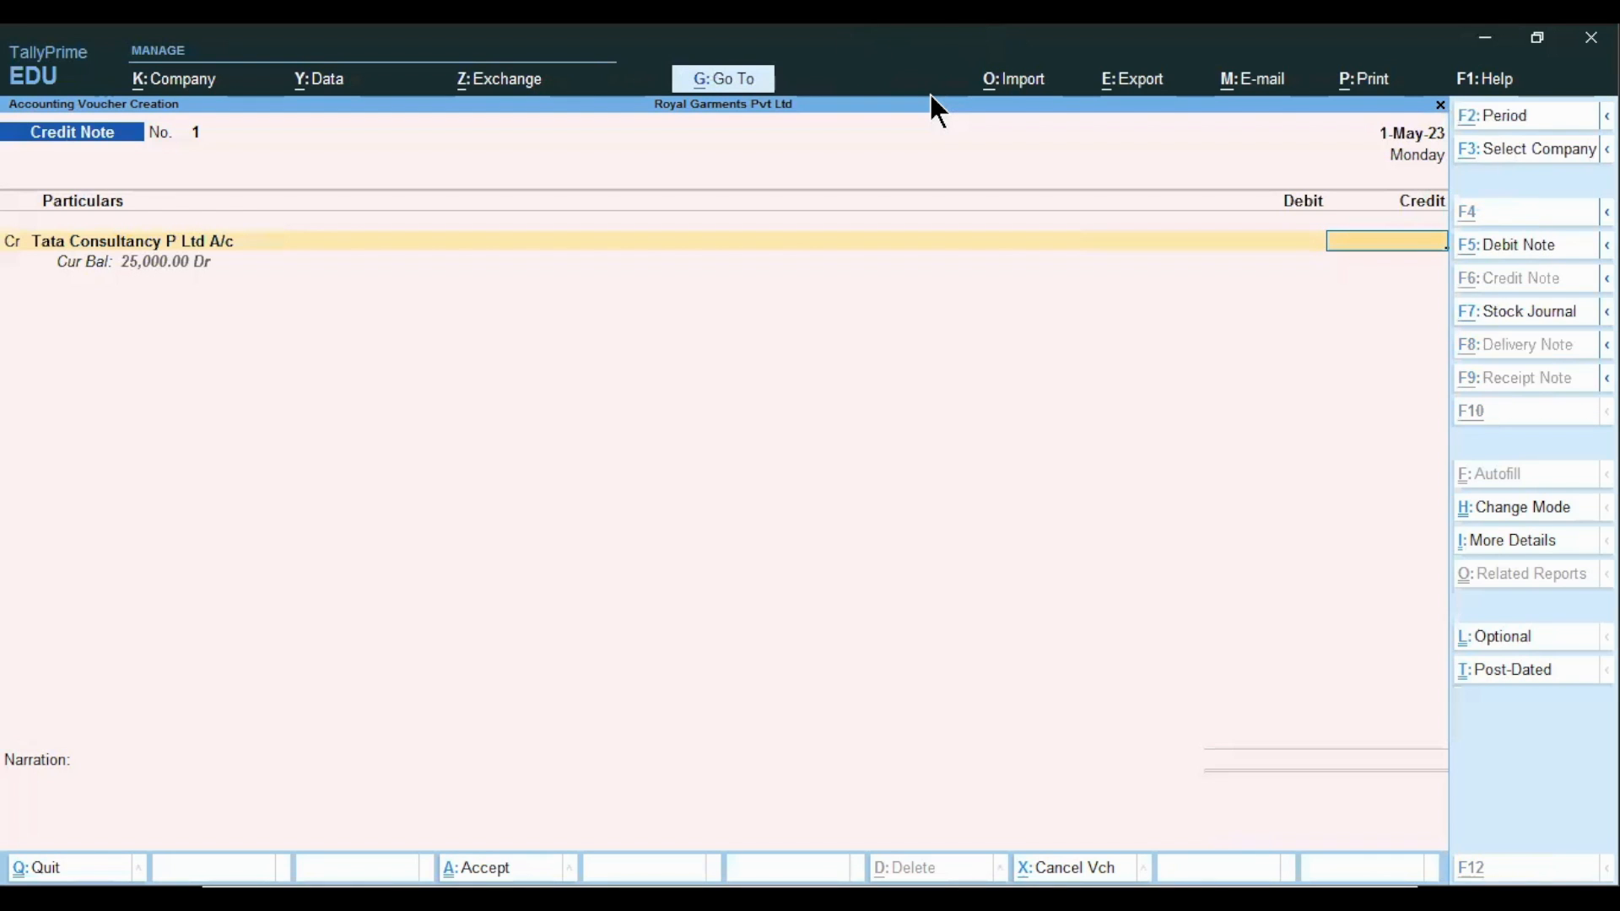
- Credit Tata Consultancy P Ltd A/c with 2500, adjusted as Agst Ref against the pending bill Bill-1
key("ctrl+a")
type("2500")
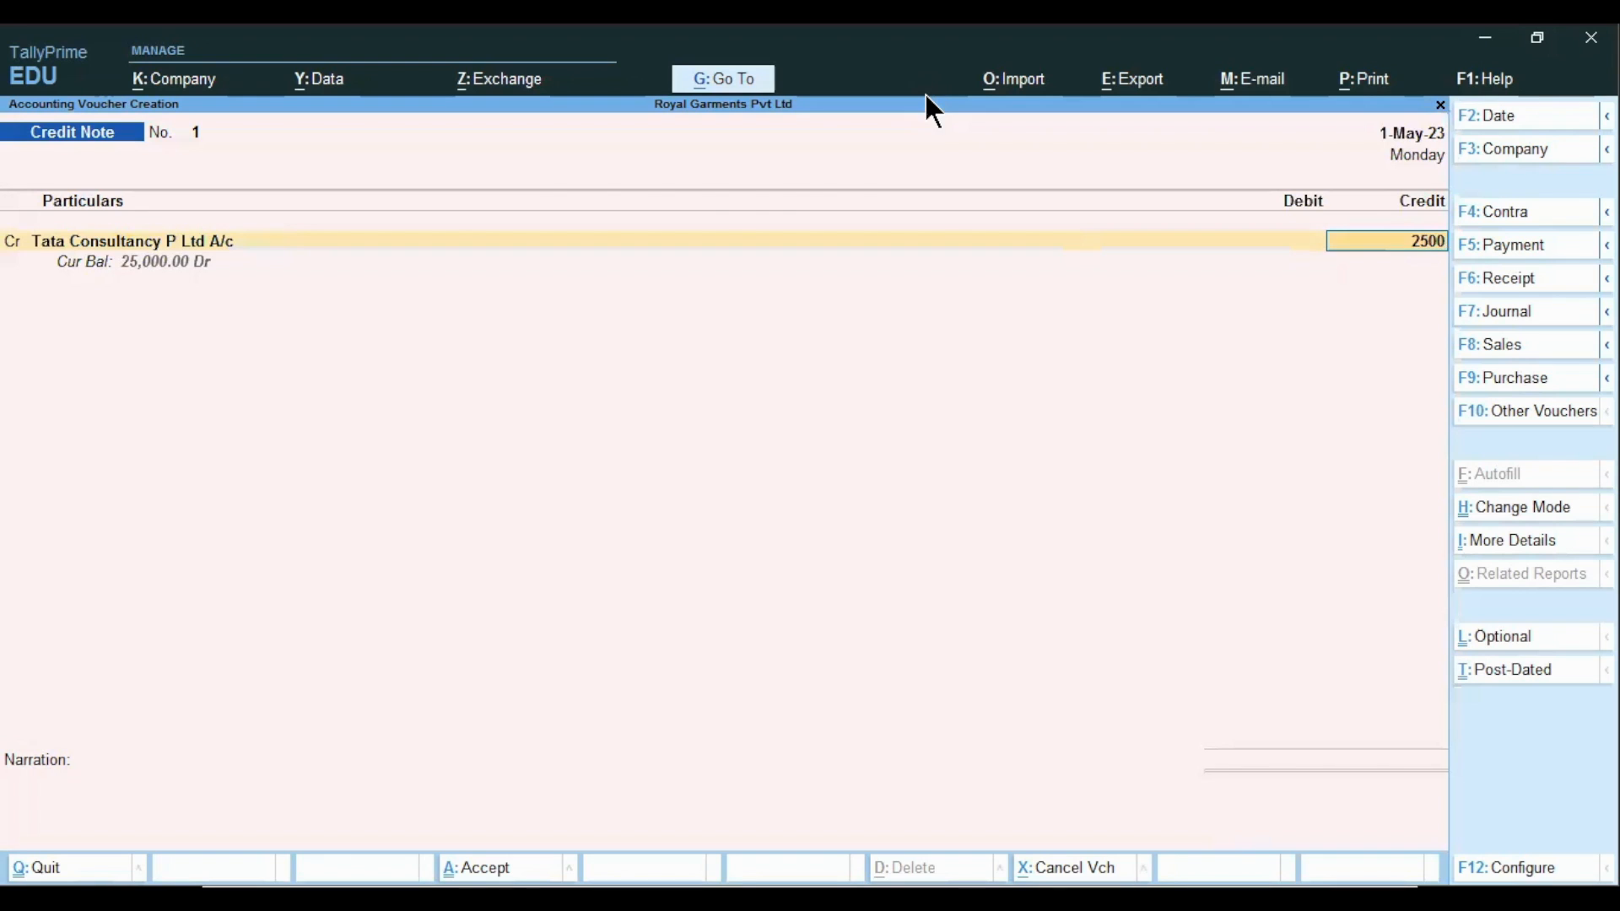
key("Return")
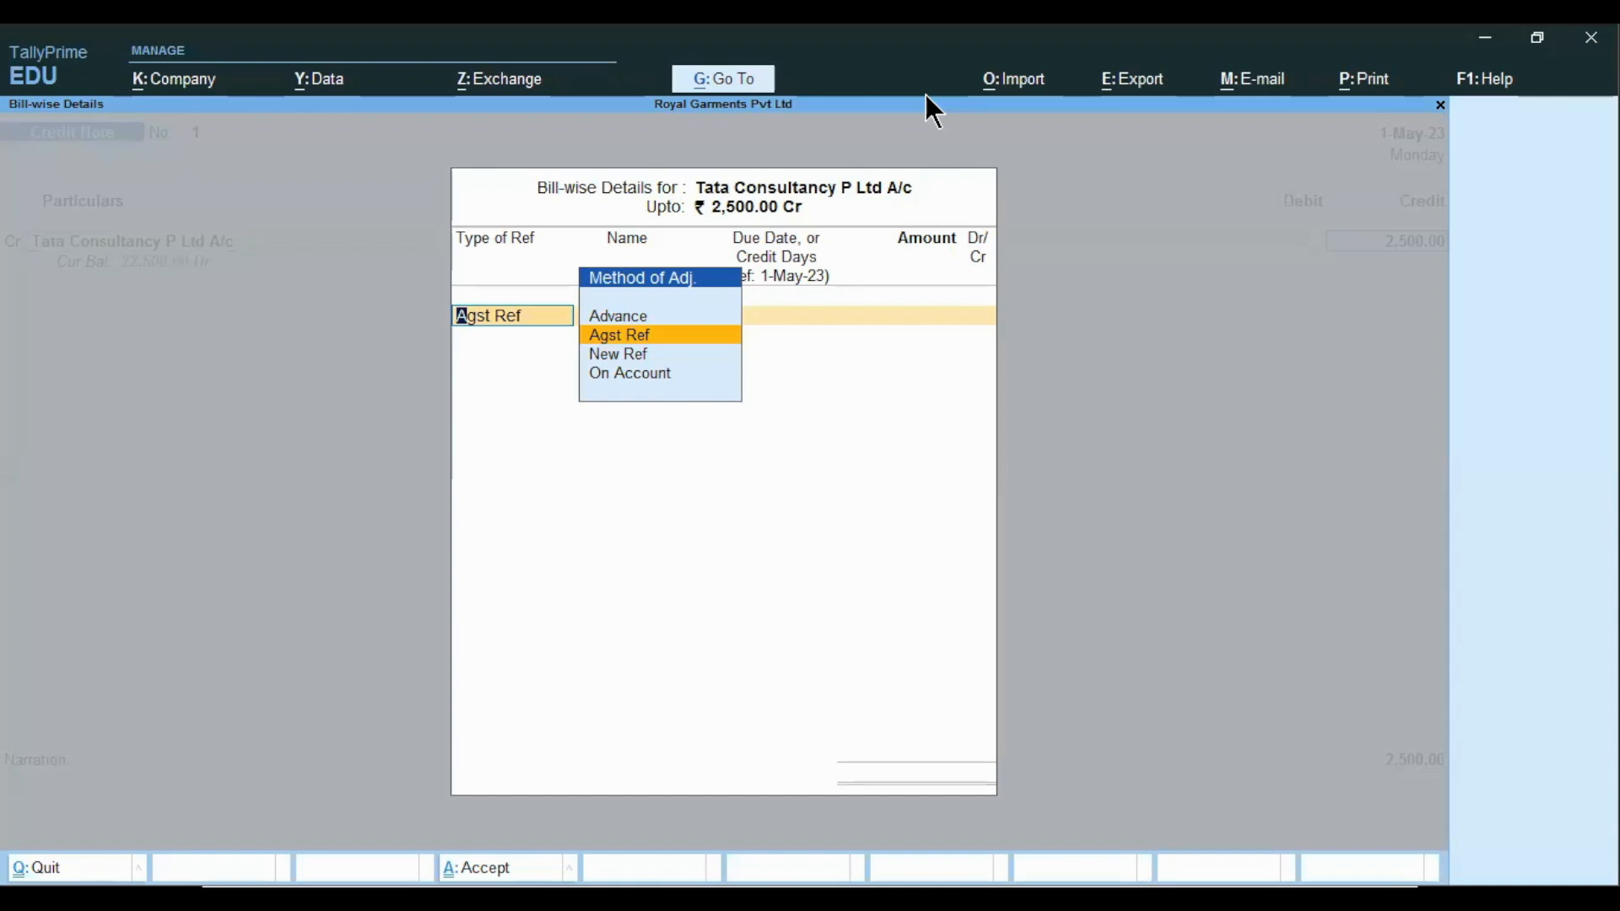
key("Return")
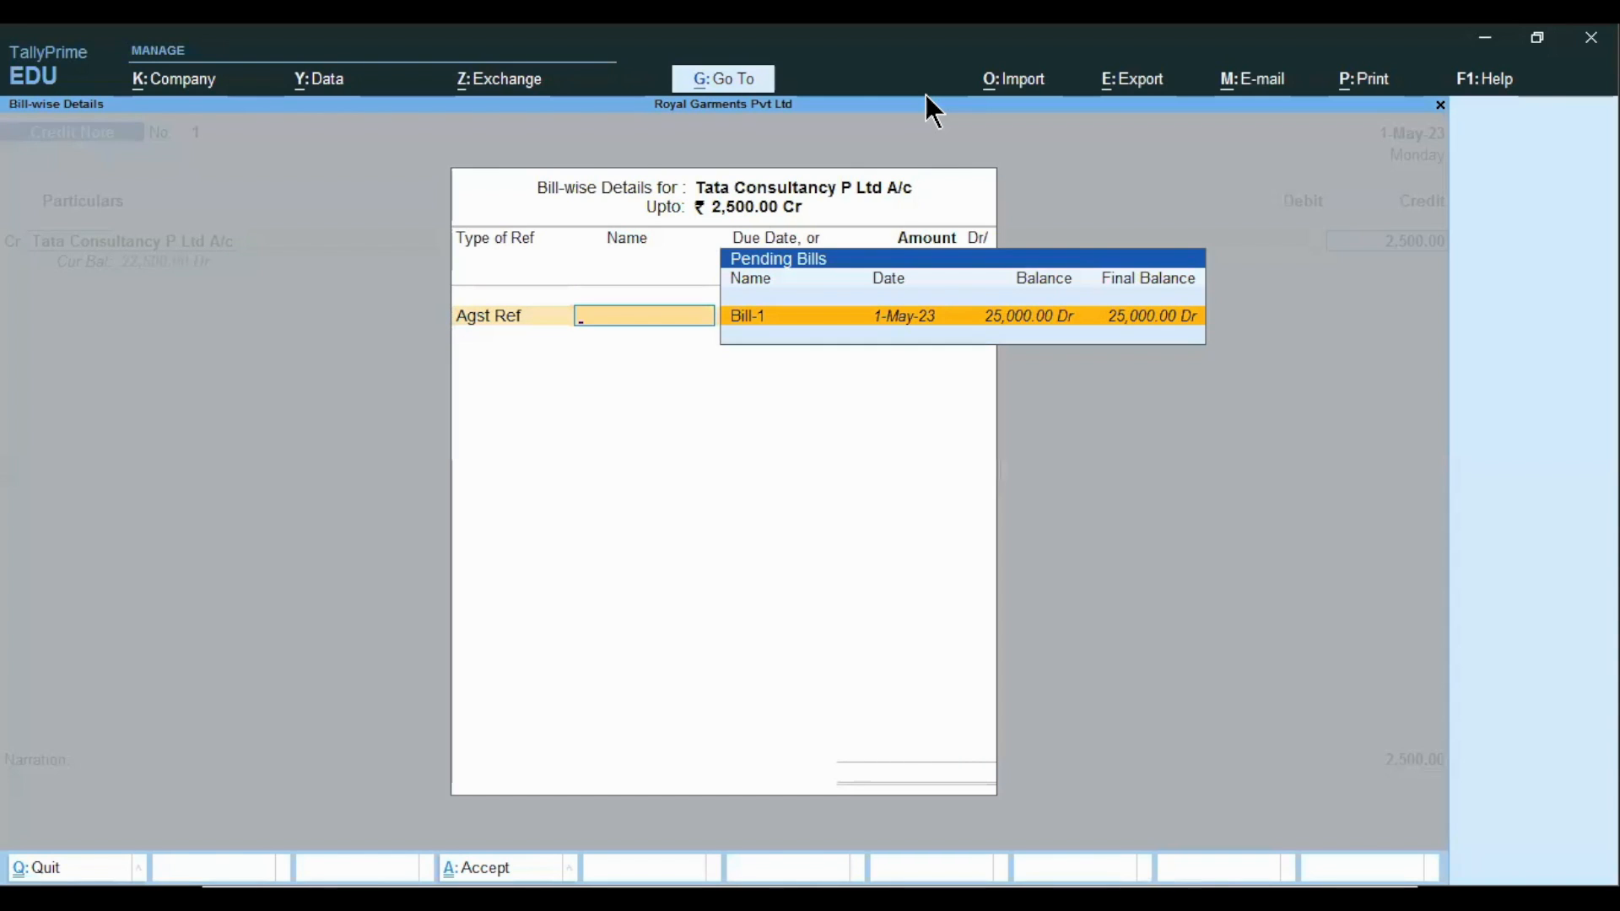
key("Return")
key("Return")
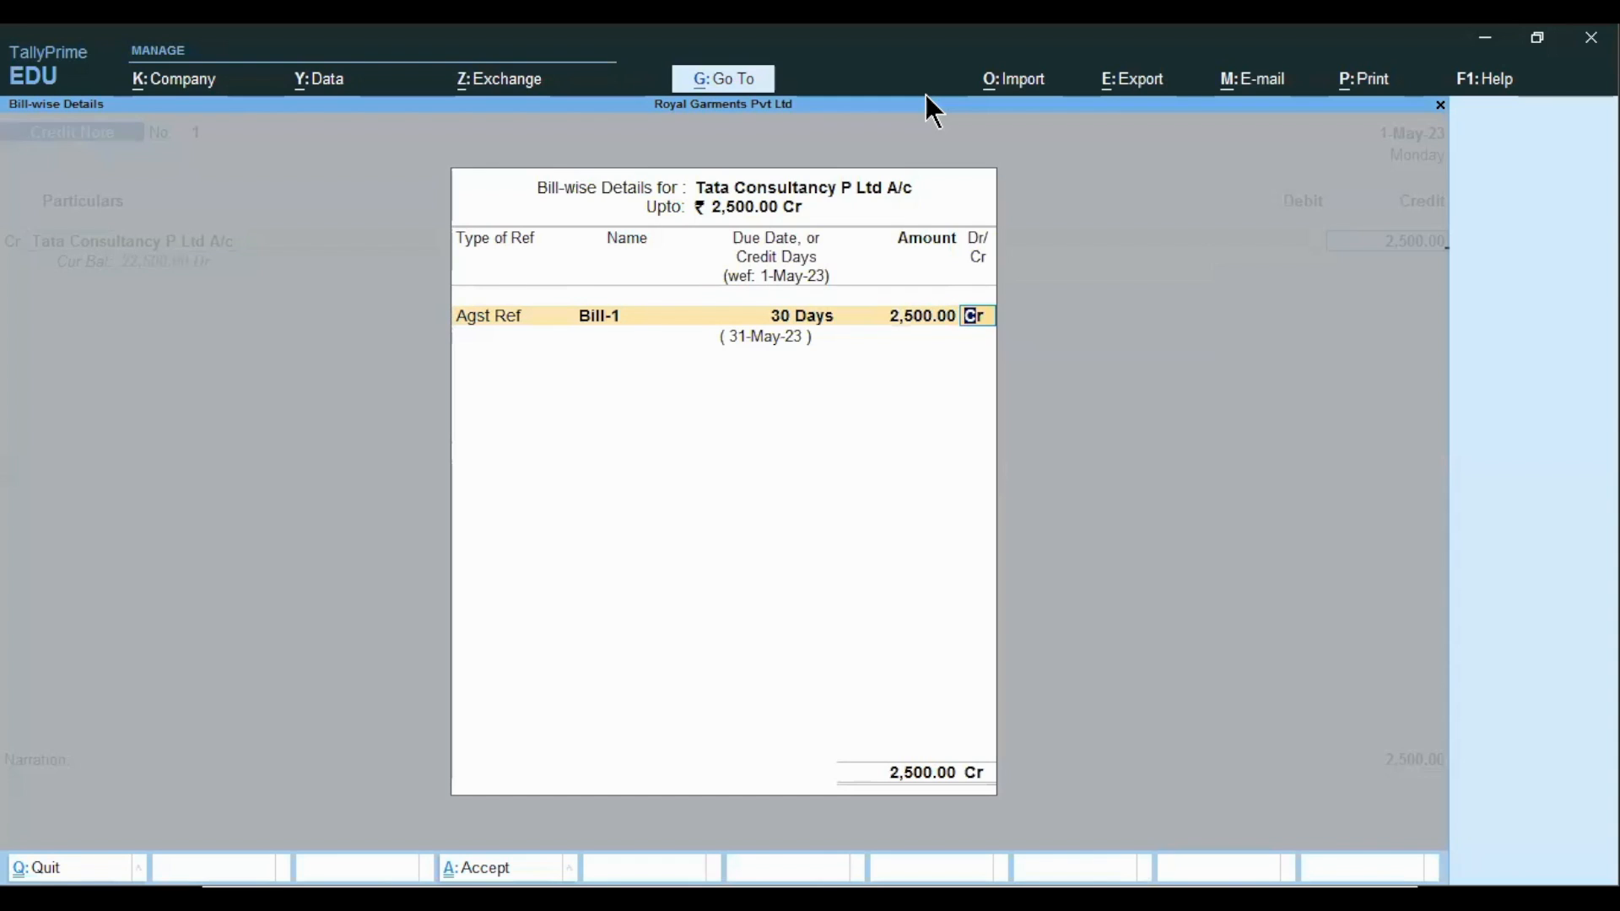
key("Return")
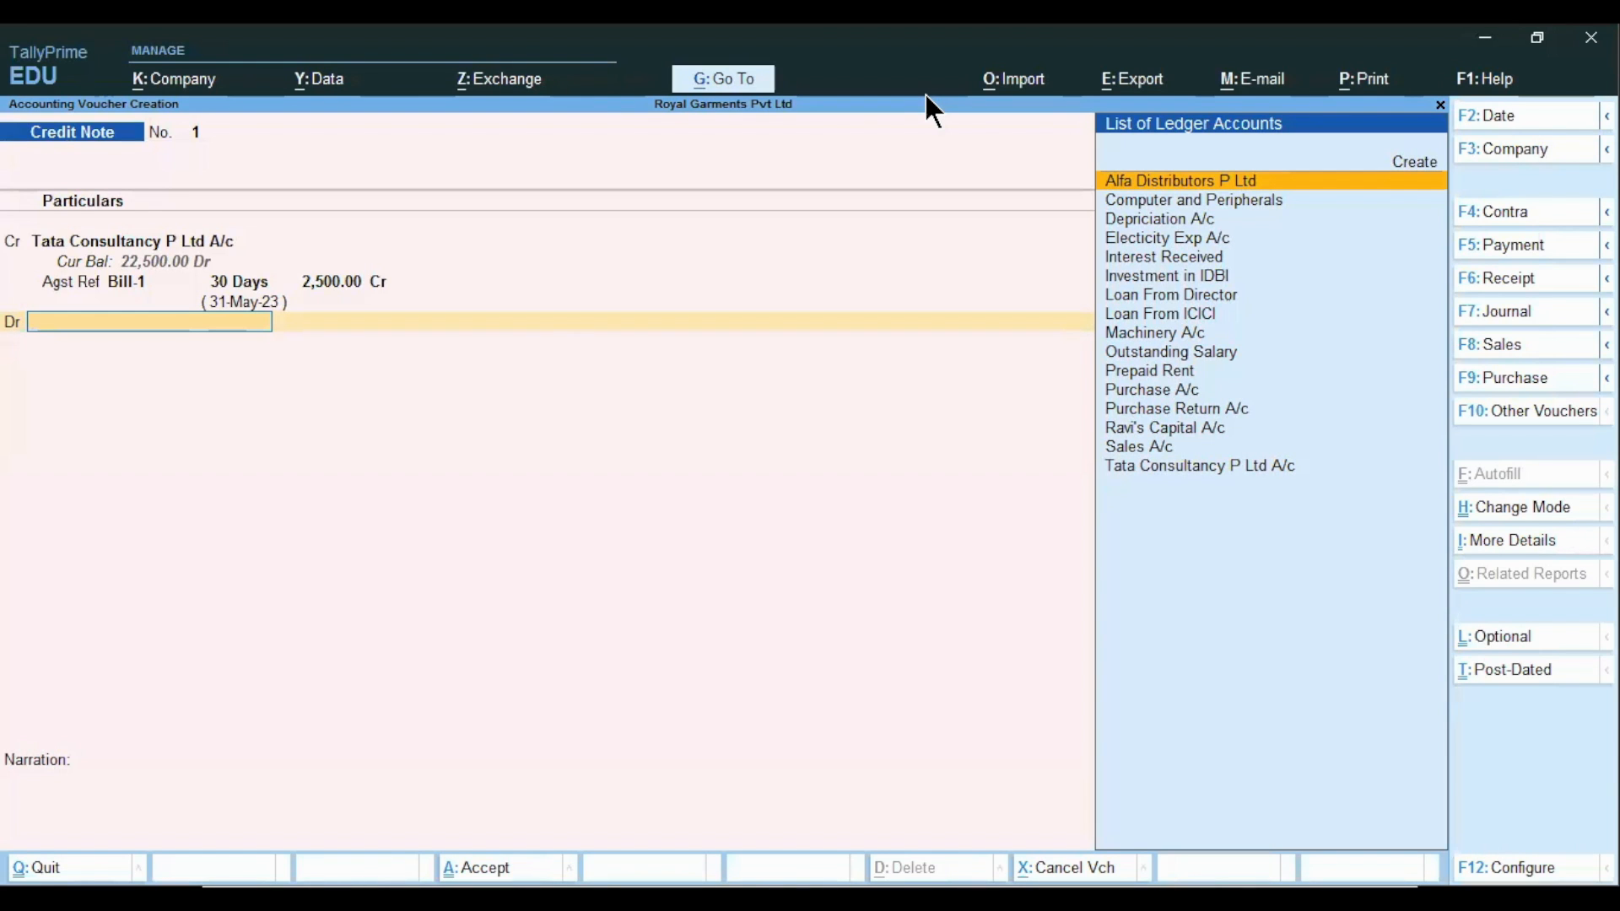
- Create the debit ledger Sales Return A/c under Sales Accounts and save it with its remaining default settings
key("Down")
key("Down")
key("Down")
key("Down")
key("Down")
key("Down")
key("Down")
key("Down")
key("Down")
key("Down")
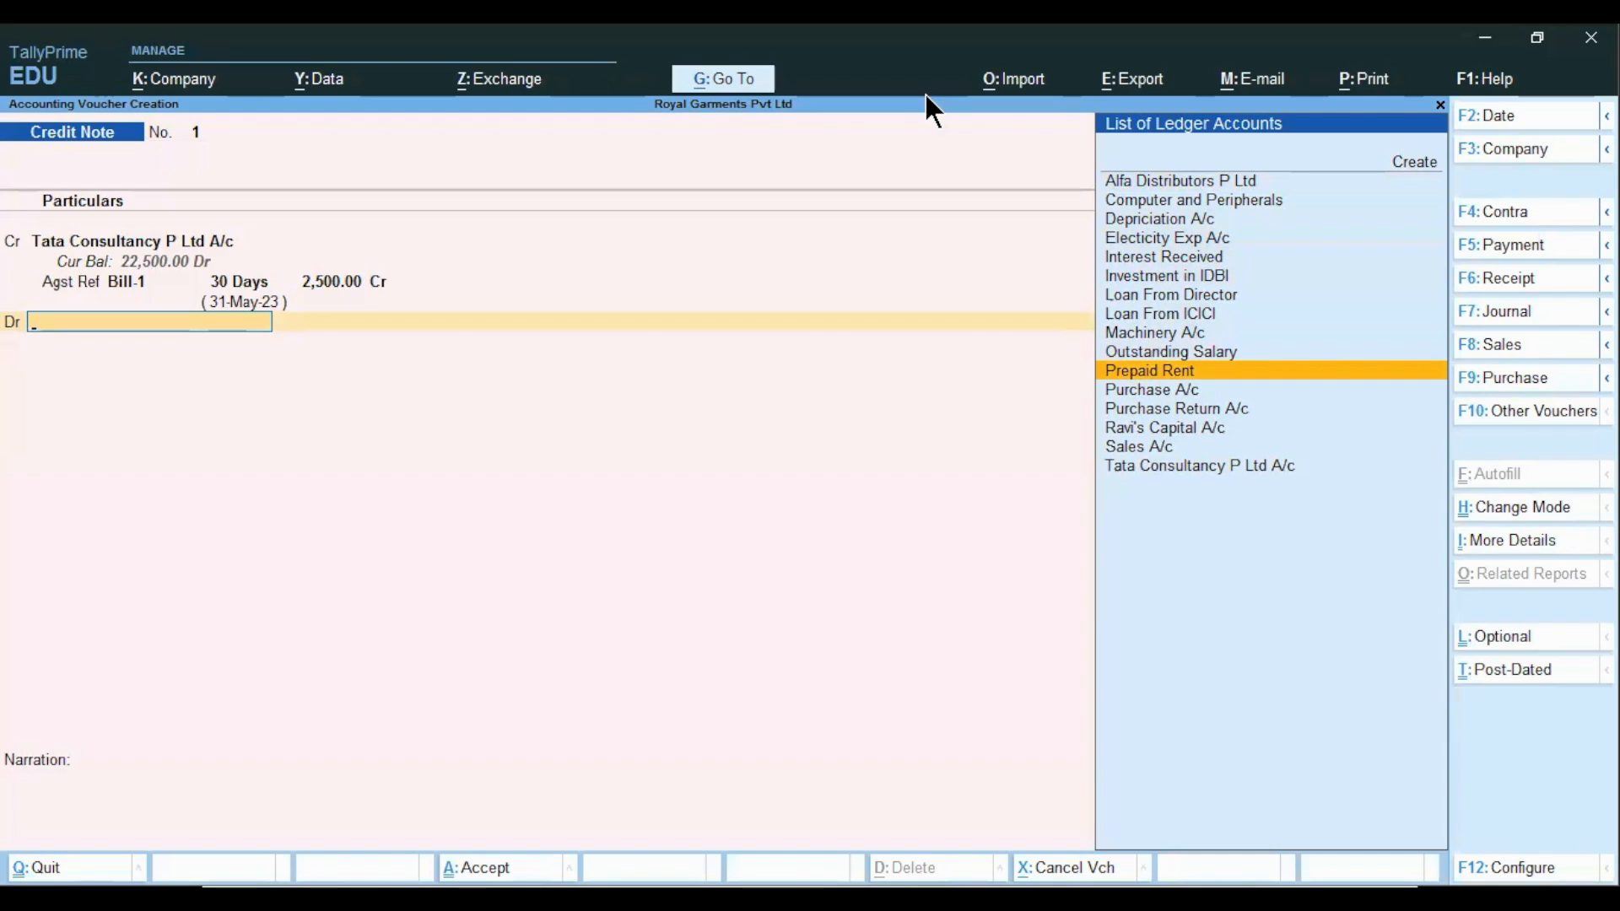
key("alt+c")
type("S")
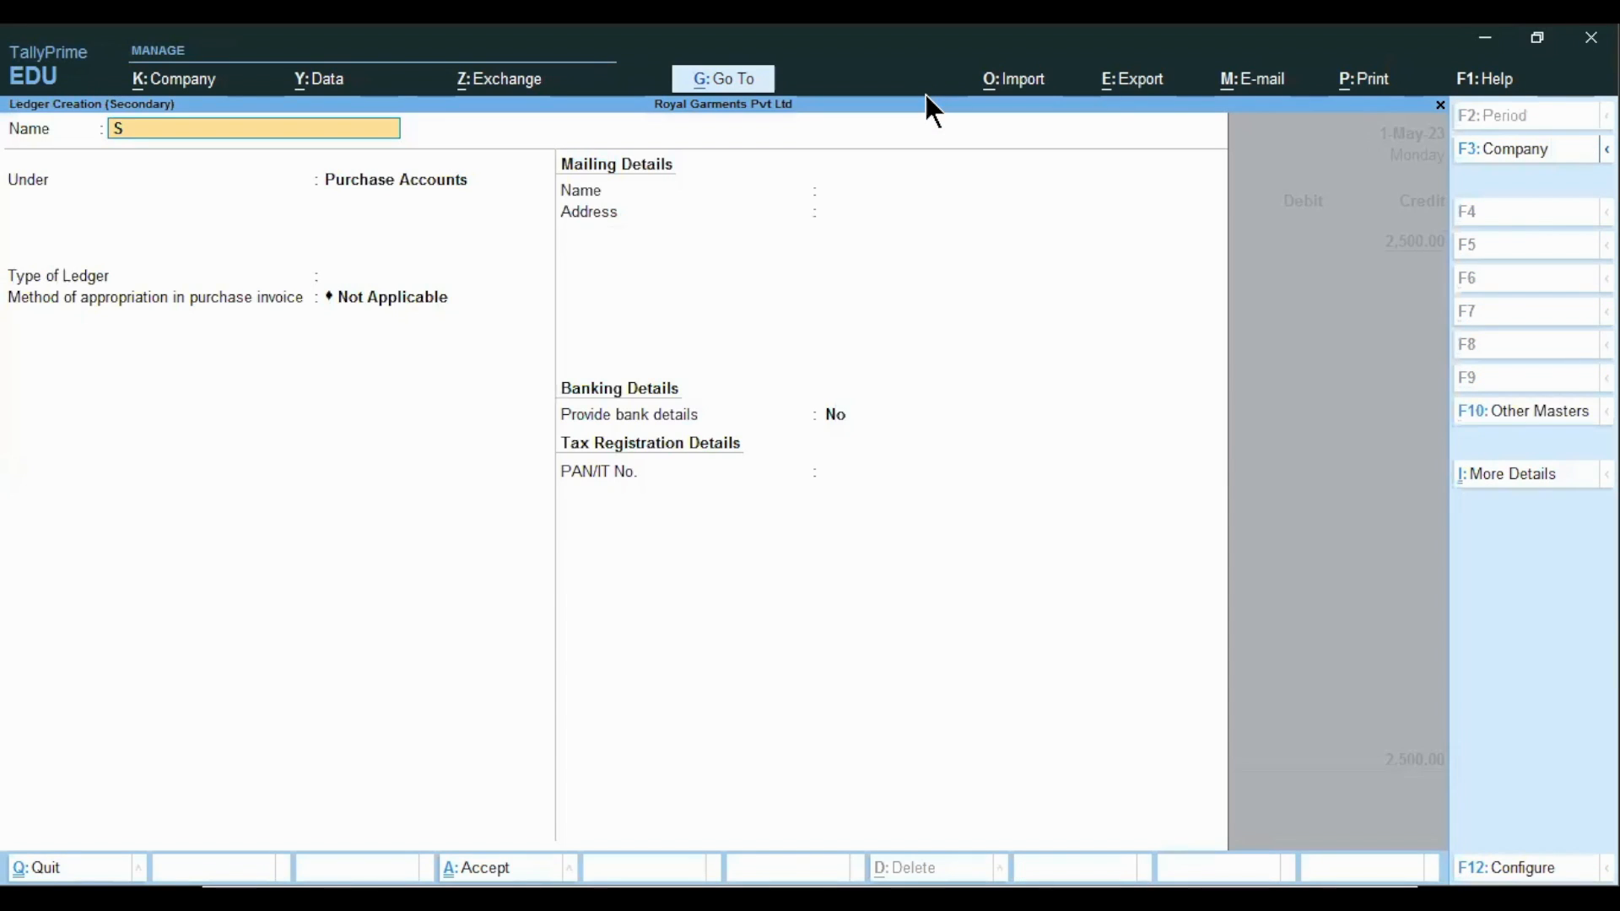
type("ales Return A/c")
key("Return")
type("Sale")
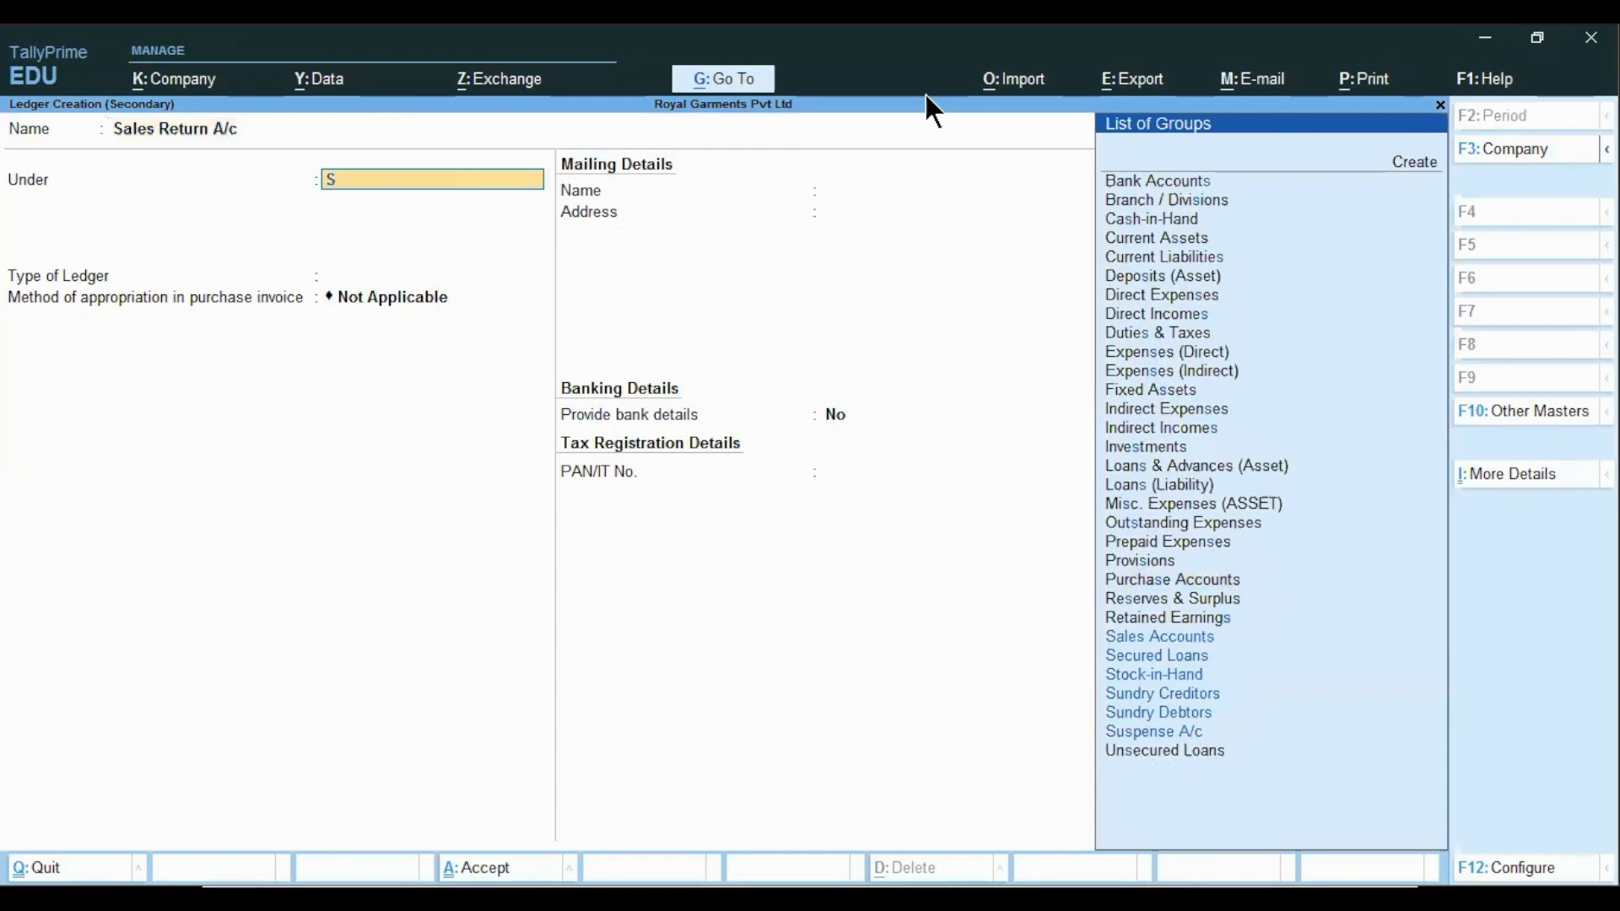
key("Return")
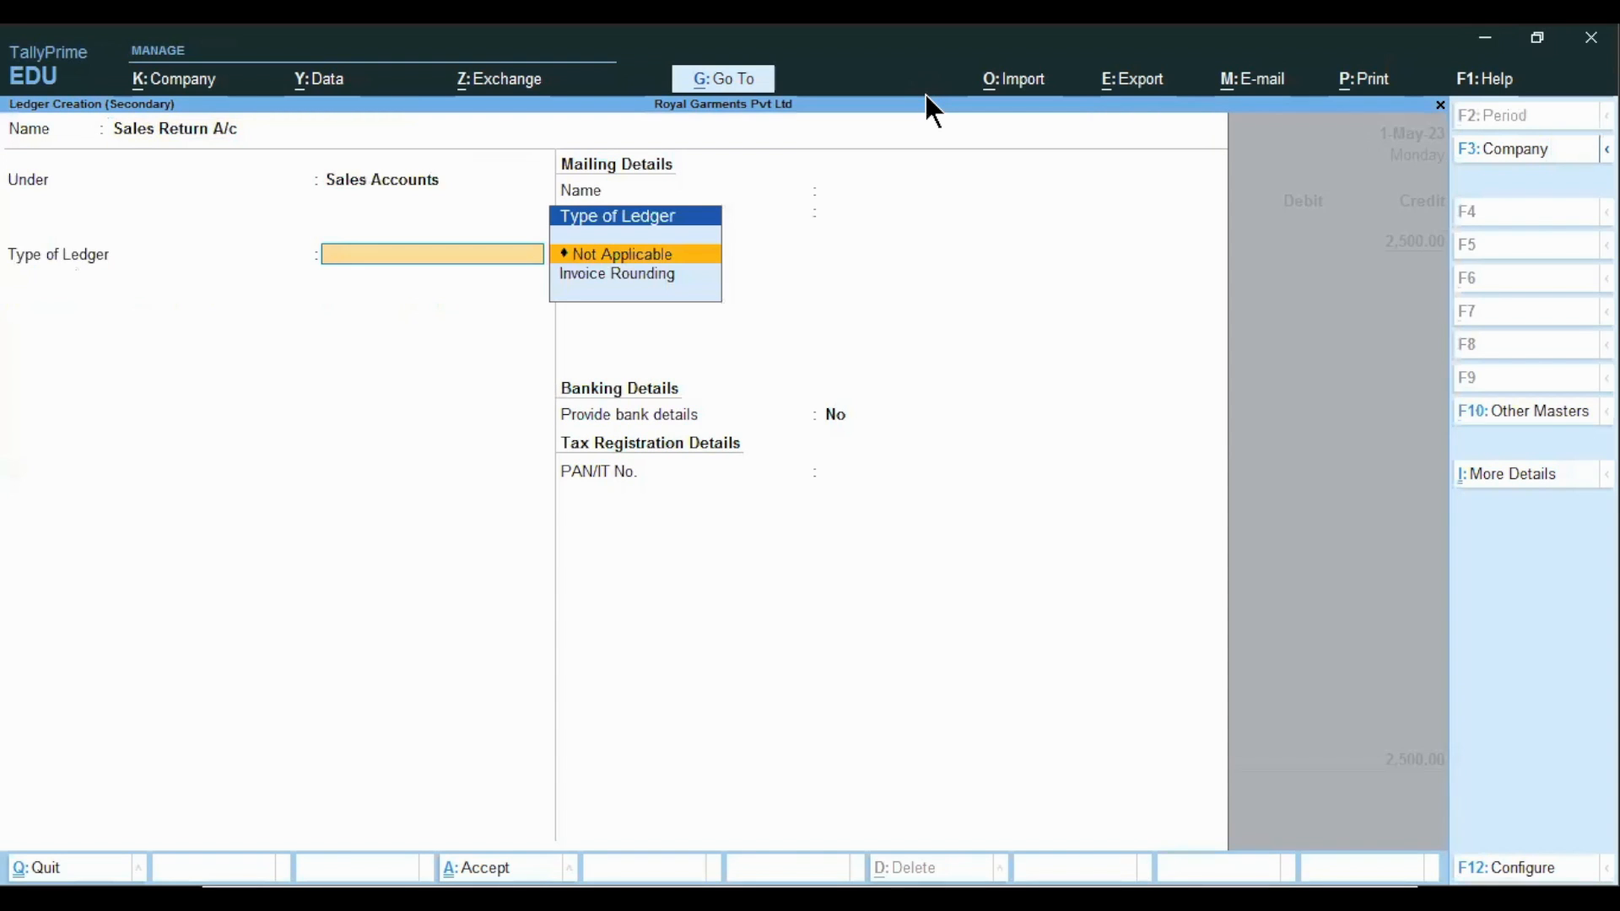
key("ctrl")
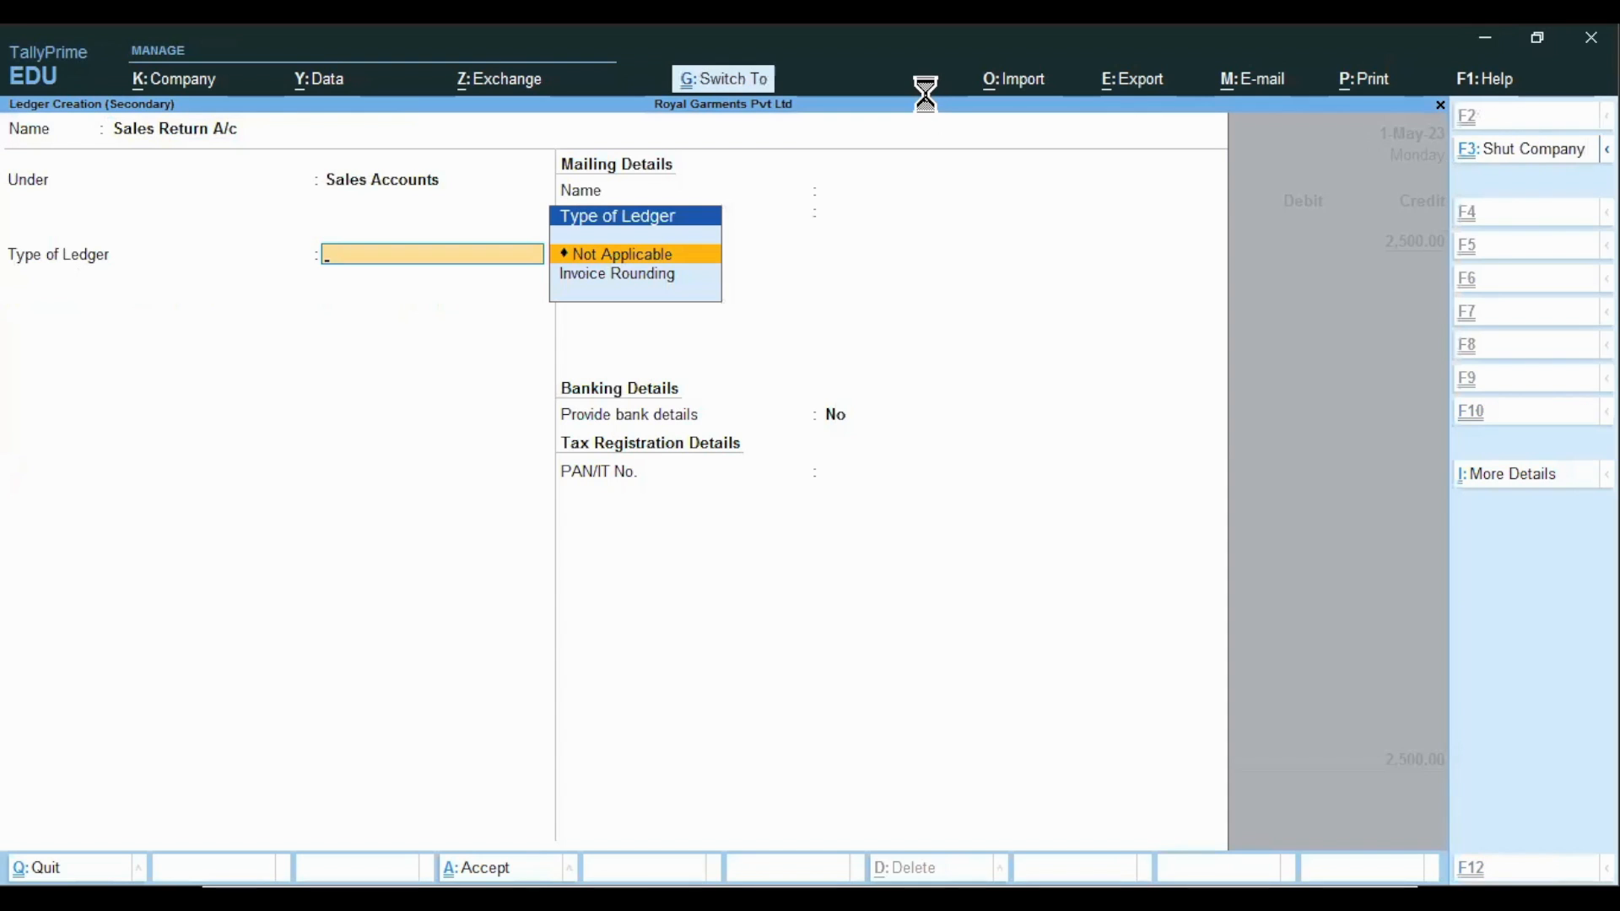
key("ctrl+a")
key("Return")
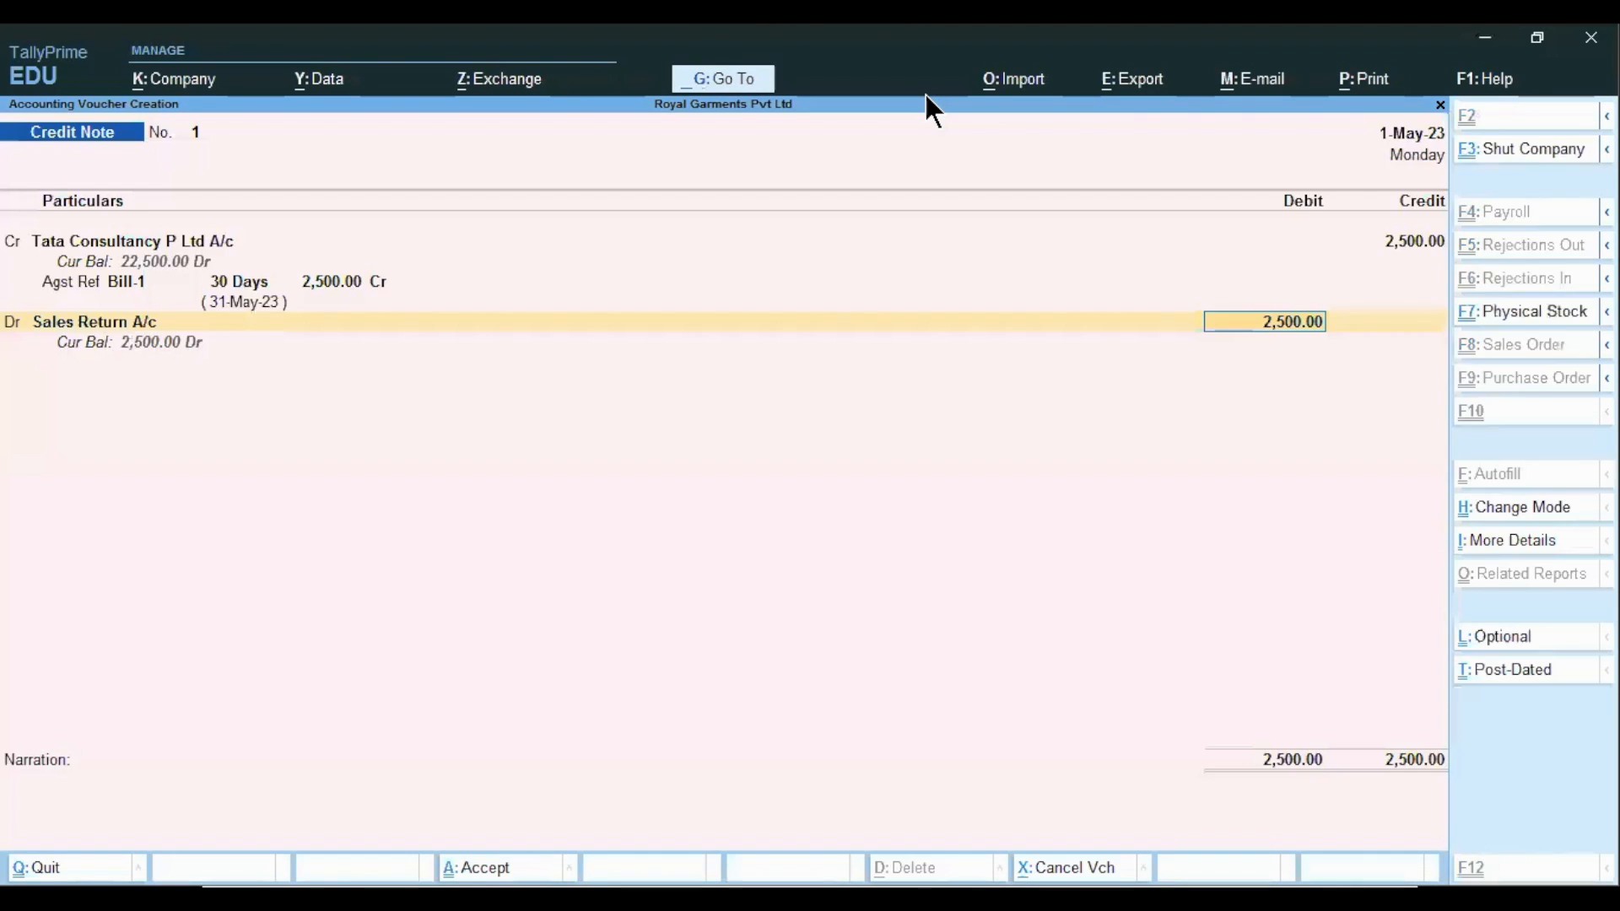
- Accept the 2,500 debit, enter the narration "being goods returned by the debtor" and save the credit note
key("Return")
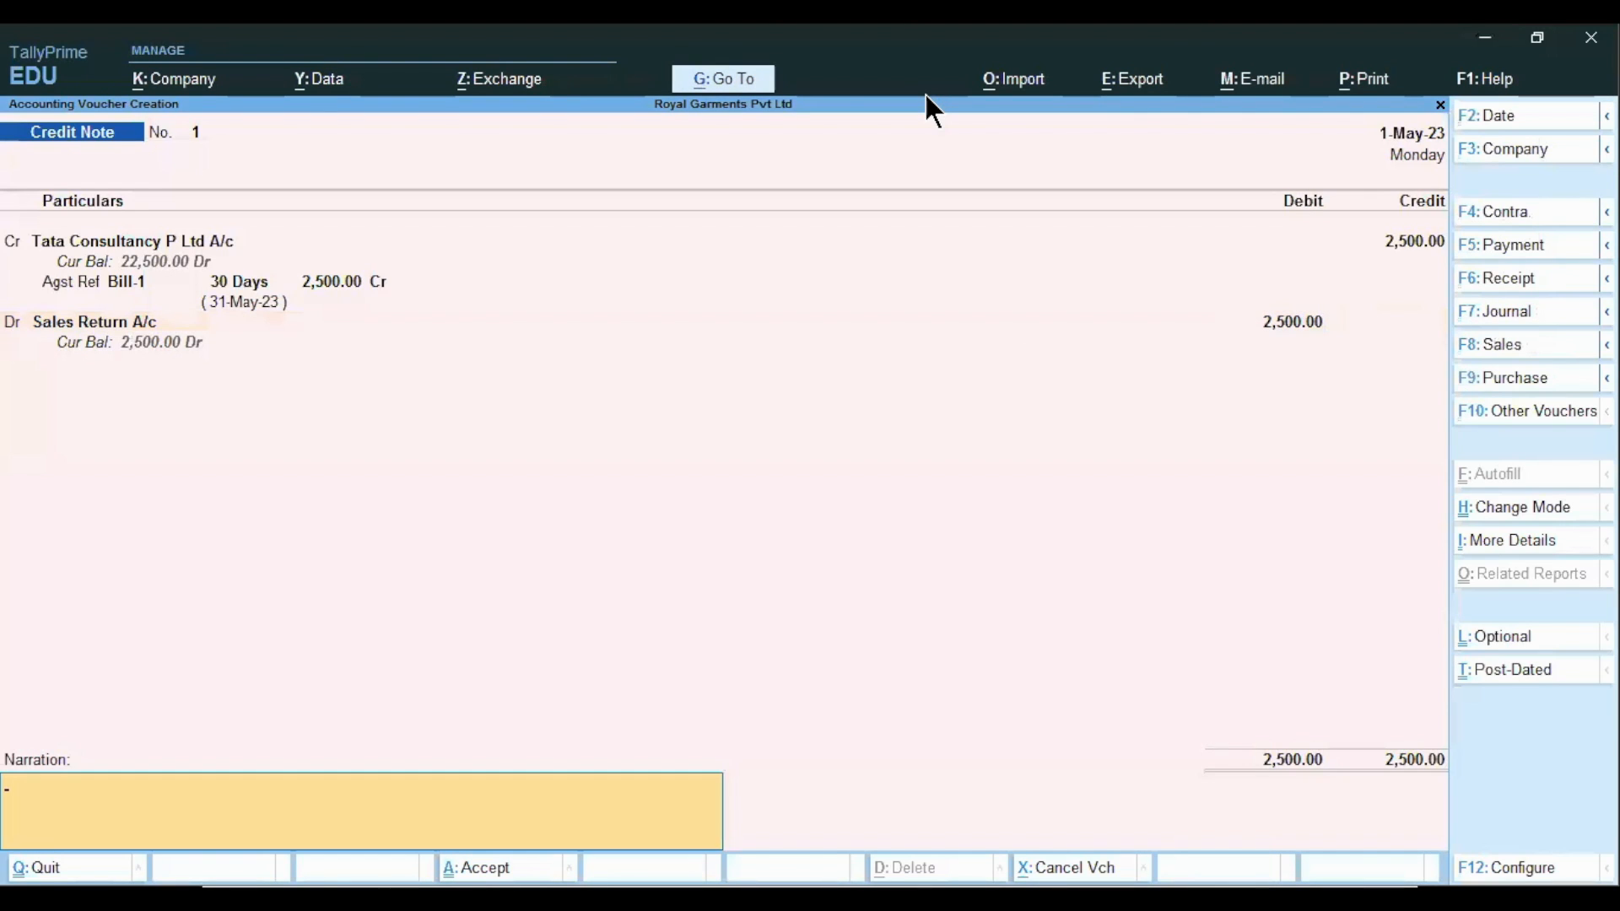
type("being goods returned by the debtor")
key("Return")
key("Return")
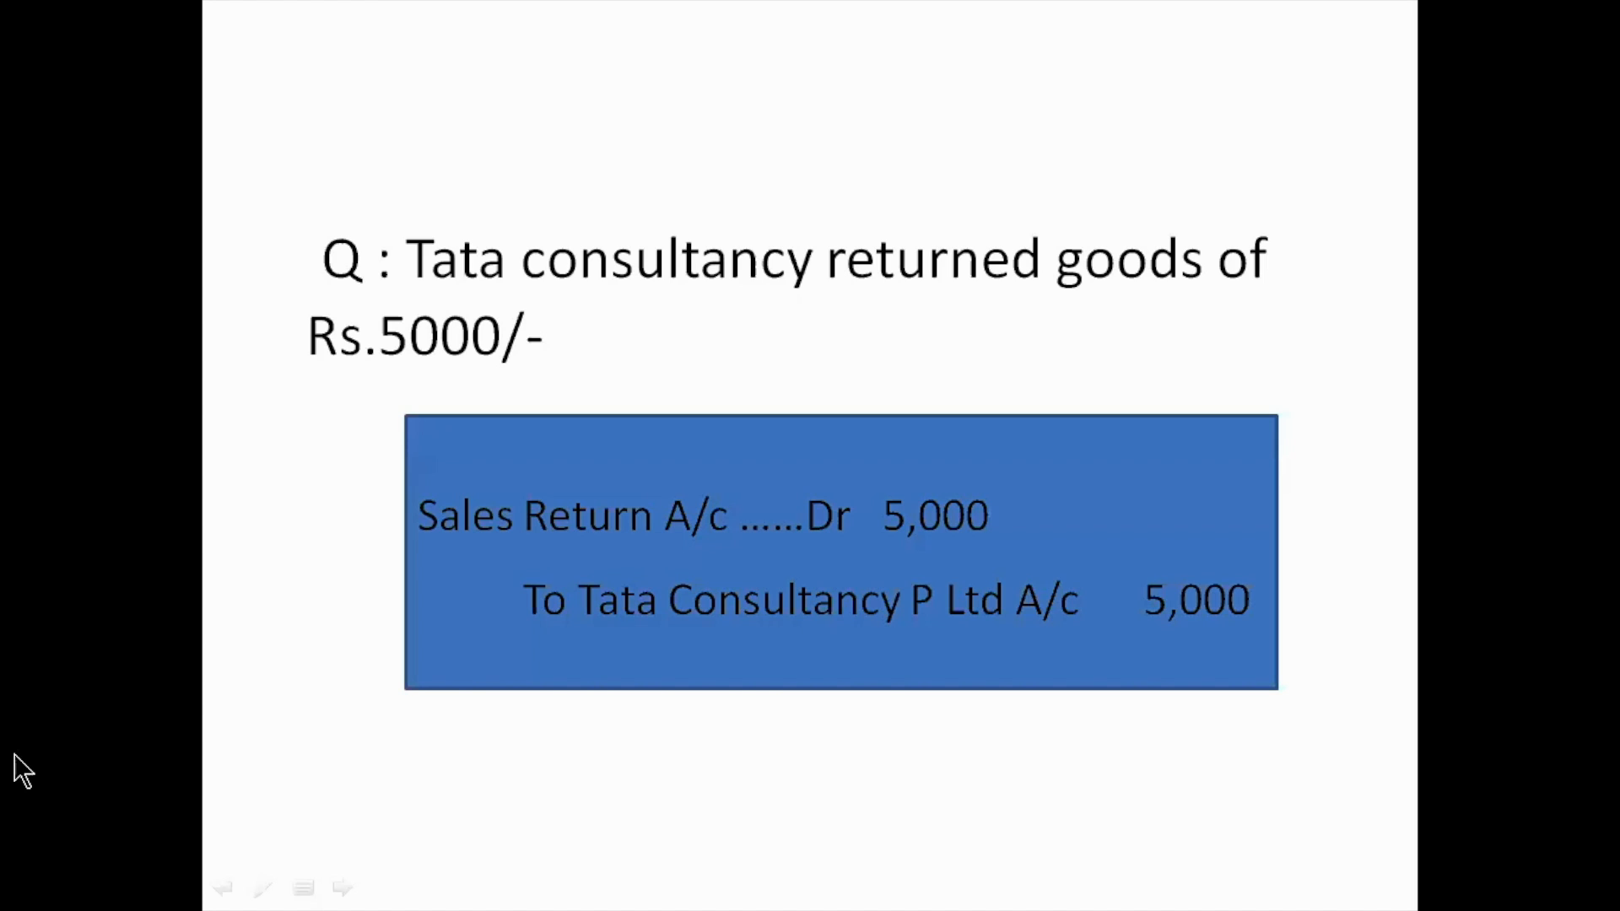
key("Right")
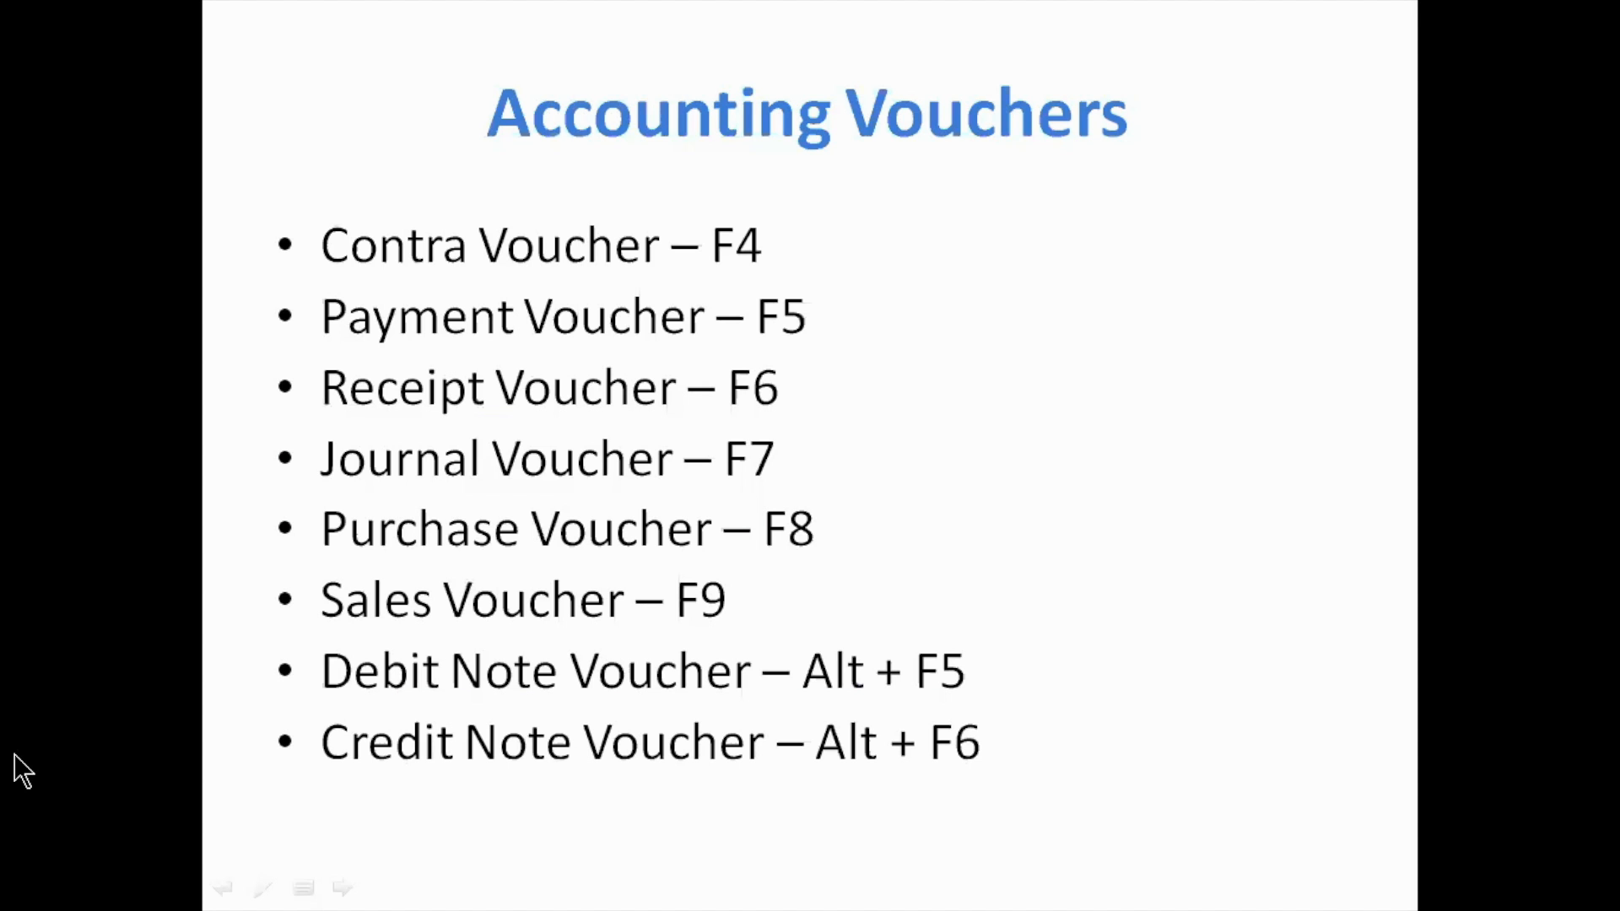
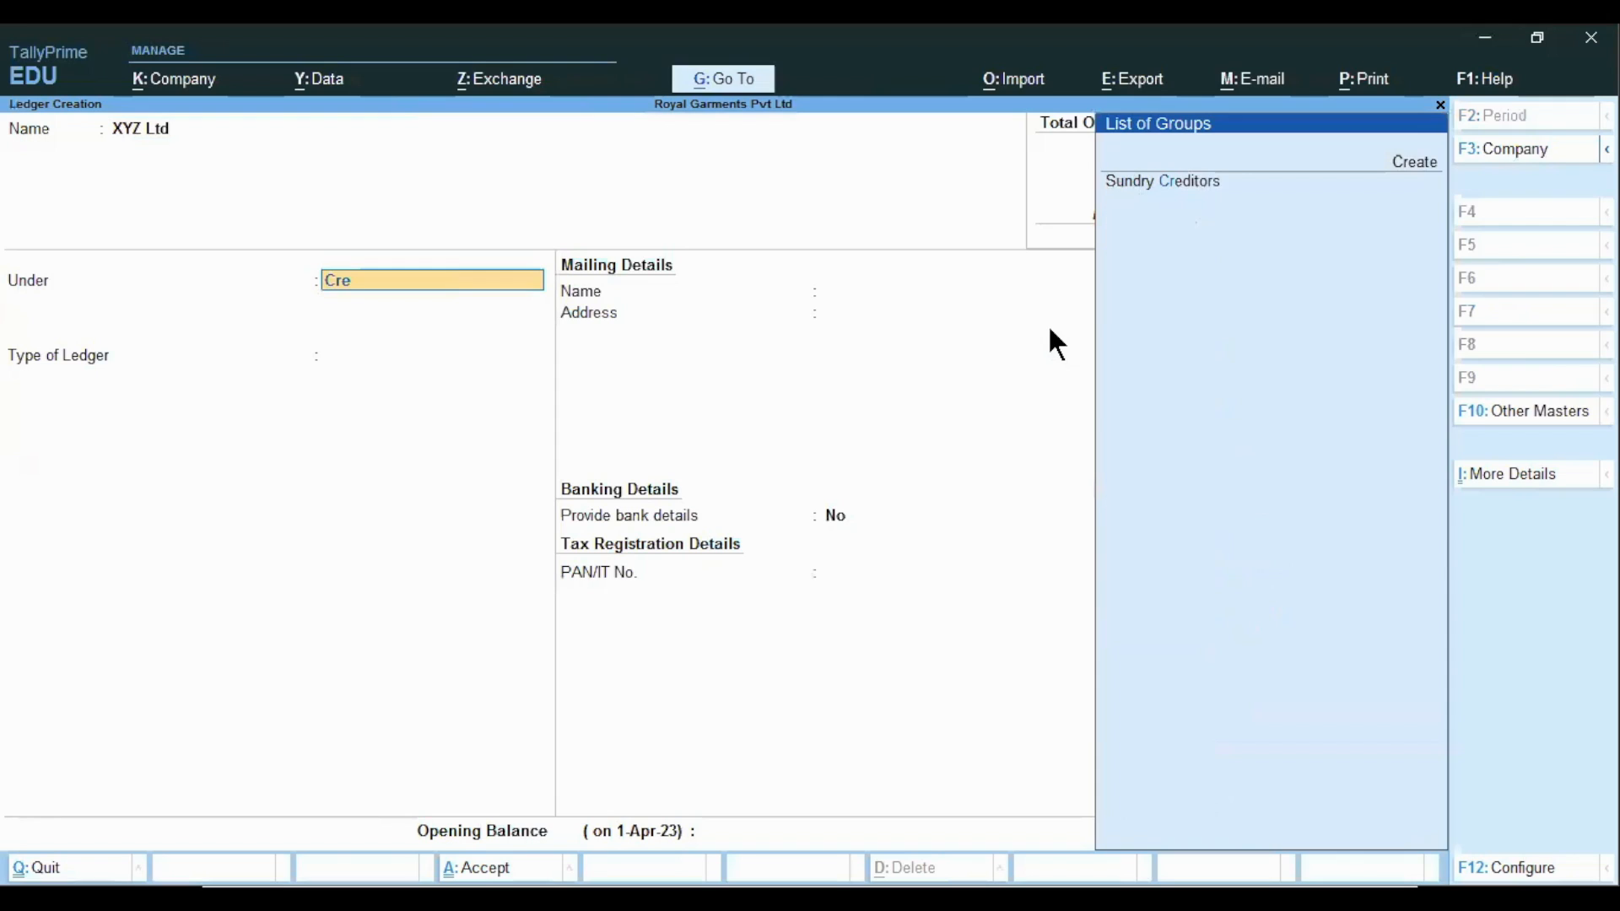
- Place the XYZ Ltd ledger under Sundry Creditors, keeping bill-by-bill balances at Yes, credit-days checking at No and the mailing name
key("Return")
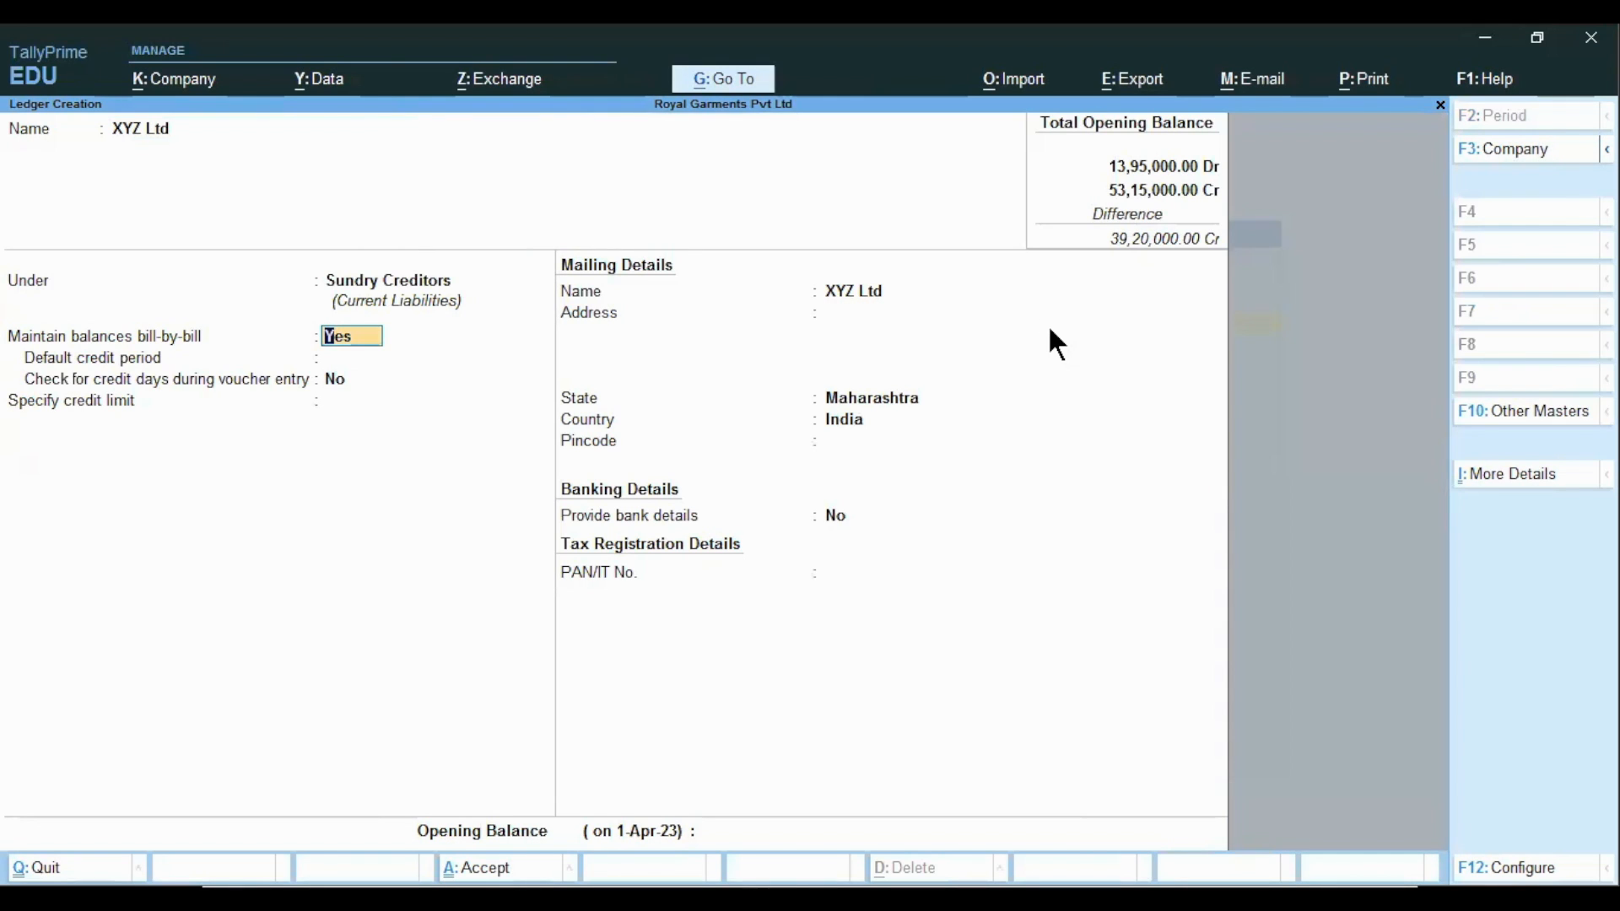
key("Return")
key("Return")
key("Return")
key("Return")
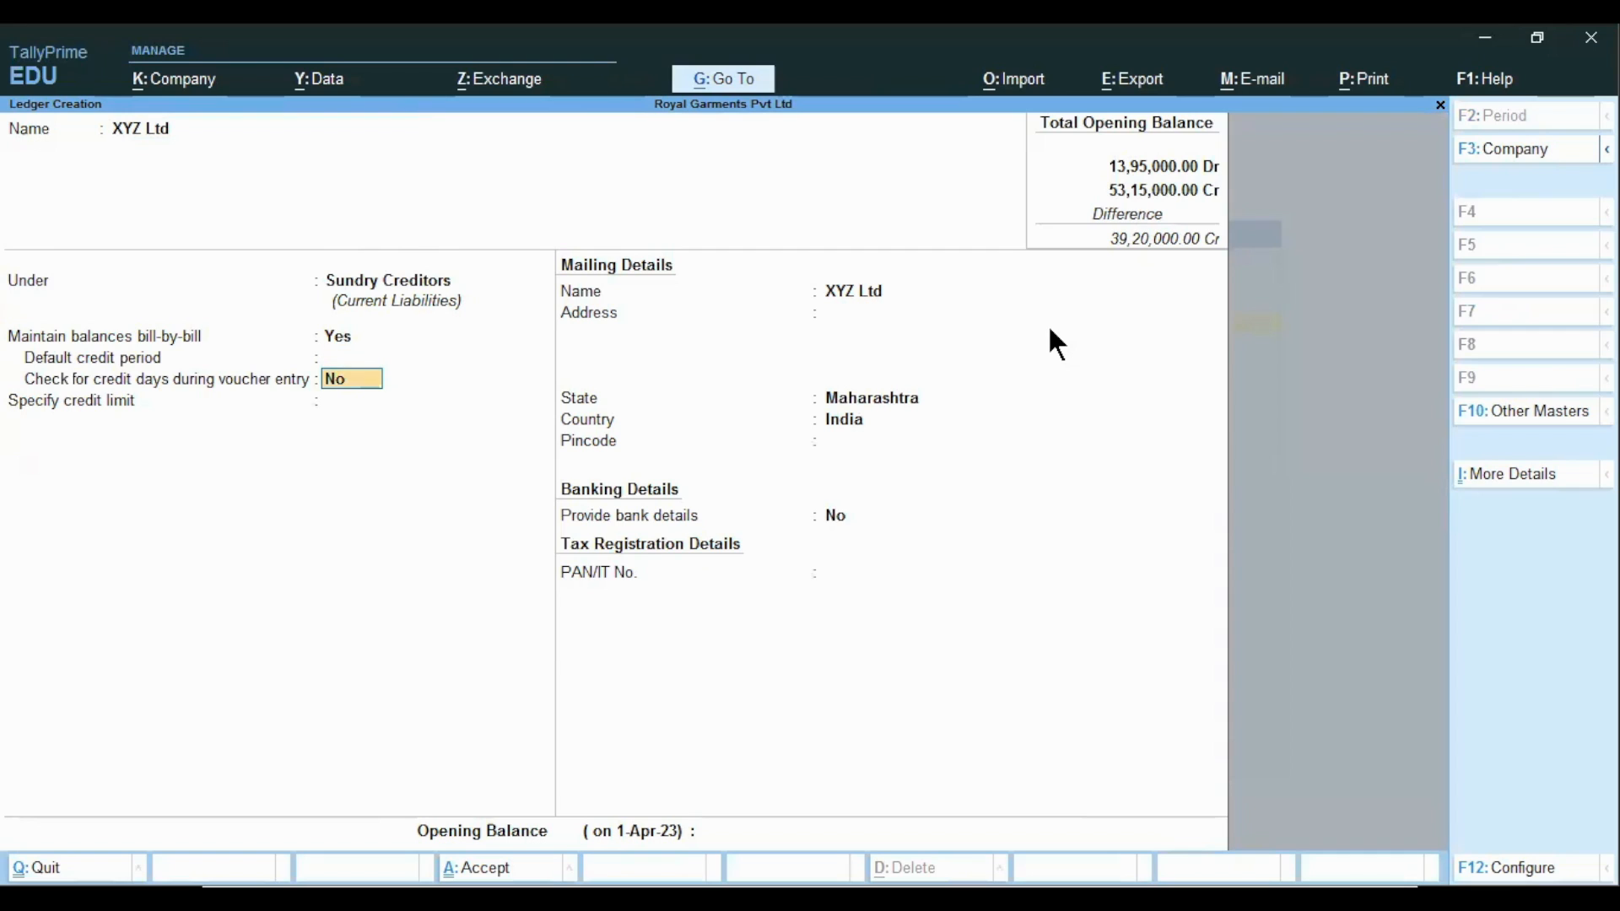
key("Return")
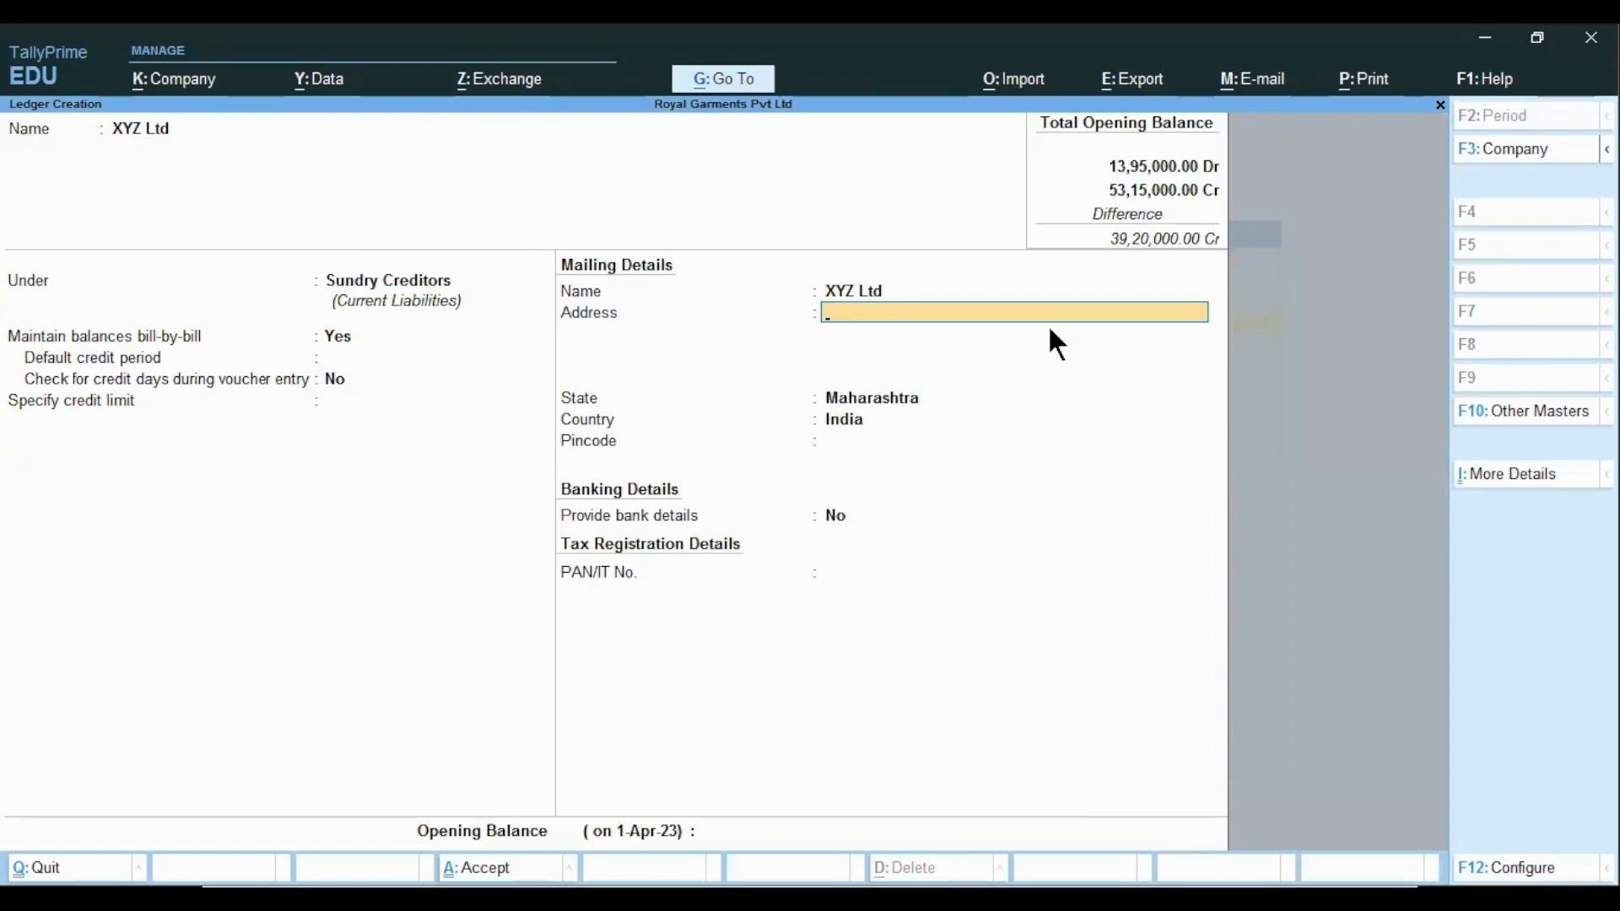
- Set XYZ Ltd's address to Pune, keeping Maharashtra and India, no bank details and a blank PAN/IT number
type("Pune")
key("Return")
key("Return")
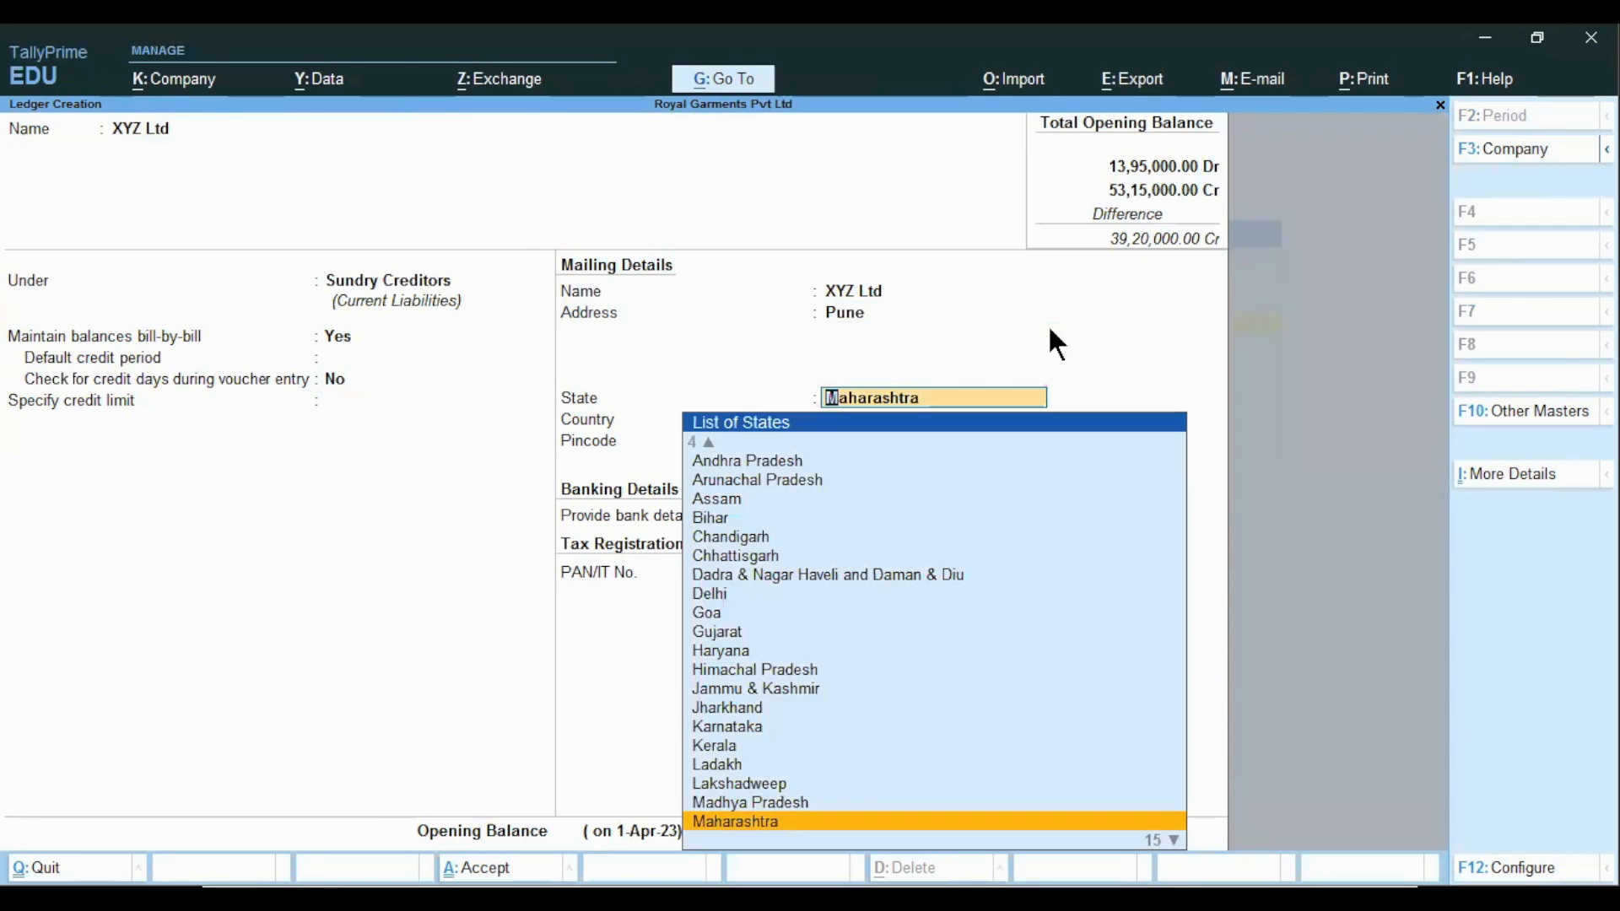
key("Return")
key("Return")
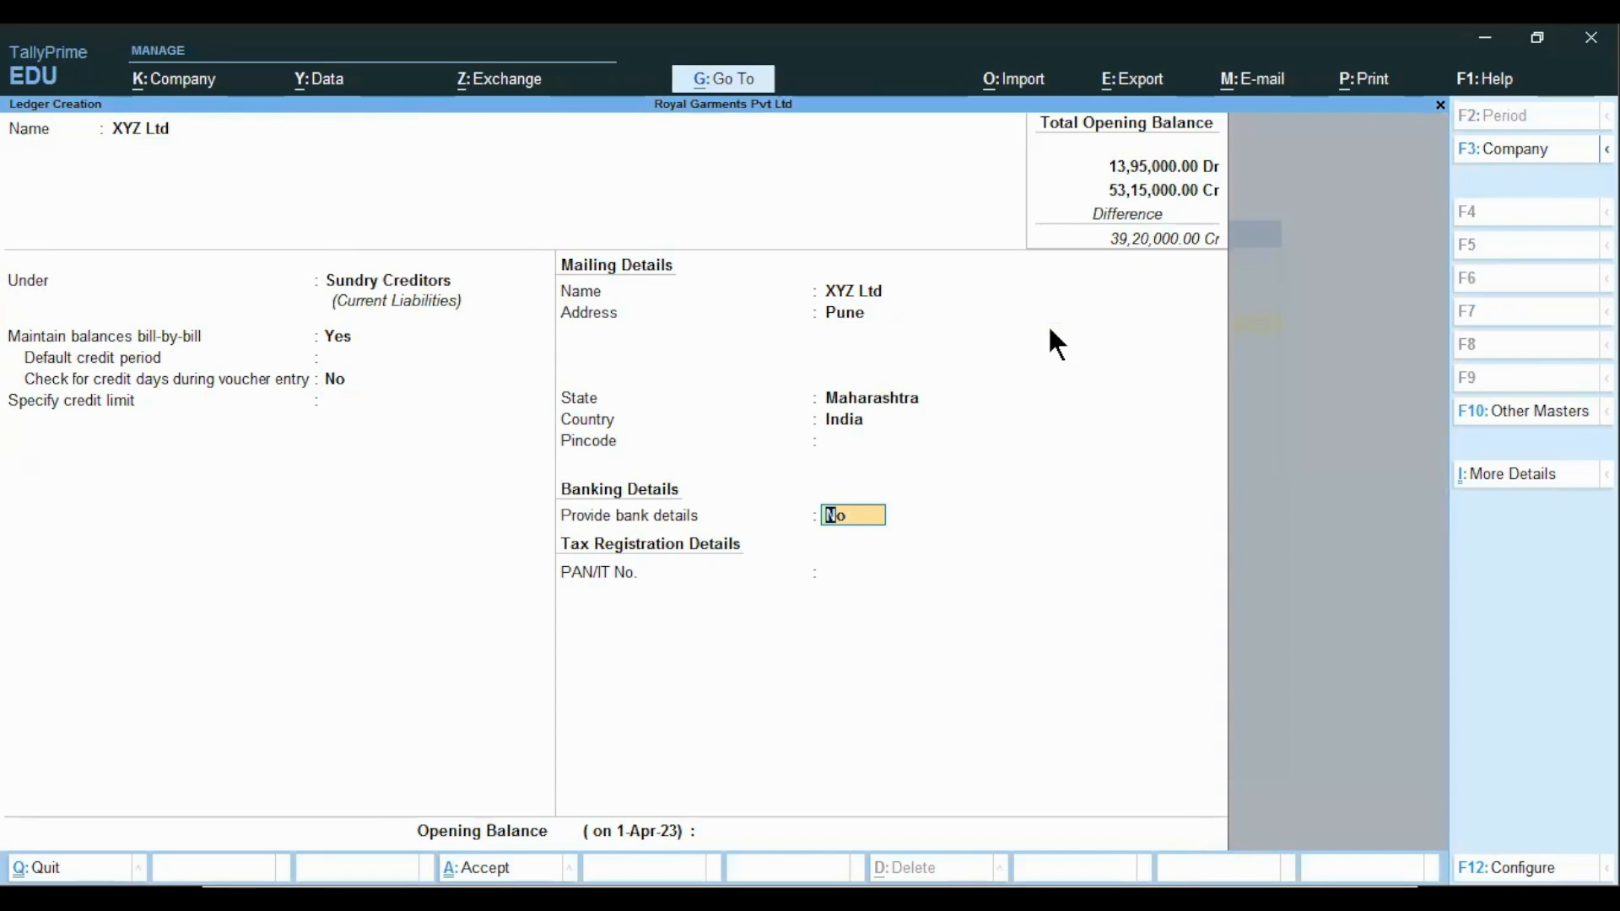
key("Return")
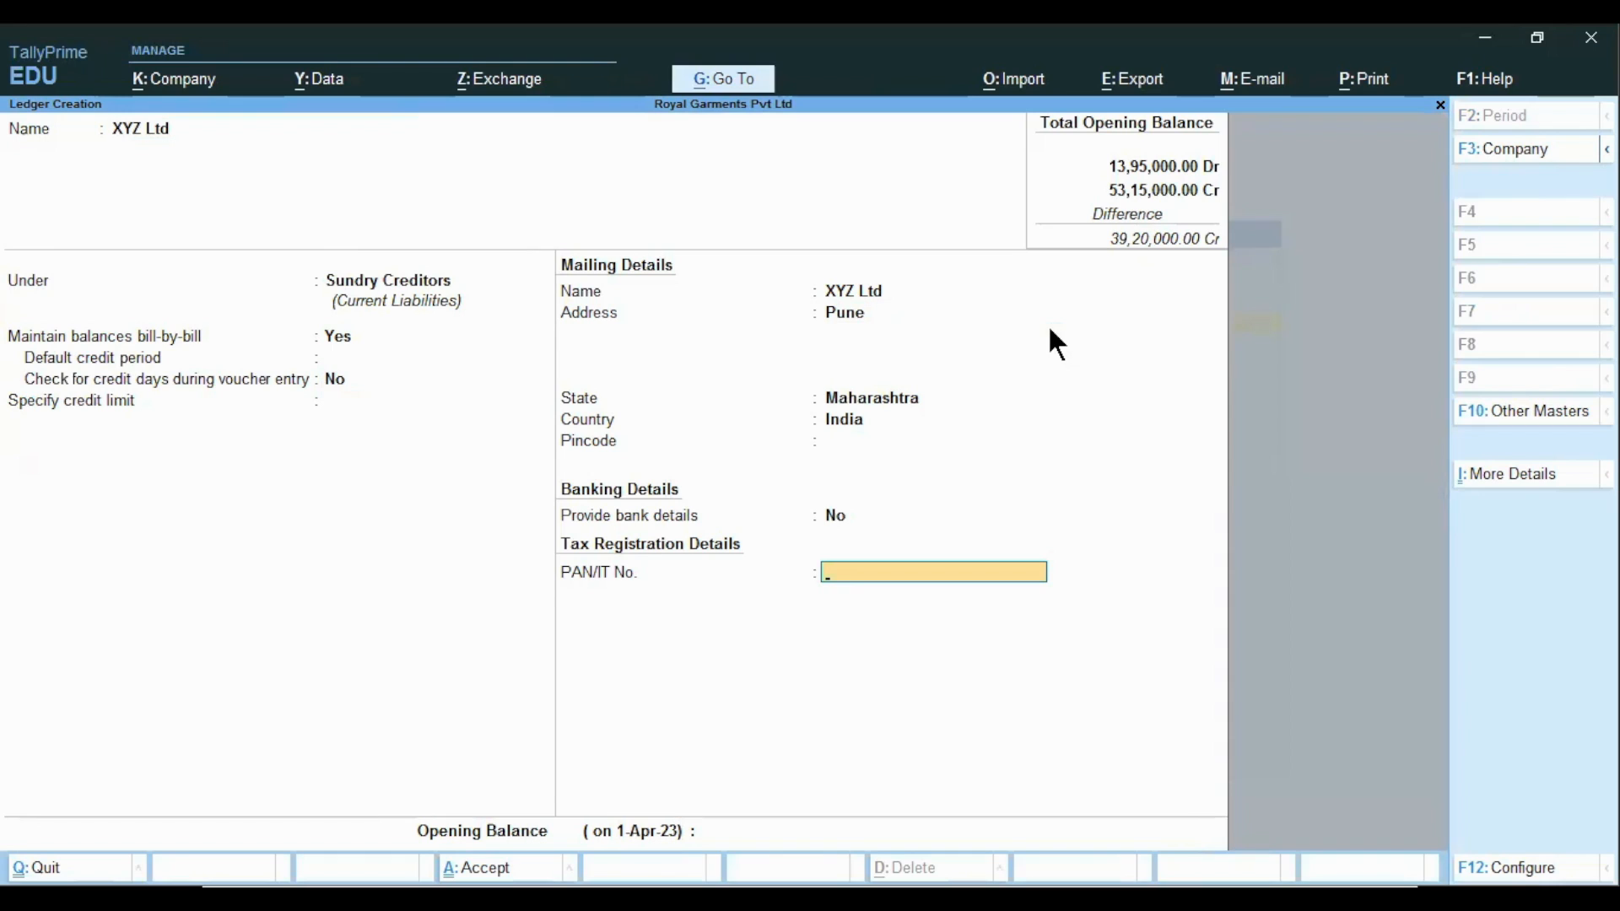
key("Return")
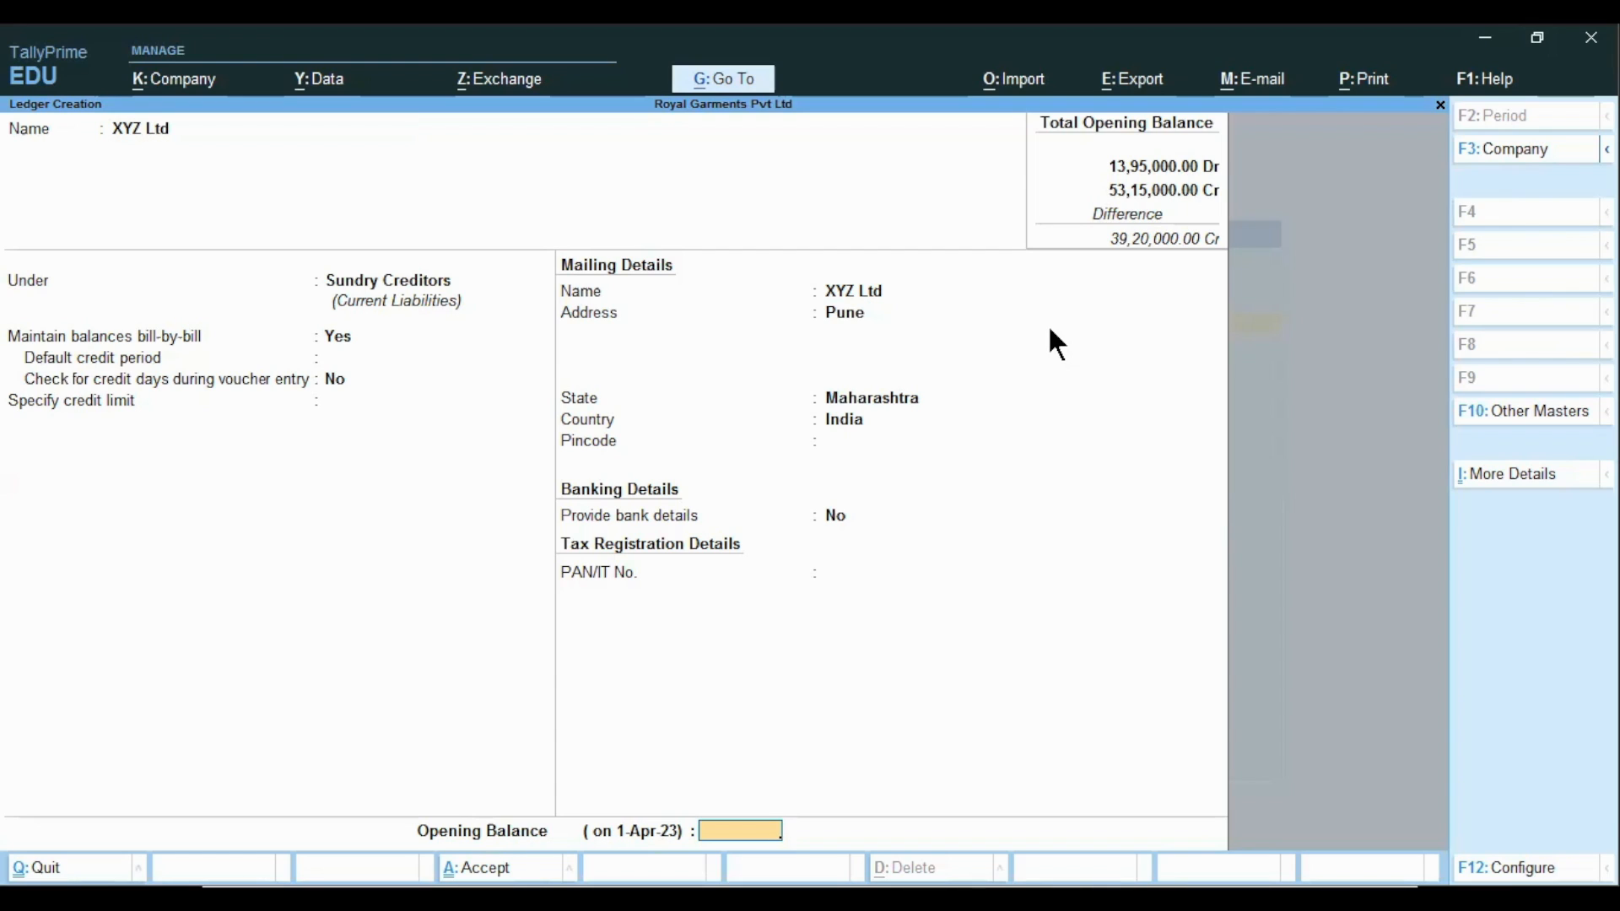
- Set XYZ Ltd's opening balance to 85000 Cr and open its bill-wise breakup
type("85000")
key("Return")
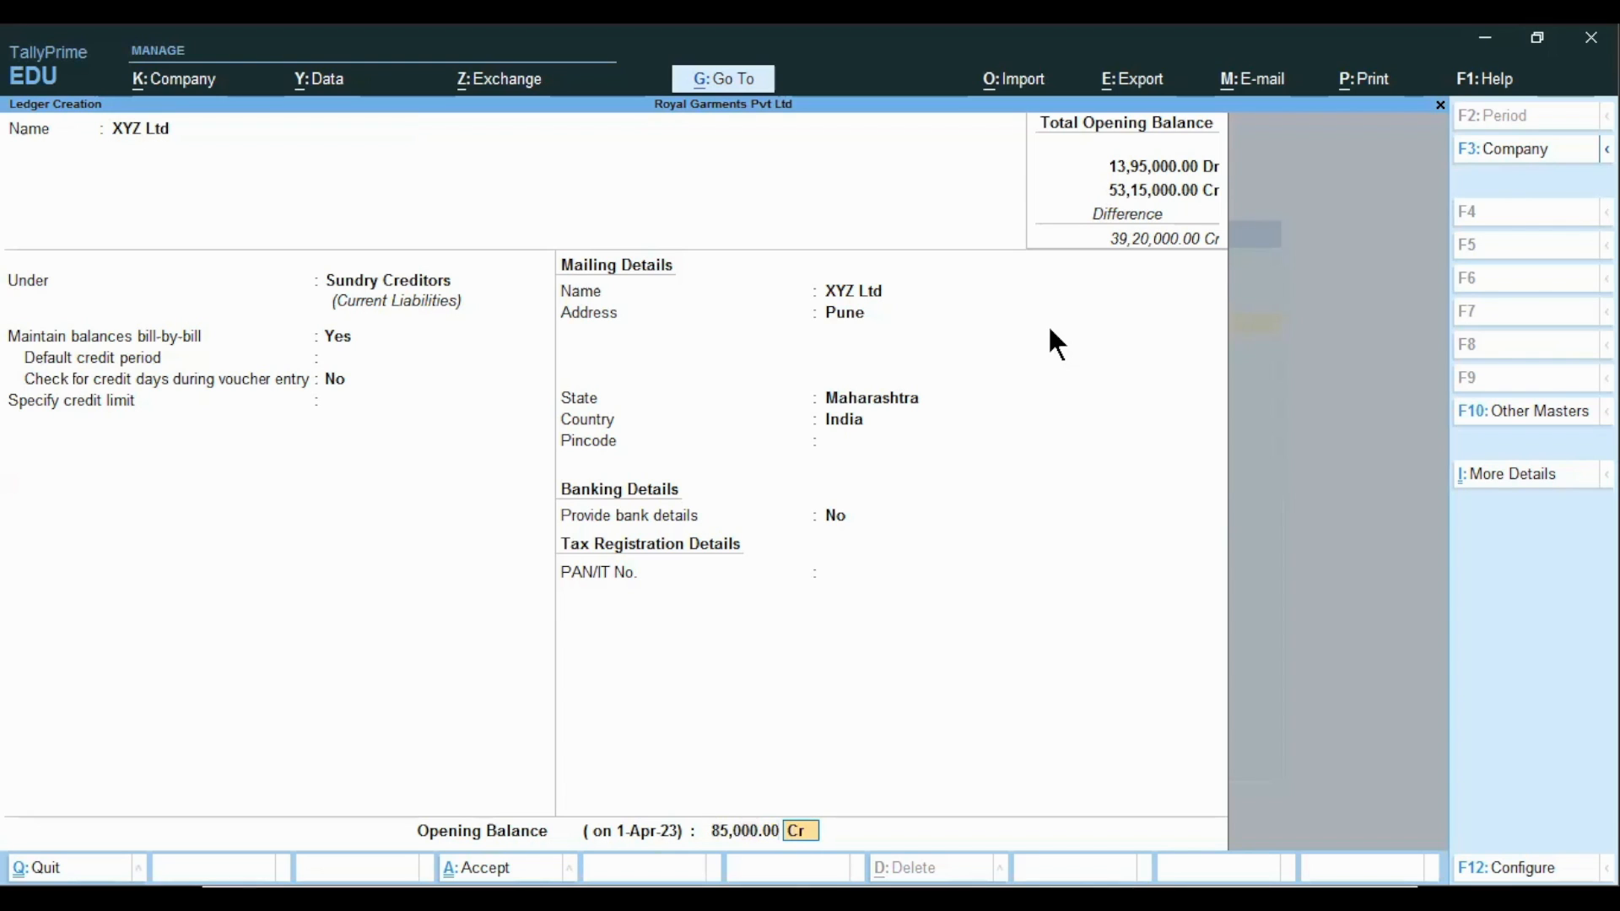
key("Return")
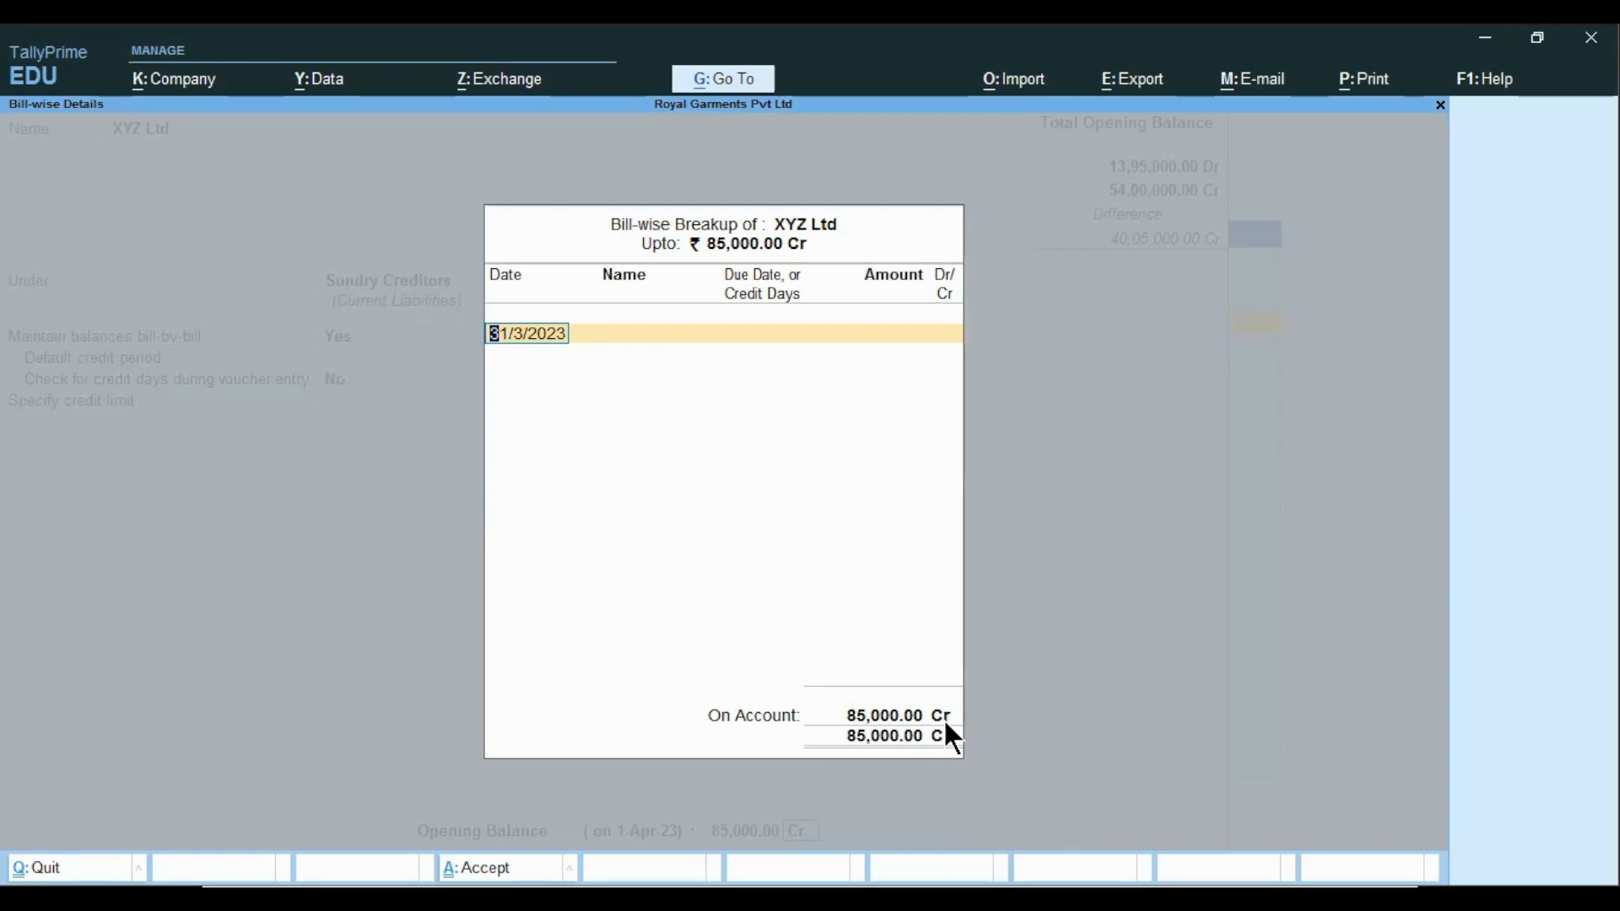
- Add the opening bill Xyz-26 dated 1/1/2023 with 30 days' credit and an amount of 15,000 to the bill-wise breakup
type("1/")
type("1/2023")
key("Return")
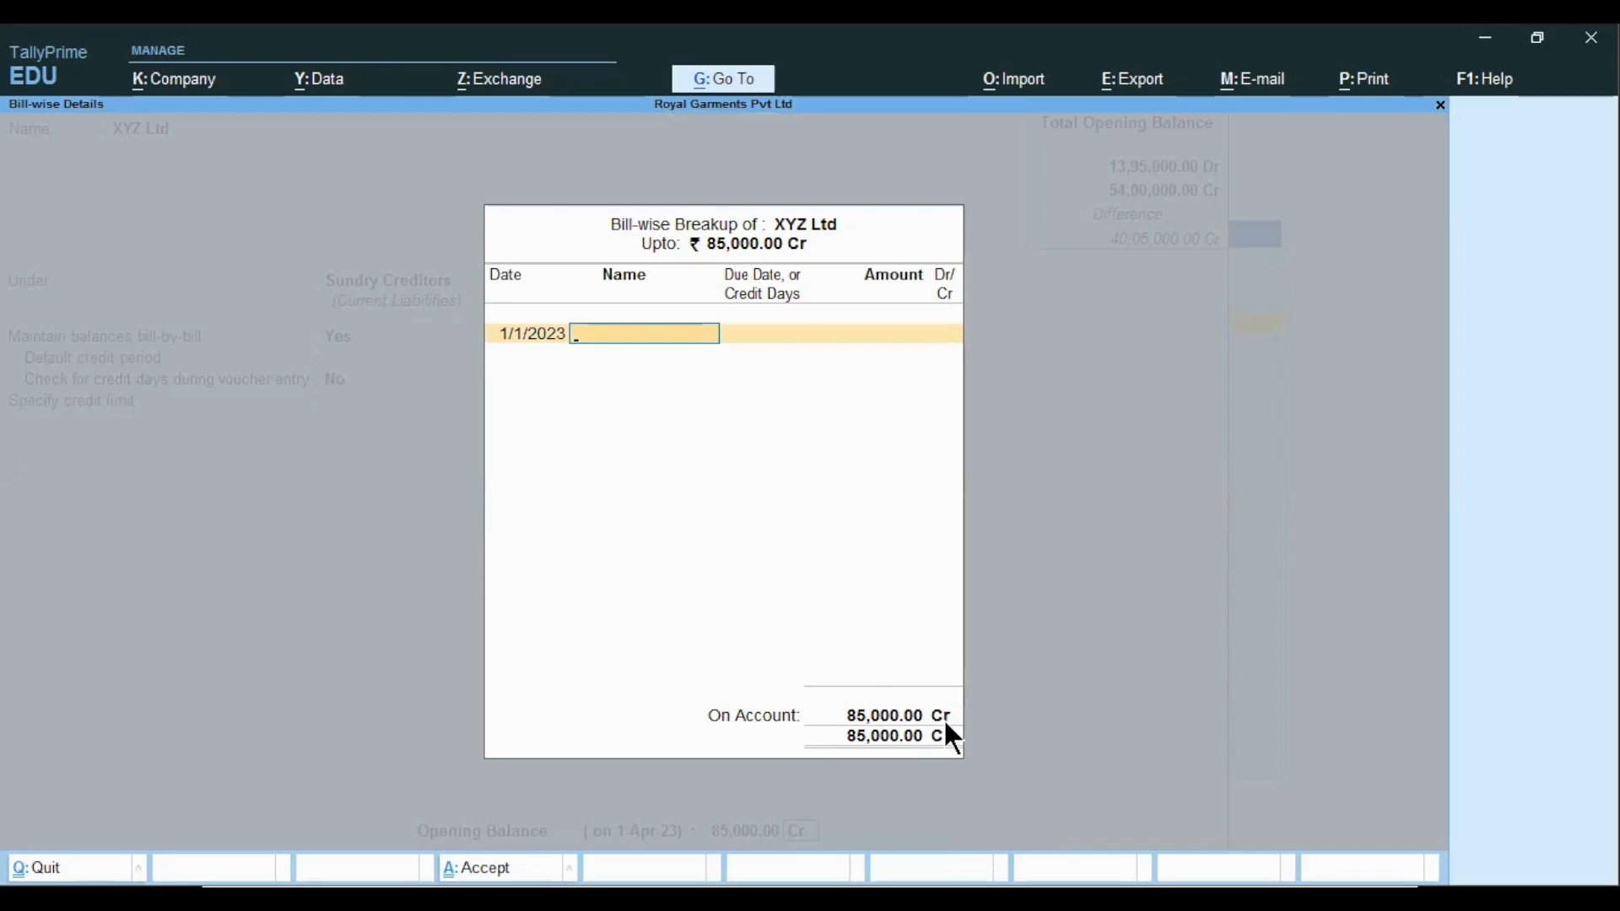
type("Xyz-26")
key("Return")
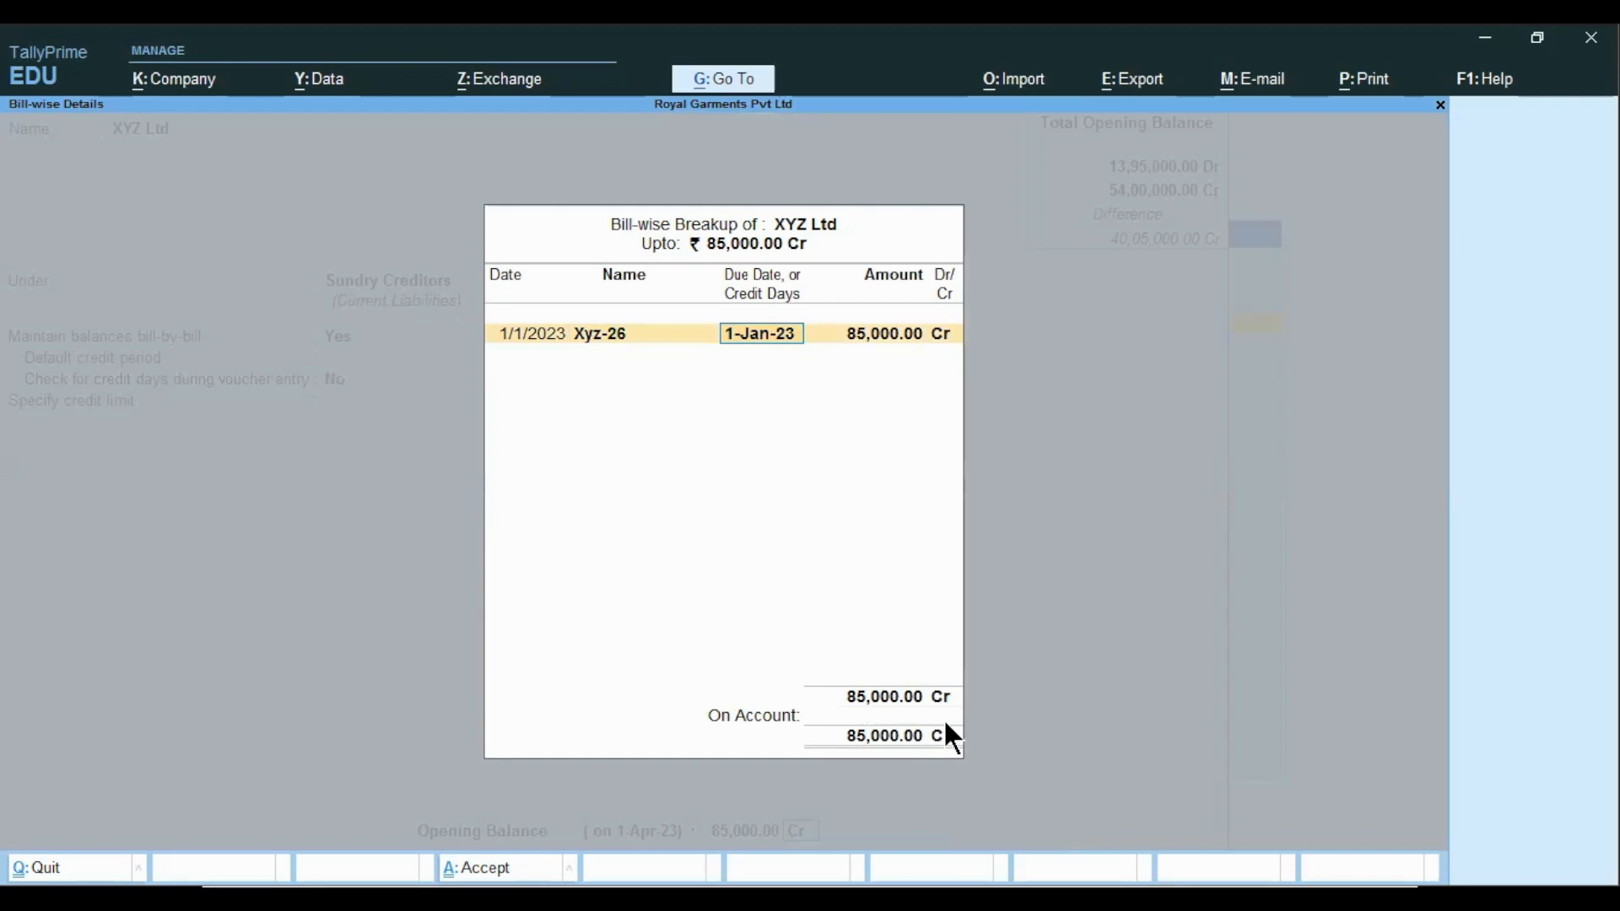
type("30")
key("Return")
key("Return")
key("BackSpace")
type("1")
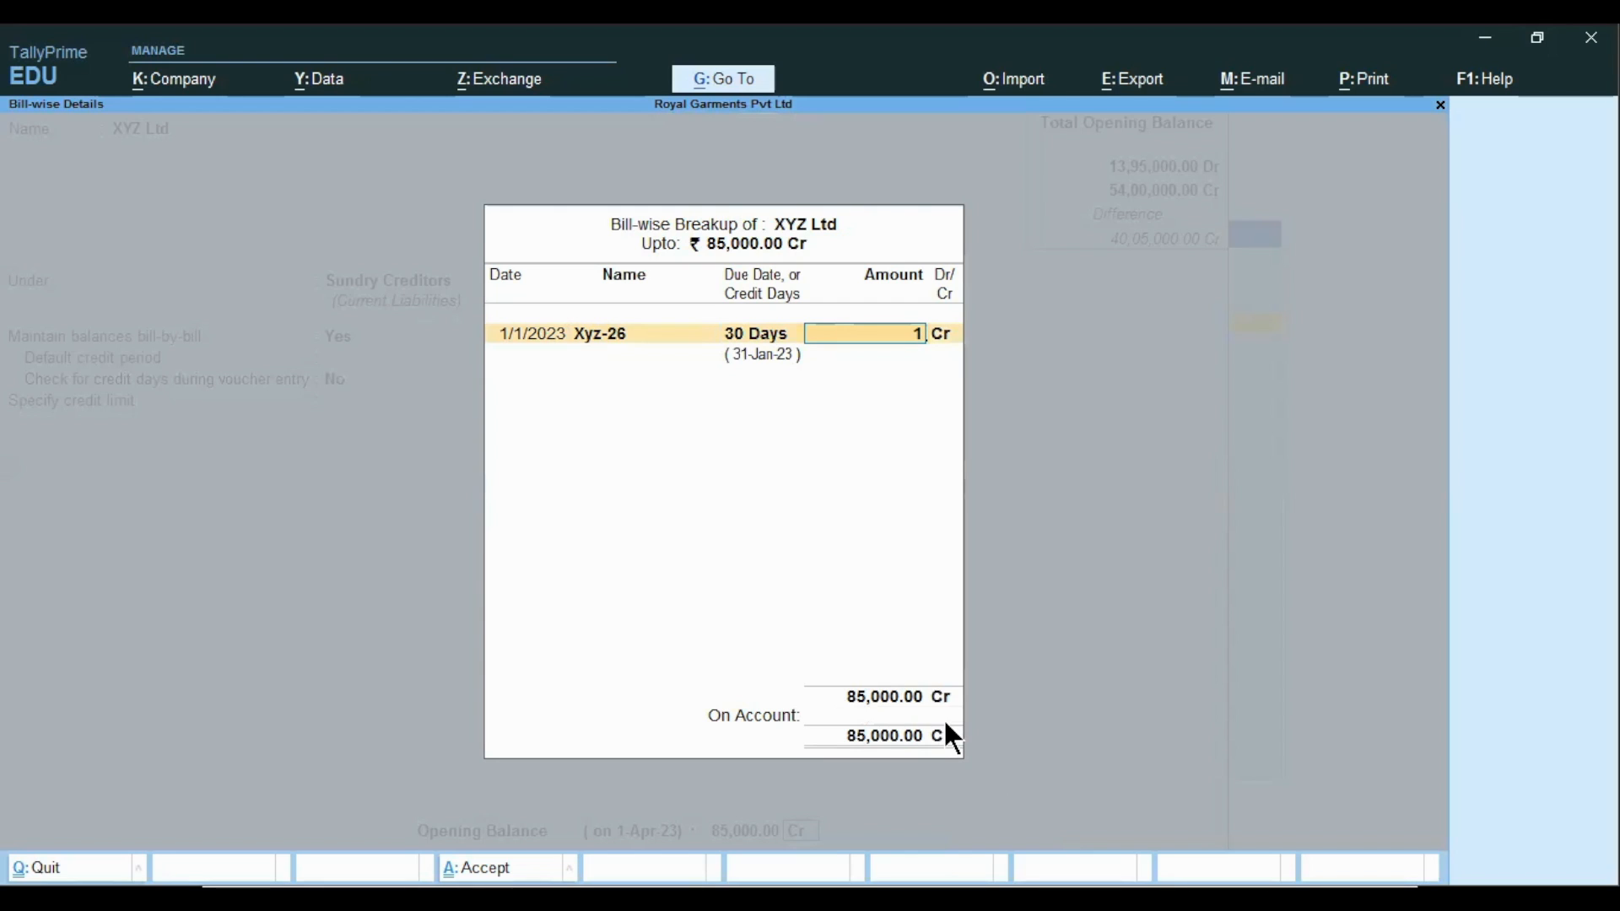
type("5,000")
key("Return")
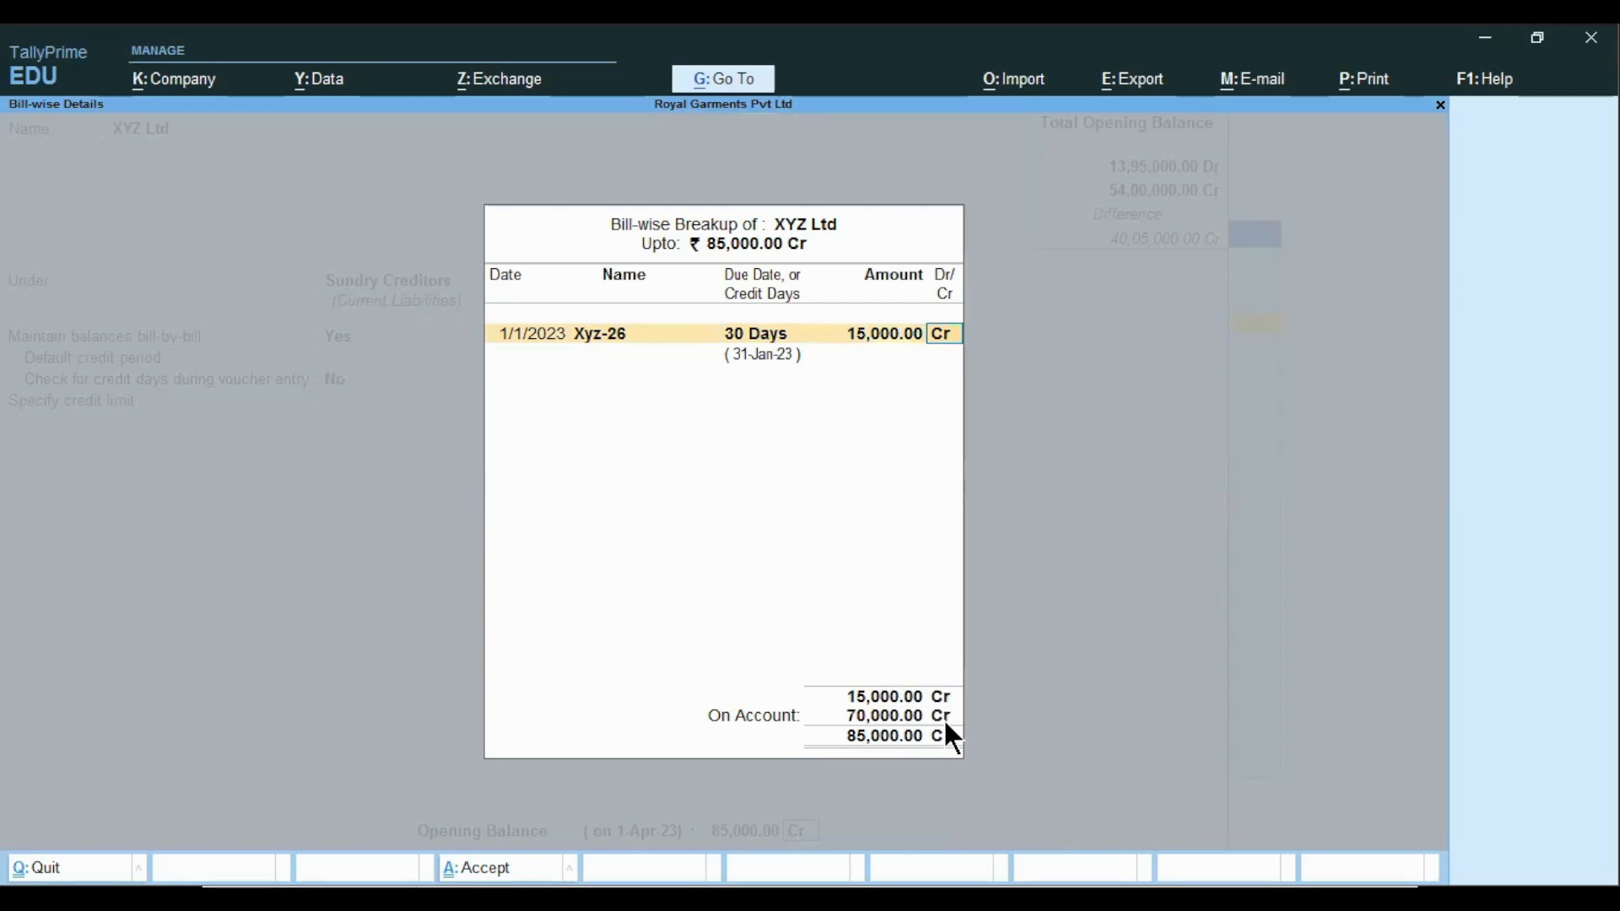
- Add the opening bill Xyz-100 dated 2/1/2023 with 30 days' credit and an amount of 25,000 to the bill-wise breakup
key("Return")
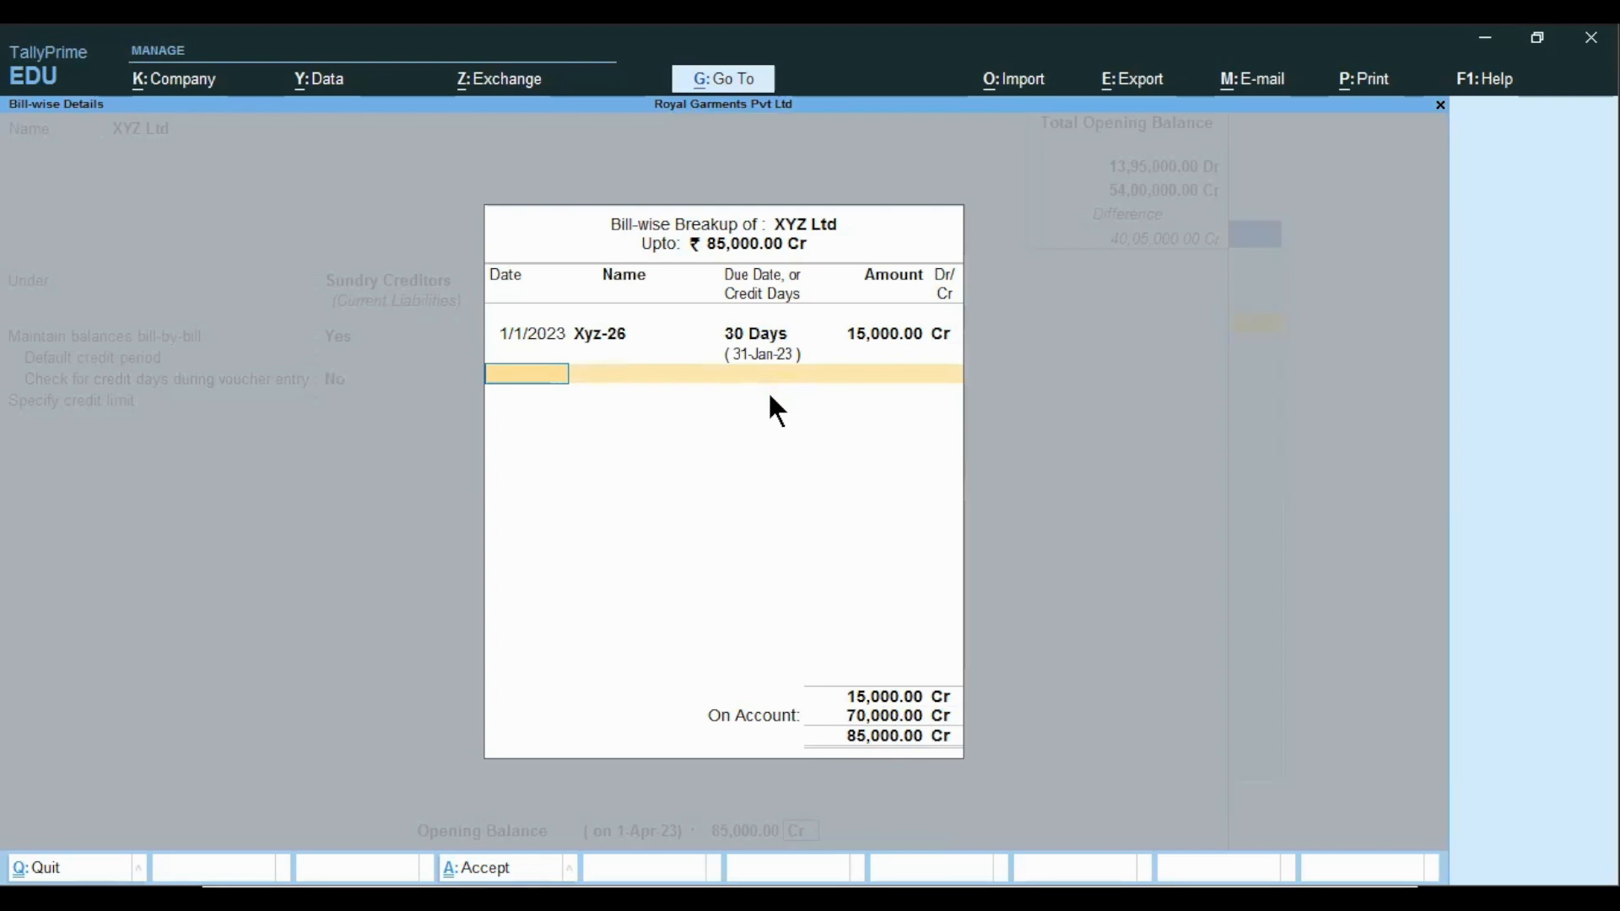
type("2/1")
key("Return")
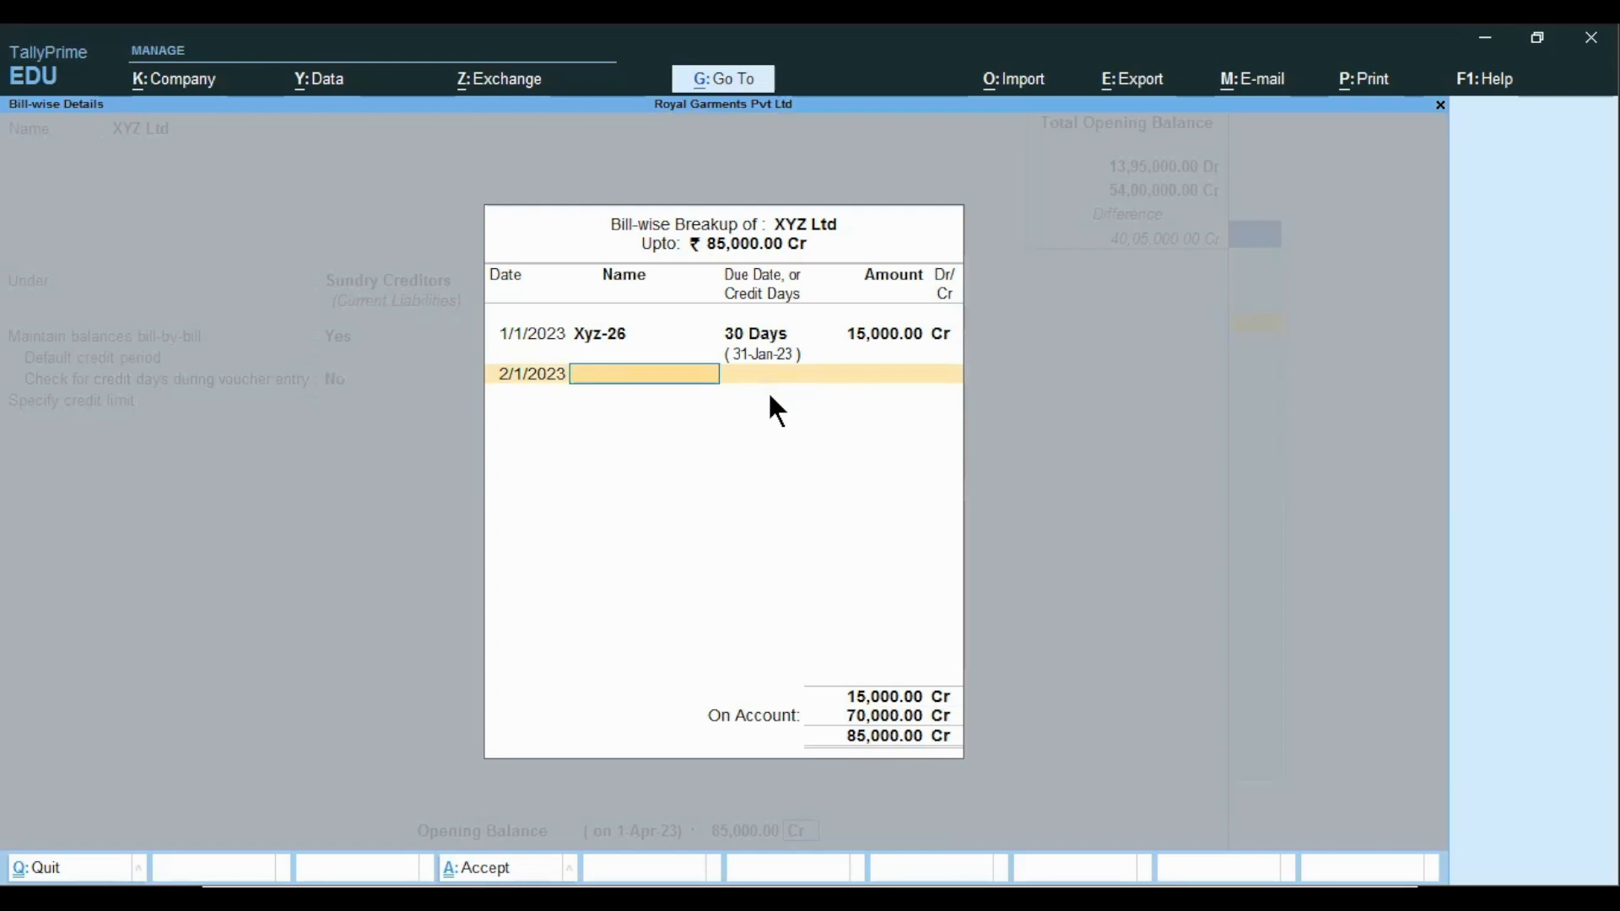
type("Y")
key("BackSpace")
type("Xyz-100")
key("Return")
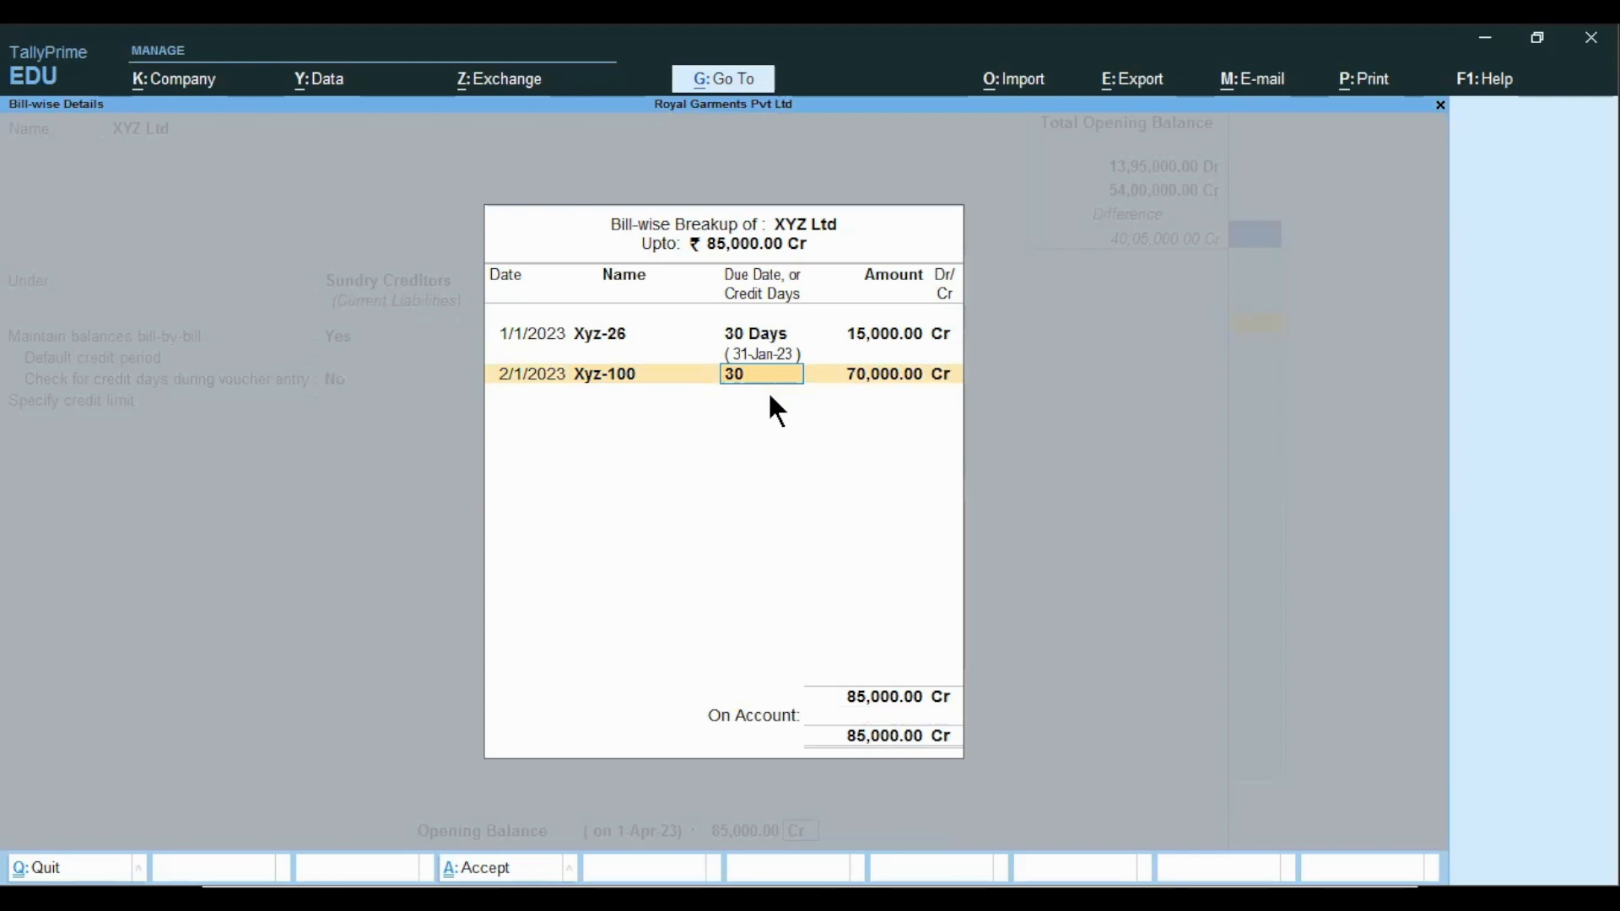
key("Return")
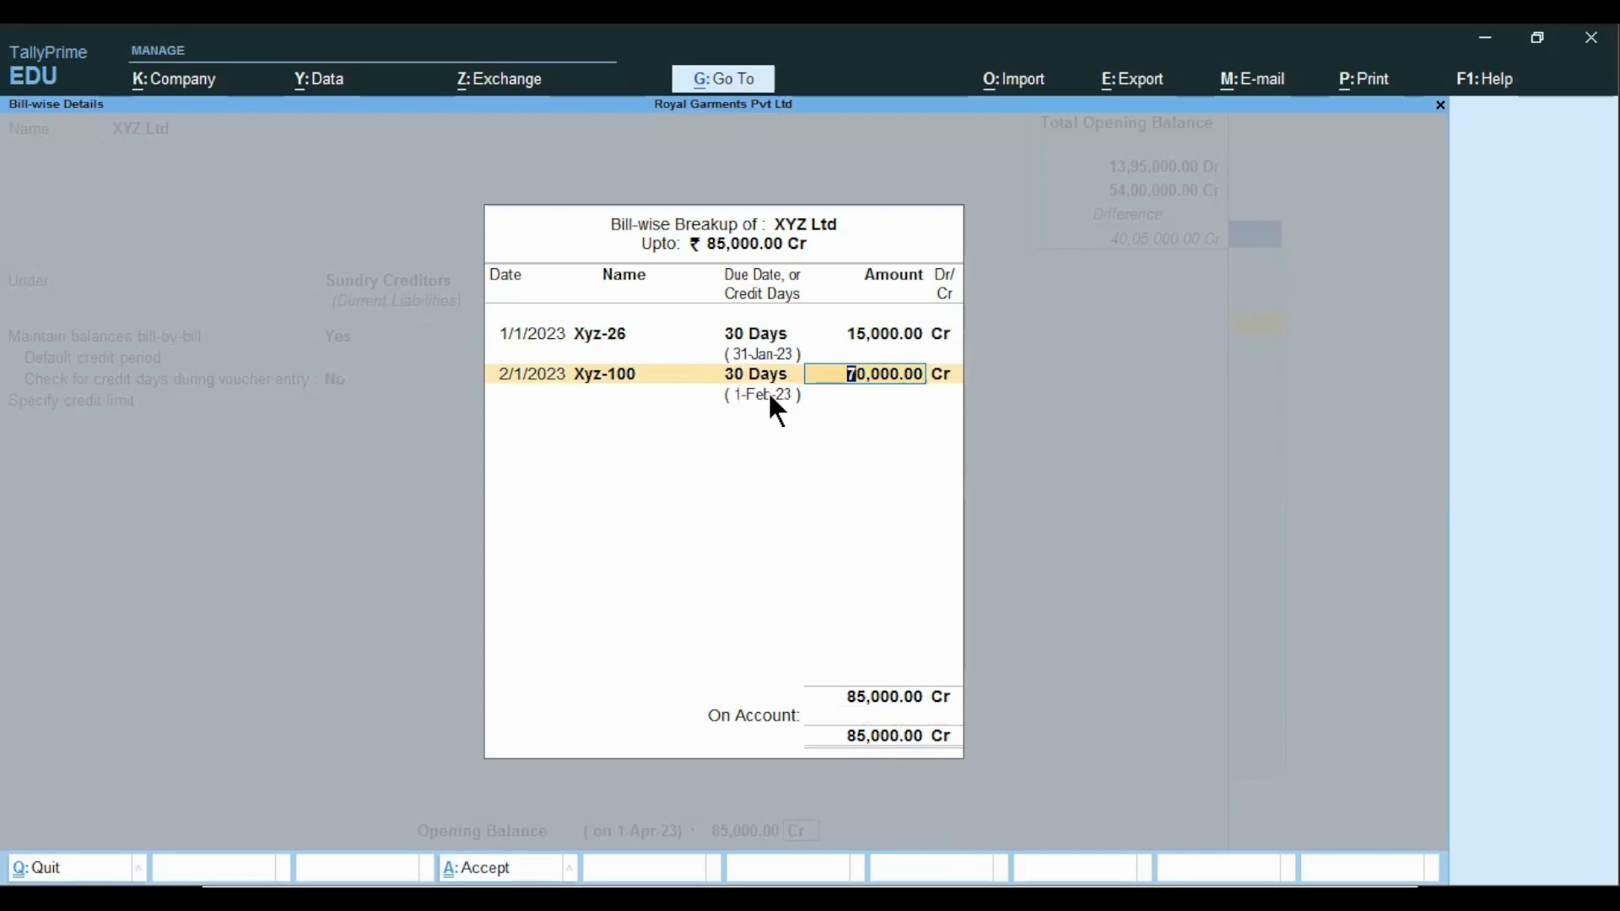
type("25,")
type("000")
key("Return")
key("Return")
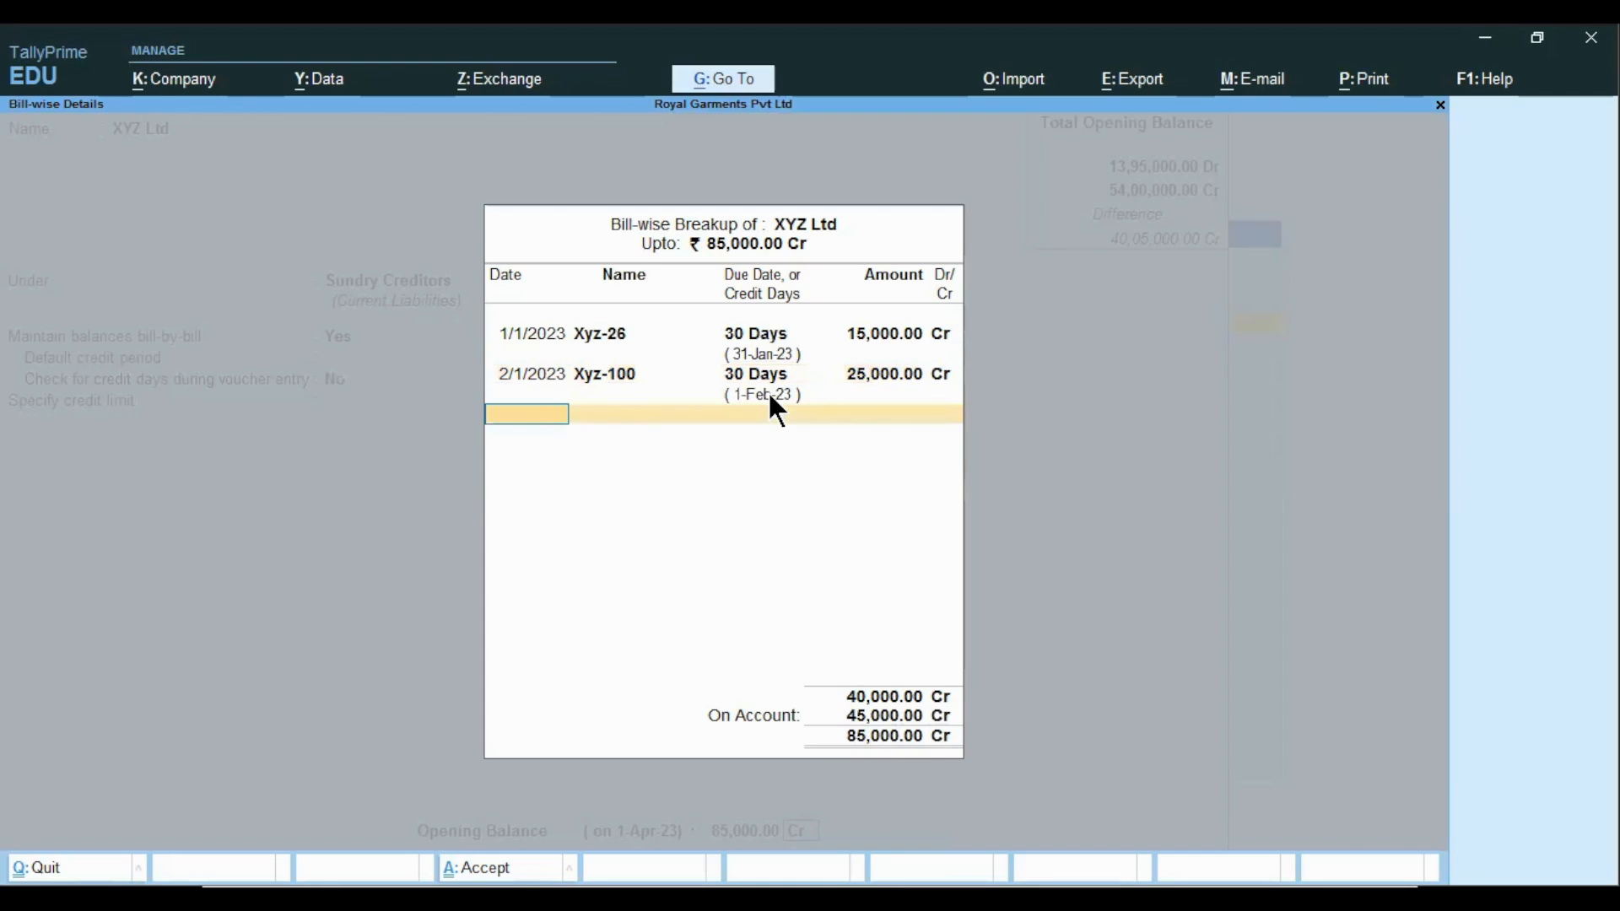
- Add the opening bill Xyz-249 dated 1/2/2023, due 31-Mar-23, for 45,000 Cr to the bill-wise breakup
type("1/2")
key("Return")
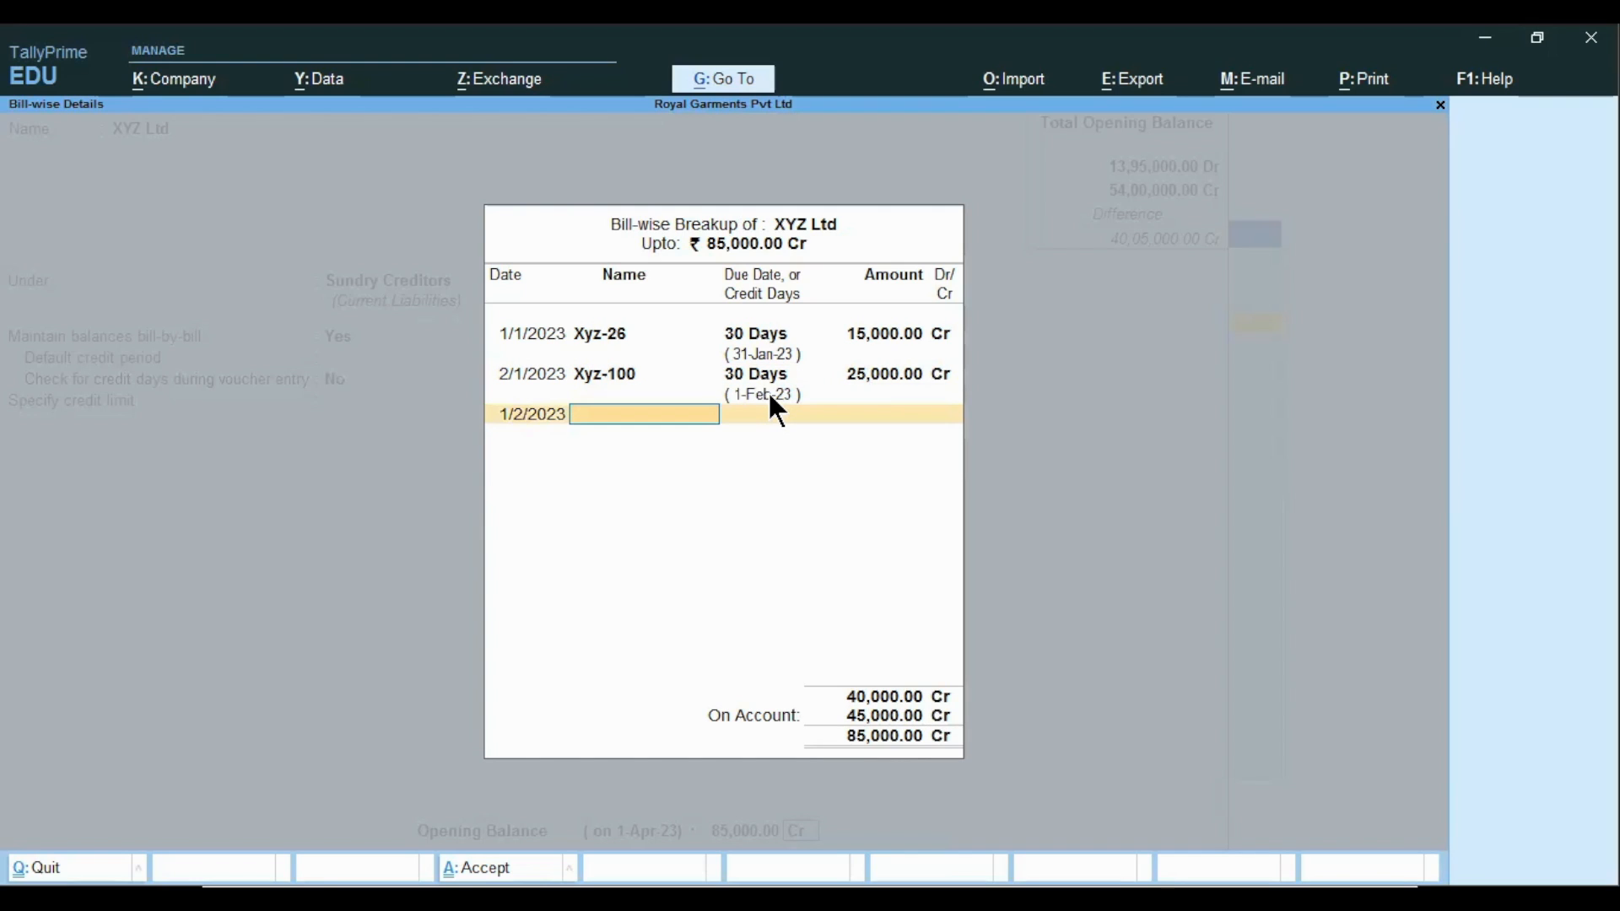
type("Xyz-249")
key("Return")
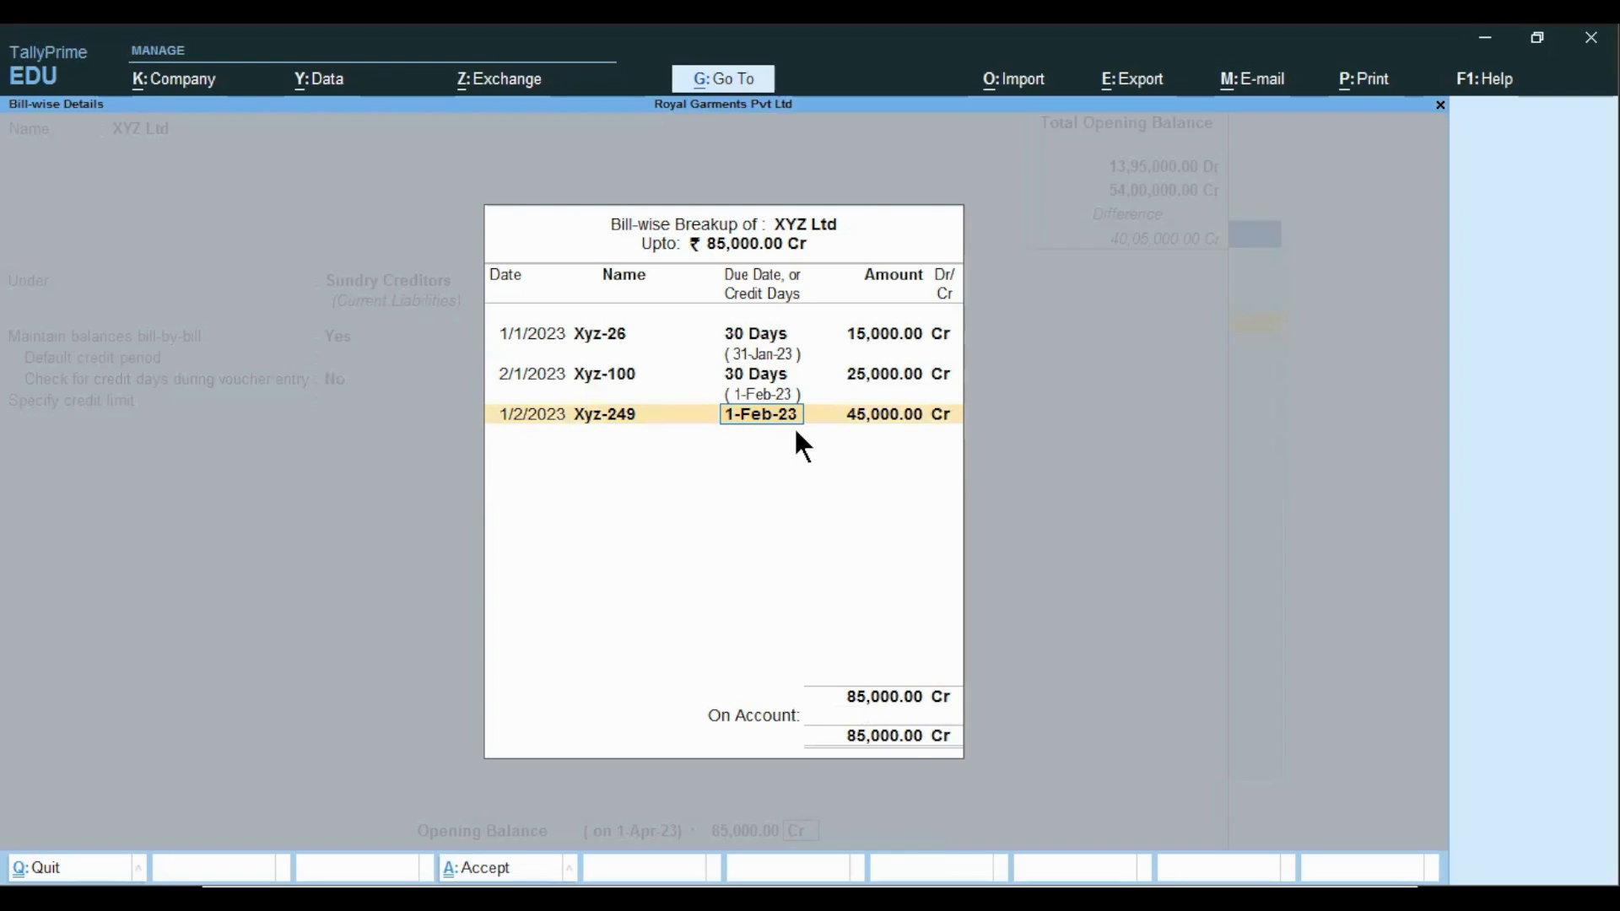
type("31")
key("Return")
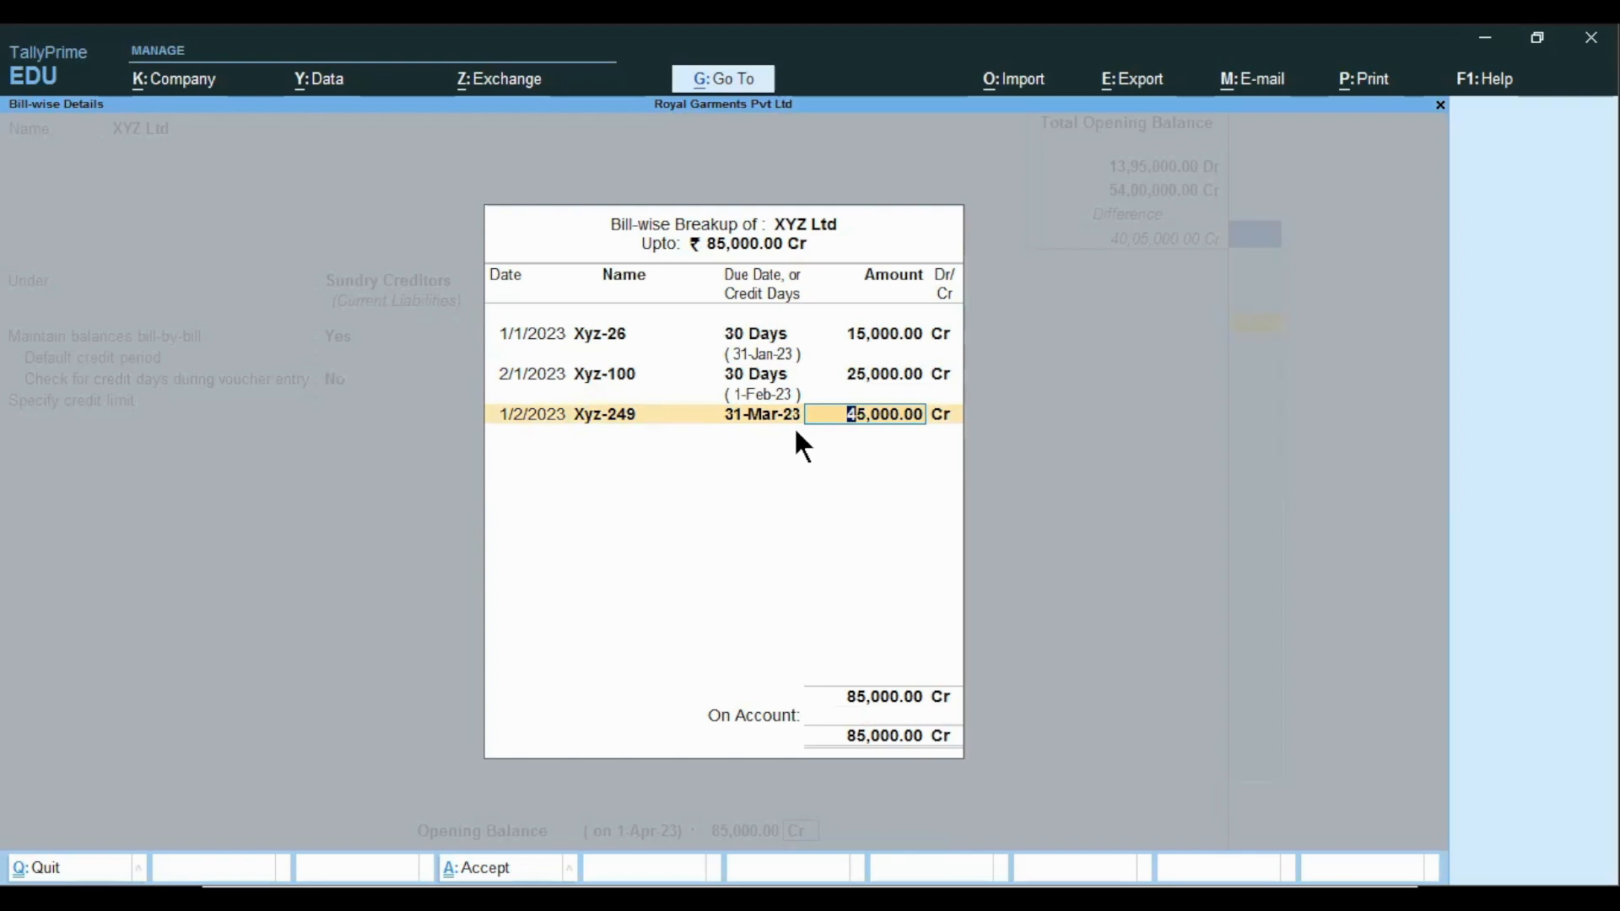
key("Return")
key("Return")
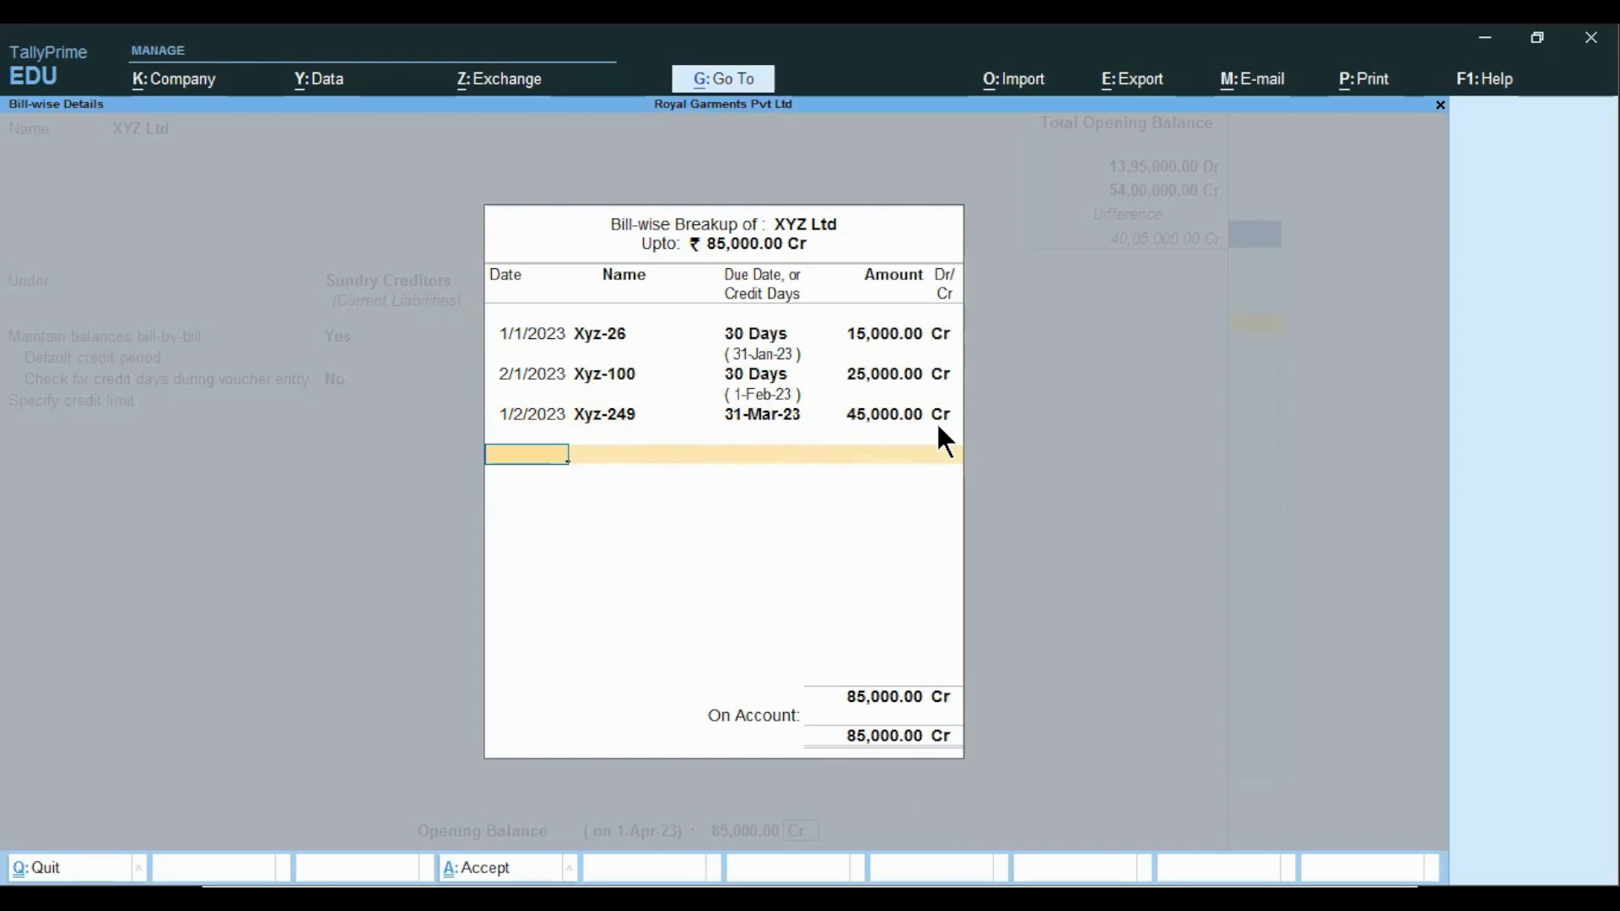
- Finish the bill-wise breakup, save the XYZ Ltd ledger and return to the Gateway of Tally
key("Return")
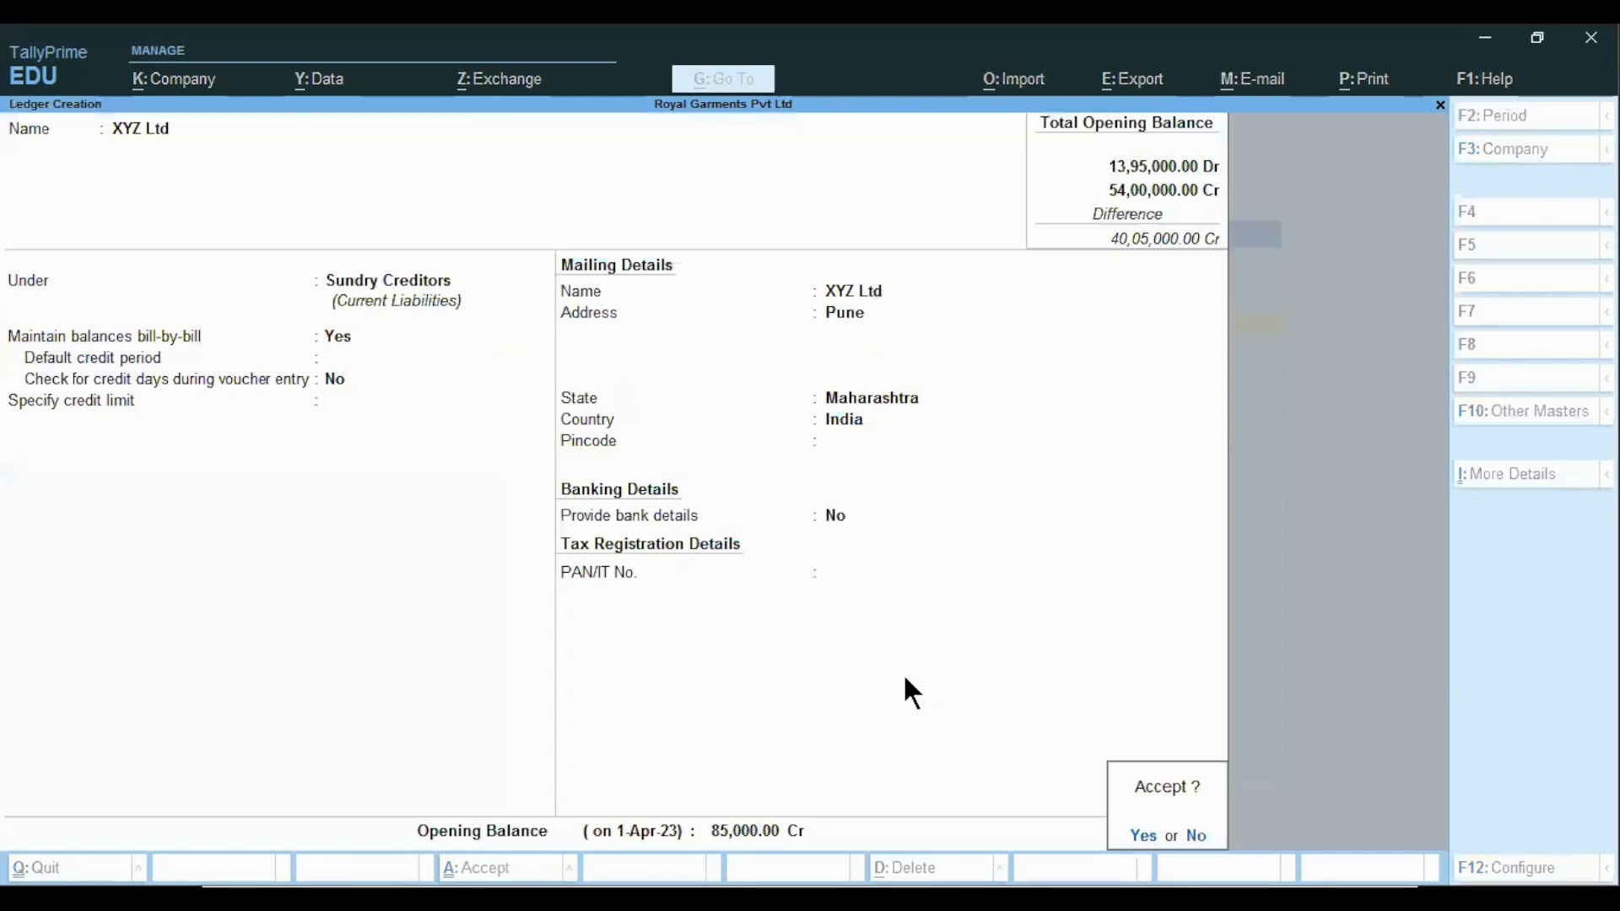
key("Return")
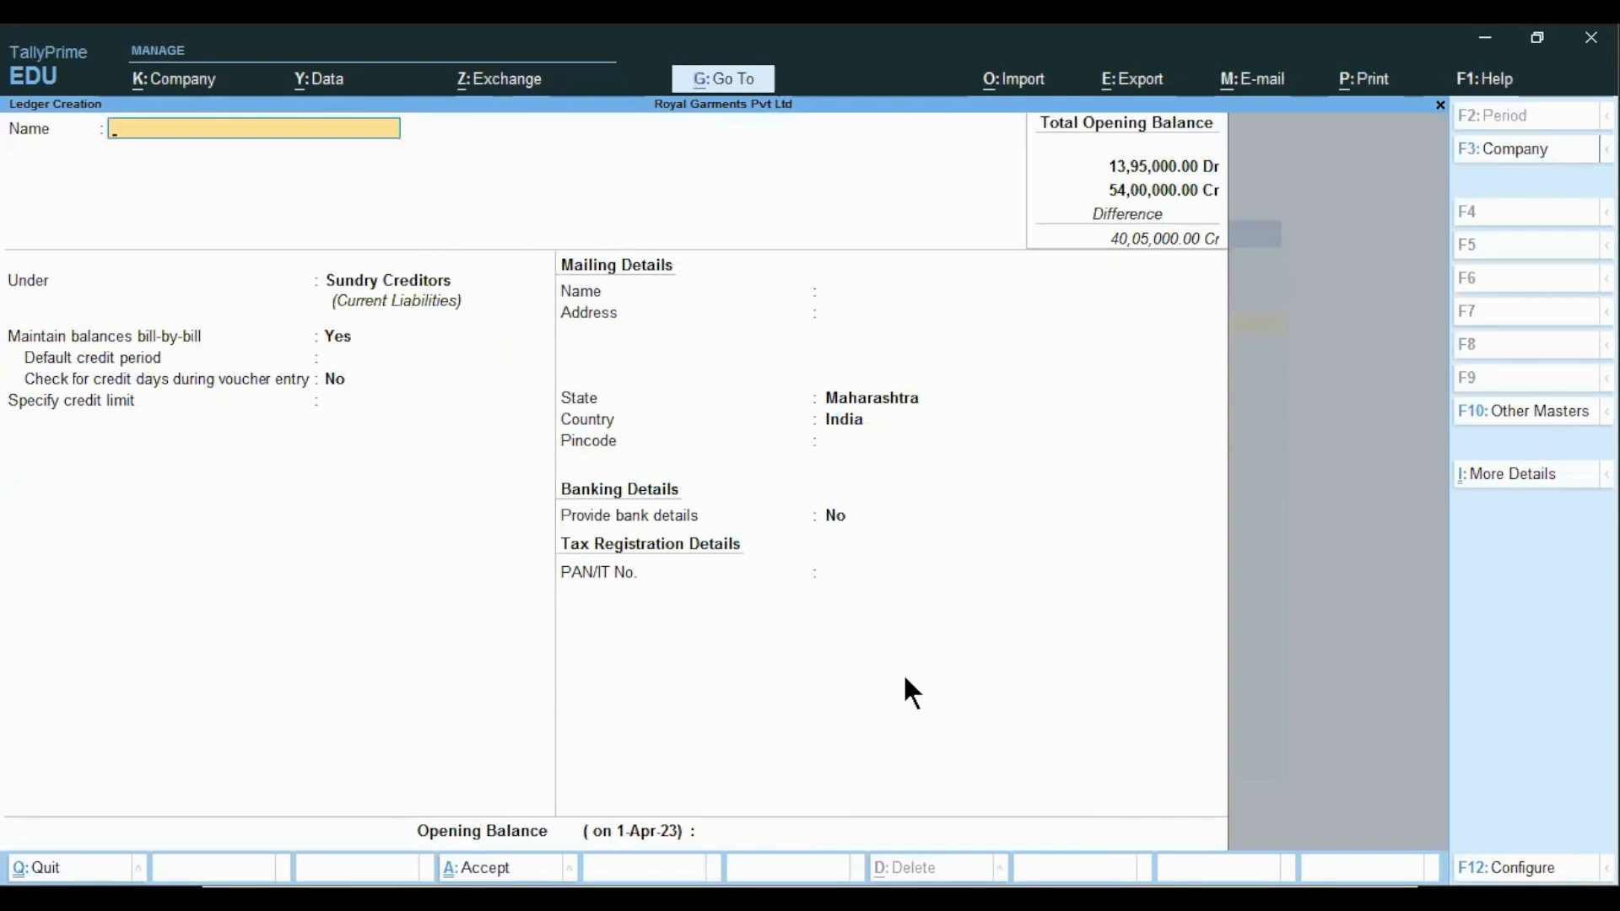
key("Escape")
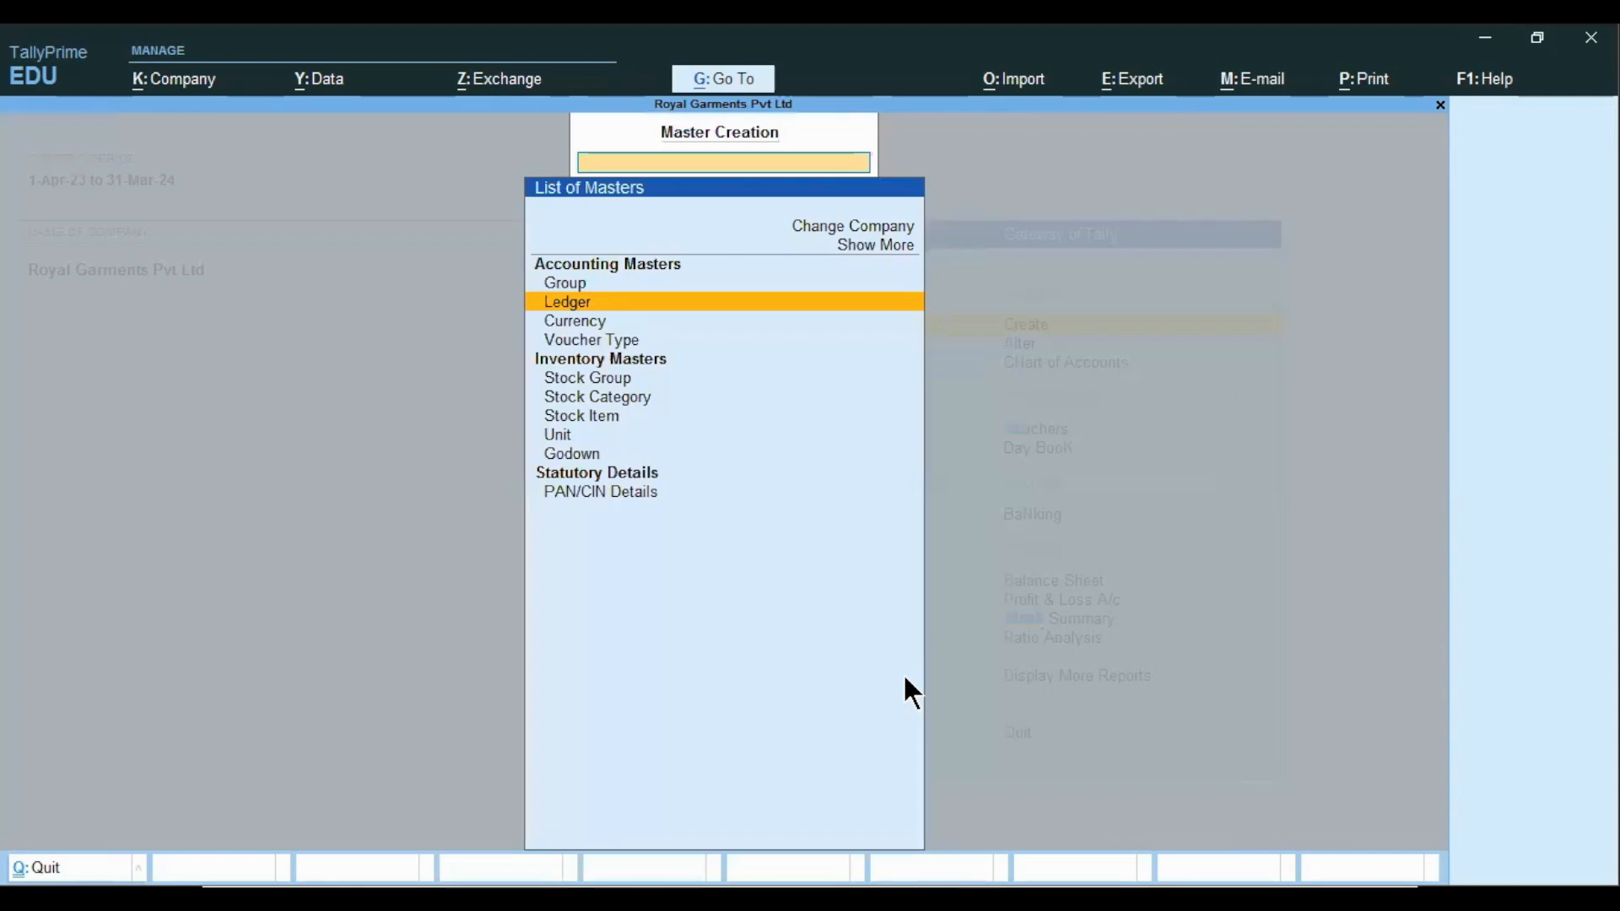
key("Escape")
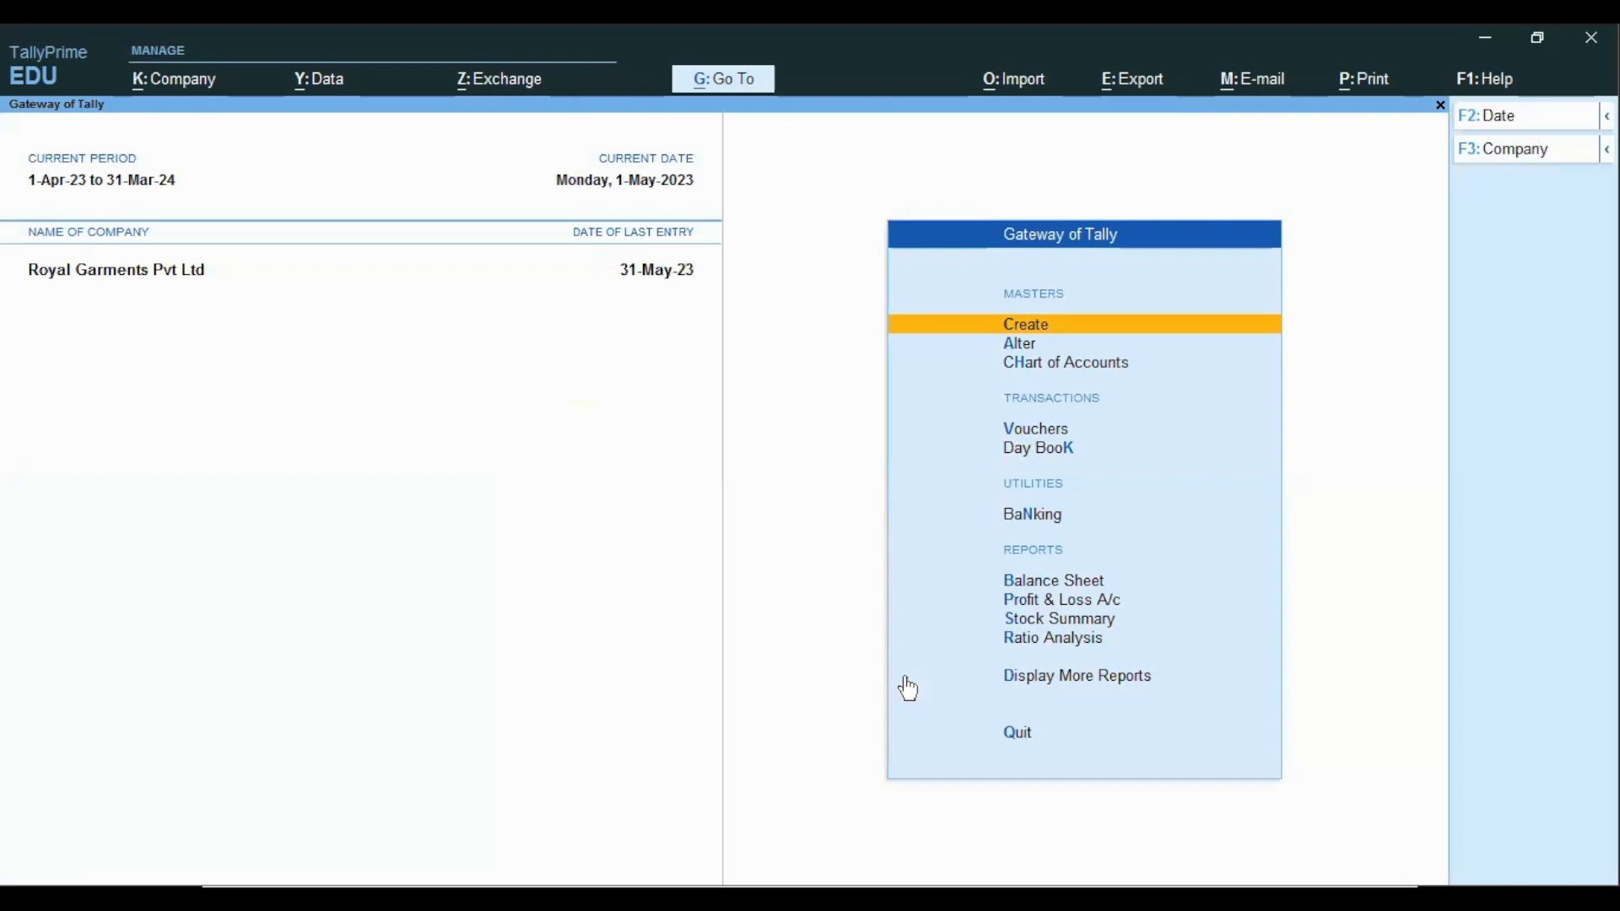
- Start a new Payment voucher and set its date to 1-Jun-23
left_click(1029, 433)
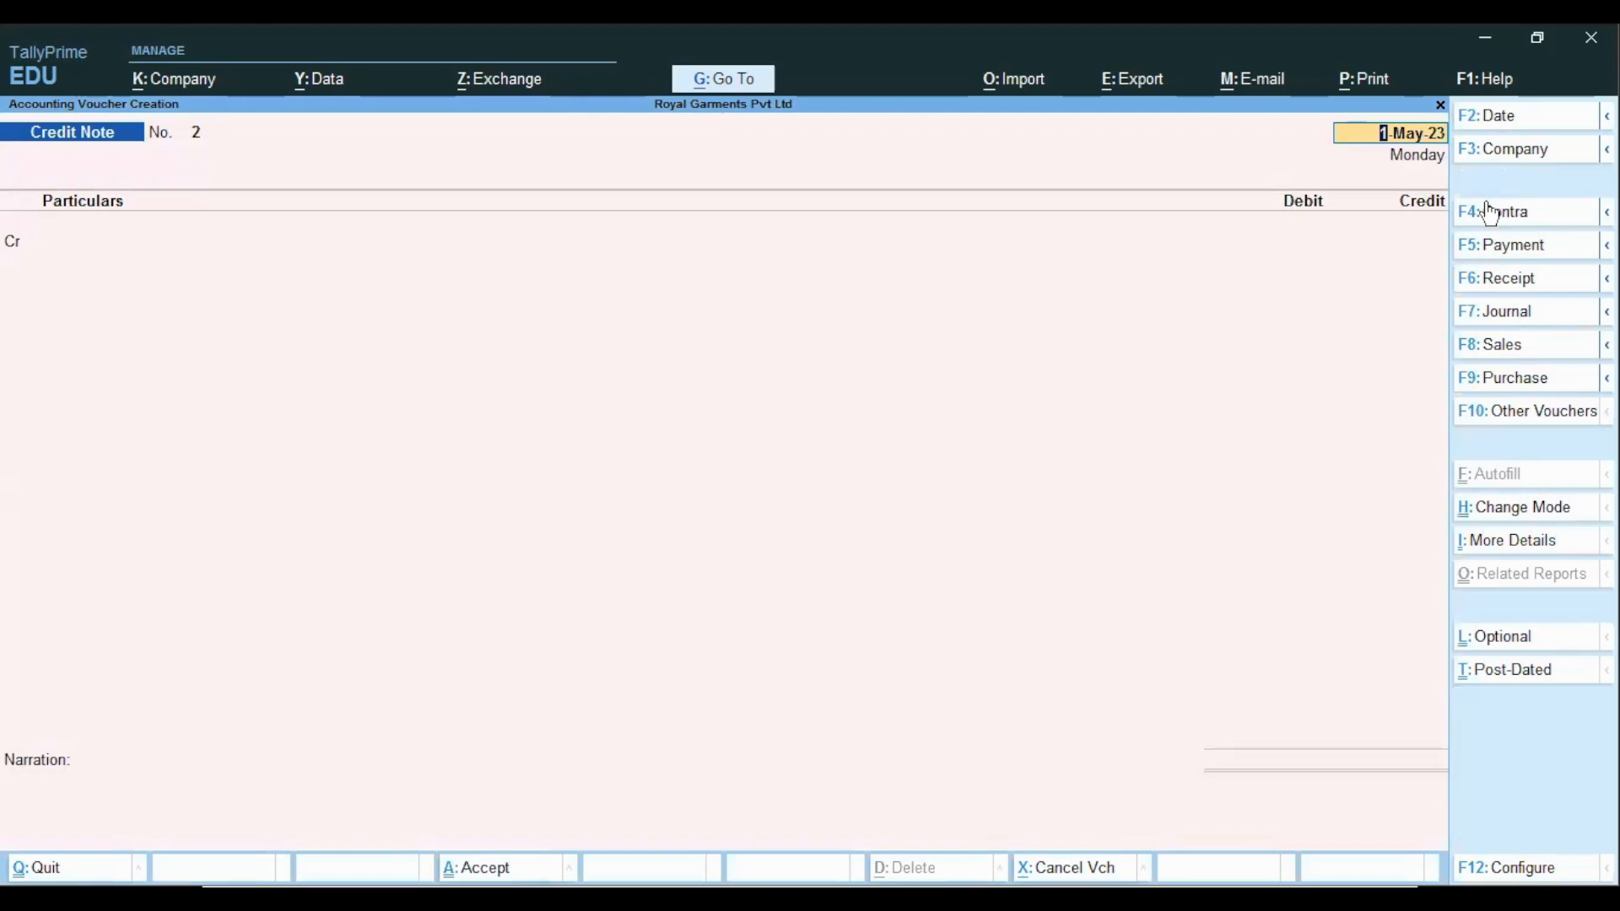
left_click(1487, 251)
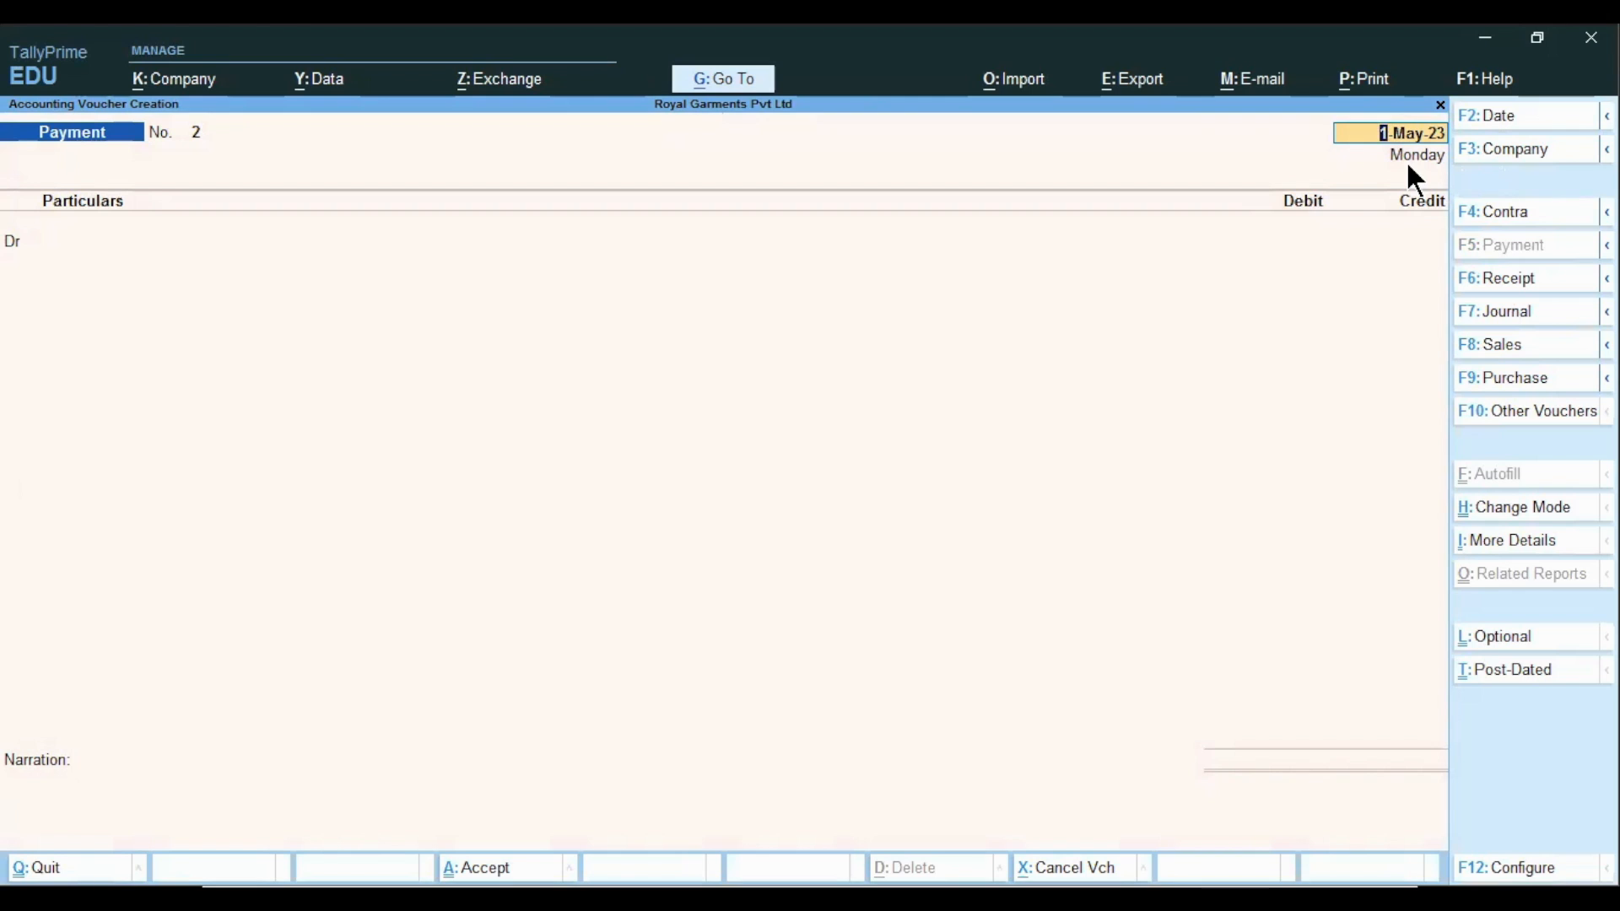
left_click(1476, 114)
type("1/")
key("BackSpace")
type(".6.2")
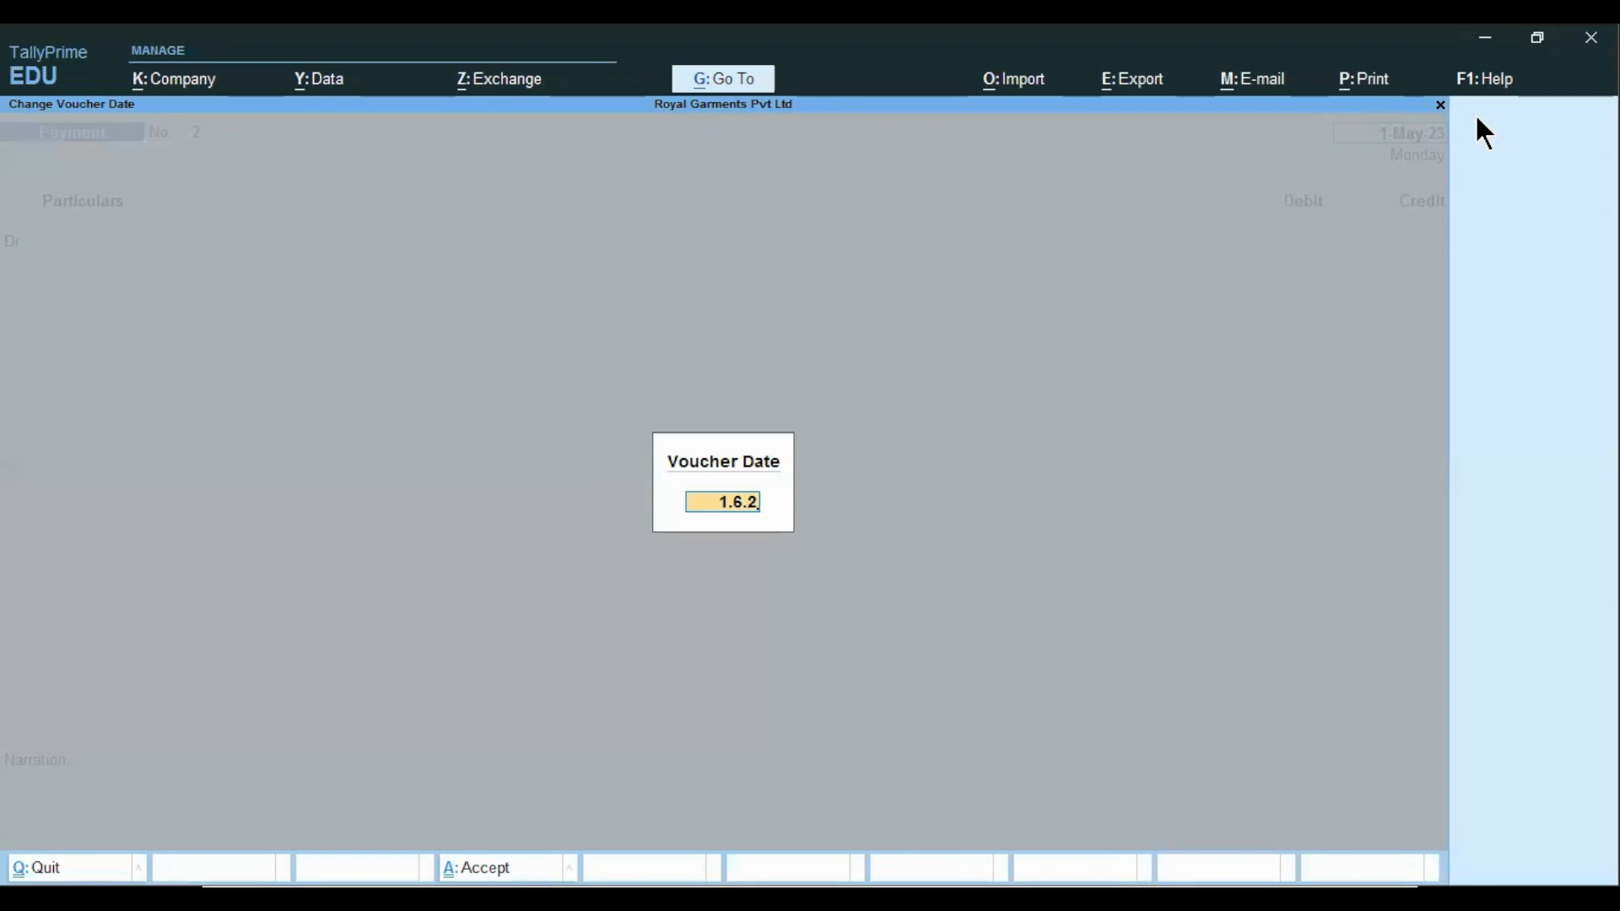
type("2")
key("BackSpace")
type("023")
key("Return")
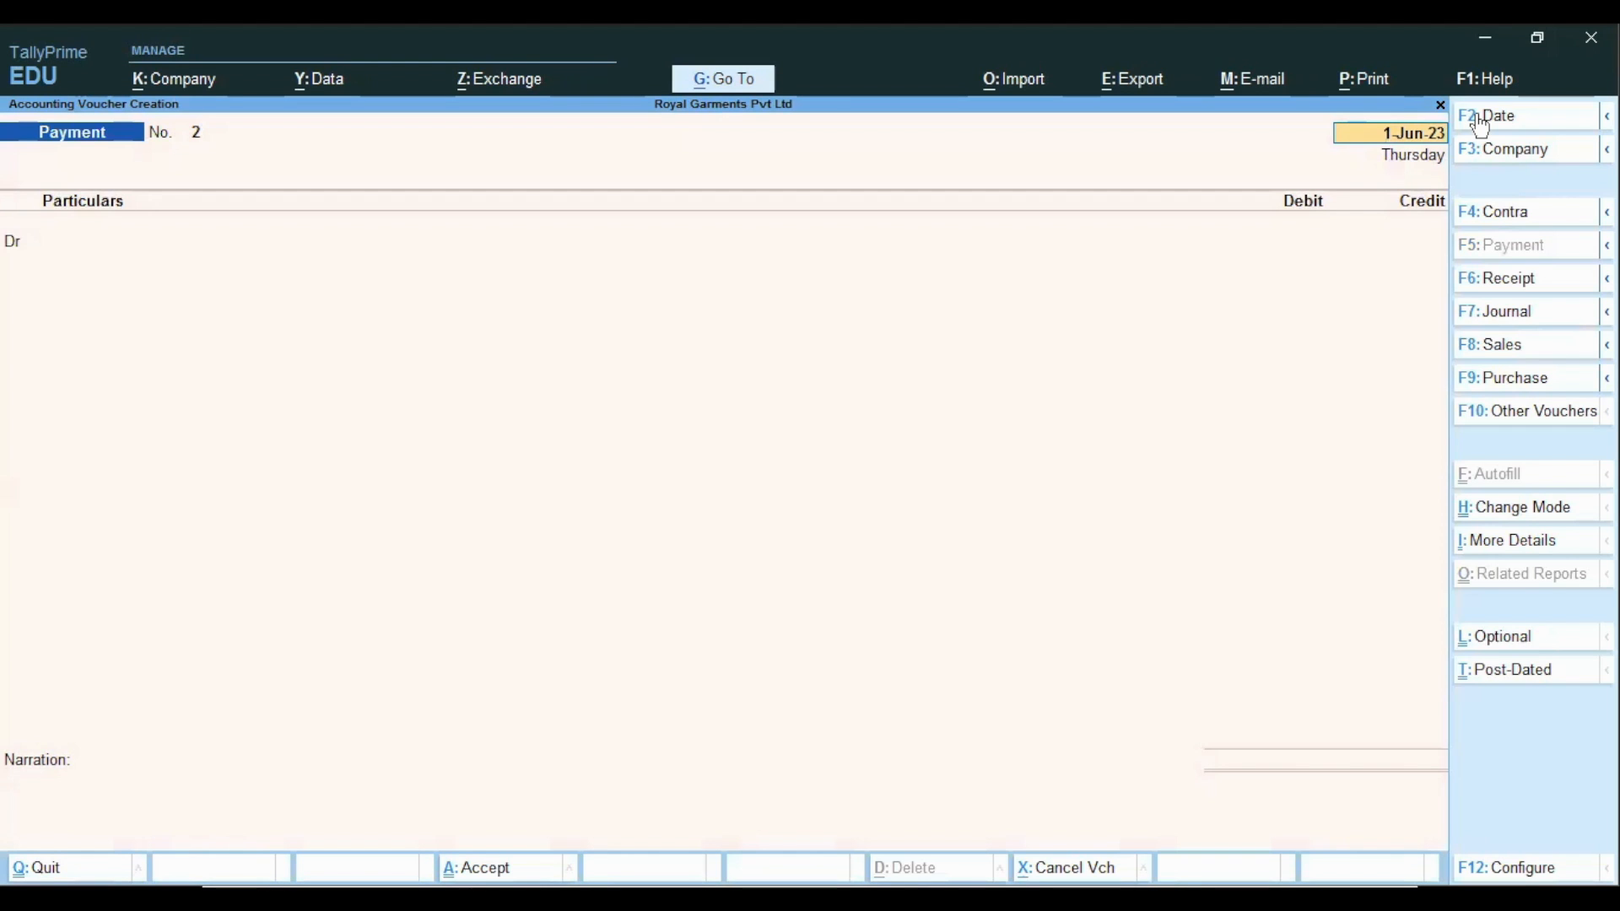
key("Return")
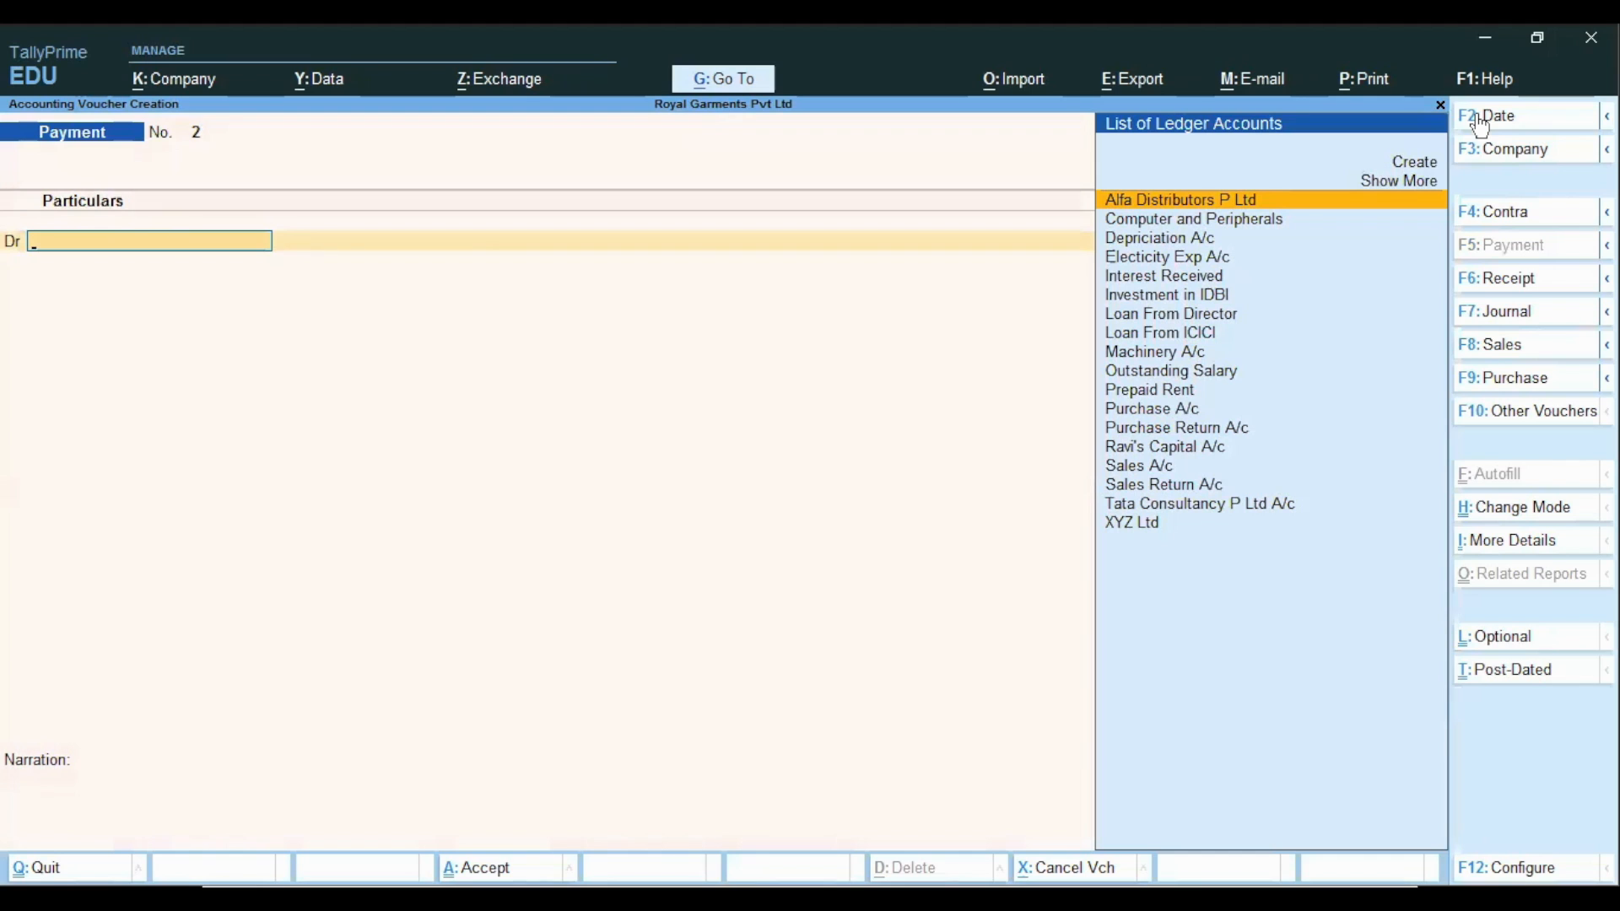
- Debit XYZ Ltd with 50,000 in the payment voucher
key("Down")
key("Down")
key("Down")
key("Down")
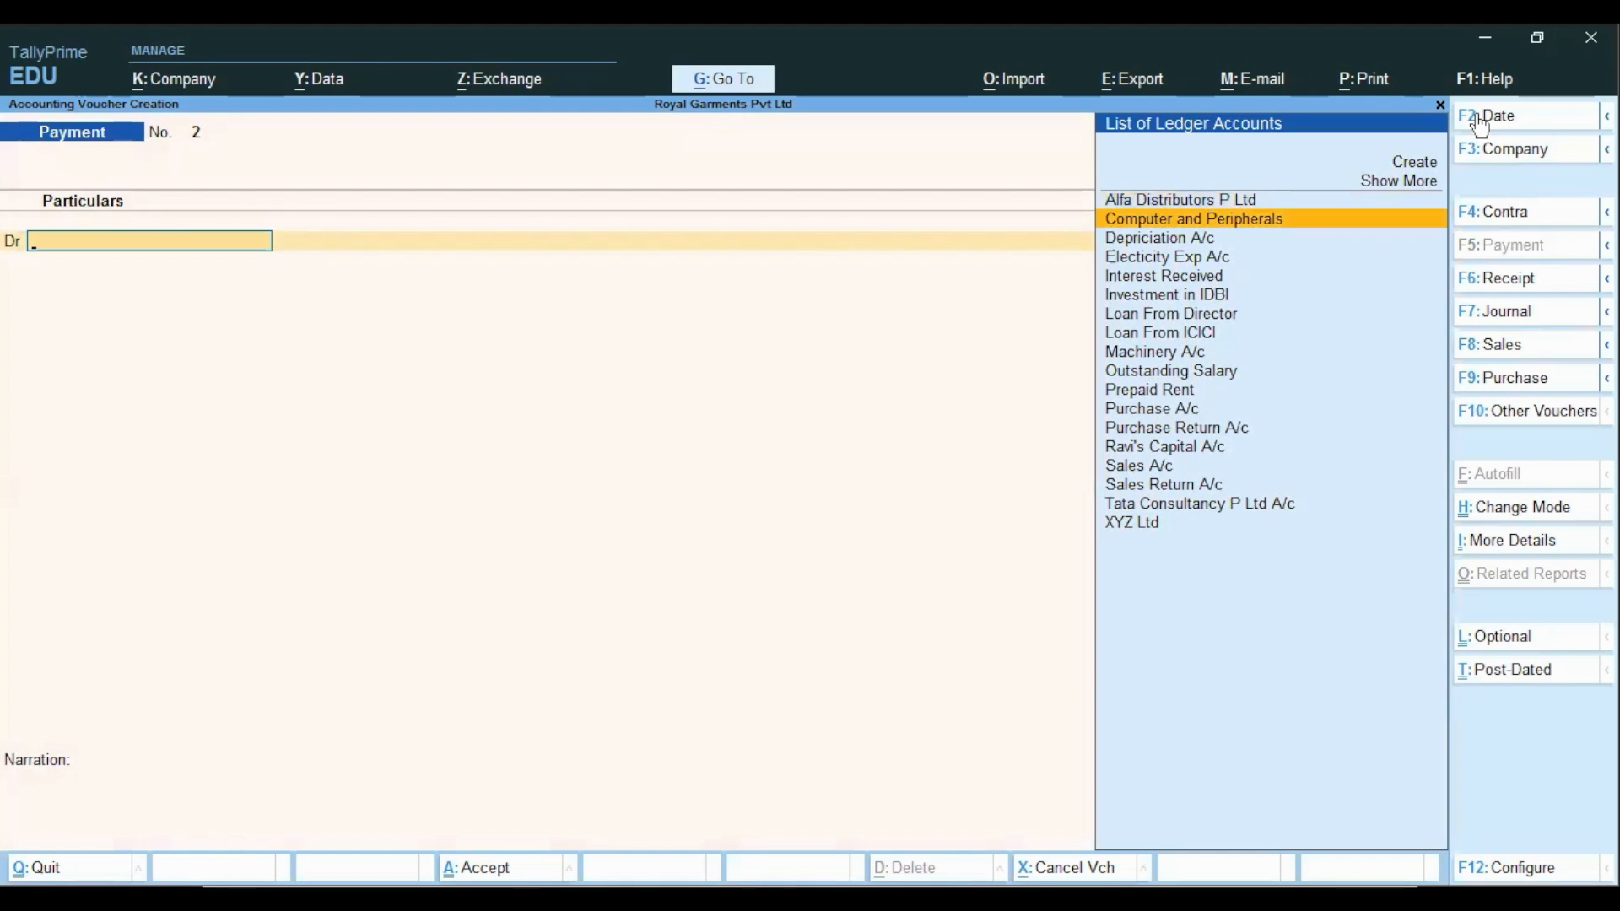
key("End")
key("Return")
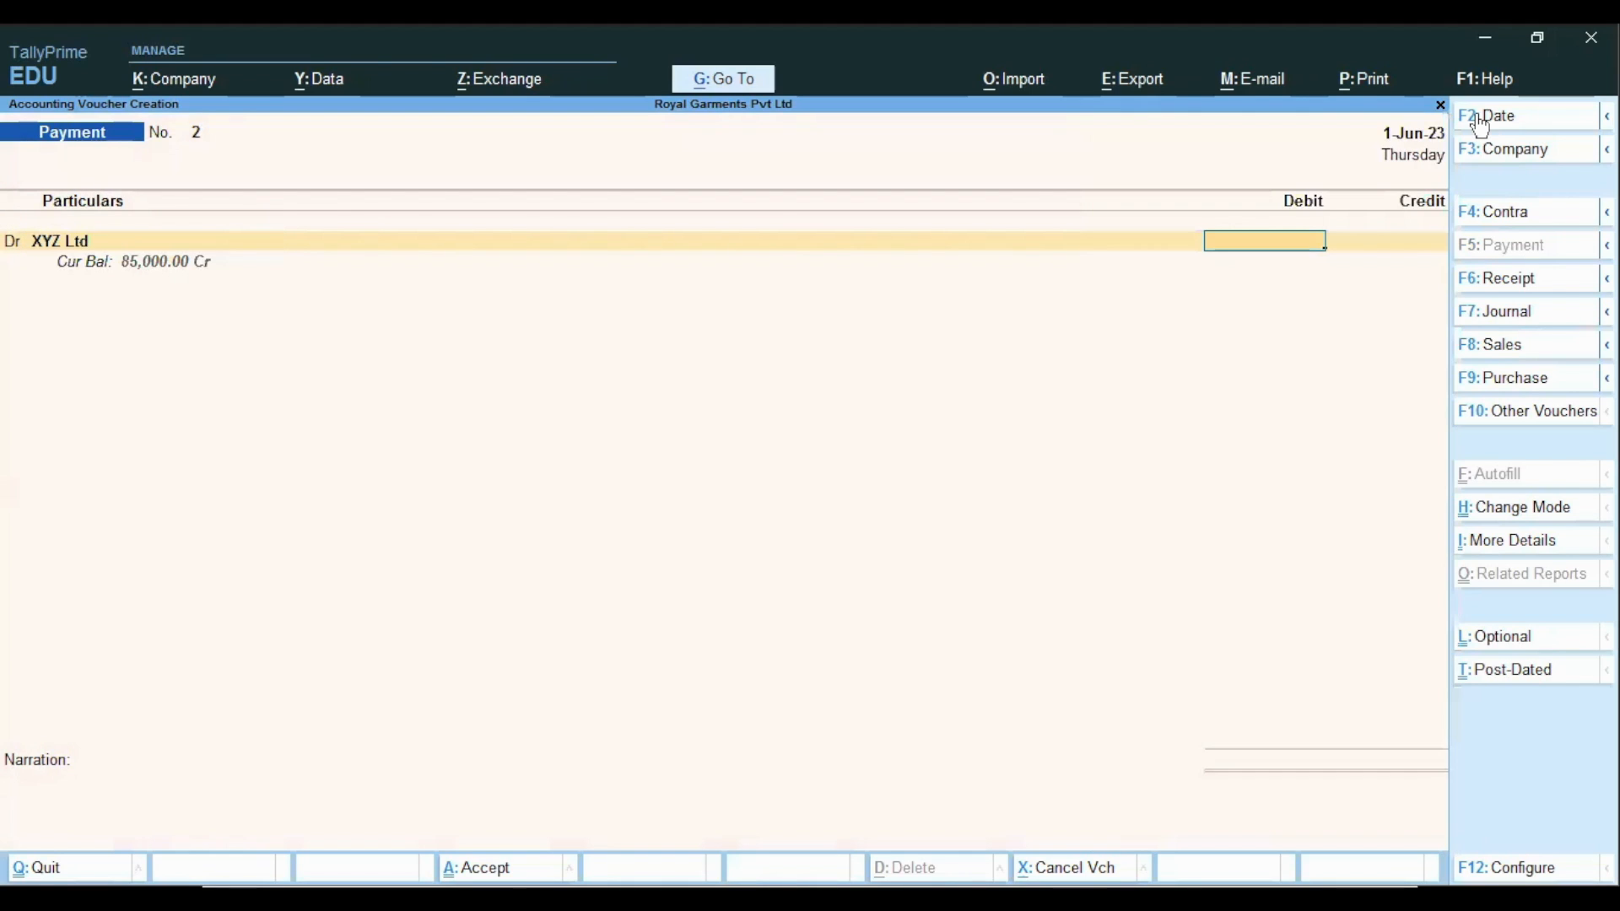
type("50,000")
key("Return")
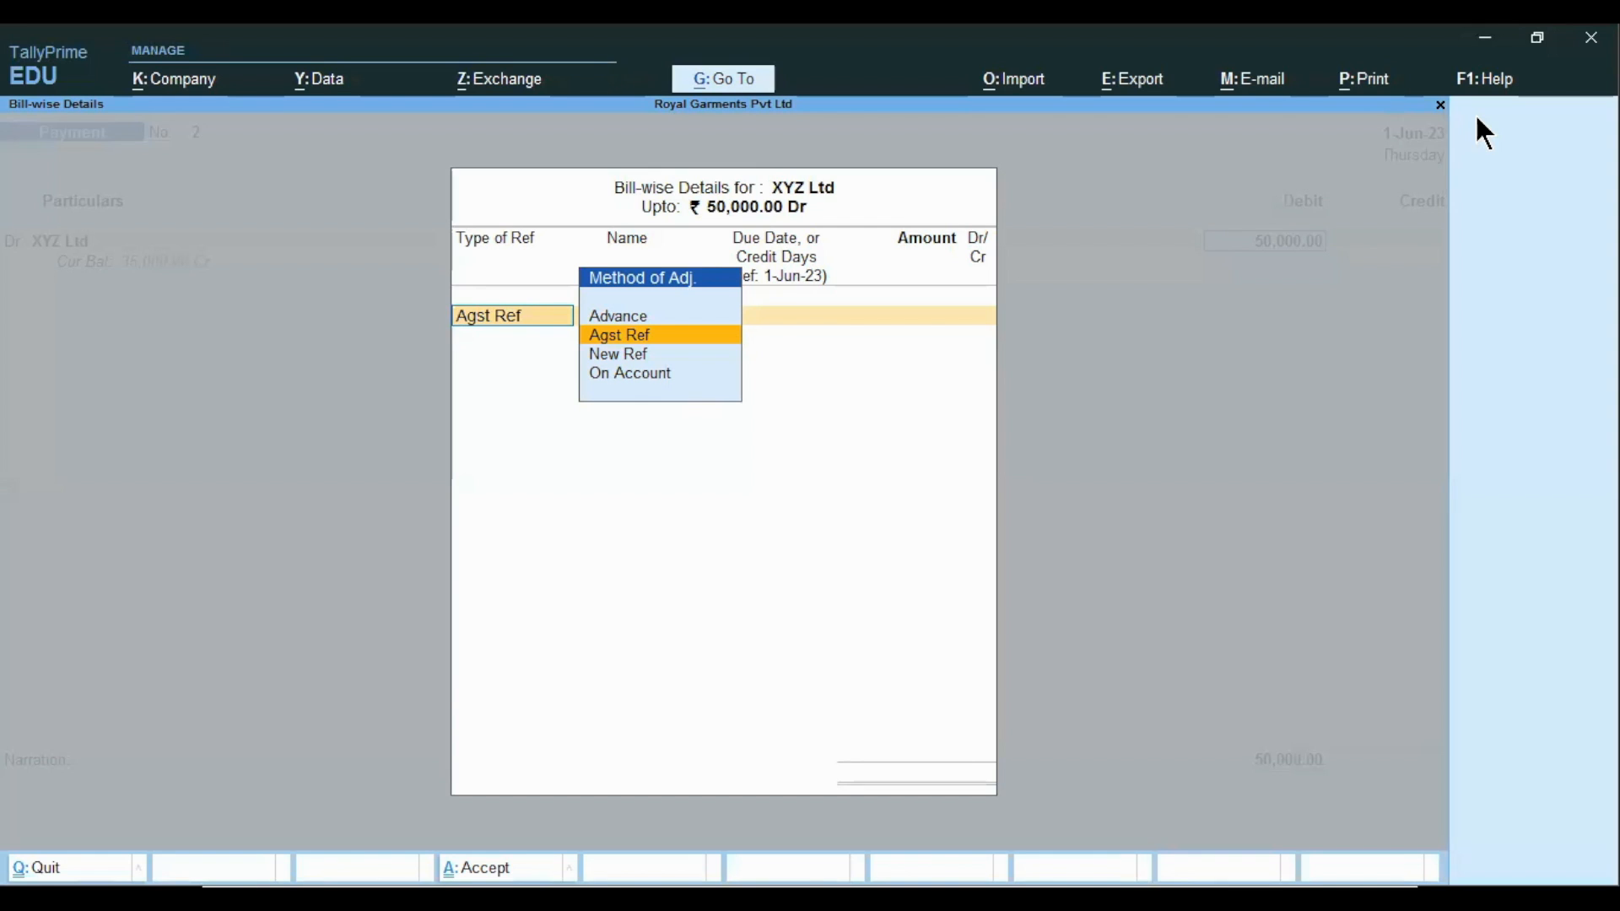
- Allocate 15,000 of the payment against reference Xyz-26 using the Agst Ref method
key("Return")
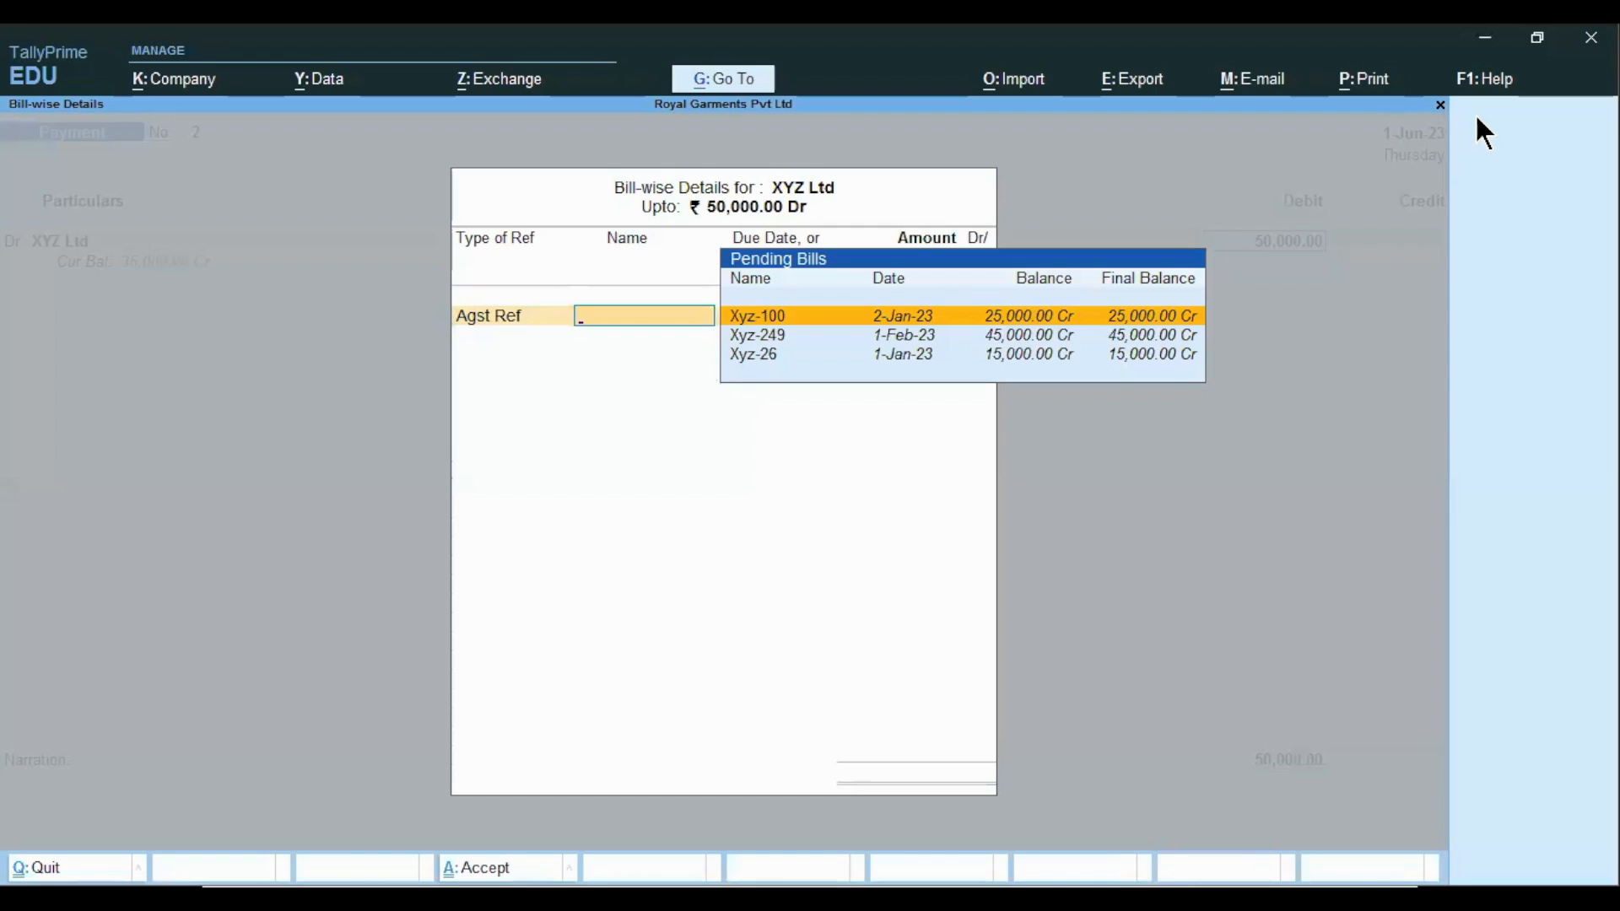
key("Down")
key("Down")
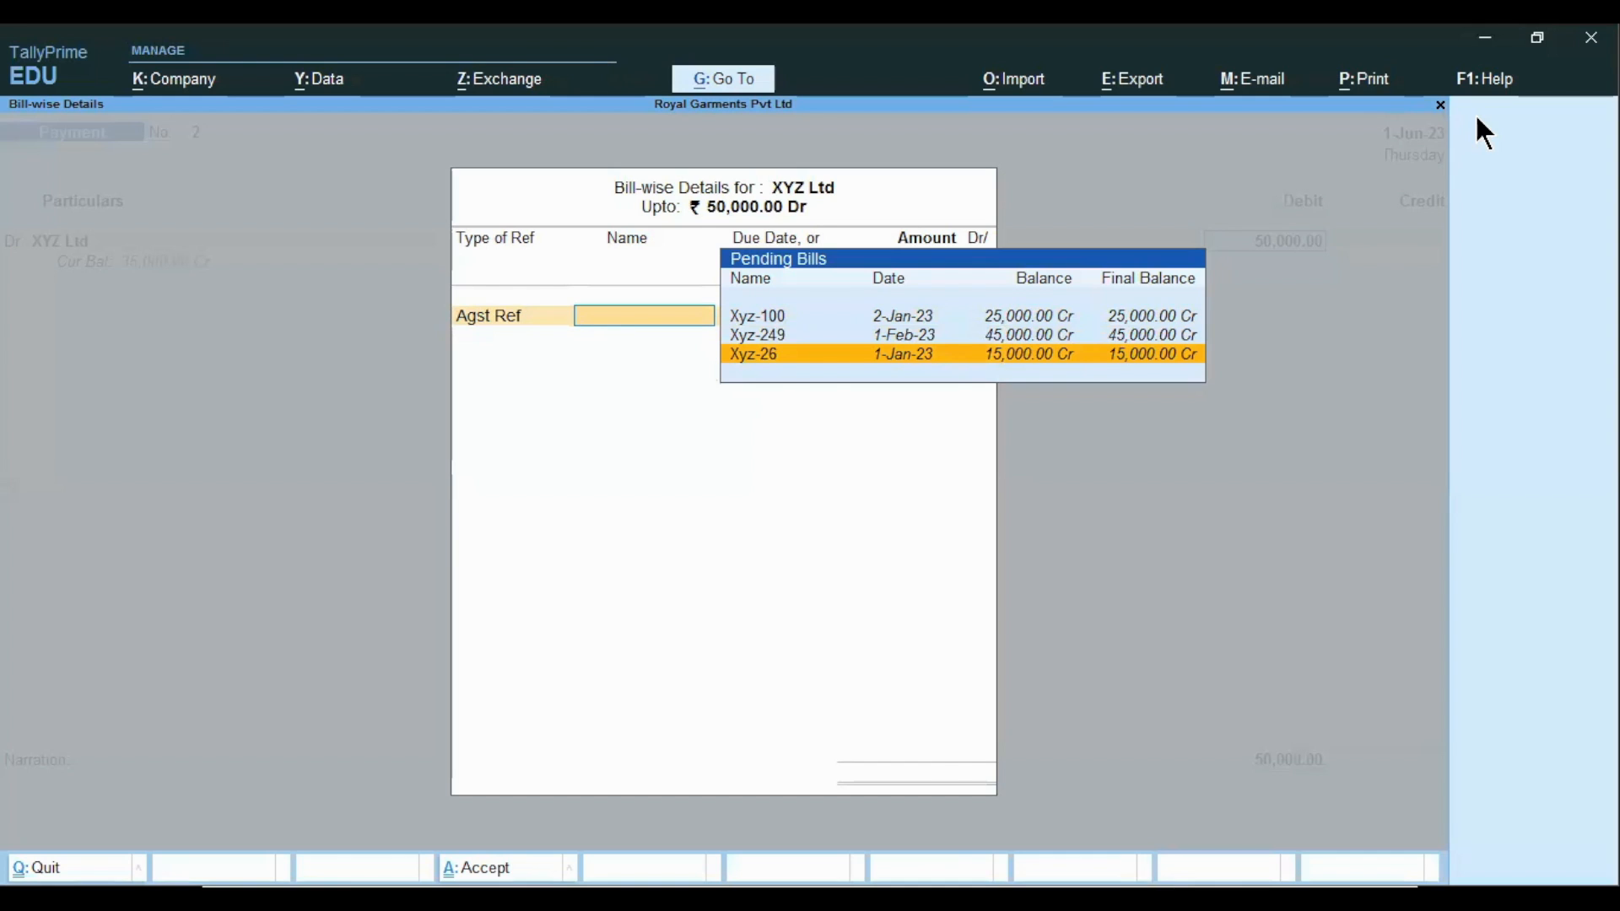
key("Return")
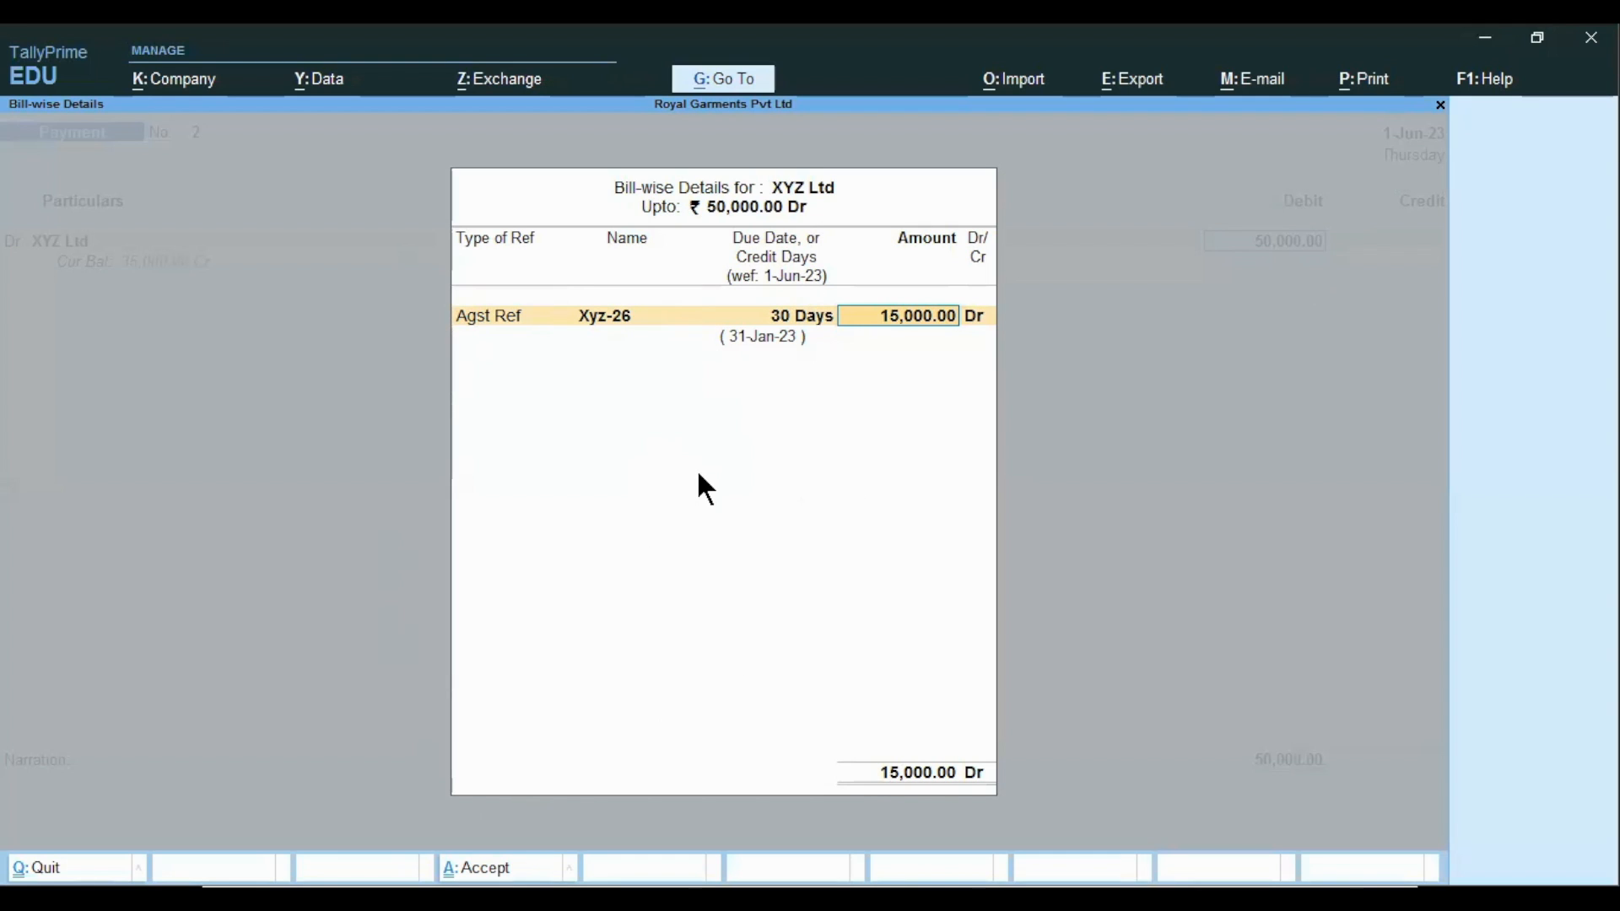
key("Return")
key("Return")
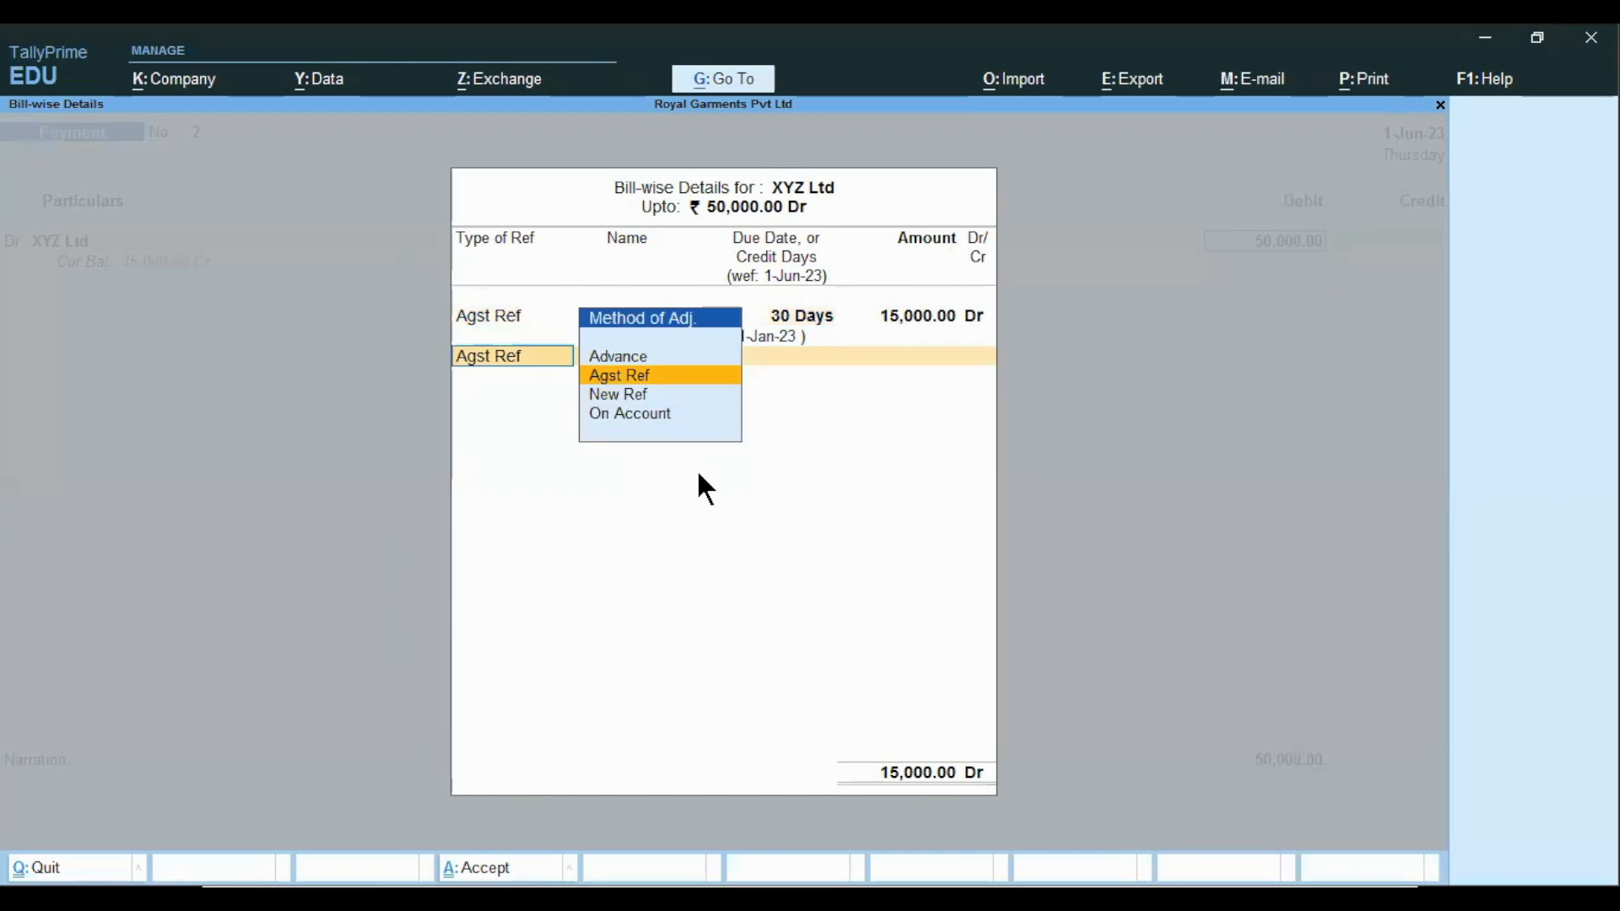
- Allocate 25,000 against bill Xyz-100 and the remaining 10,000 against bill Xyz-249, both as Agst Ref
key("Return")
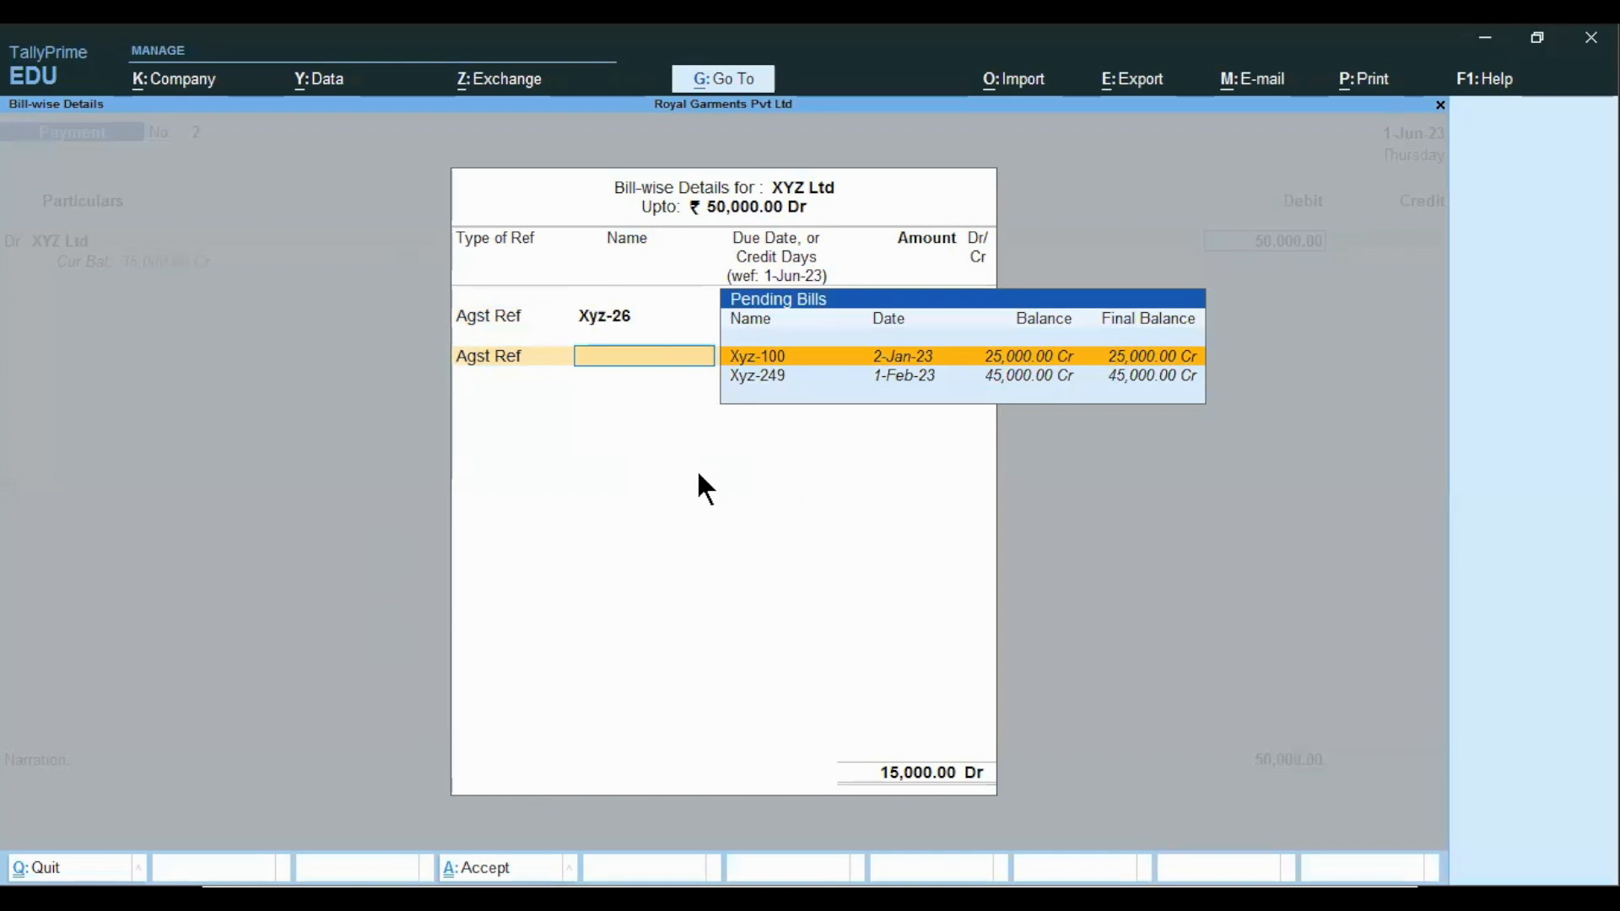
key("Return")
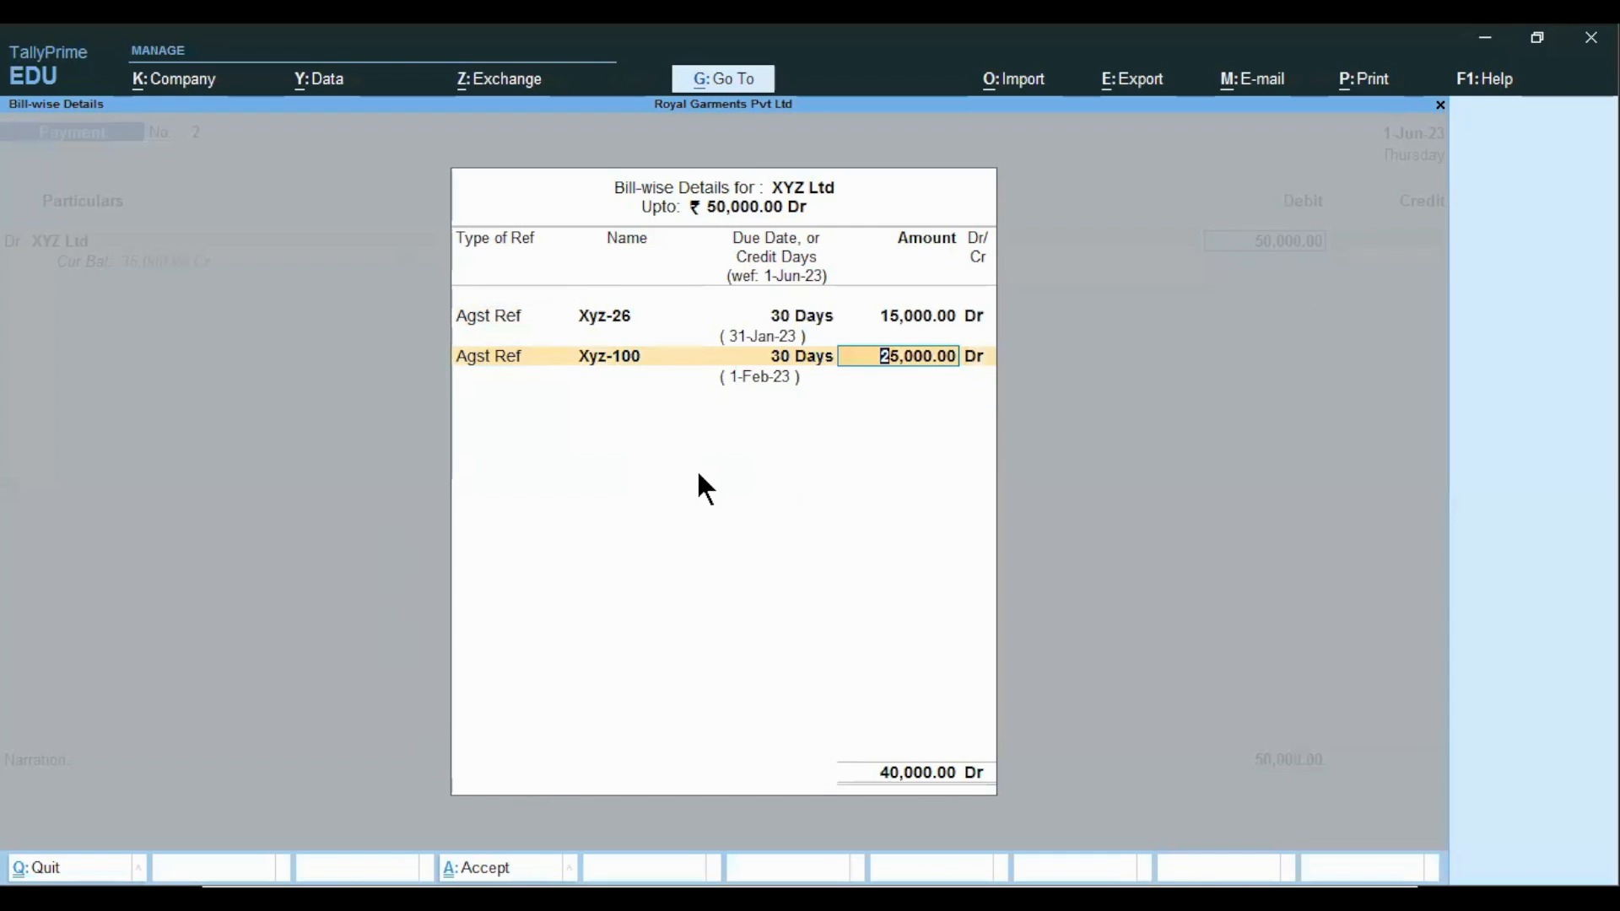
key("Return")
key("Return")
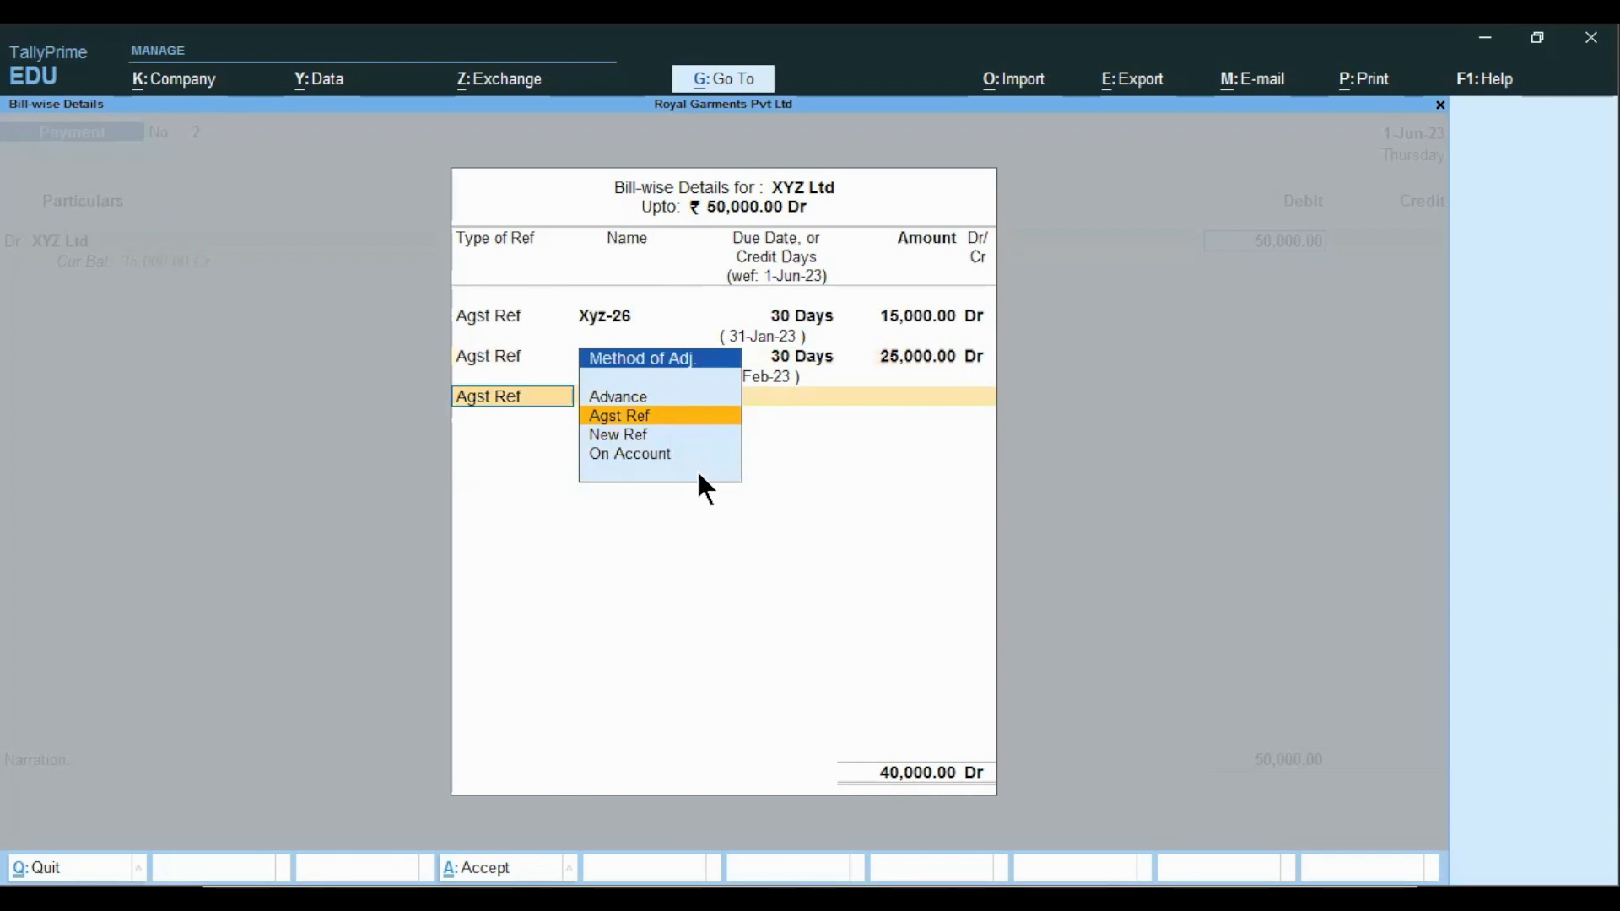
key("Return")
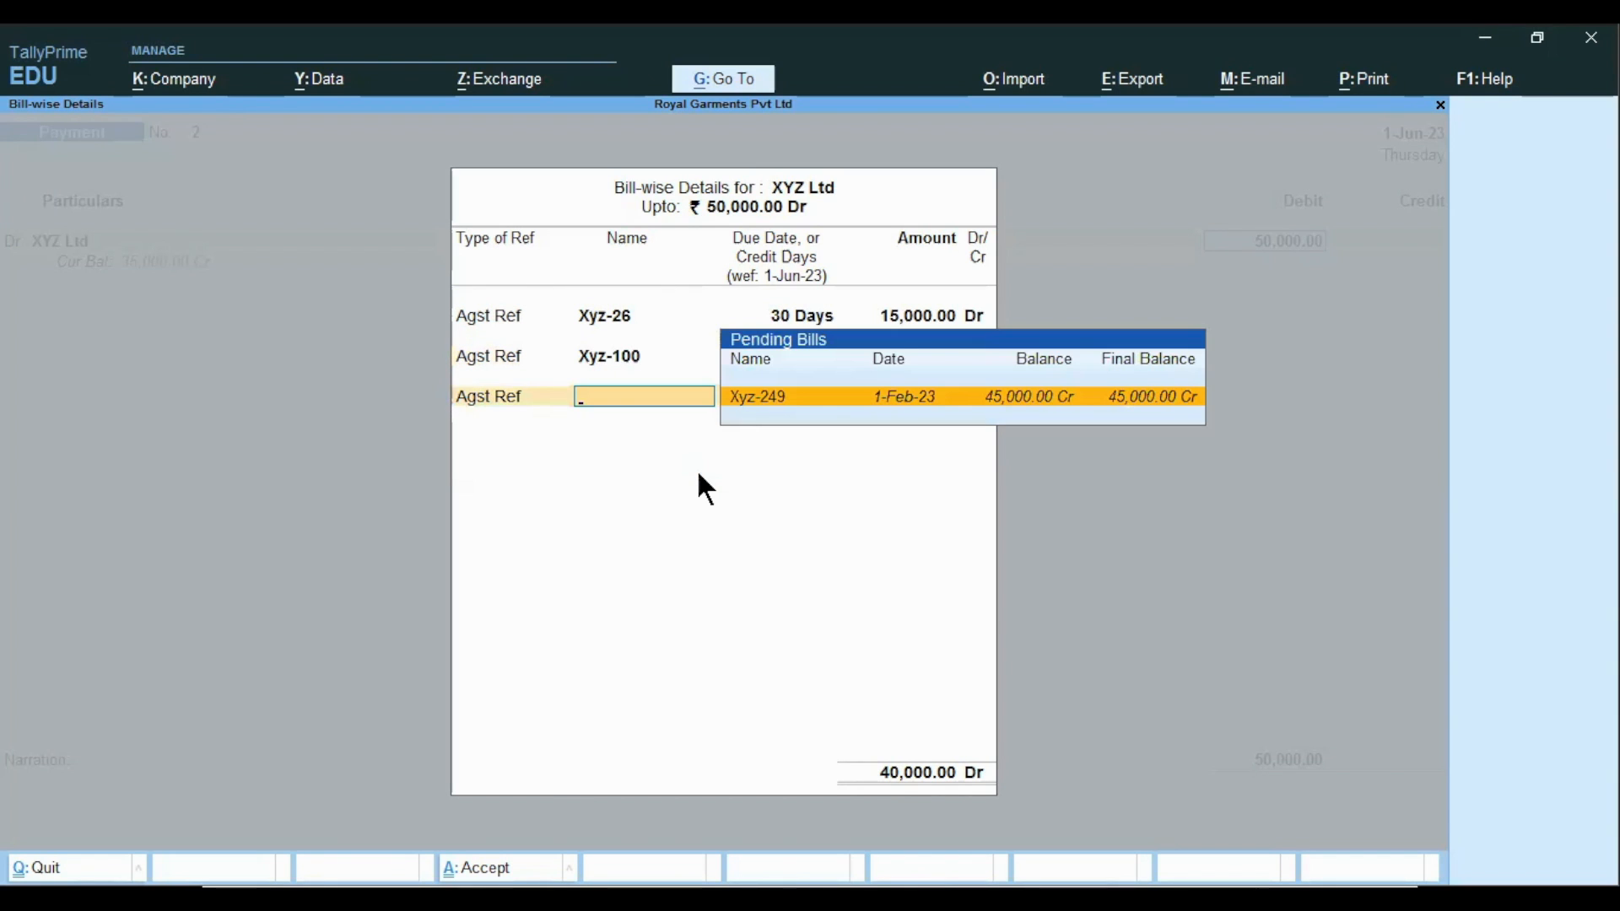
key("Return")
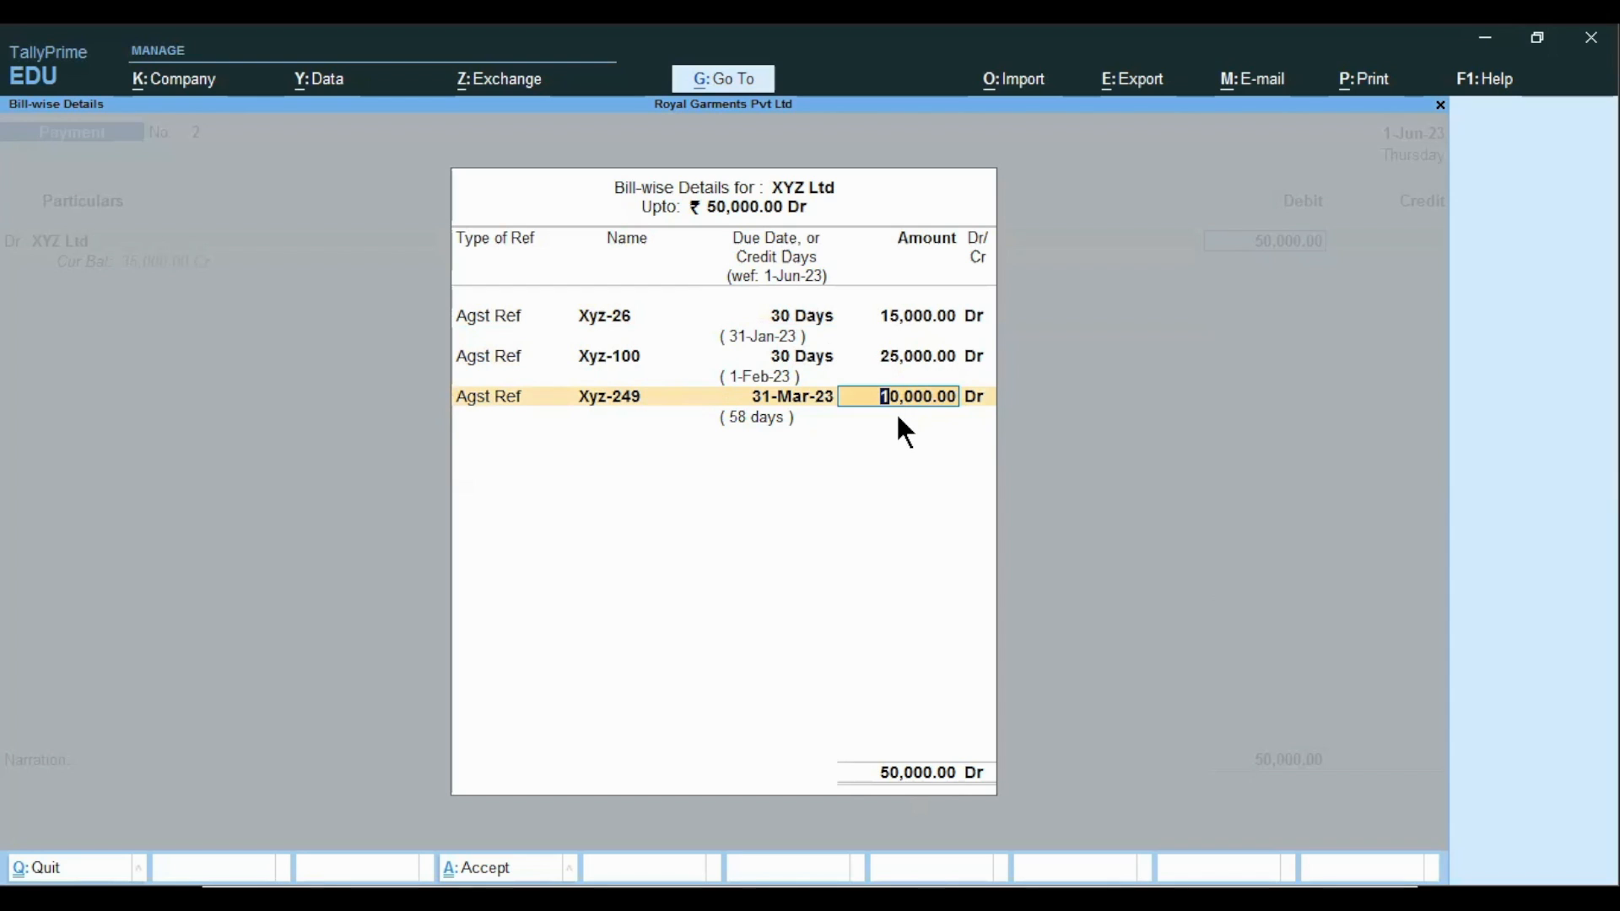
key("Return")
key("Return")
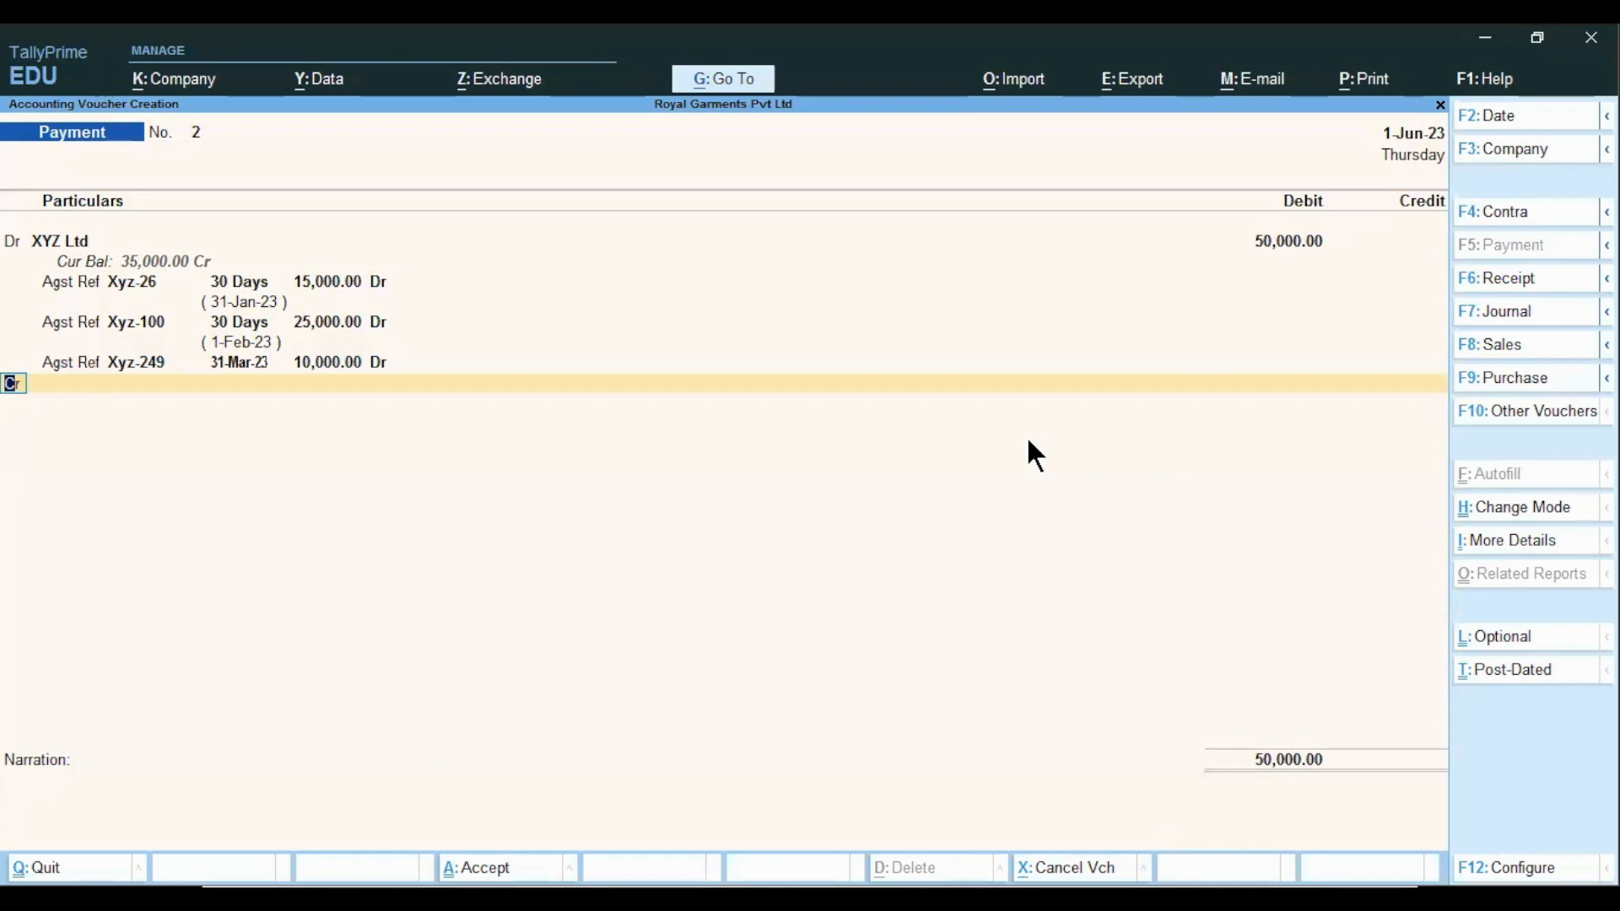
- Credit Cash with 30,000 in the payment voucher
key("Return")
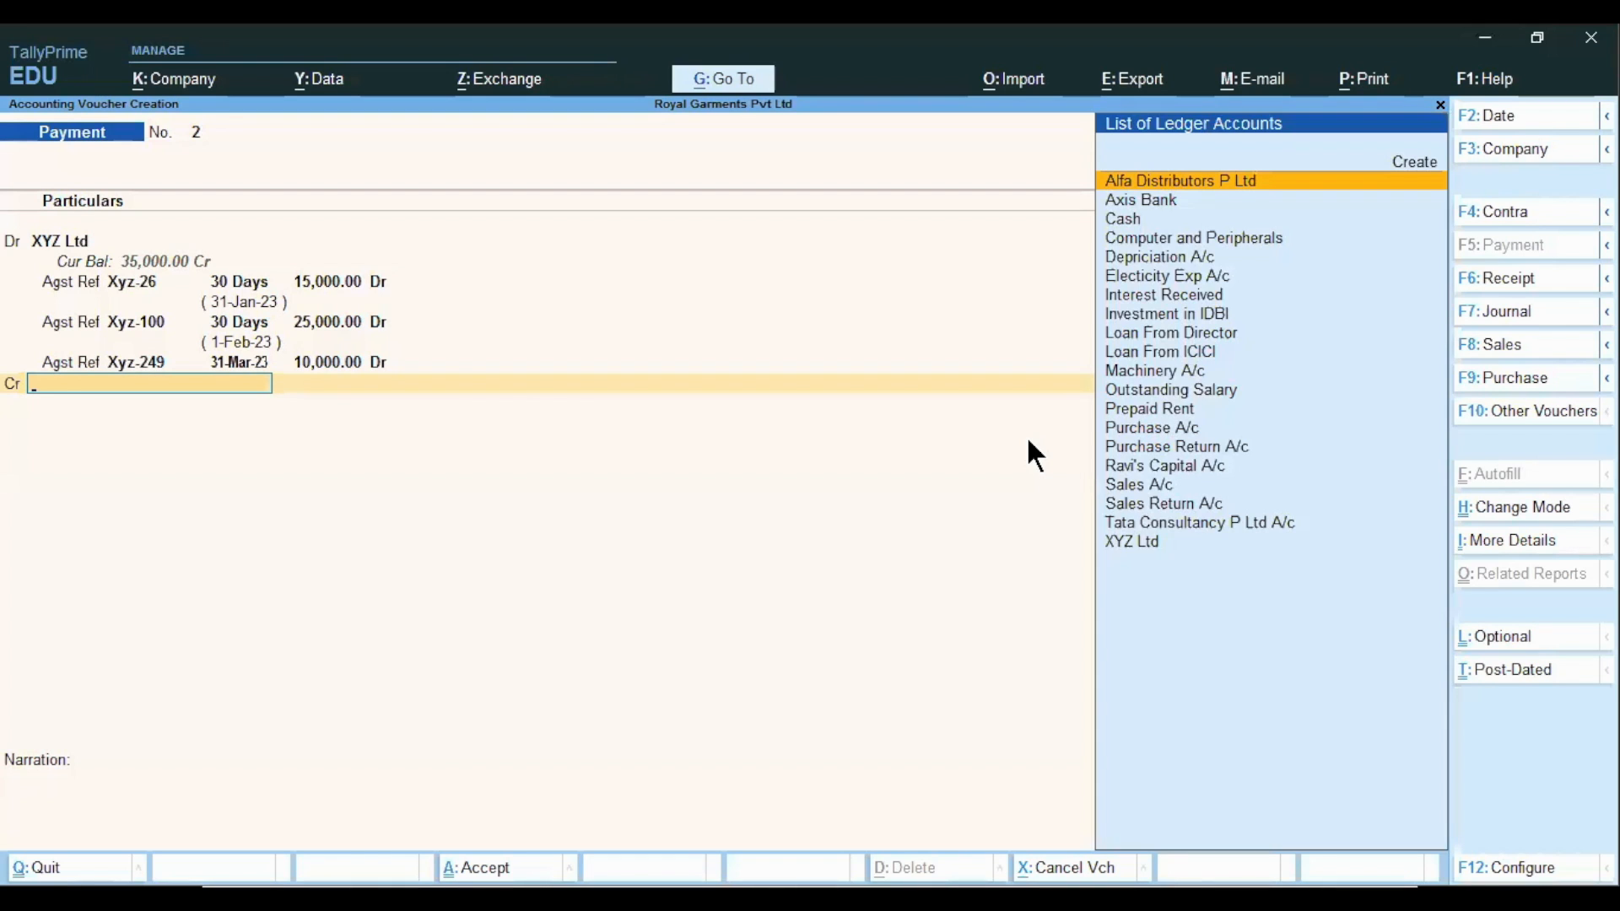
type("Cash")
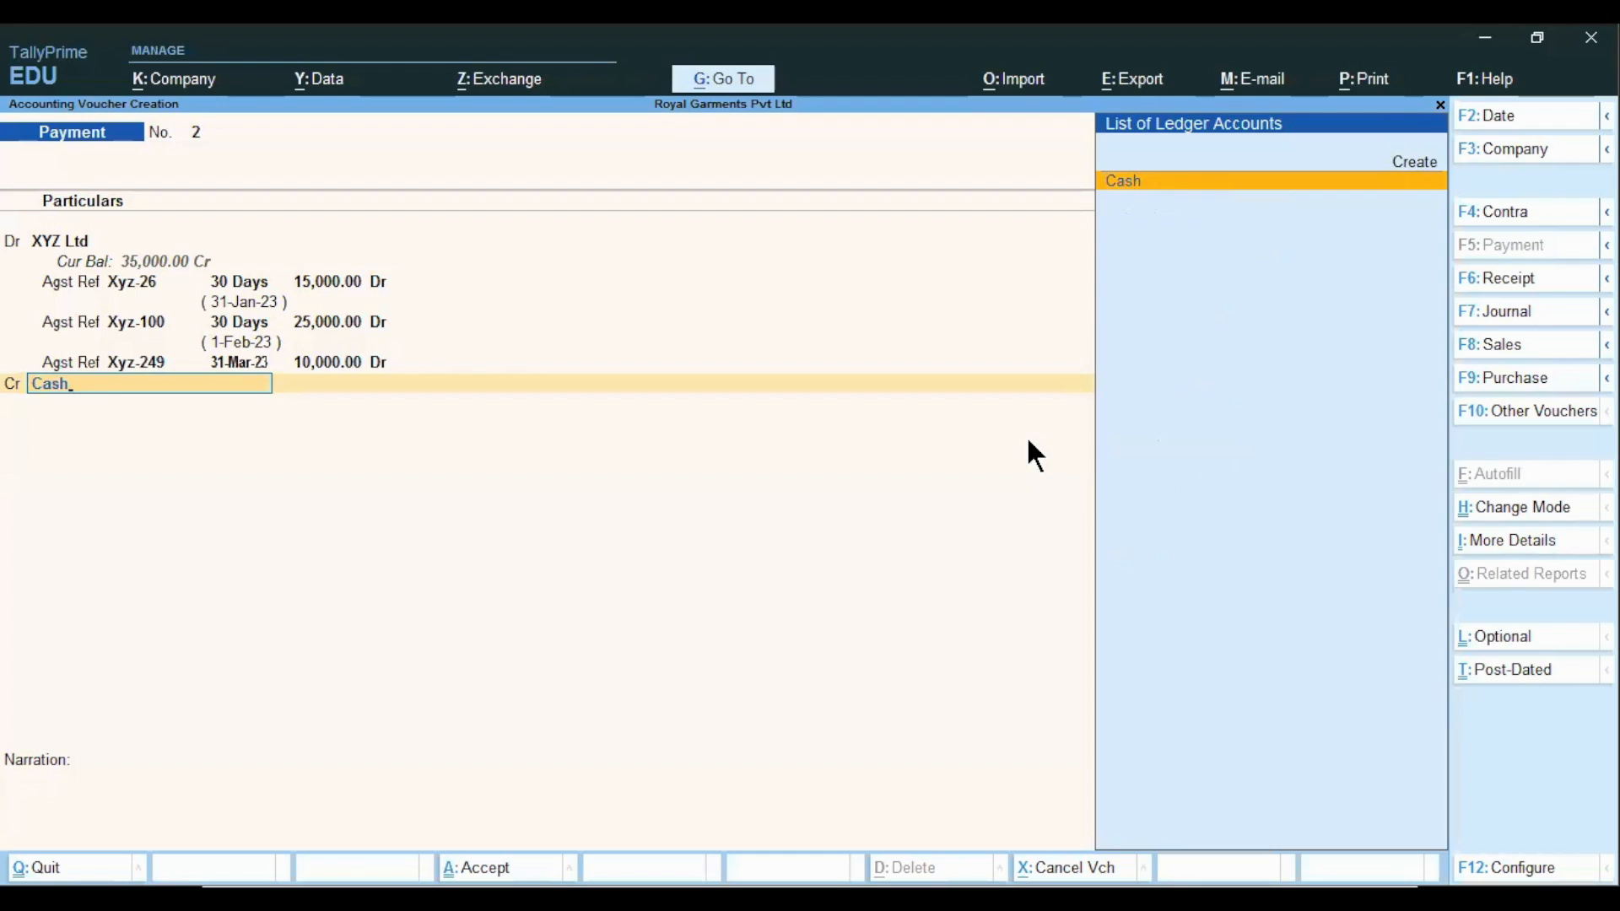
key("Return")
type("2")
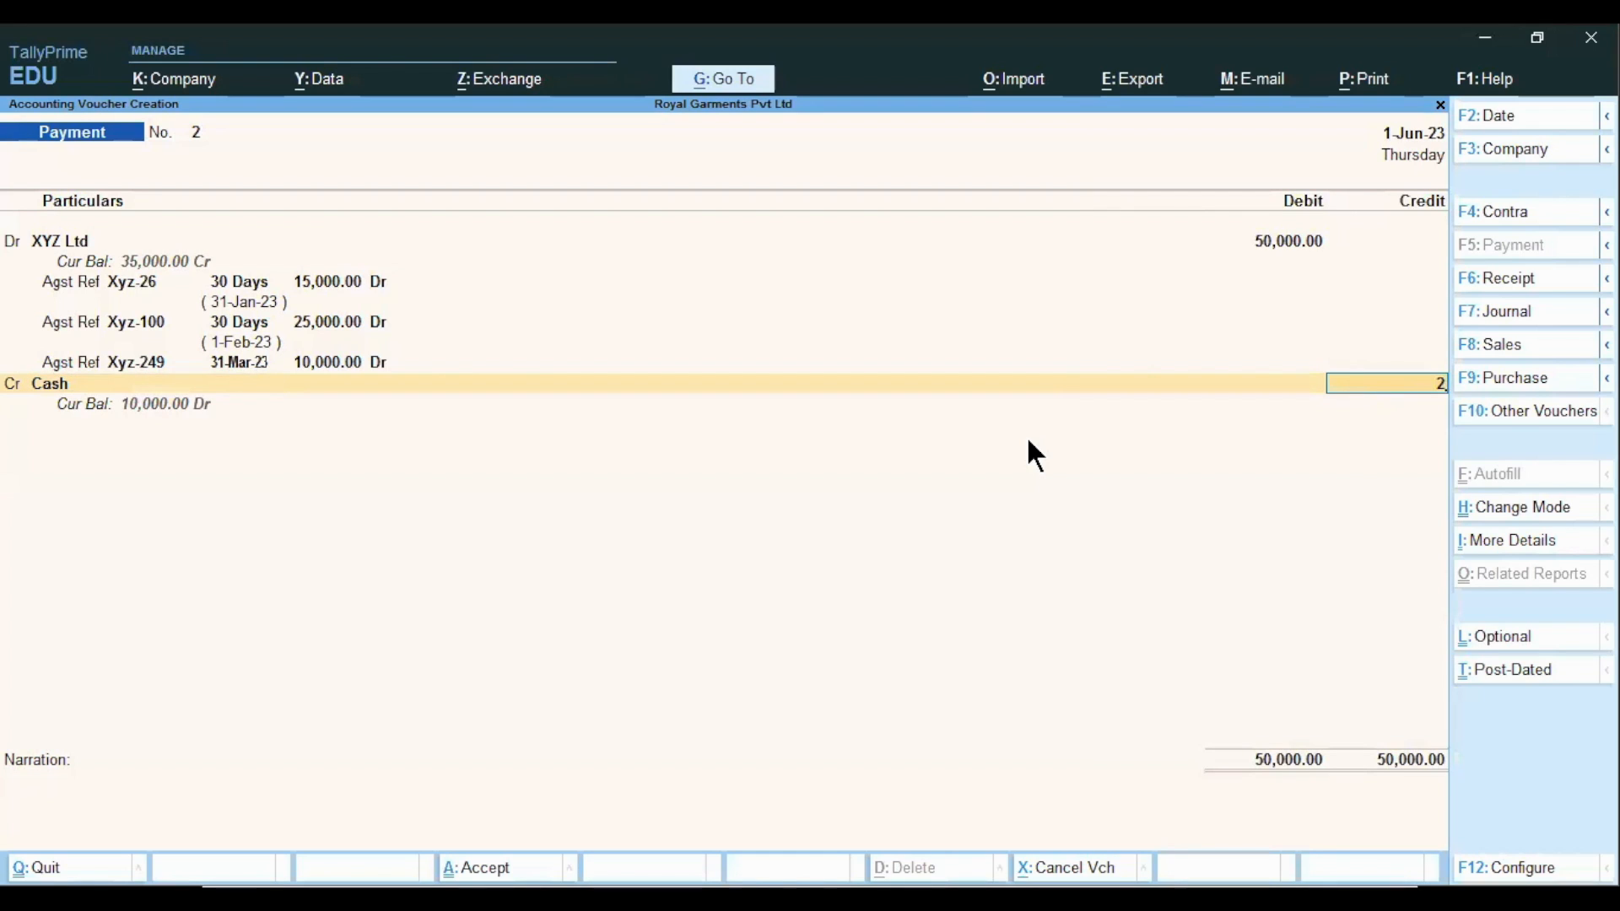
key("BackSpace")
type("30,000")
key("Return")
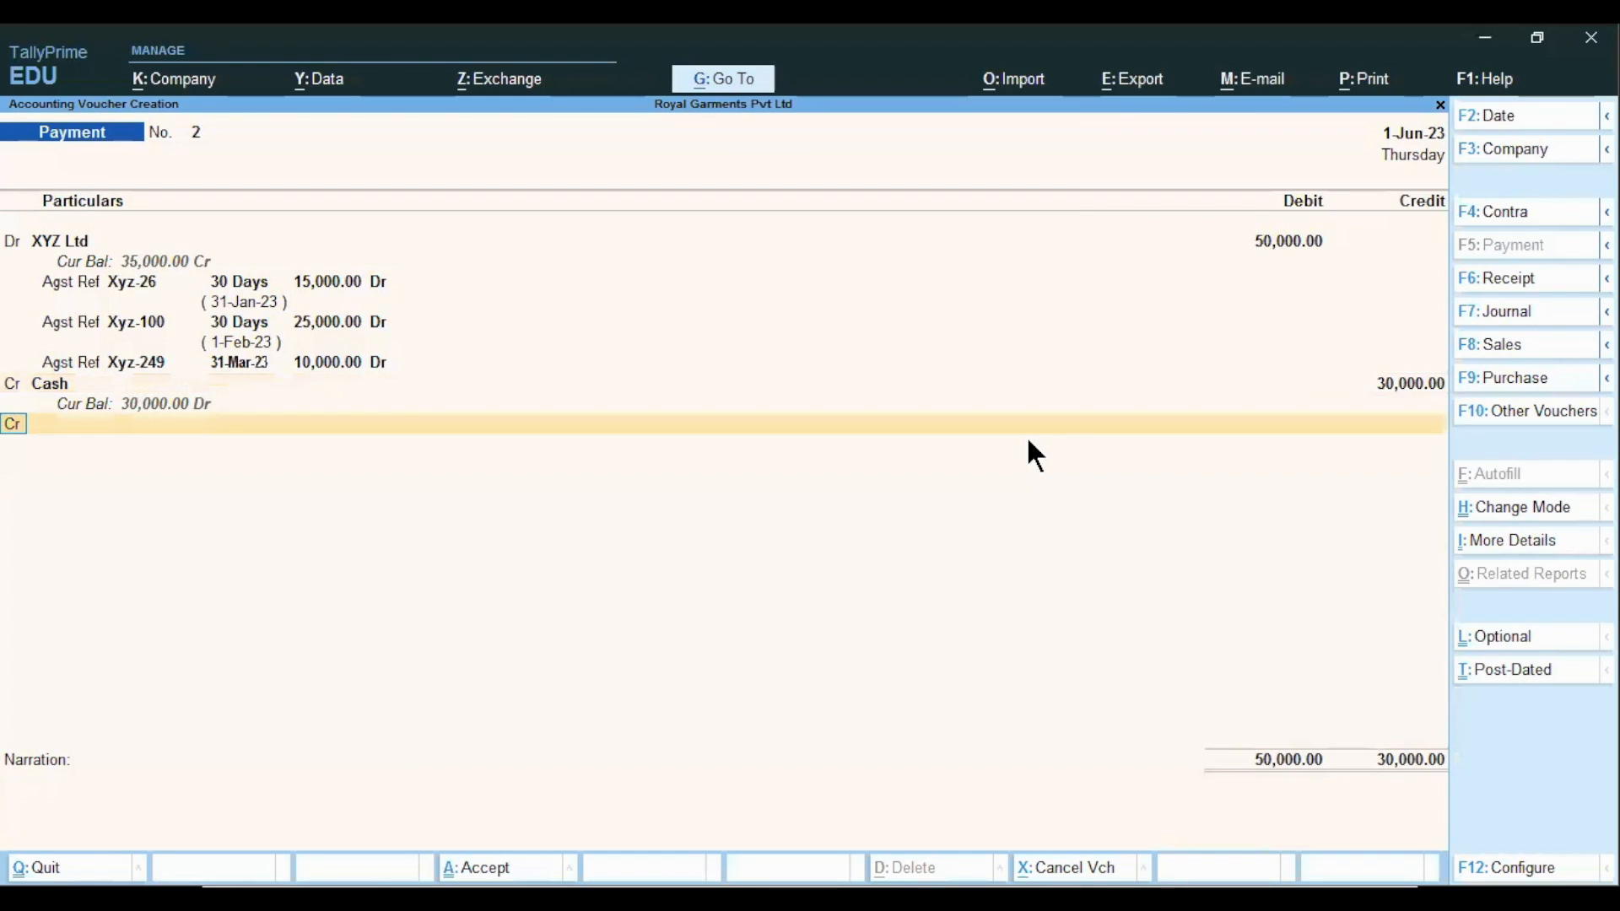
- Credit Axis Bank with the remaining 20,000 in the payment voucher
key("Return")
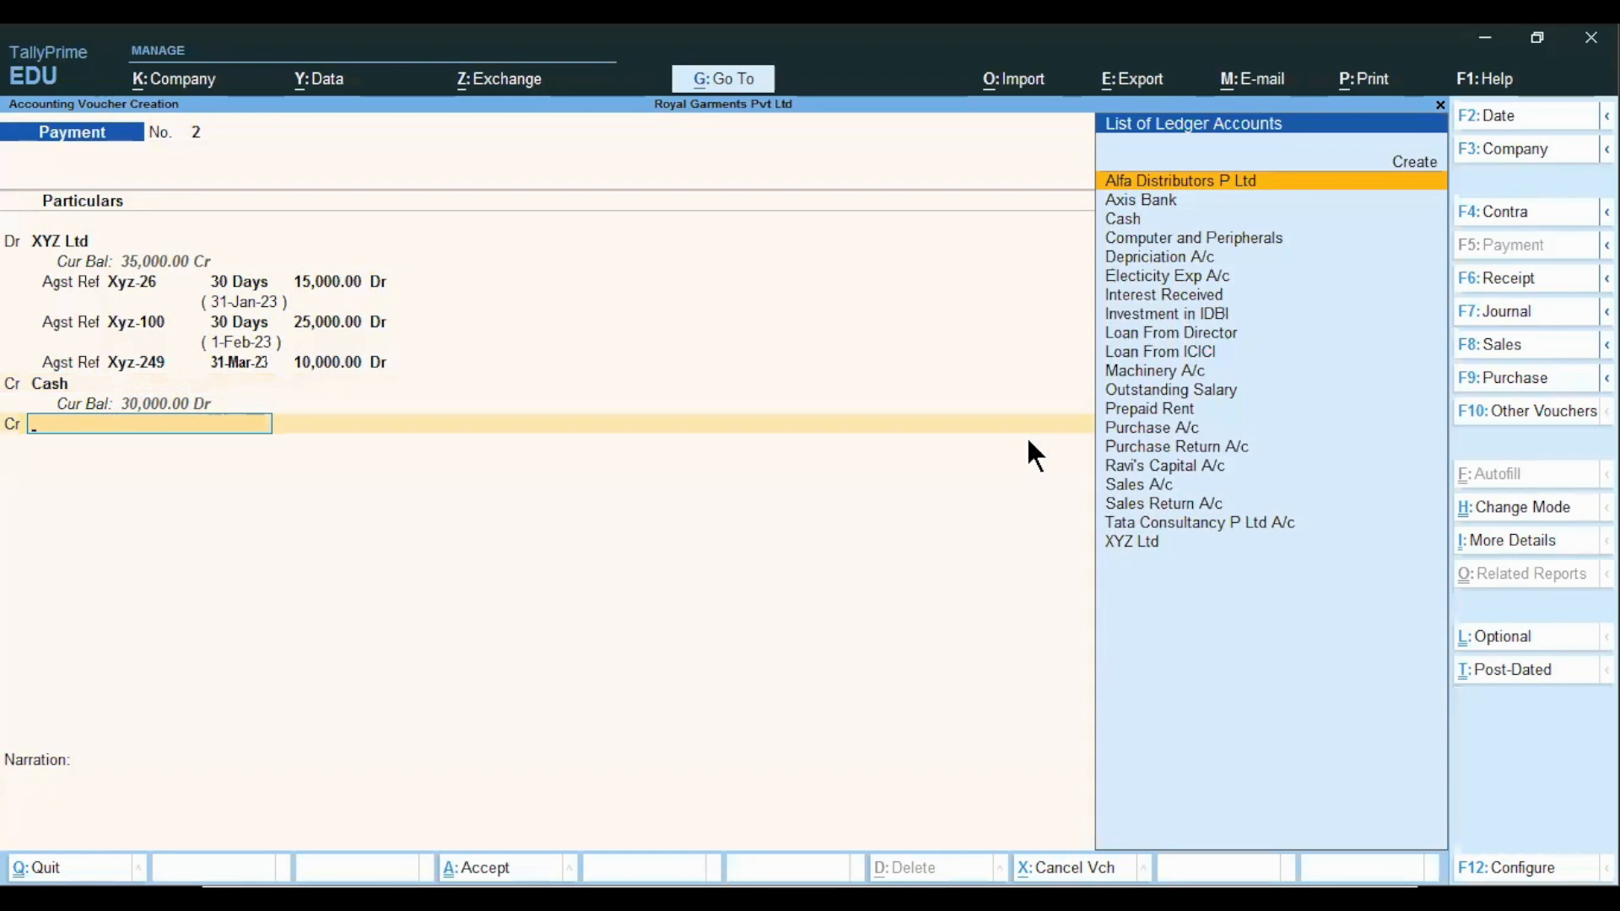
key("Down")
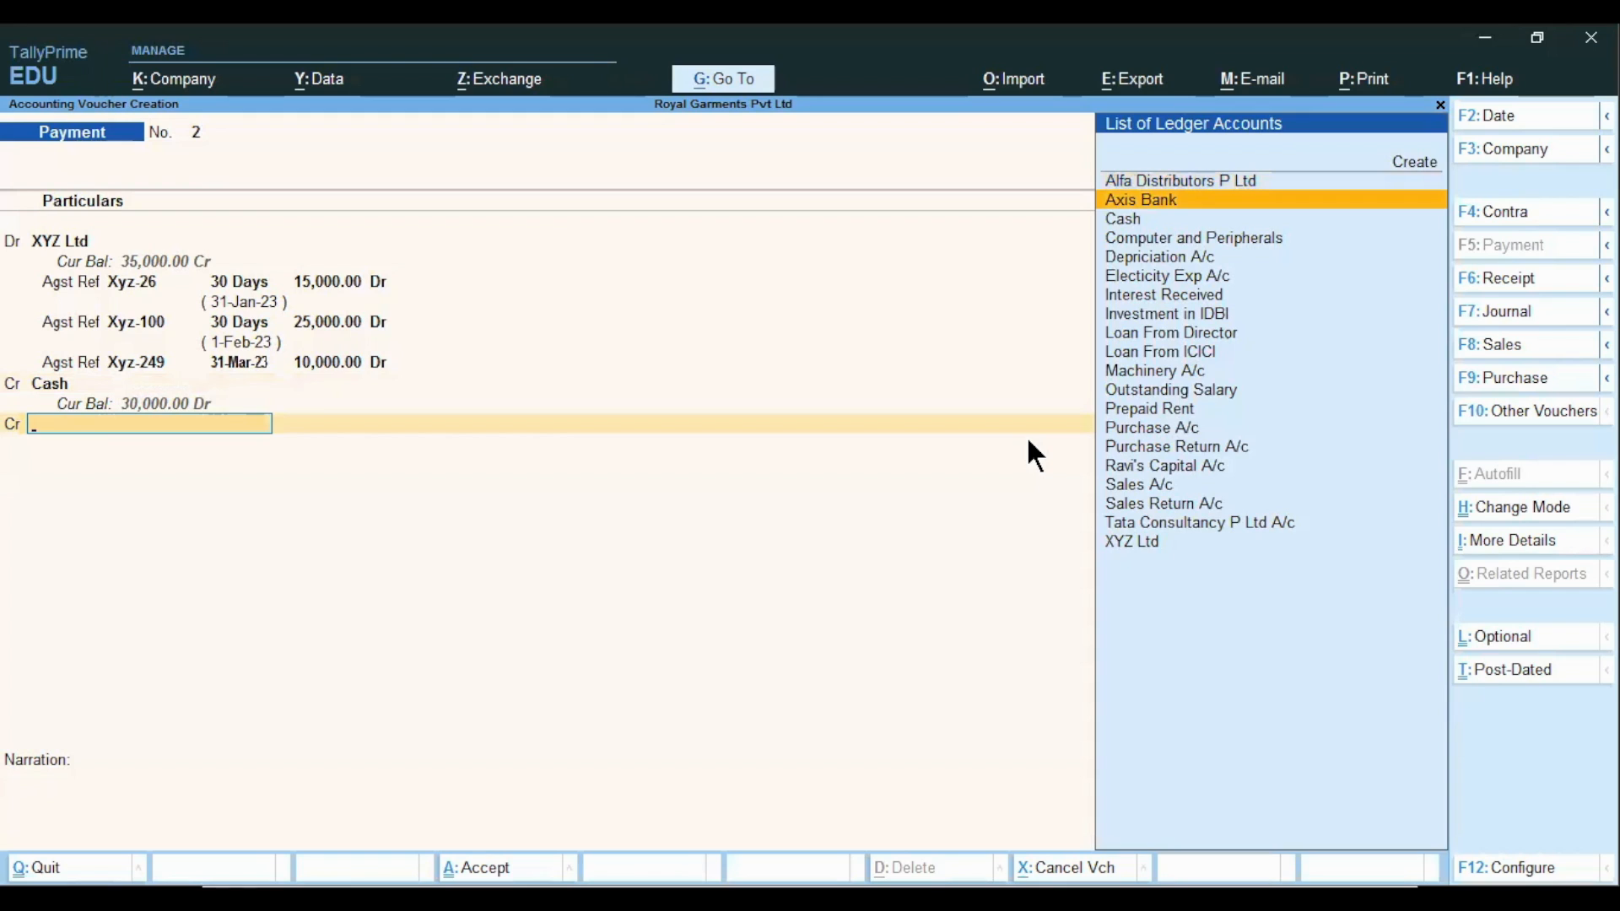
key("Return")
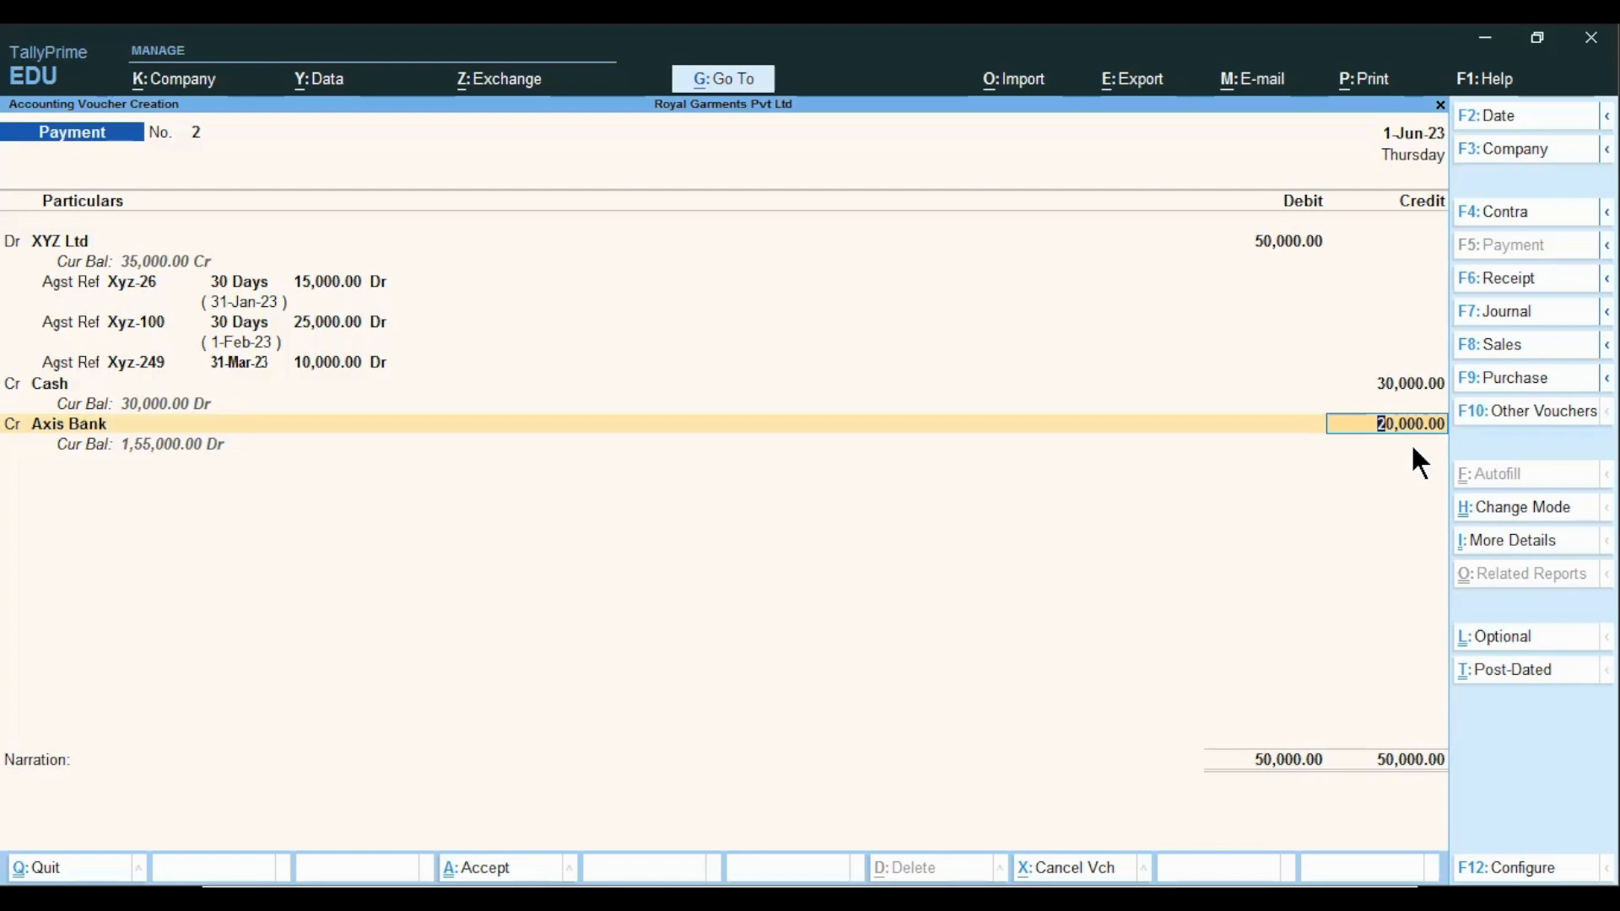
key("Return")
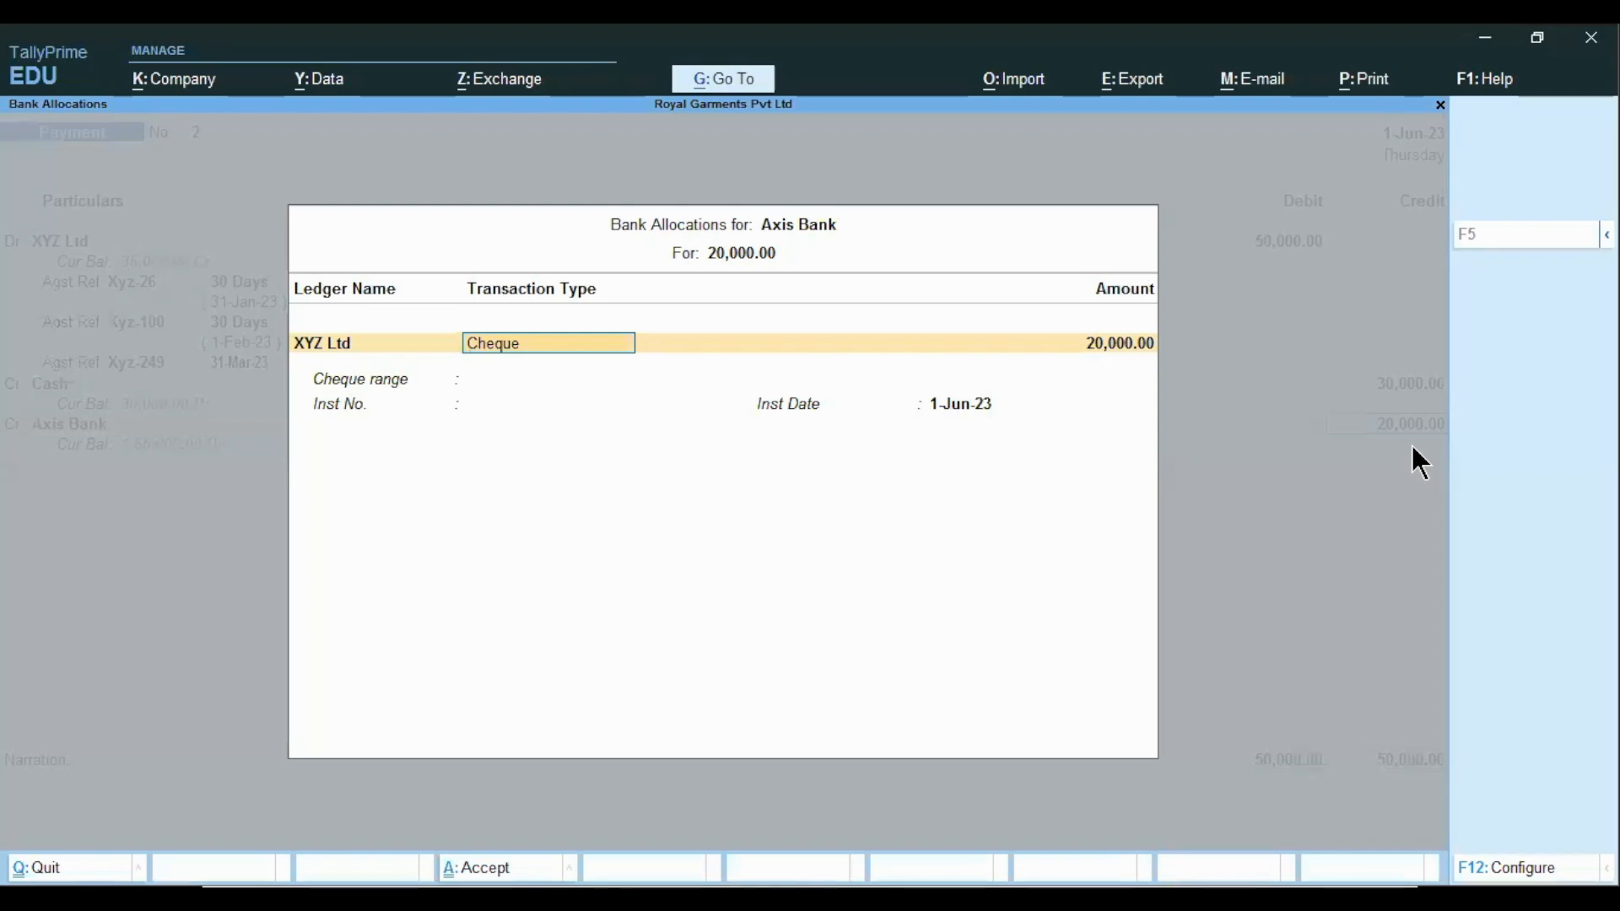
- Allocate the 20,000 Axis Bank amount to XYZ Ltd as a Cheque with instrument number 230304
key("Return")
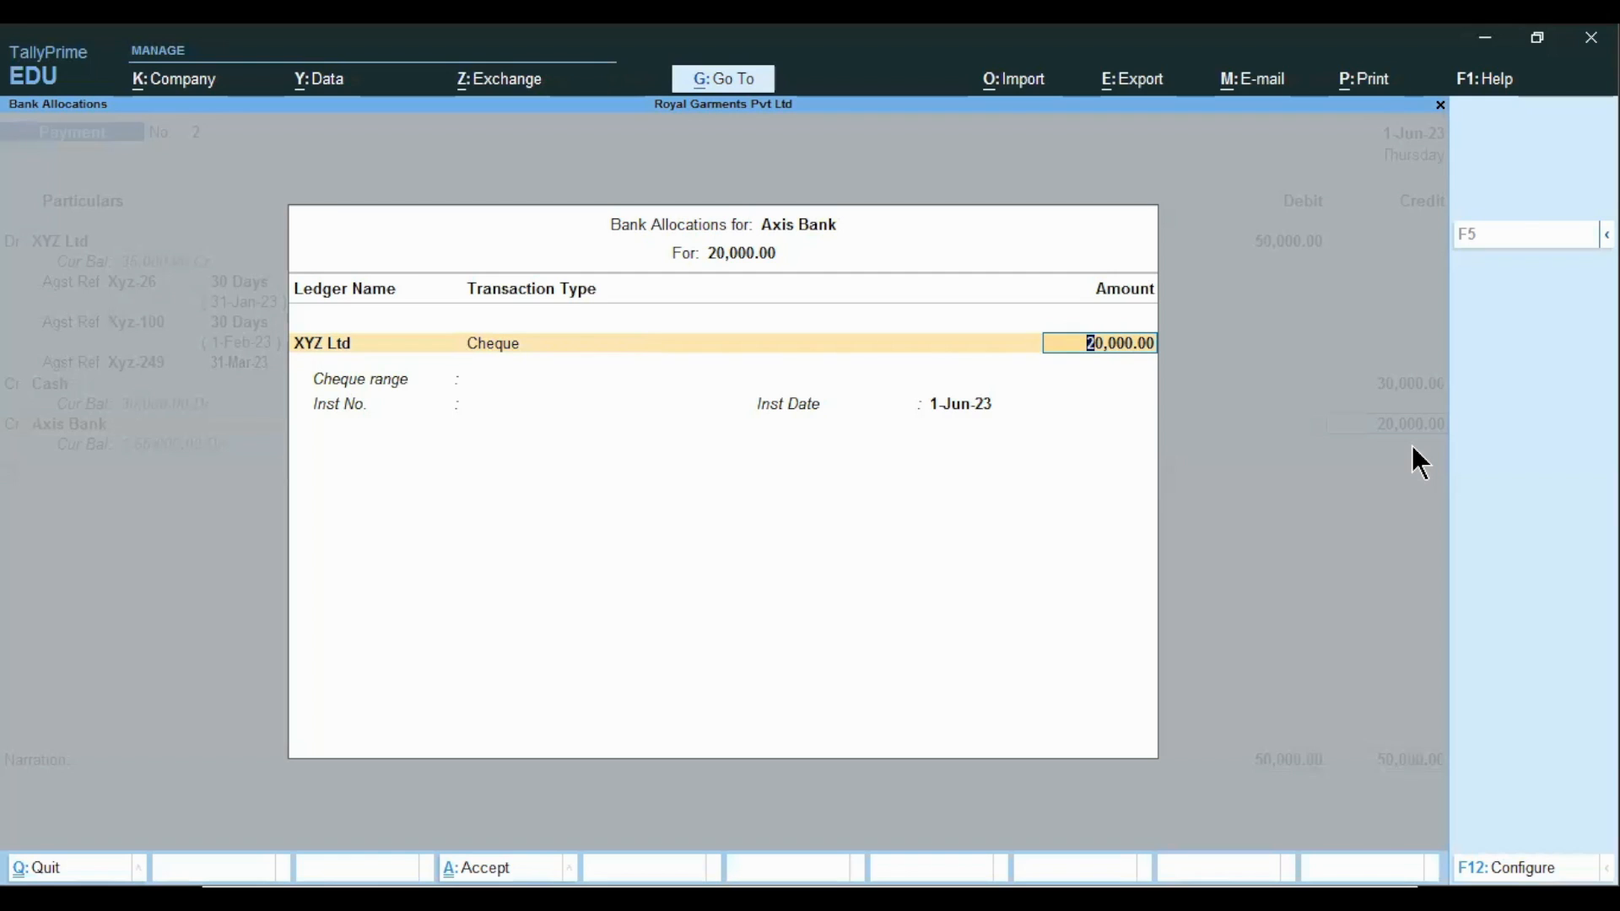
key("Return")
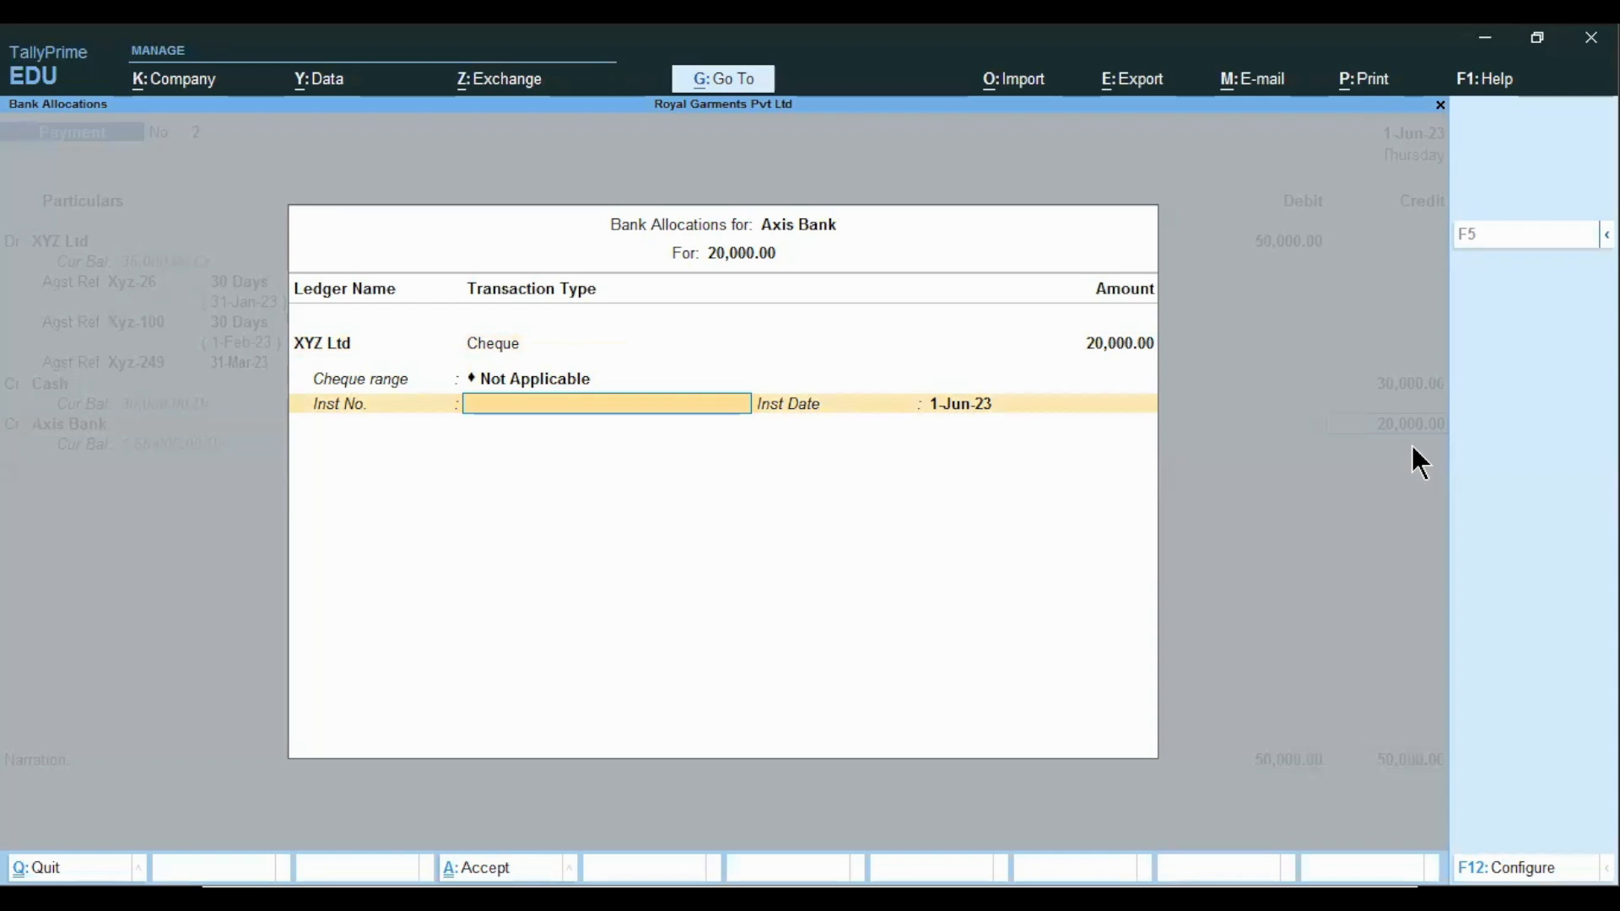
type("230304")
key("Return")
key("Return")
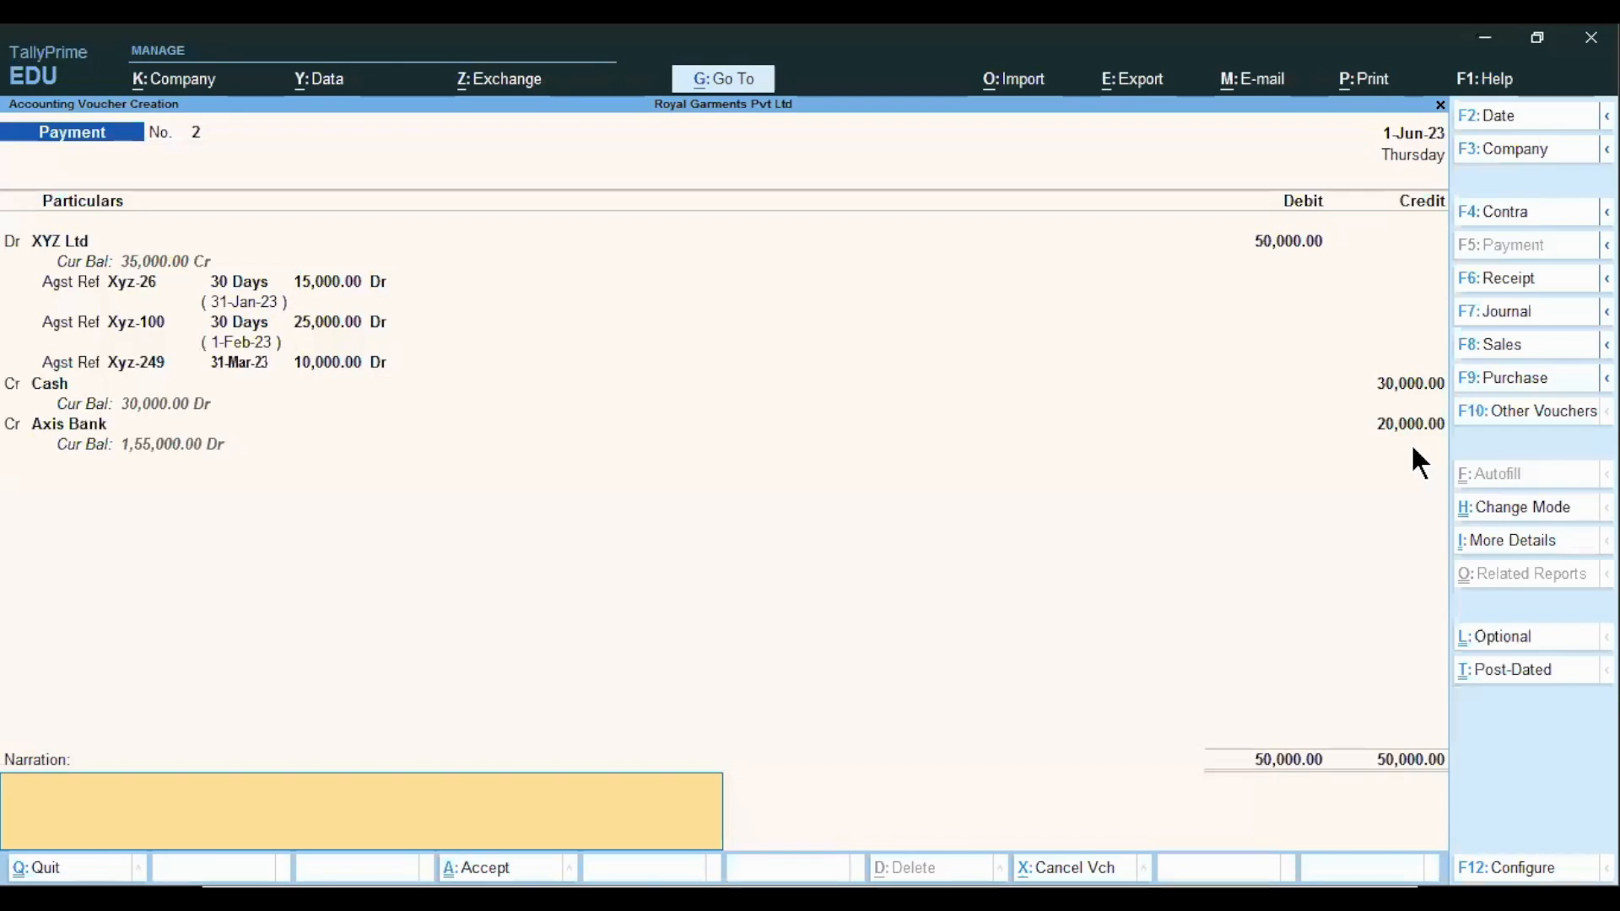
- Add the narration "being paid to creditor" and save the payment voucher
type("being paid to creditor")
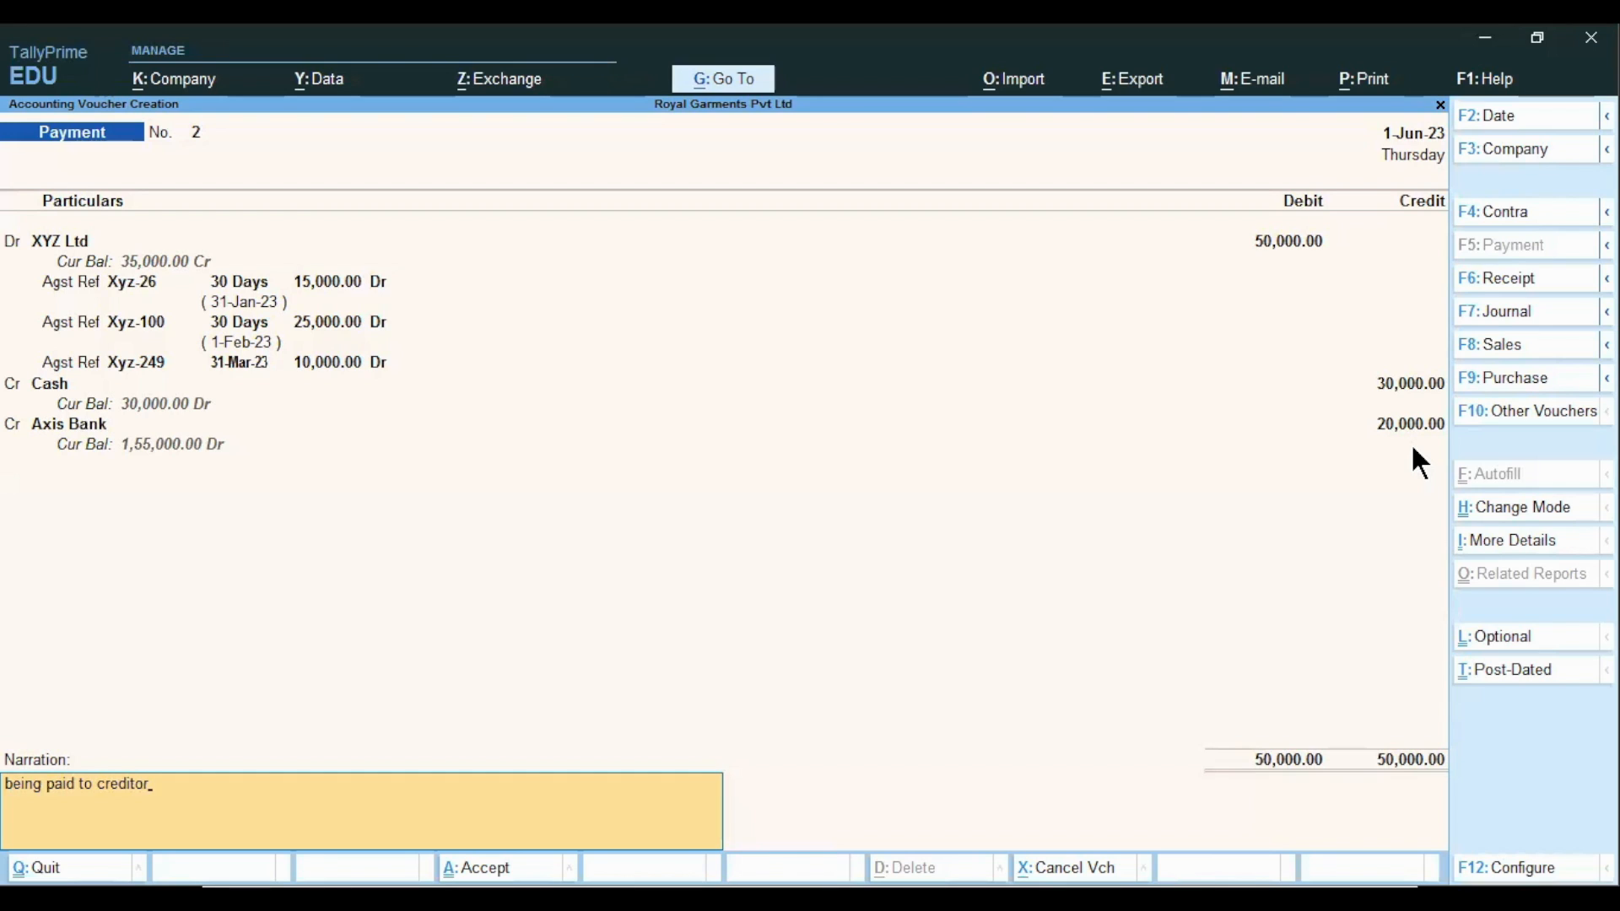
key("Return")
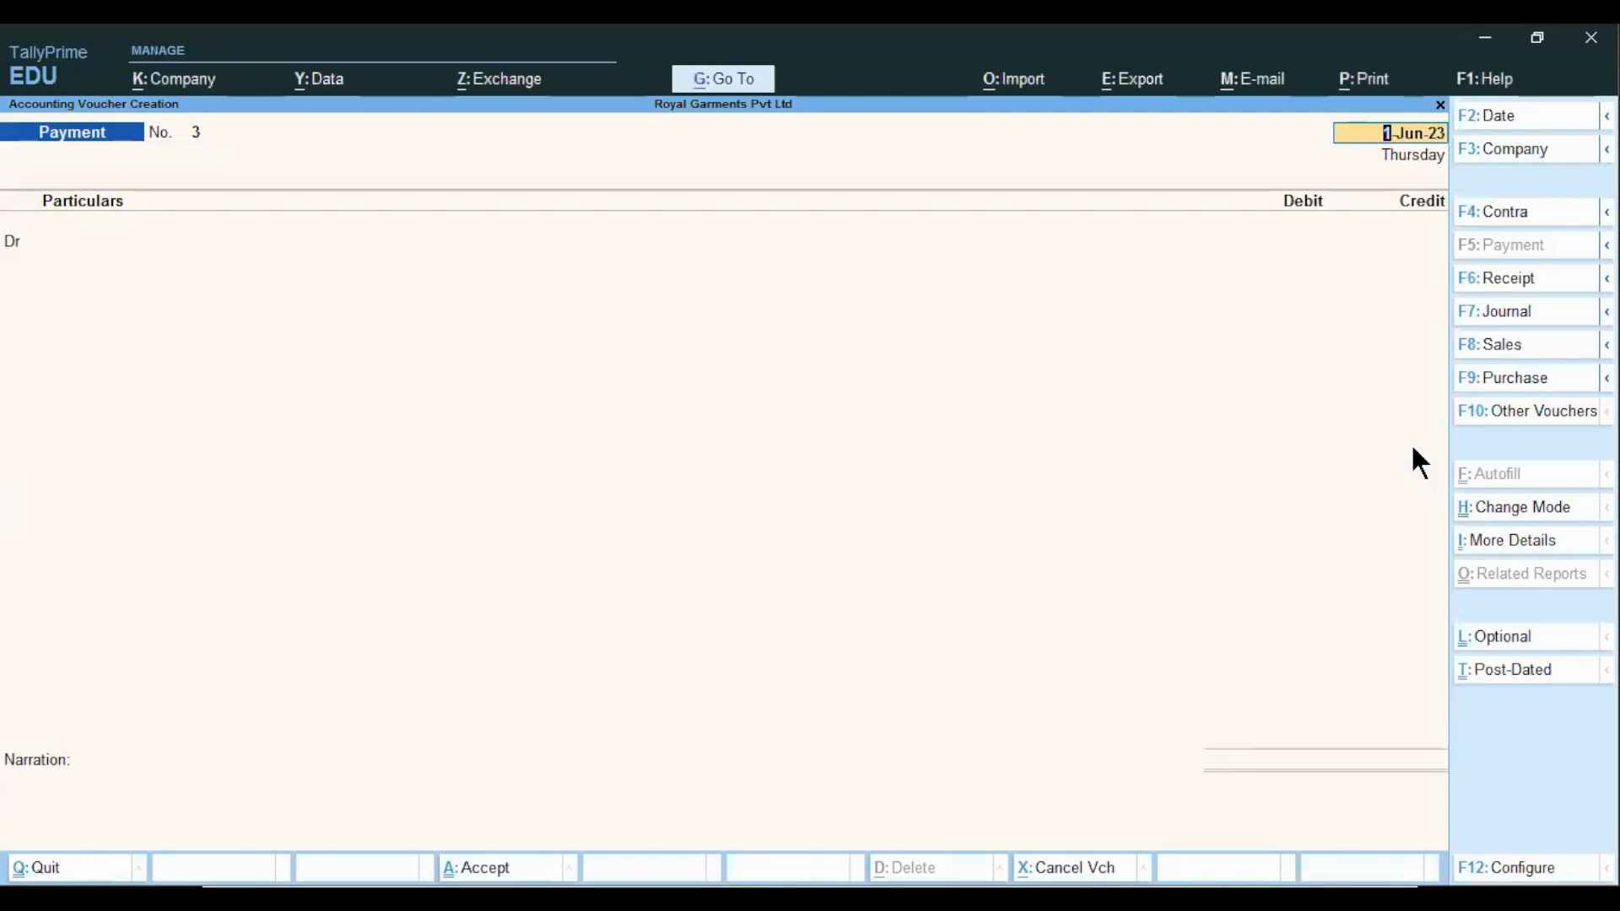
key("ctrl")
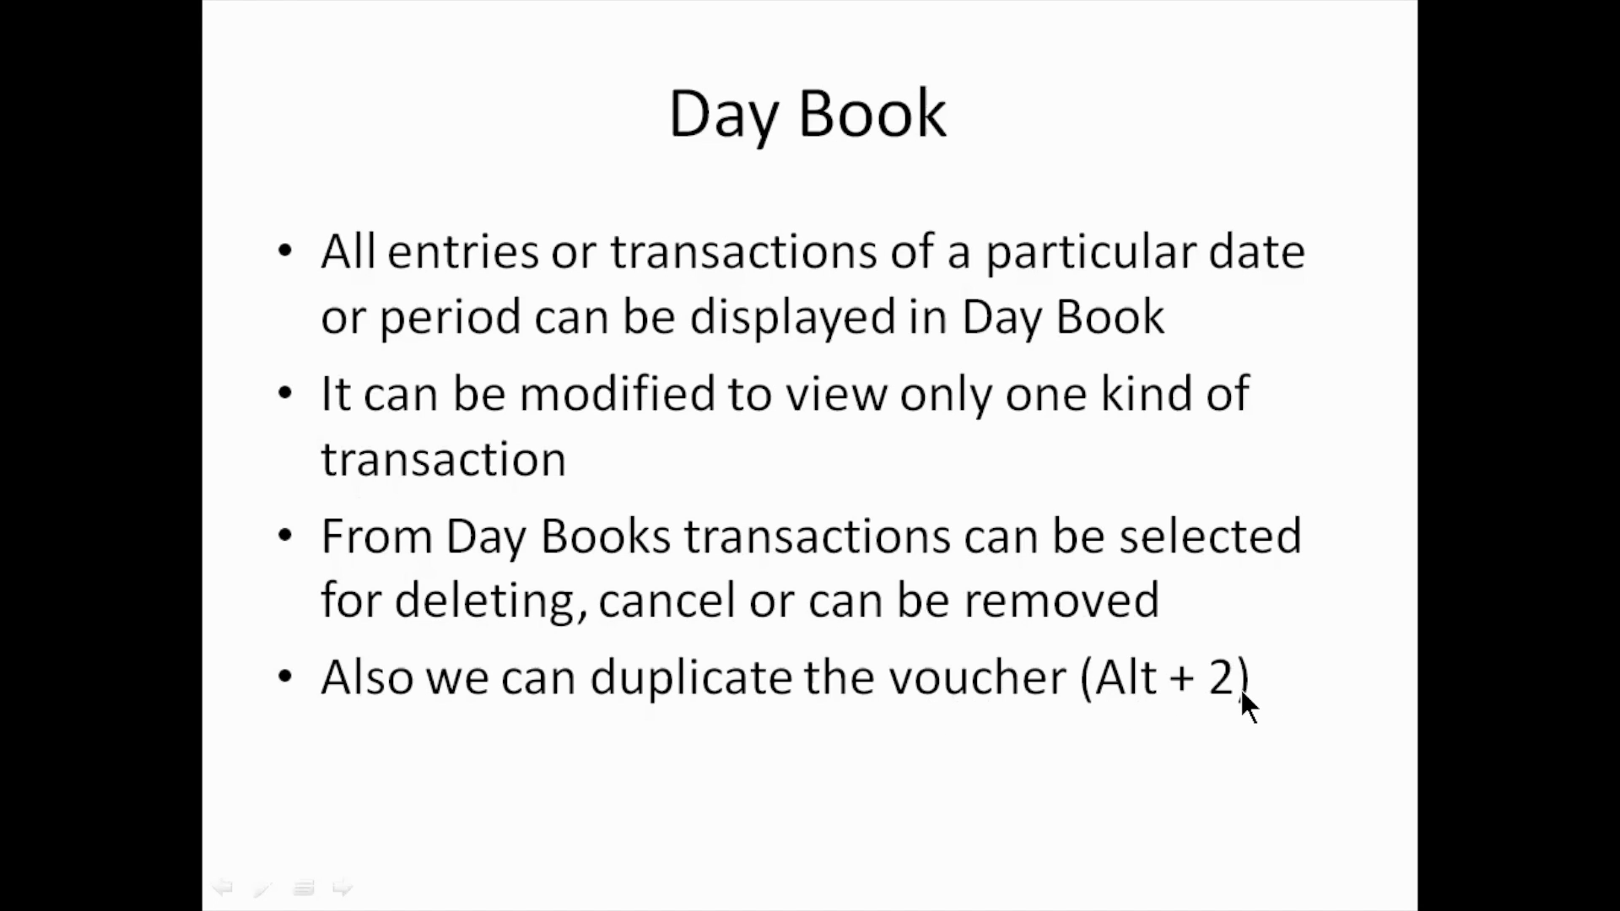
key("alt+Tab")
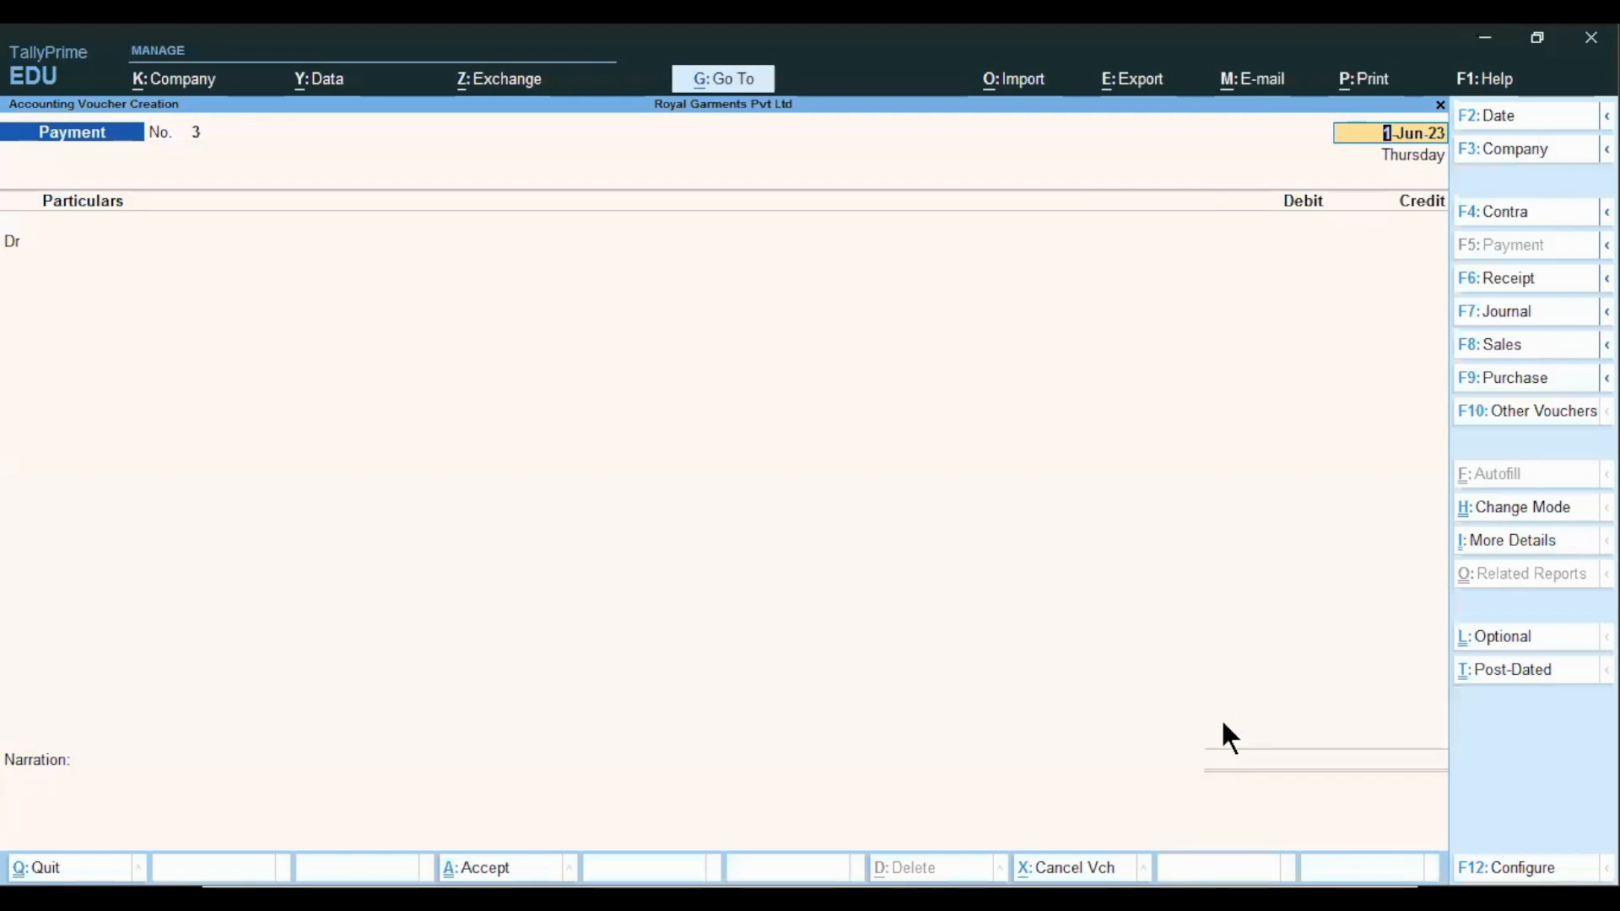
- Quit voucher creation and open the Day Book report
key("Escape")
key("Escape")
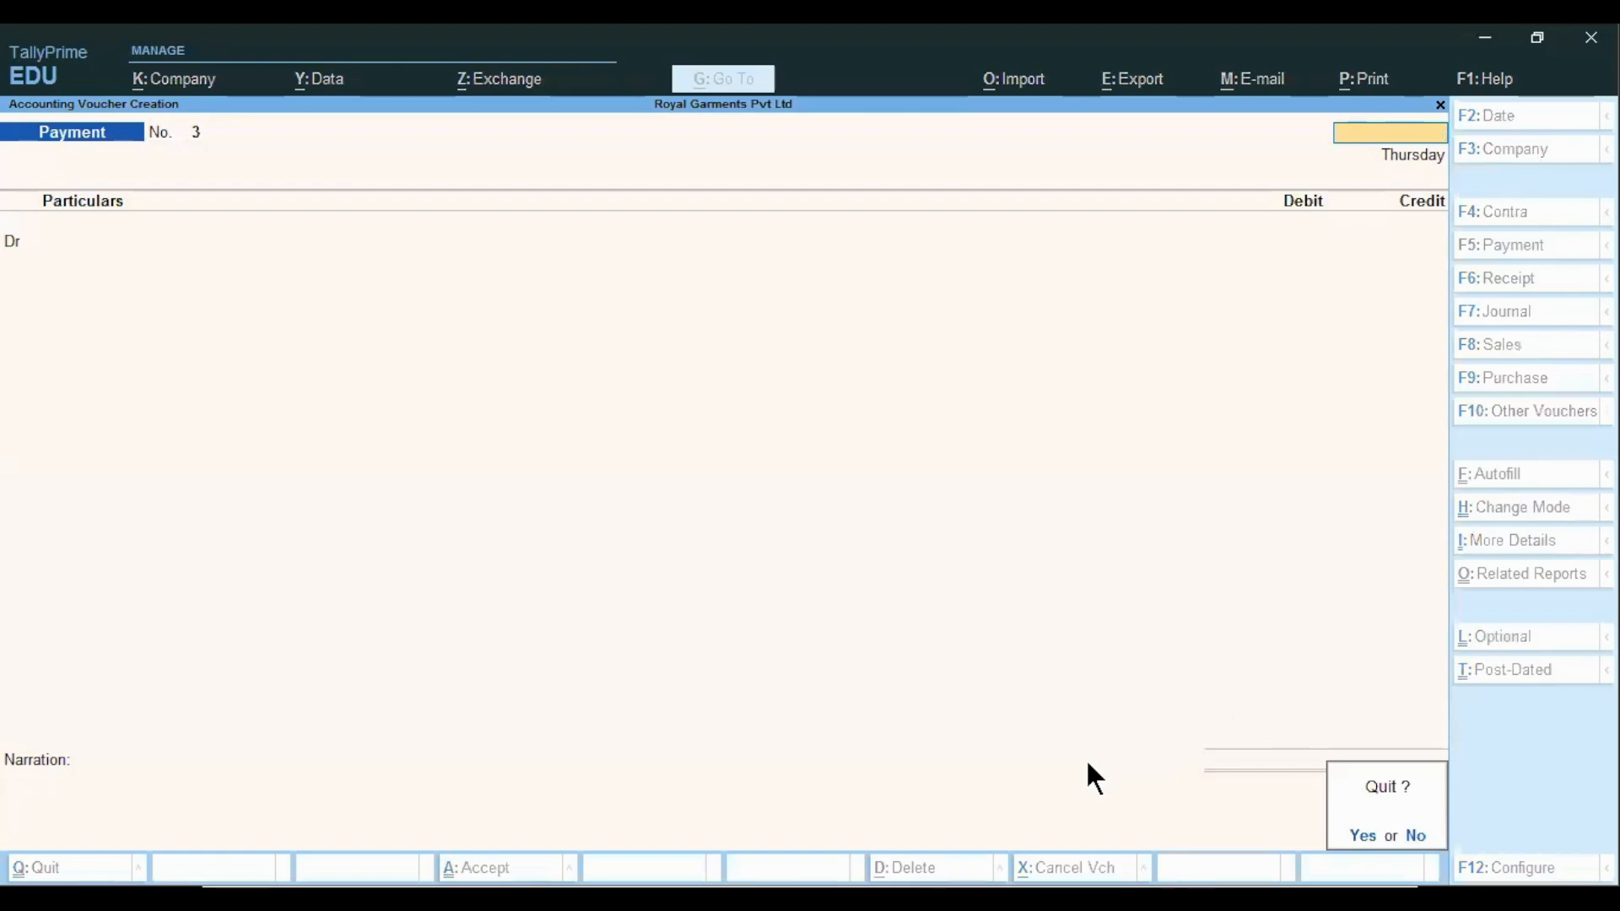
key("y")
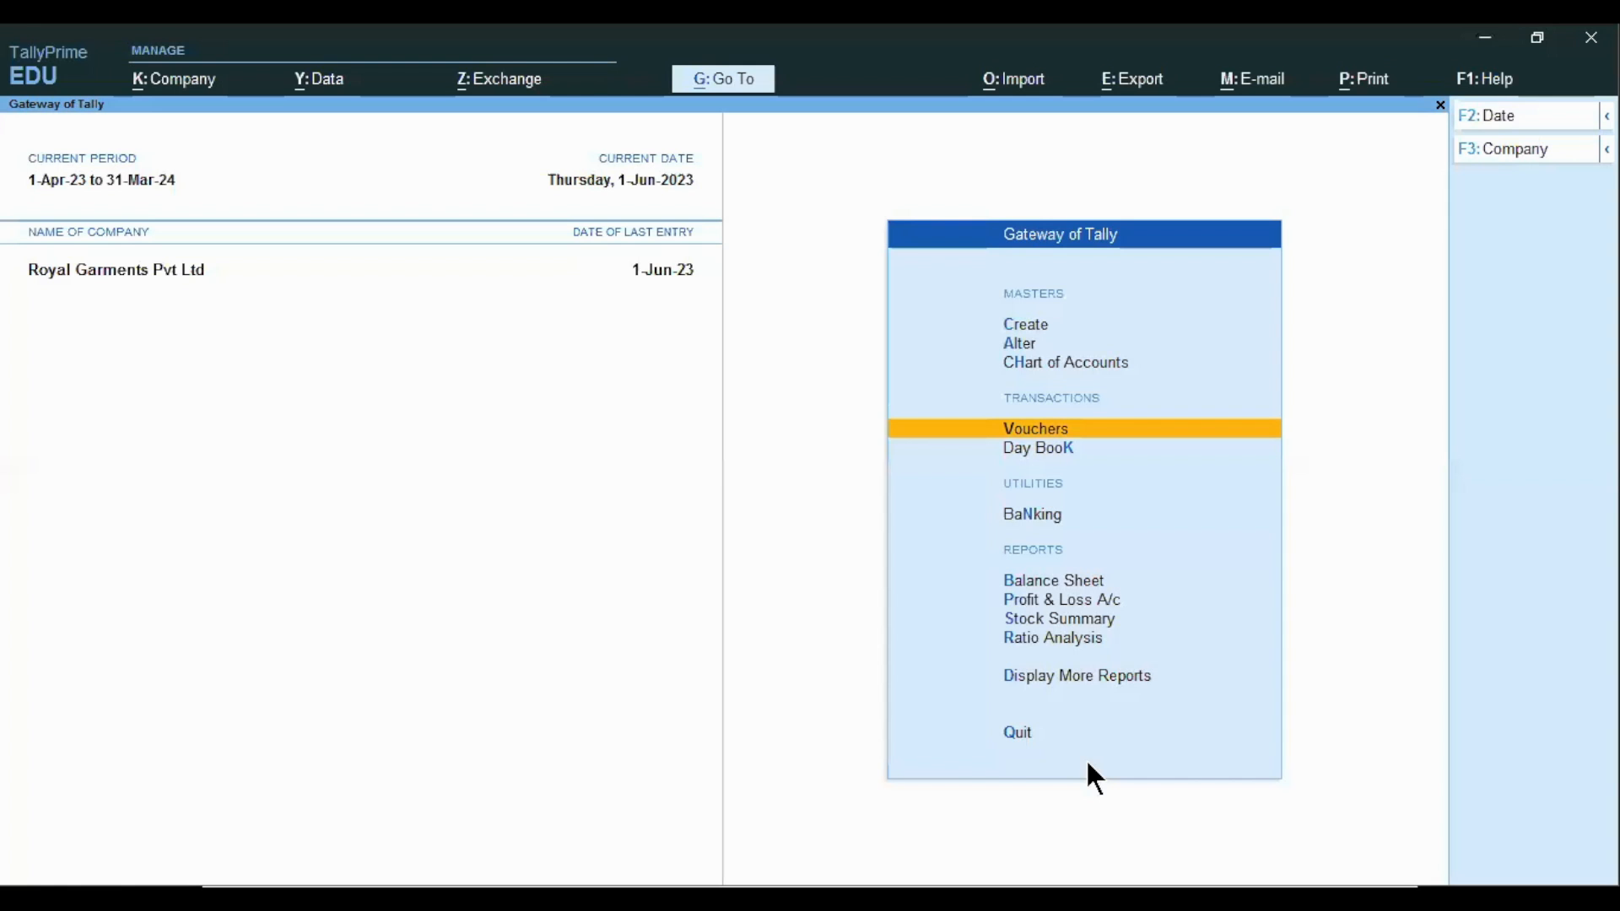
left_click(1049, 674)
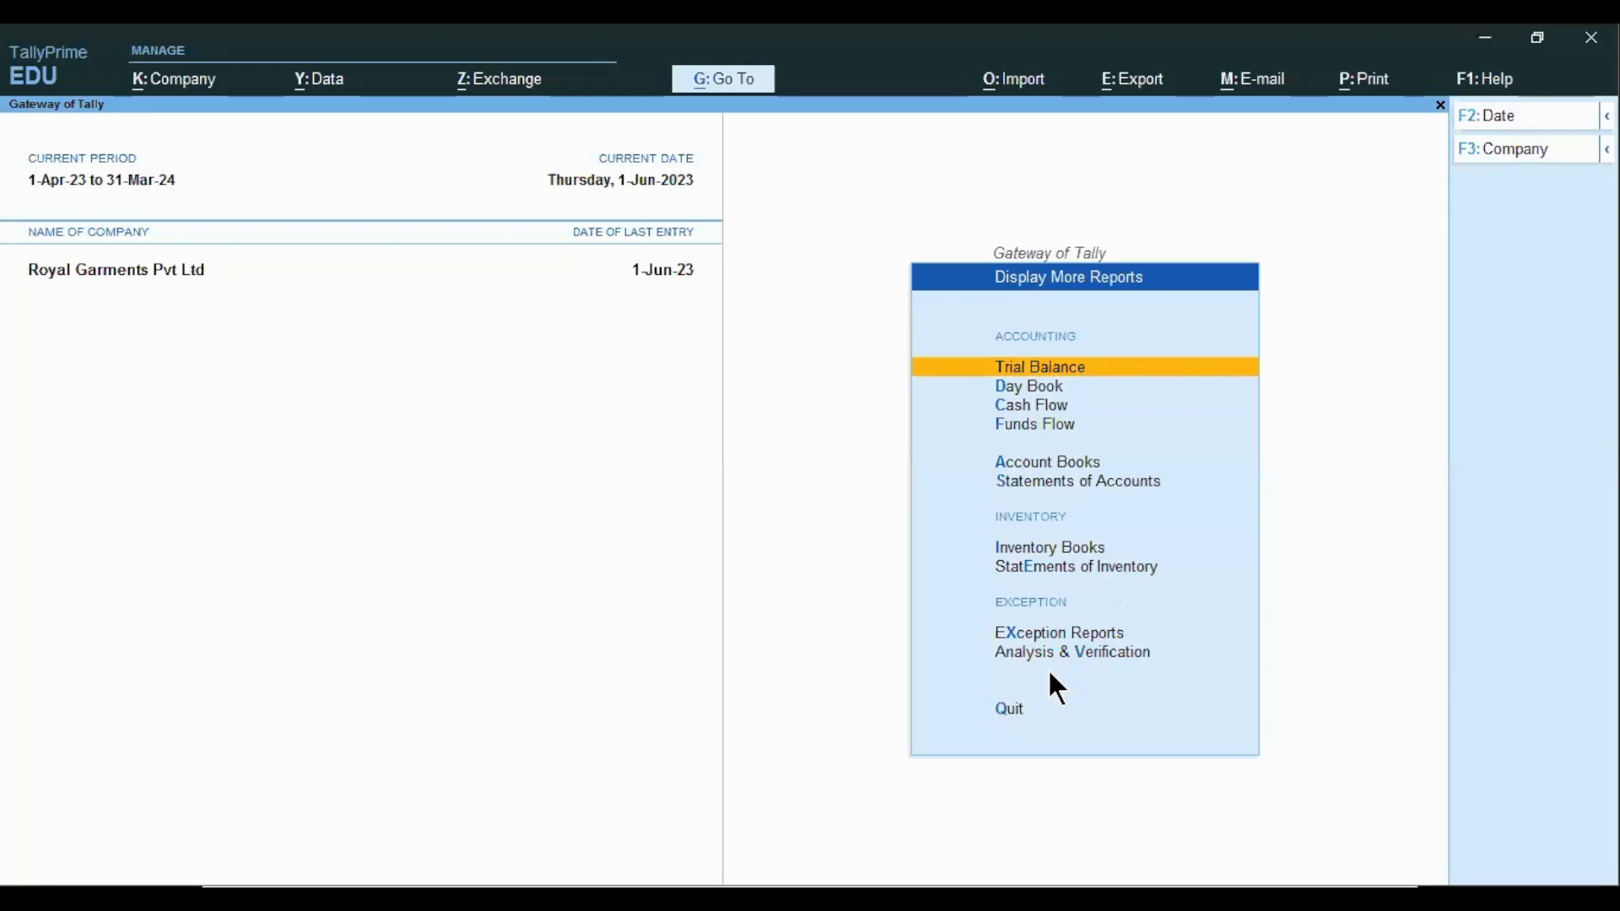
key("Escape")
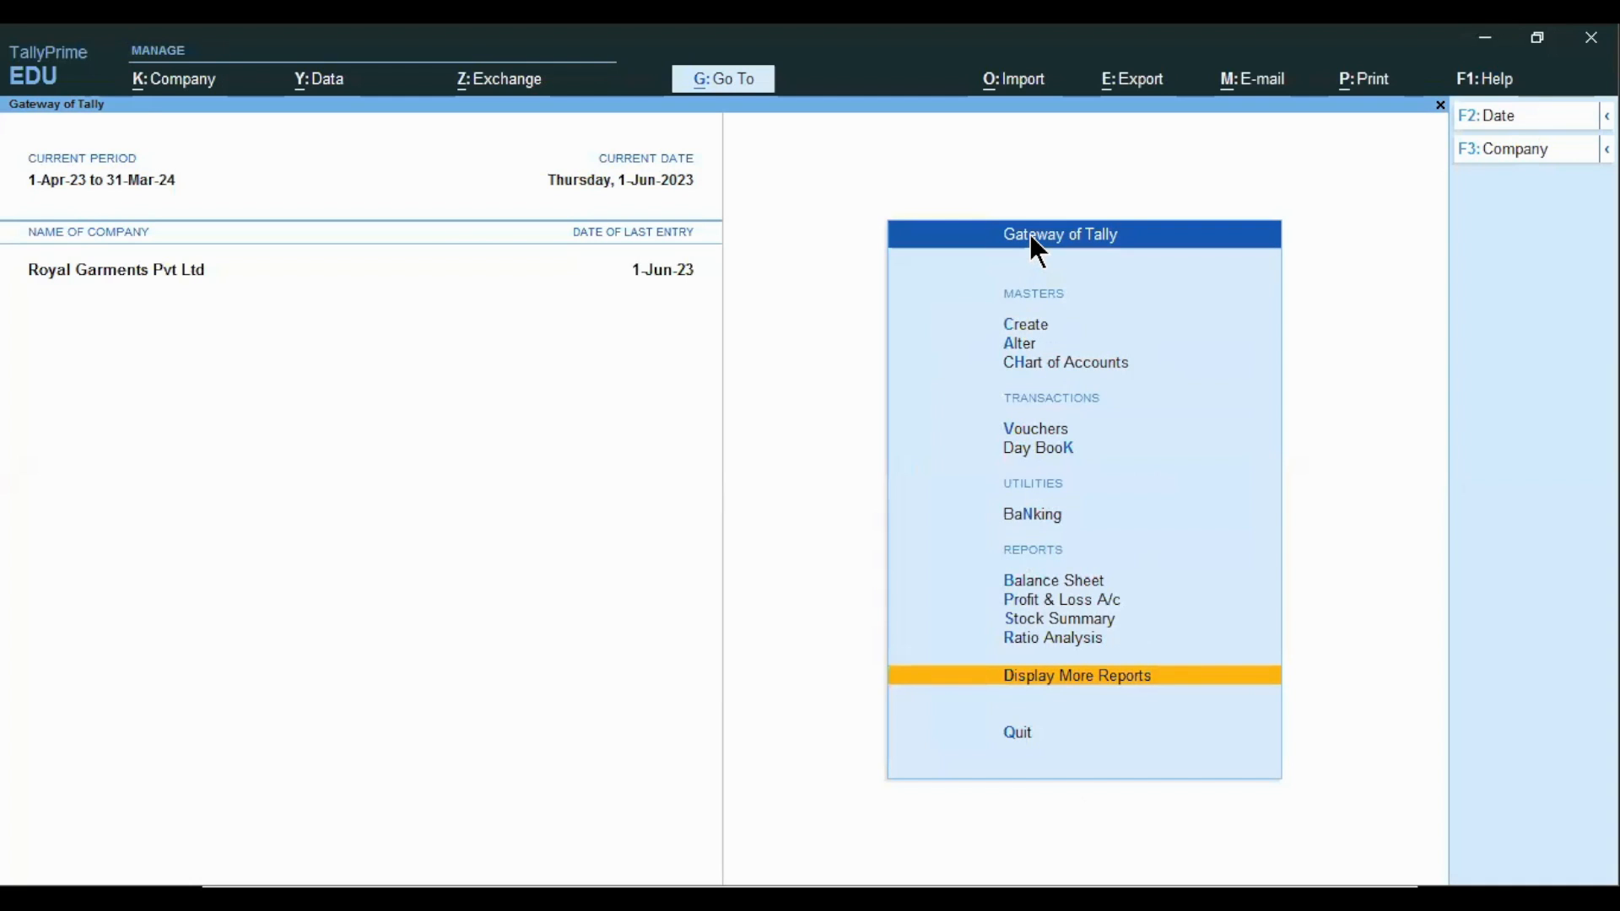
key("Down")
key("Up")
key("Return")
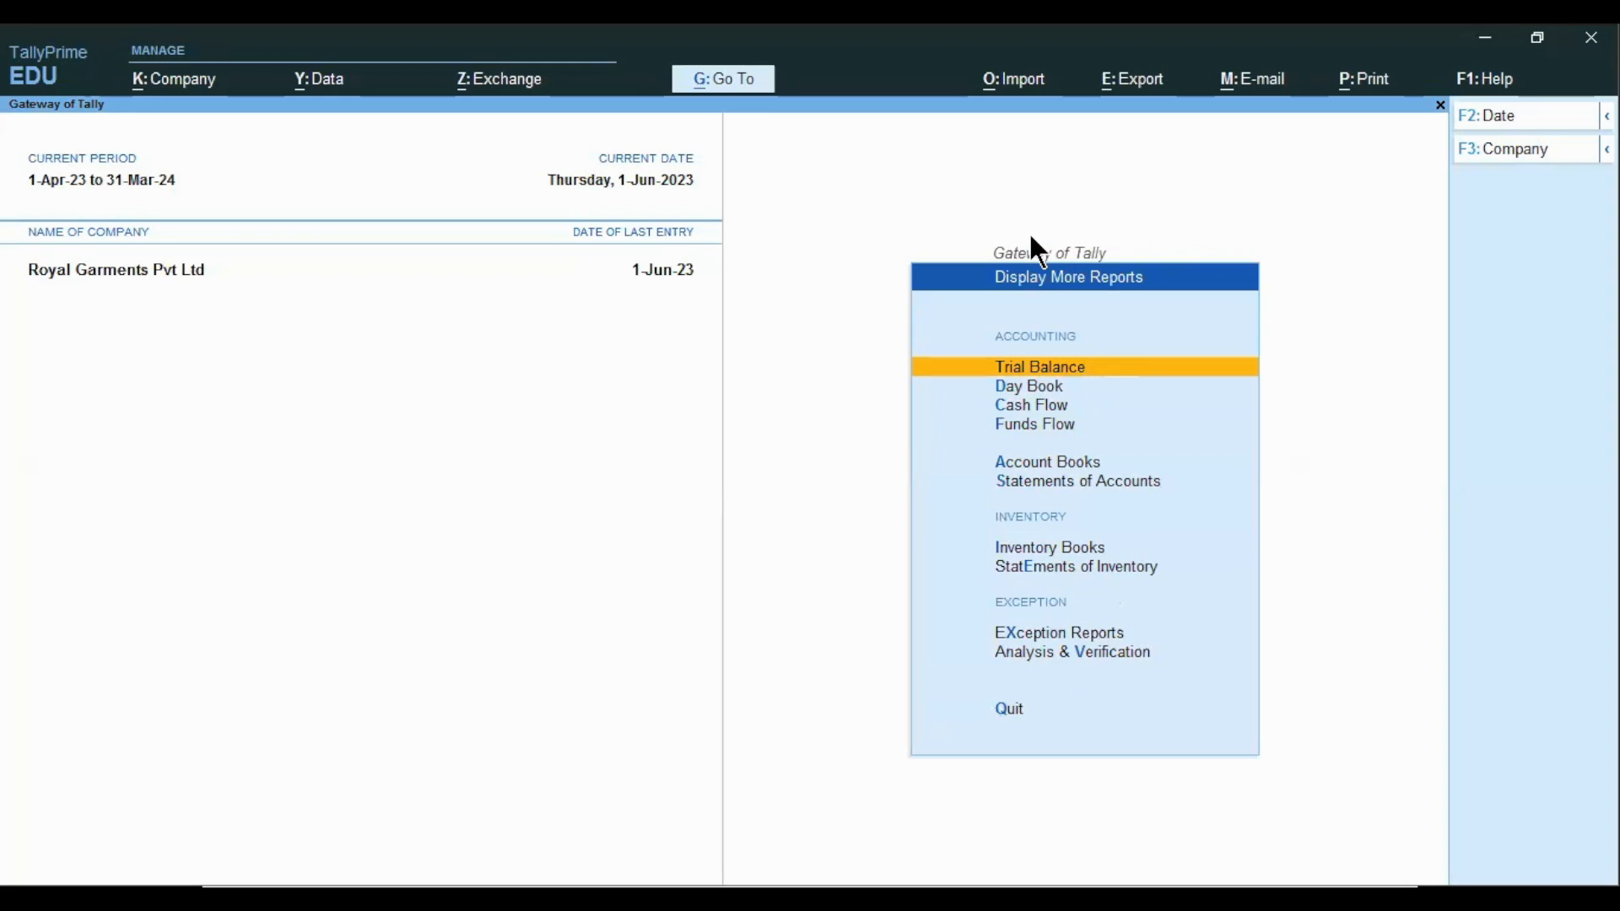
key("Down")
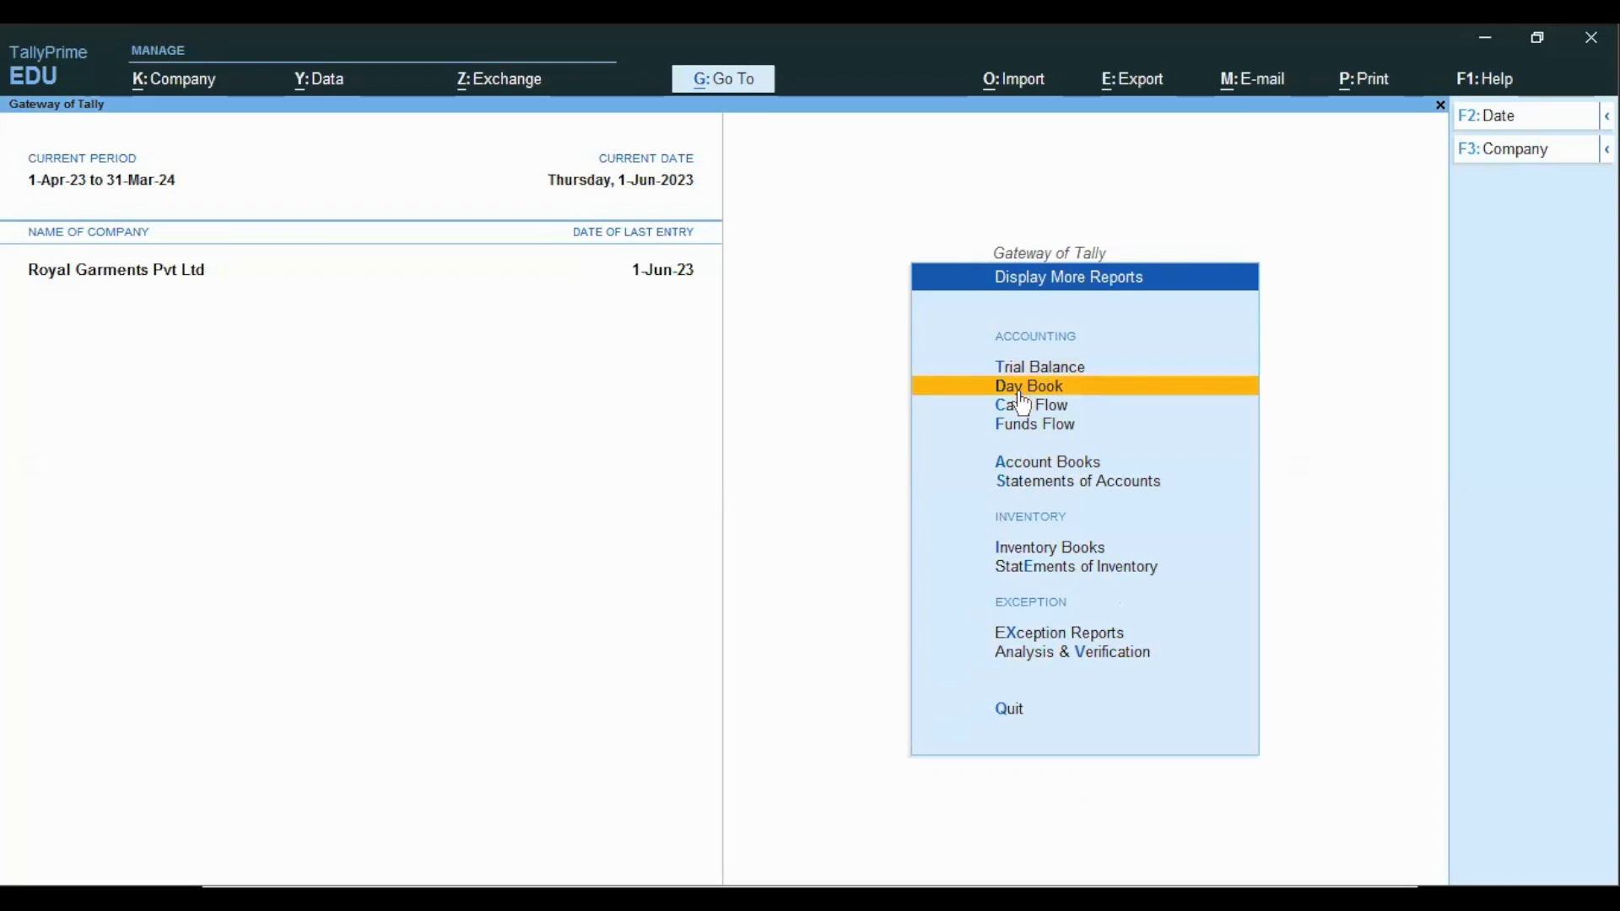
left_click(1077, 389)
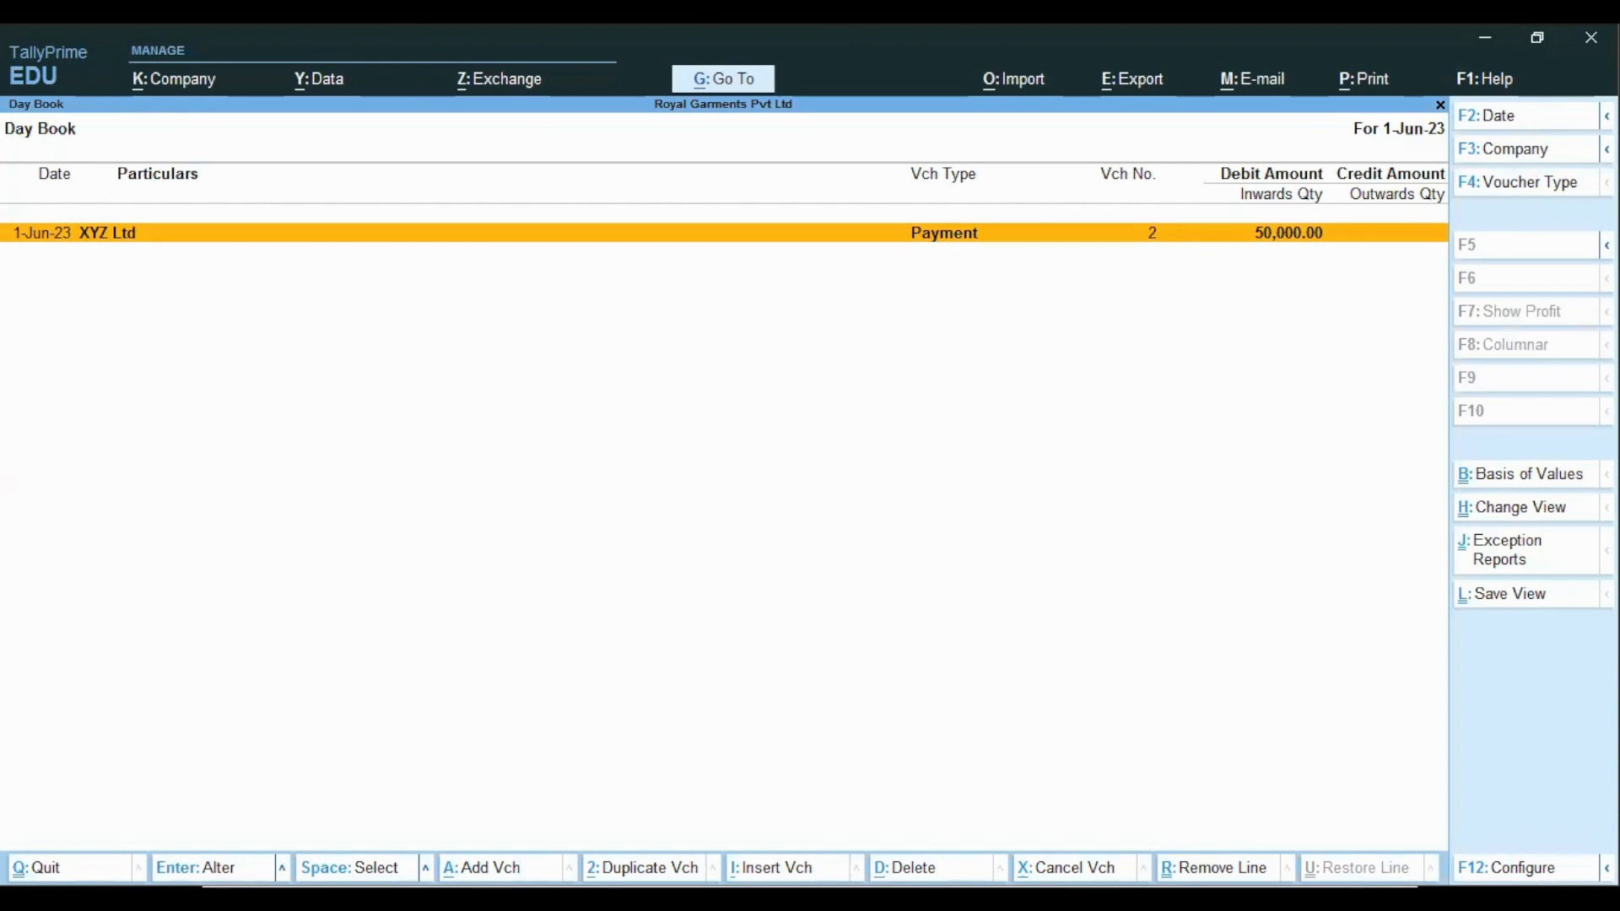
- Change the Day Book period to run from 1-Apr-23 to 1-Jun-23
mouse_move(1606, 116)
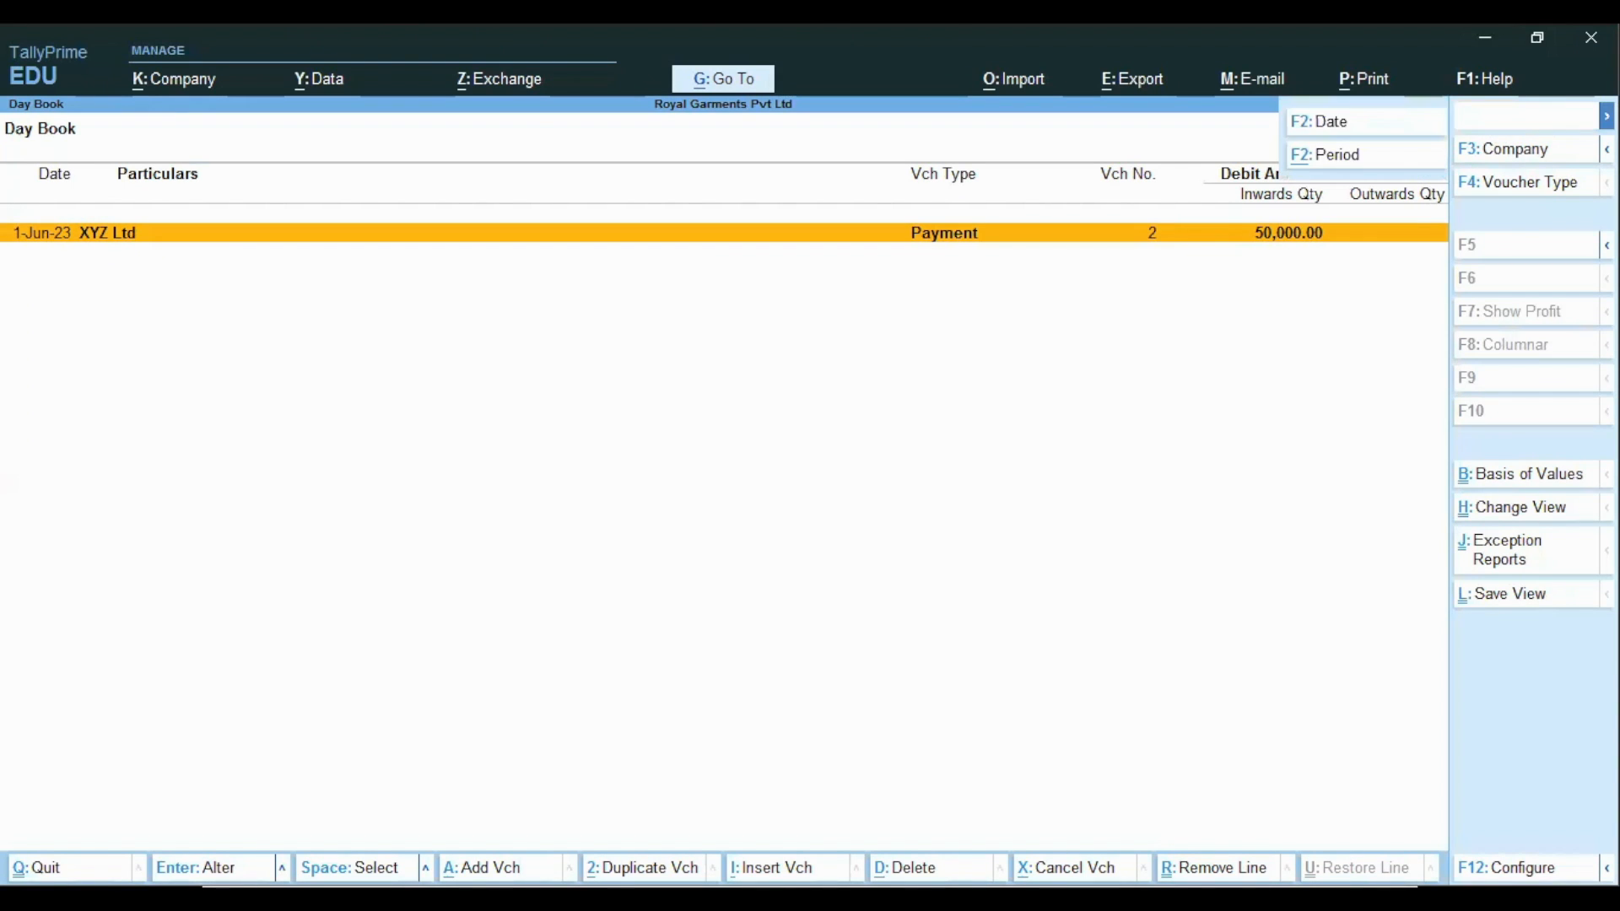
left_click(1301, 157)
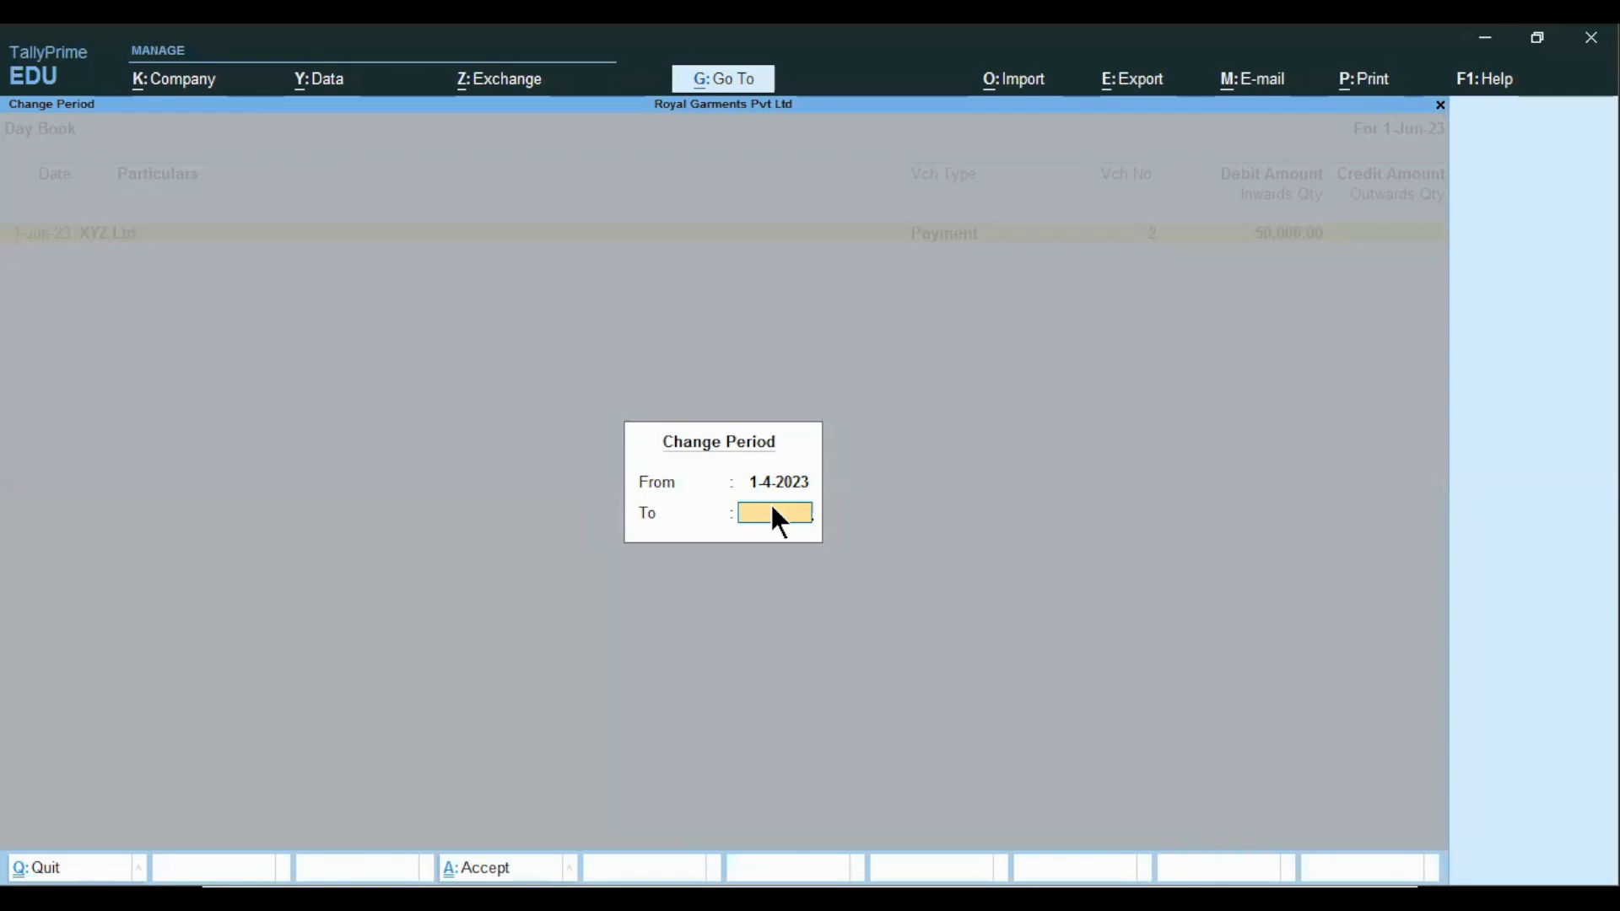
key("Return")
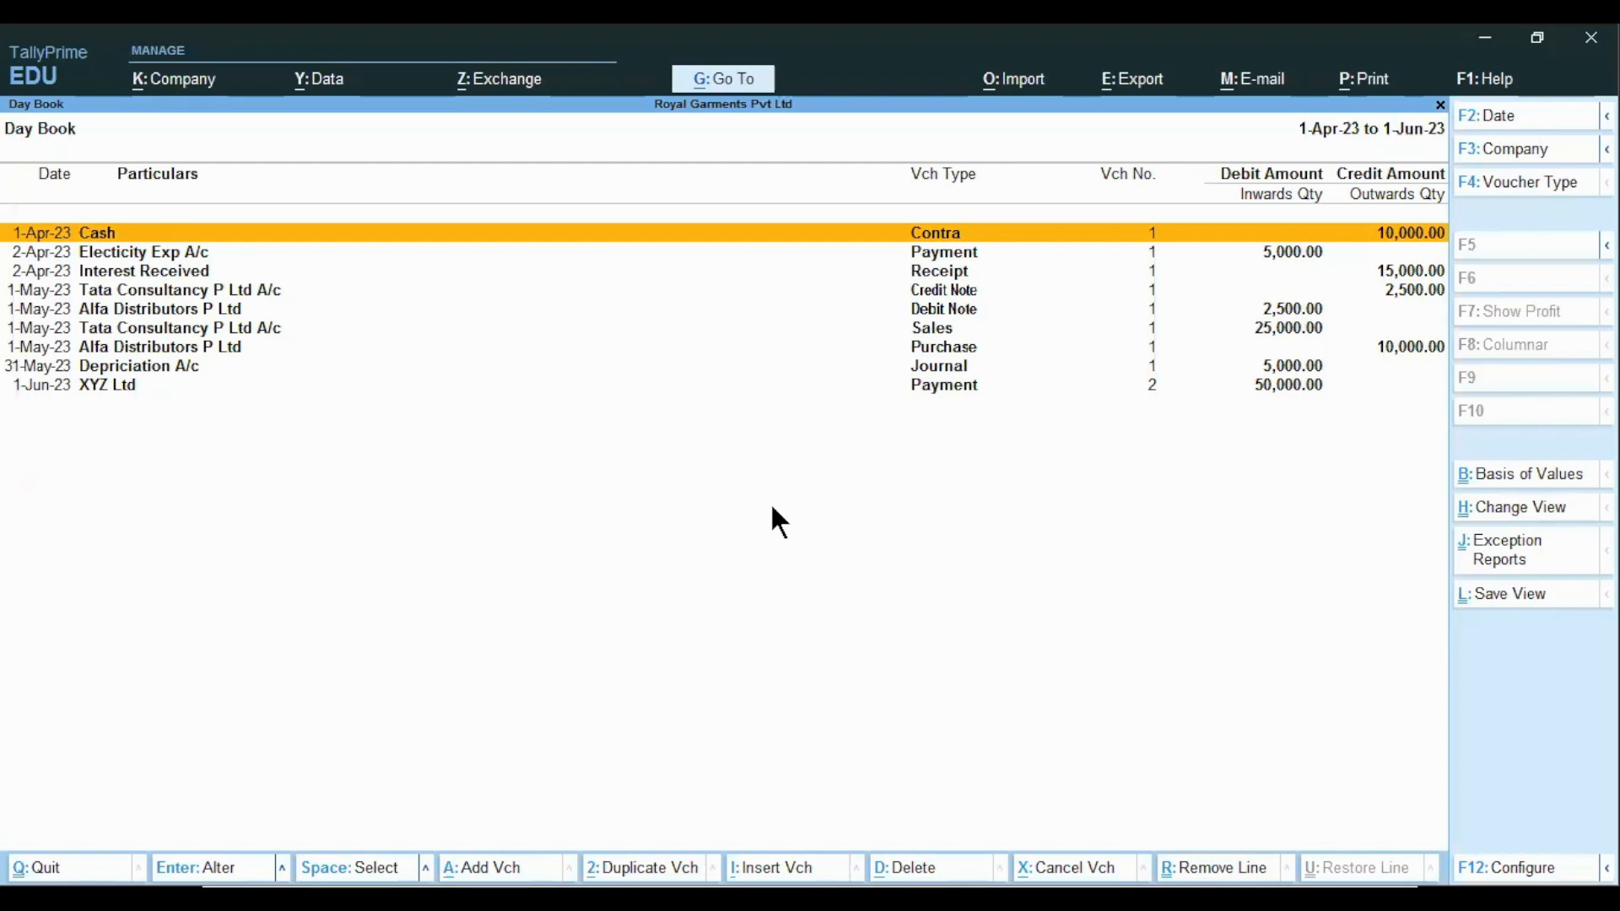
- Examine the vouchers in the Day Book, including their dates, ledgers, voucher types and amounts
key("Down")
key("Down")
key("Down")
key("Down")
key("Down")
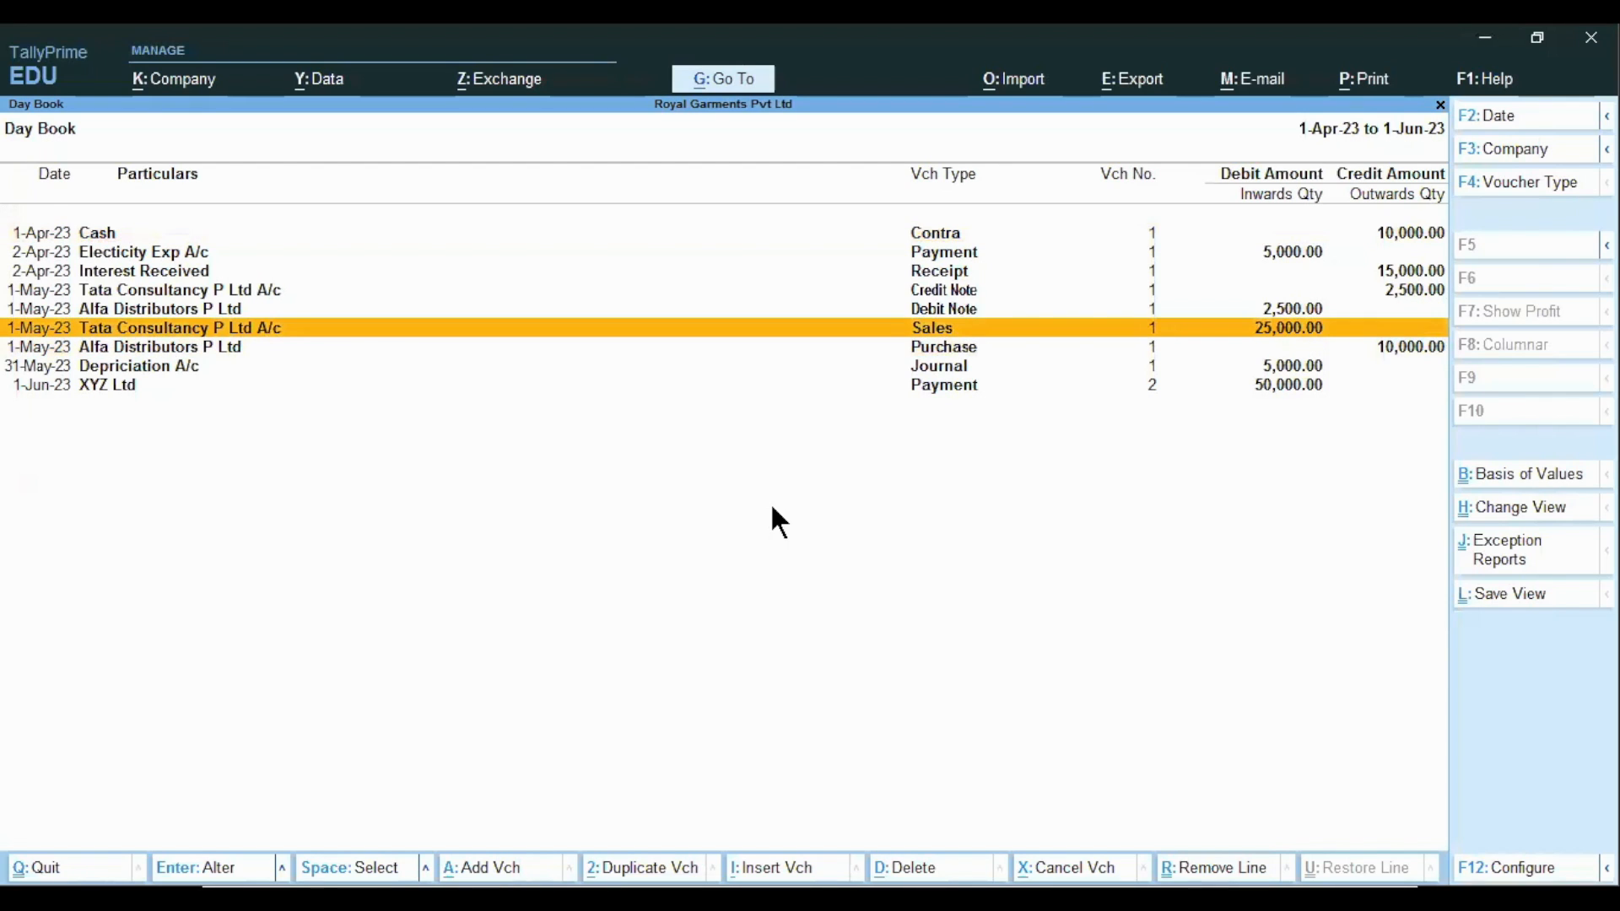
key("Home")
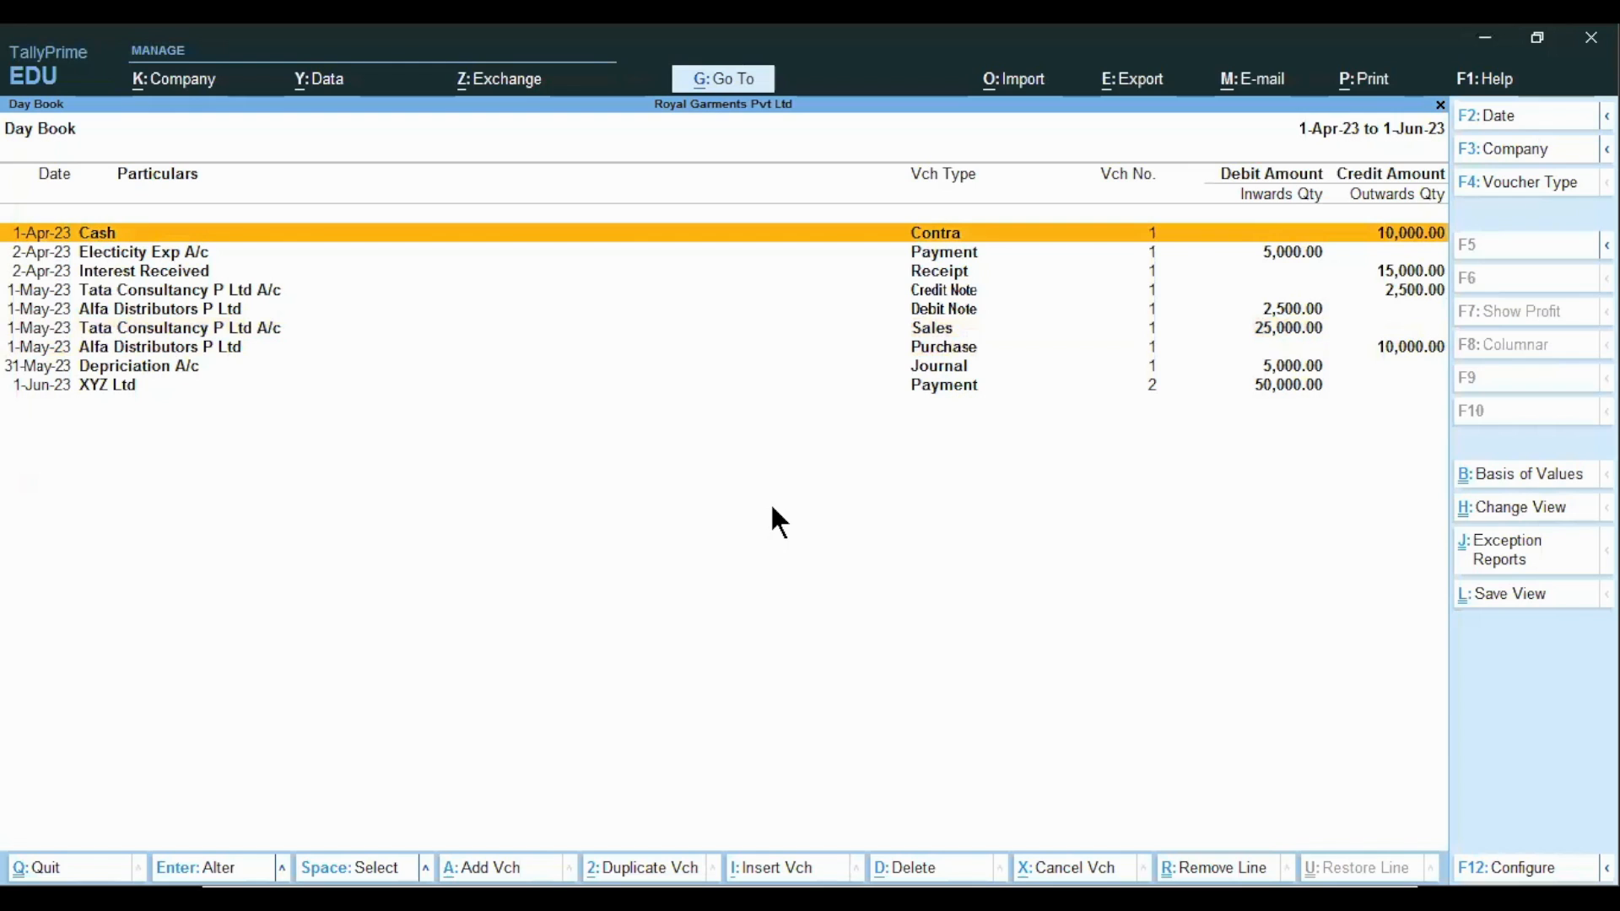
key("Down")
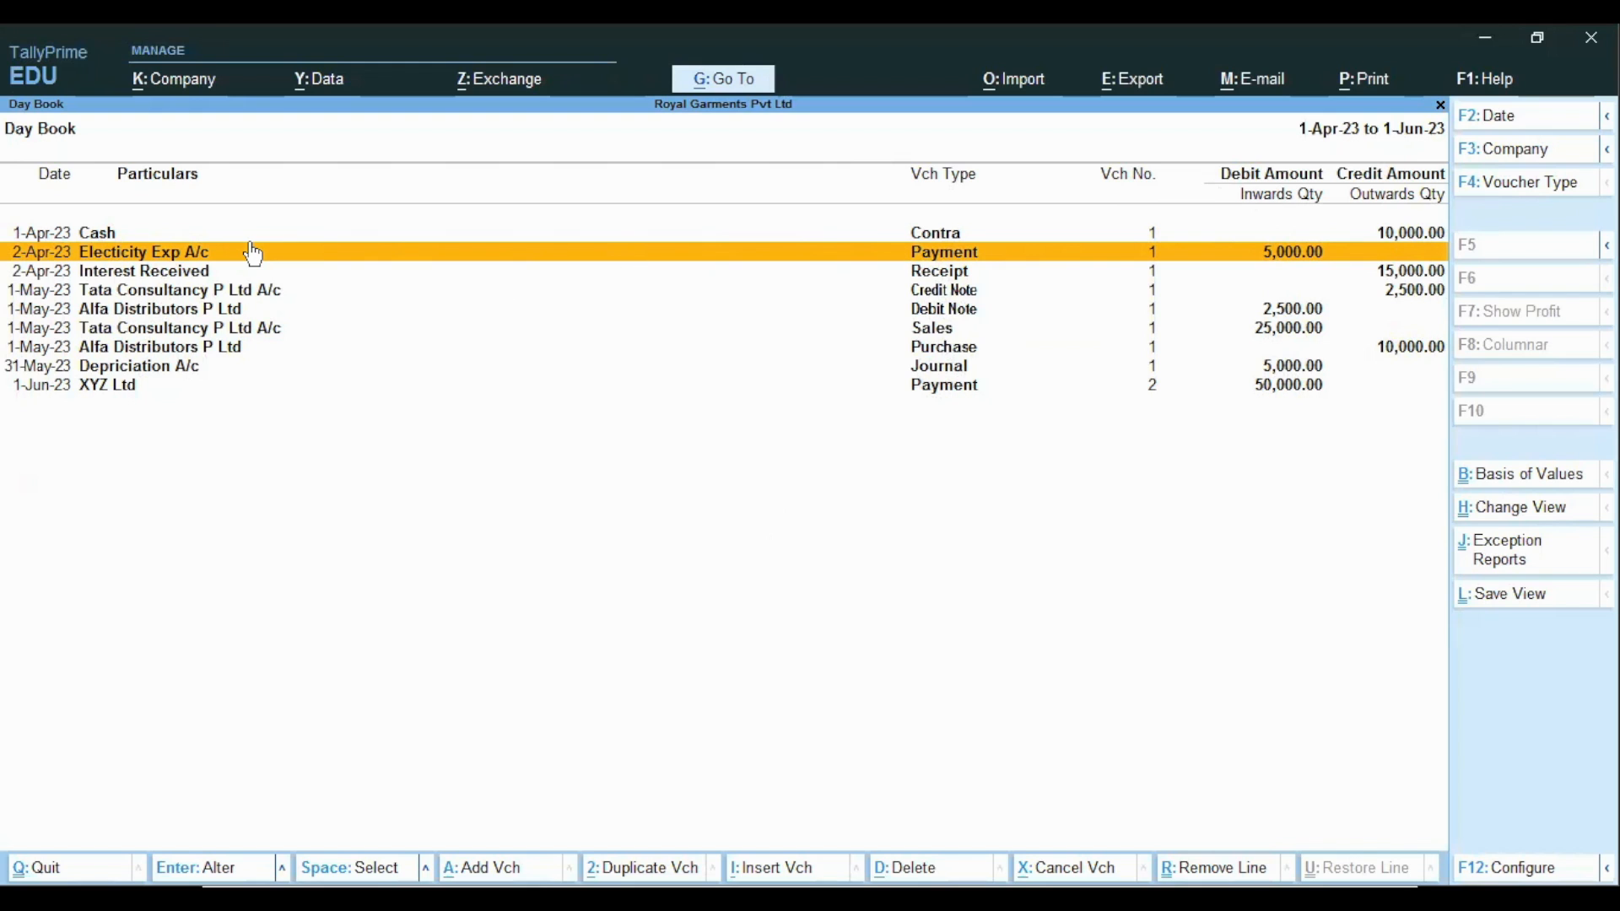
key("Up")
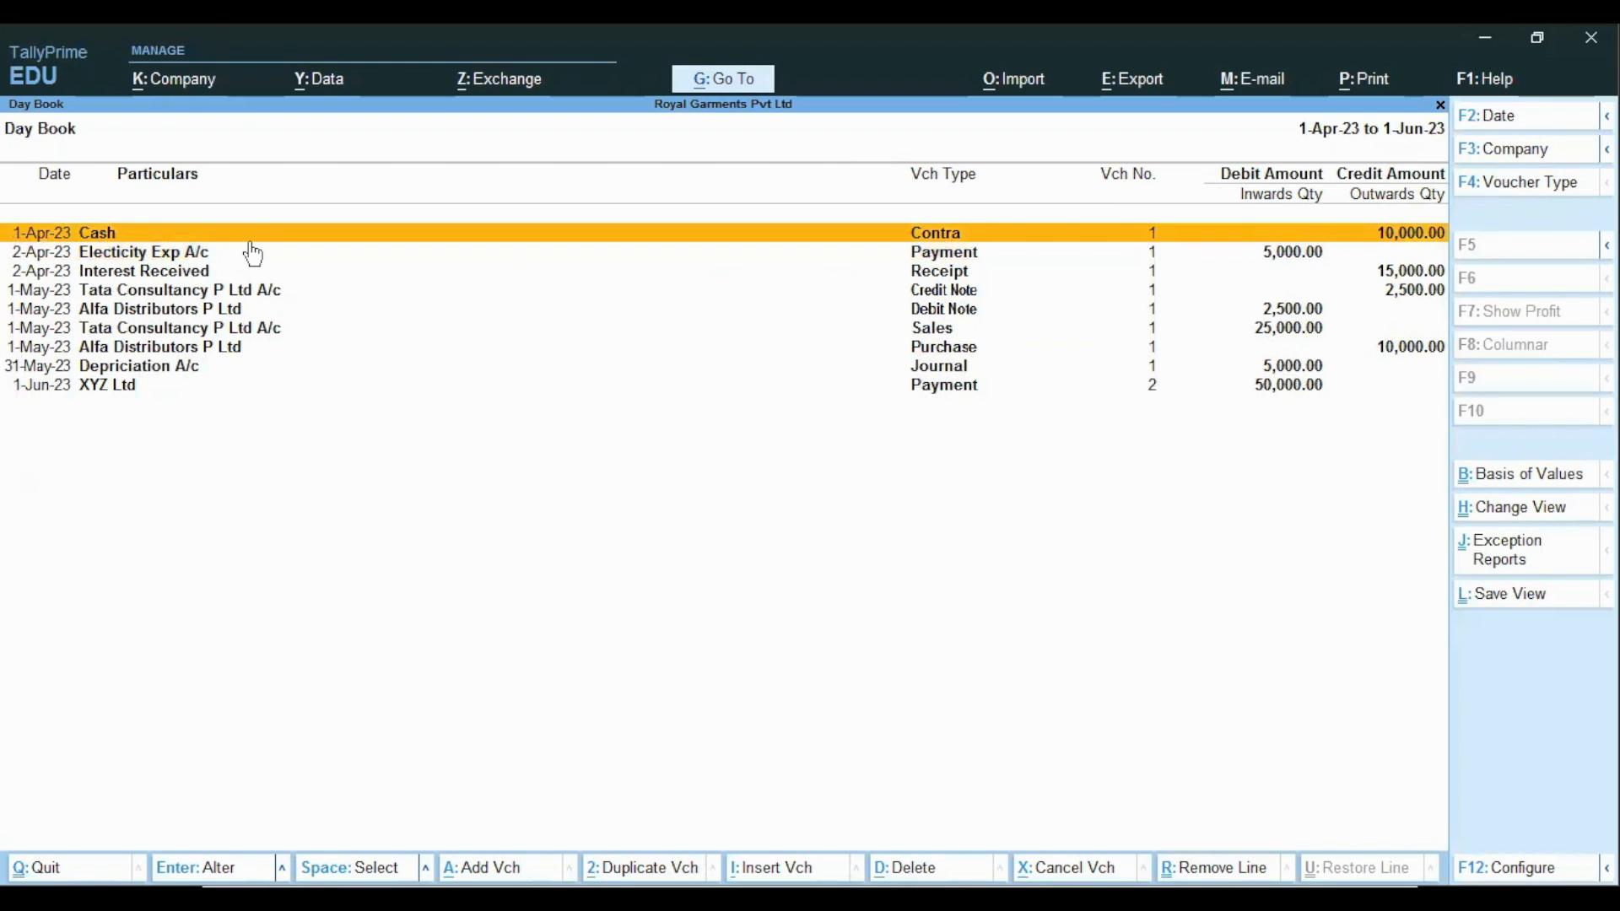
key("Down")
key("Down")
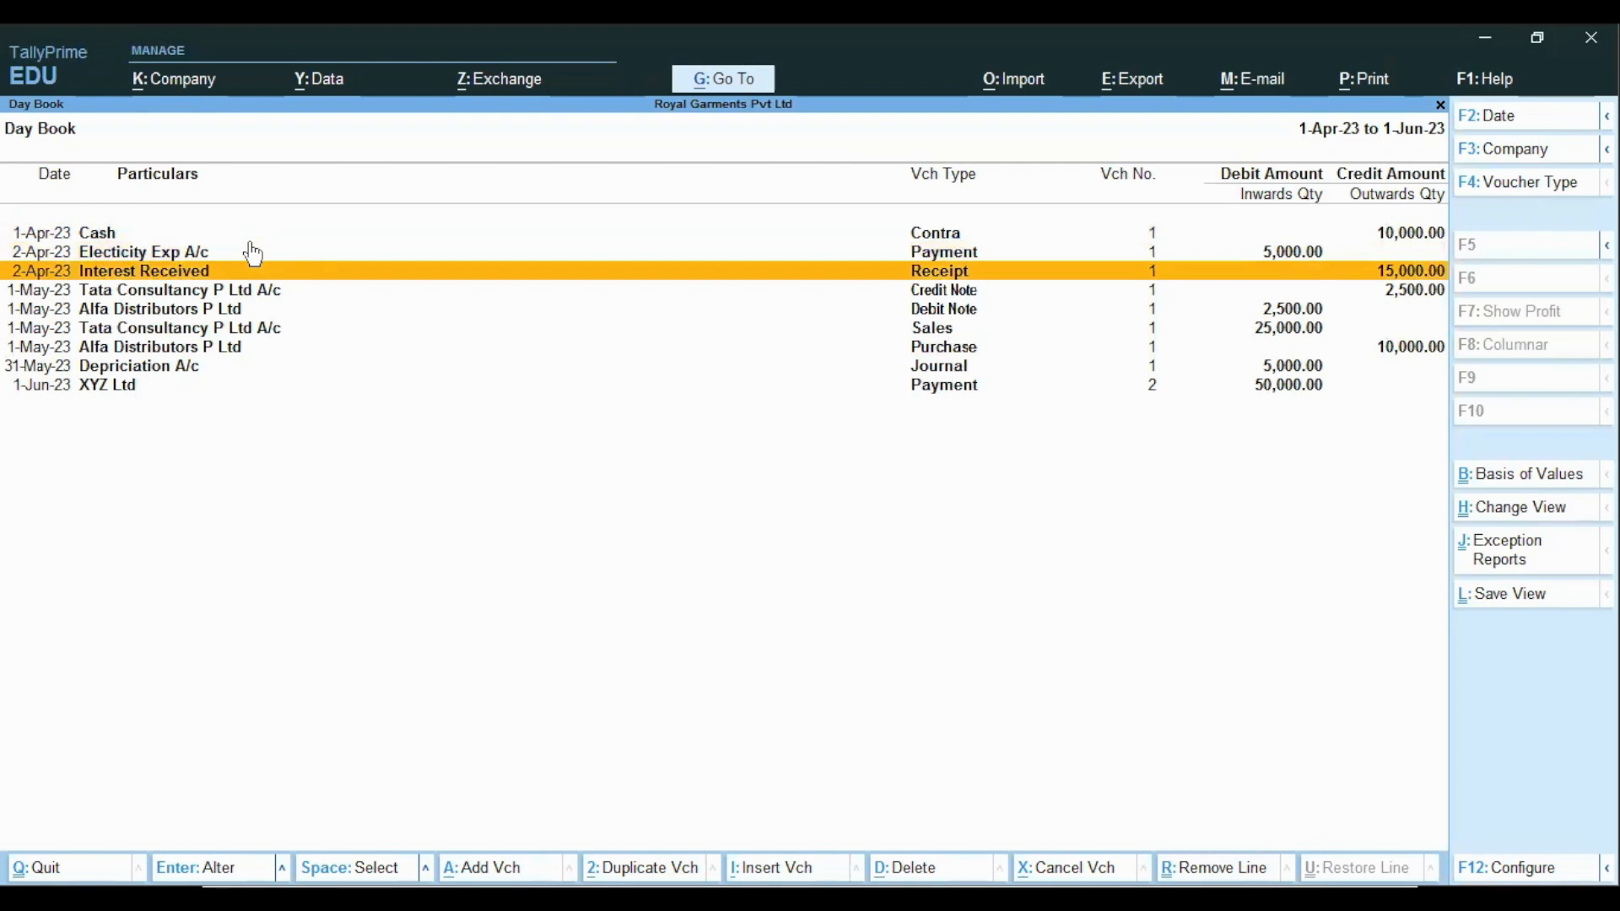
key("Down")
key("Down")
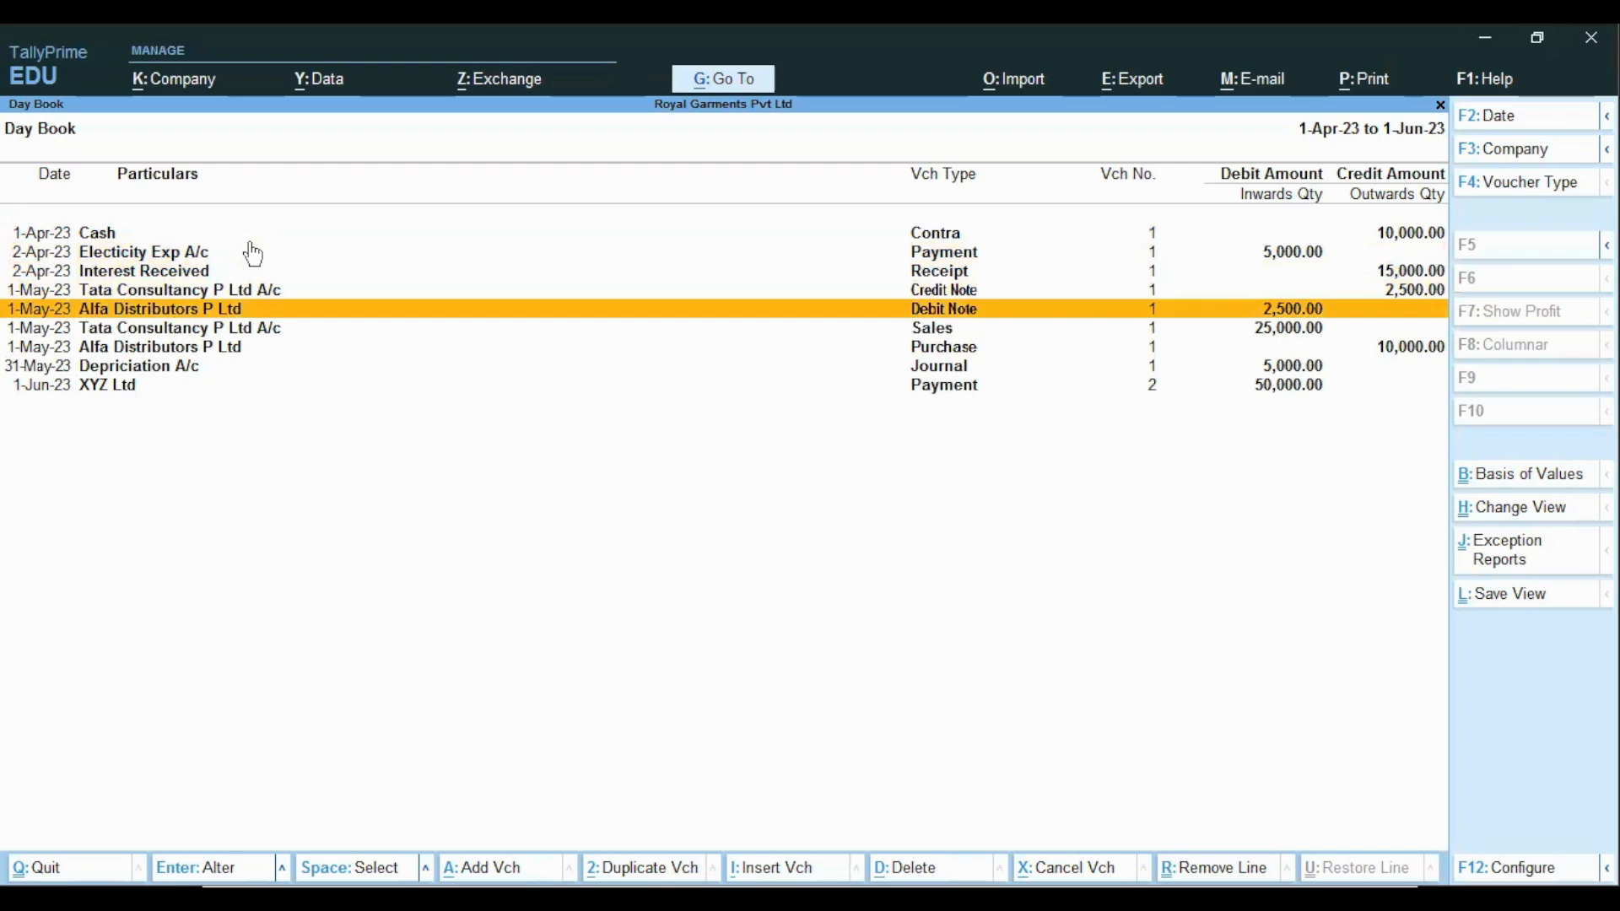
key("Down")
key("Down")
key("Up")
key("Up")
key("Up")
key("Up")
key("Up")
key("Up")
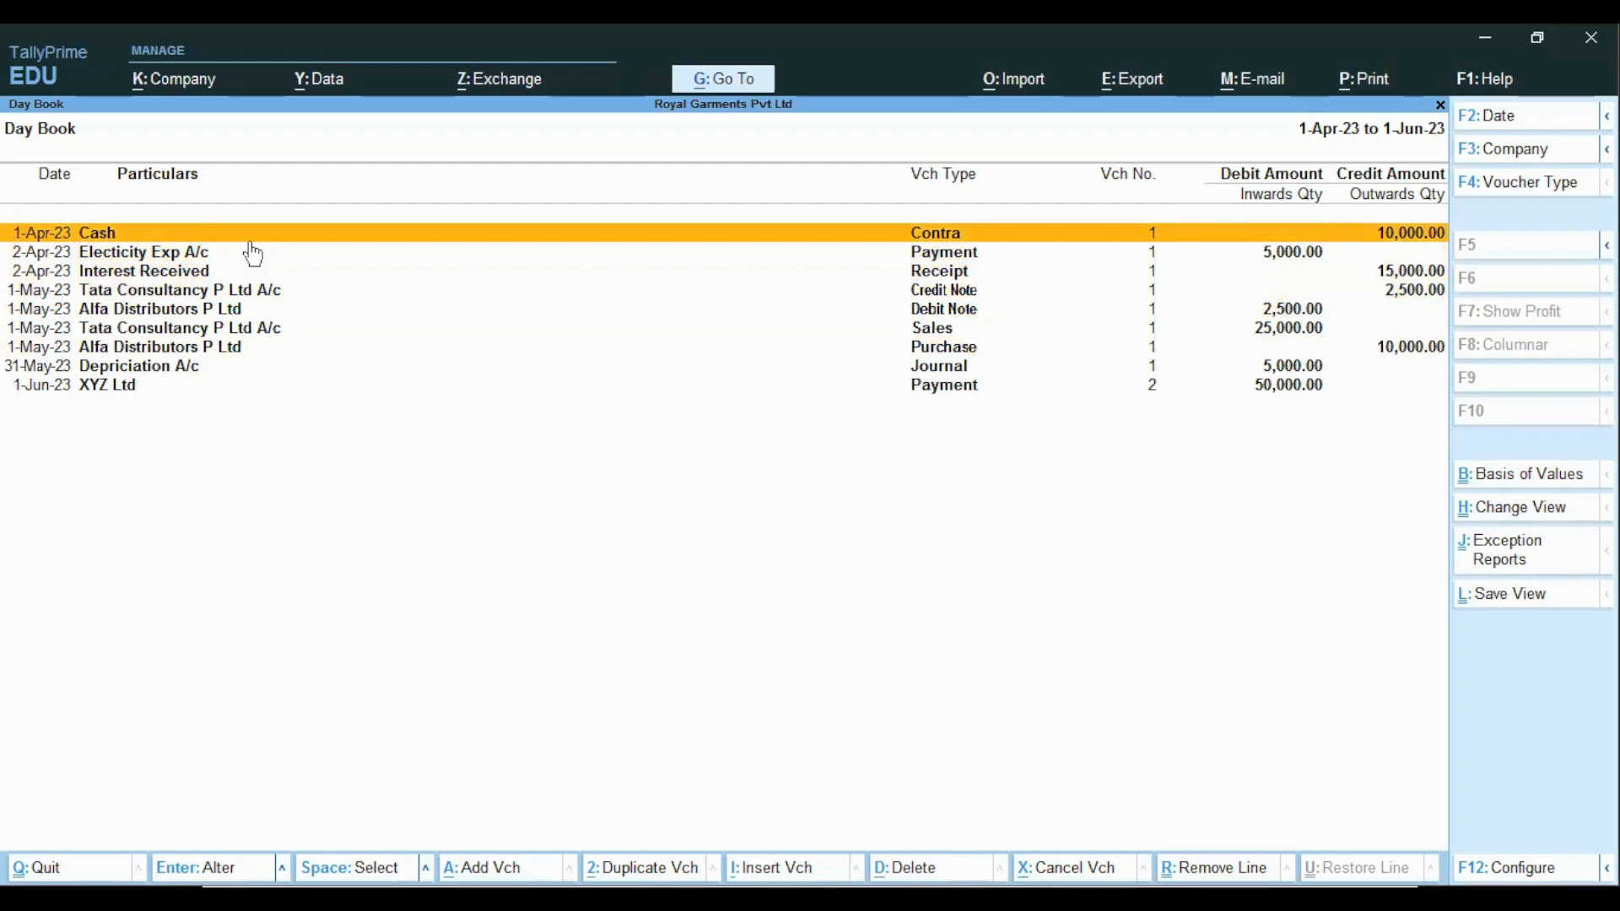
key("Down")
key("Down")
key("Down")
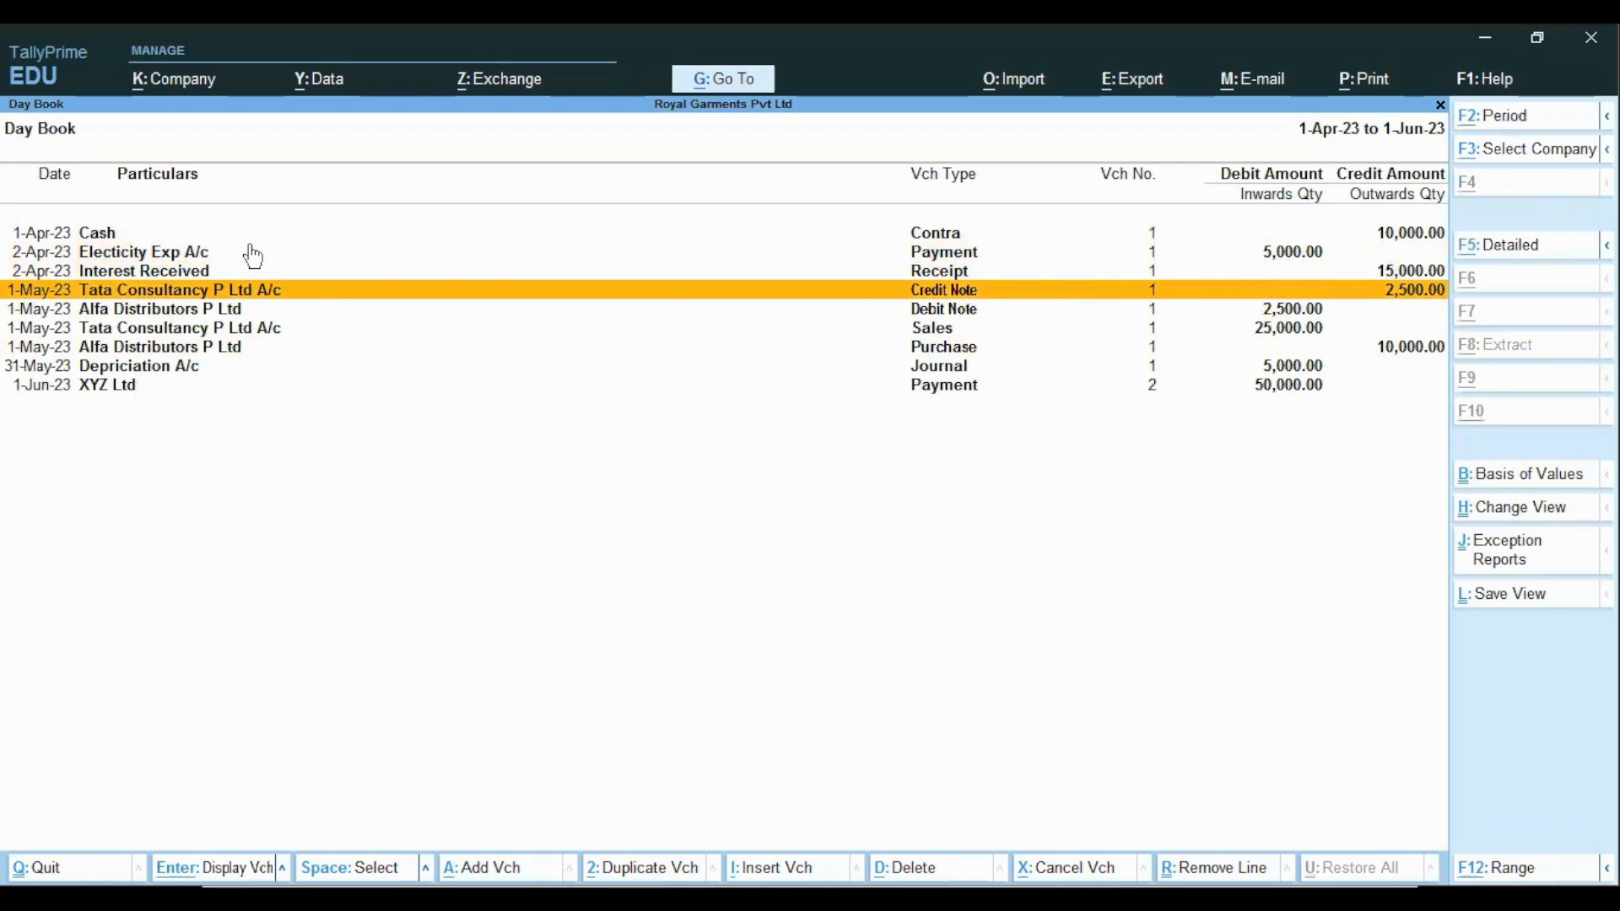
key("alt+d")
key("Escape")
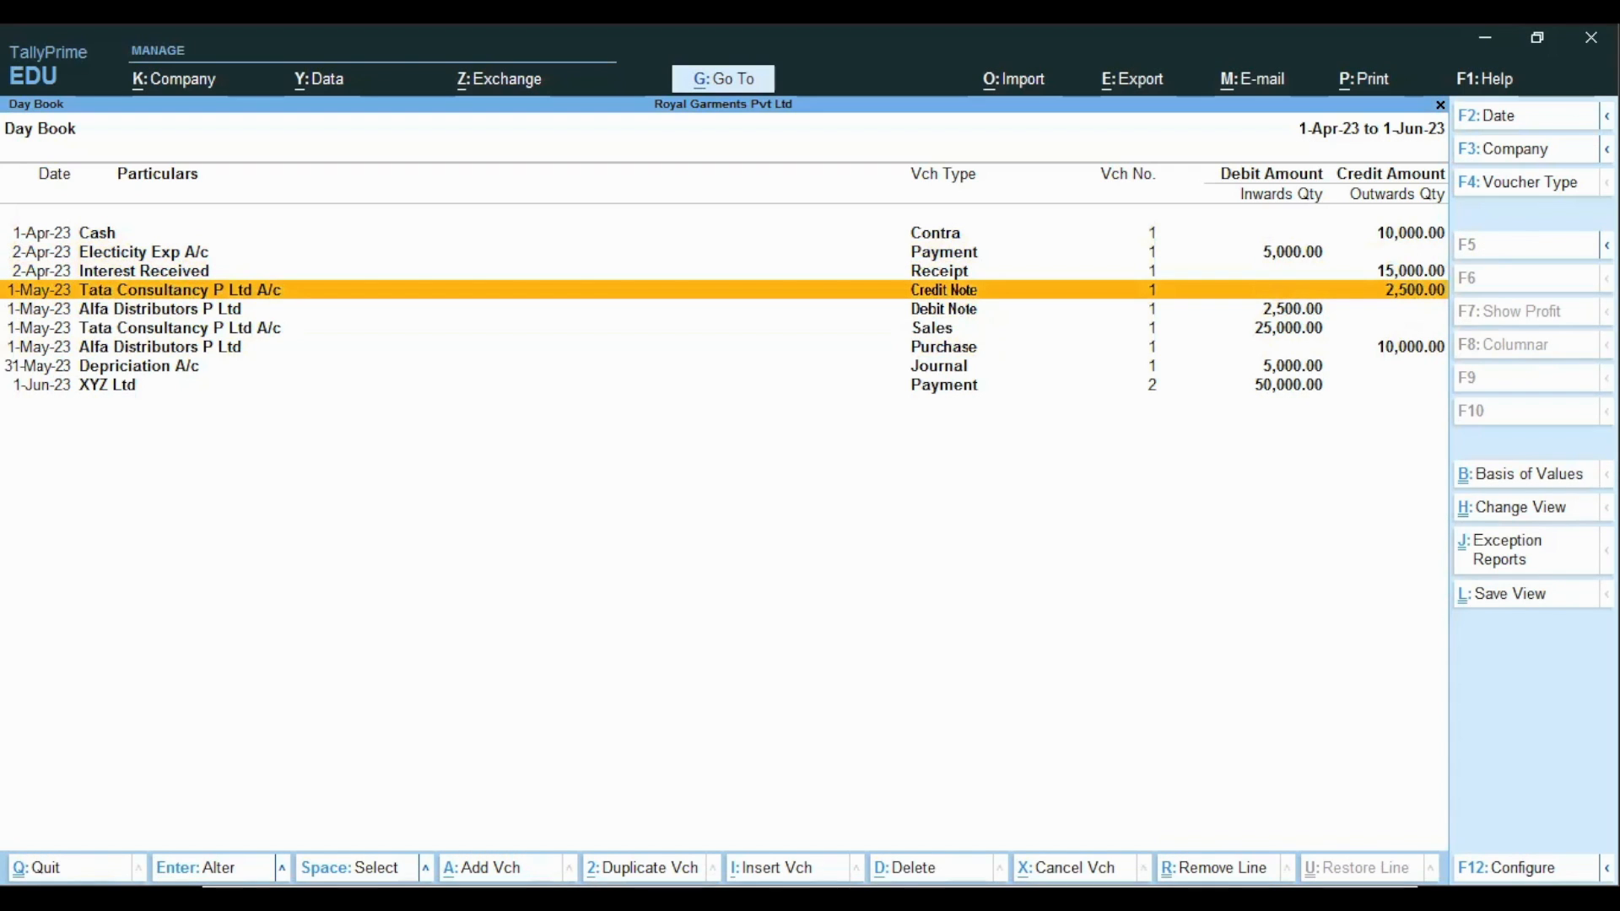
key("alt+d")
left_click(945, 256)
left_click(933, 392)
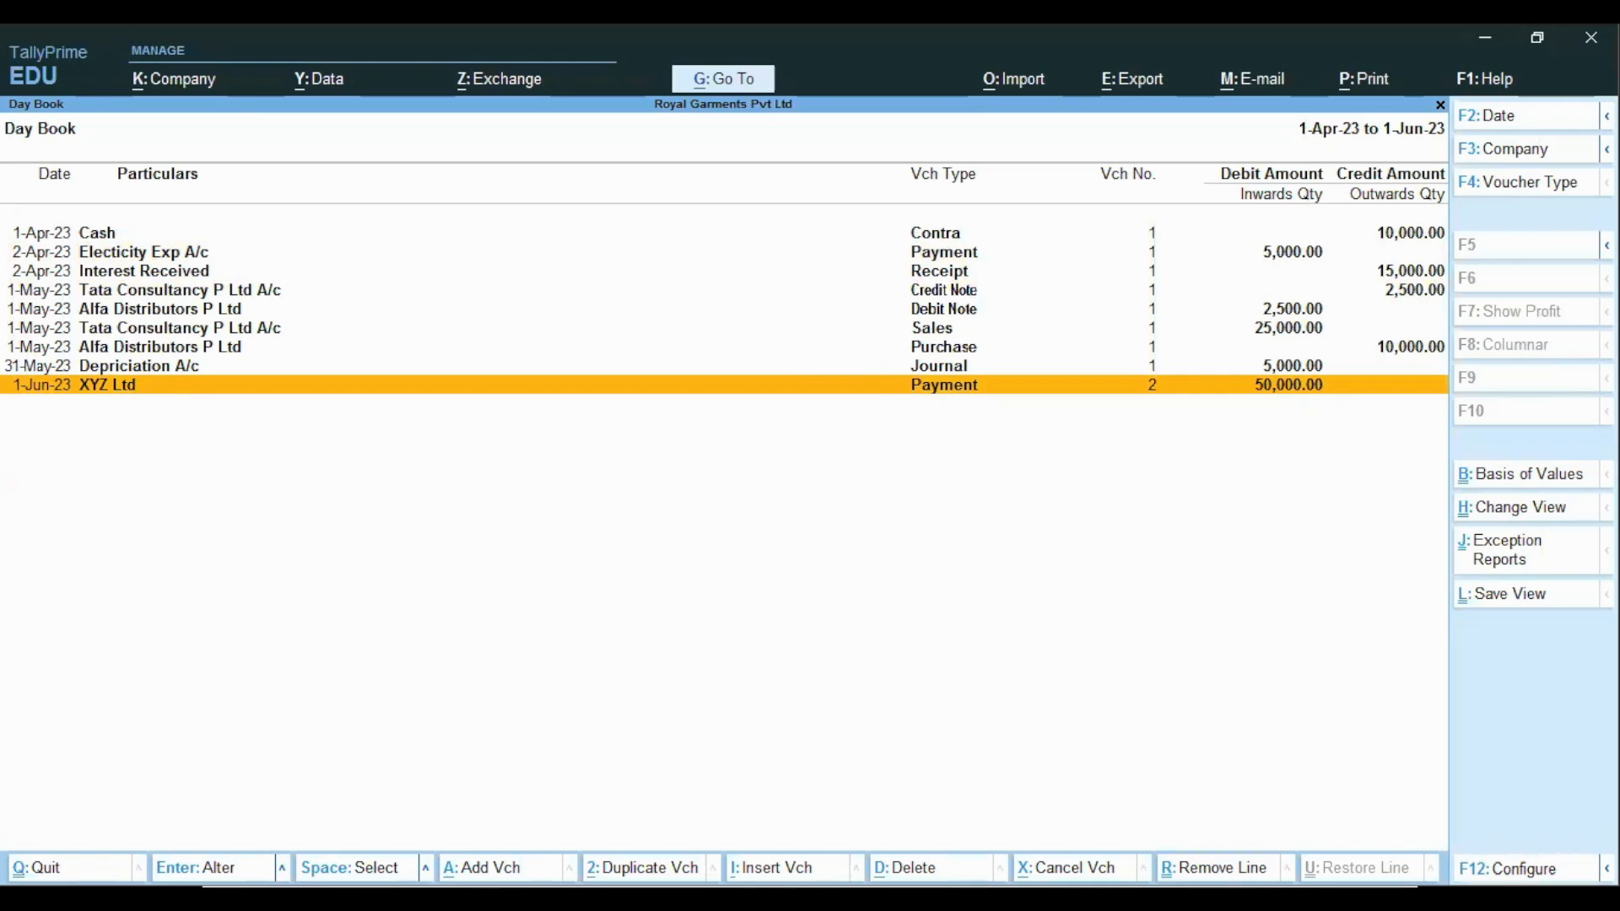
- Open the Day Book's range filter and set the condition to Voucher having Voucher Type with Name
left_click(1497, 868)
key("Escape")
mouse_move(1606, 868)
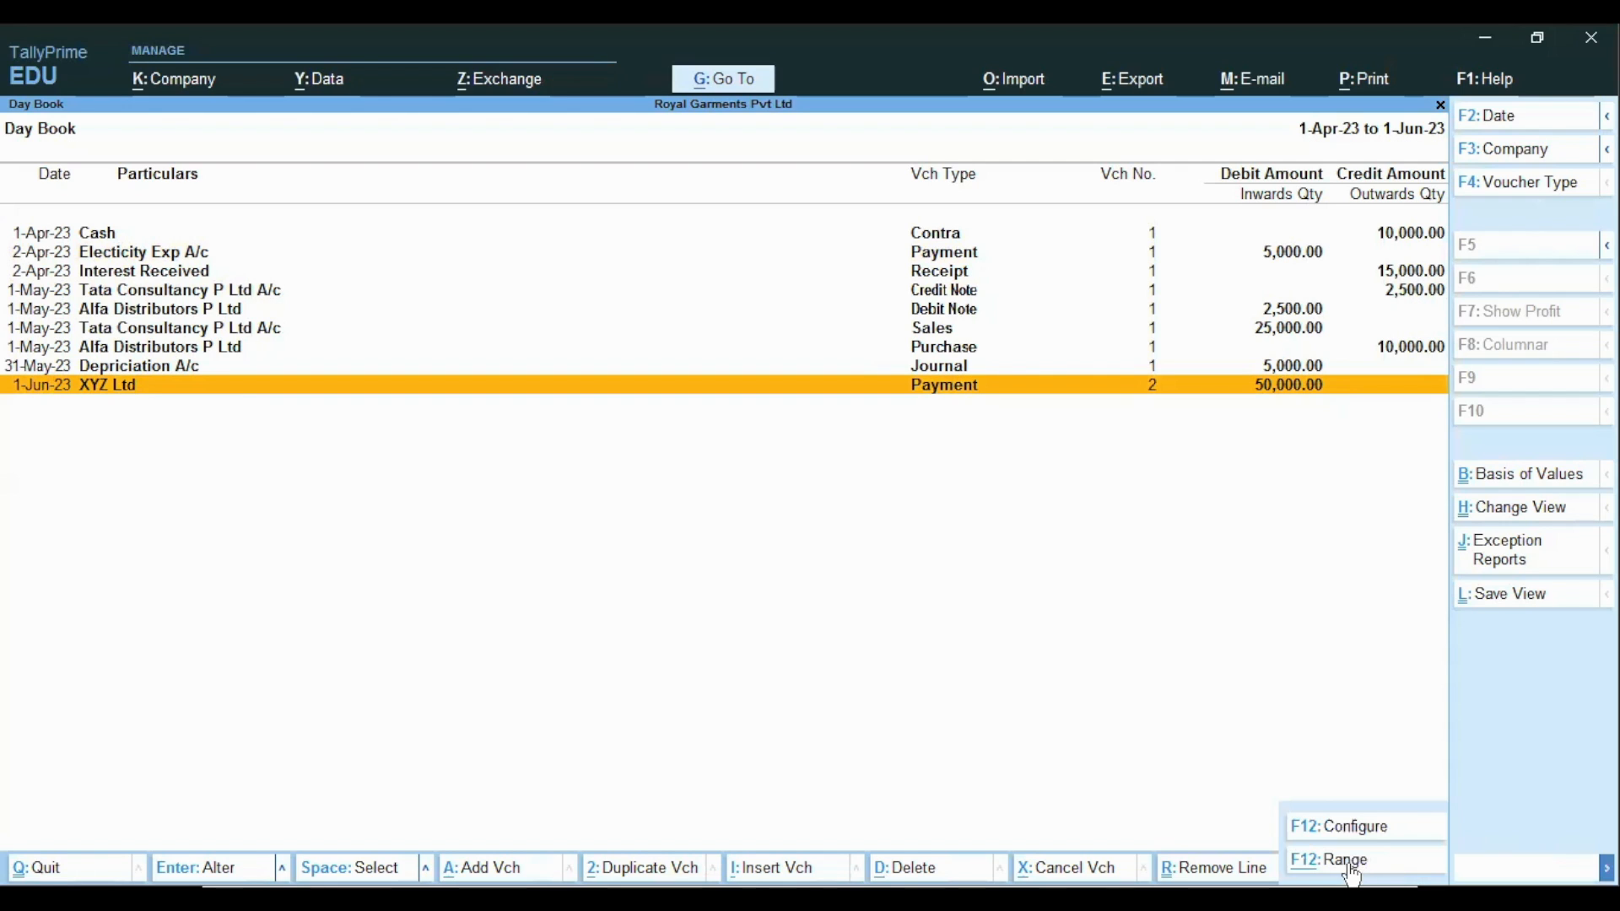
left_click(1346, 860)
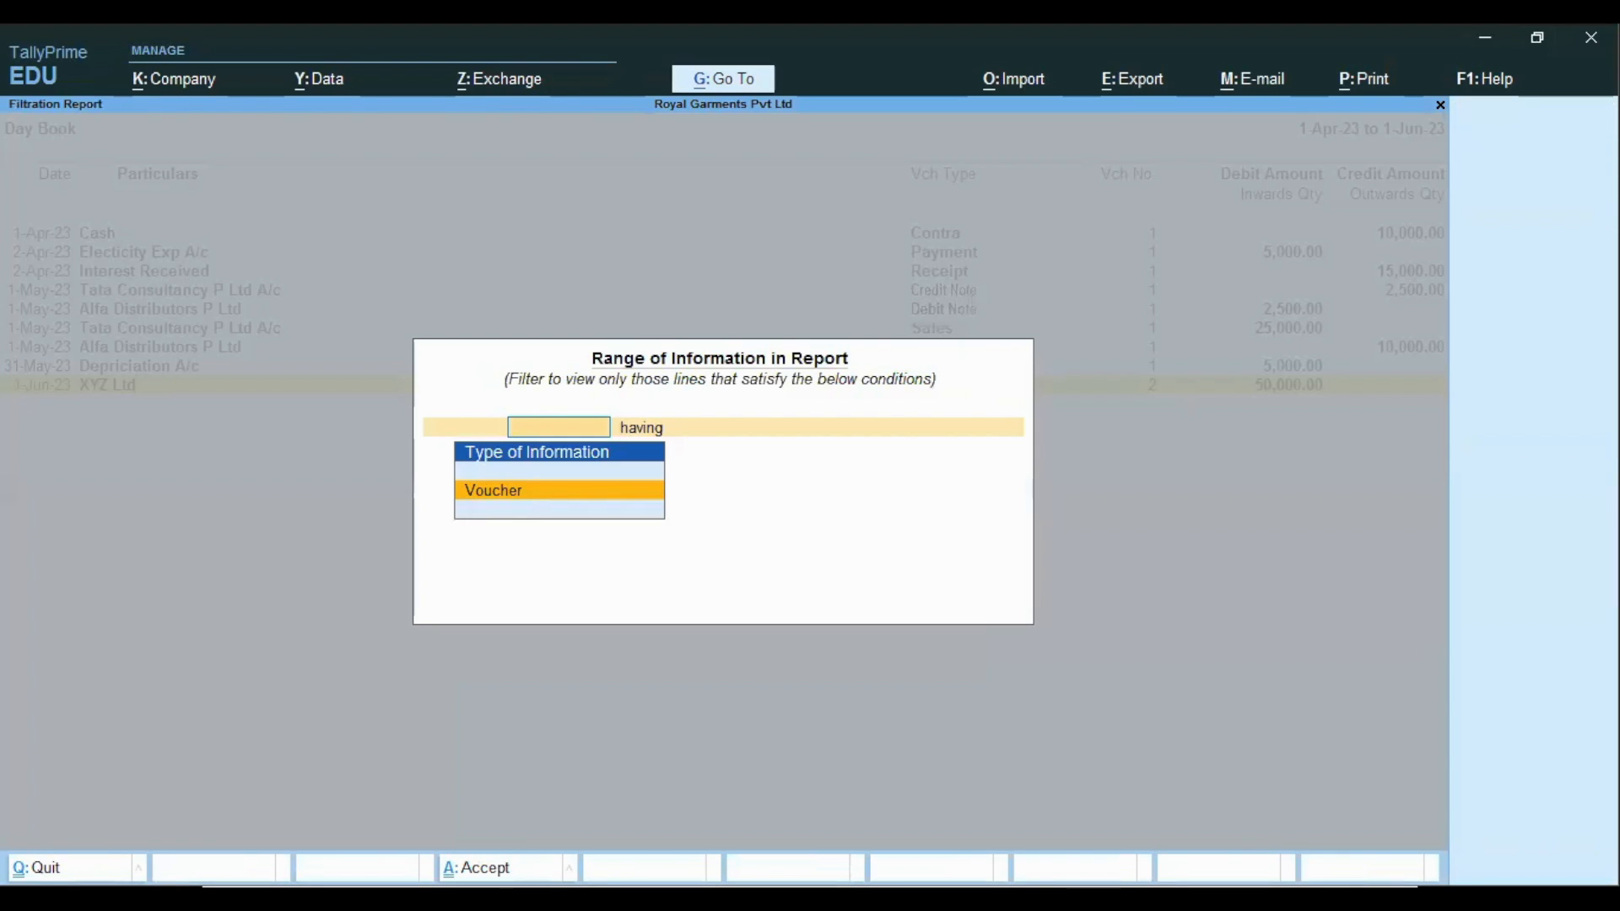
key("Return")
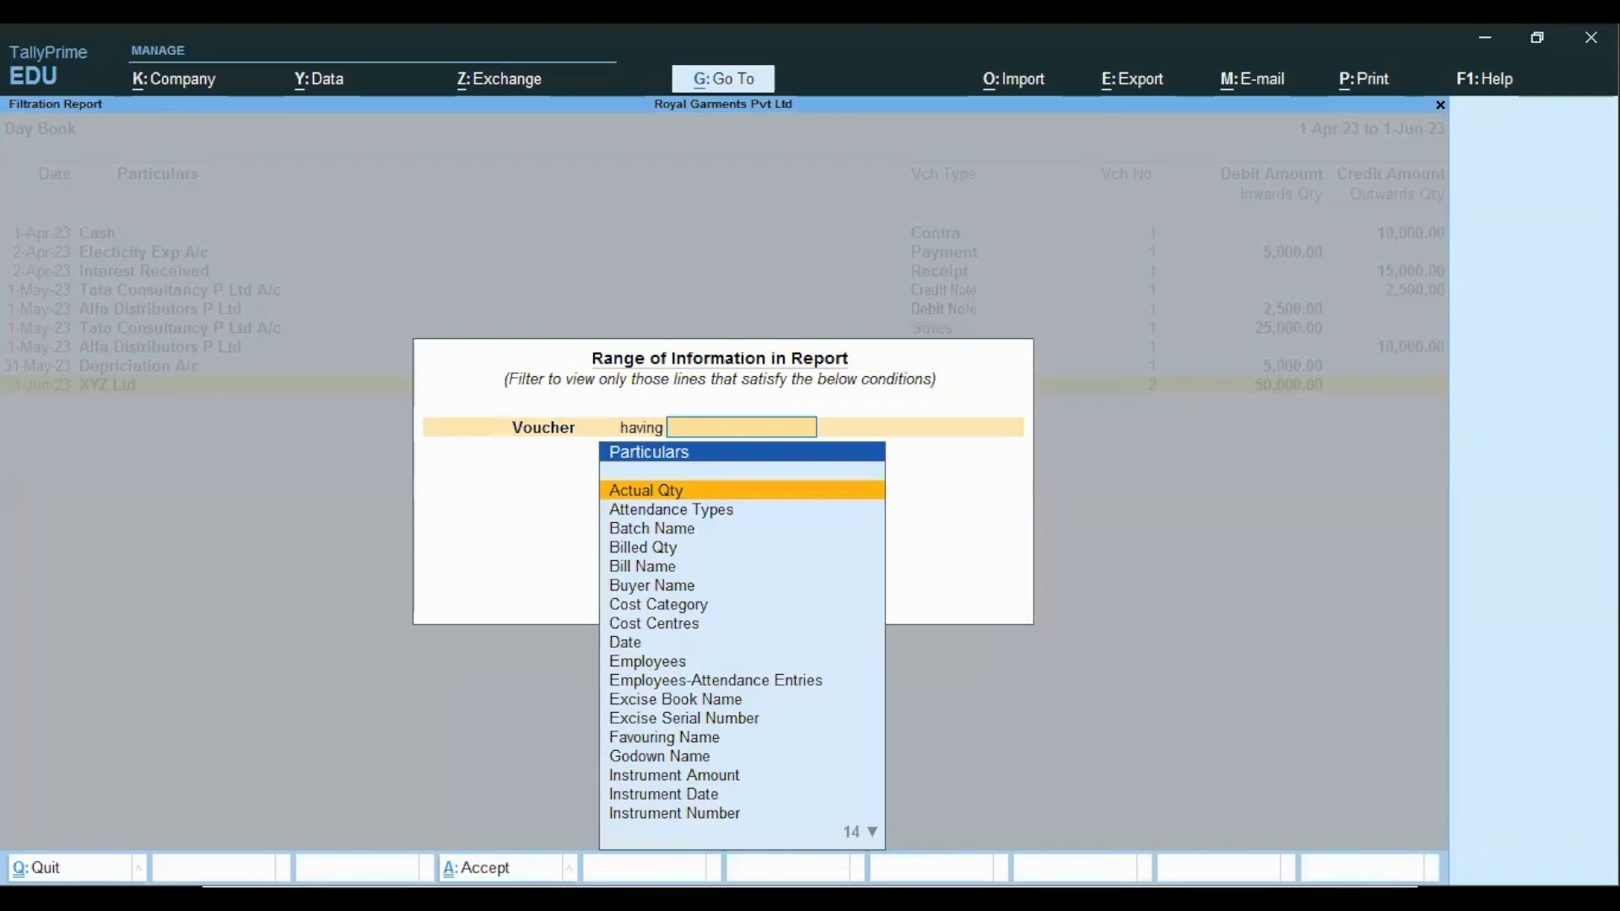
type("v")
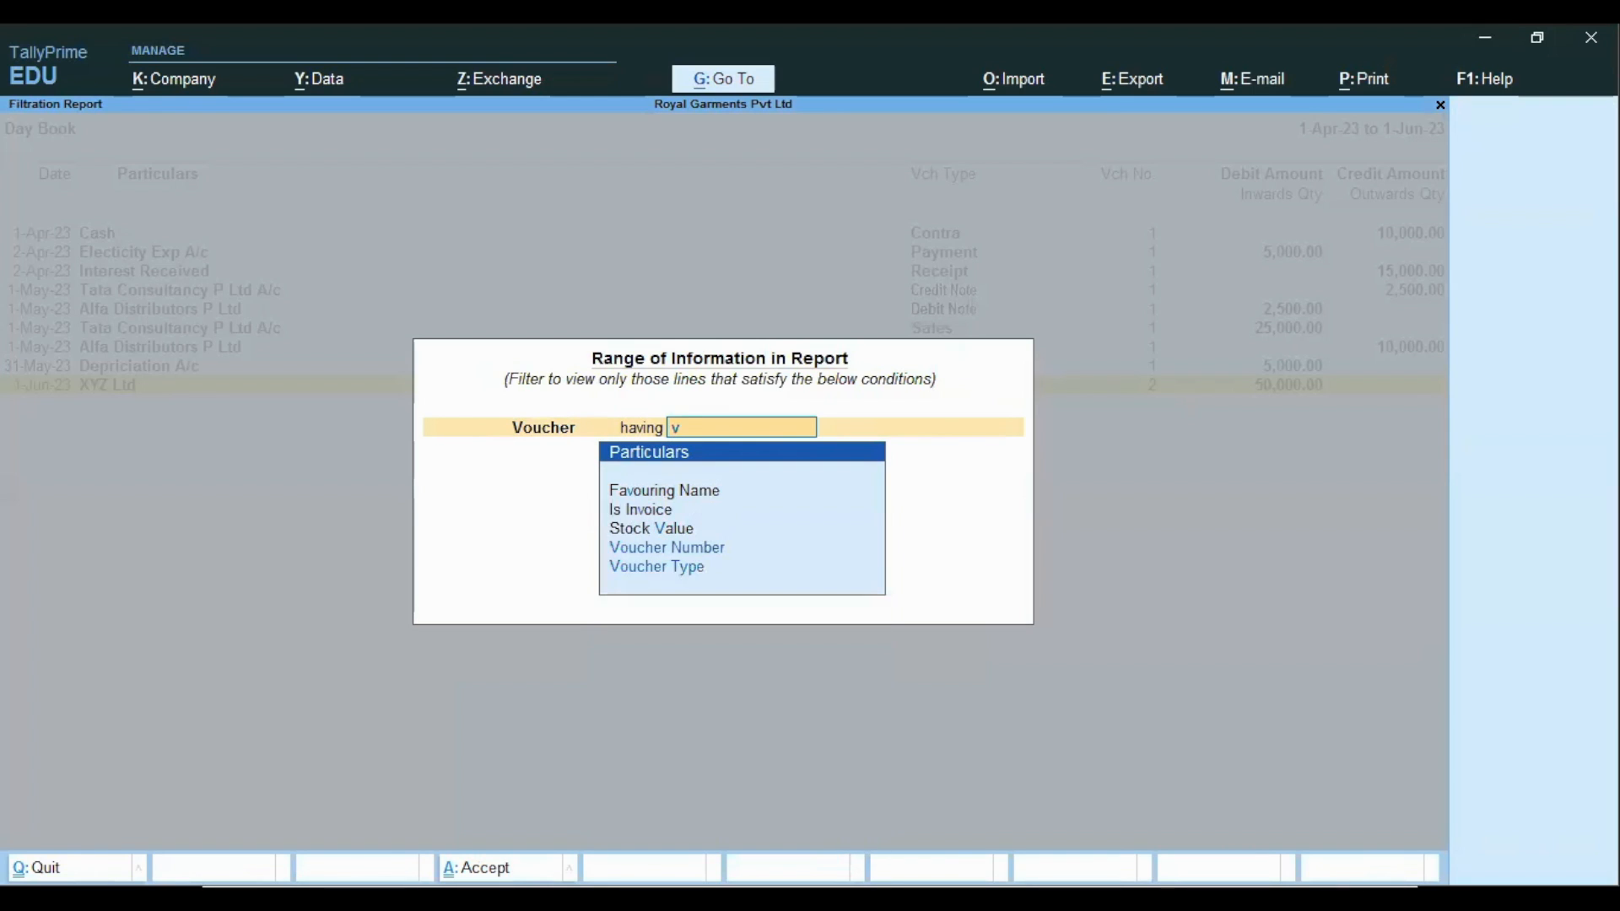
key("Down")
key("Return")
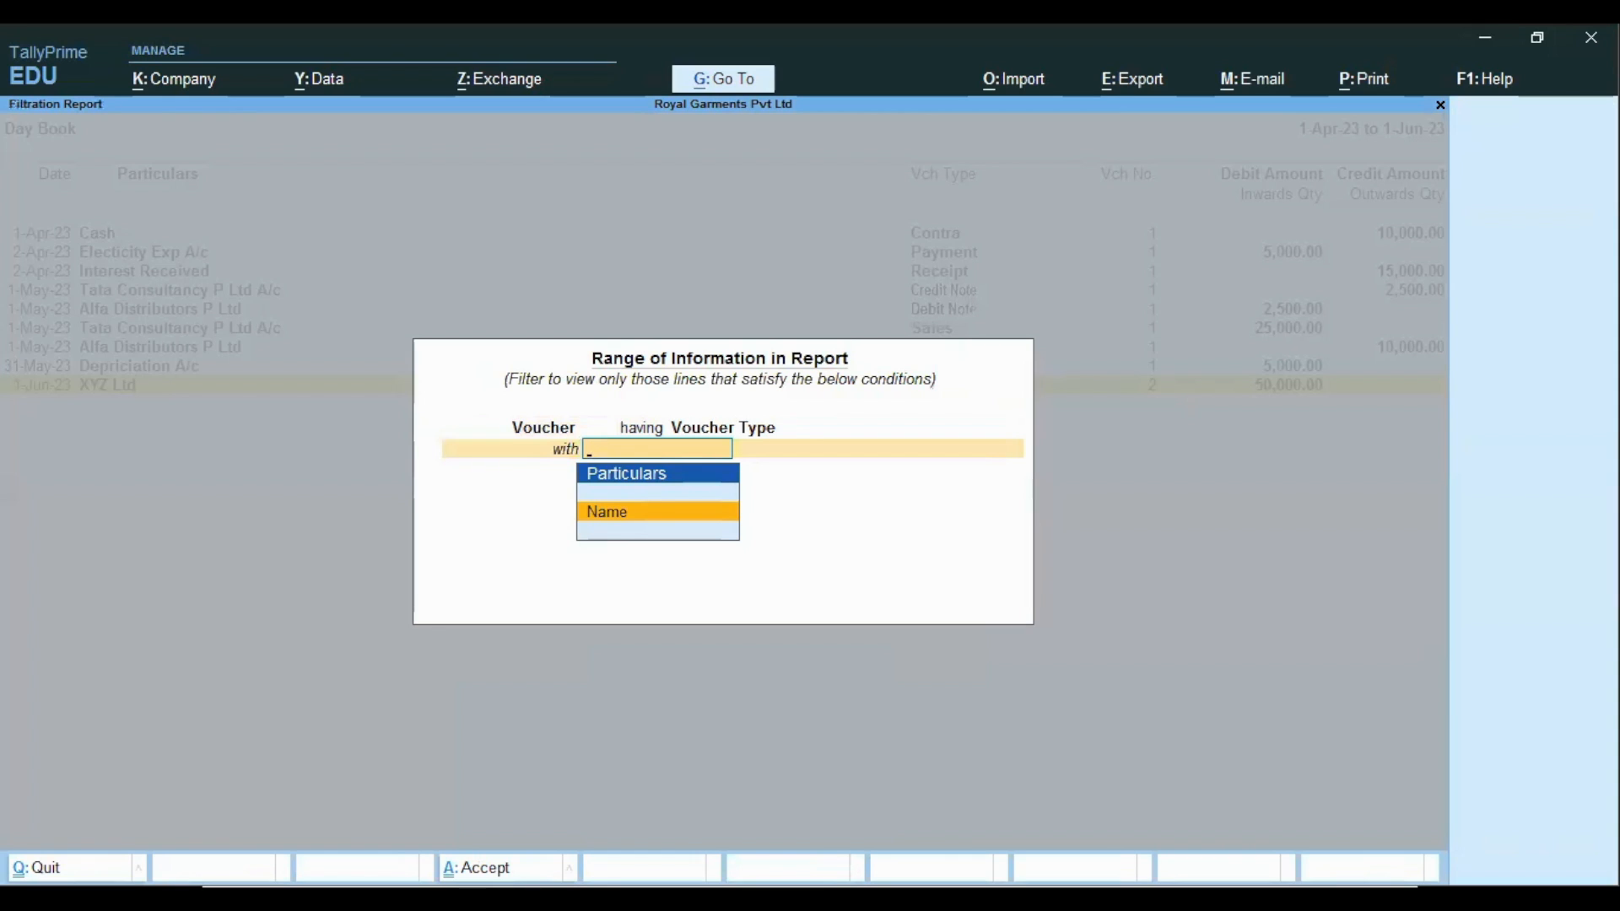
type("a")
key("BackSpace")
key("Return")
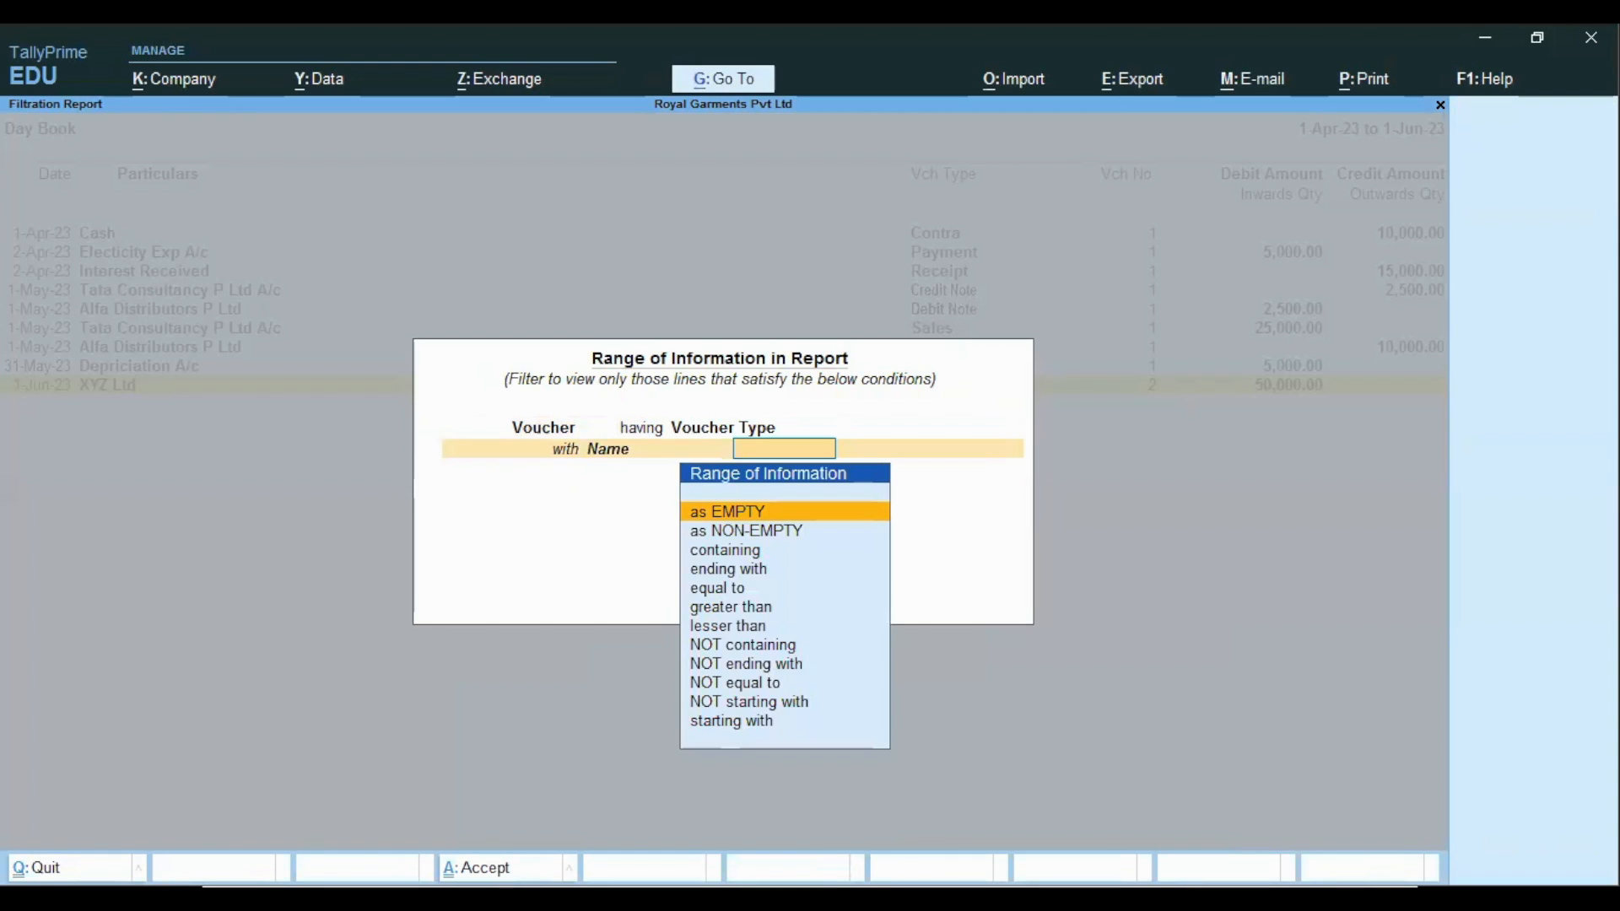
- Complete the condition as starting with "paym", end the condition list and apply the filter to the Day Book
key("Down")
key("Down")
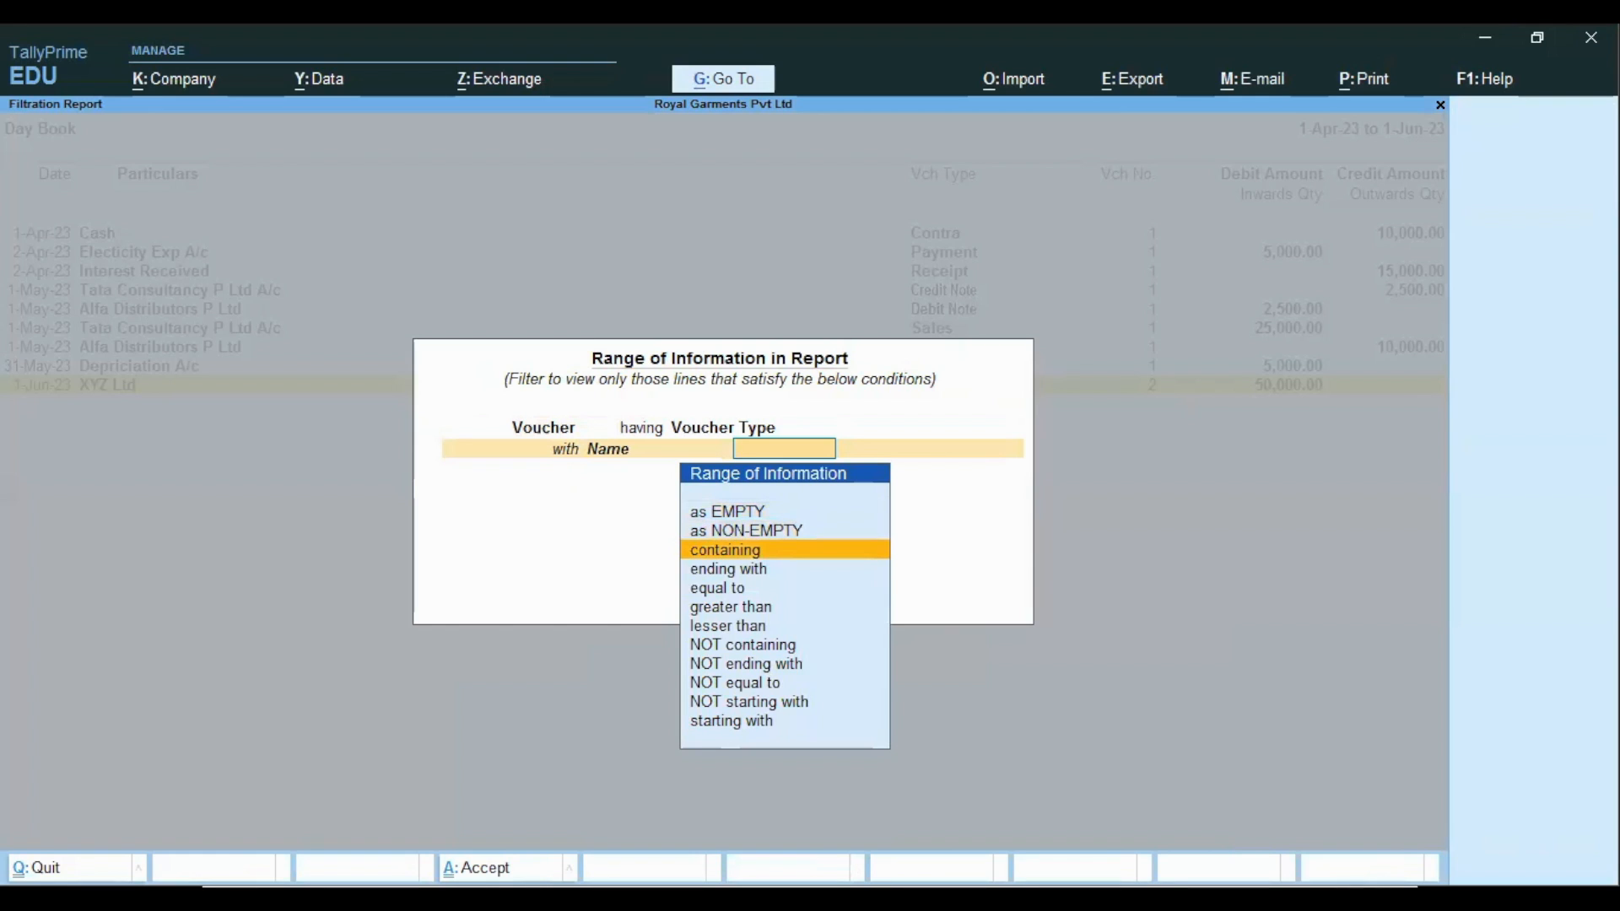
key("Down")
key("Down")
key("Down")
key("Down")
key("Down")
key("Down")
key("Down")
key("Down")
key("Down")
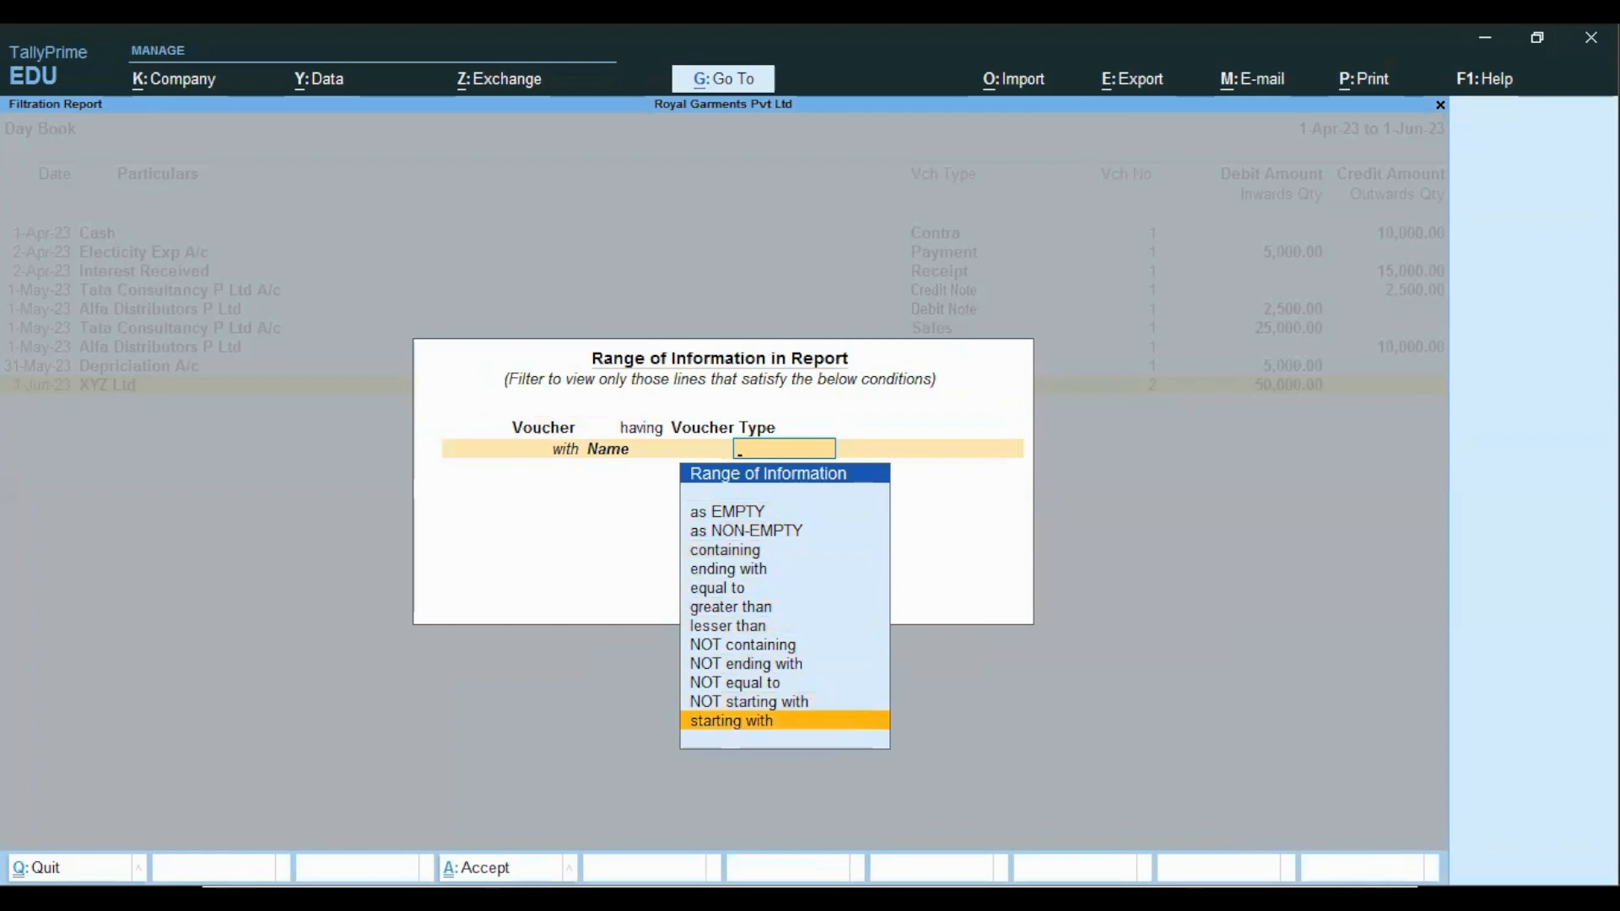
key("Return")
type("paym")
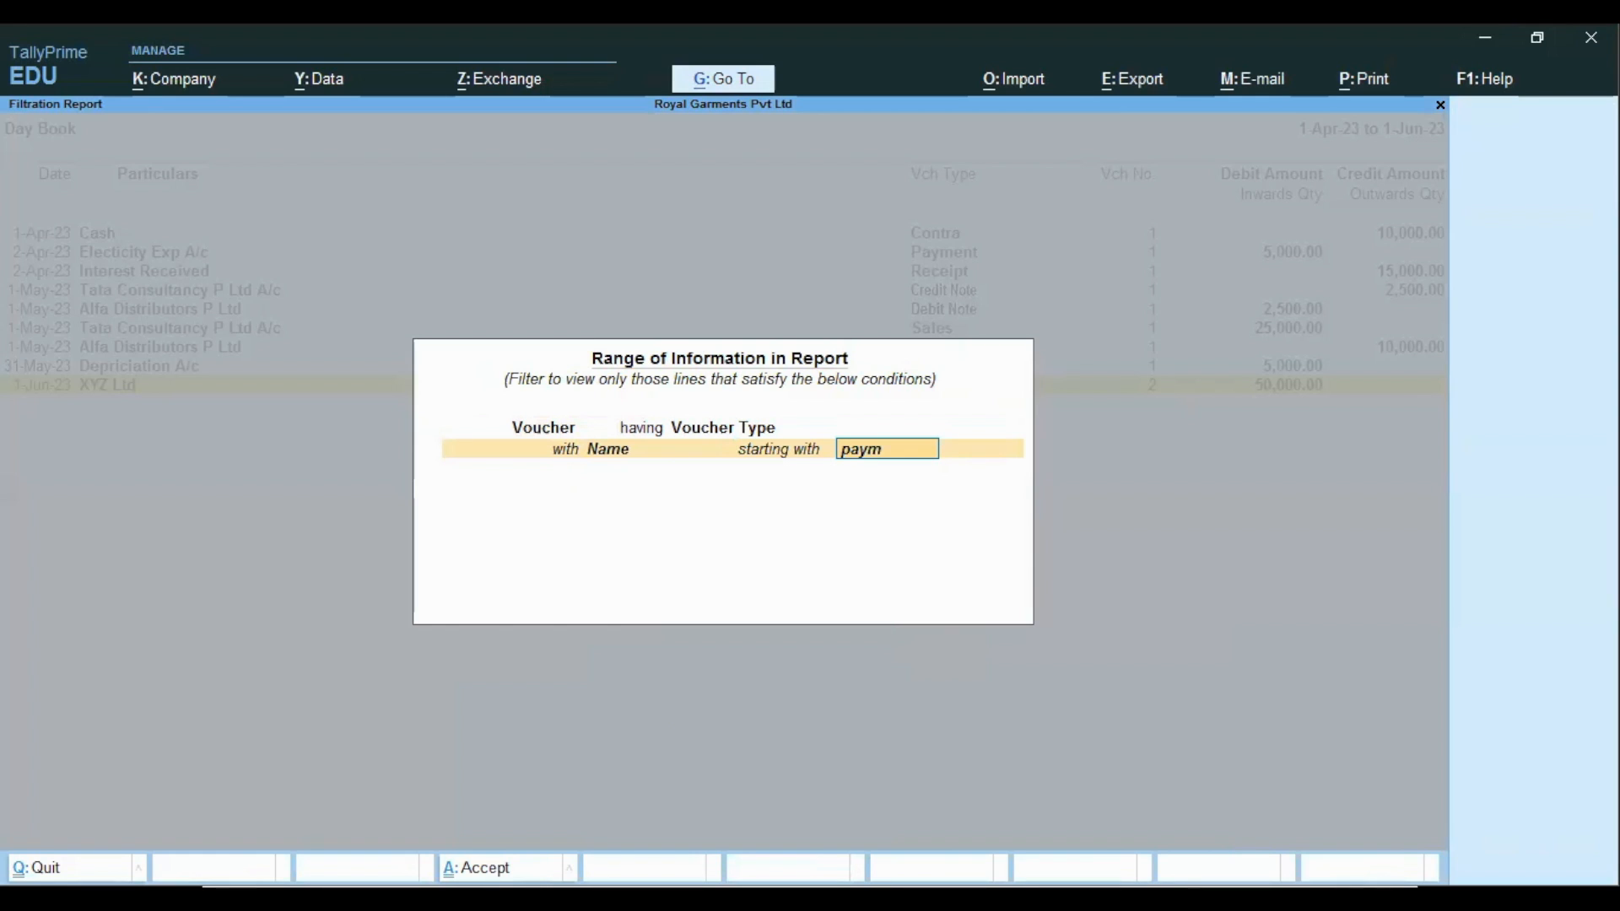
key("Return")
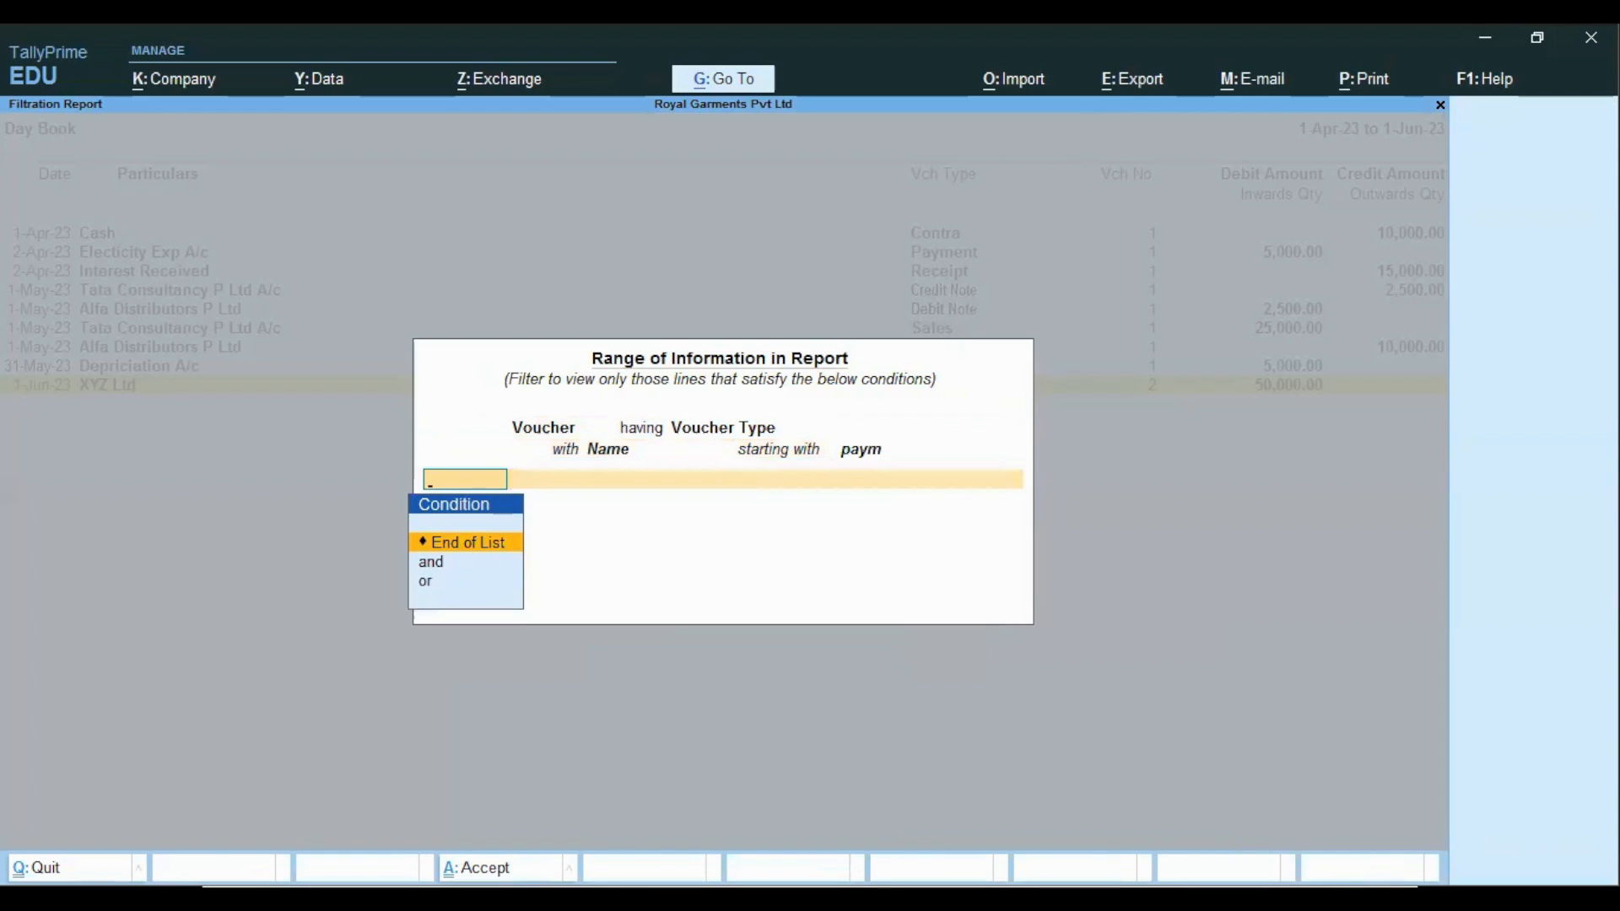
key("Return")
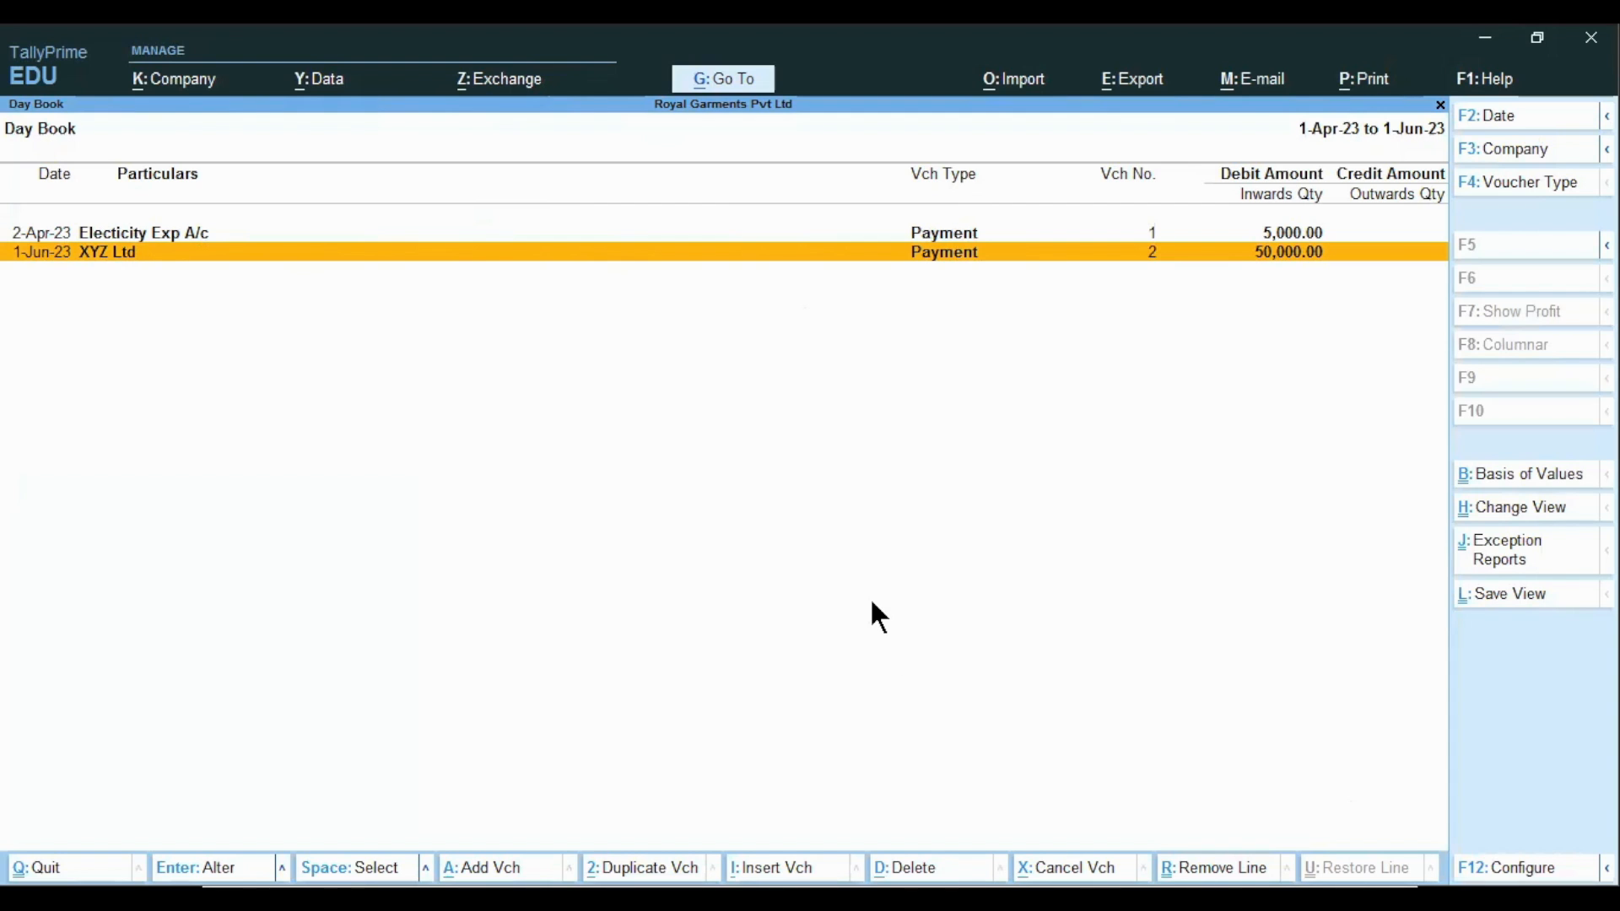
- Clear the voucher type filter and leave the Day Book for the Gateway of Tally
key("Escape")
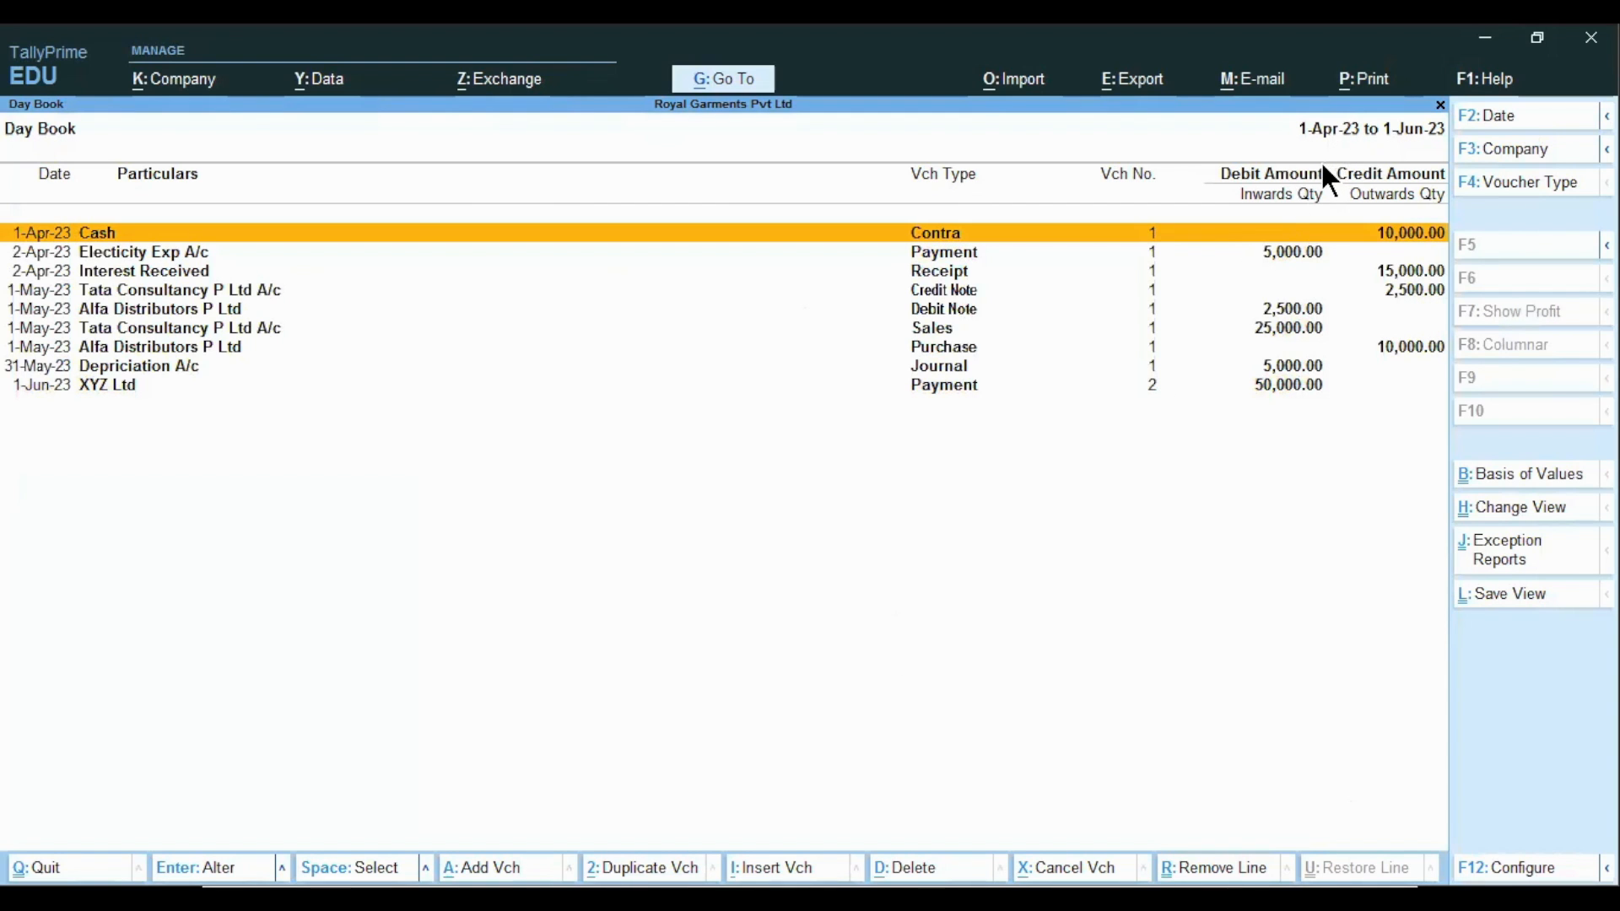
key("Escape")
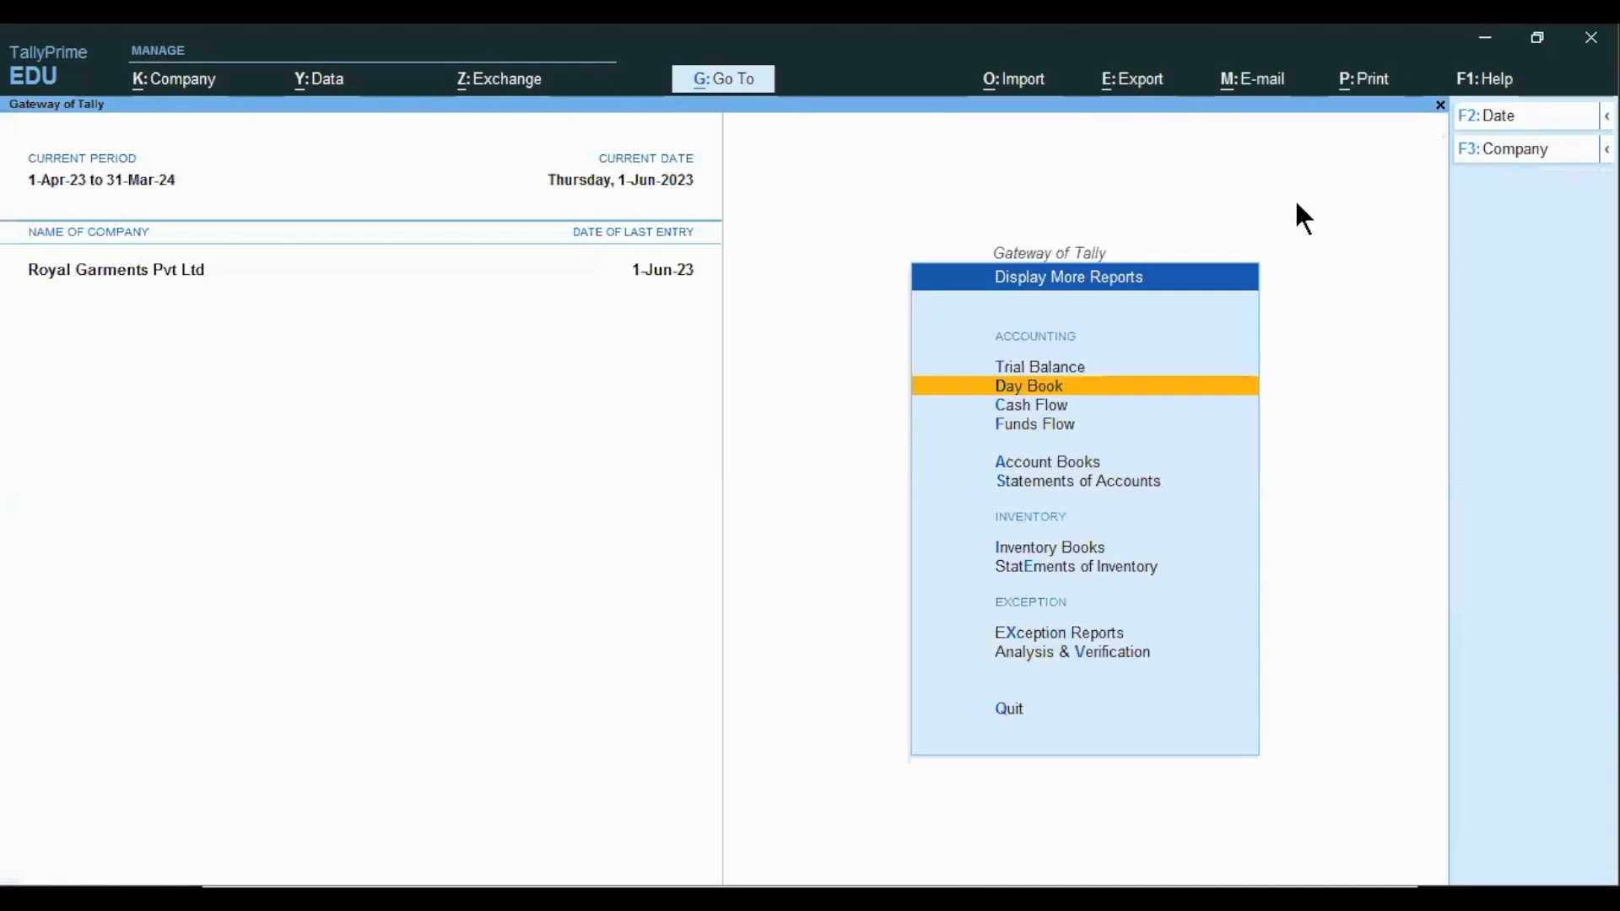
key("alt+Tab")
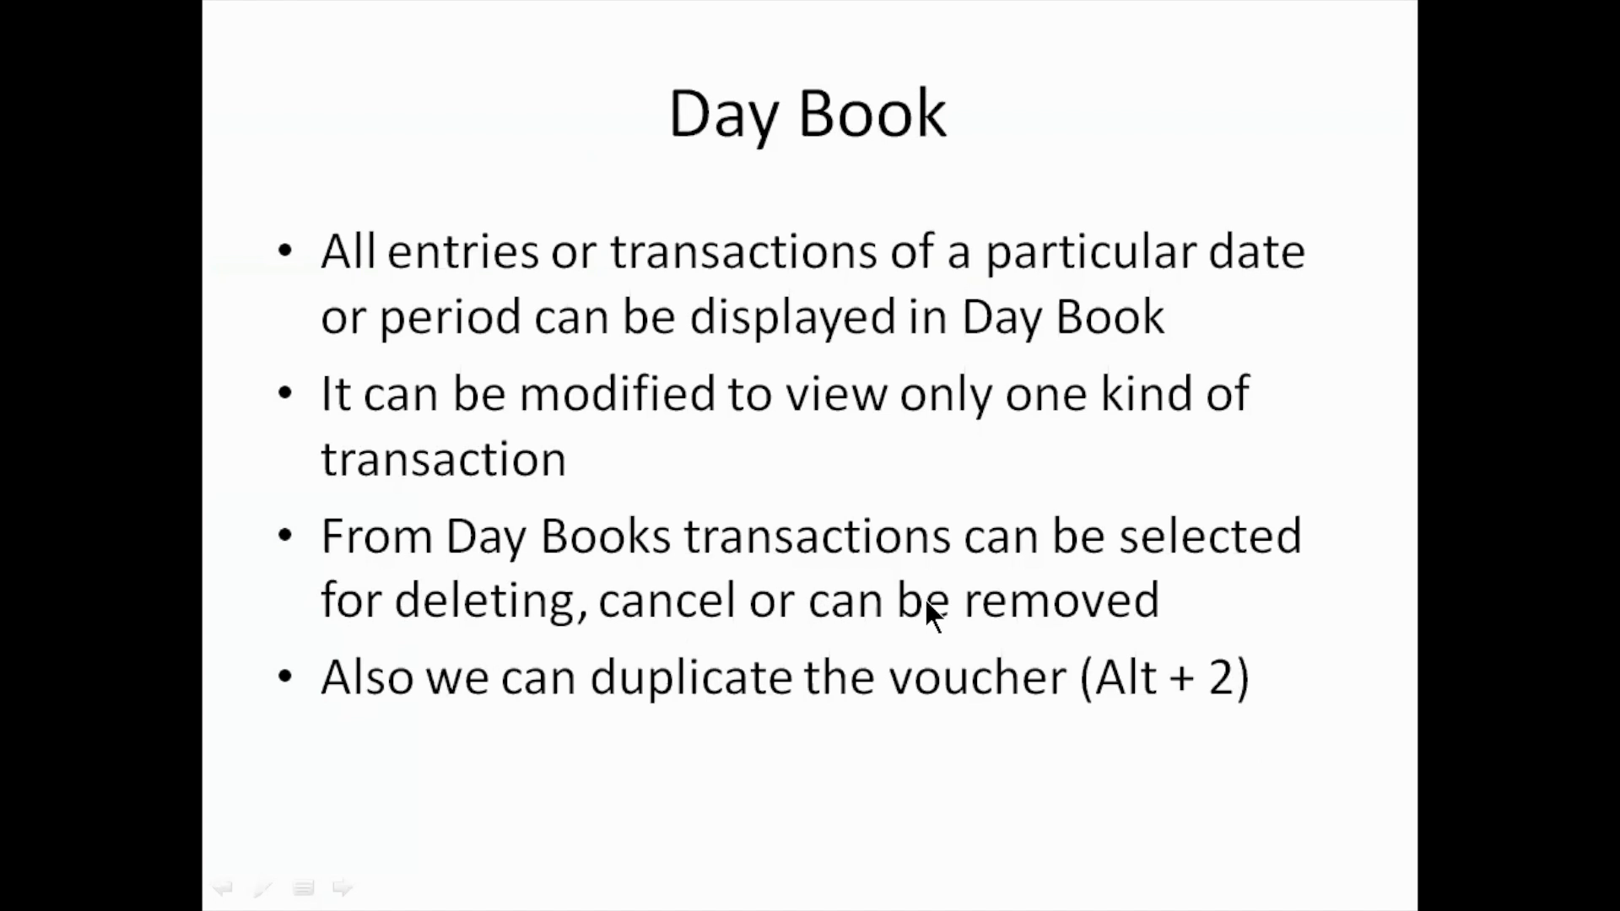
key("alt+Tab")
key("Escape")
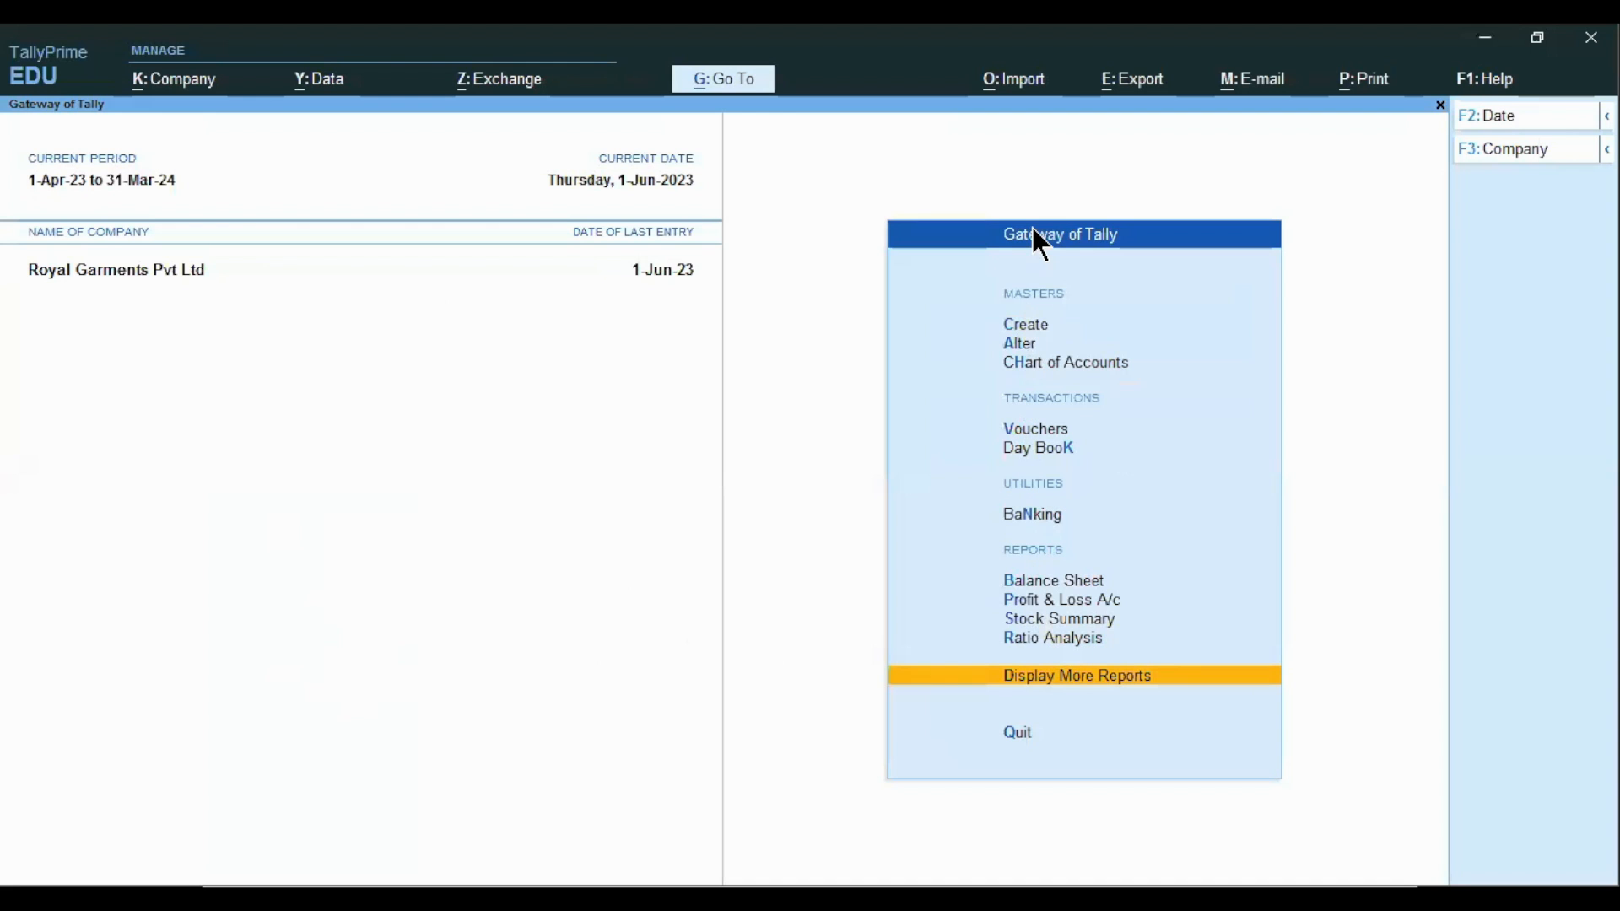
- Reopen the Day Book report and set its period to start from 1-Apr-23
left_click(1046, 675)
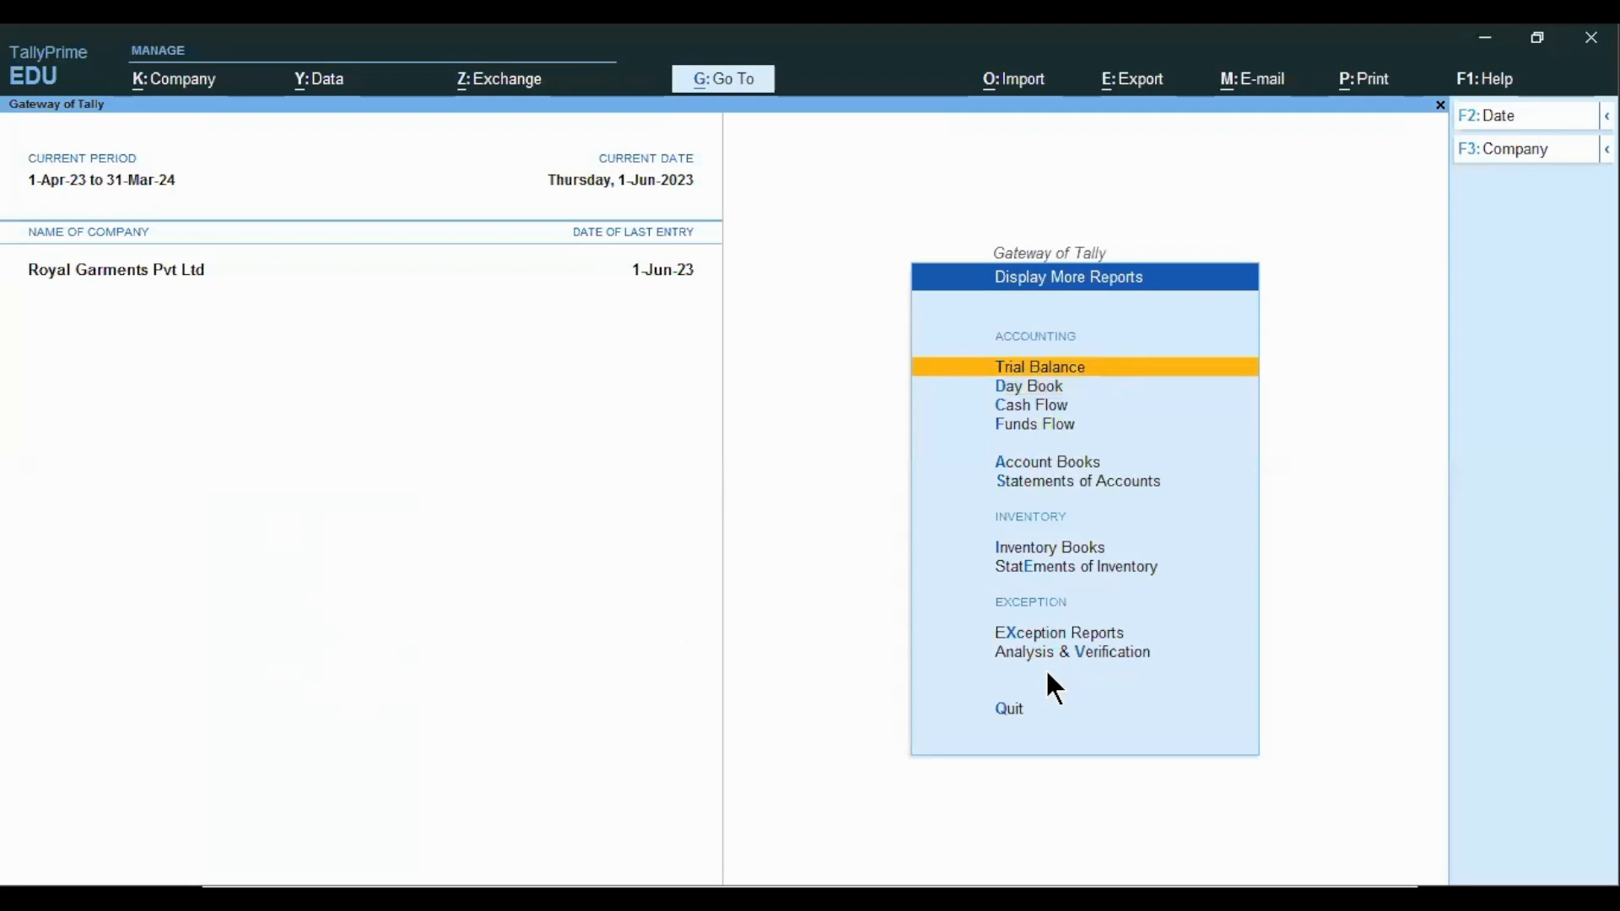
key("Down")
key("Return")
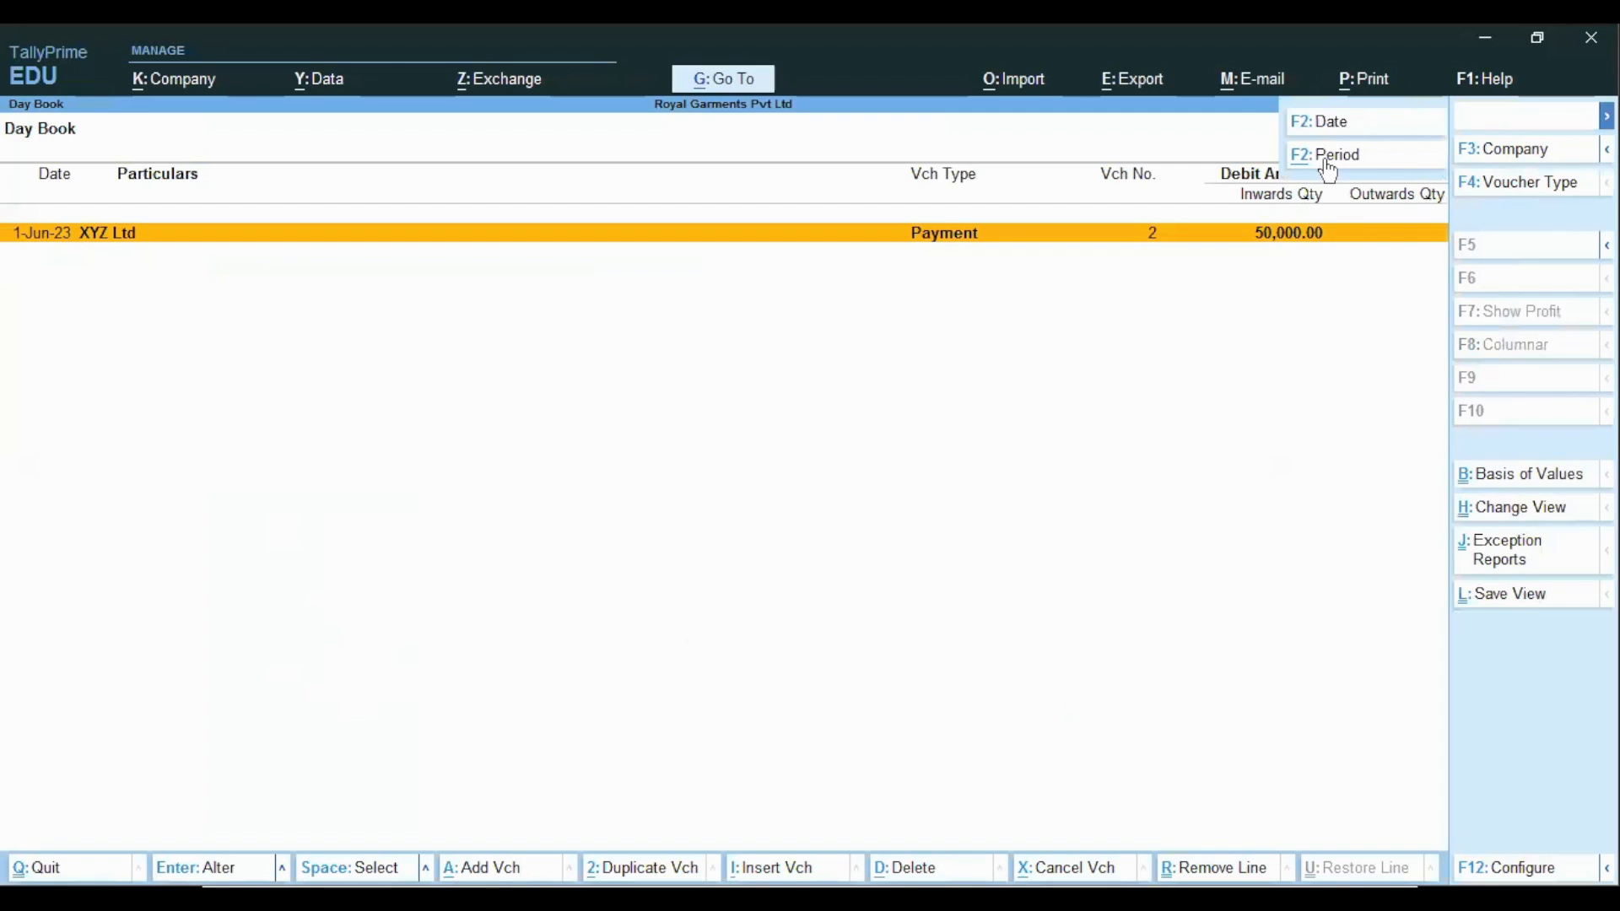
left_click(1324, 159)
type("1.4.2023")
key("Return")
key("Return")
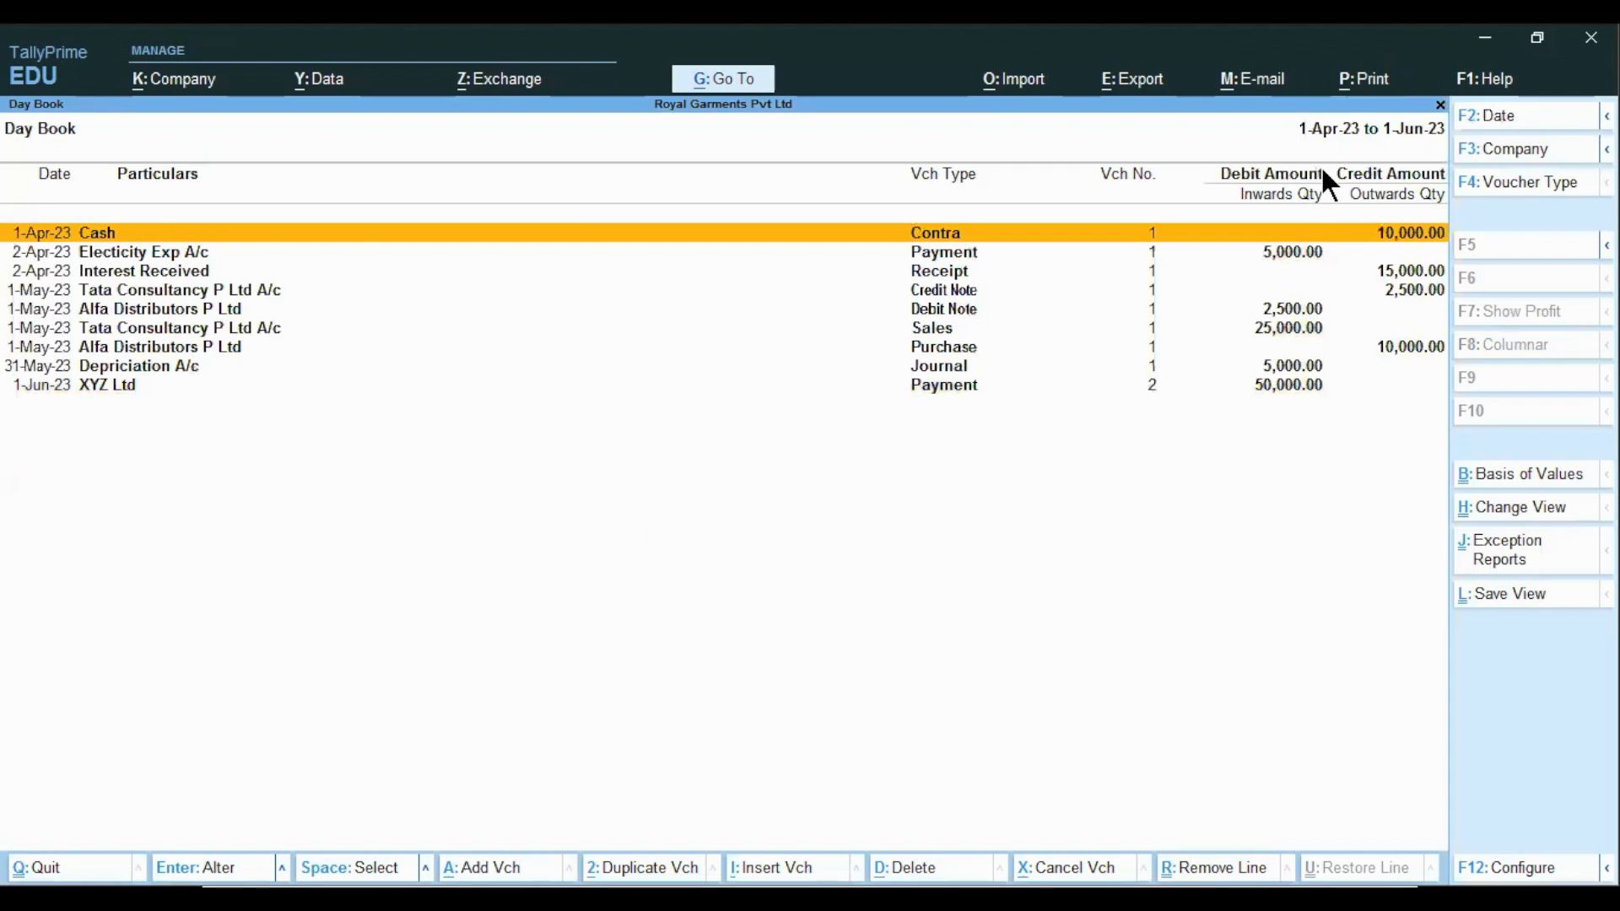
key("Down")
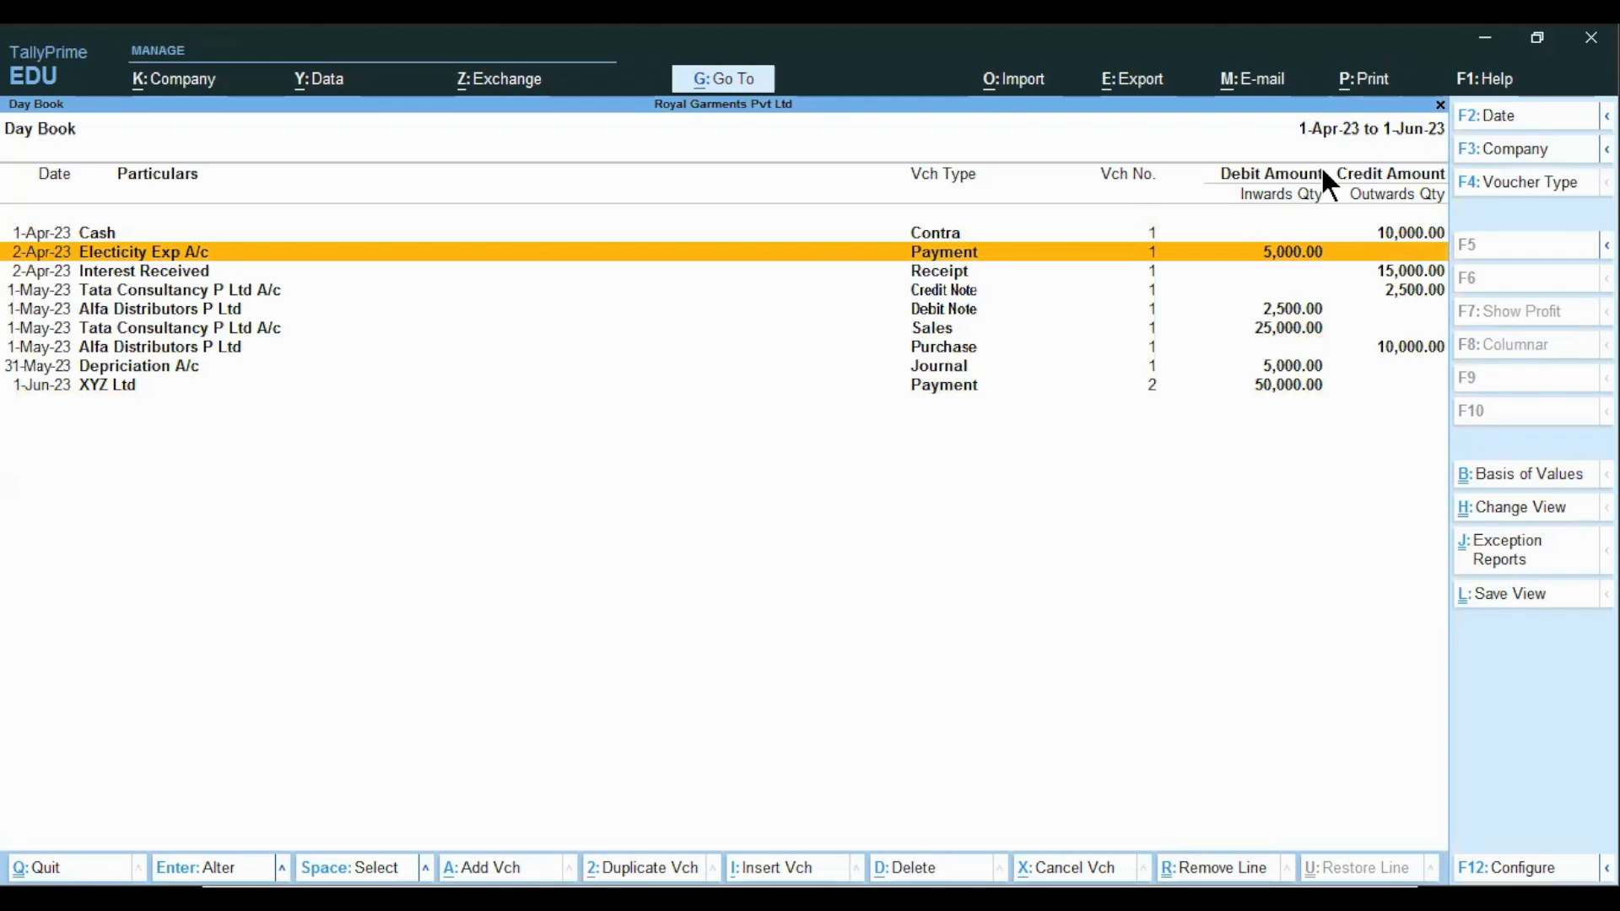
key("alt")
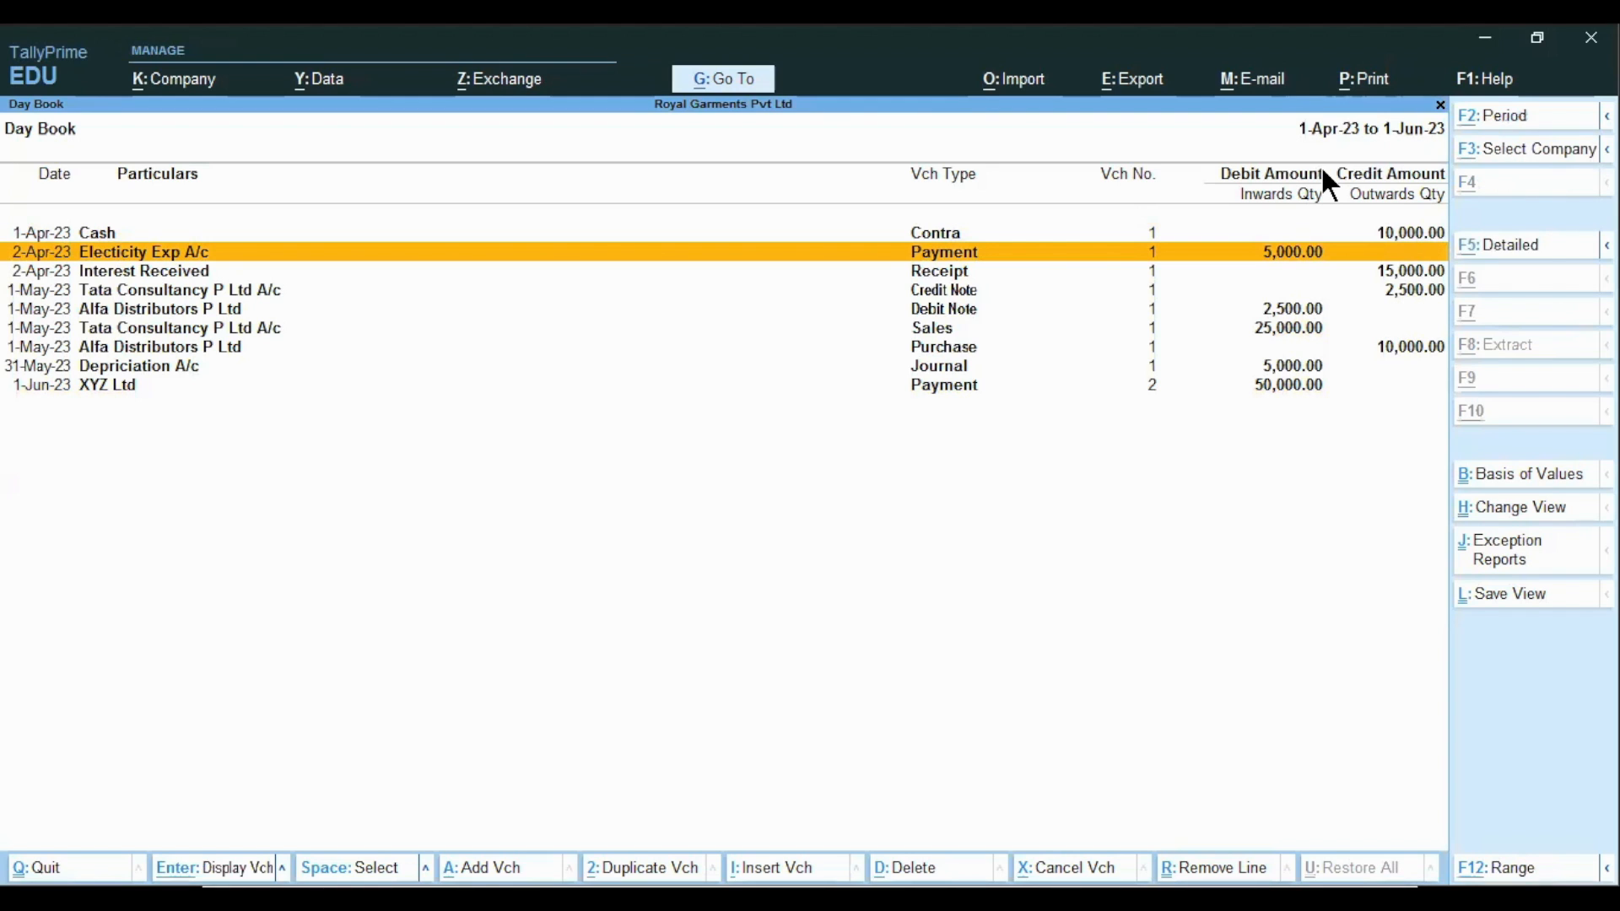
key("alt+d")
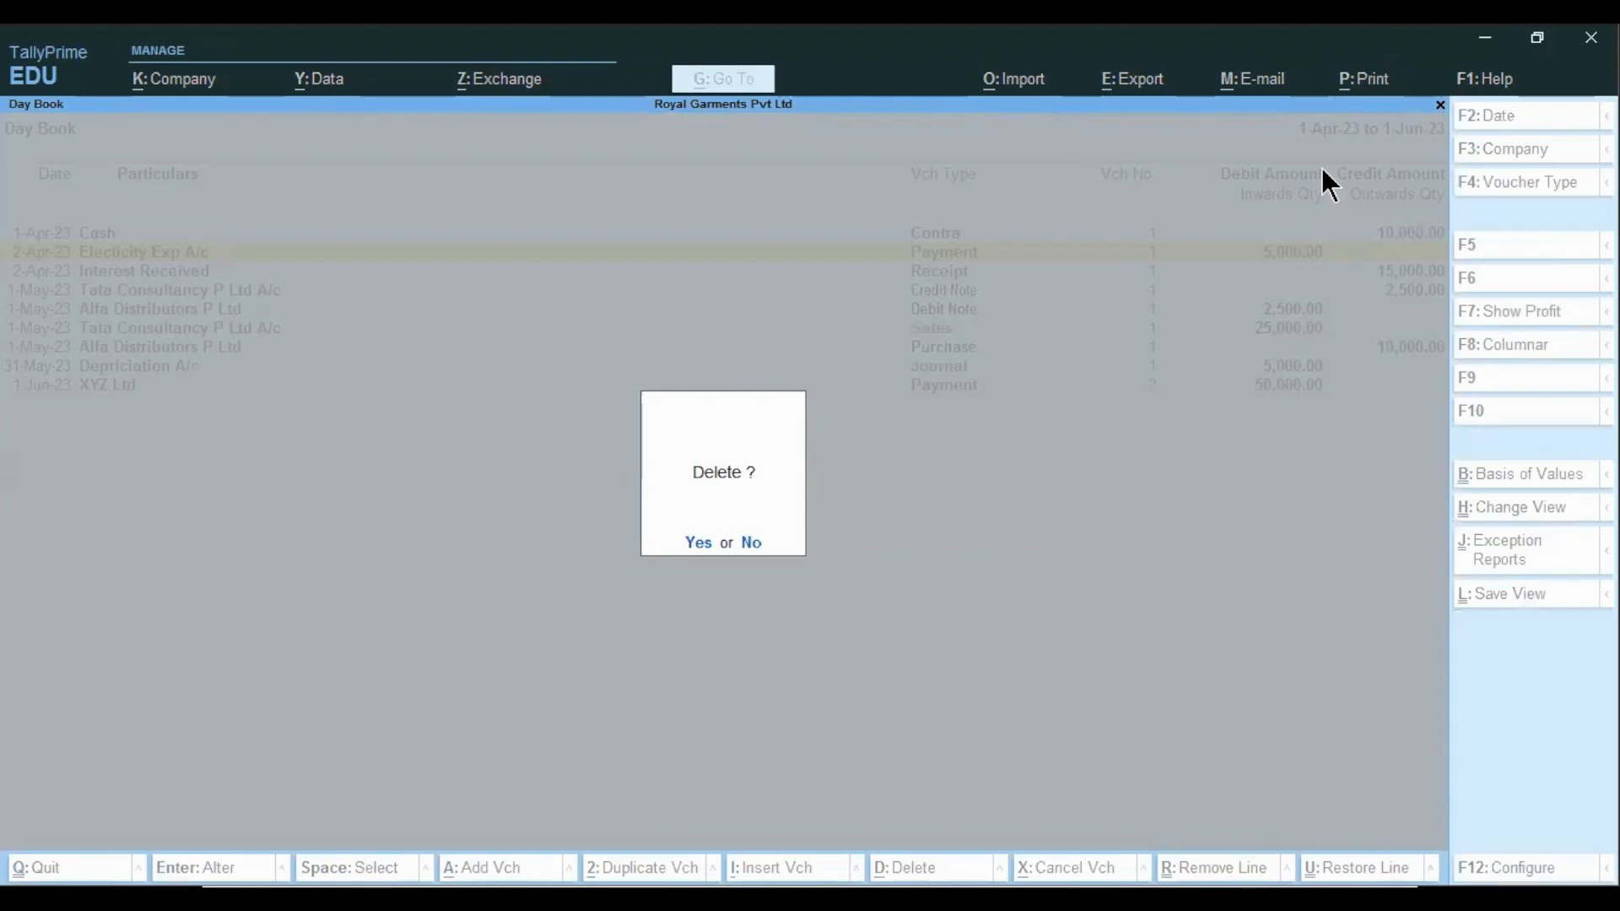
key("n")
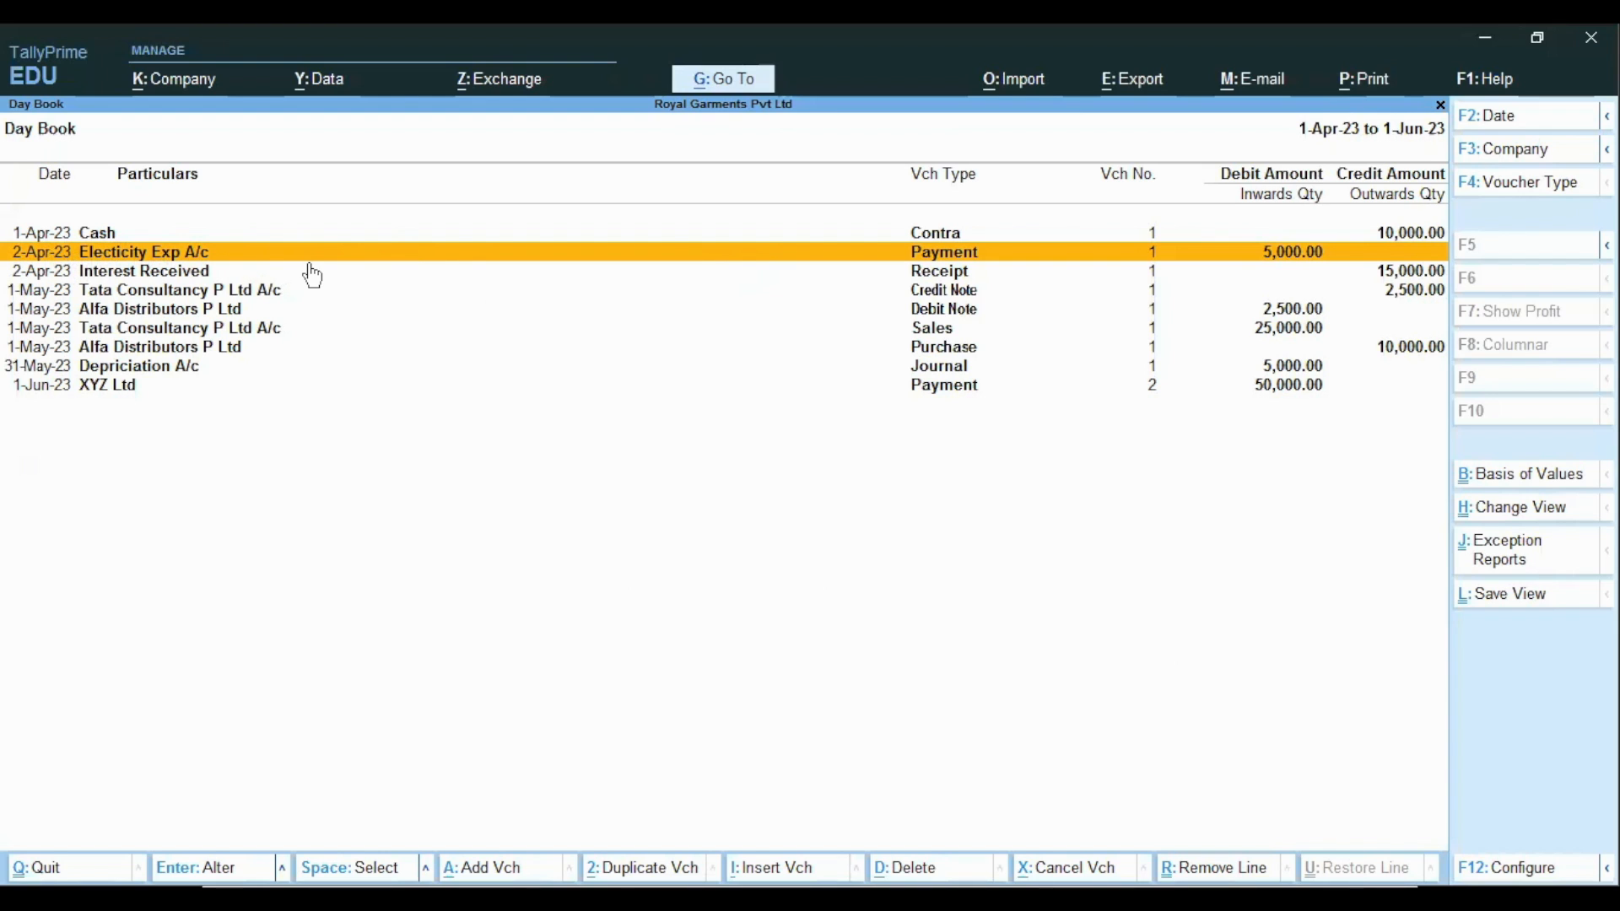
- Duplicate the 2-Apr-23 Electicity Exp A/c payment voucher and date the copy 1-May-23
key("Down")
key("Down")
key("Up")
key("Down")
key("Up")
key("Up")
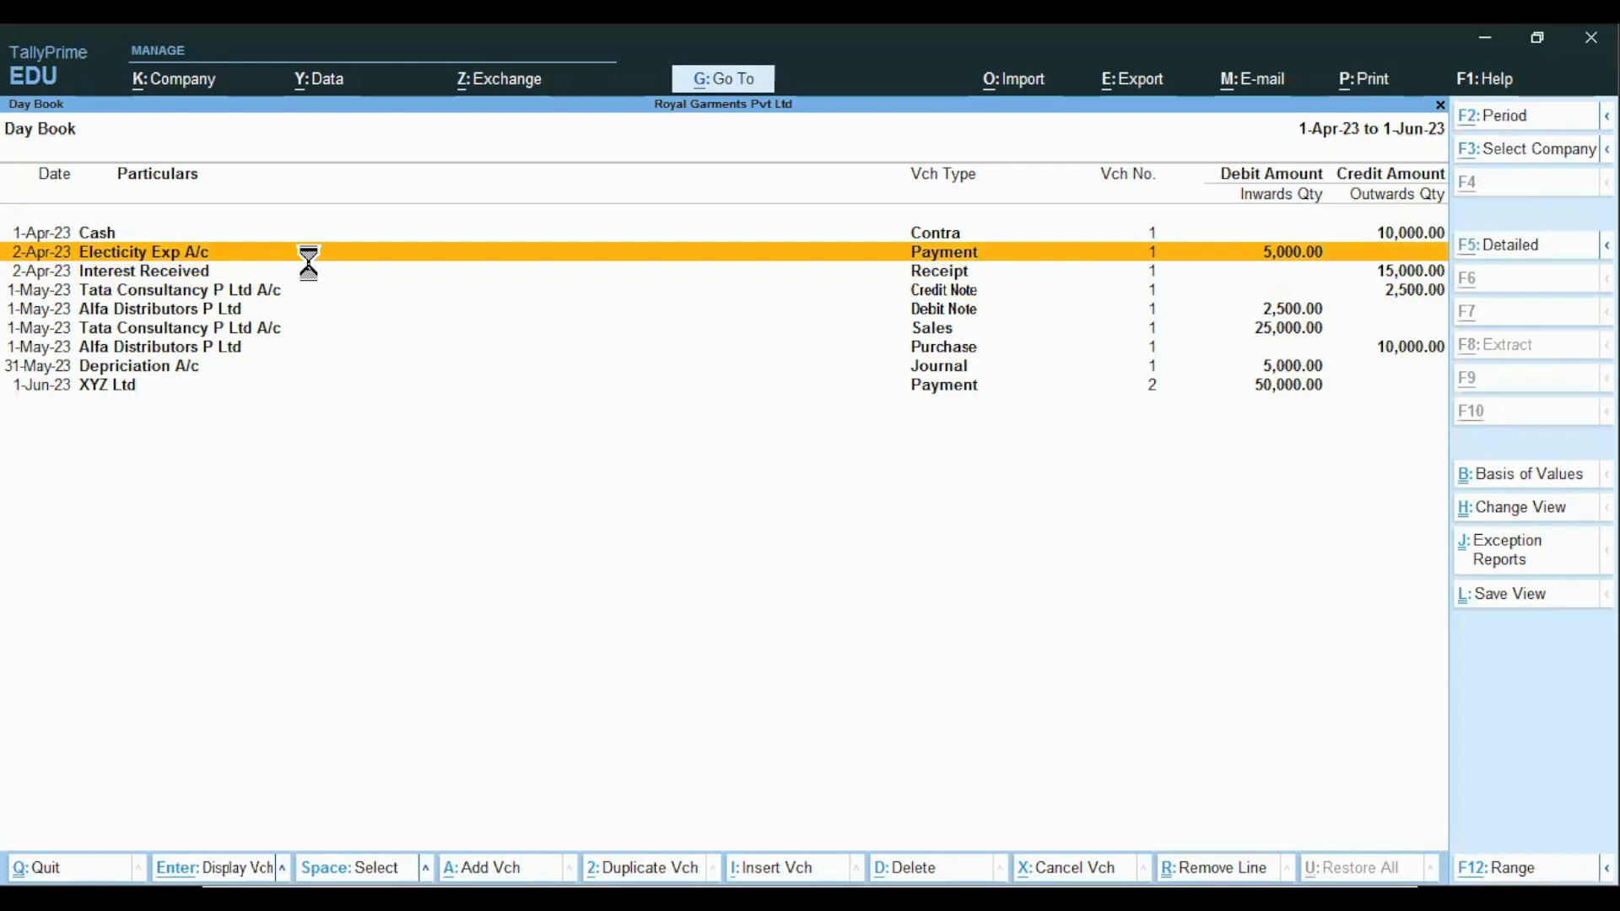
key("alt+2")
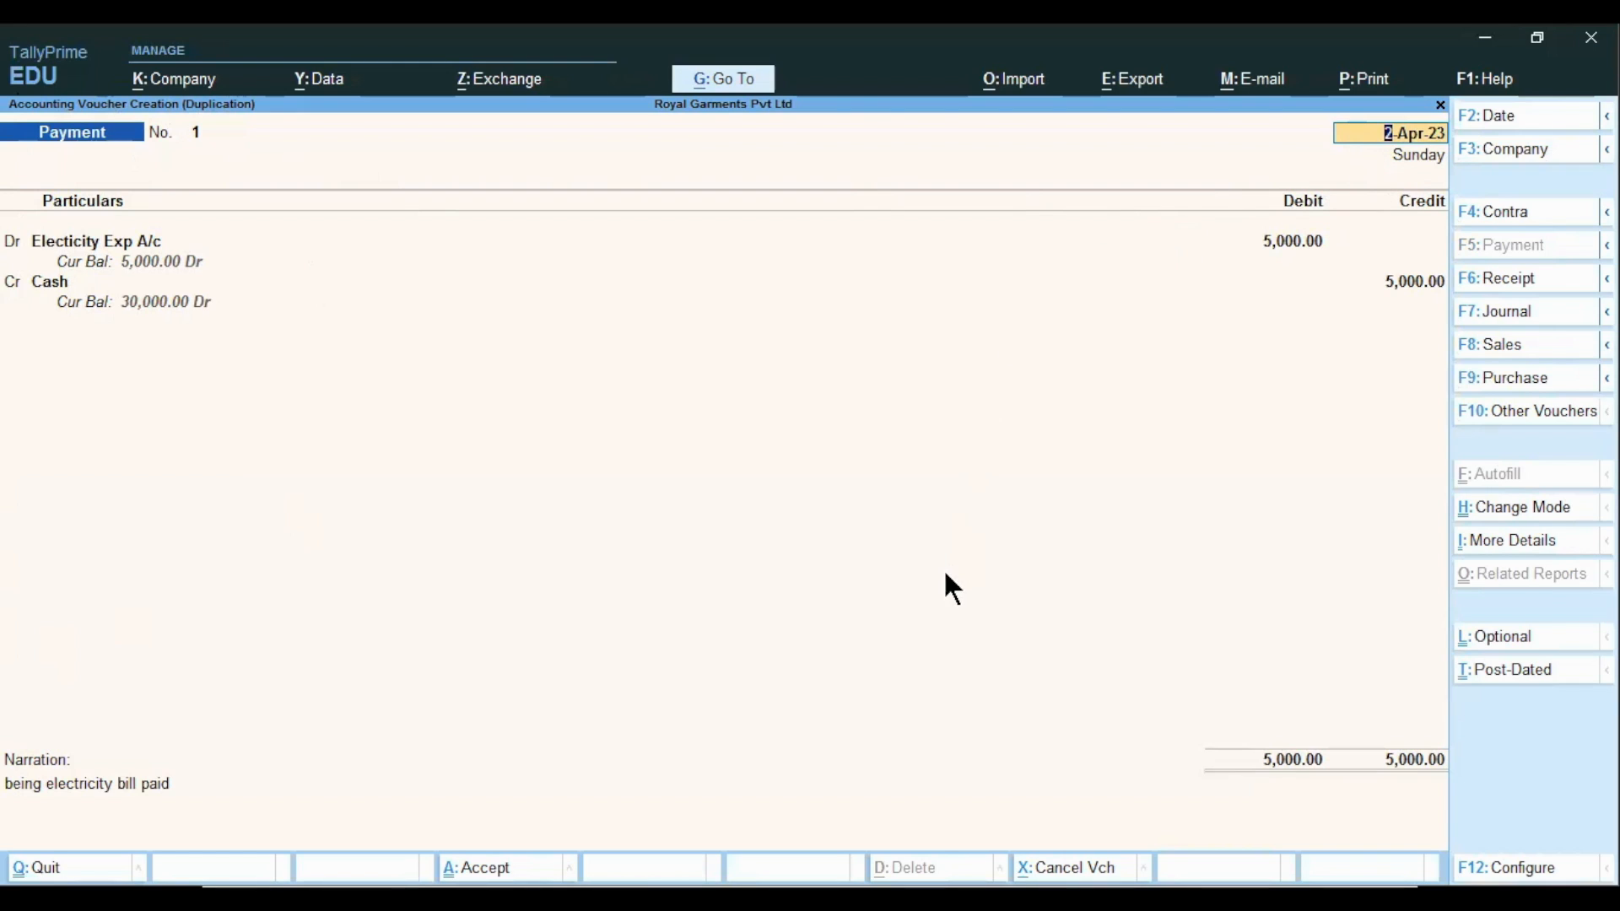
type("1.5.23")
key("Return")
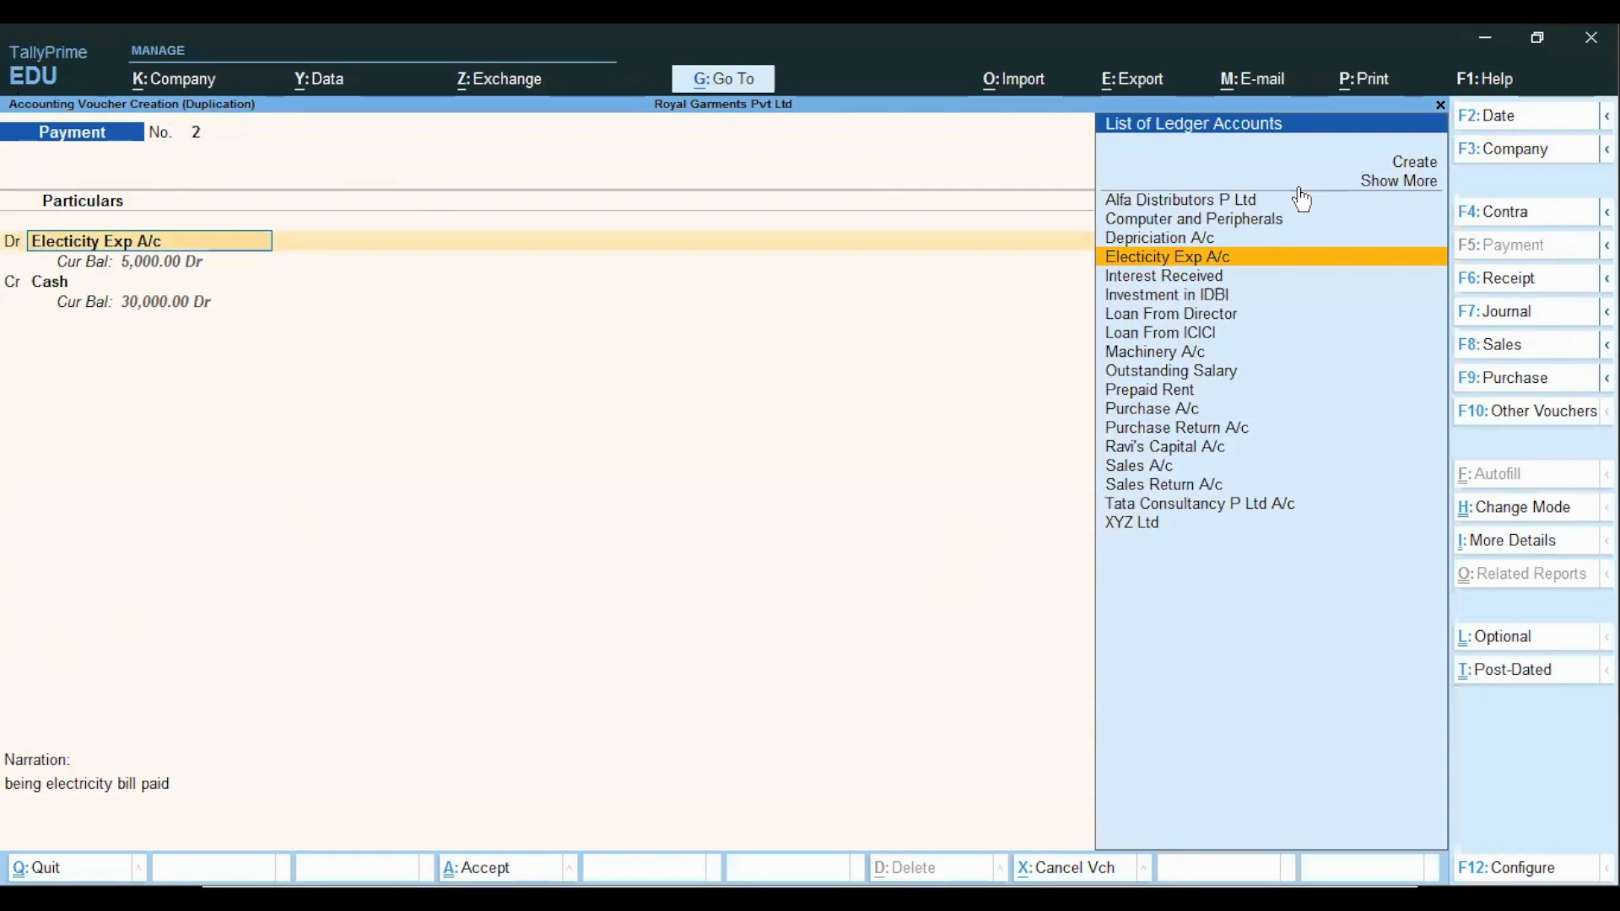
- Keep Electicity Exp A/c as the debit ledger, set its amount to 4,500 and save the duplicated voucher
key("Return")
type("4,500")
key("Return")
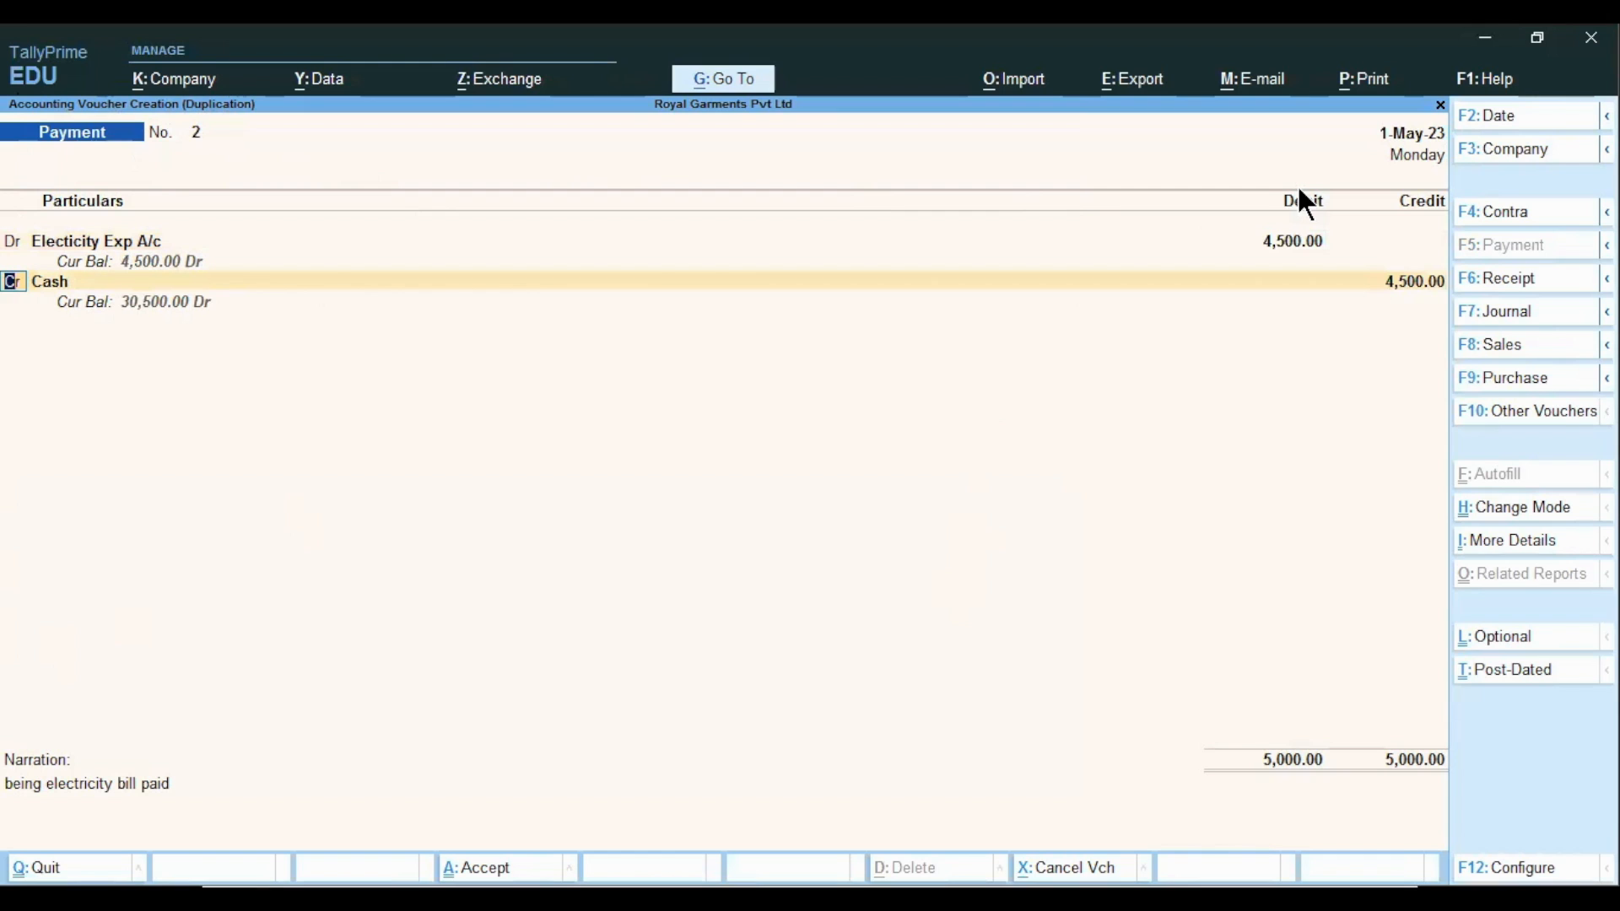
key("ctrl")
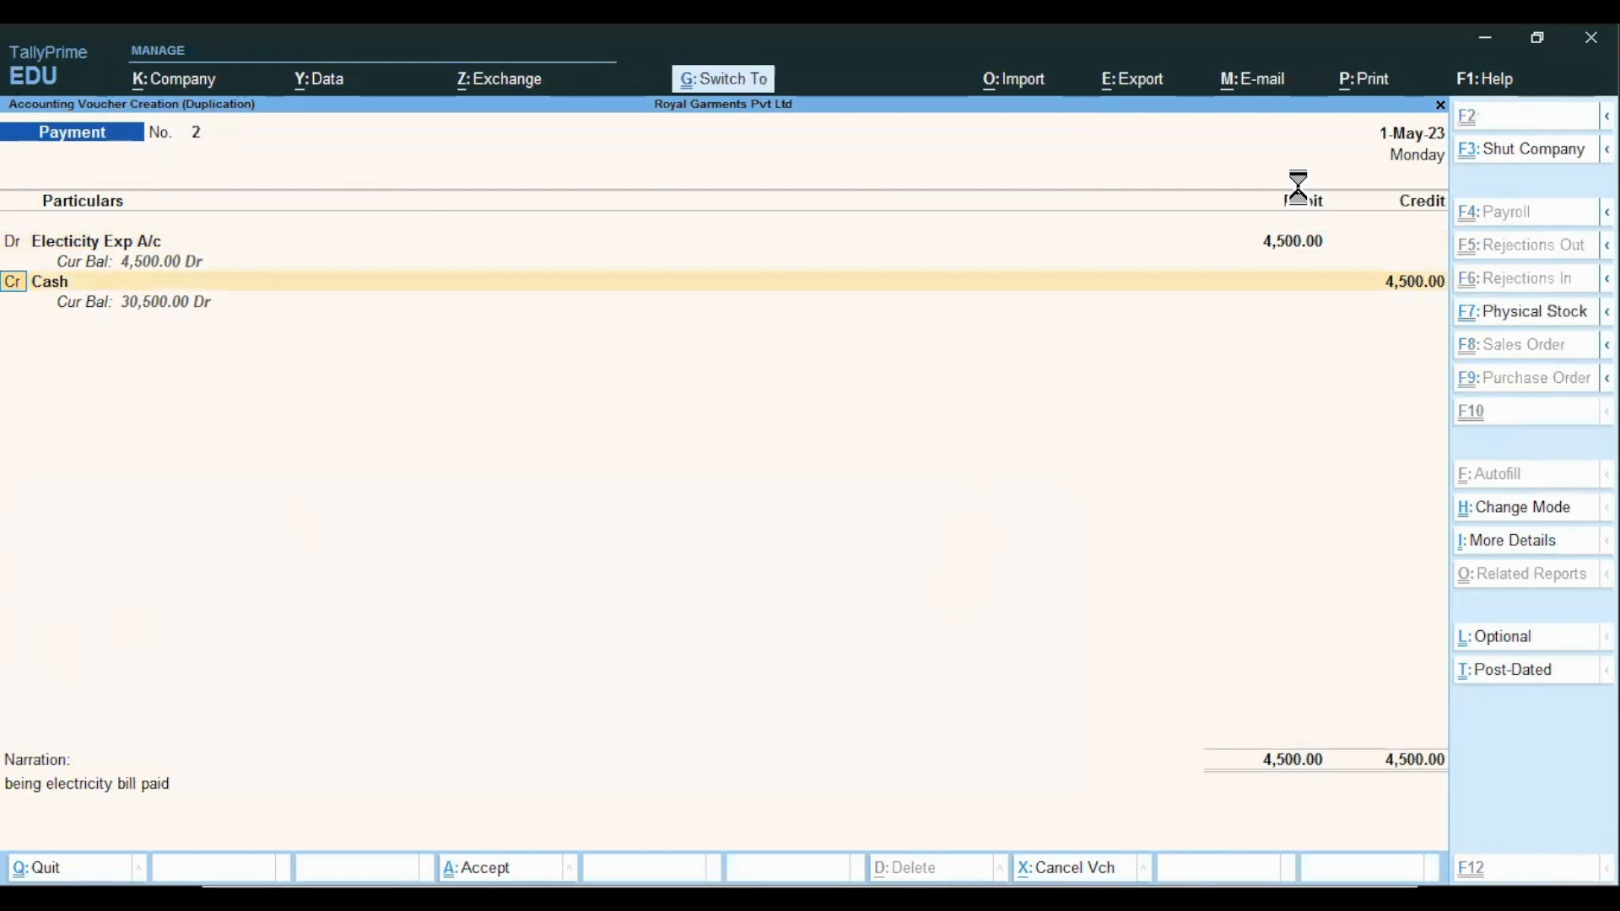
key("ctrl+a")
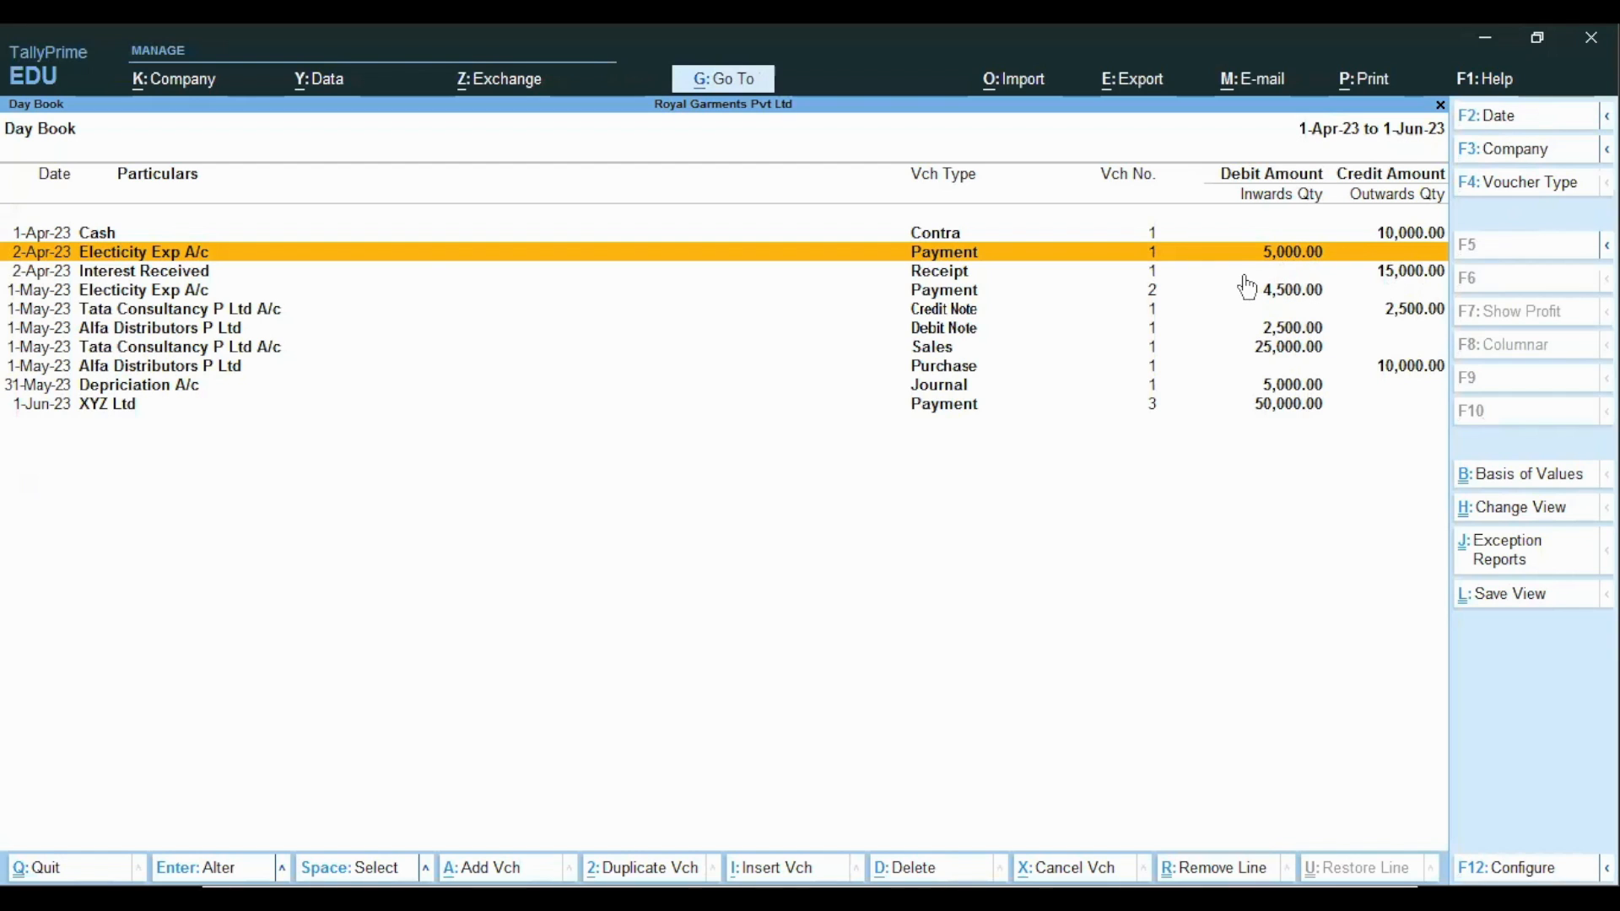
- Select both Electicity Exp A/c payment vouchers, dated 2-Apr-23 and 1-May-23, in the Day Book
key("Down")
key("Down")
key("Up")
key("Up")
key("space")
key("Down")
key("Down")
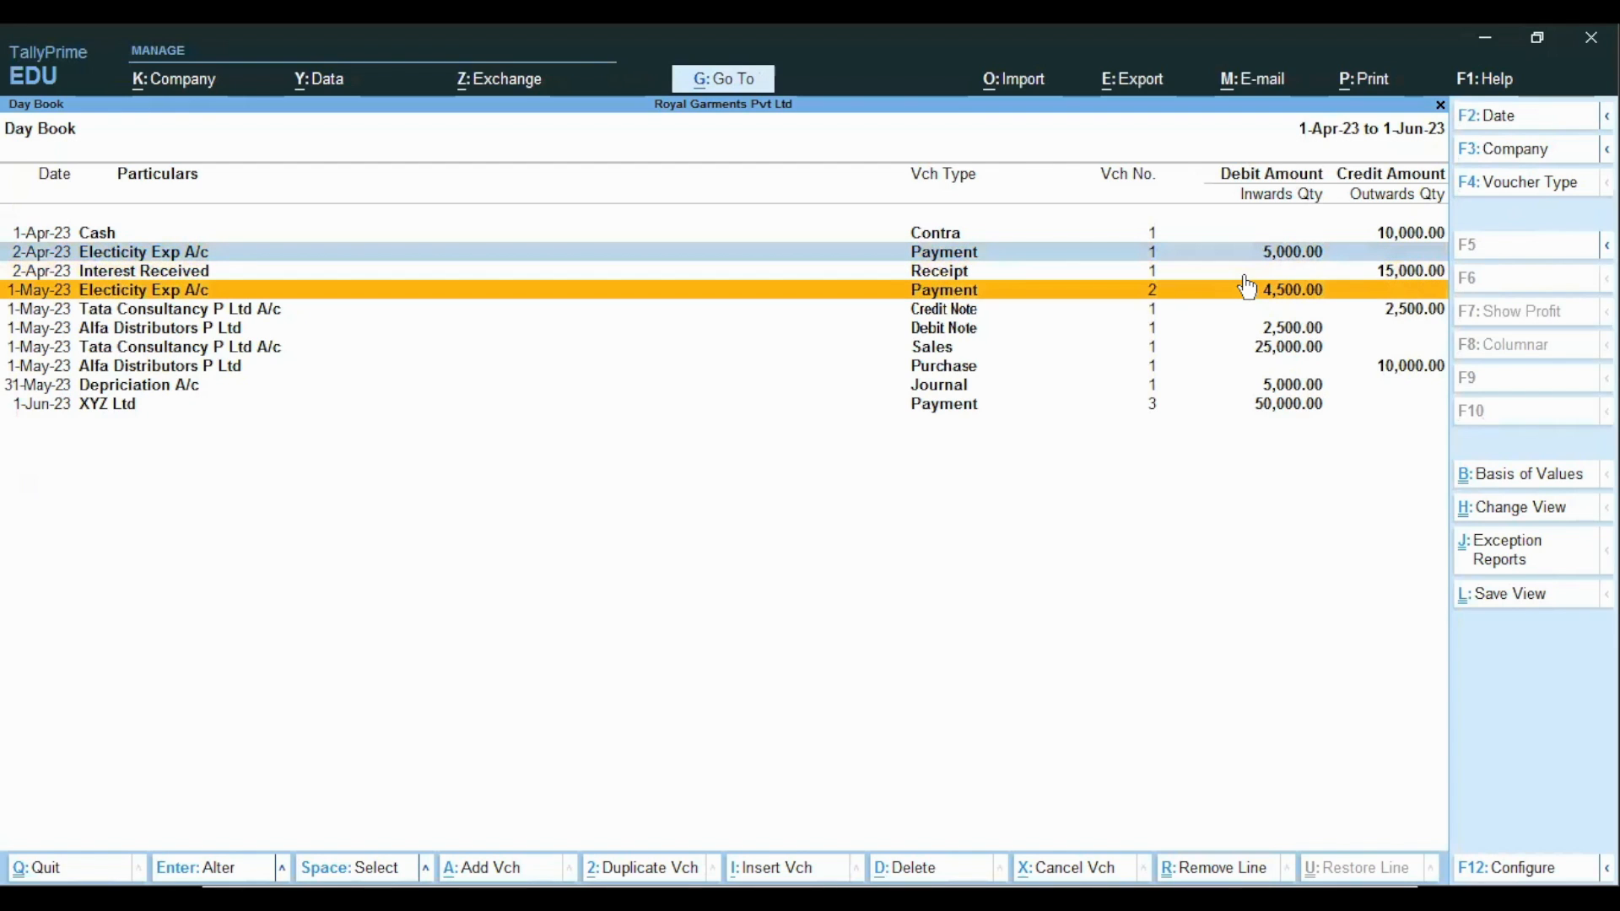
key("space")
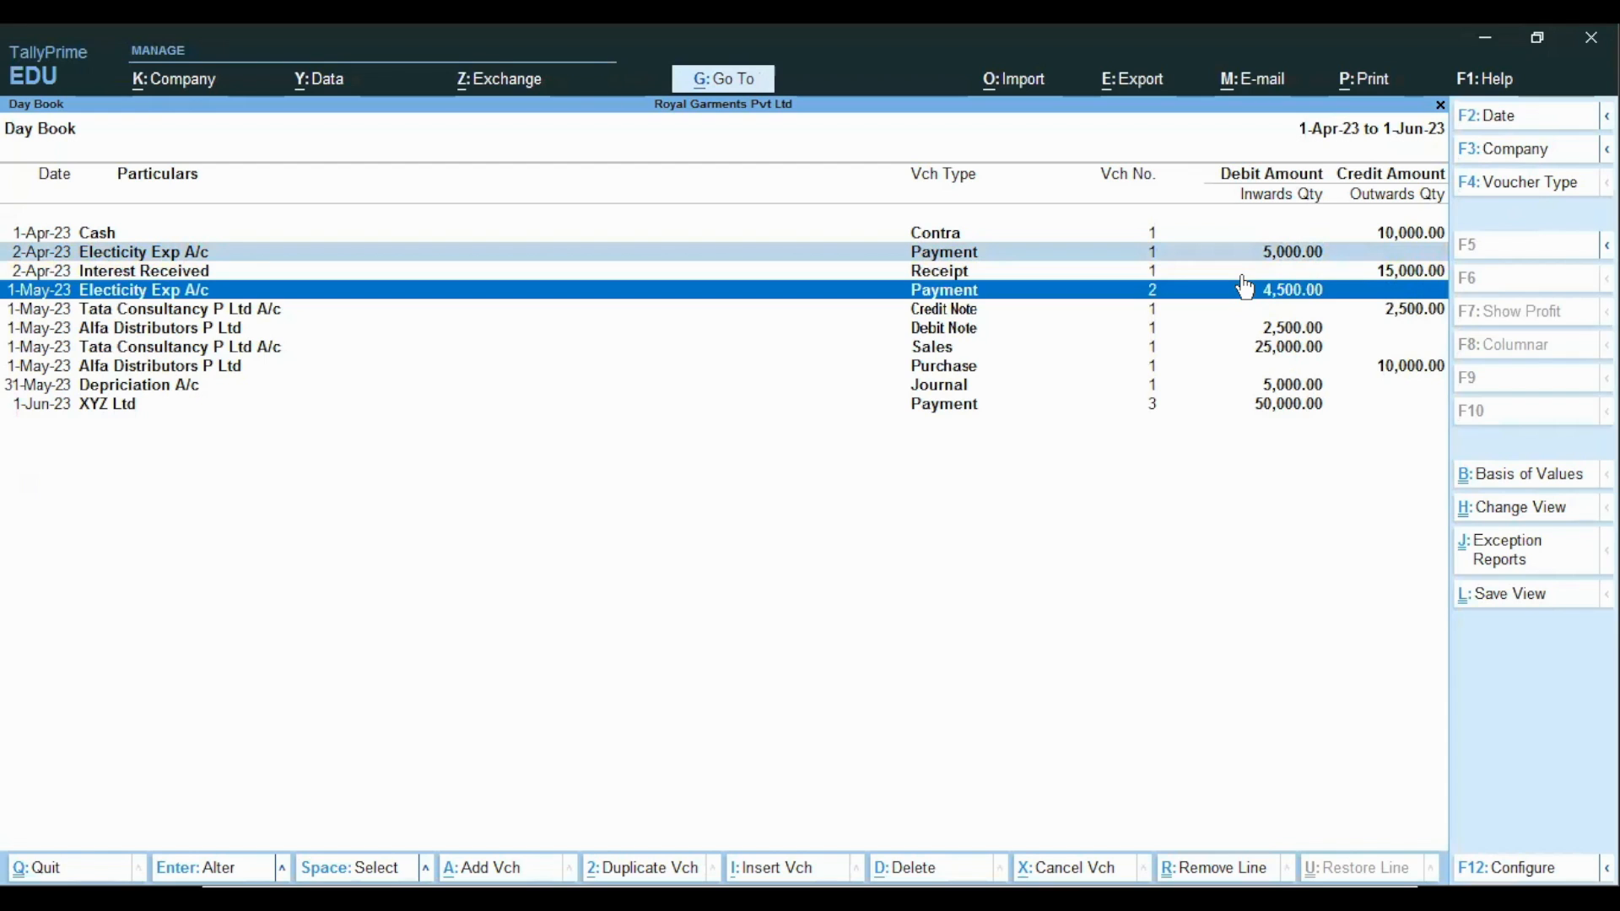
key("alt")
key("alt")
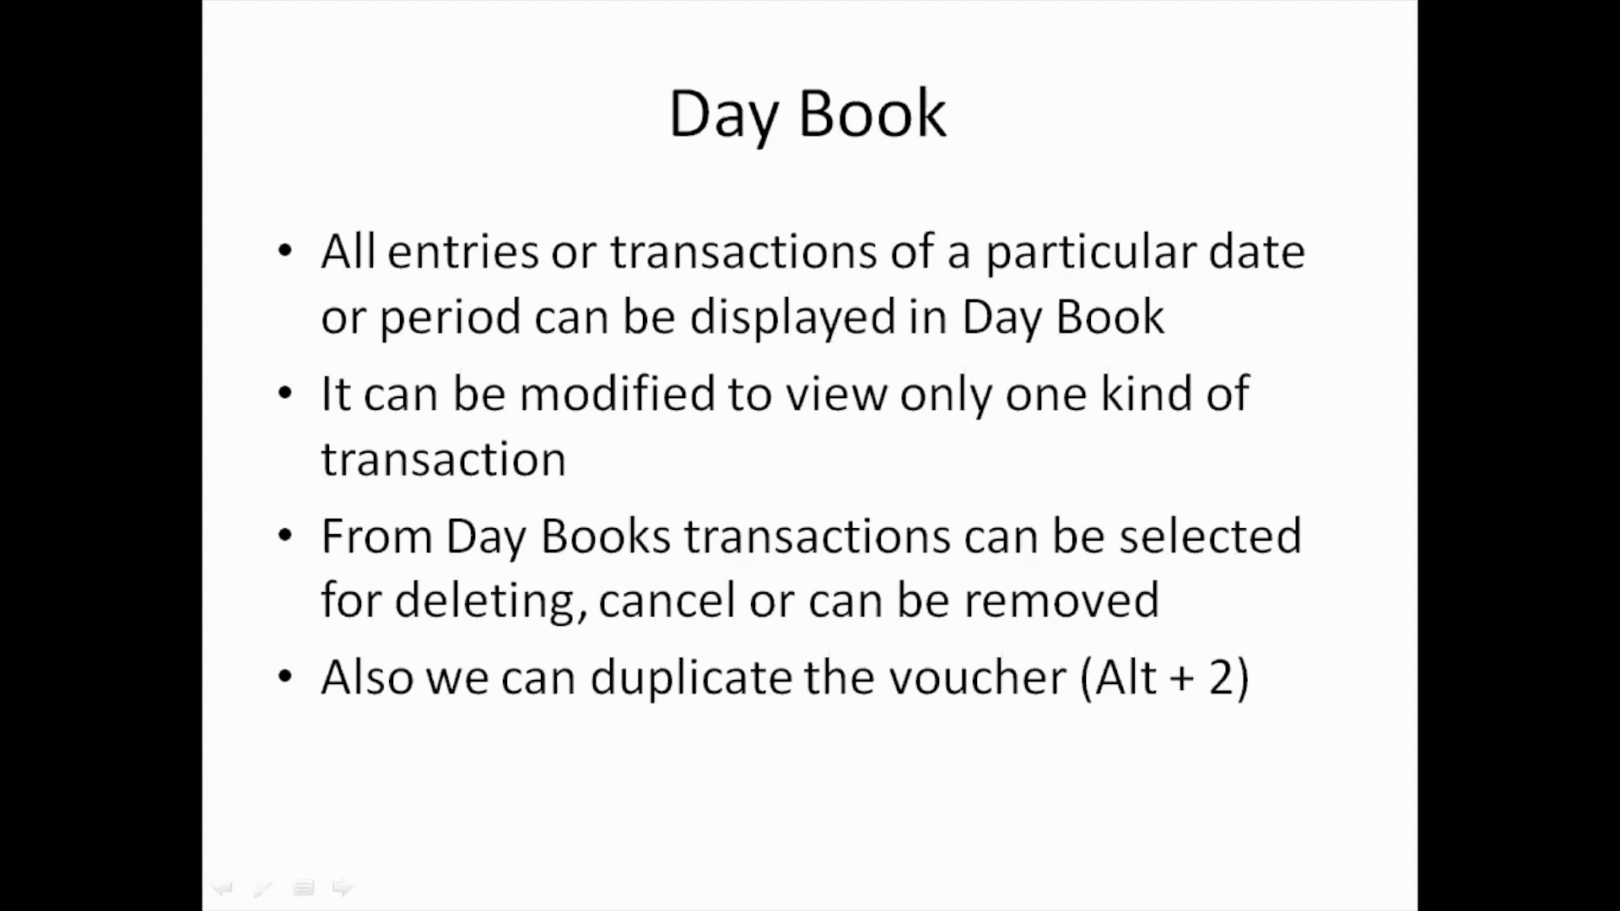
key("Right")
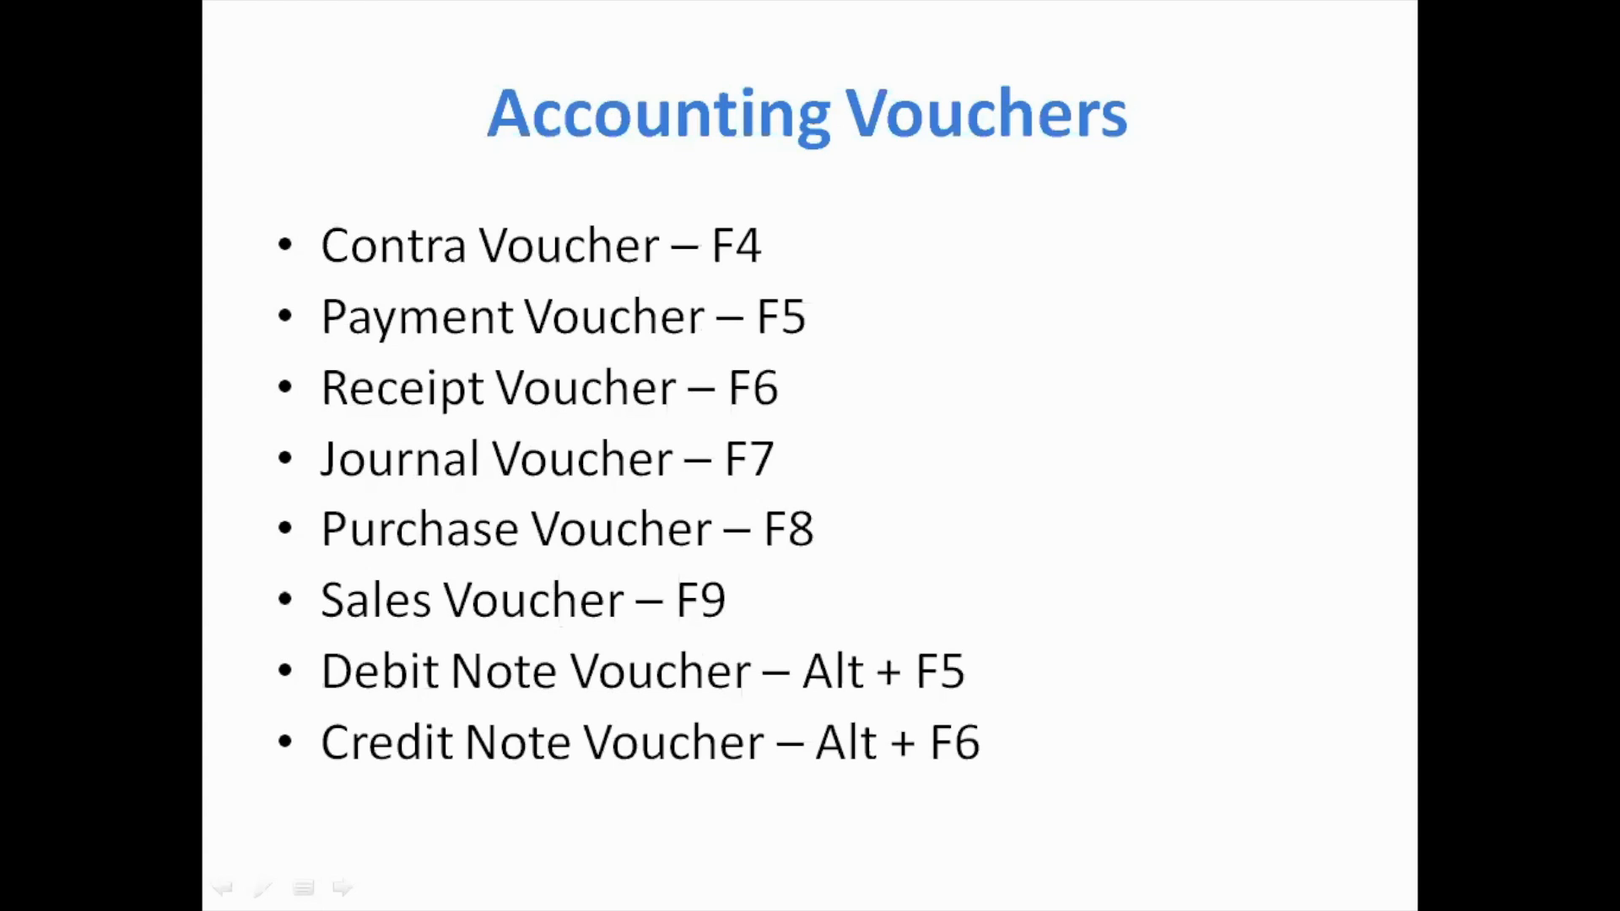